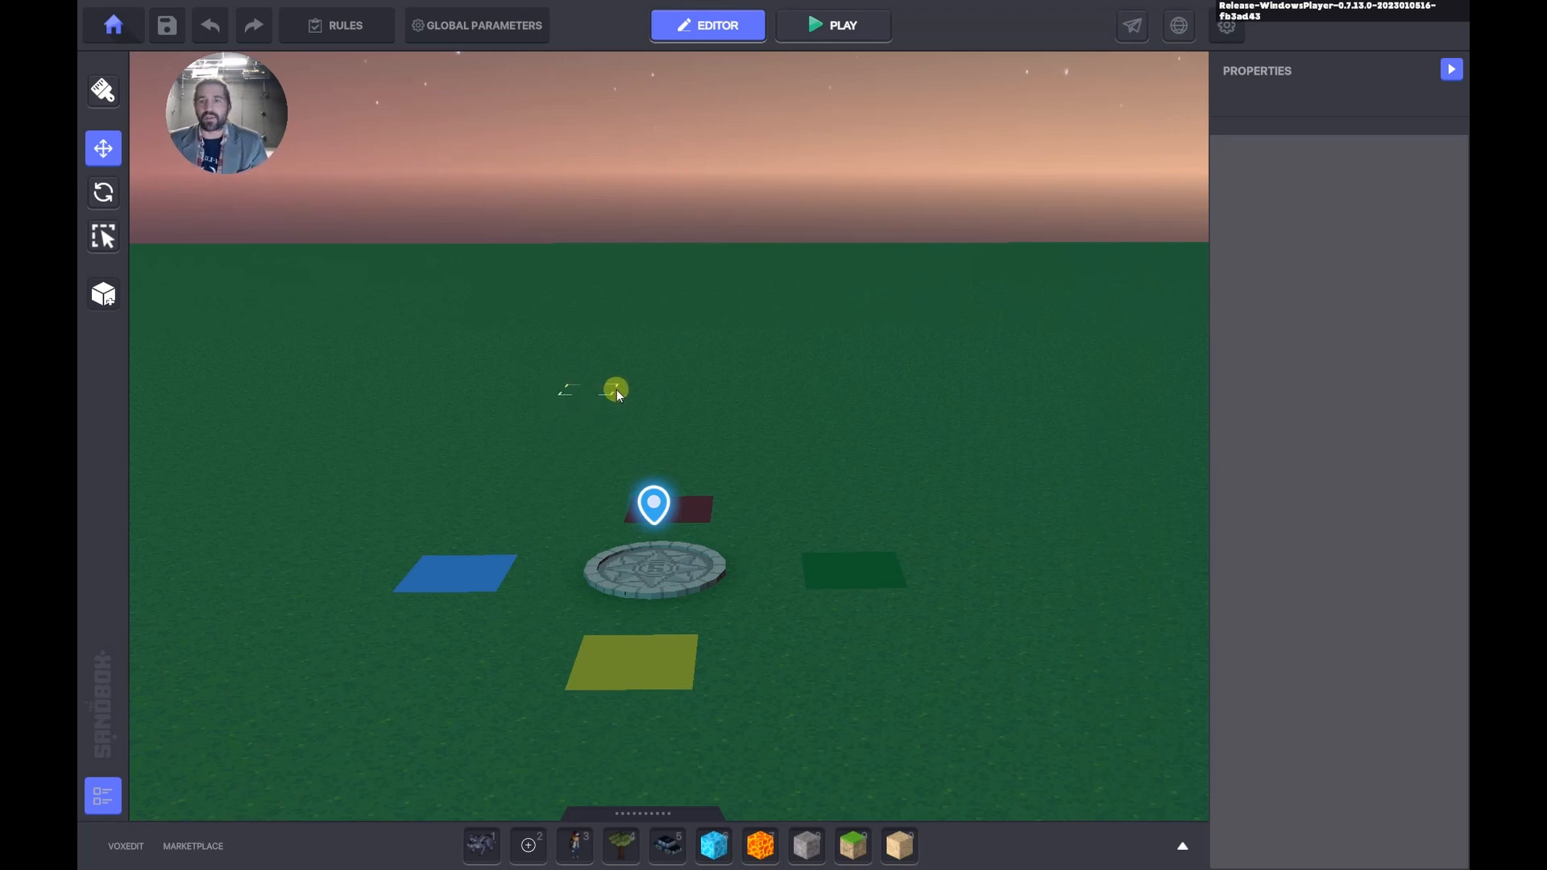
Play-test the experience by walking the avatar around the spawn platform and coloured tiles, and return to editing.
key(ctrl+p)
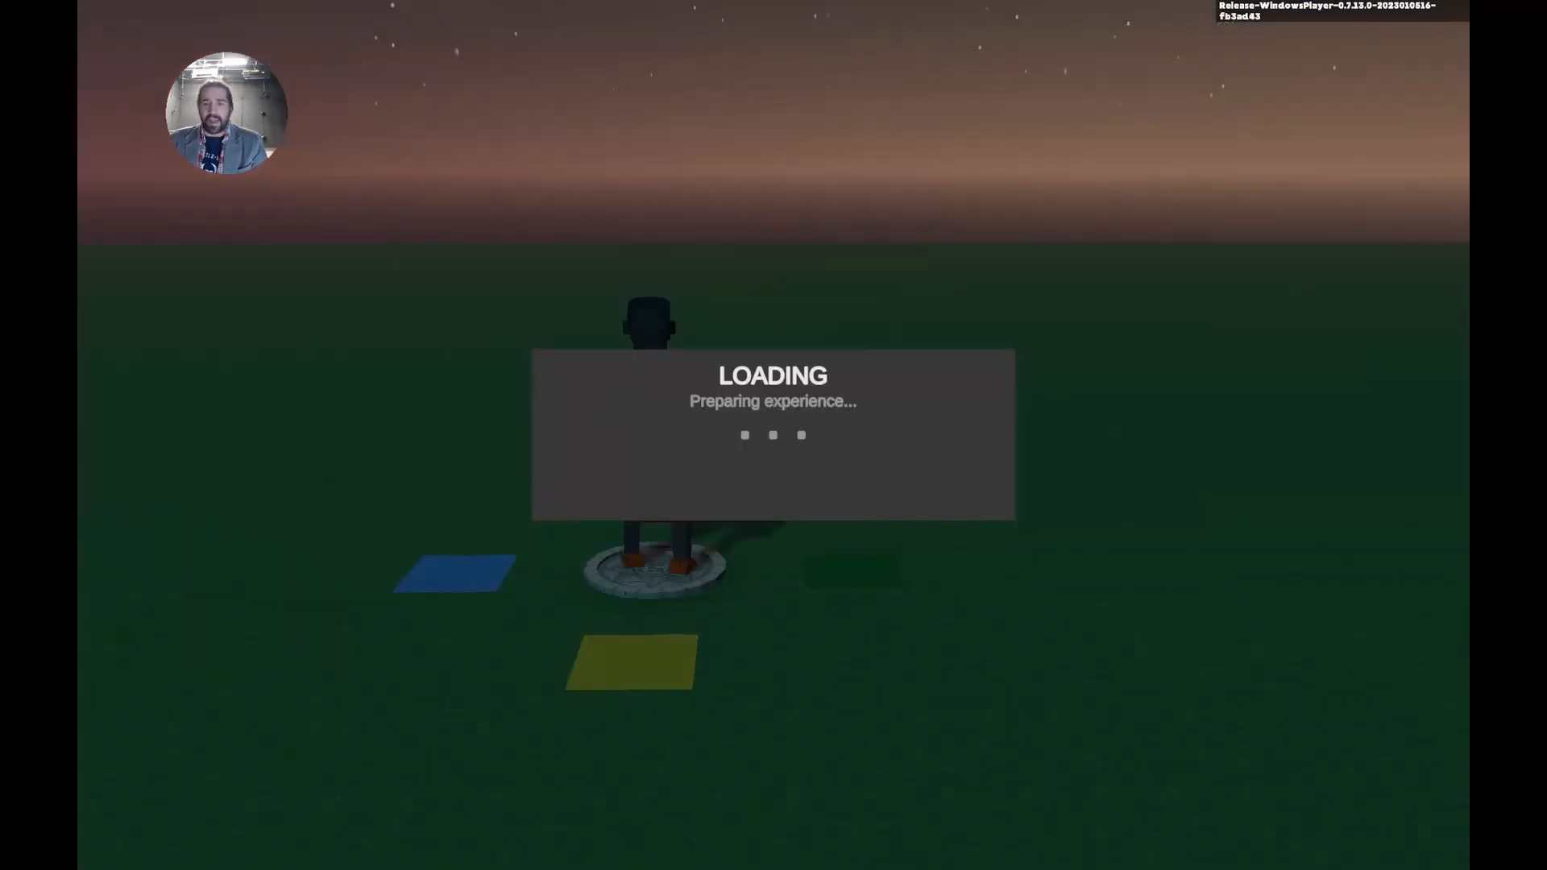
key(s)
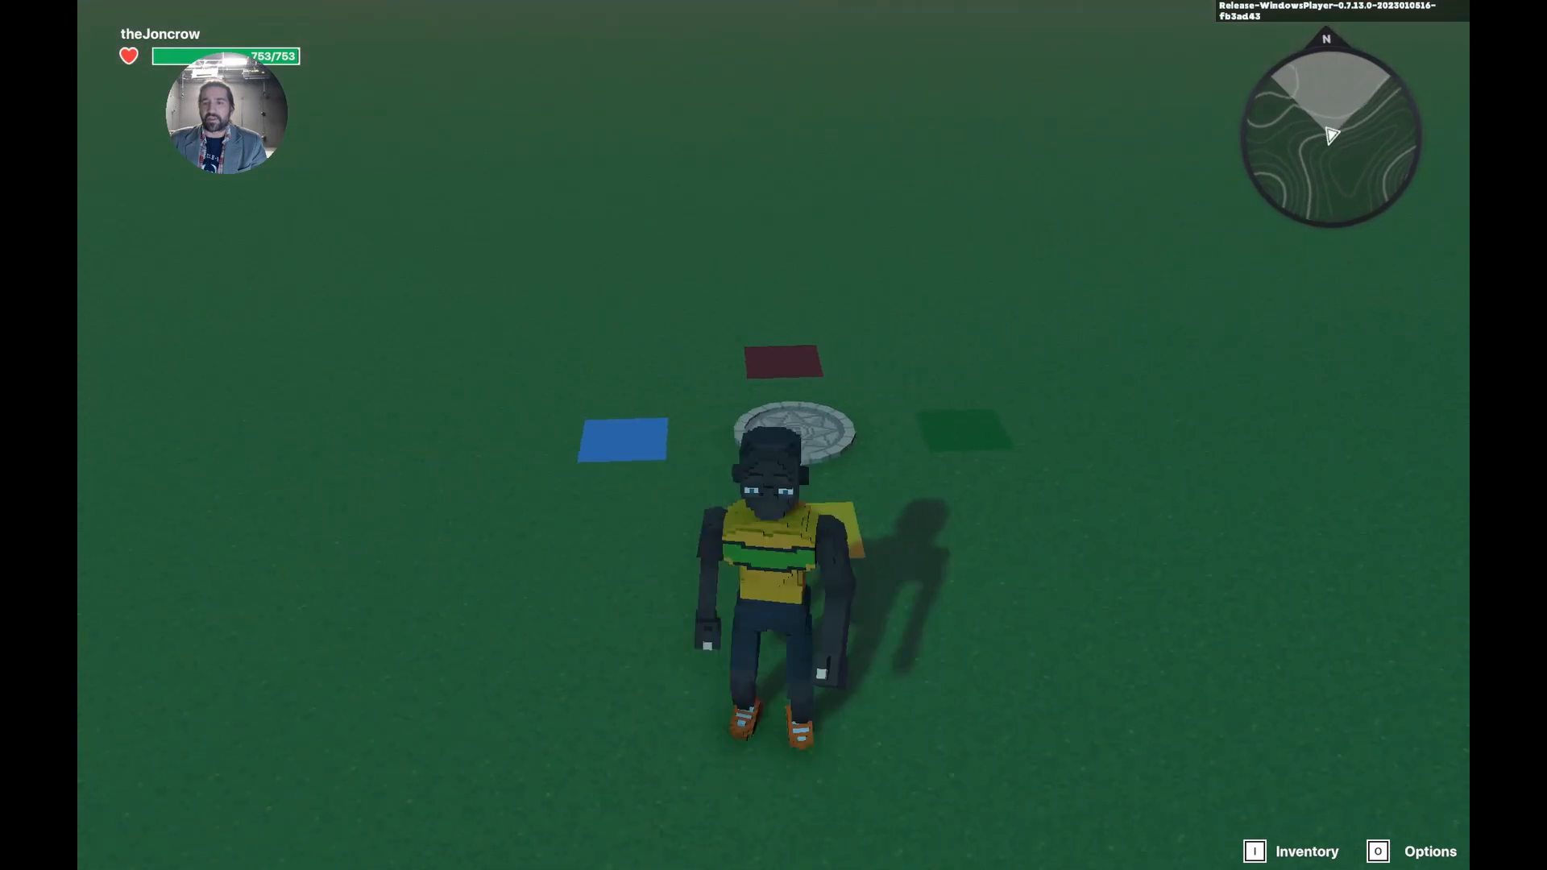
key(w)
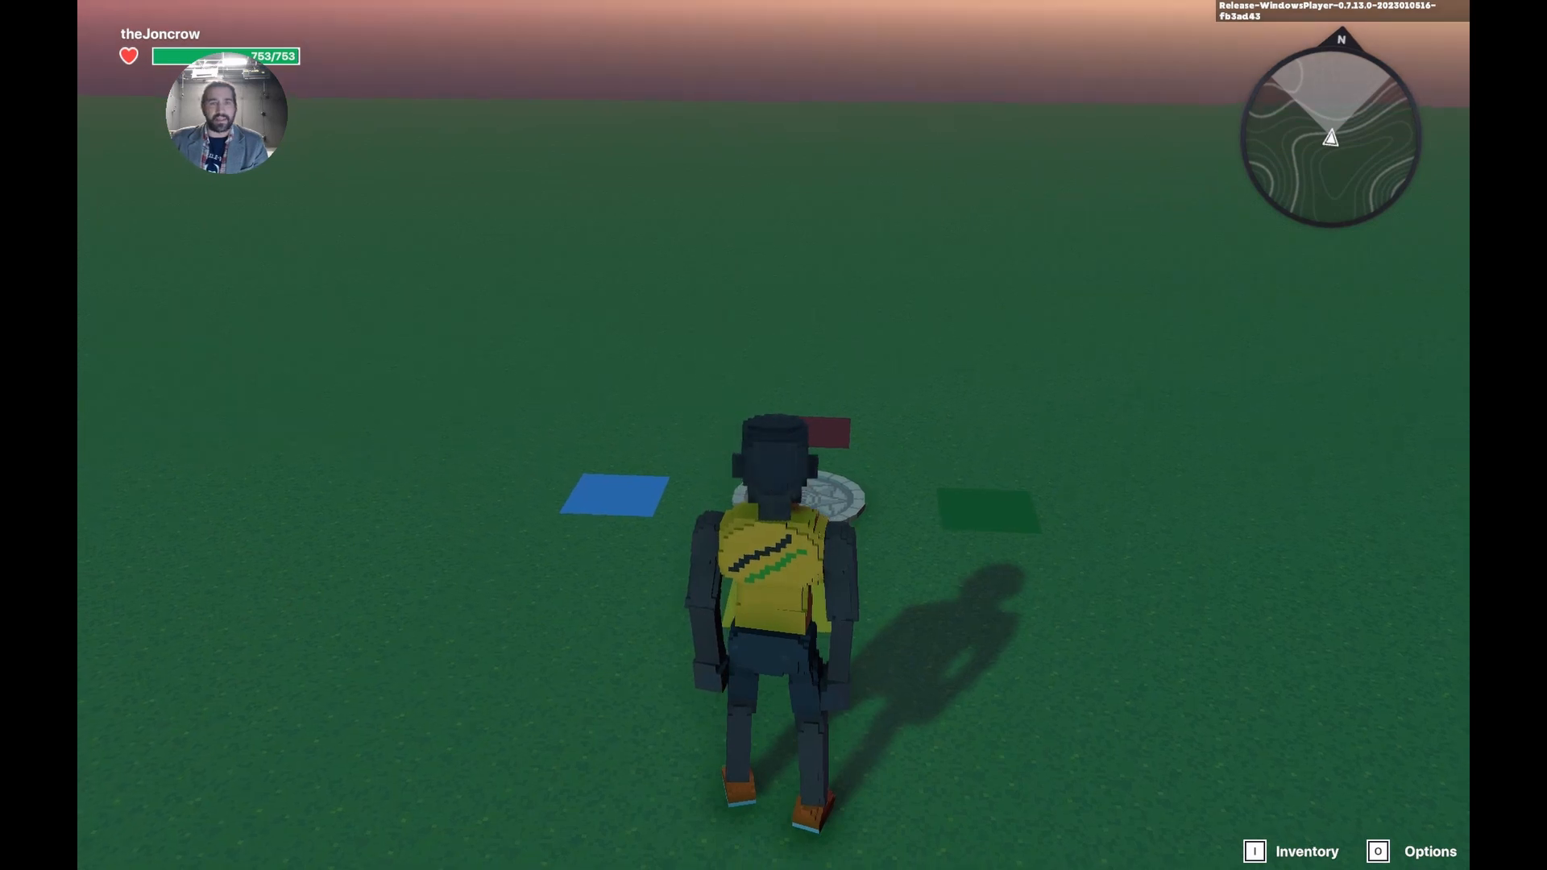
key(Escape)
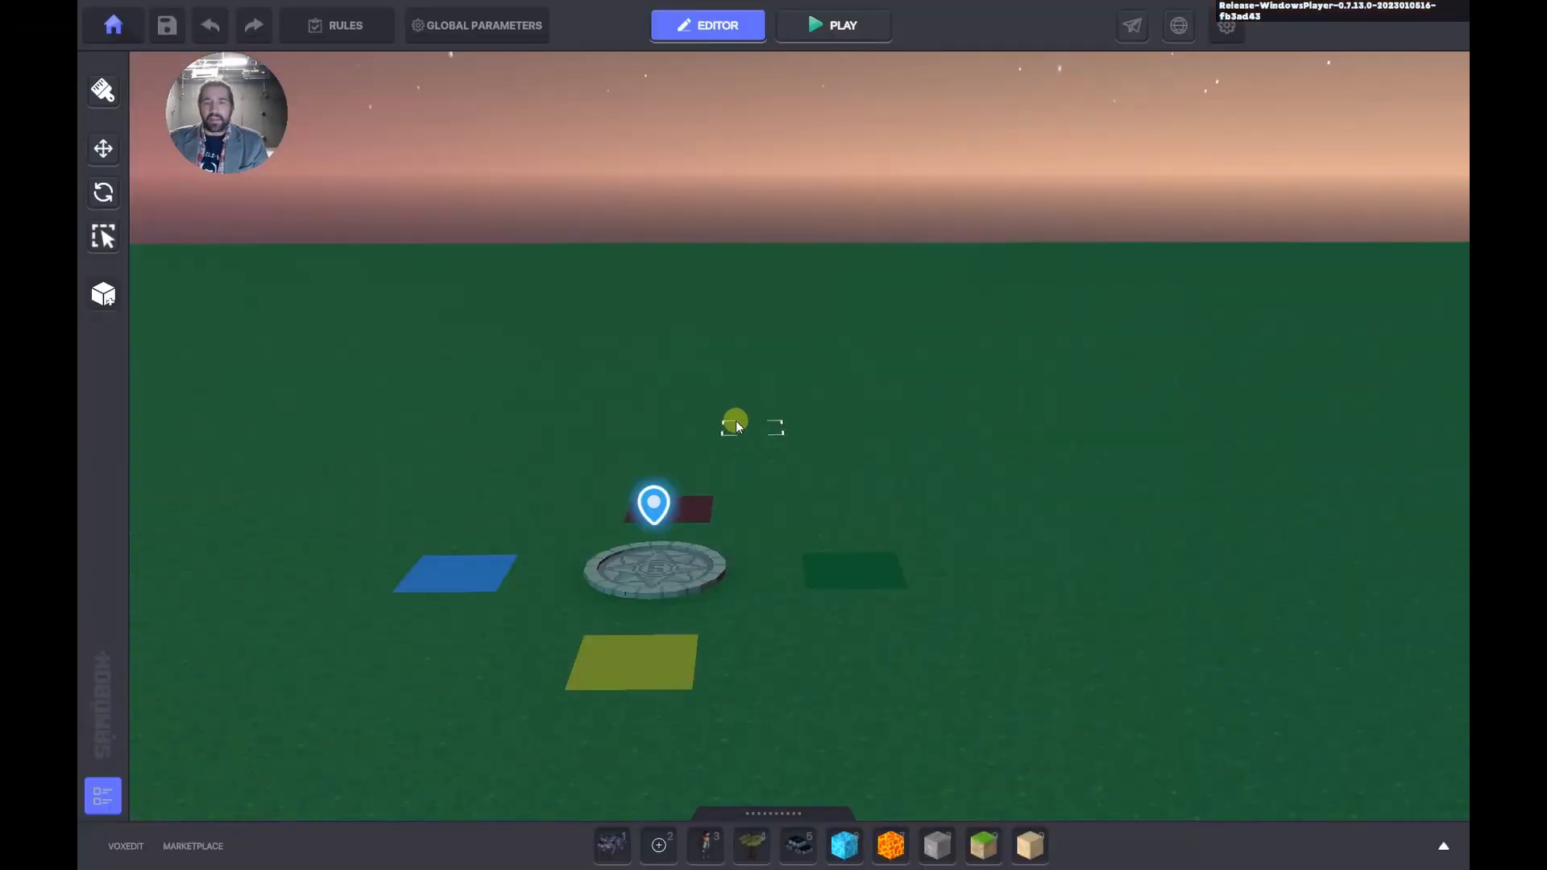
Enable quests in the game rules and add a quest named PARKOUR with the description "Finish in Time!".
click(342, 25)
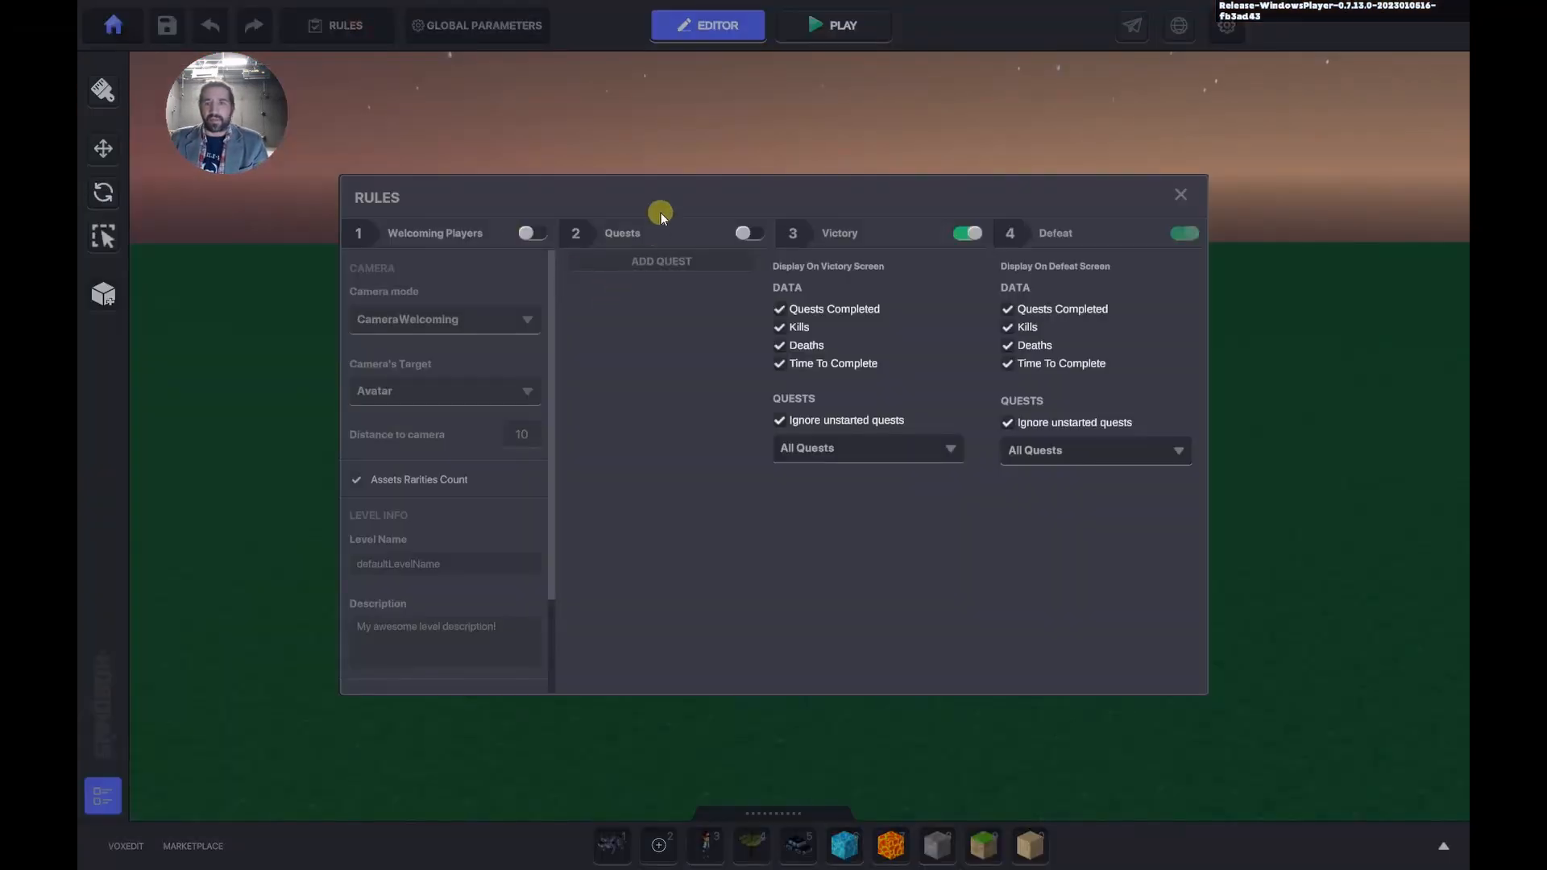
click(748, 233)
click(649, 263)
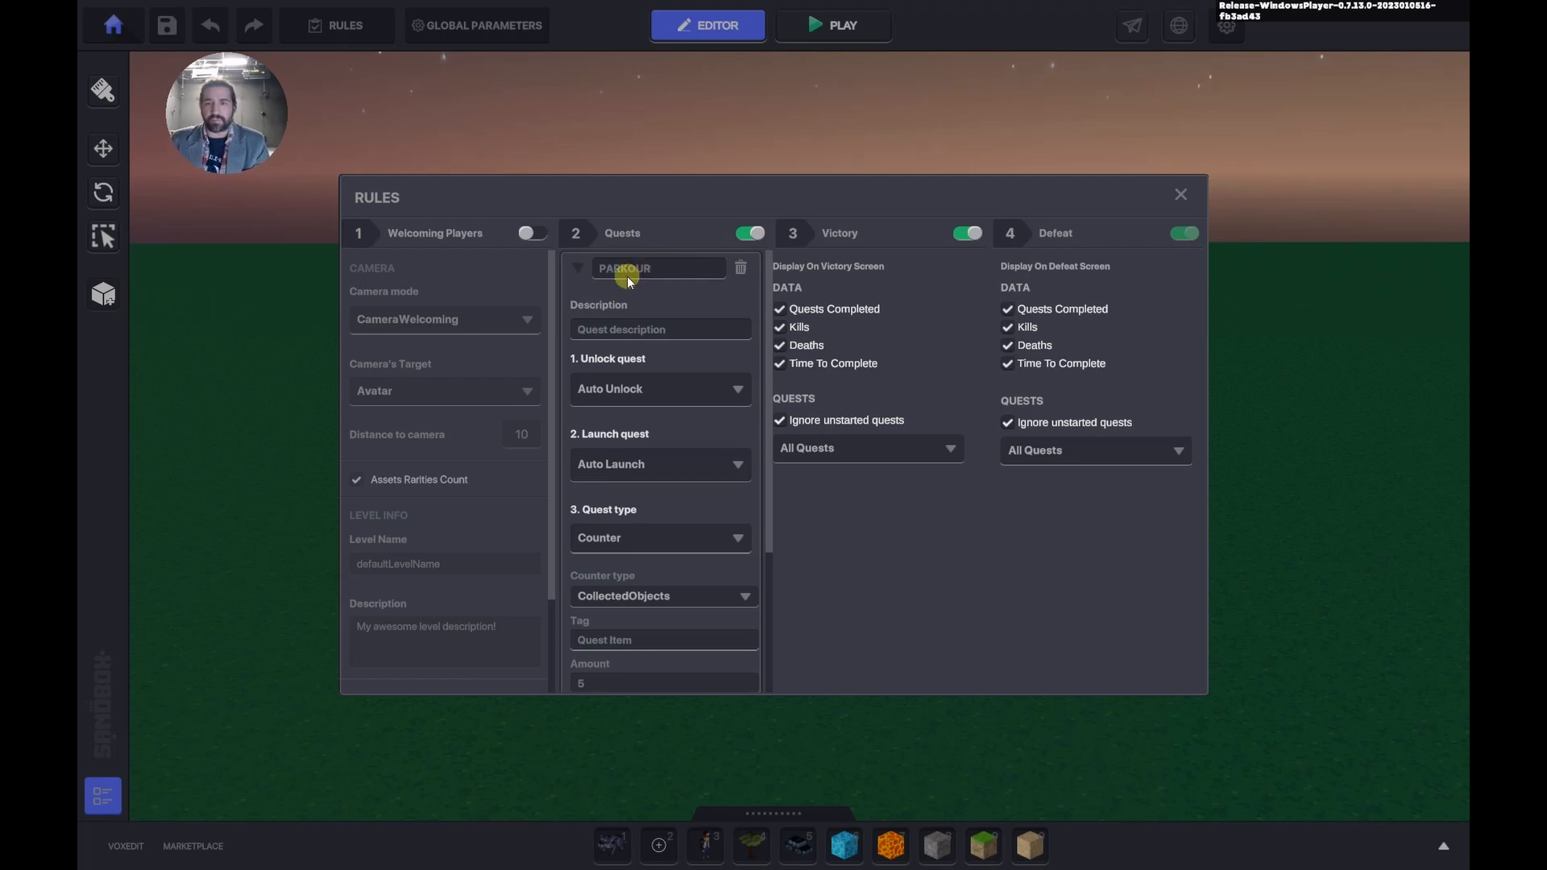
click(635, 329)
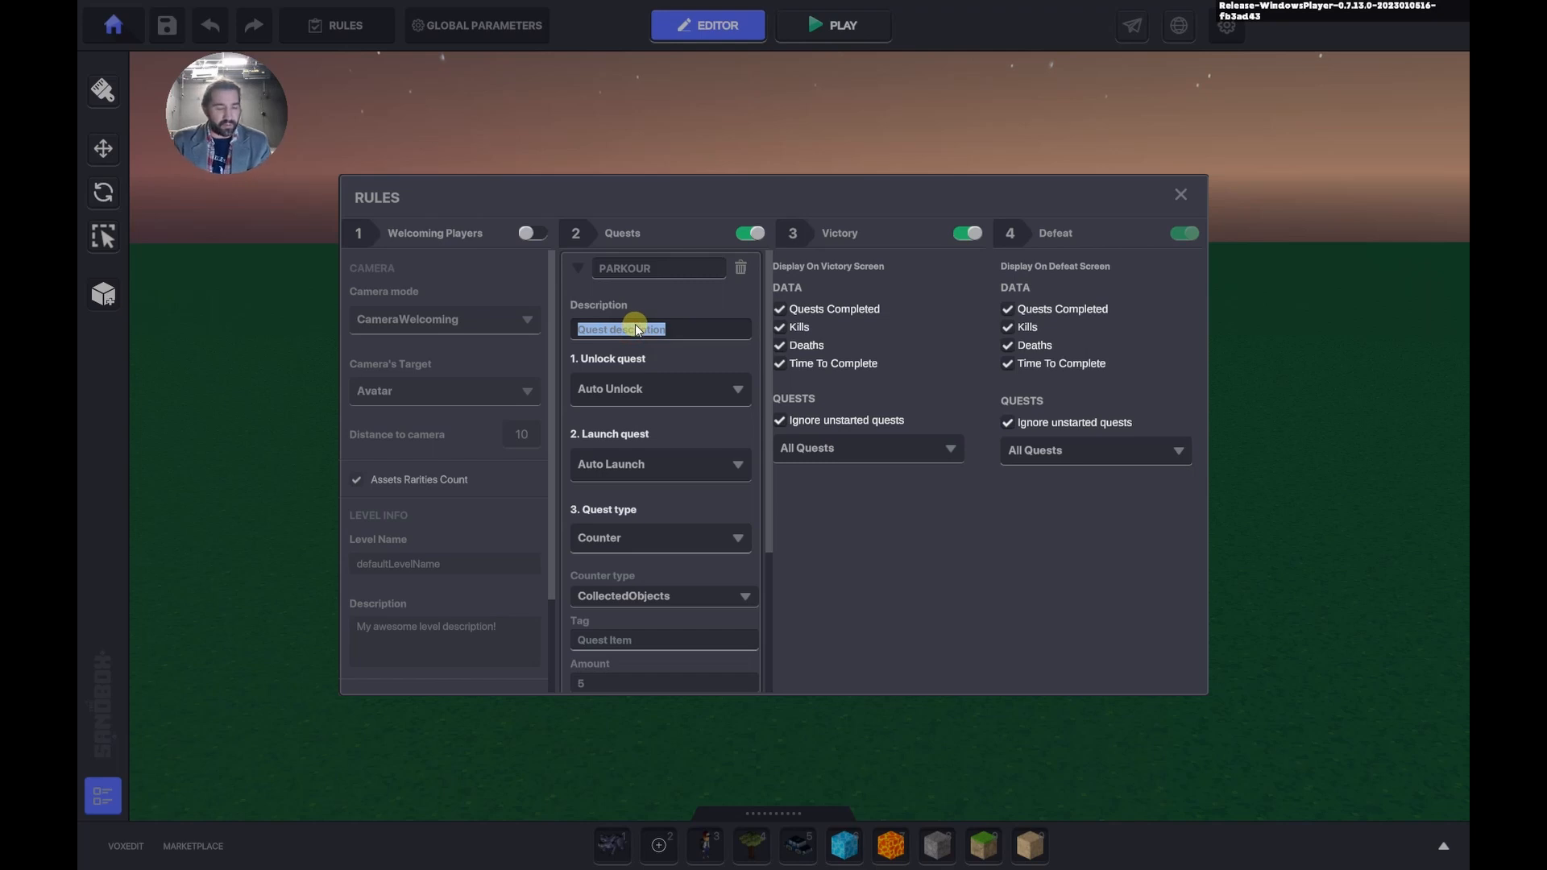
text(Finish in Time!)
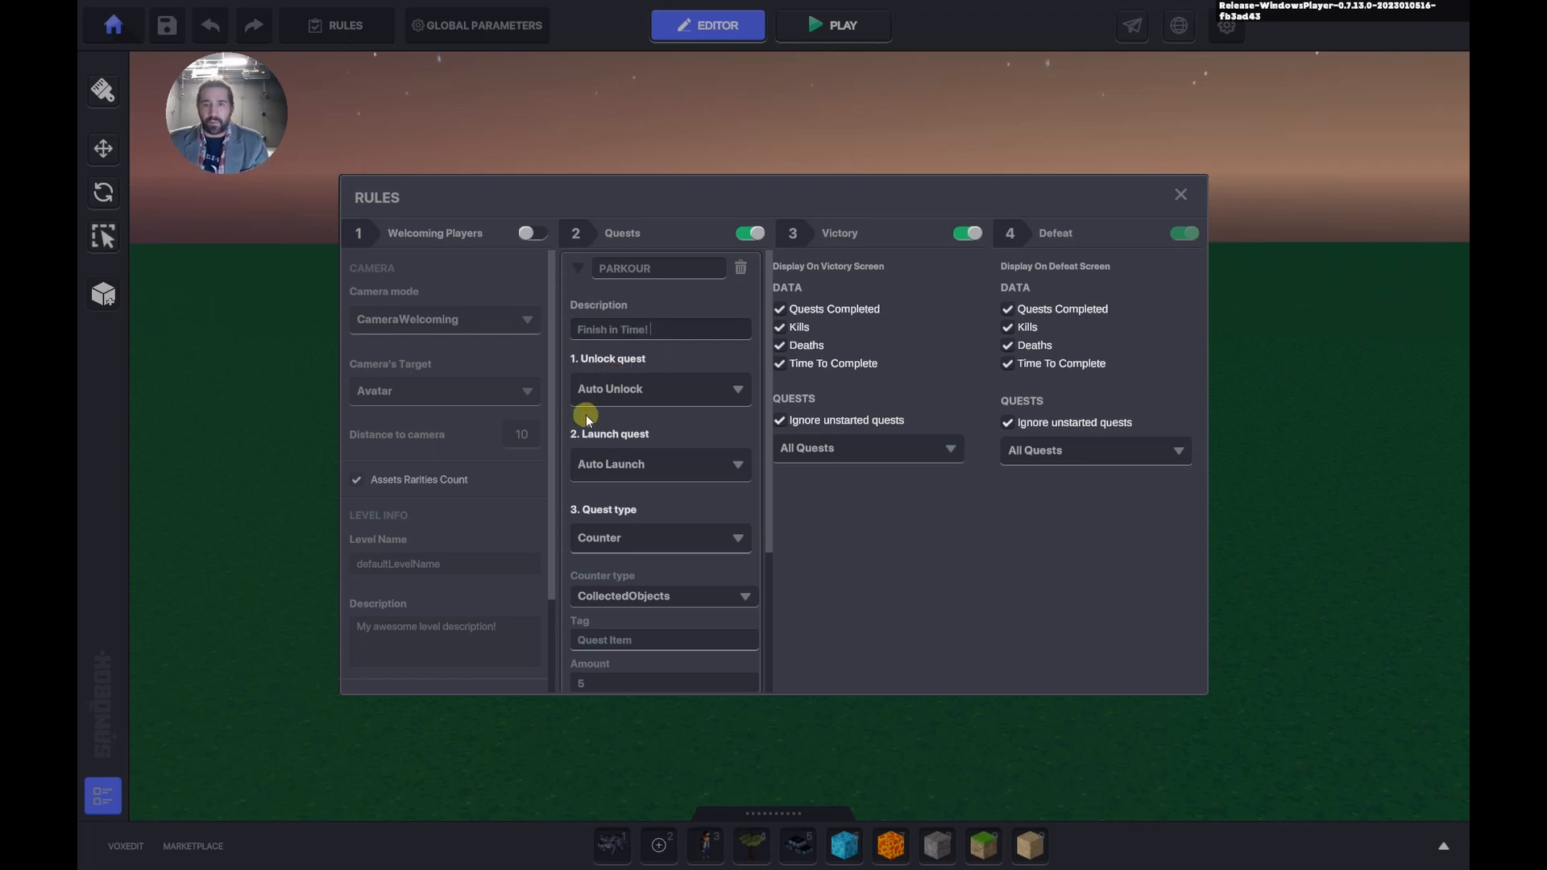
Keep the PARKOUR quest on Auto Launch and make it a Timer quest with 10 seconds to wait.
click(618, 464)
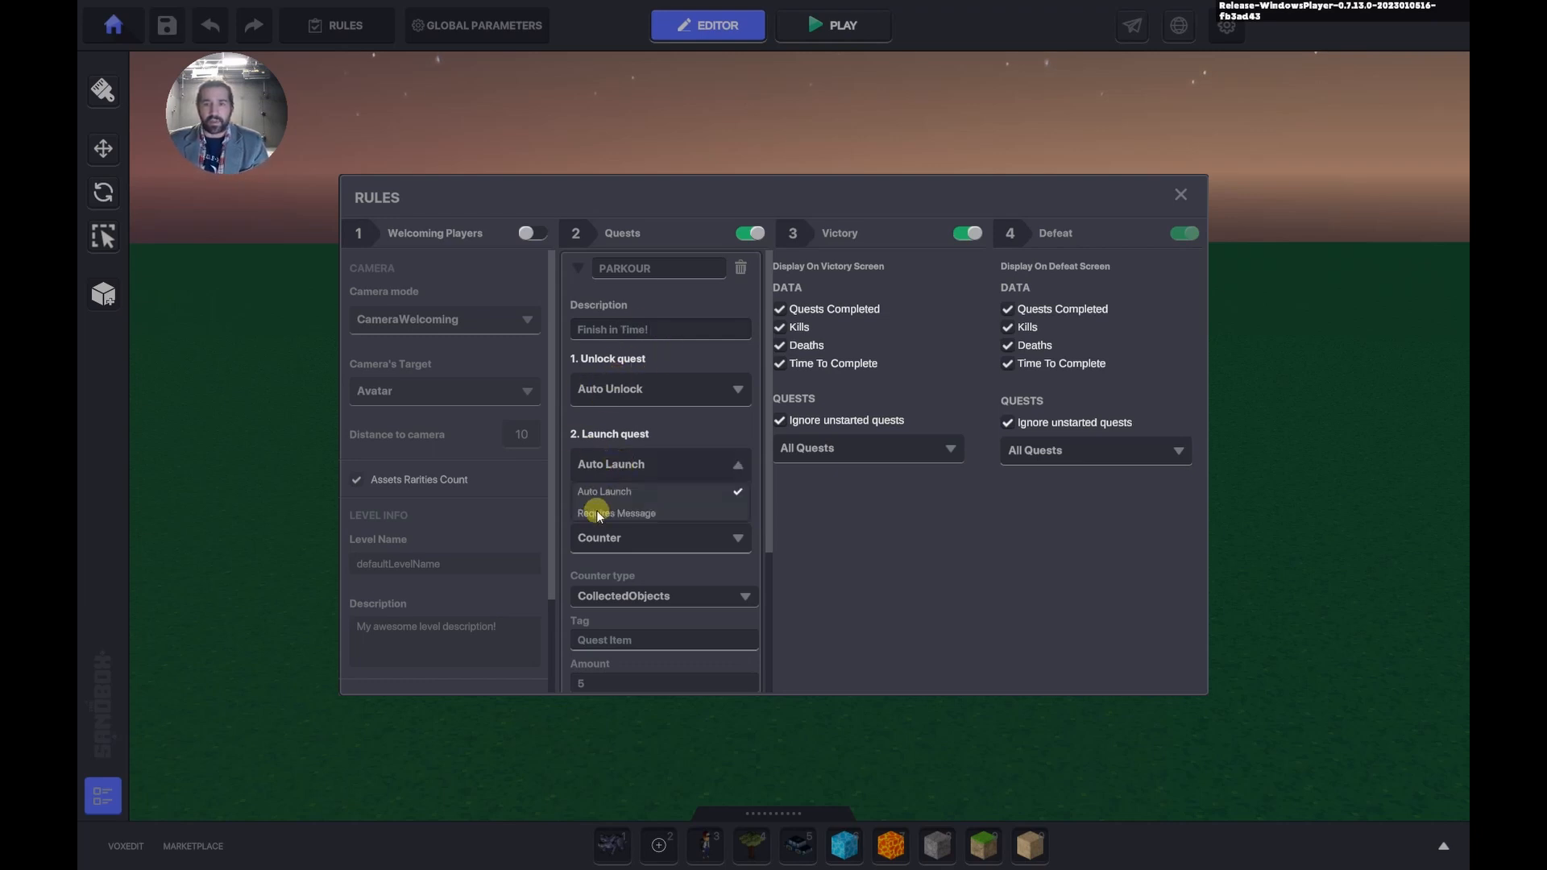
click(611, 493)
click(596, 537)
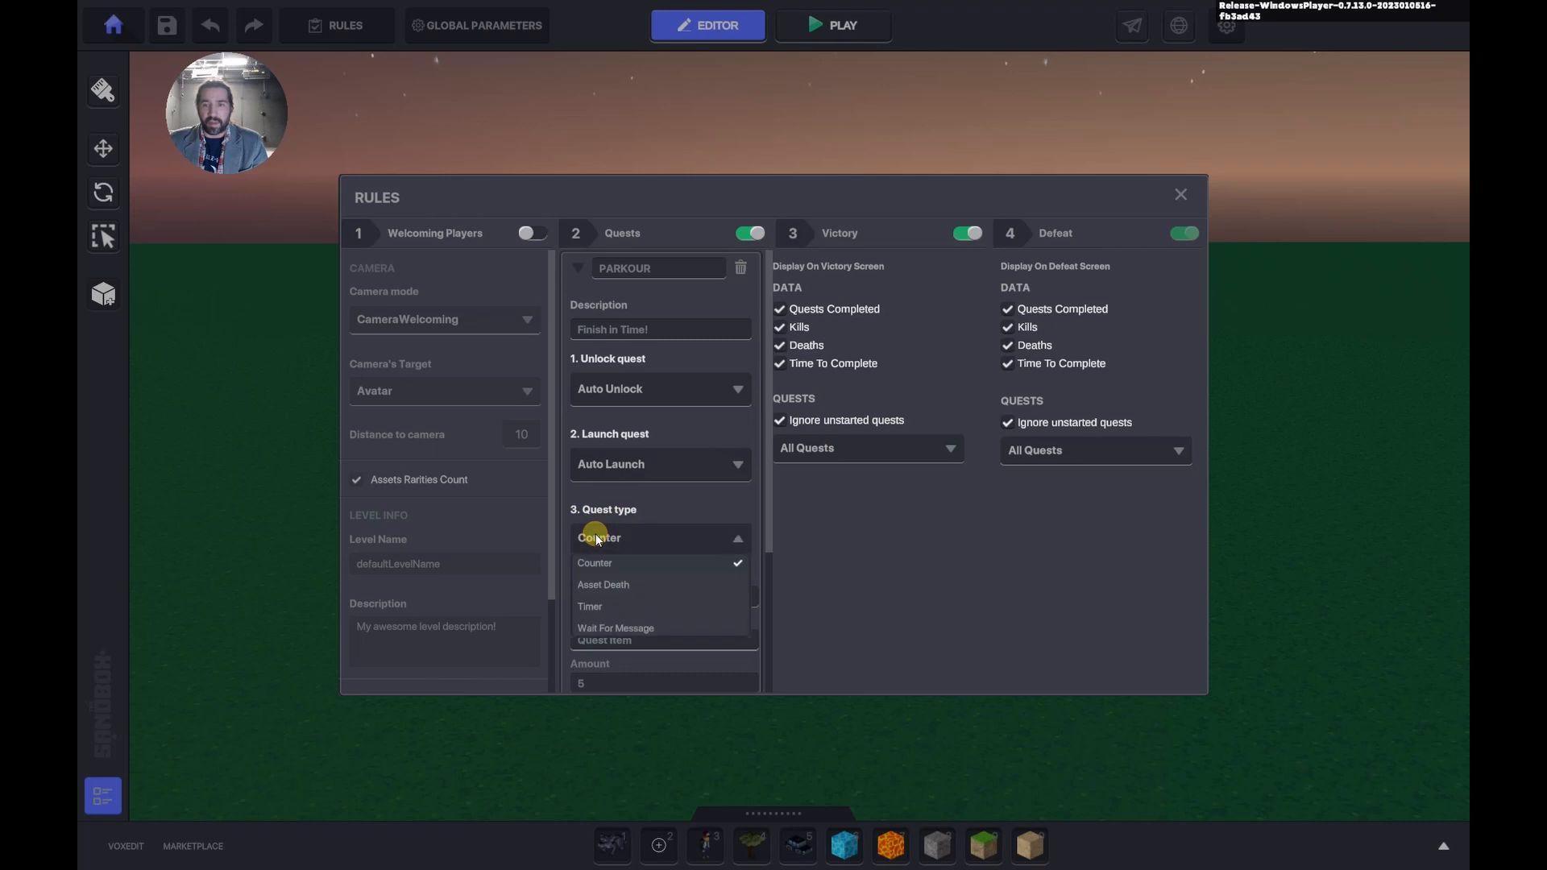
click(592, 606)
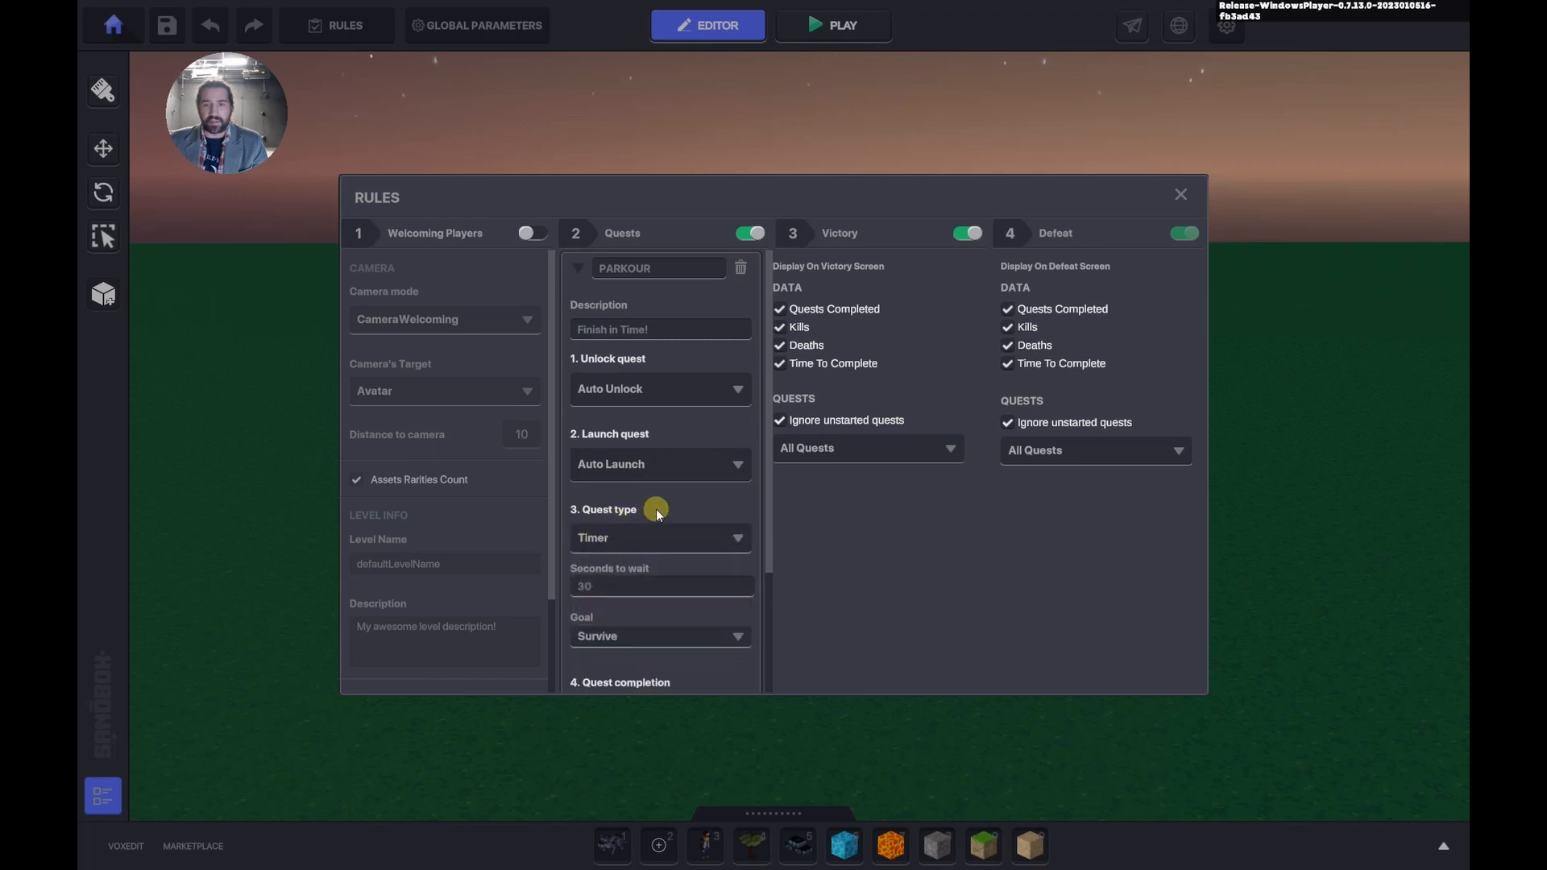
scroll(636, 496, down, 2)
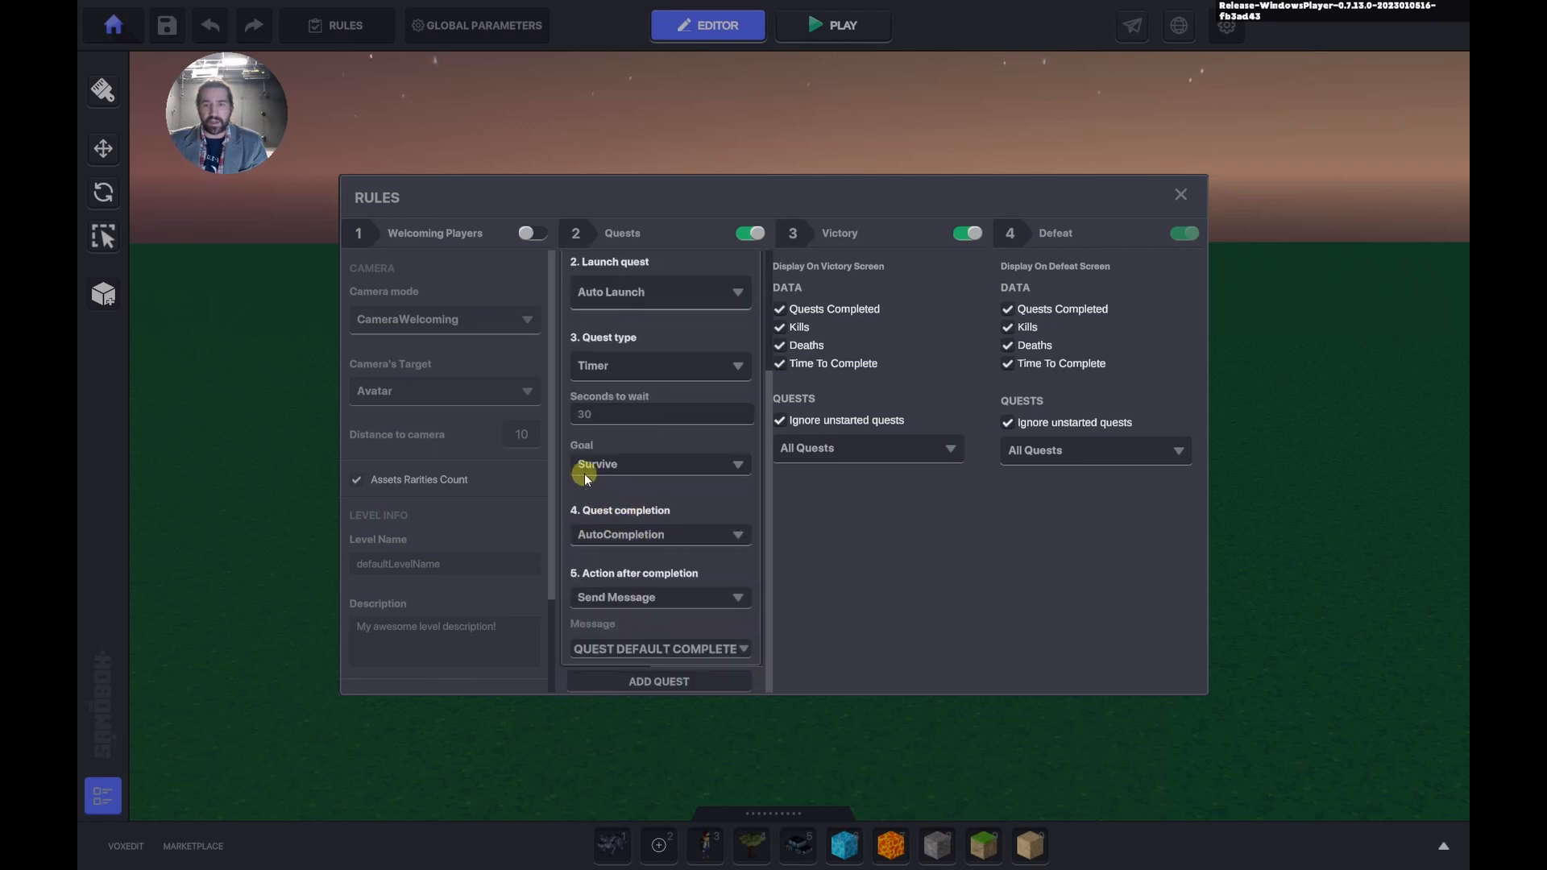
click(598, 417)
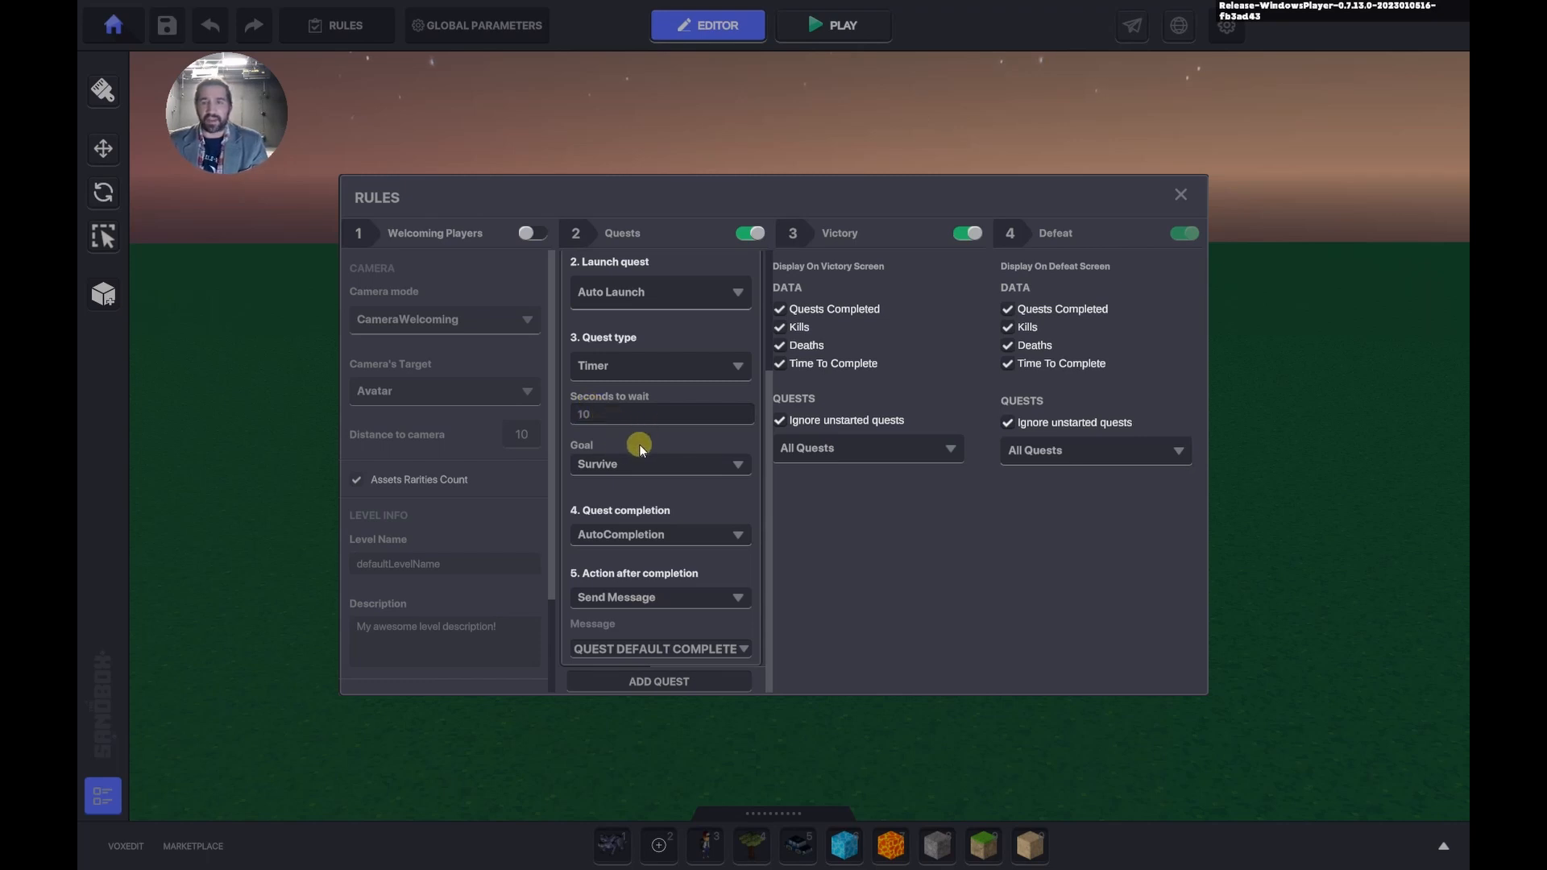
Set the timer quest's goal to Message Needed and create the message Finish.Line for it.
click(608, 462)
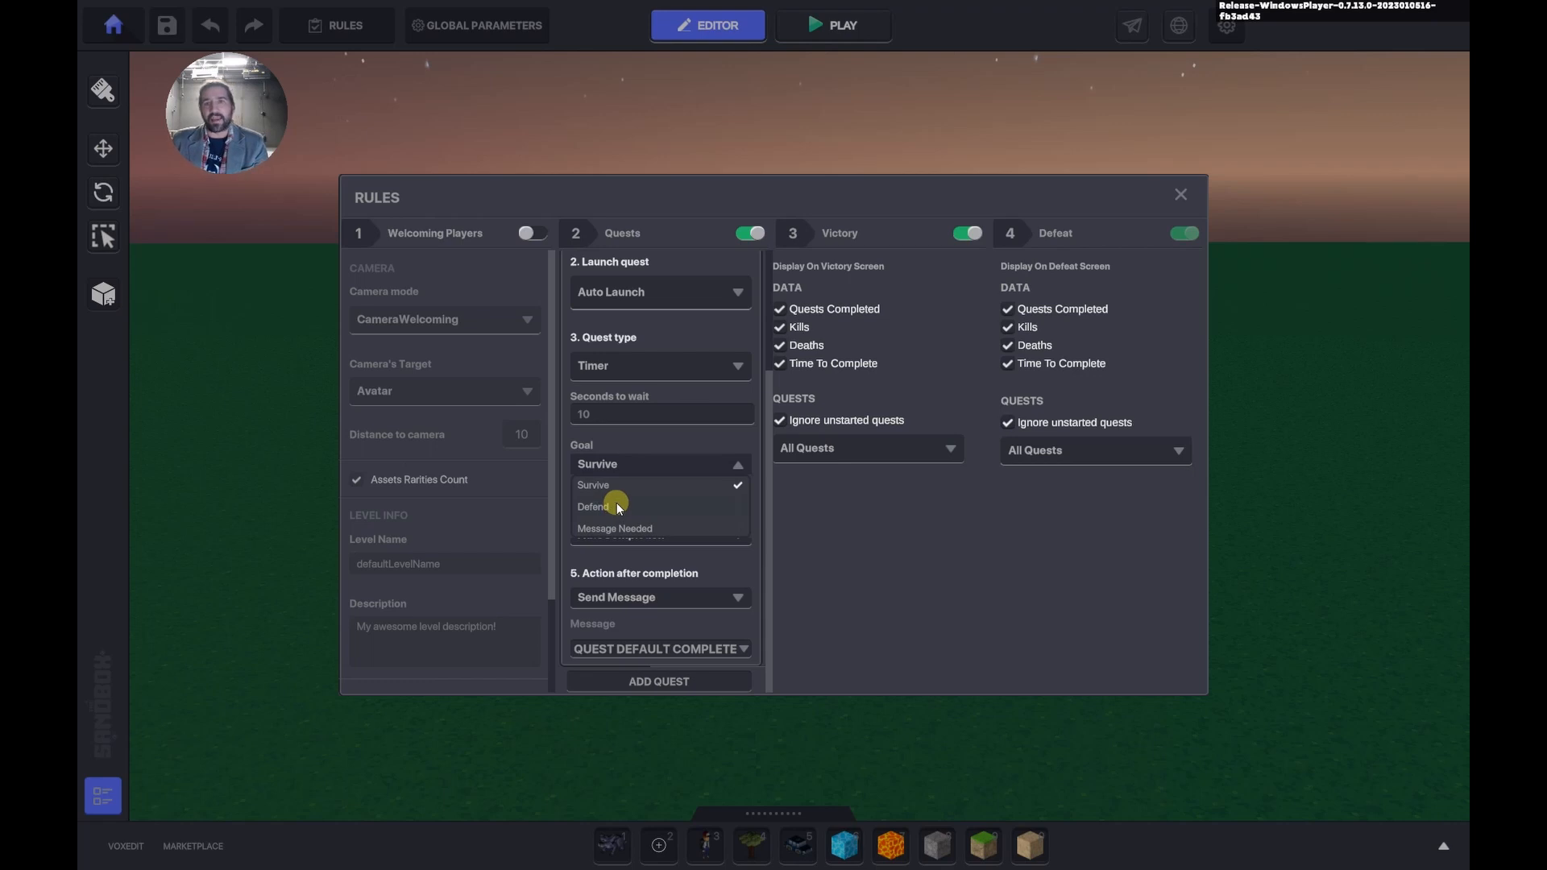
click(619, 527)
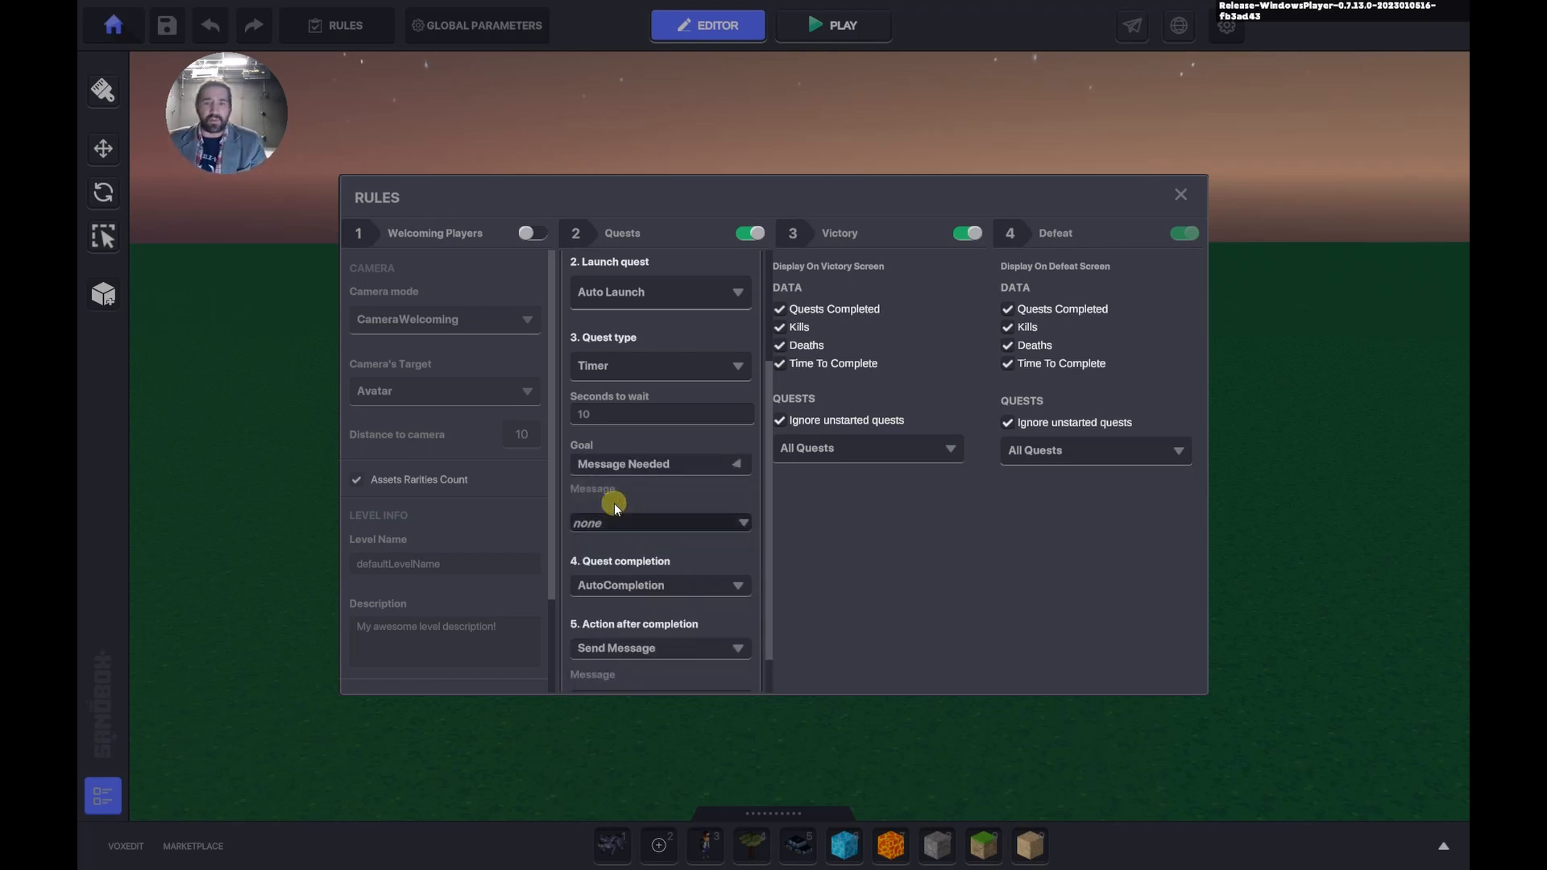
click(611, 520)
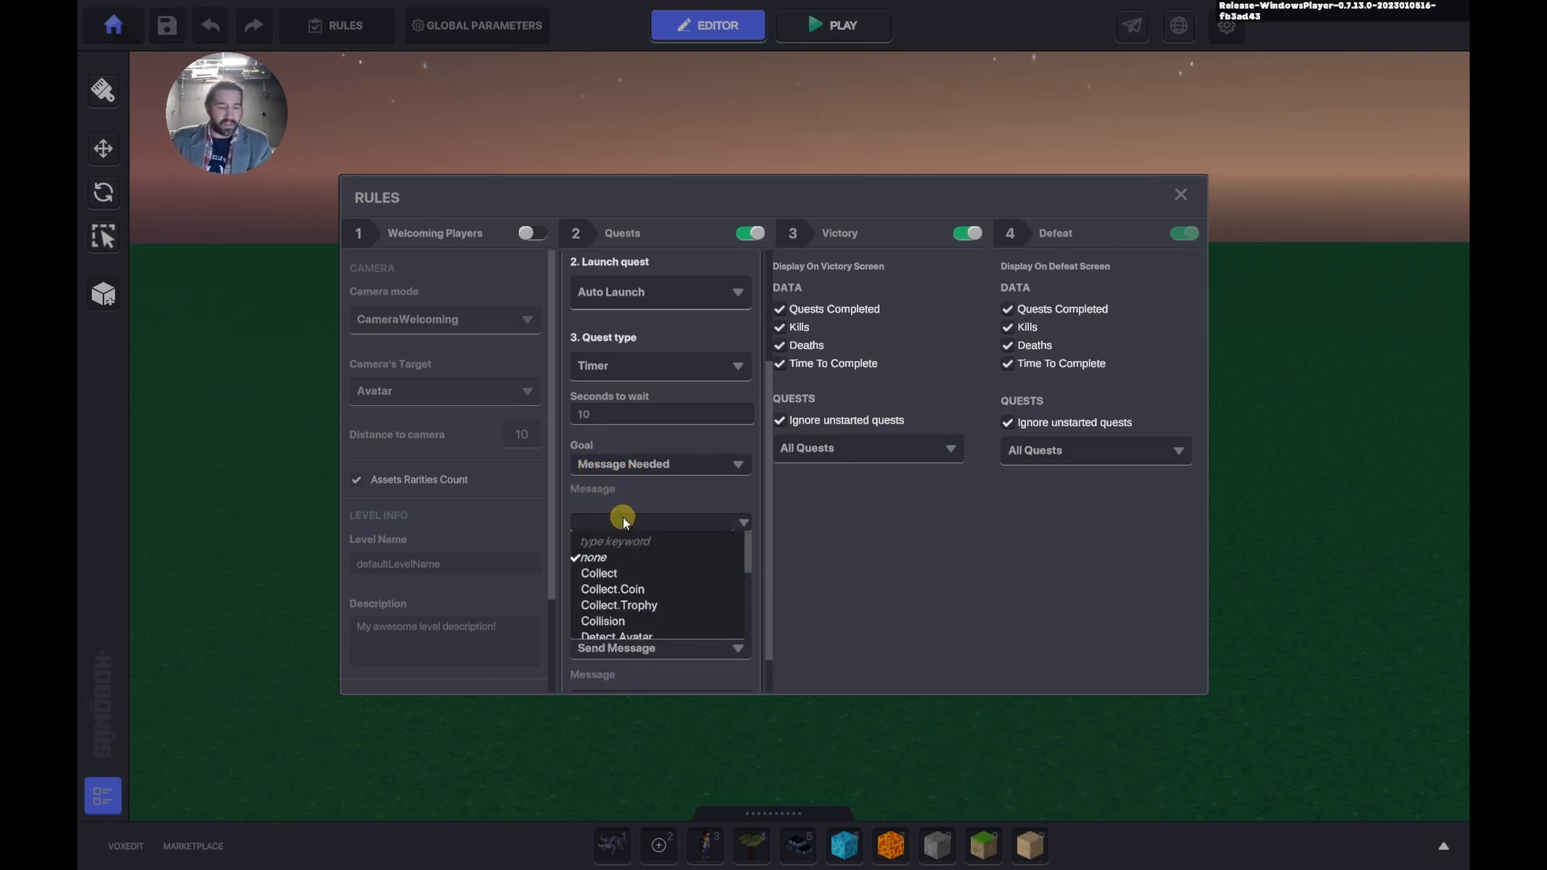
text(Finish)
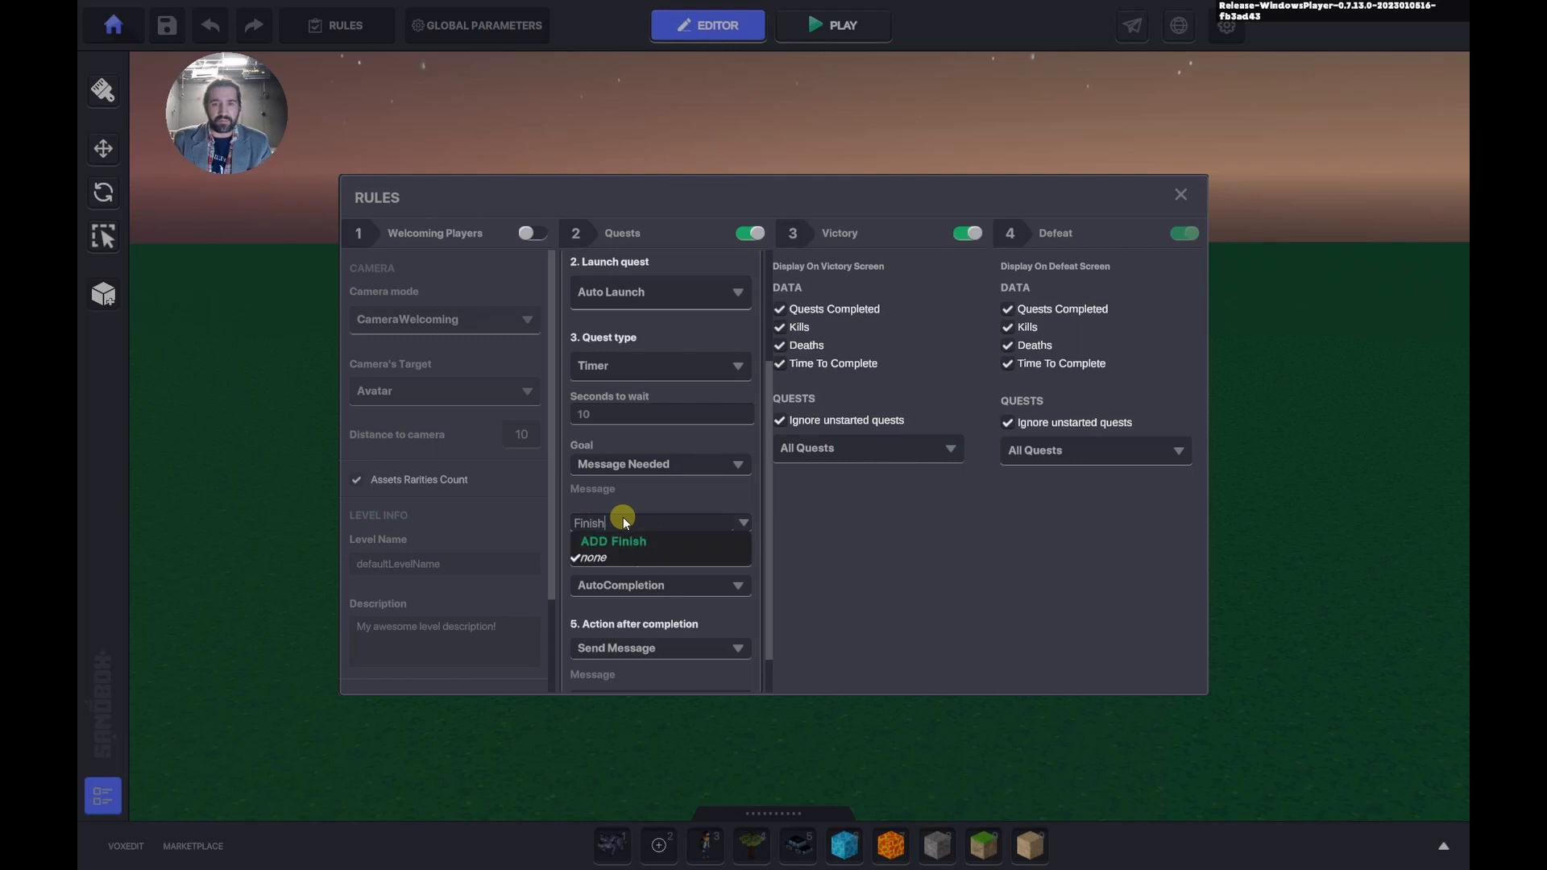
text(.Line)
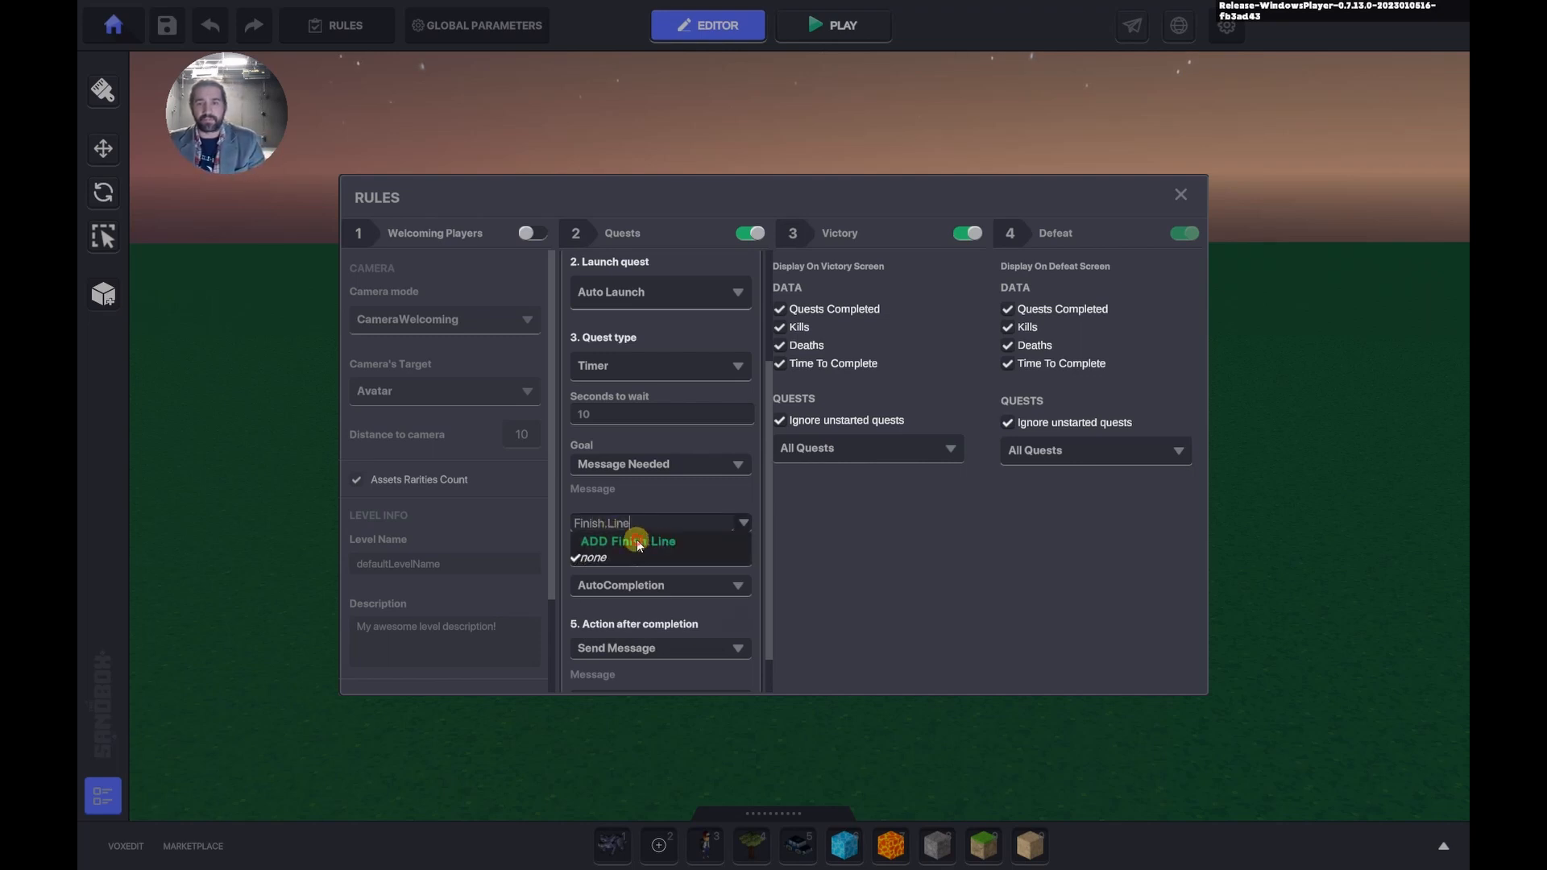
click(626, 540)
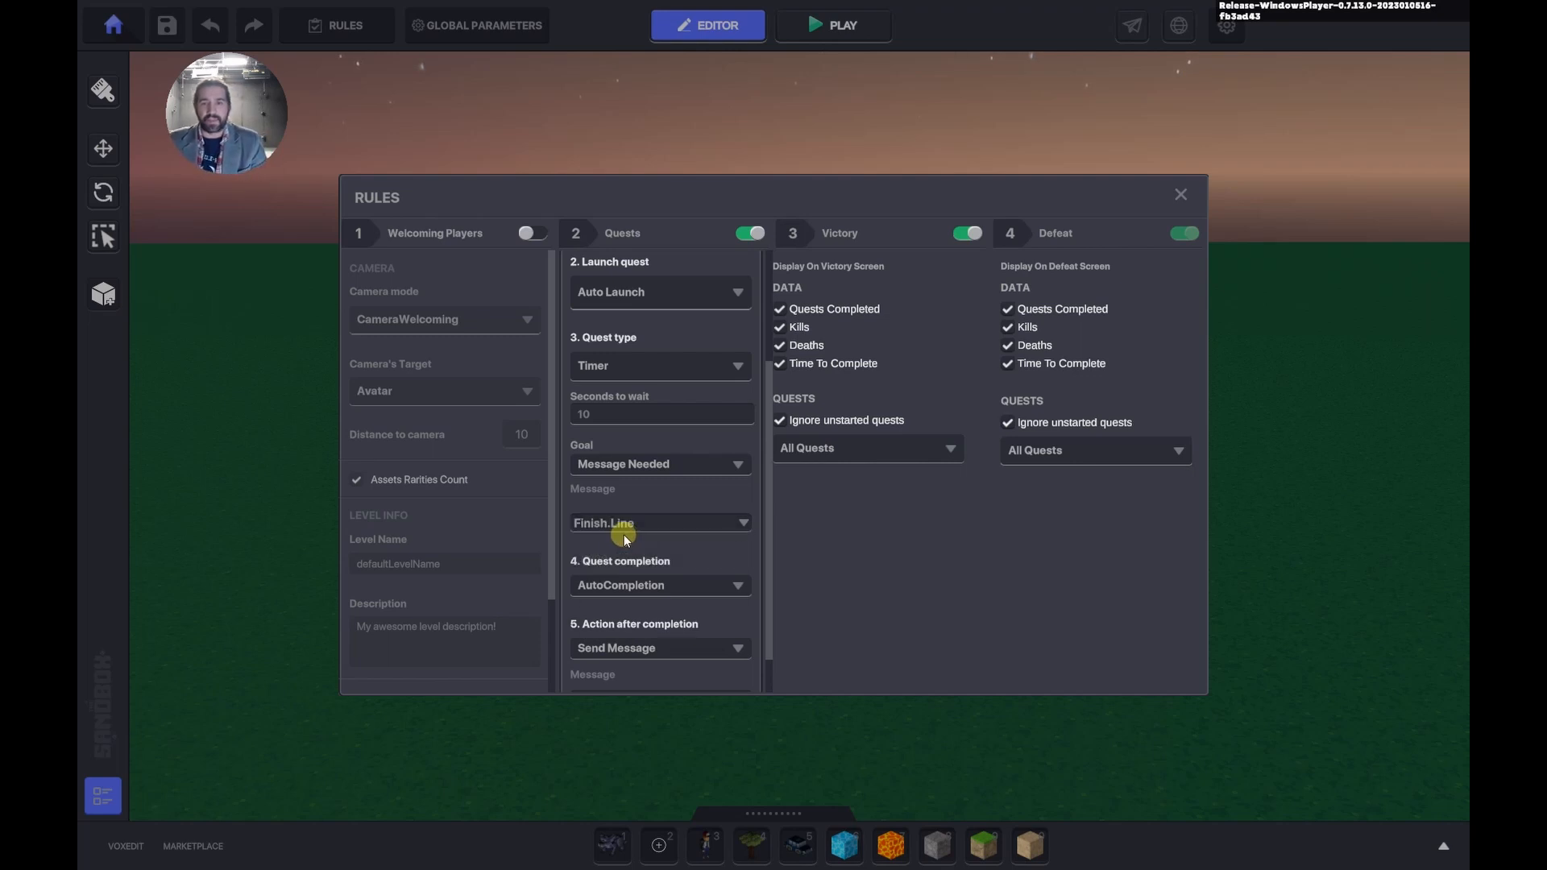
Keep AutoCompletion for the quest, have it send a new message Parkour.Finished after completion, and close the rules.
click(619, 590)
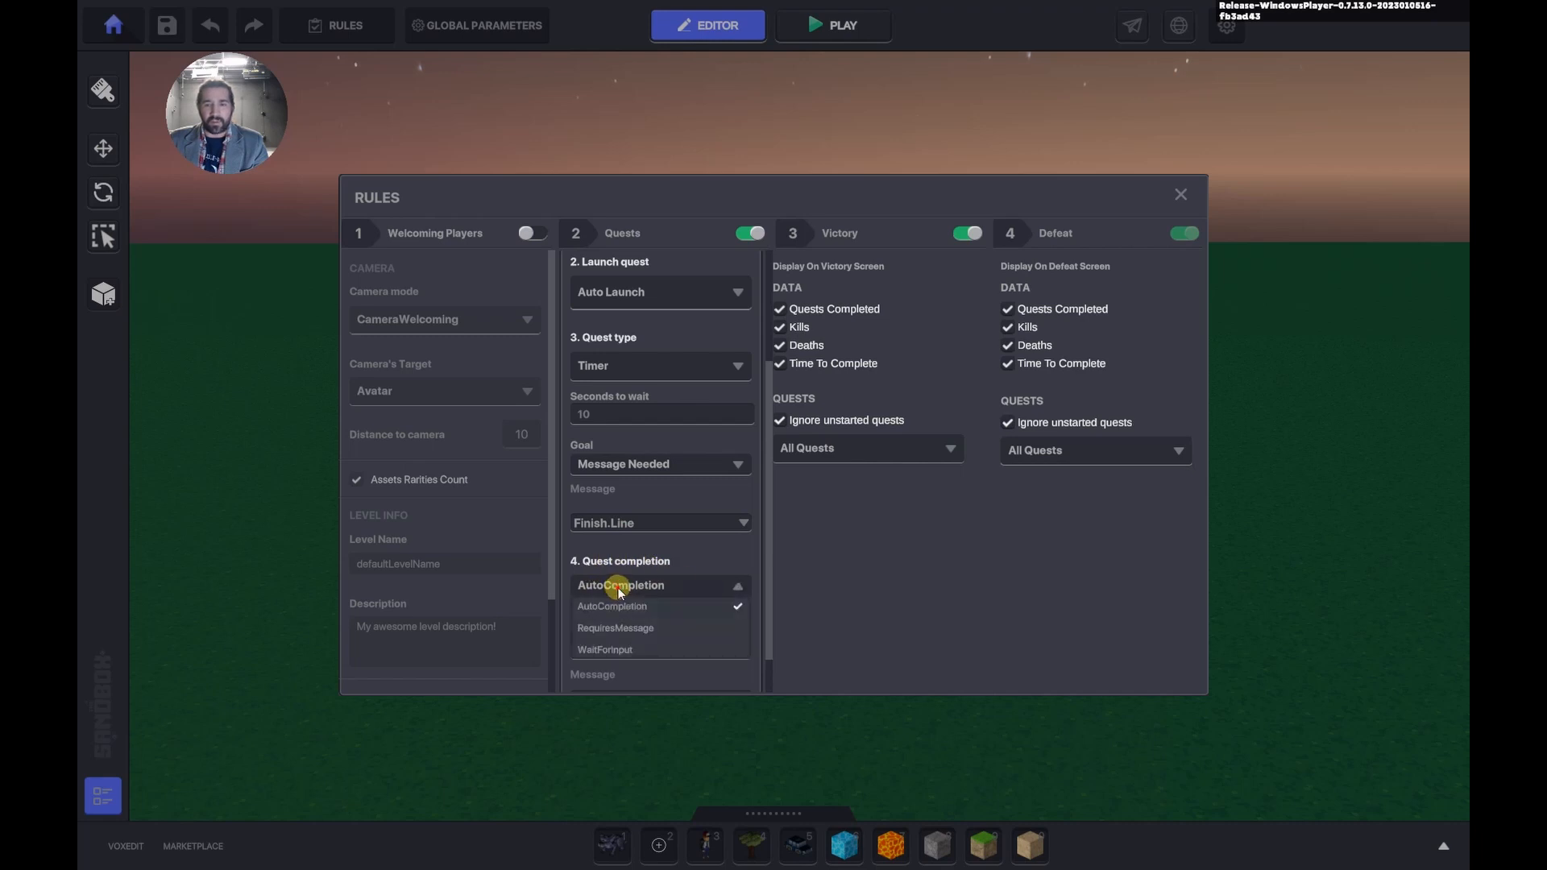
click(617, 593)
scroll(645, 600, down, 1)
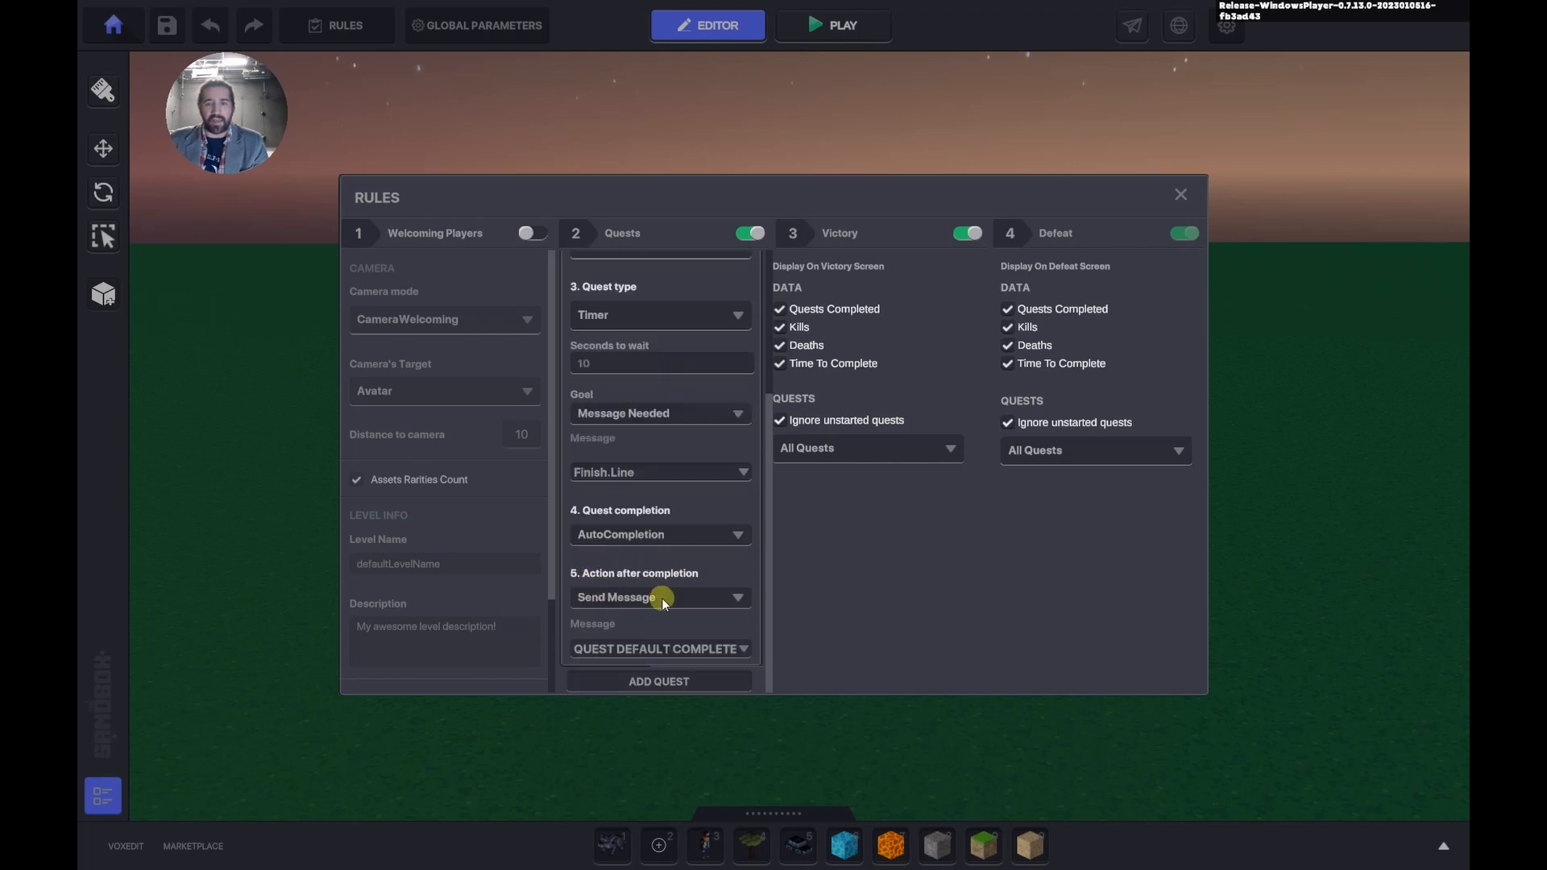
click(628, 600)
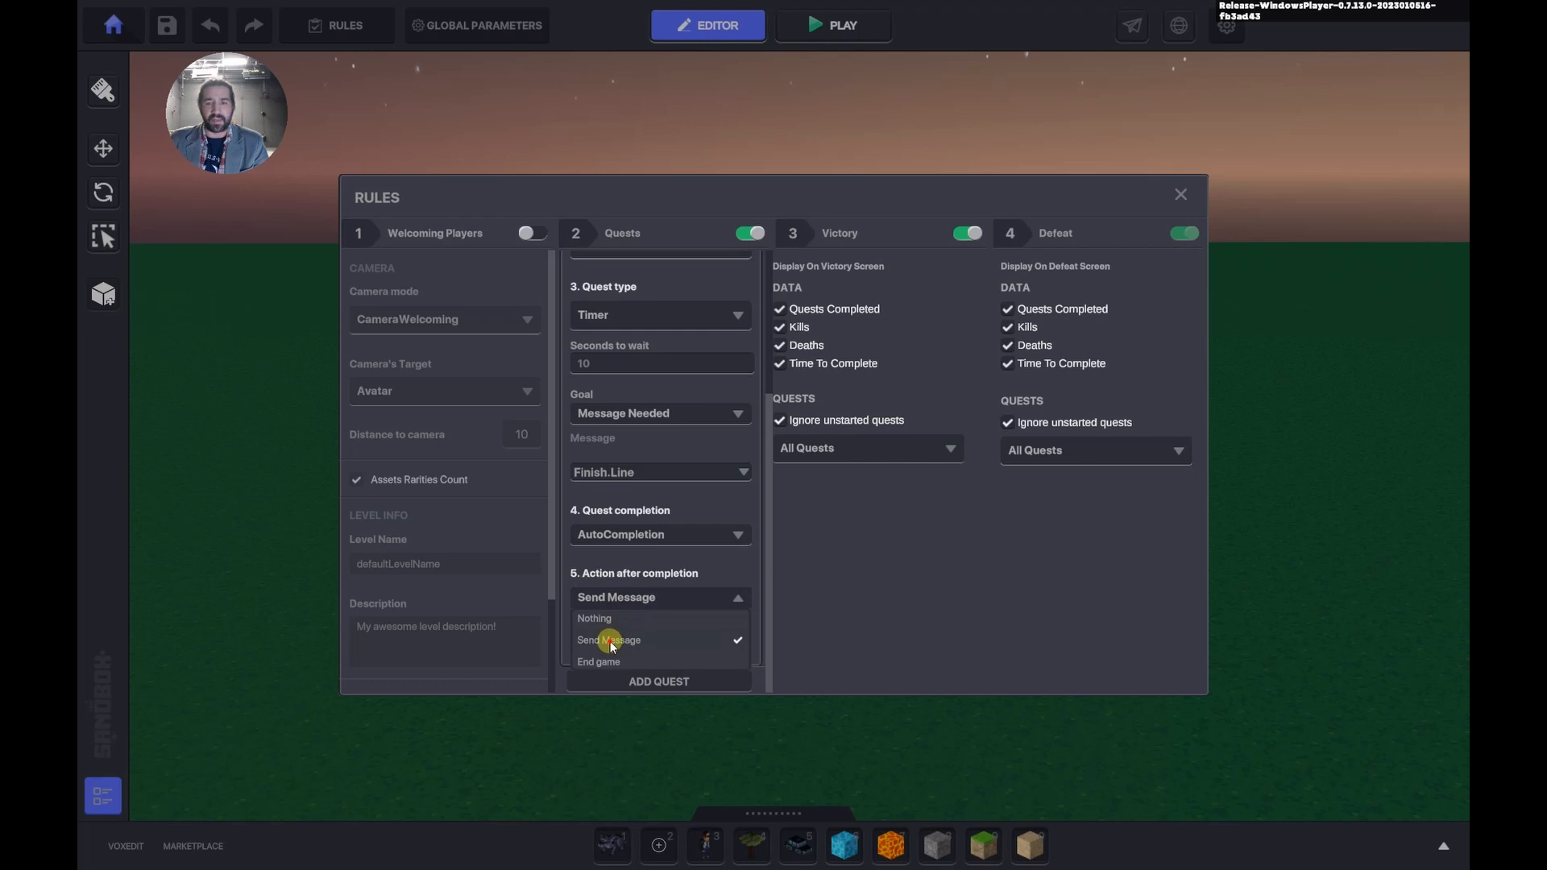
click(607, 641)
click(616, 647)
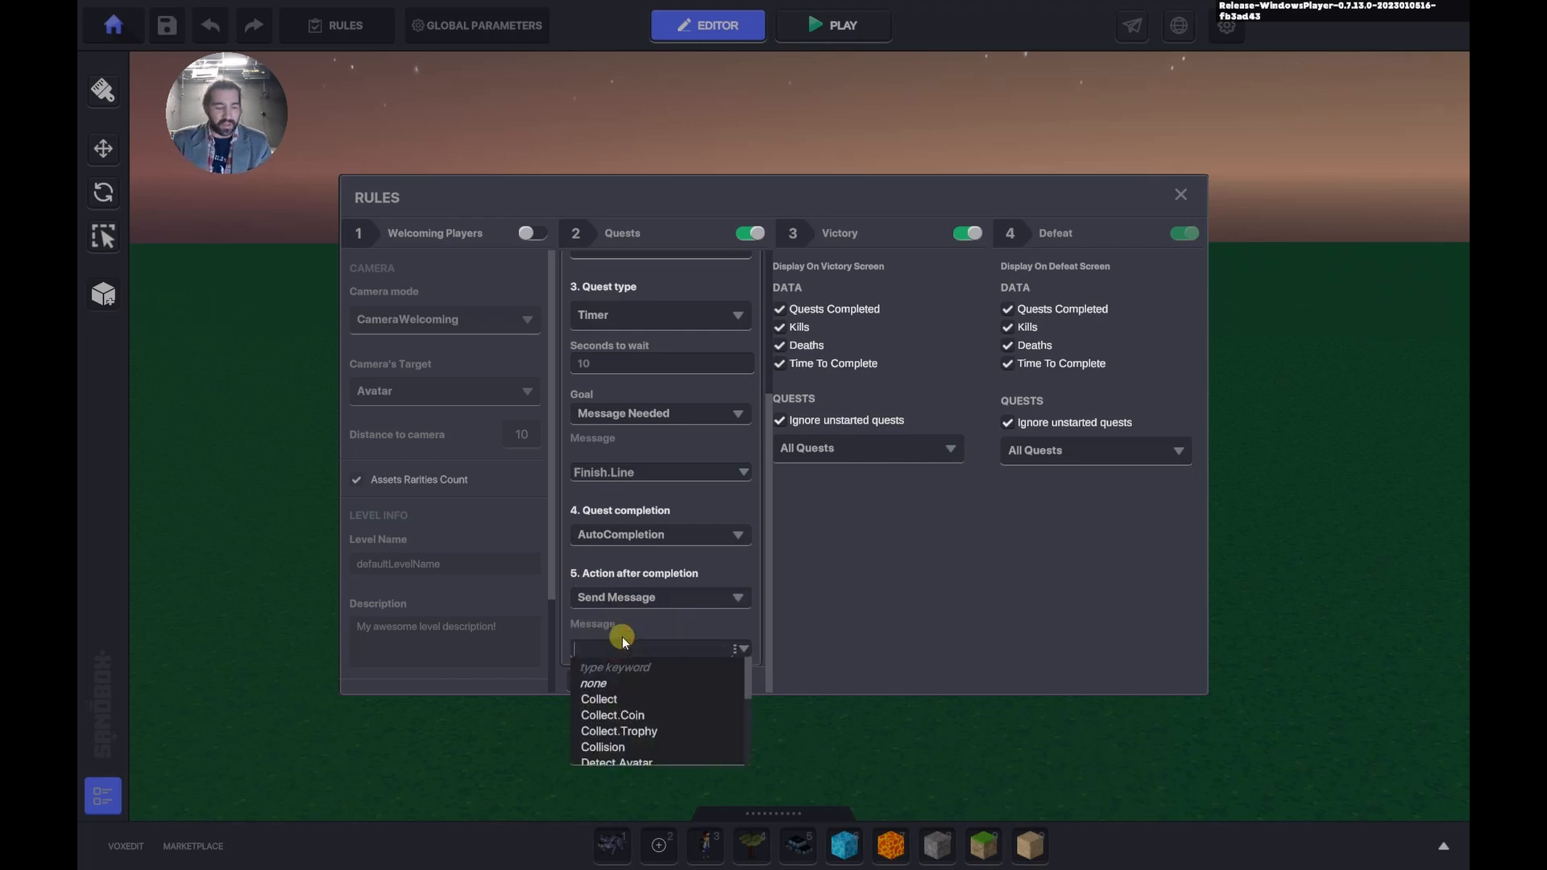
text(Parkour)
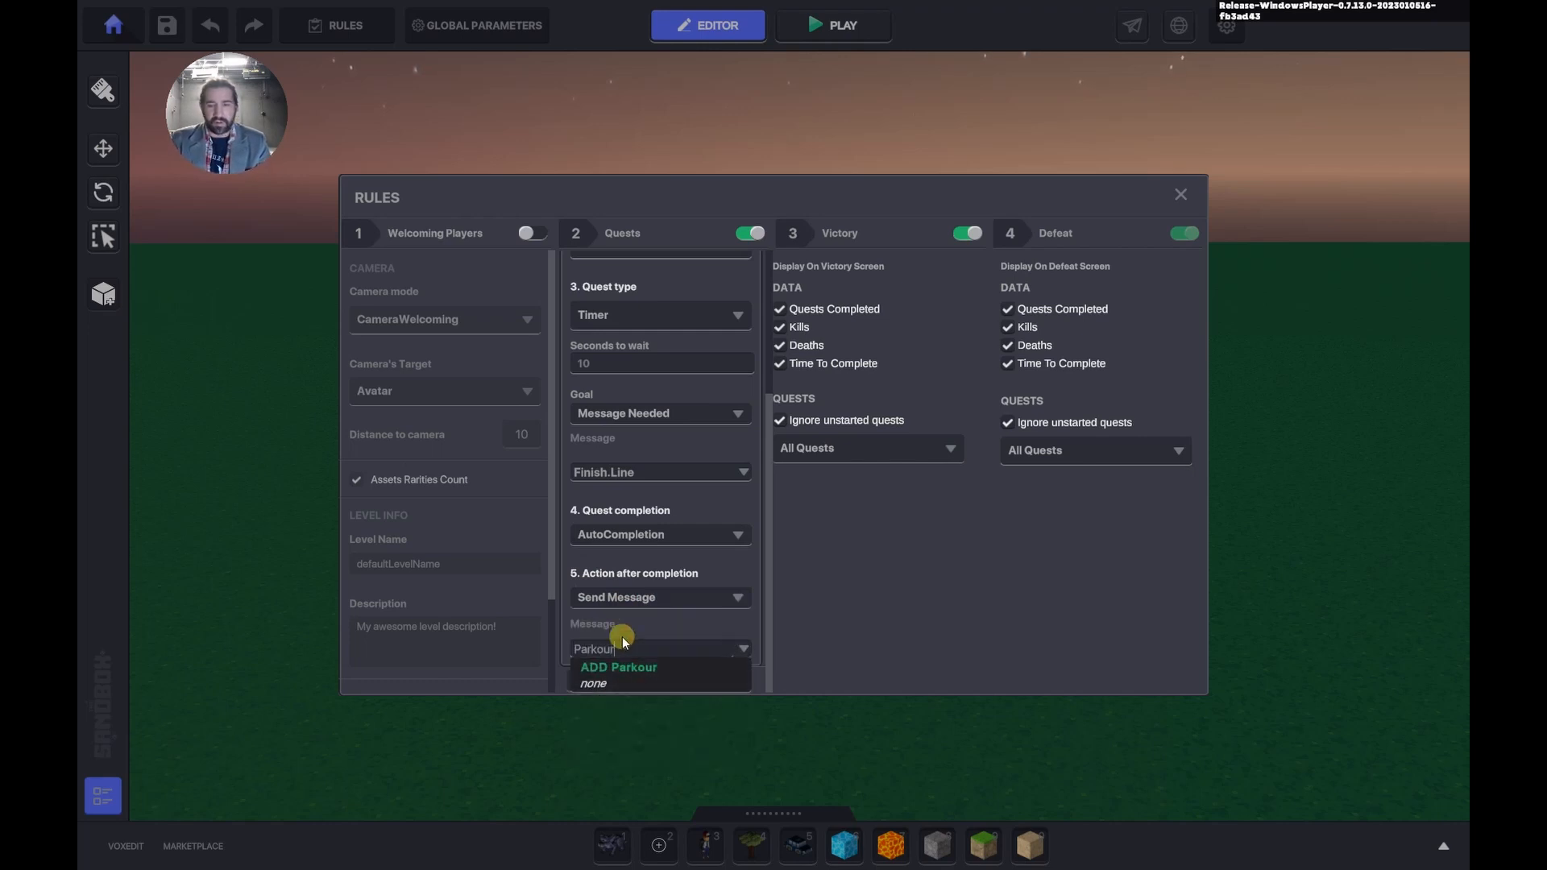
text(.Finished)
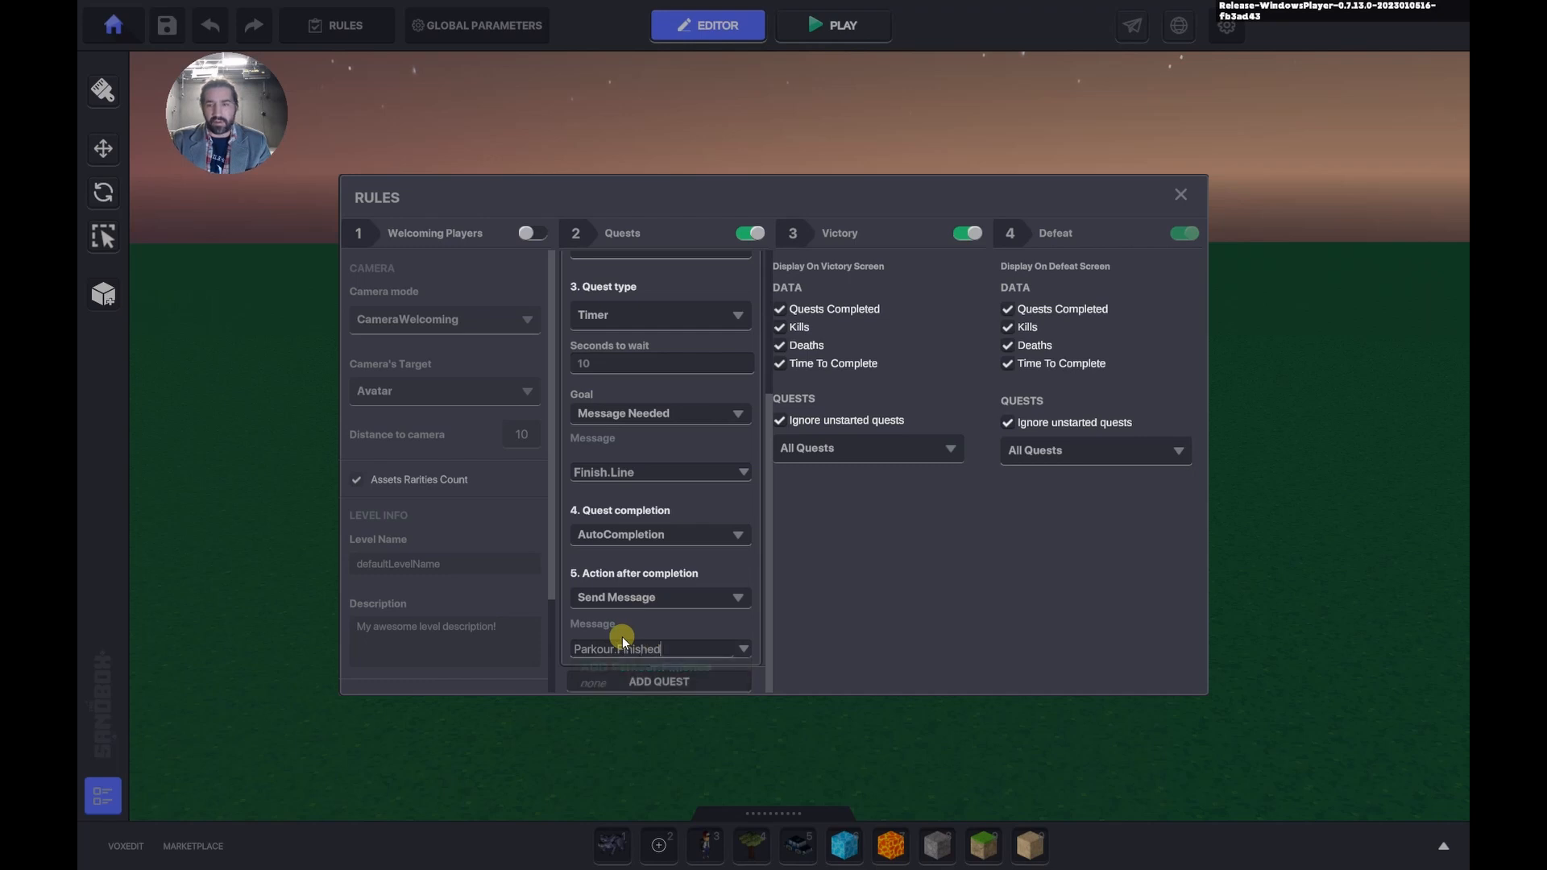
click(633, 668)
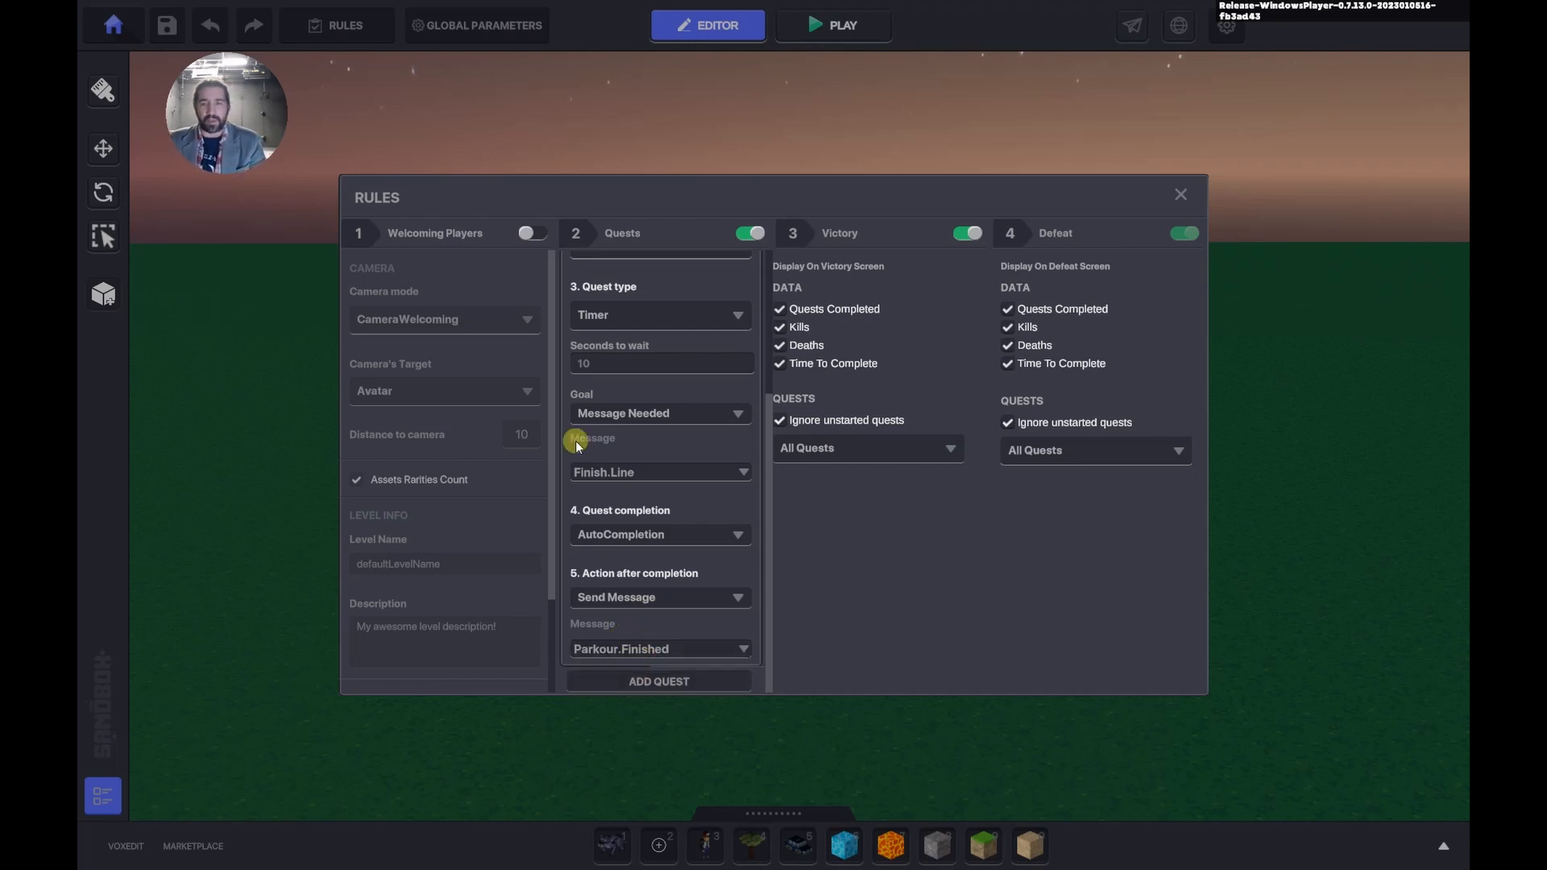
scroll(637, 364, up, 3)
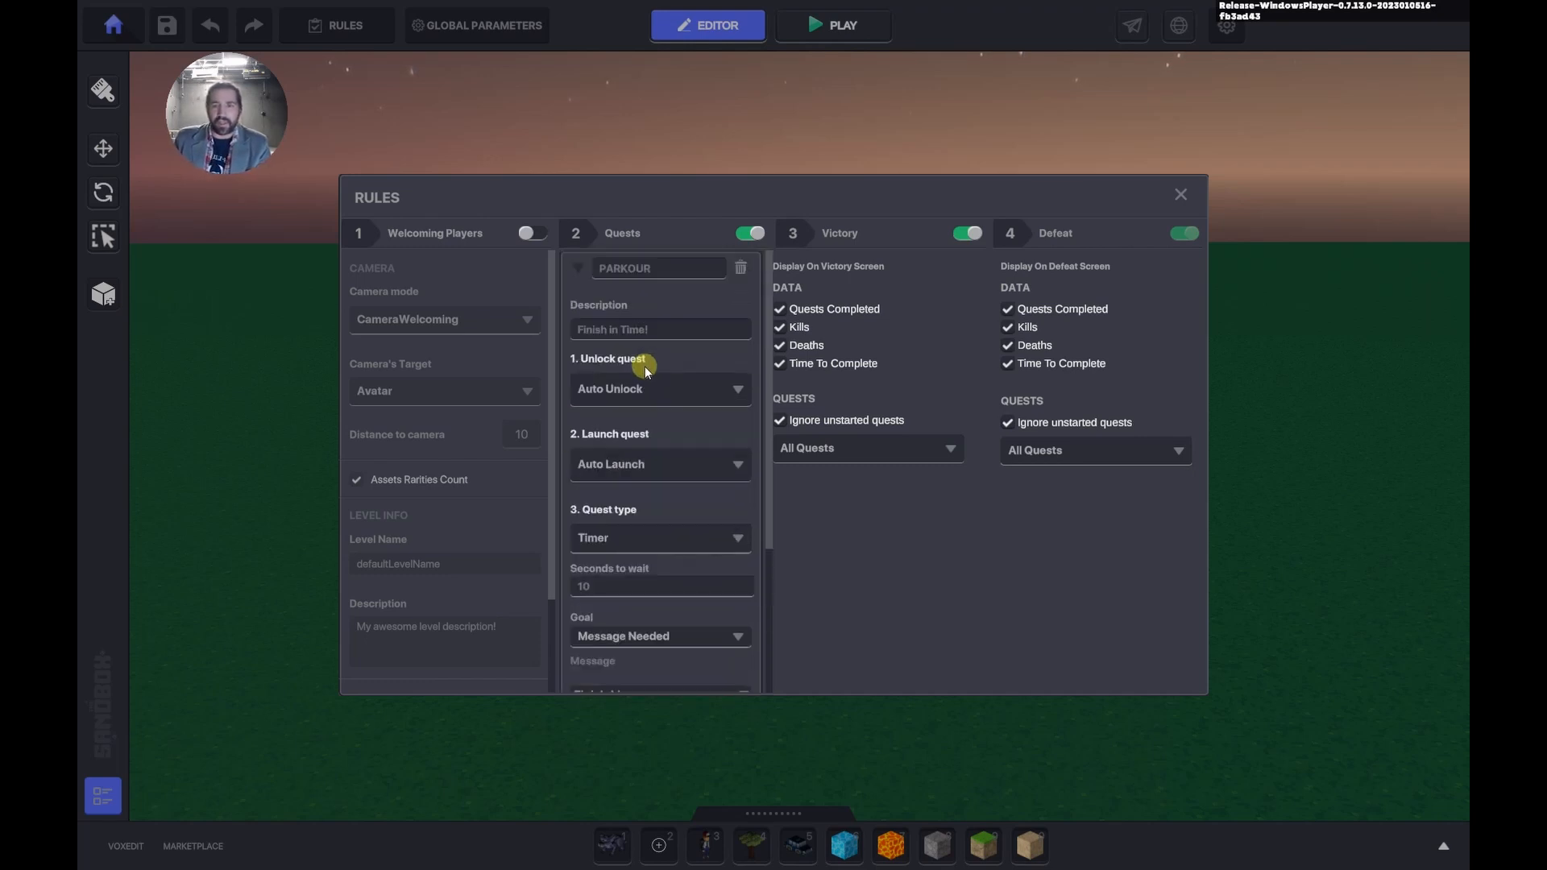
click(1180, 198)
Run the experience briefly with the PARKOUR quest enabled and return to editing.
click(833, 25)
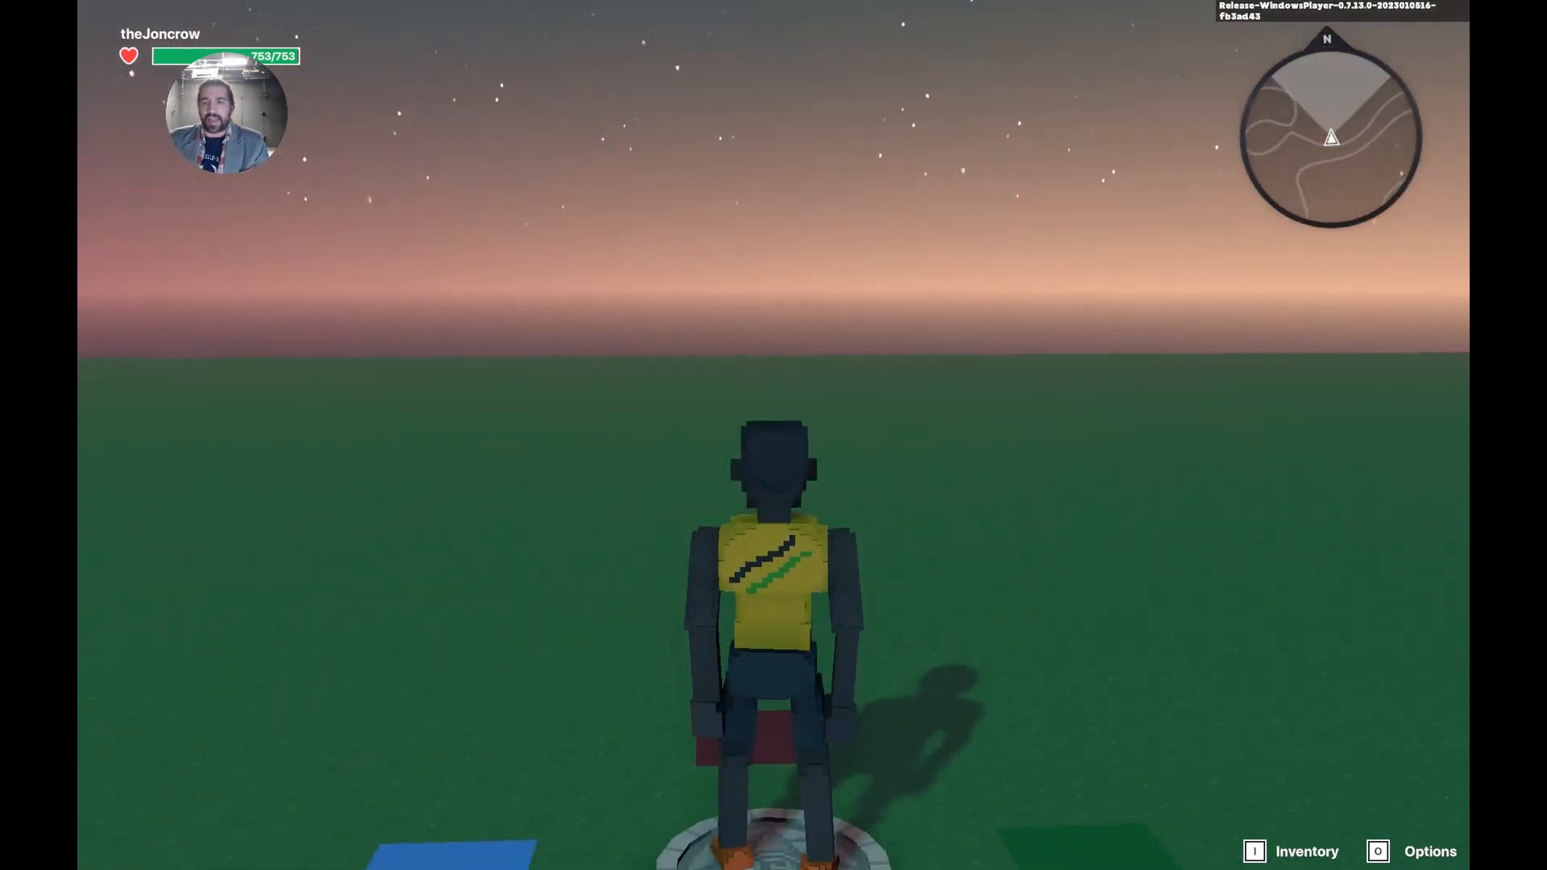
key(Escape)
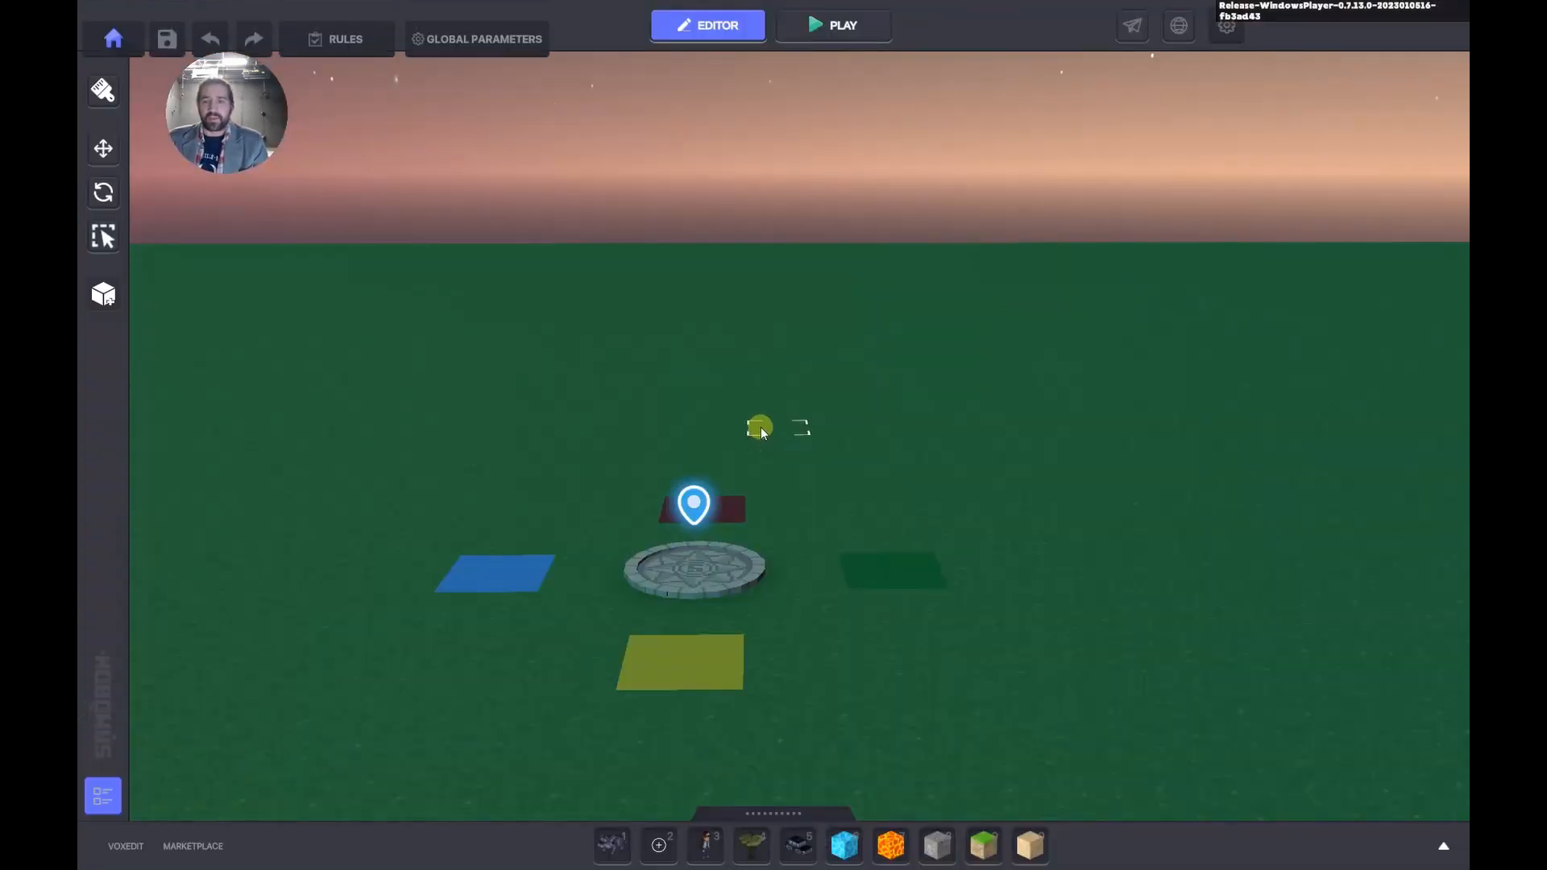
Remove the Blocks category filter from the asset library and search all assets for "speaker".
key(w)
key(d)
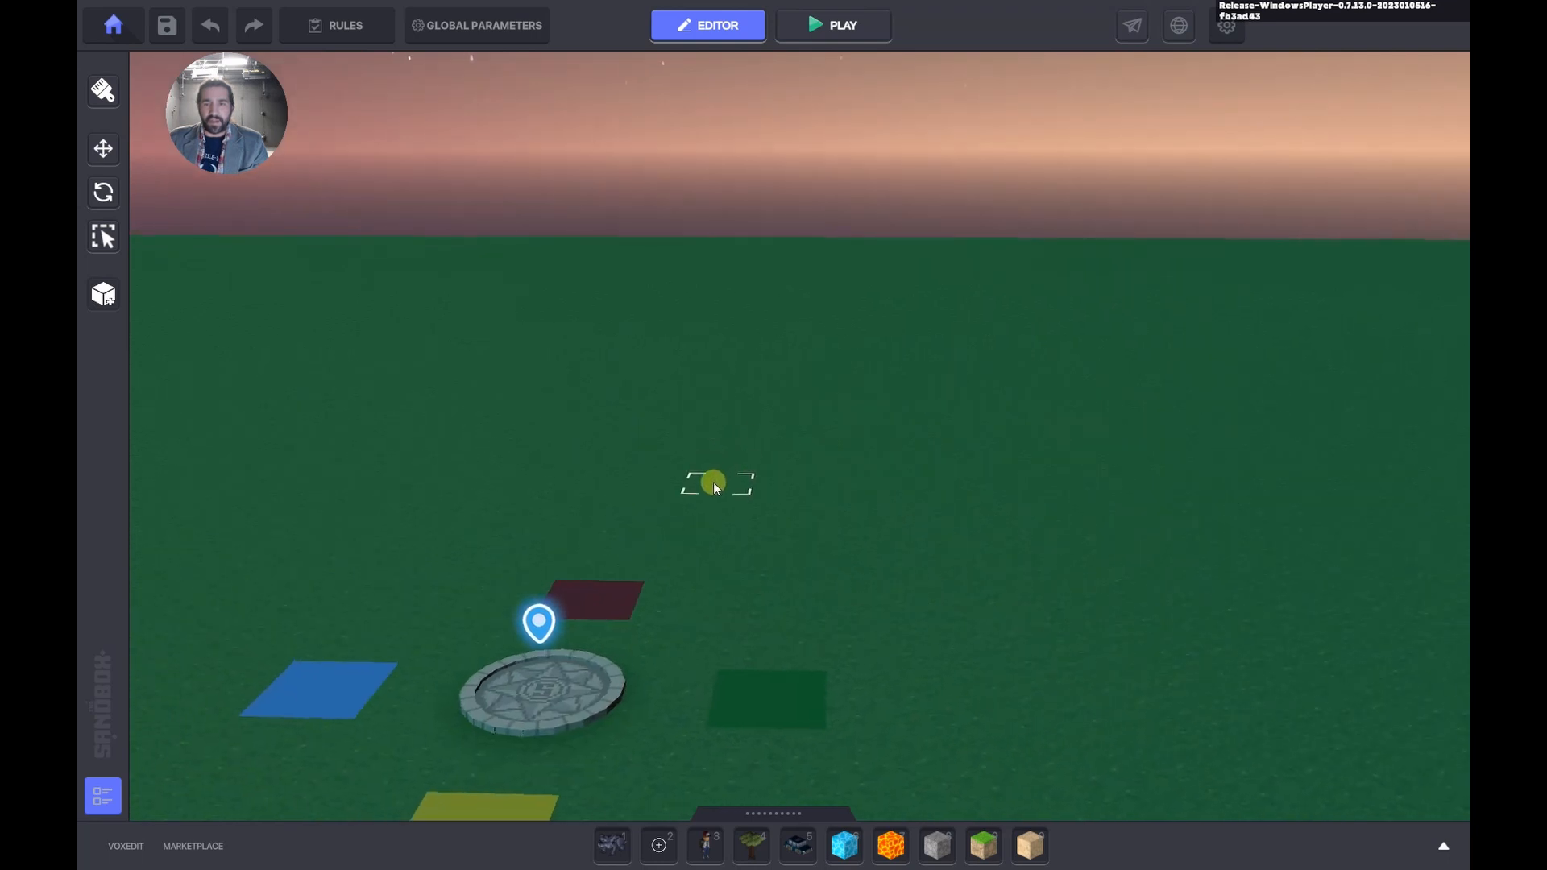
click(784, 816)
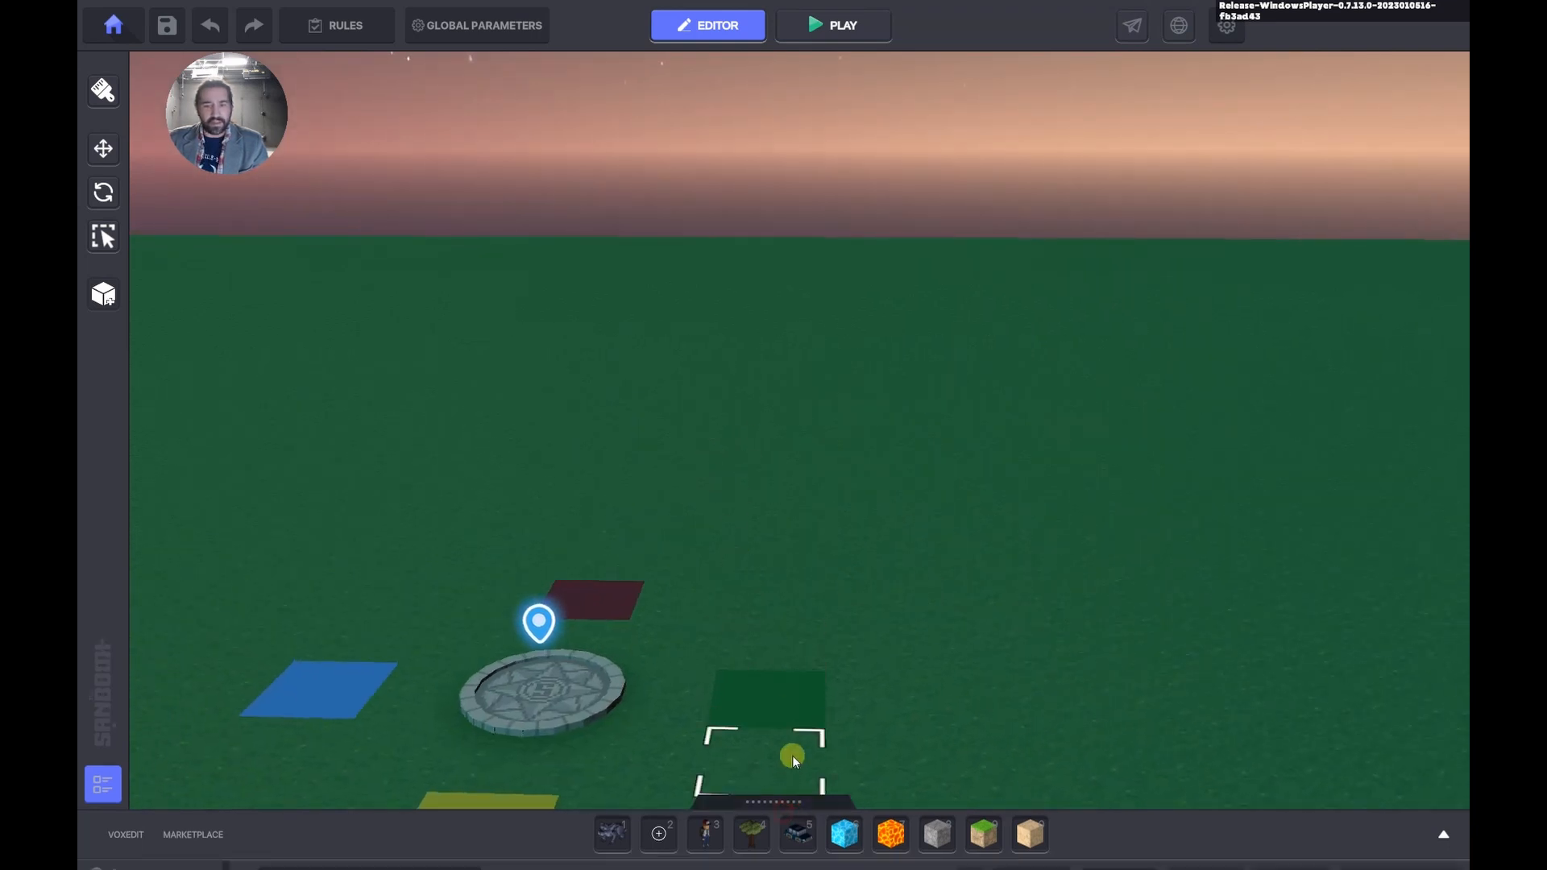
click(347, 748)
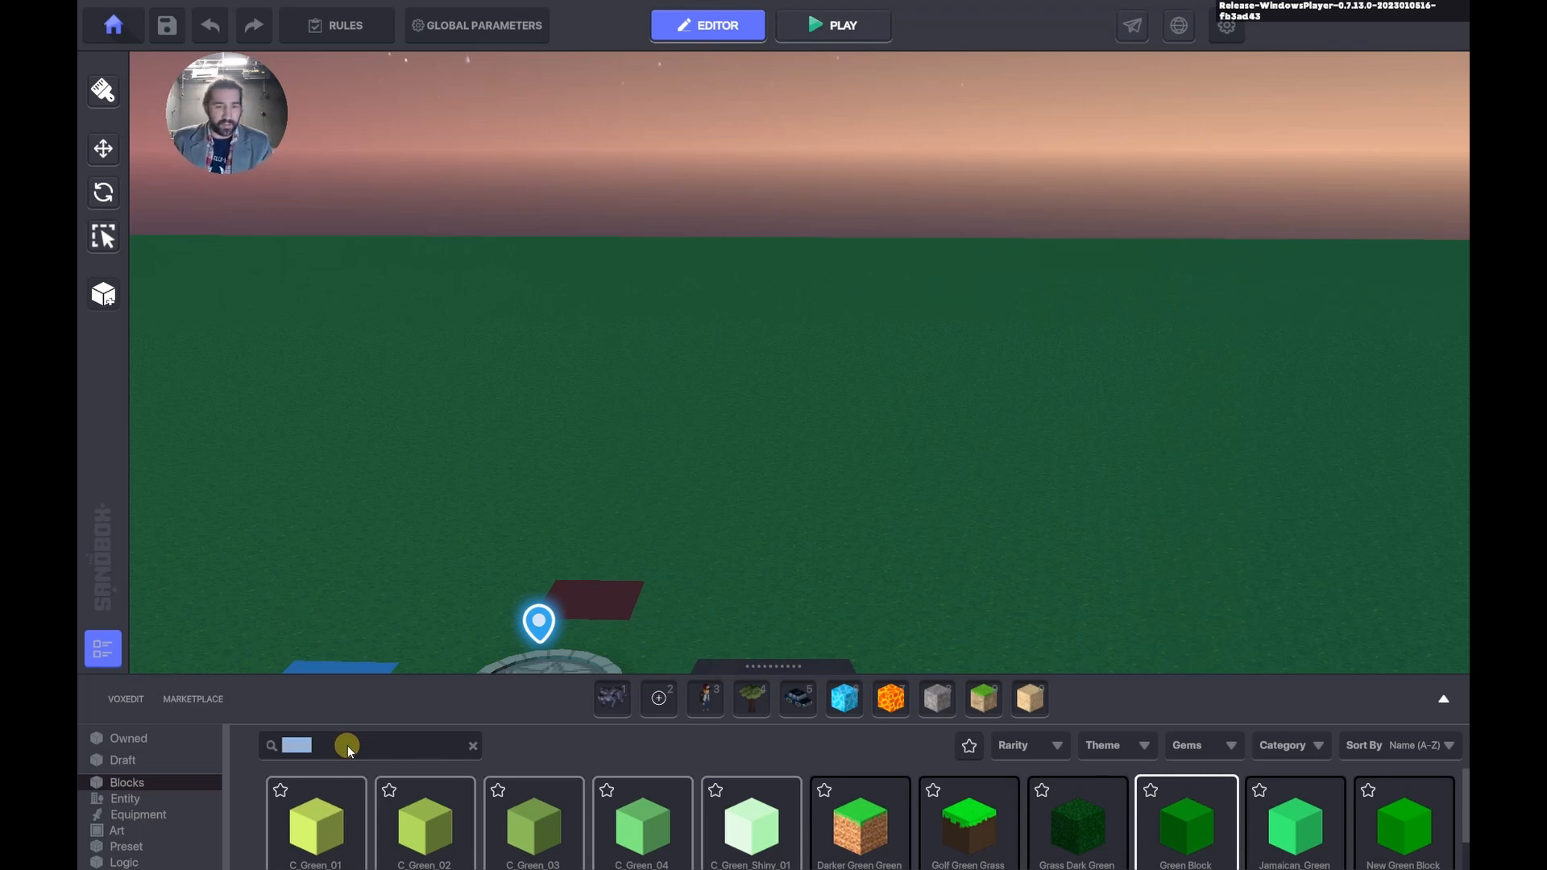
click(155, 782)
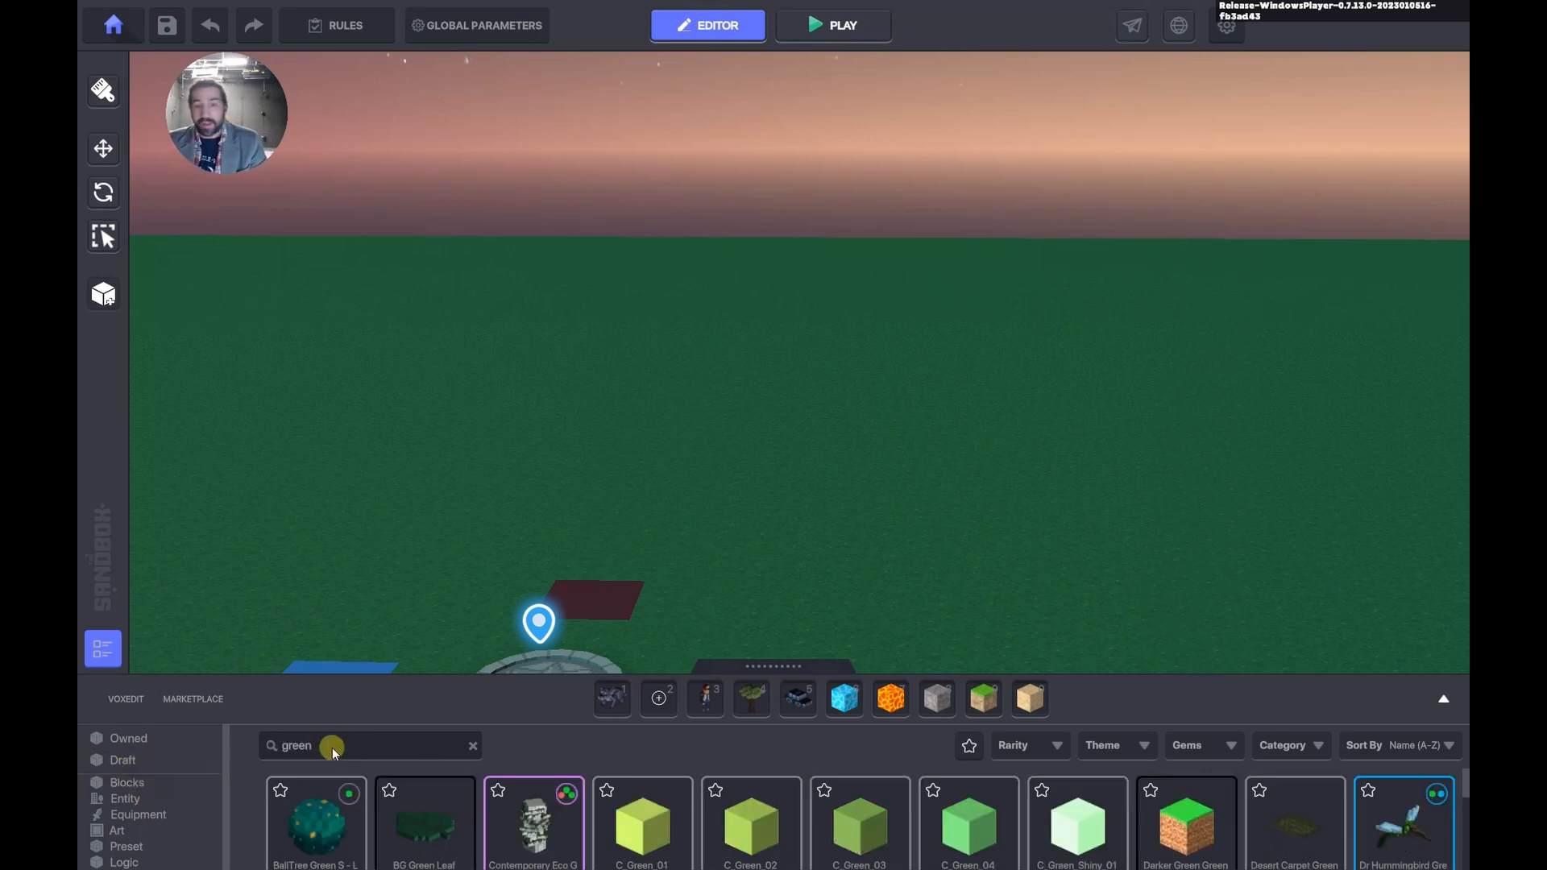
click(333, 751)
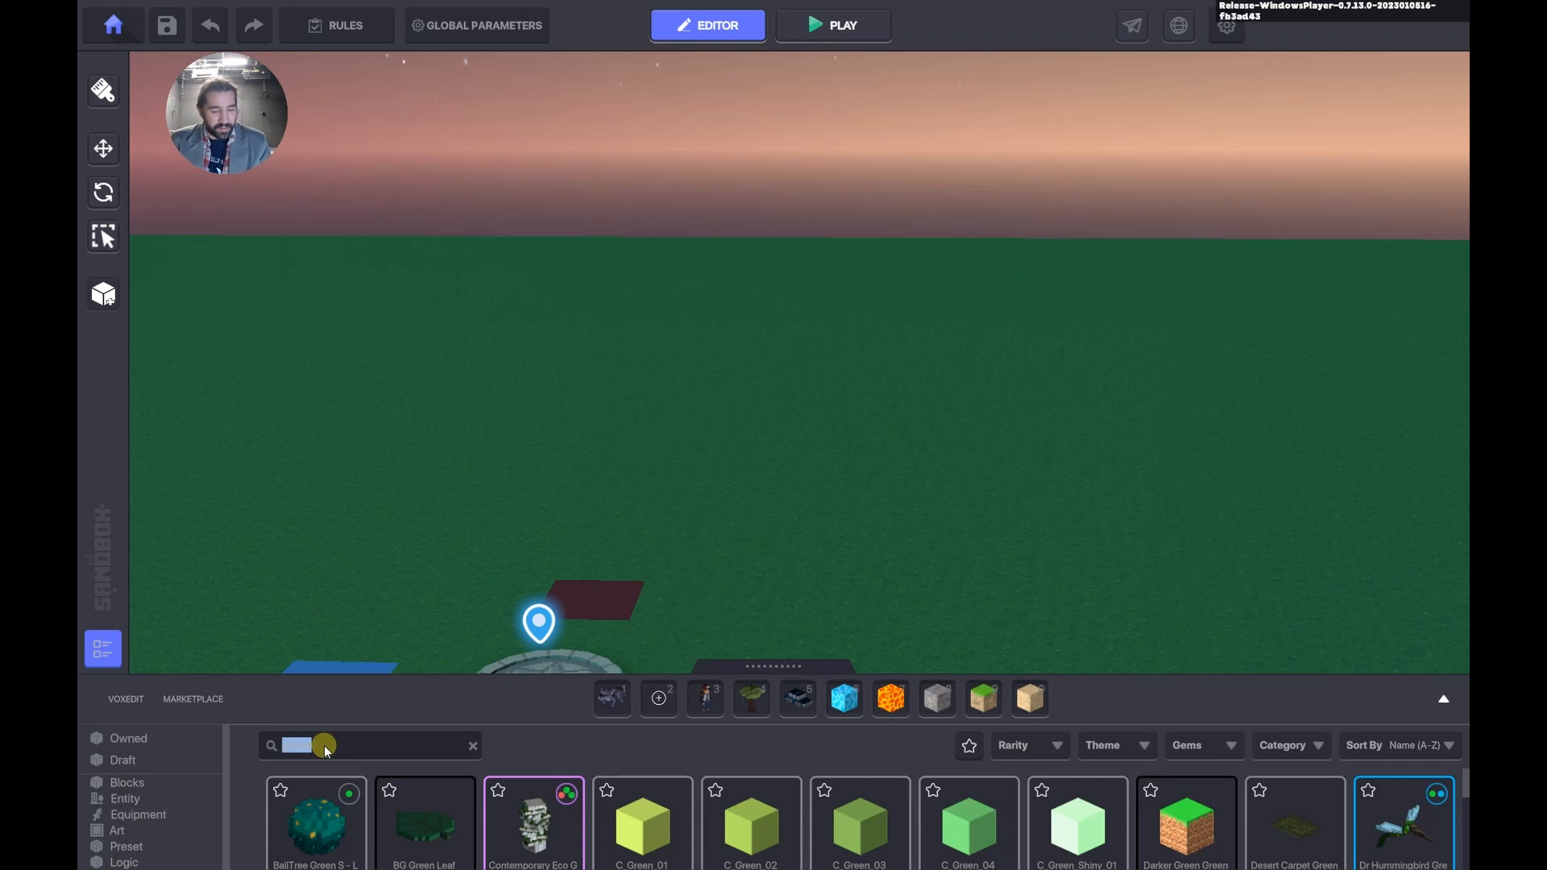
text(speaker)
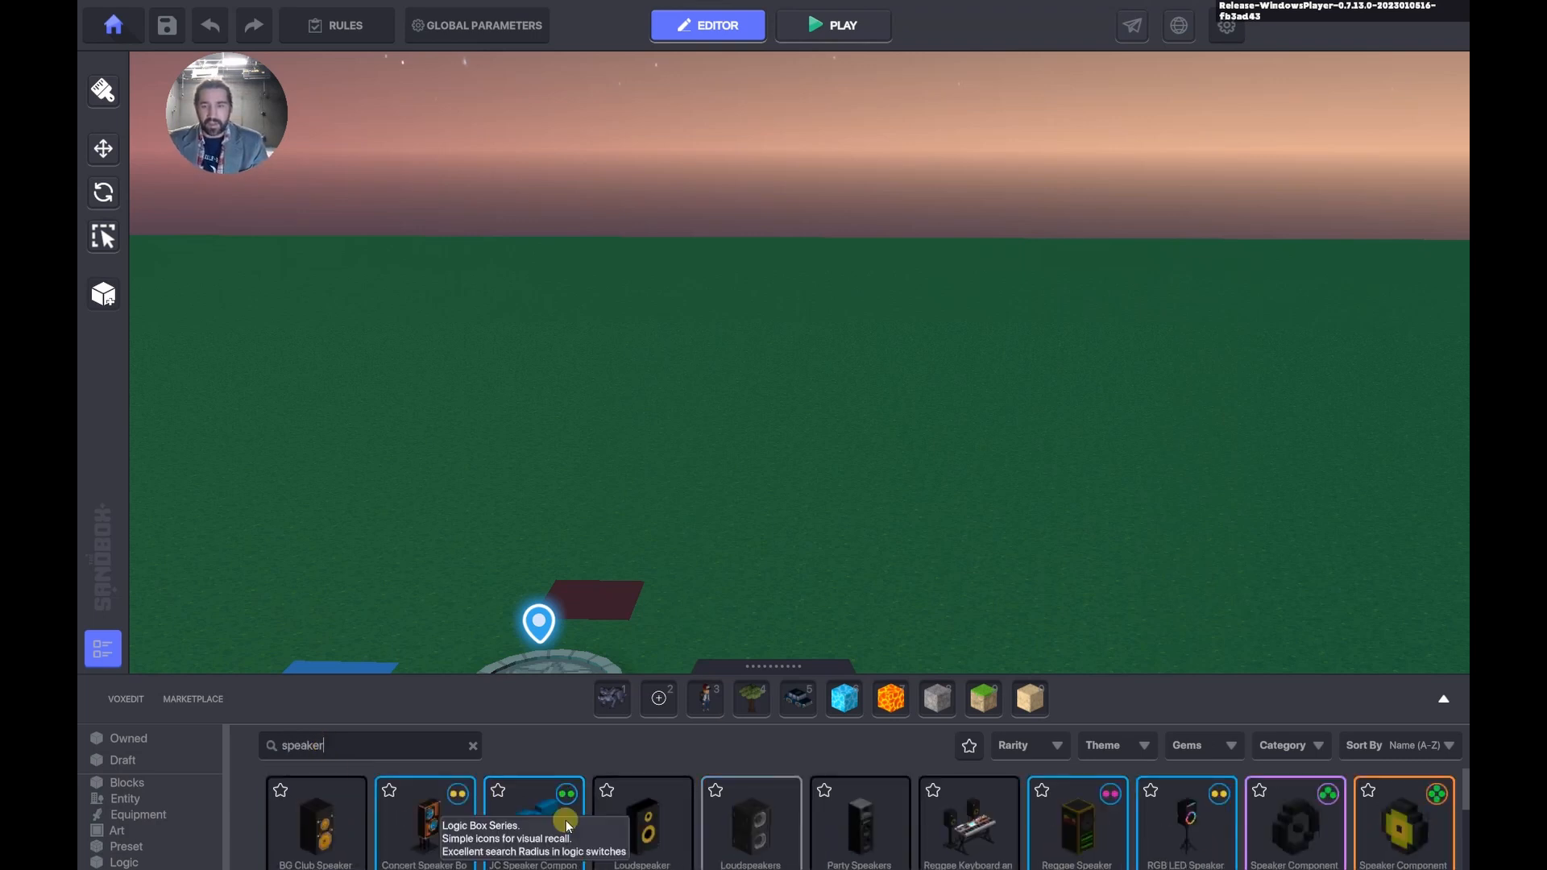
Place a JC Speaker Component on the grass beyond the spawn point and select it.
click(568, 826)
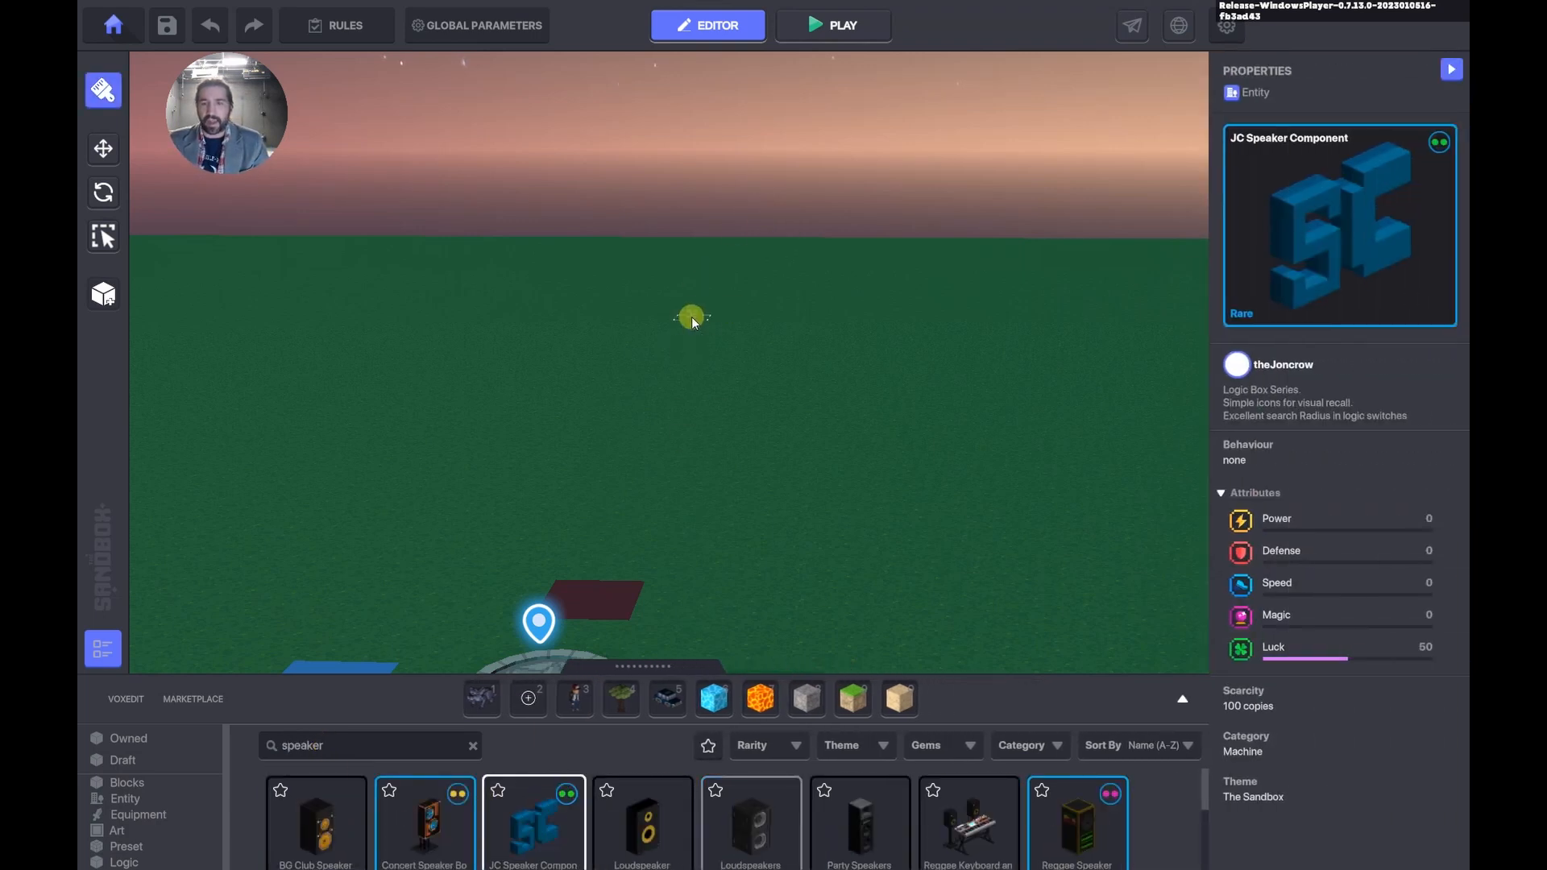
click(693, 311)
key(Escape)
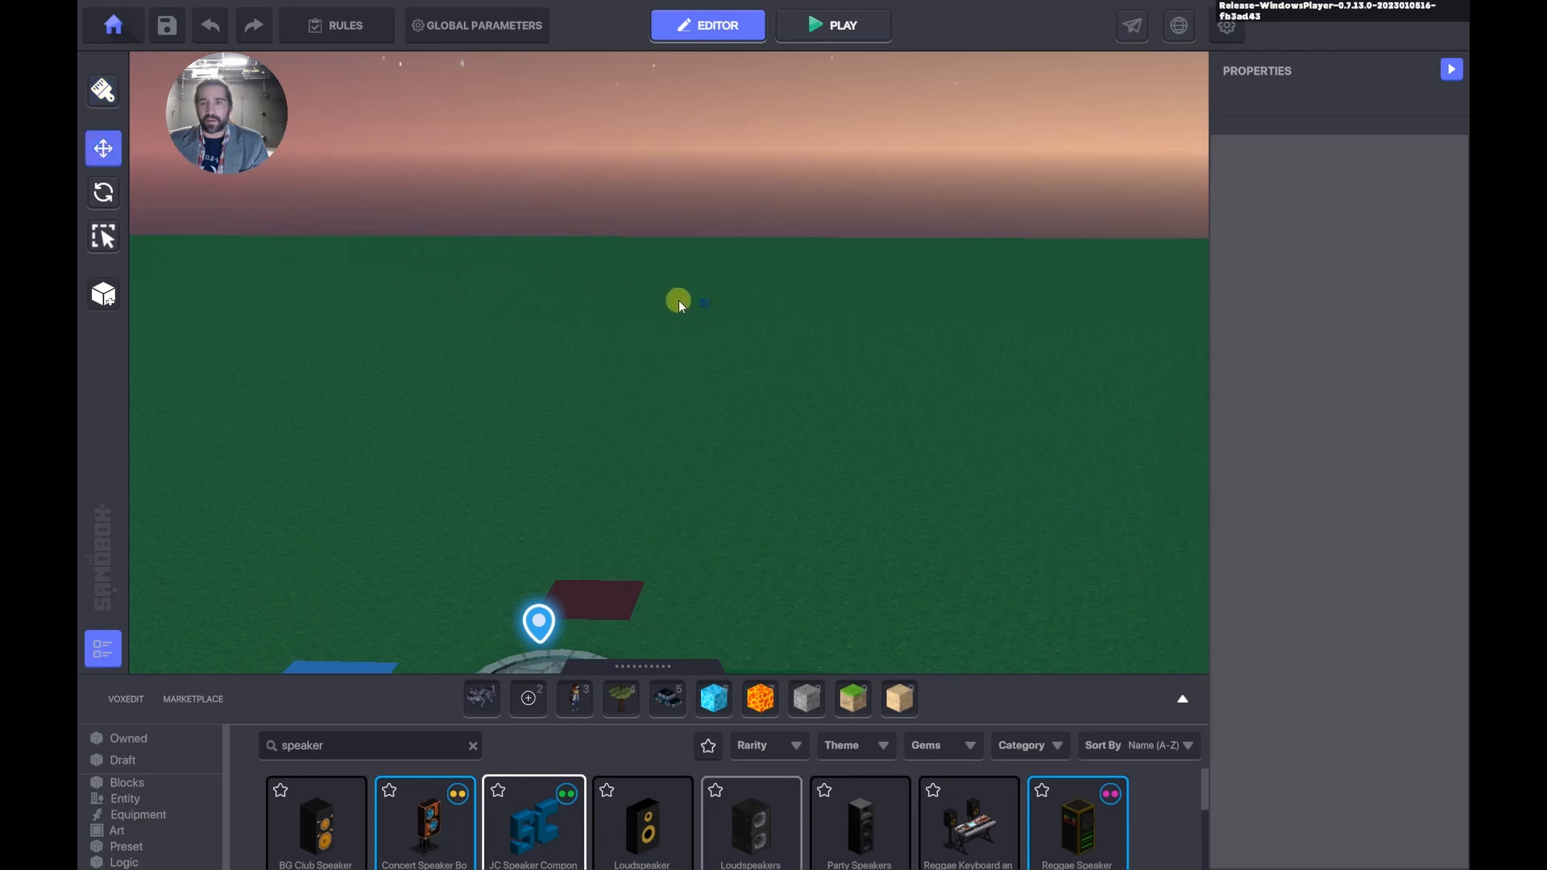
click(703, 303)
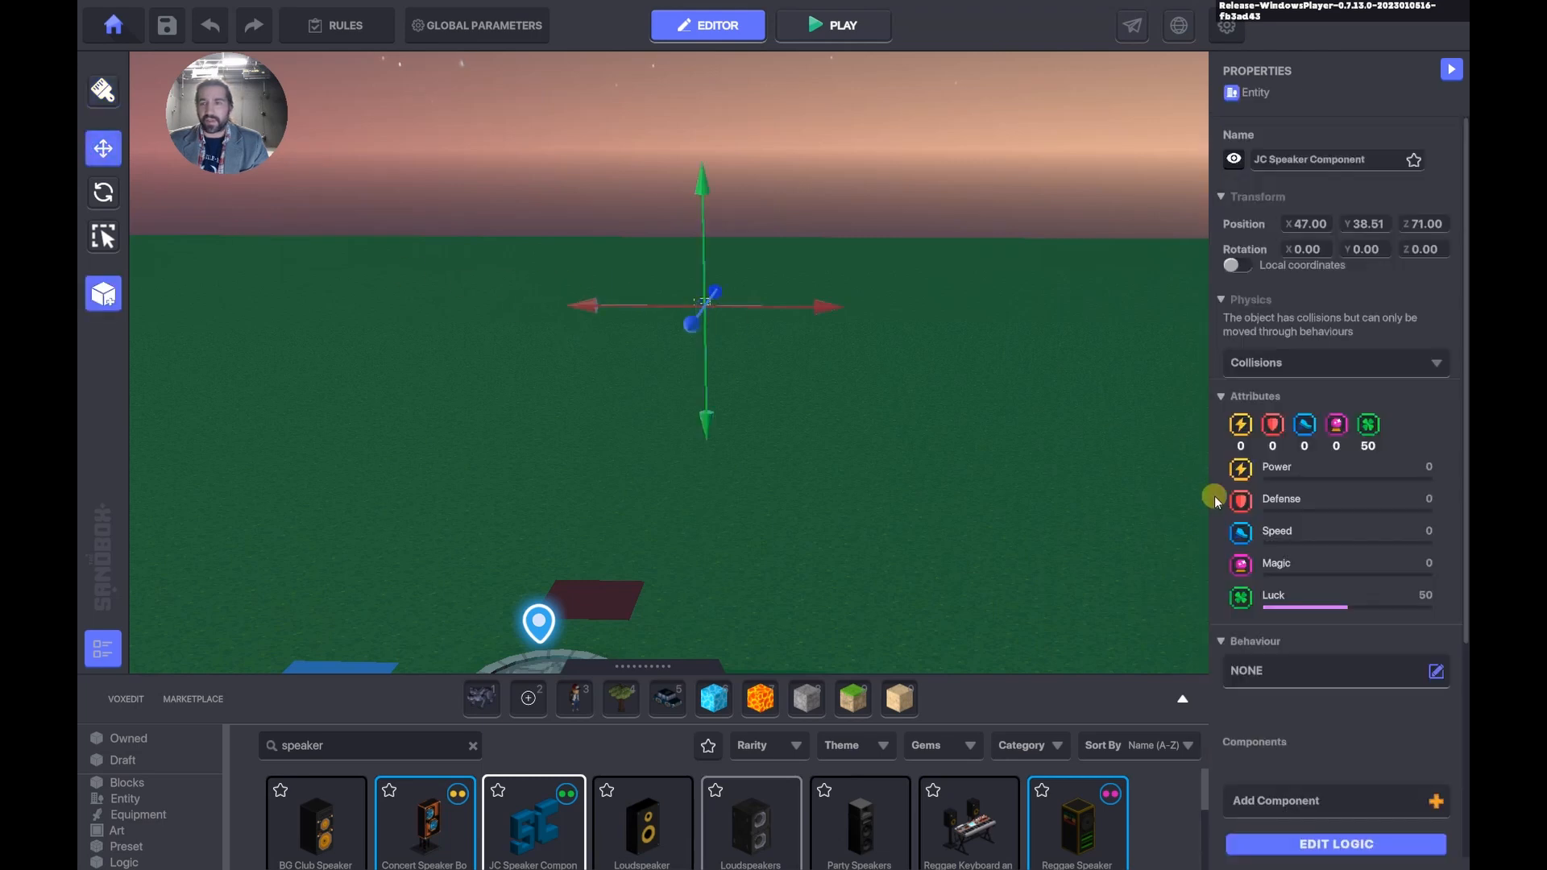
Add a Speaker component to the asset, displayed on DetectEntity with a detection range of 2.
click(1268, 793)
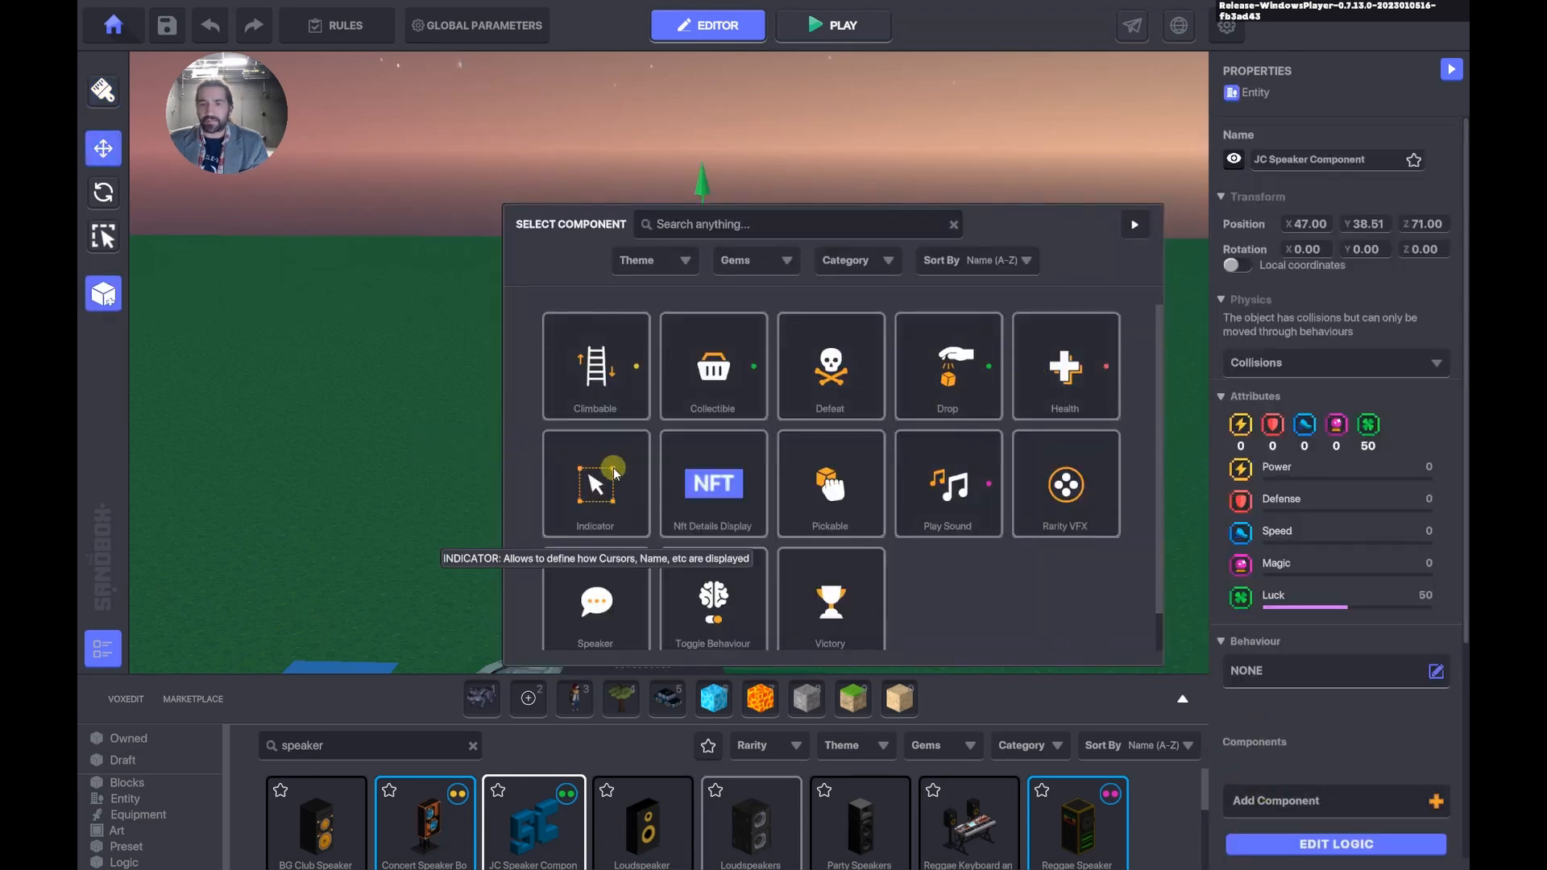
click(636, 588)
scroll(1299, 742, down, 3)
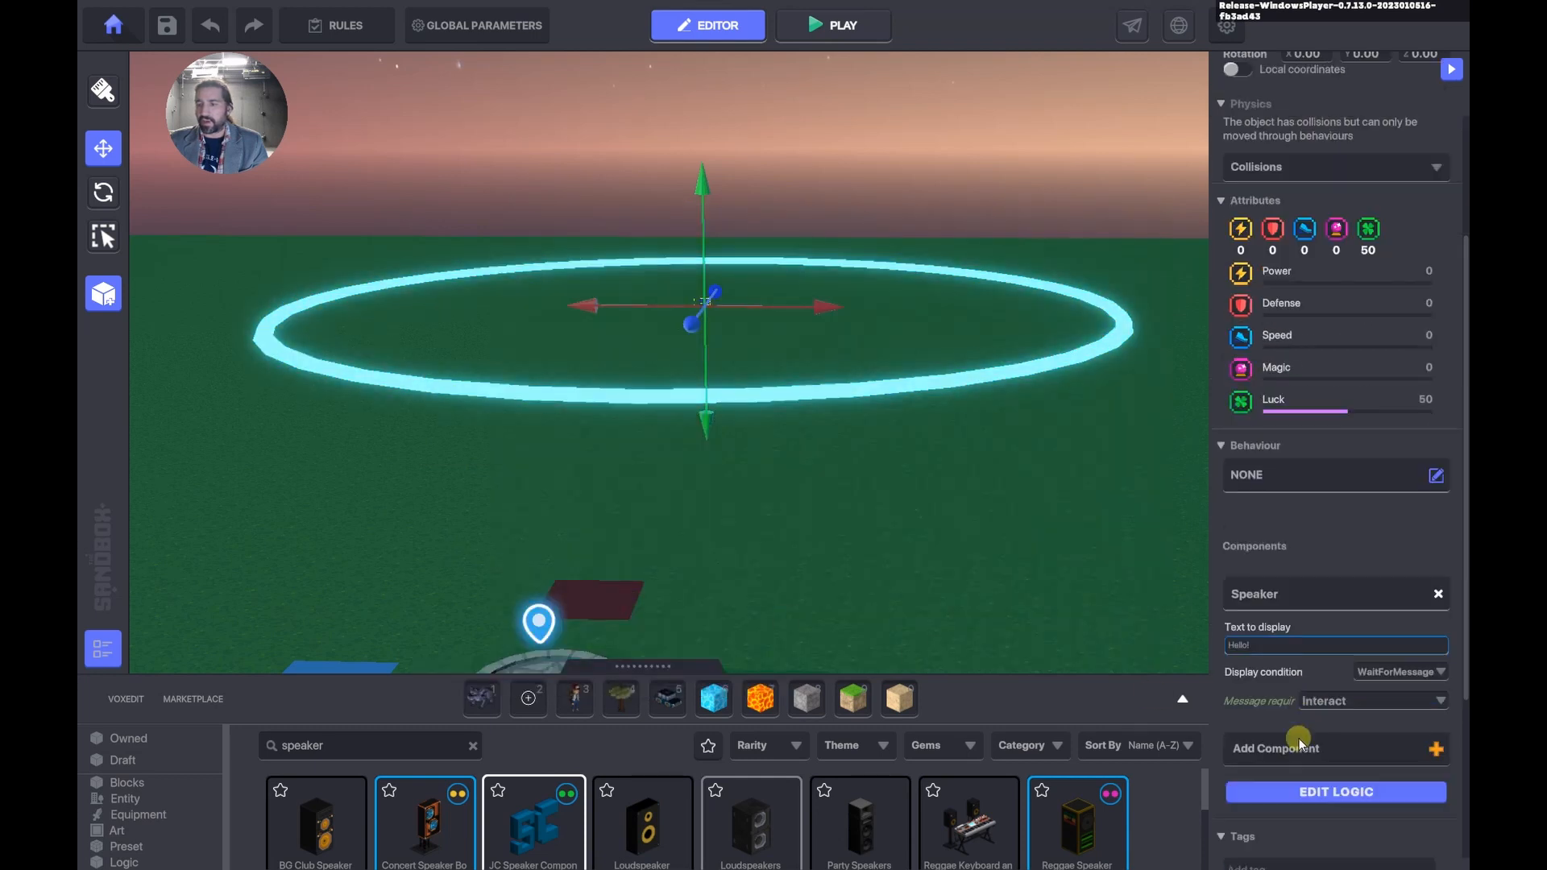
click(1400, 671)
click(1386, 697)
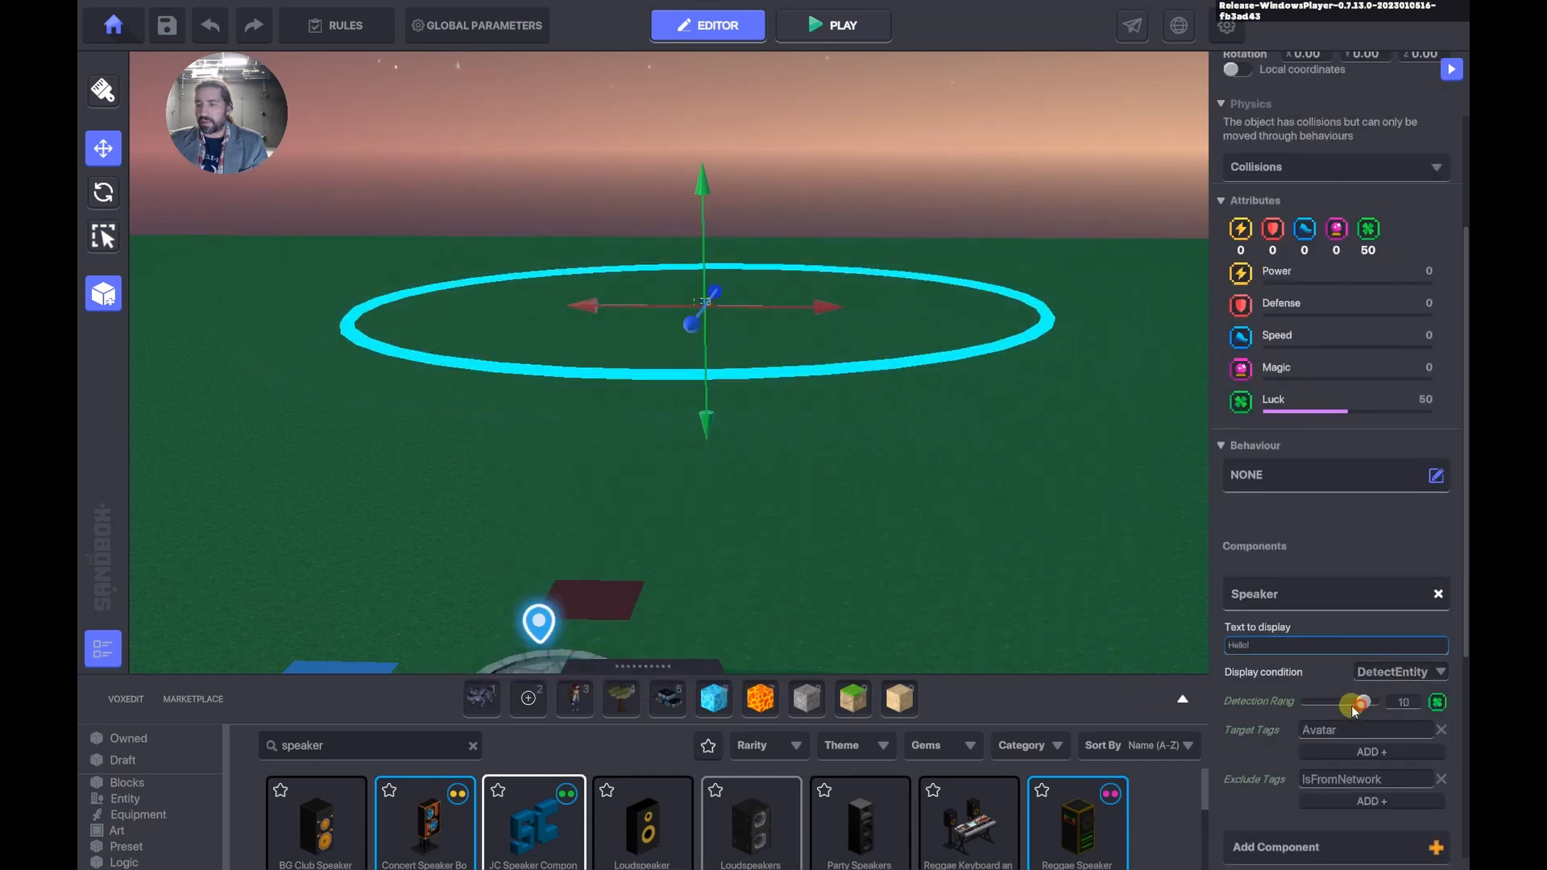
drag(1355, 710, 1319, 708)
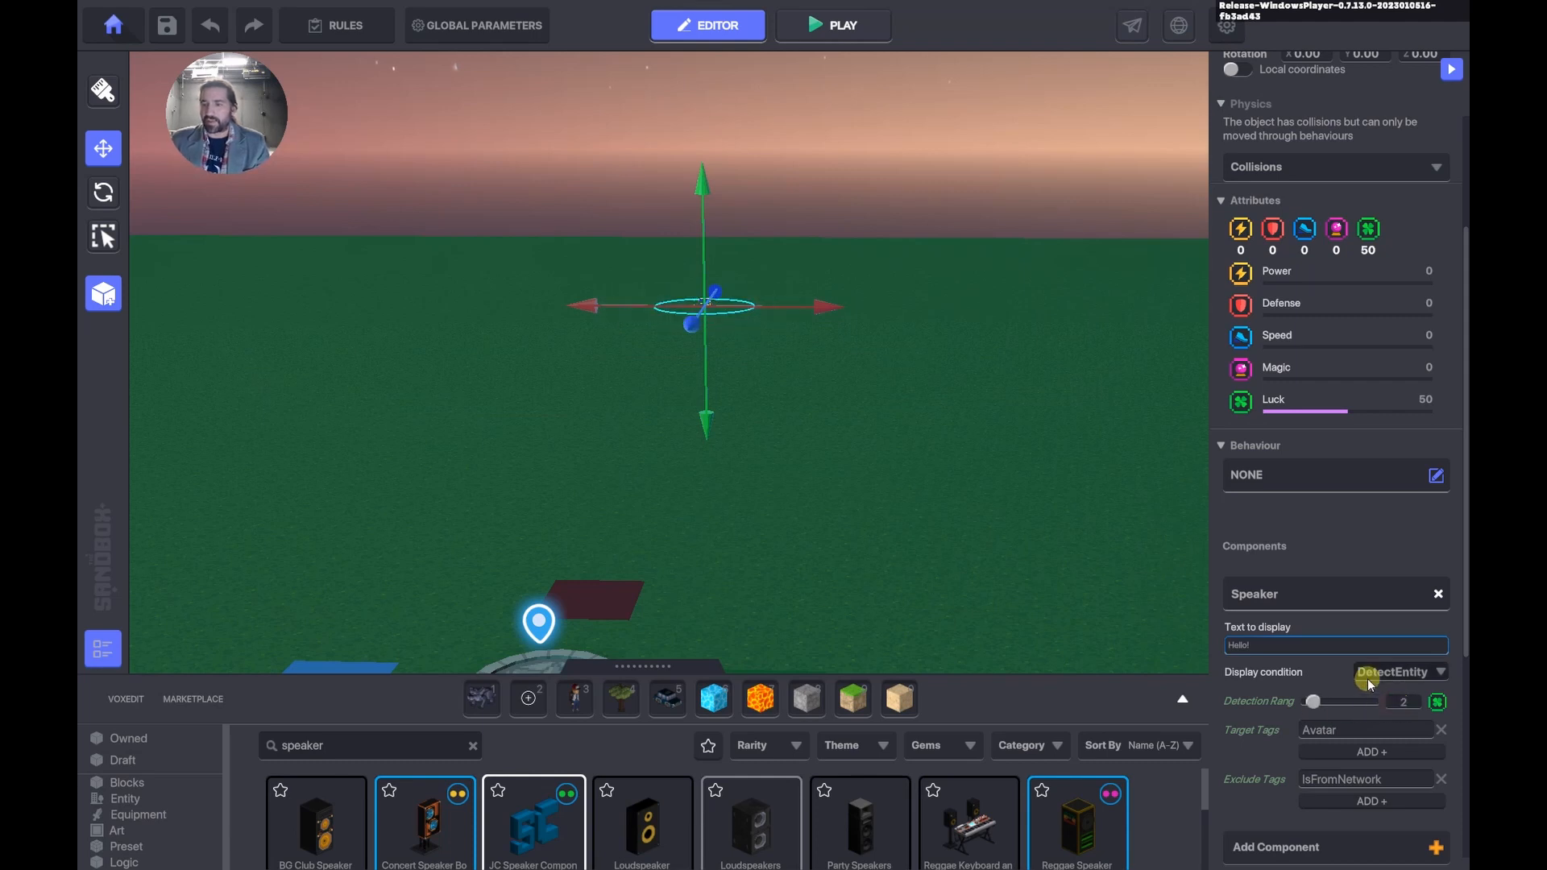
Paint a square patch of Sand blocks under the speaker asset, about as wide as its detection circle.
right_drag(746, 335, 833, 400)
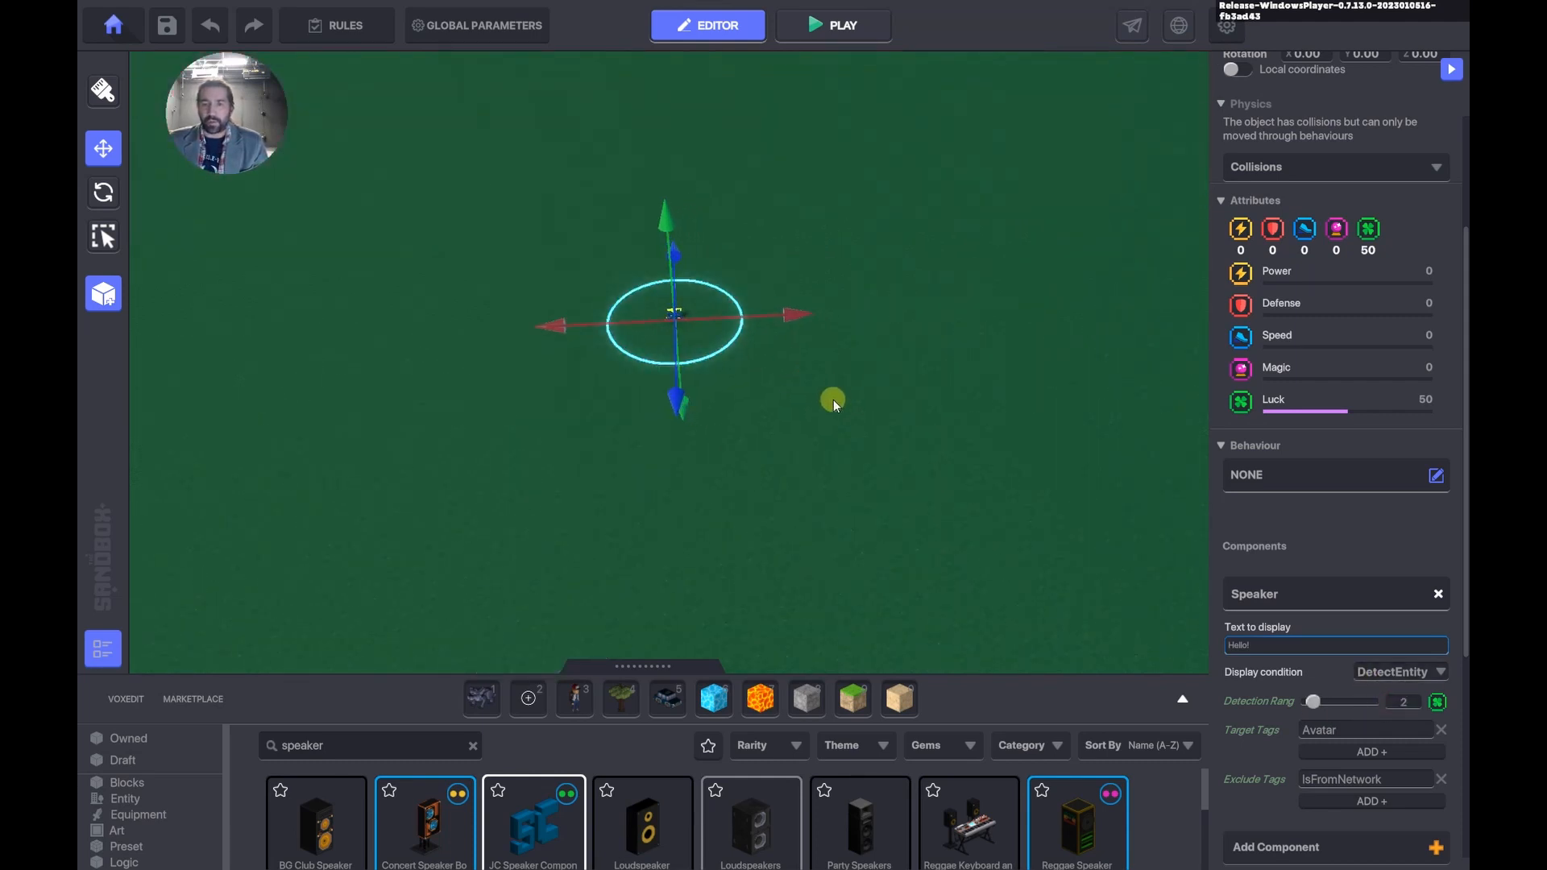
key(0)
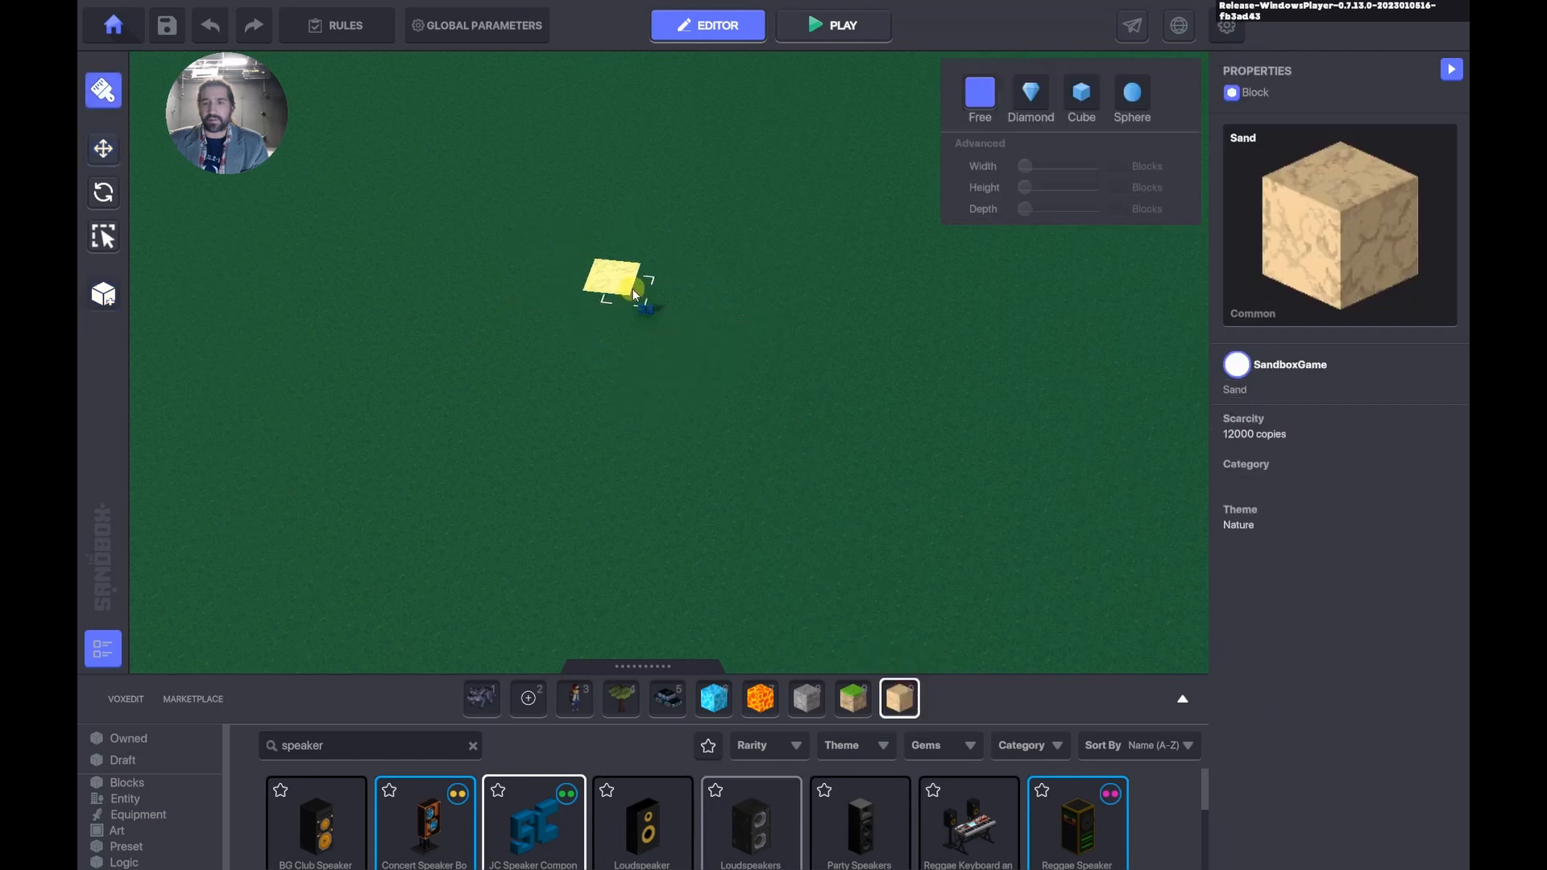
mouse_move(649, 306)
mouse_down()
mouse_move(655, 342)
mouse_move(642, 339)
mouse_move(675, 350)
mouse_up()
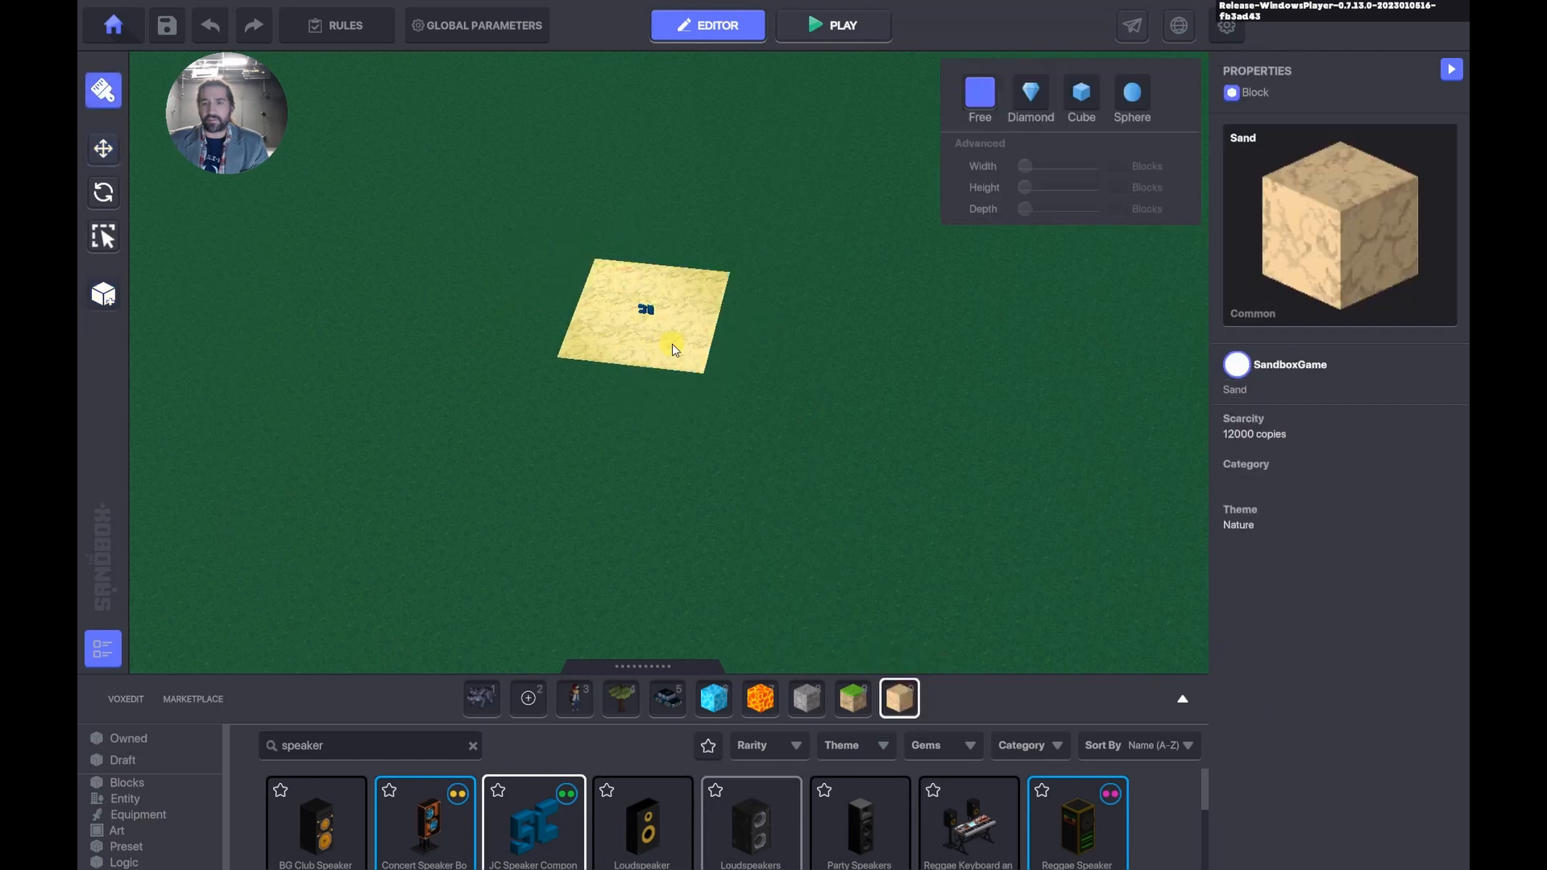
Set the physics of the JC Speaker Component on the sand patch to No Collisions.
click(103, 148)
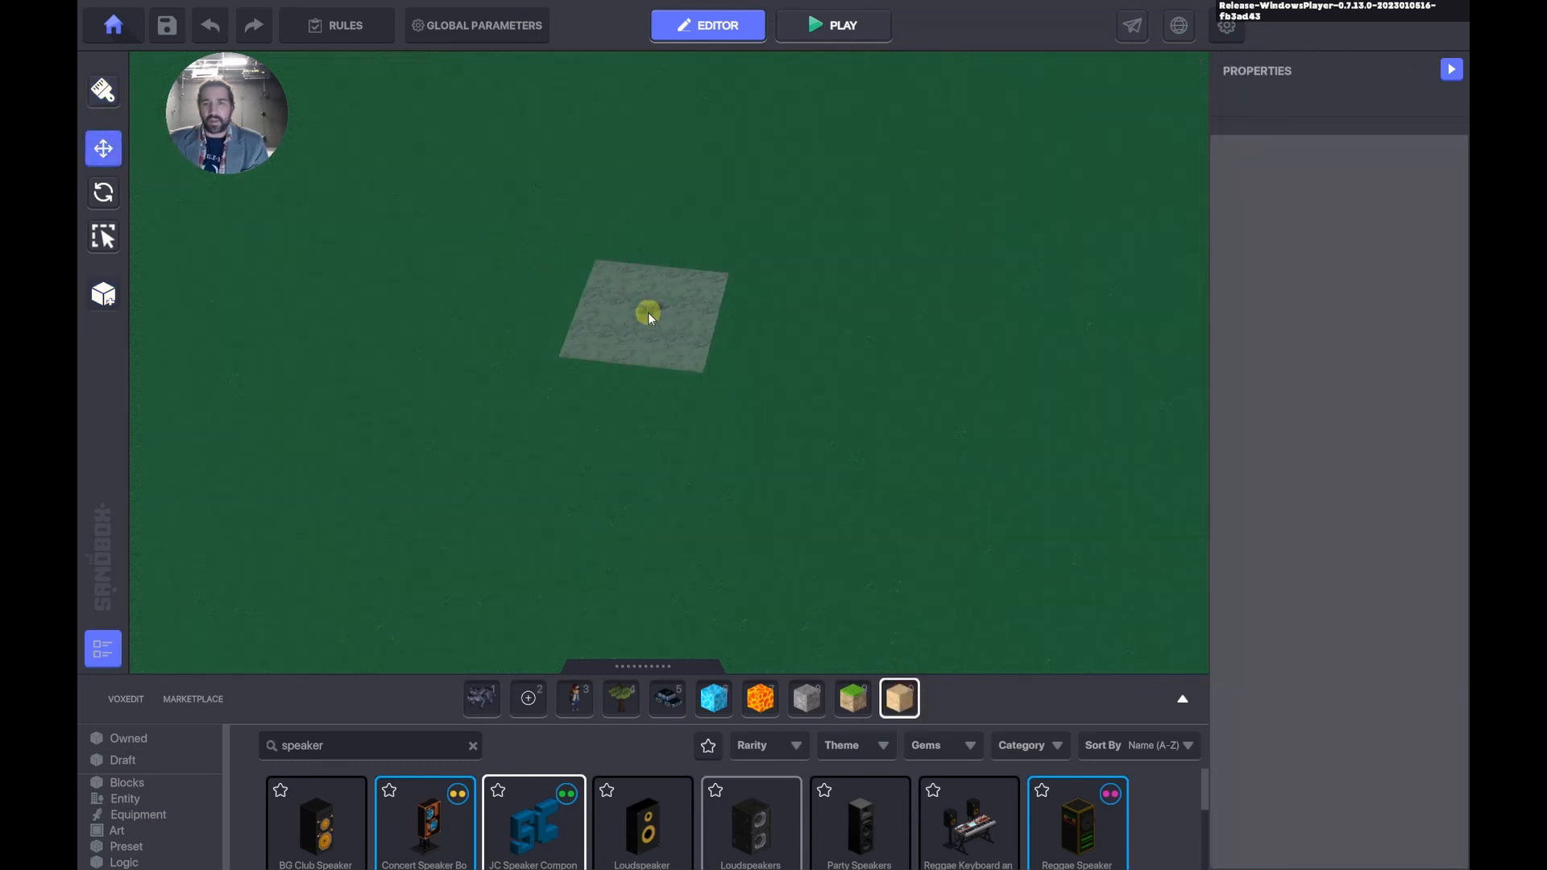
click(646, 307)
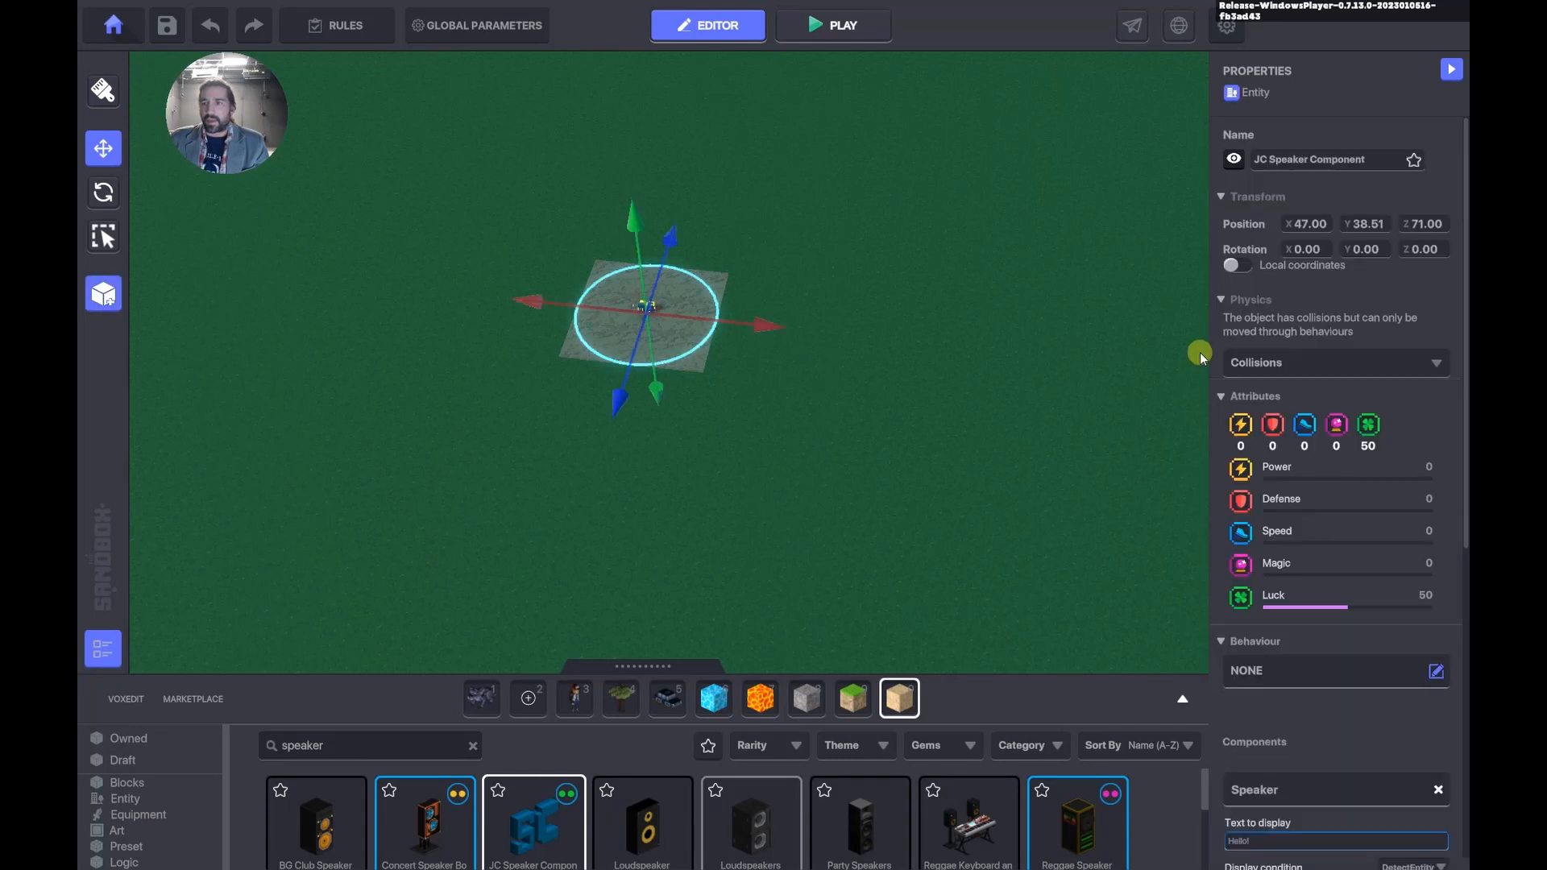
click(1265, 369)
click(1254, 401)
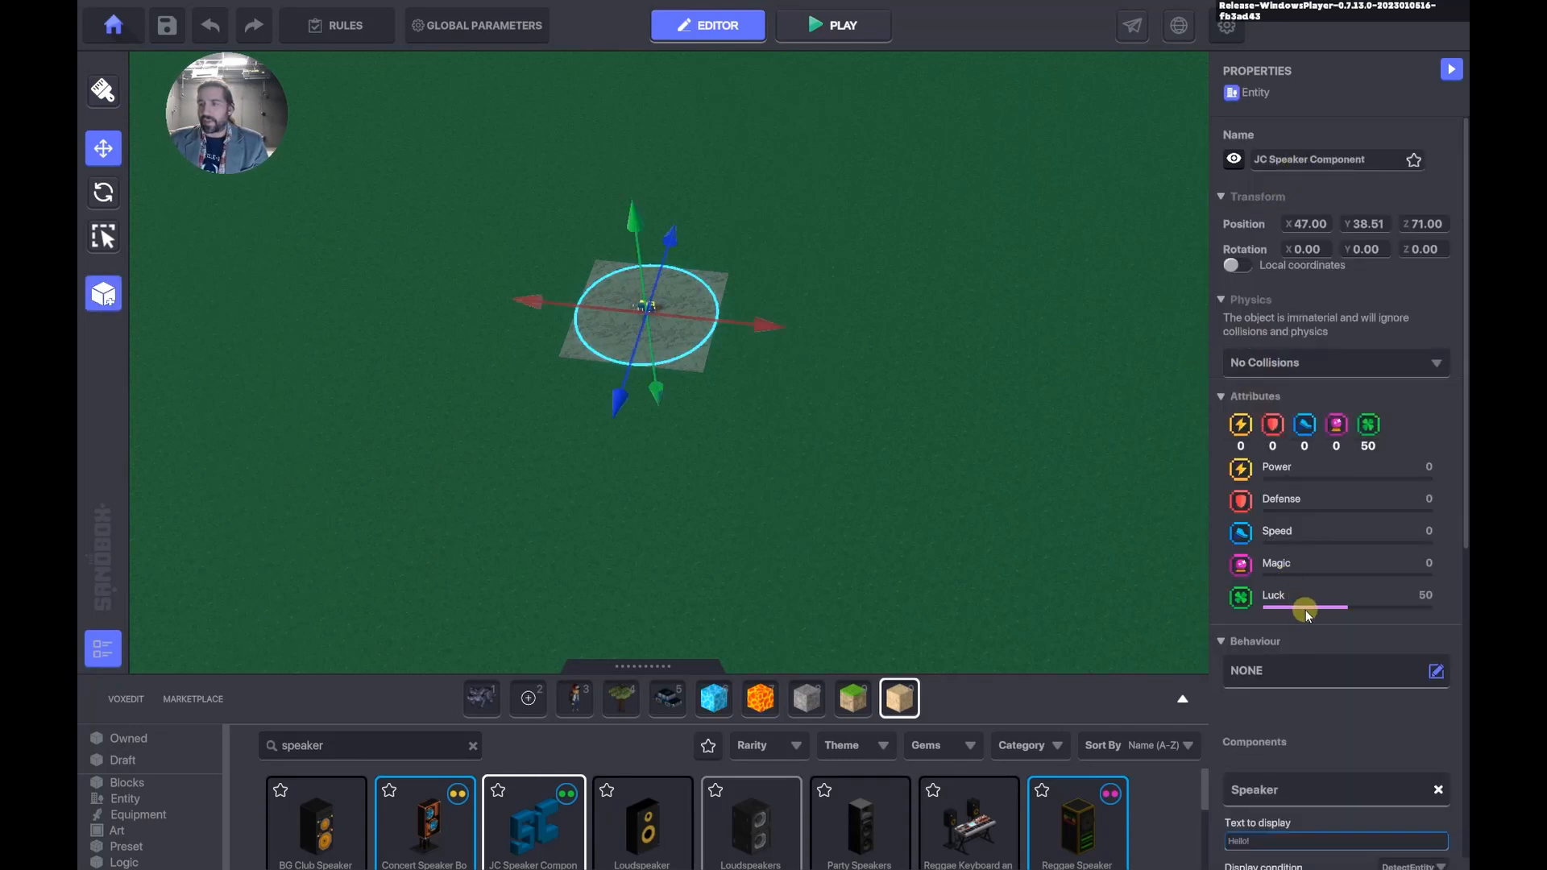
Replace the Speaker component's display text with "Win!".
scroll(1306, 614, down, 4)
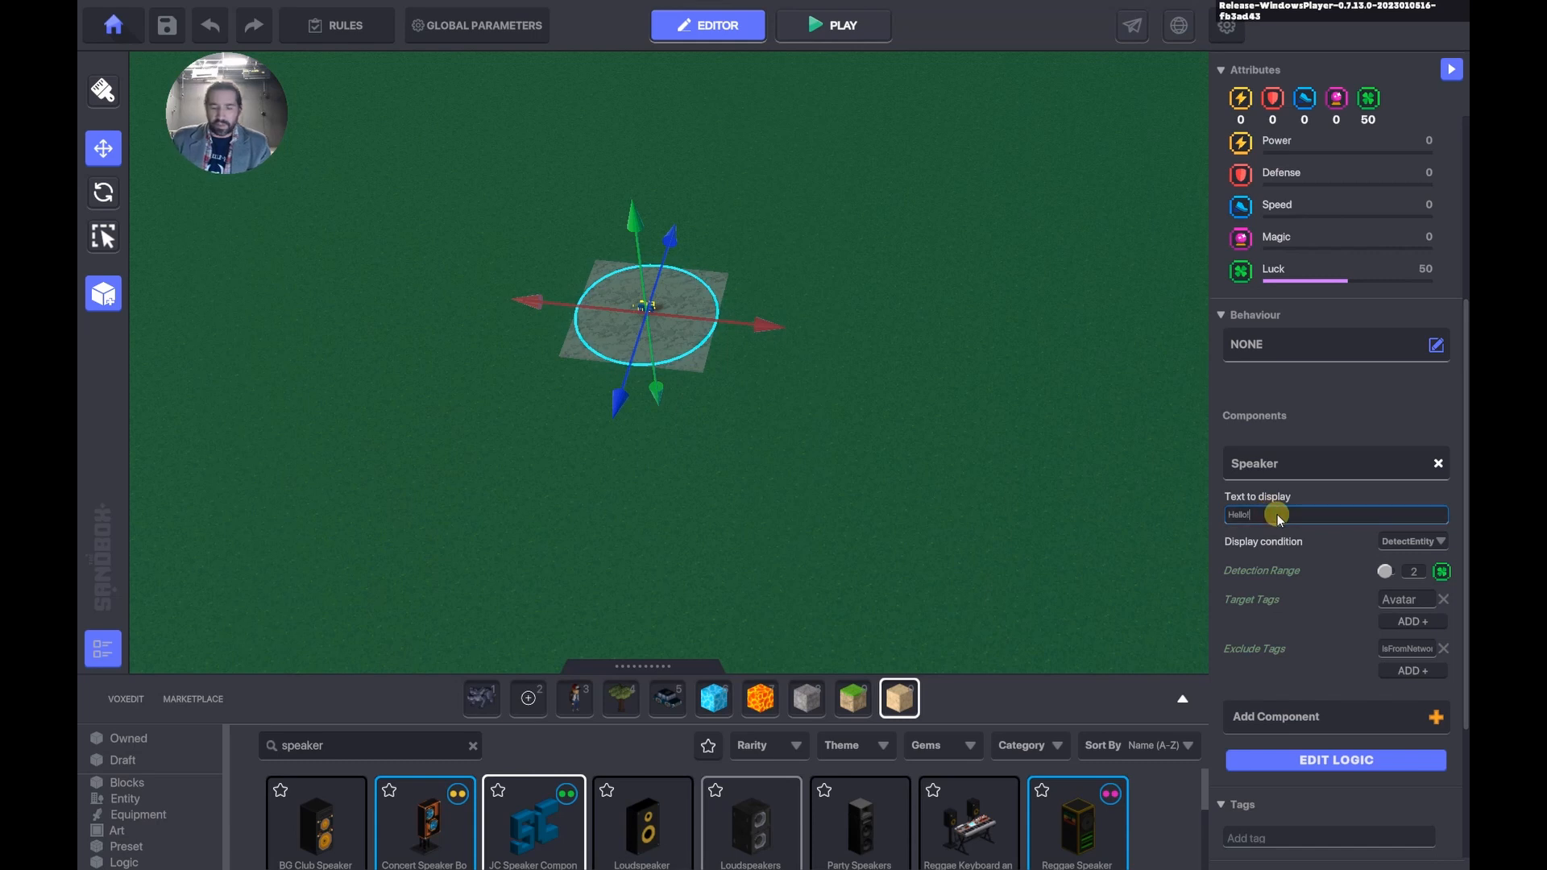
key(BackSpace)
key(BackSpace)
key(BackSpace)
key(BackSpace)
key(BackSpace)
text(Win)
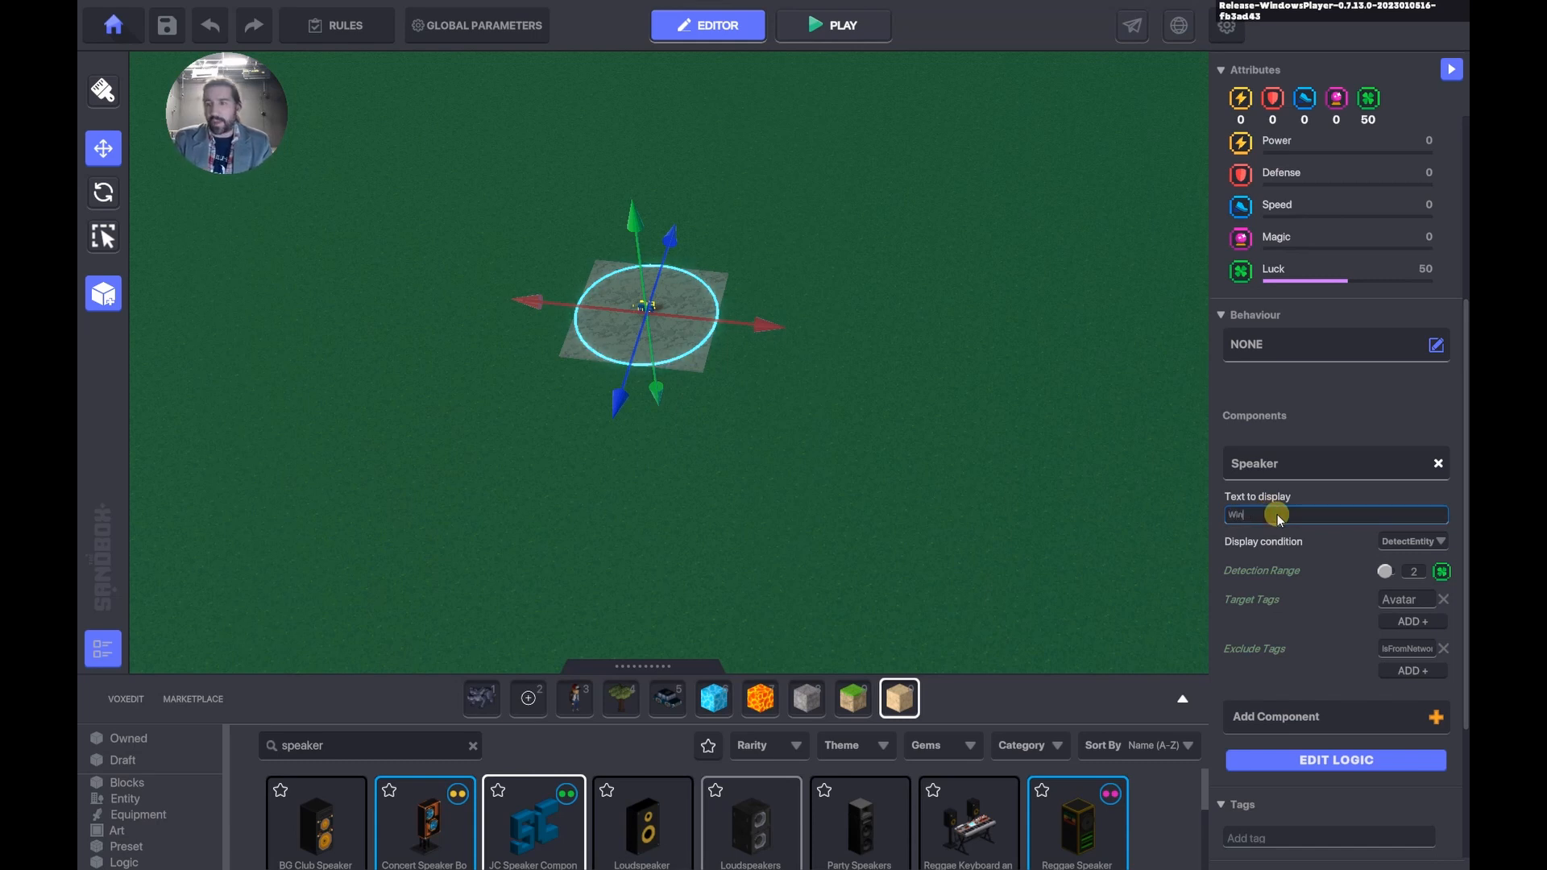
text(!)
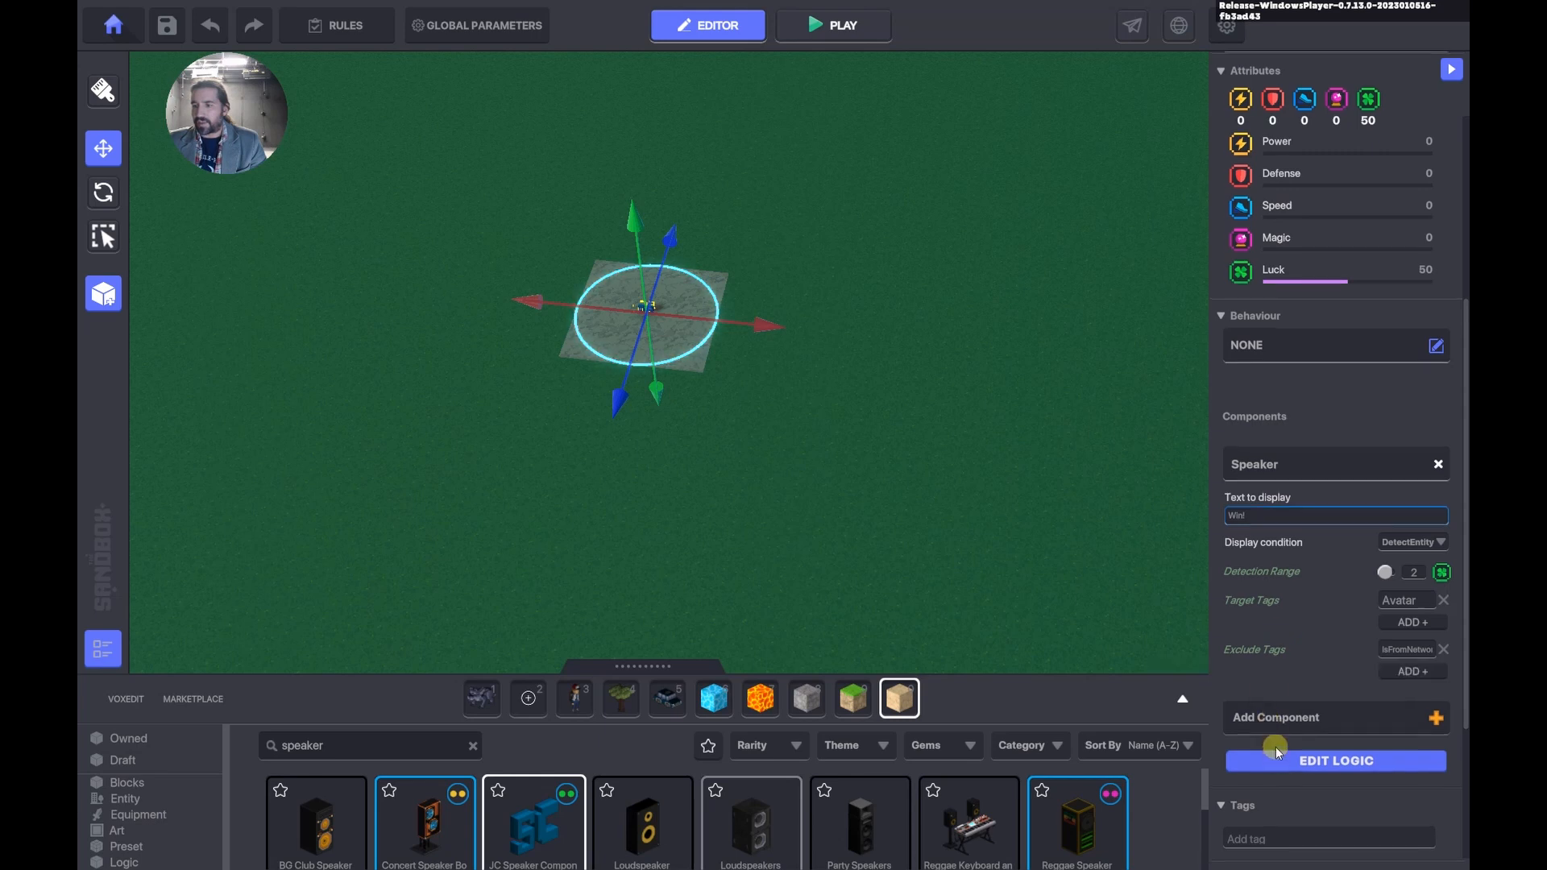
In the speaker's logic, set Auto Hide Delay to 0 and the message when spoken to Finish.Line.
click(1288, 762)
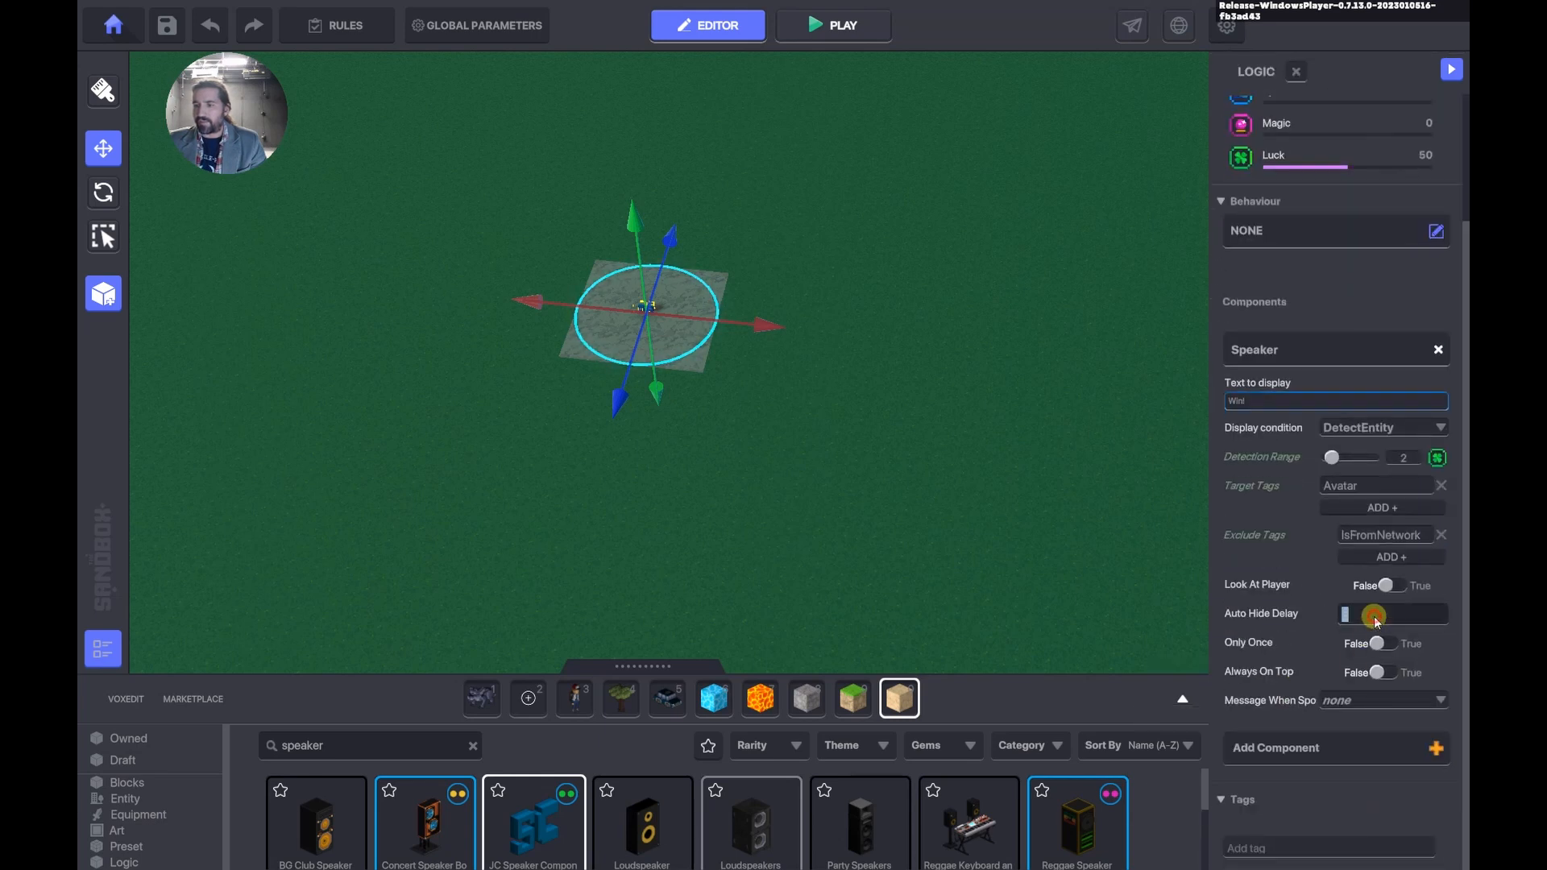
click(1341, 615)
text(0)
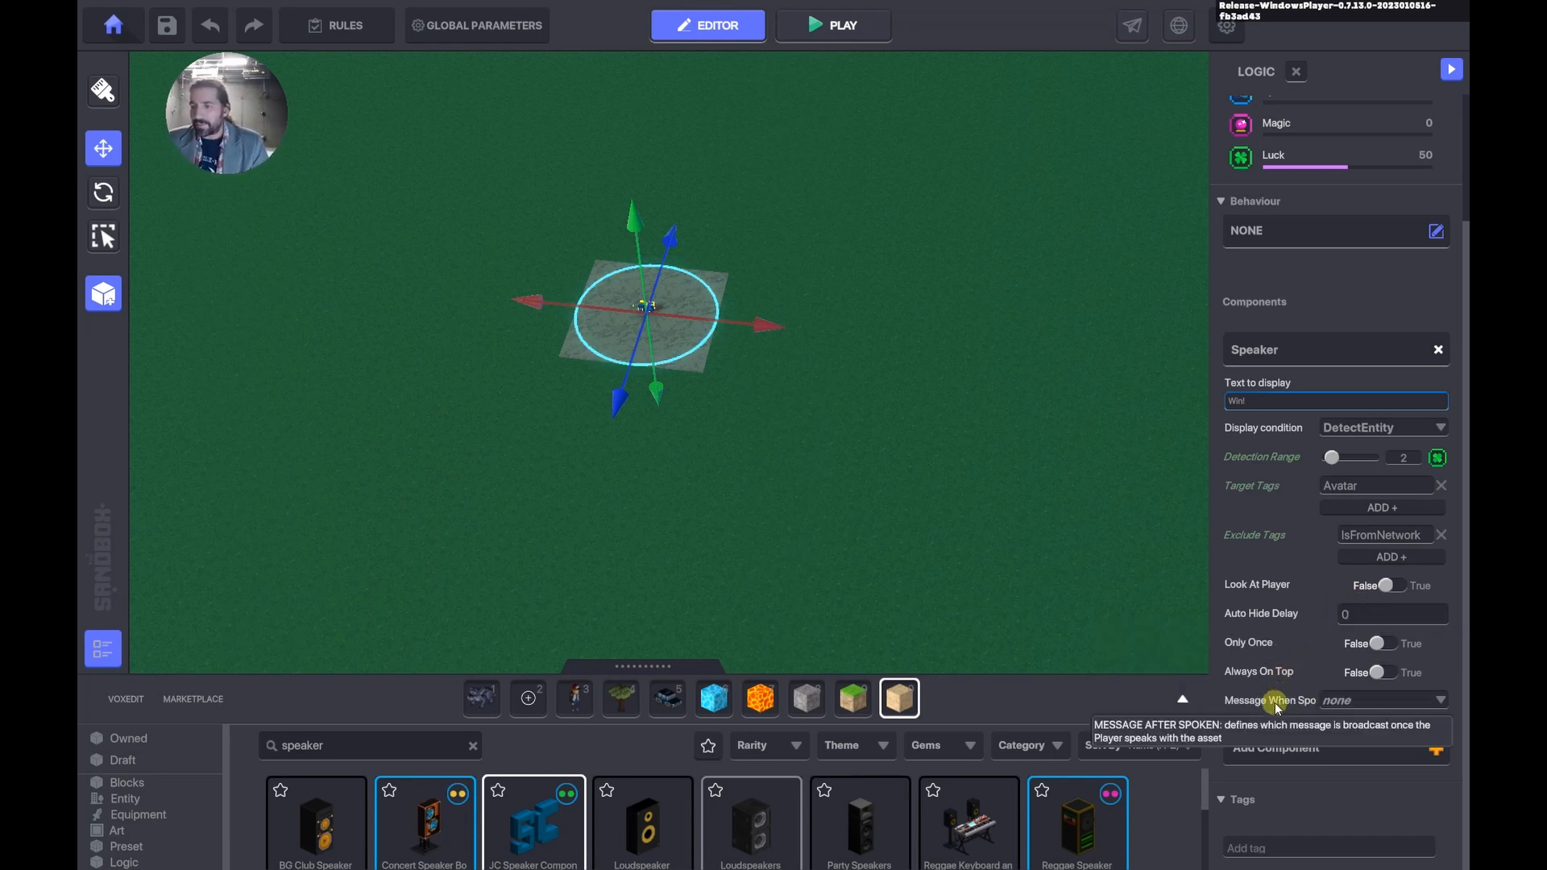
click(1352, 698)
text(Fi)
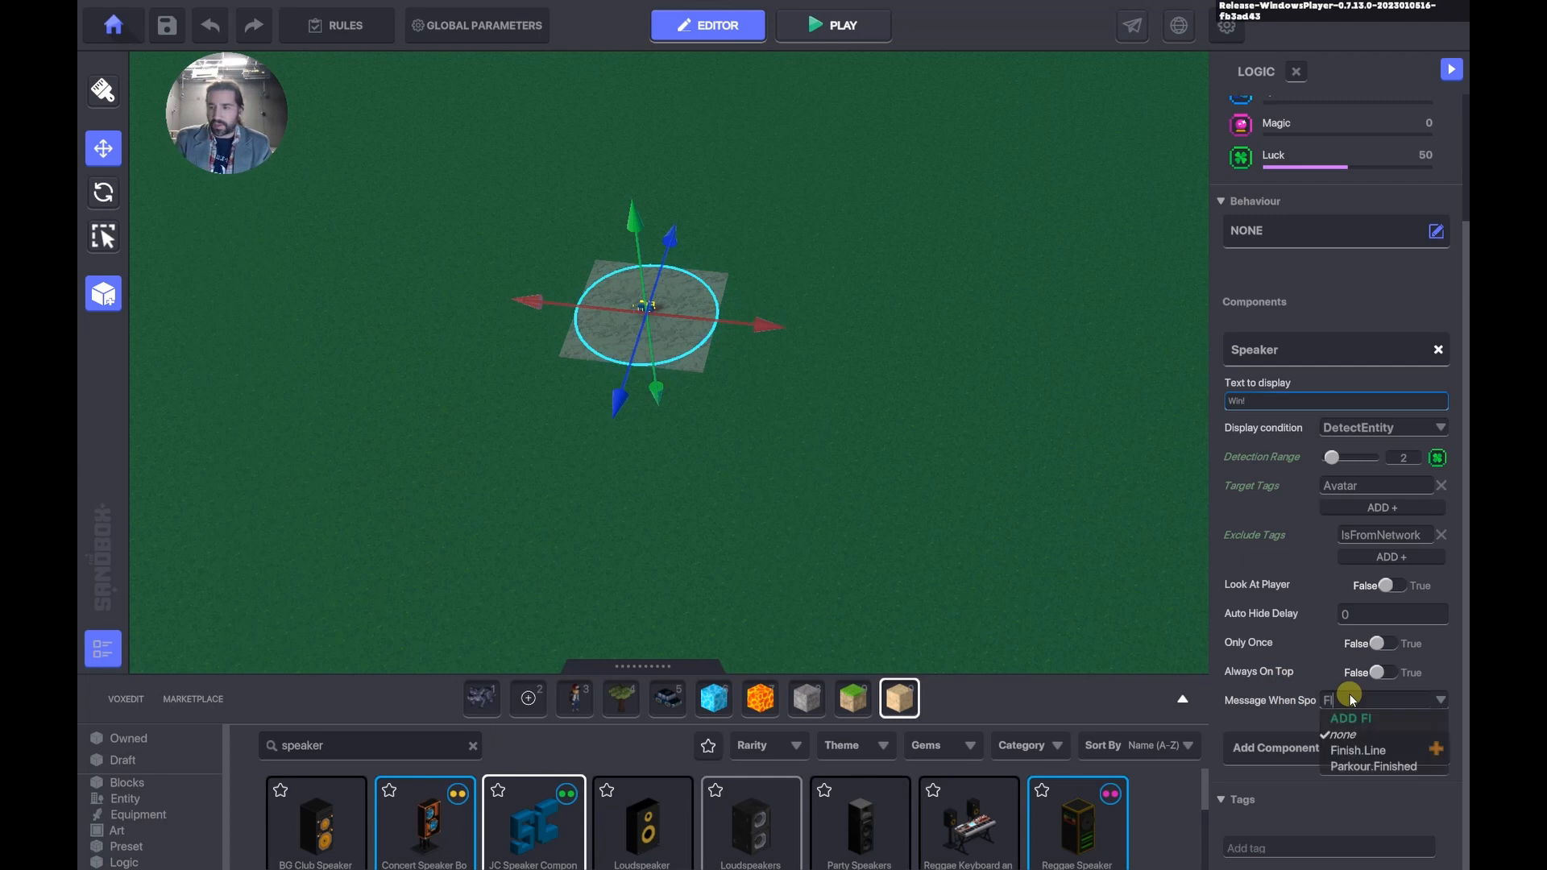
click(1360, 752)
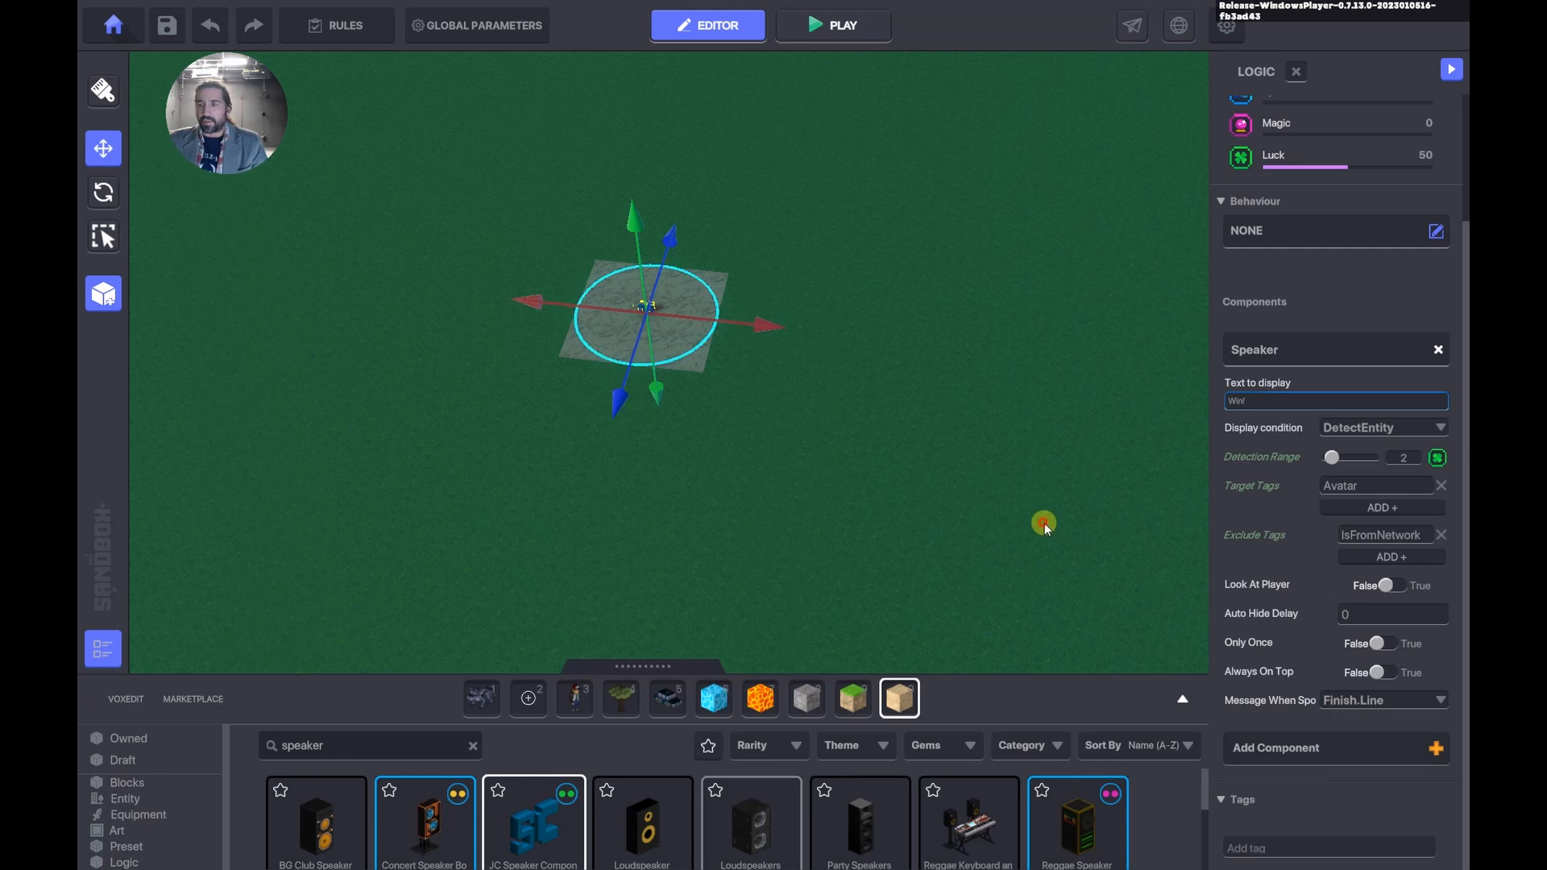
Turn off the visibility of the JC Speaker Component on the sand patch.
click(1044, 524)
click(649, 312)
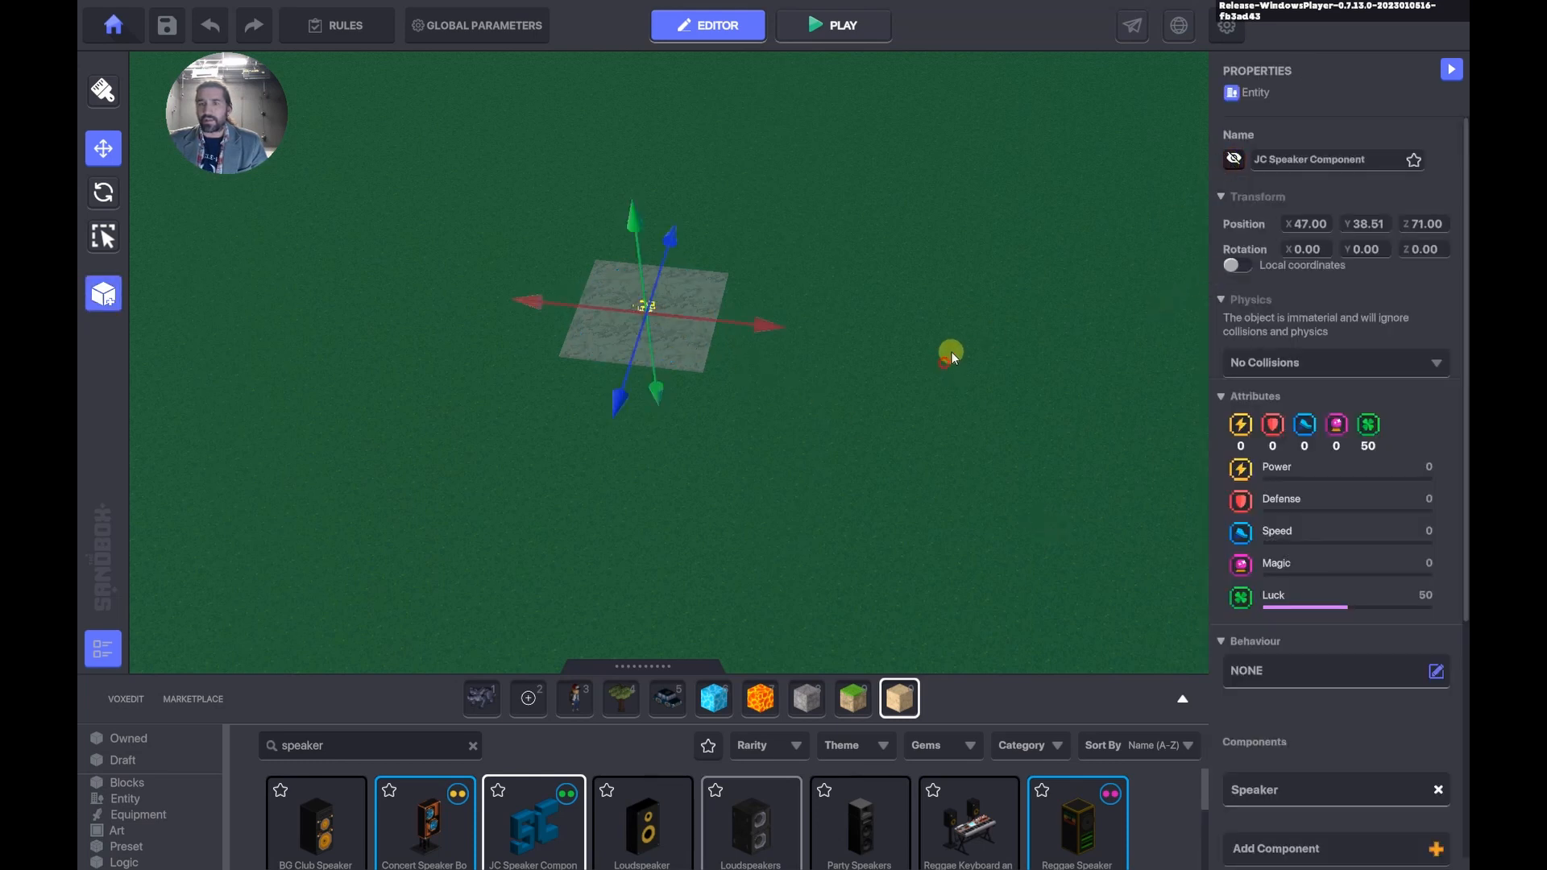
right_drag(951, 351, 975, 321)
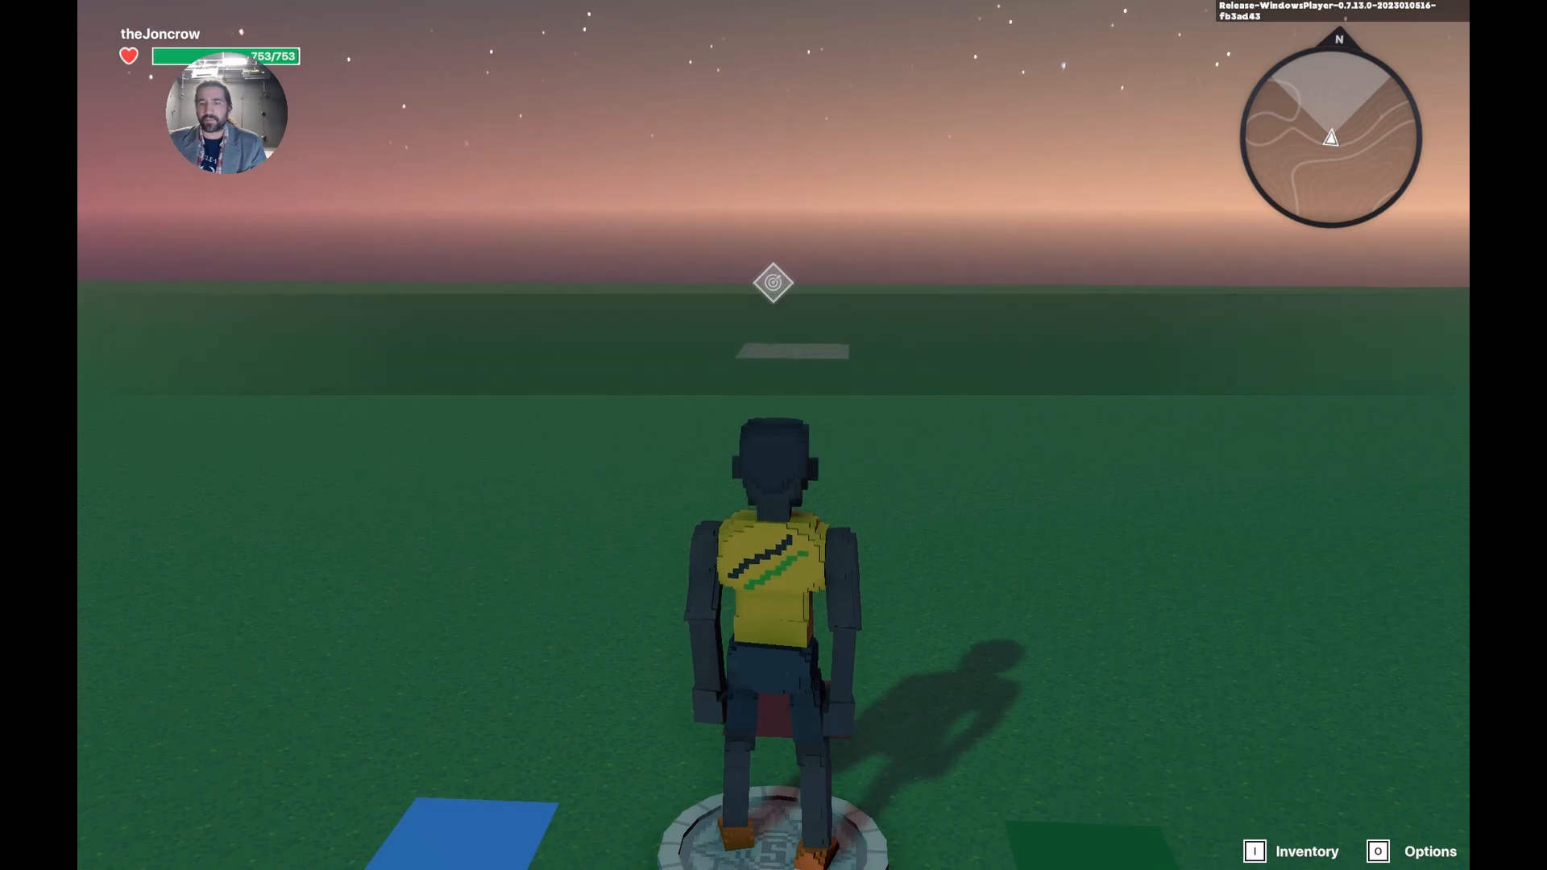
Play-test the PARKOUR quest by running the avatar from the start onto the sand finish patch, and return to editing.
key(w)
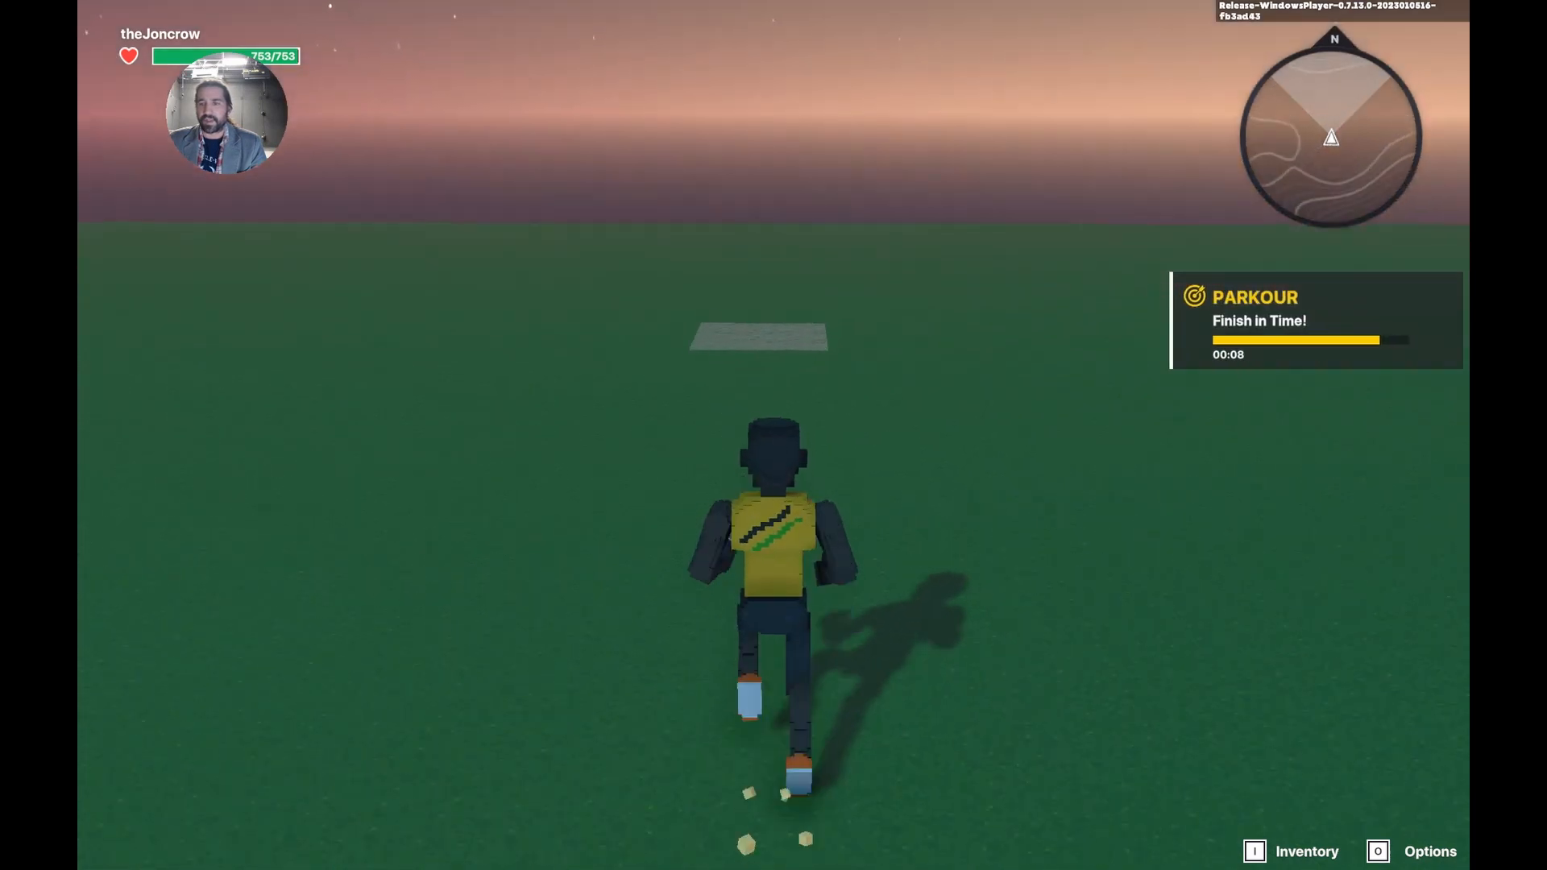
key(w)
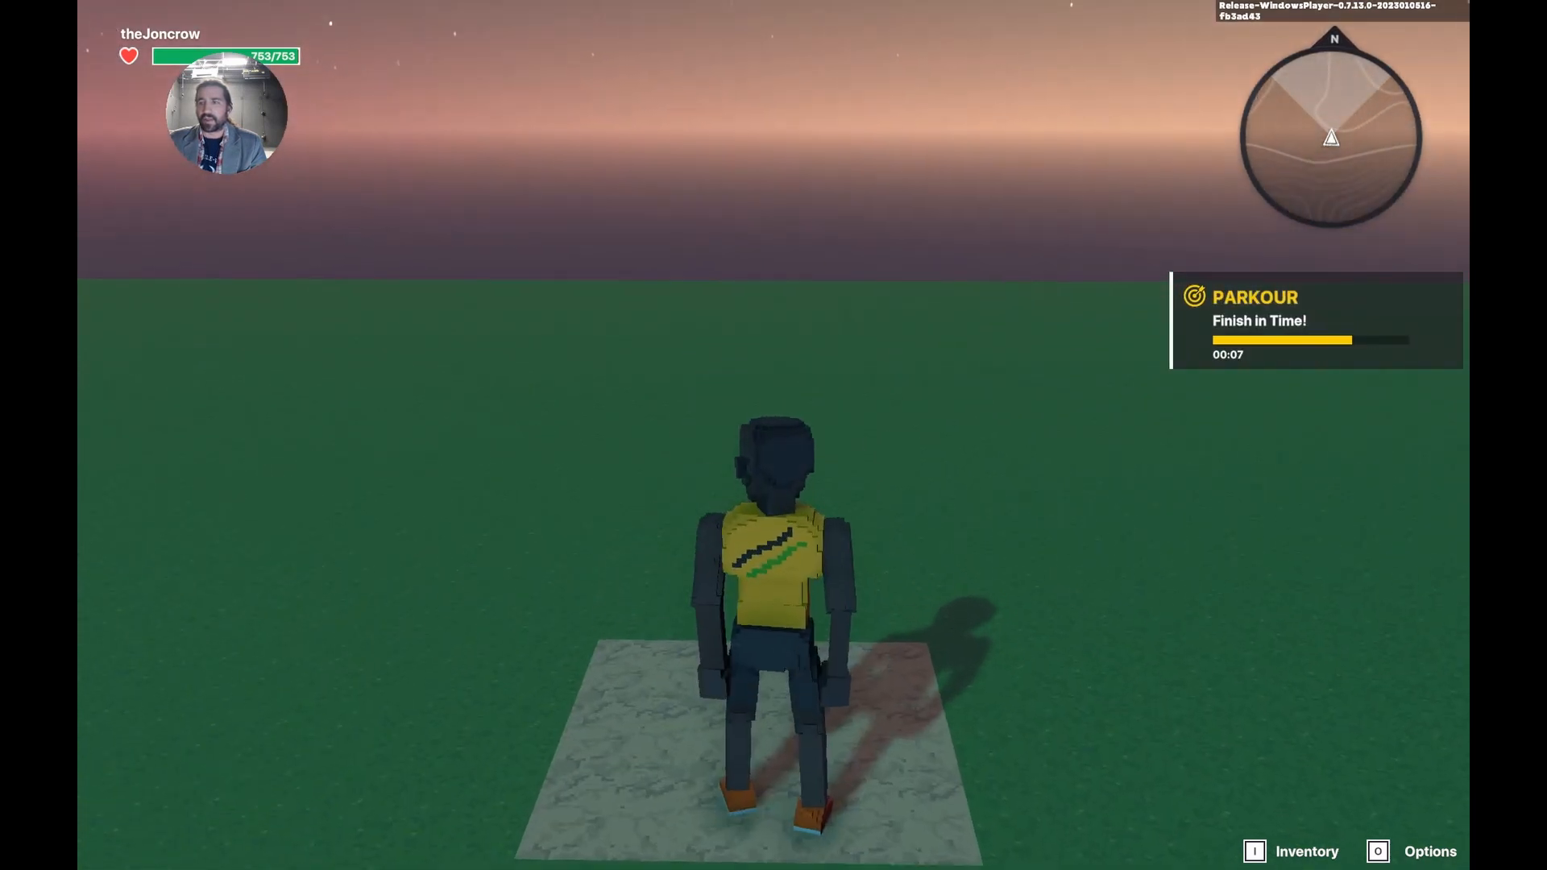
key(s)
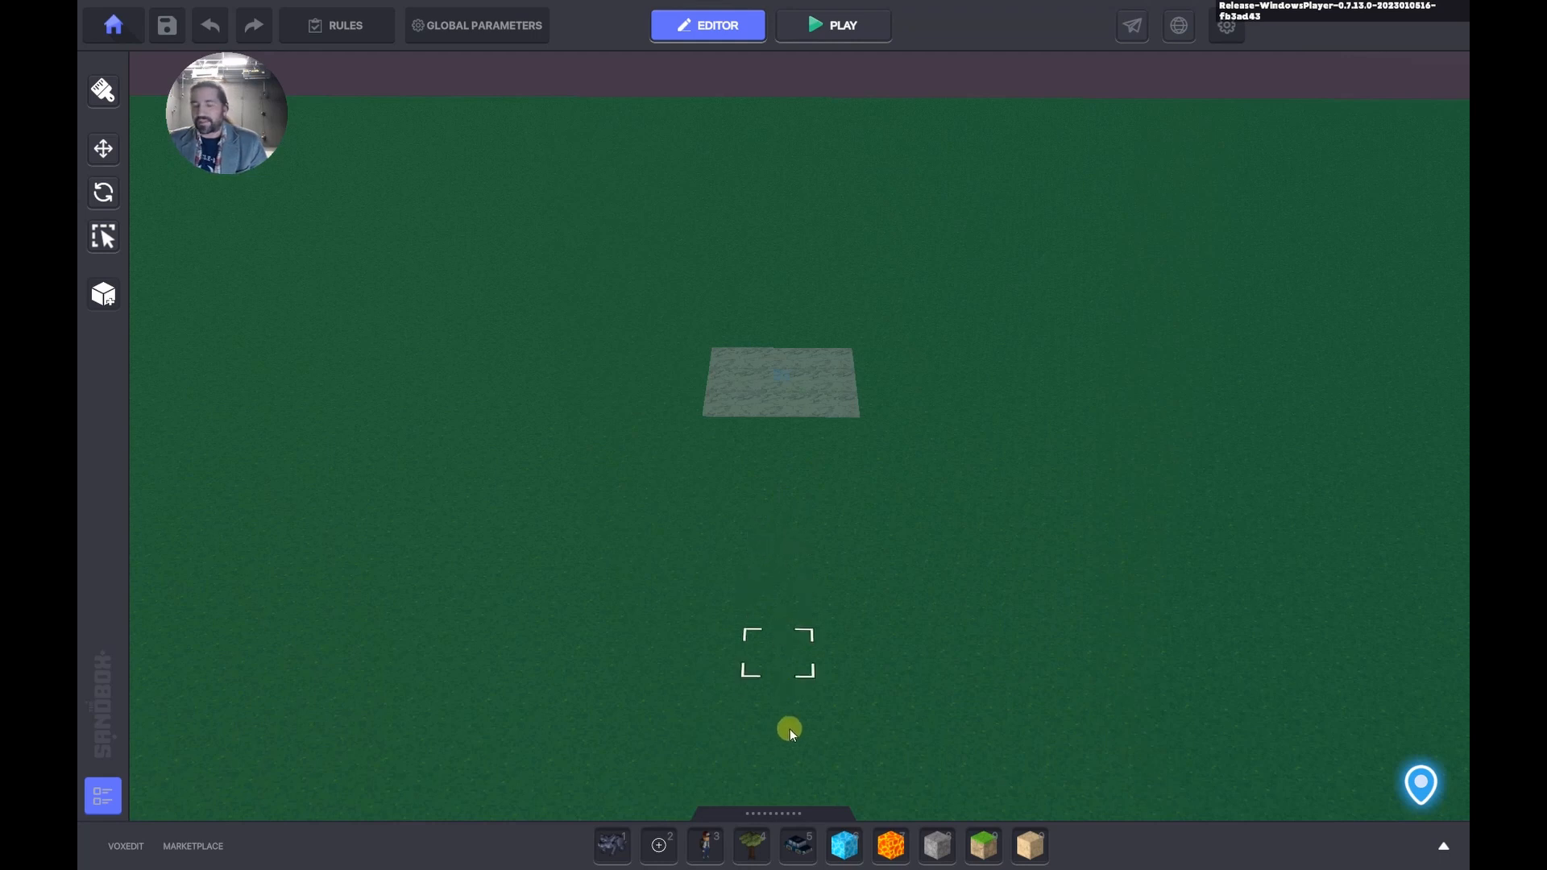
Search the asset library for "vict", place a Victory Component on the grass beside the sand patch, and select it.
click(769, 812)
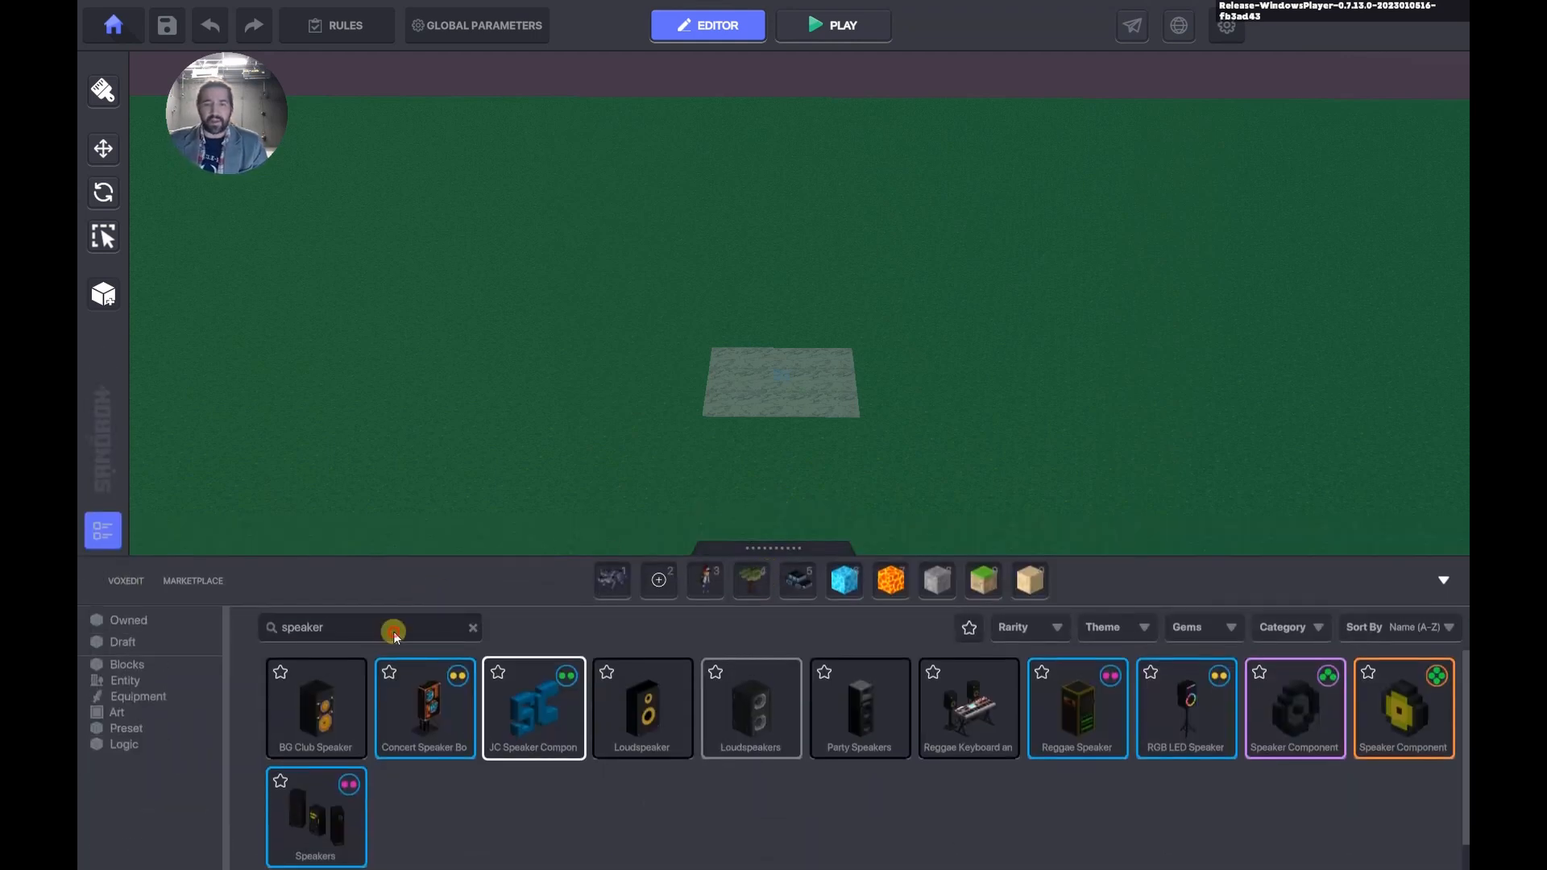
text(vict)
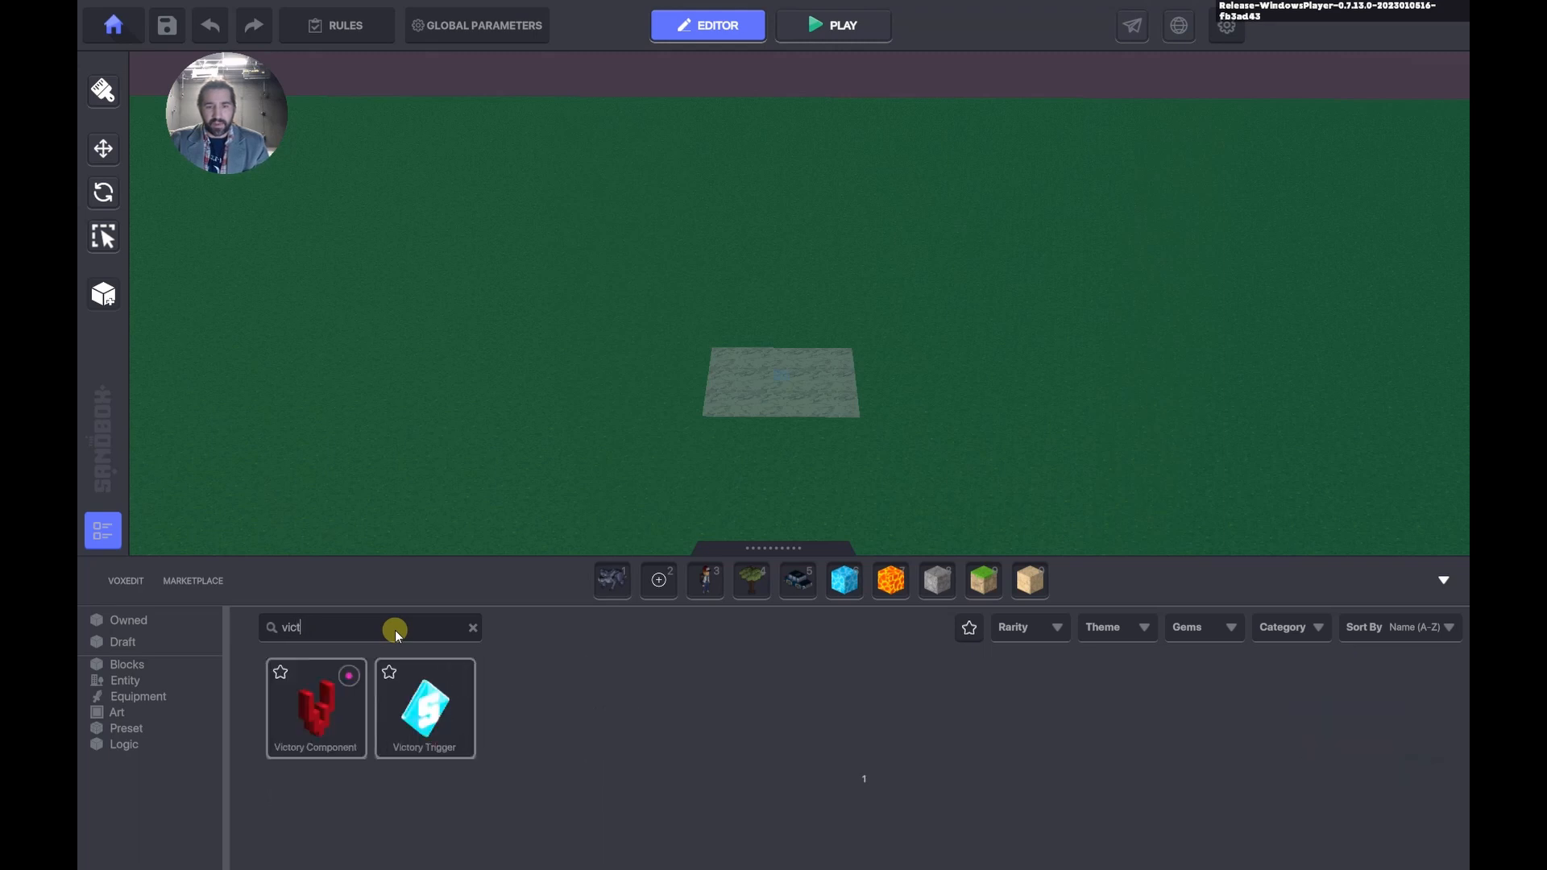
click(316, 707)
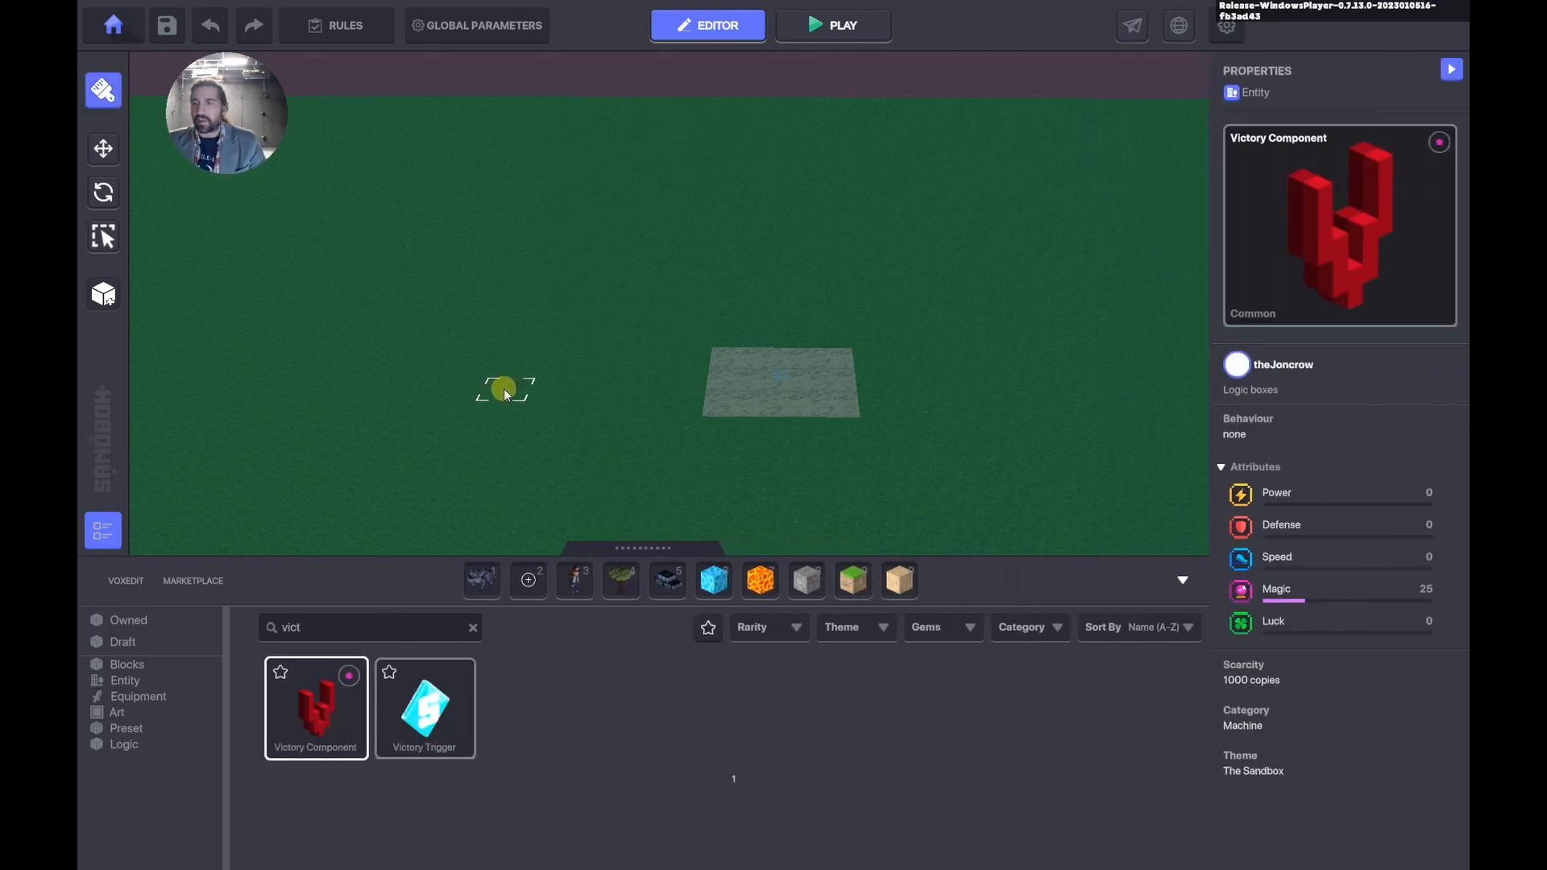
click(486, 395)
click(103, 149)
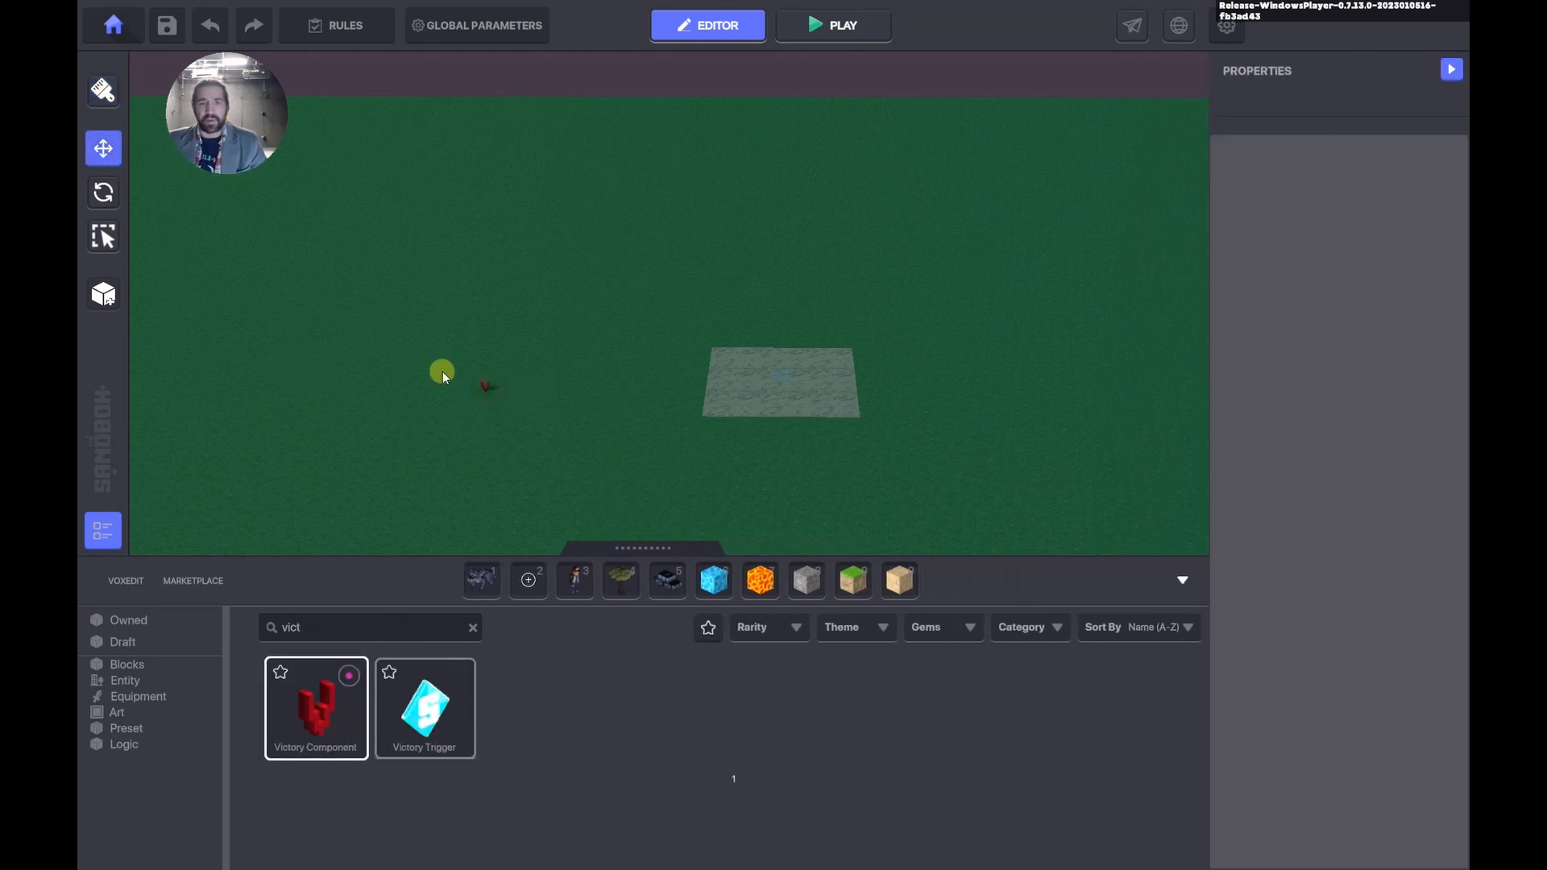
click(483, 390)
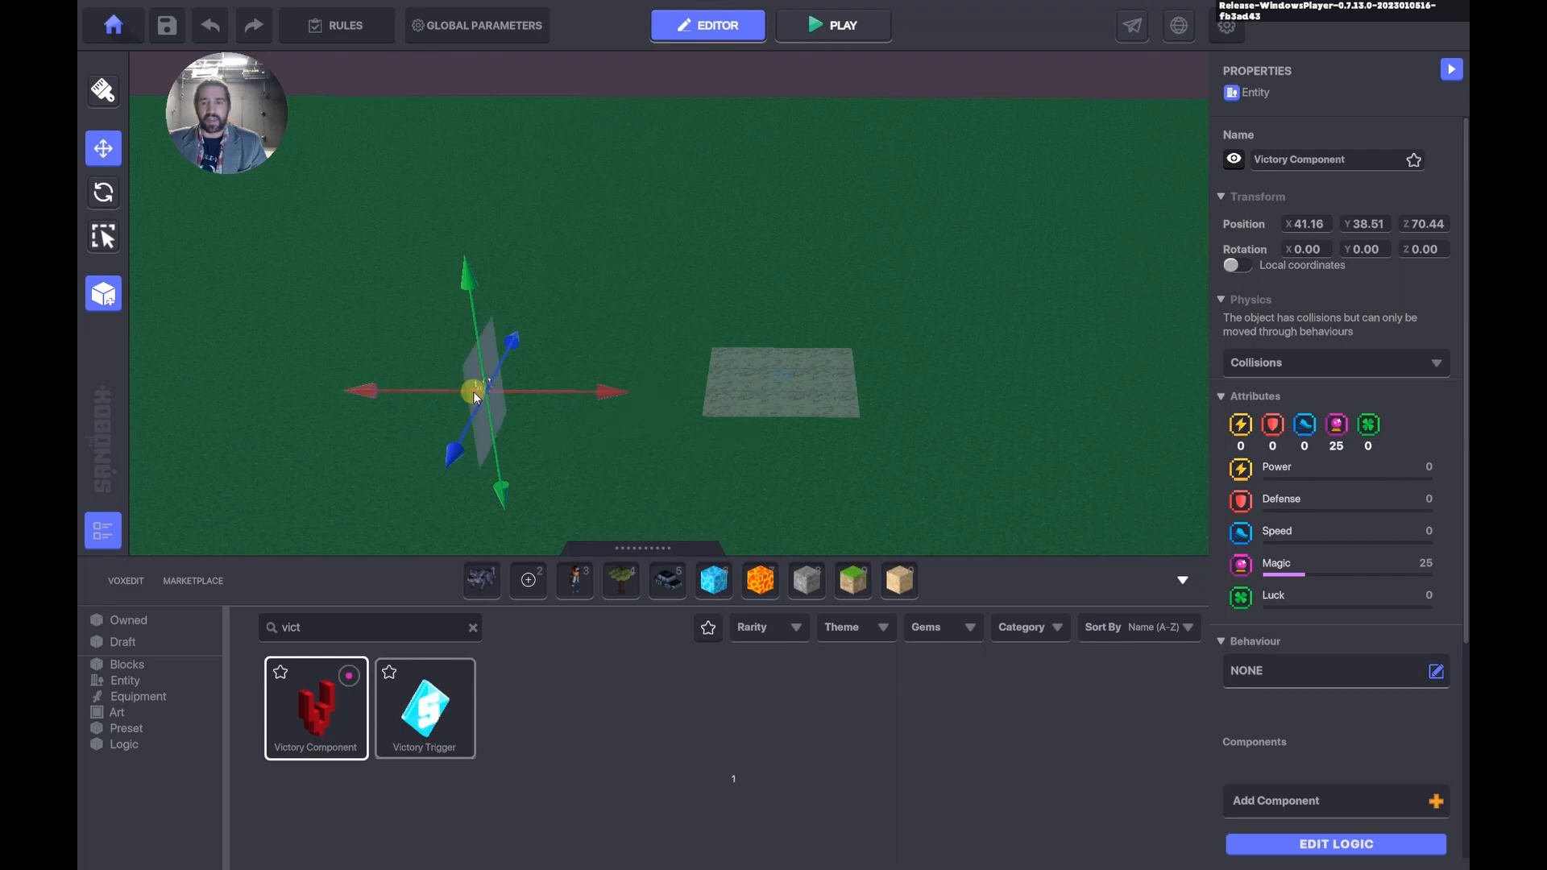
Add the Victory logic component to the Victory Component asset.
scroll(1263, 685, down, 1)
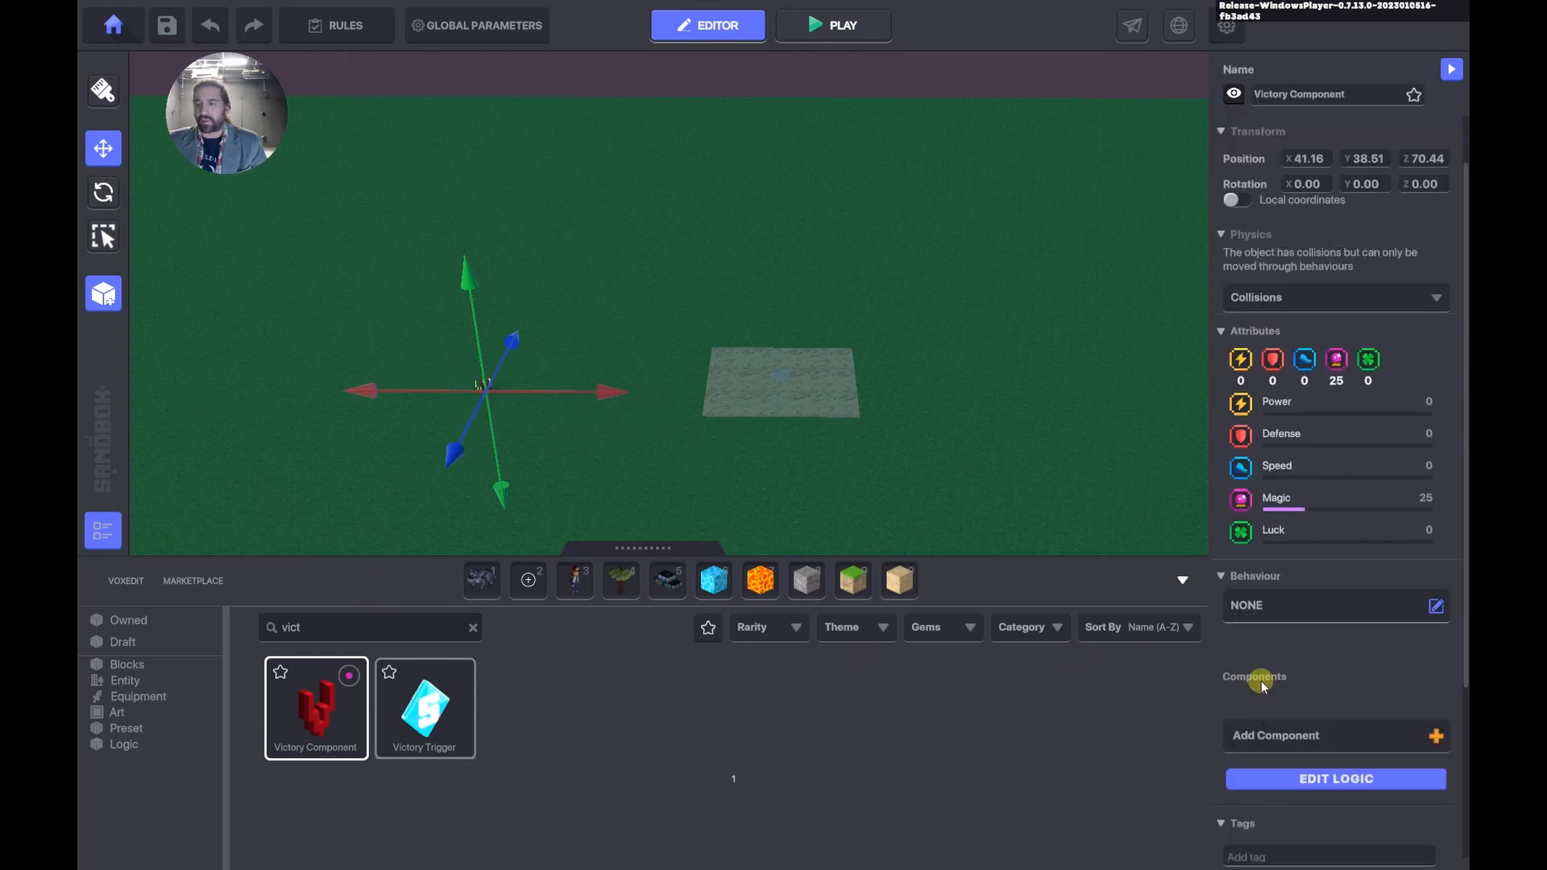
click(1260, 733)
click(826, 608)
scroll(1275, 653, down, 3)
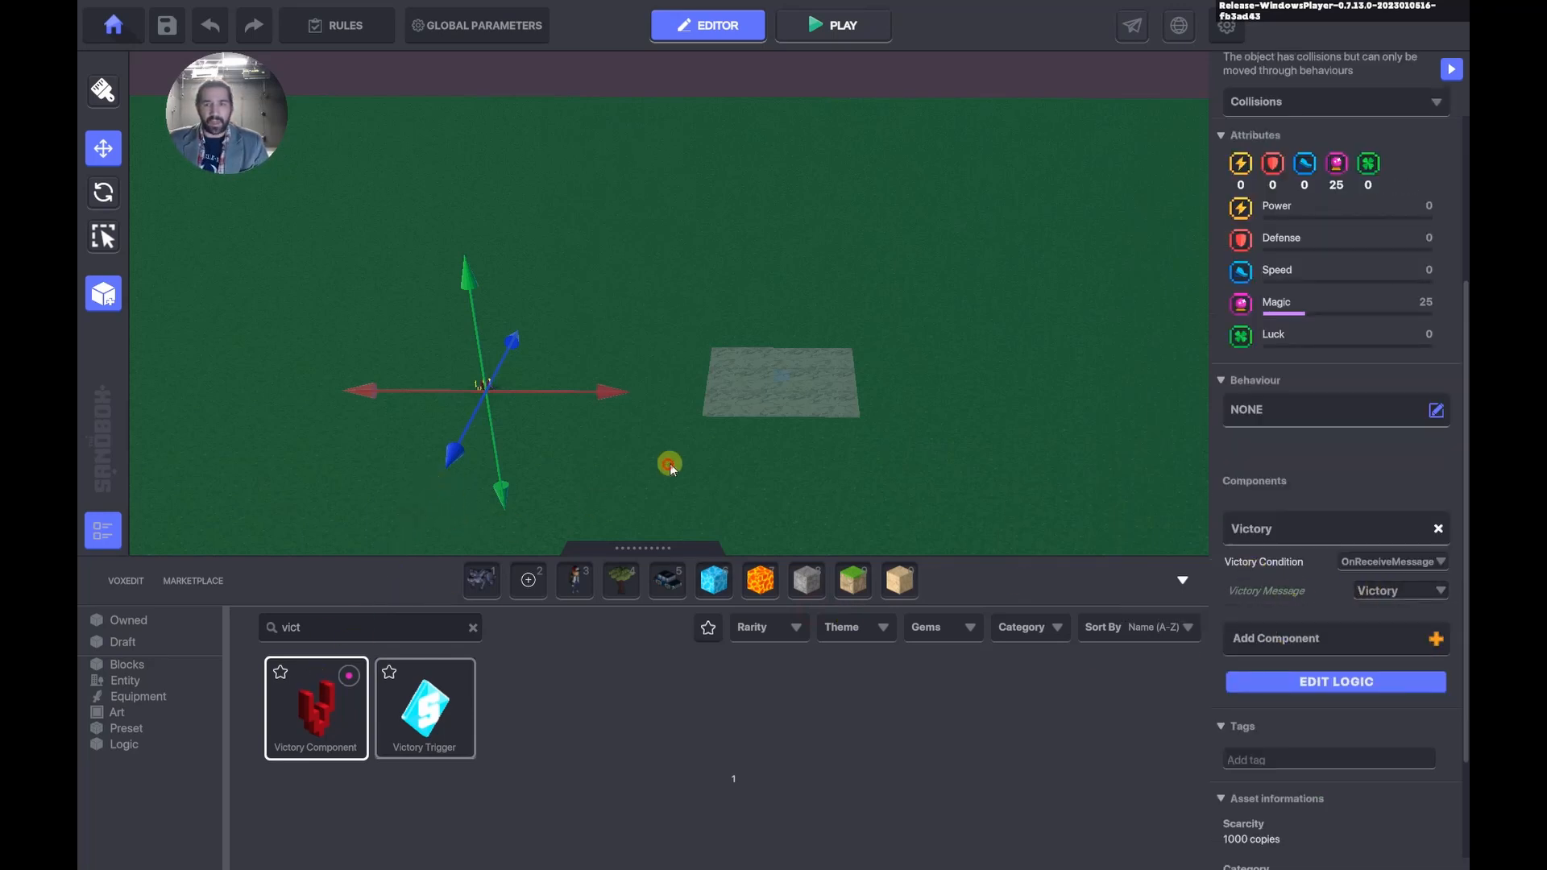
Search the asset library for "broad", place a JC Message Broadcaster on the grass beside the sand patch, and select it.
click(780, 372)
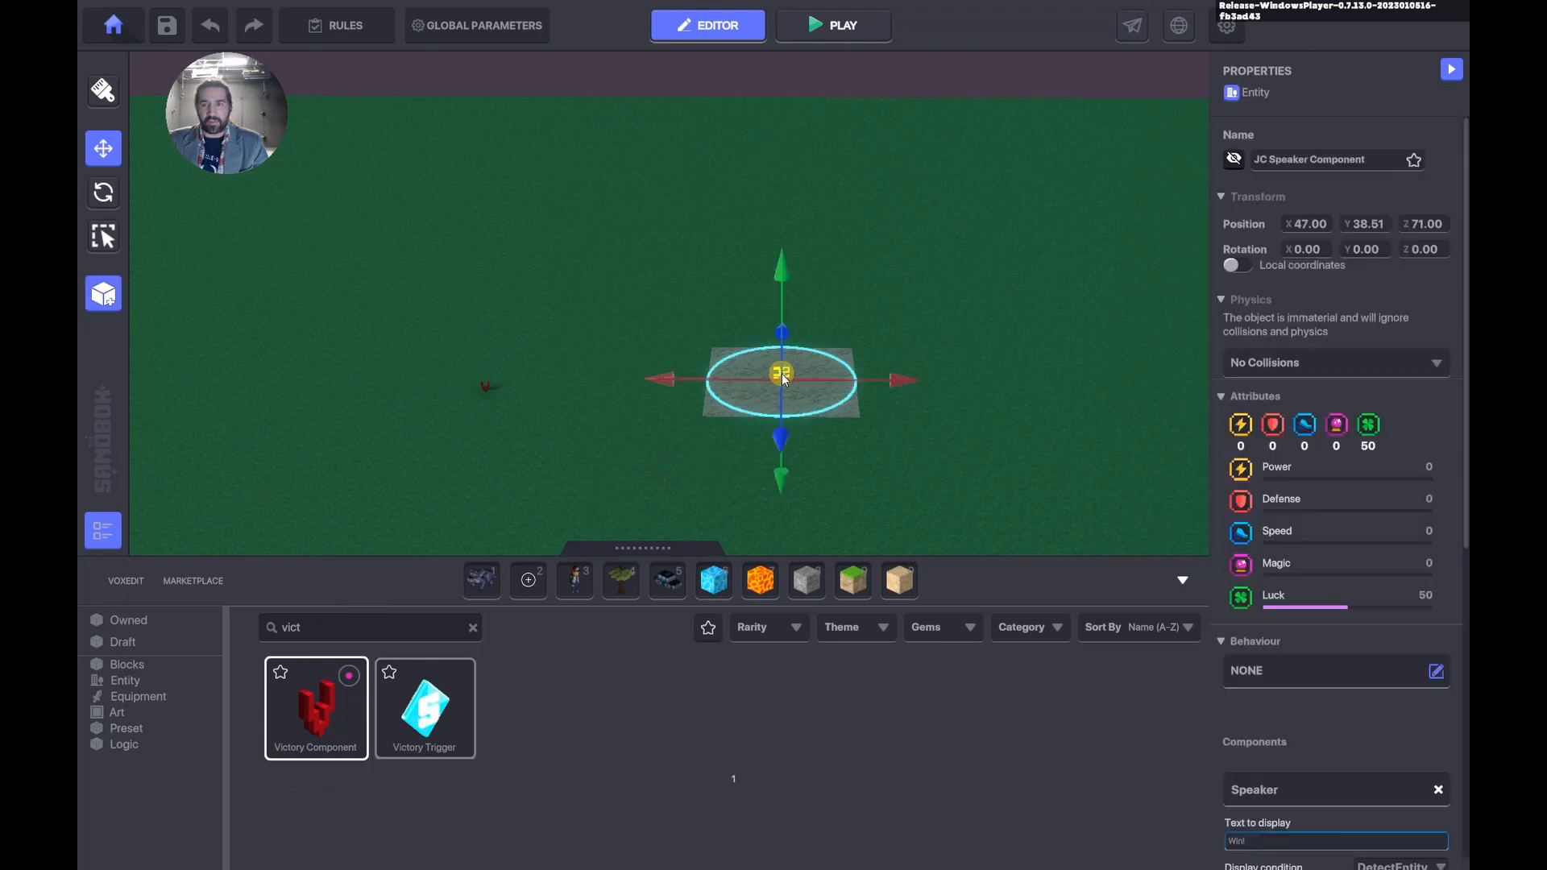
click(385, 620)
text(broad)
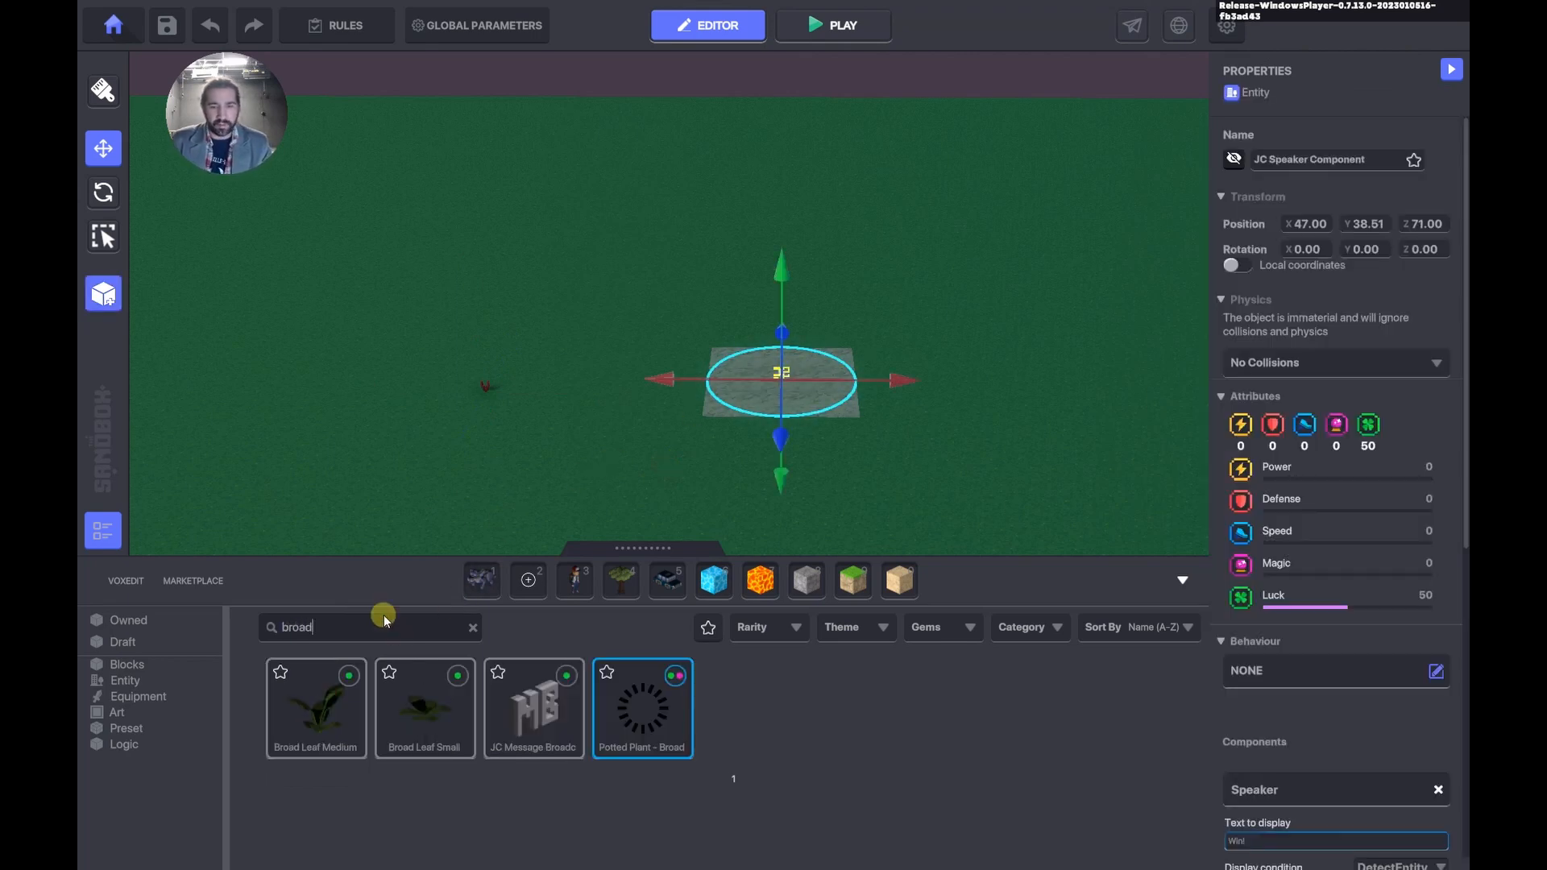
click(506, 665)
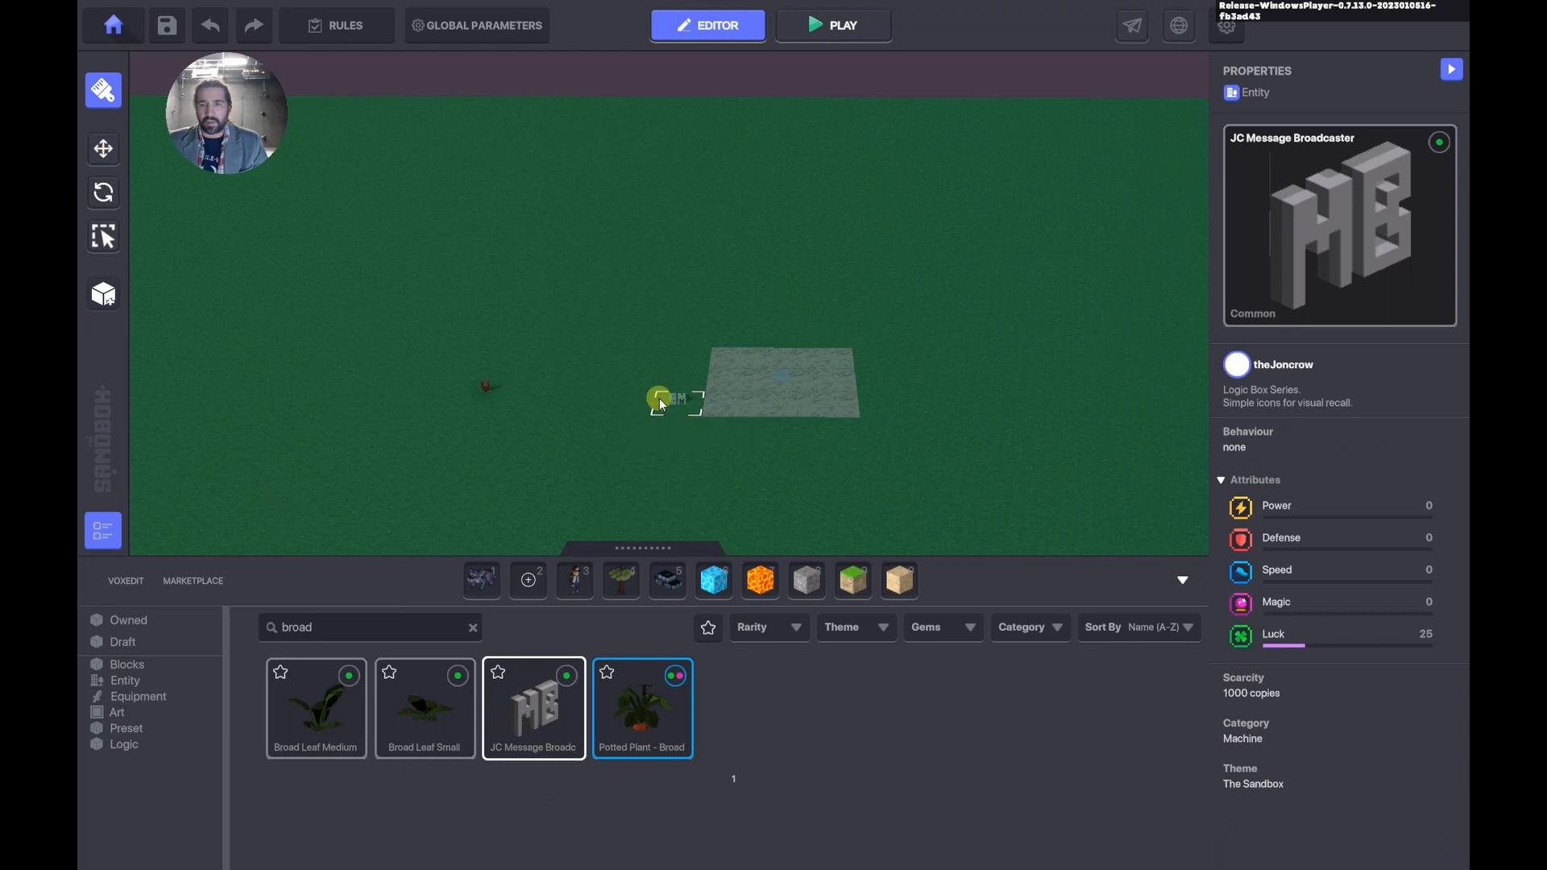
click(659, 398)
click(103, 148)
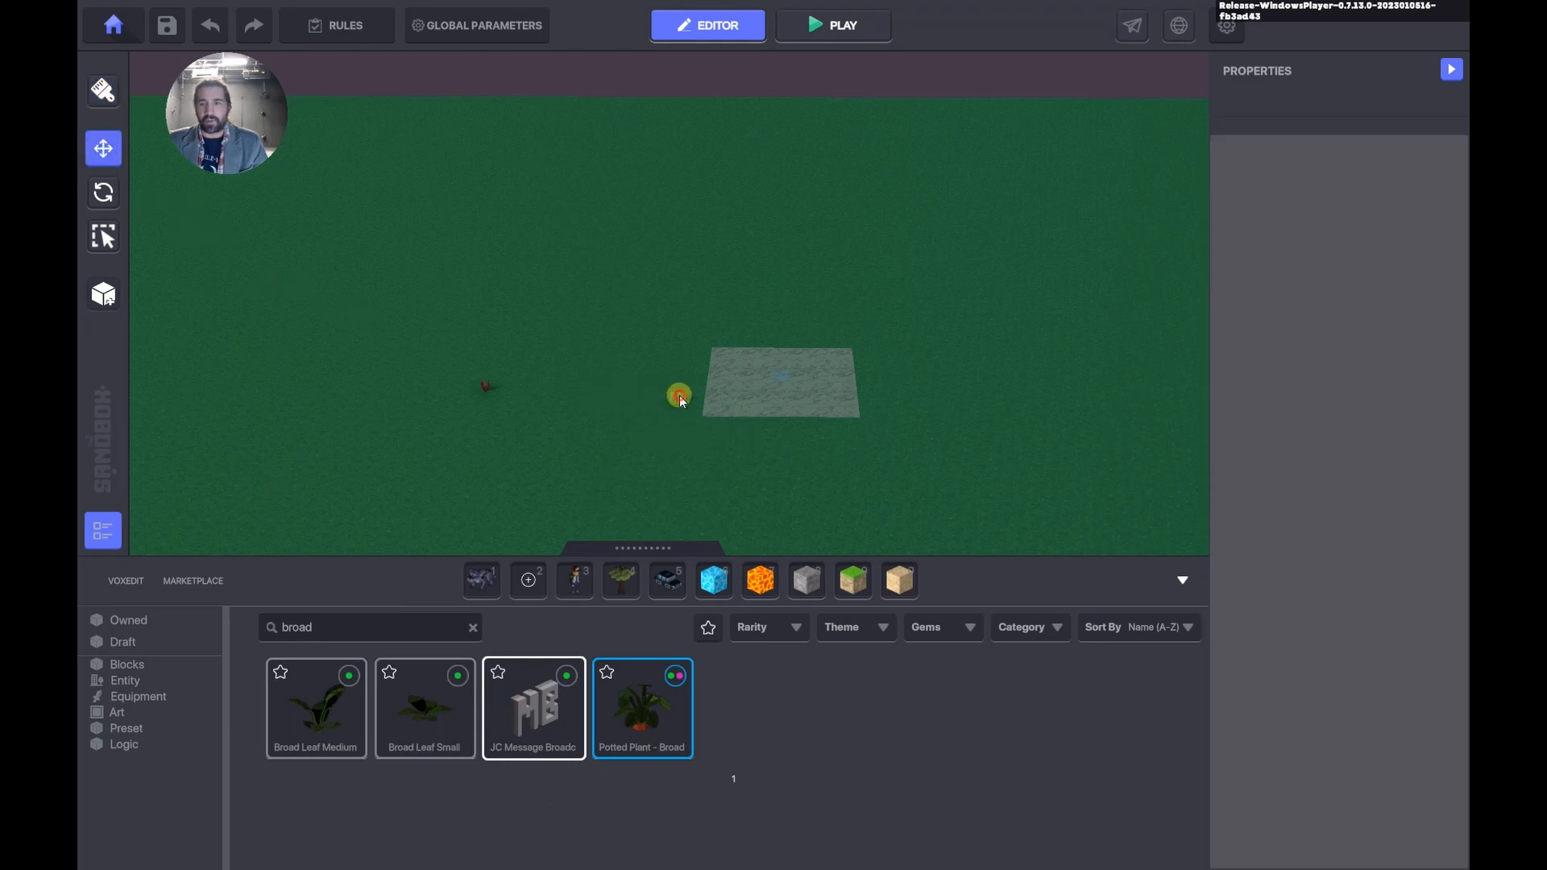
click(680, 397)
Give the JC Message Broadcaster the Message Broadcaster behaviour and set its message to send to Victory.
click(1231, 655)
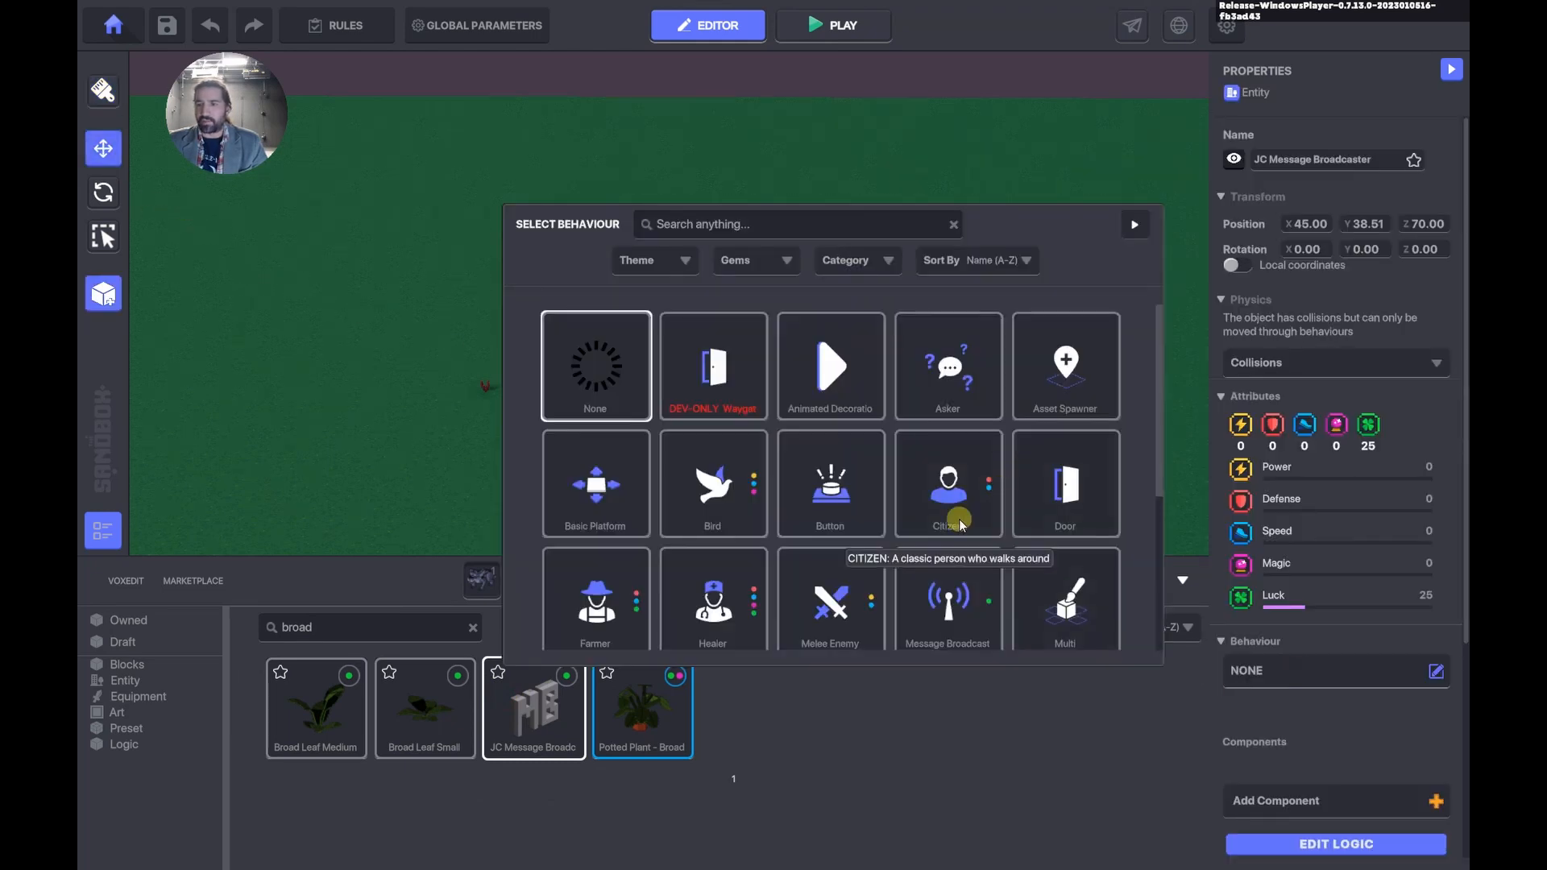
click(973, 600)
scroll(1305, 625, down, 2)
click(1309, 618)
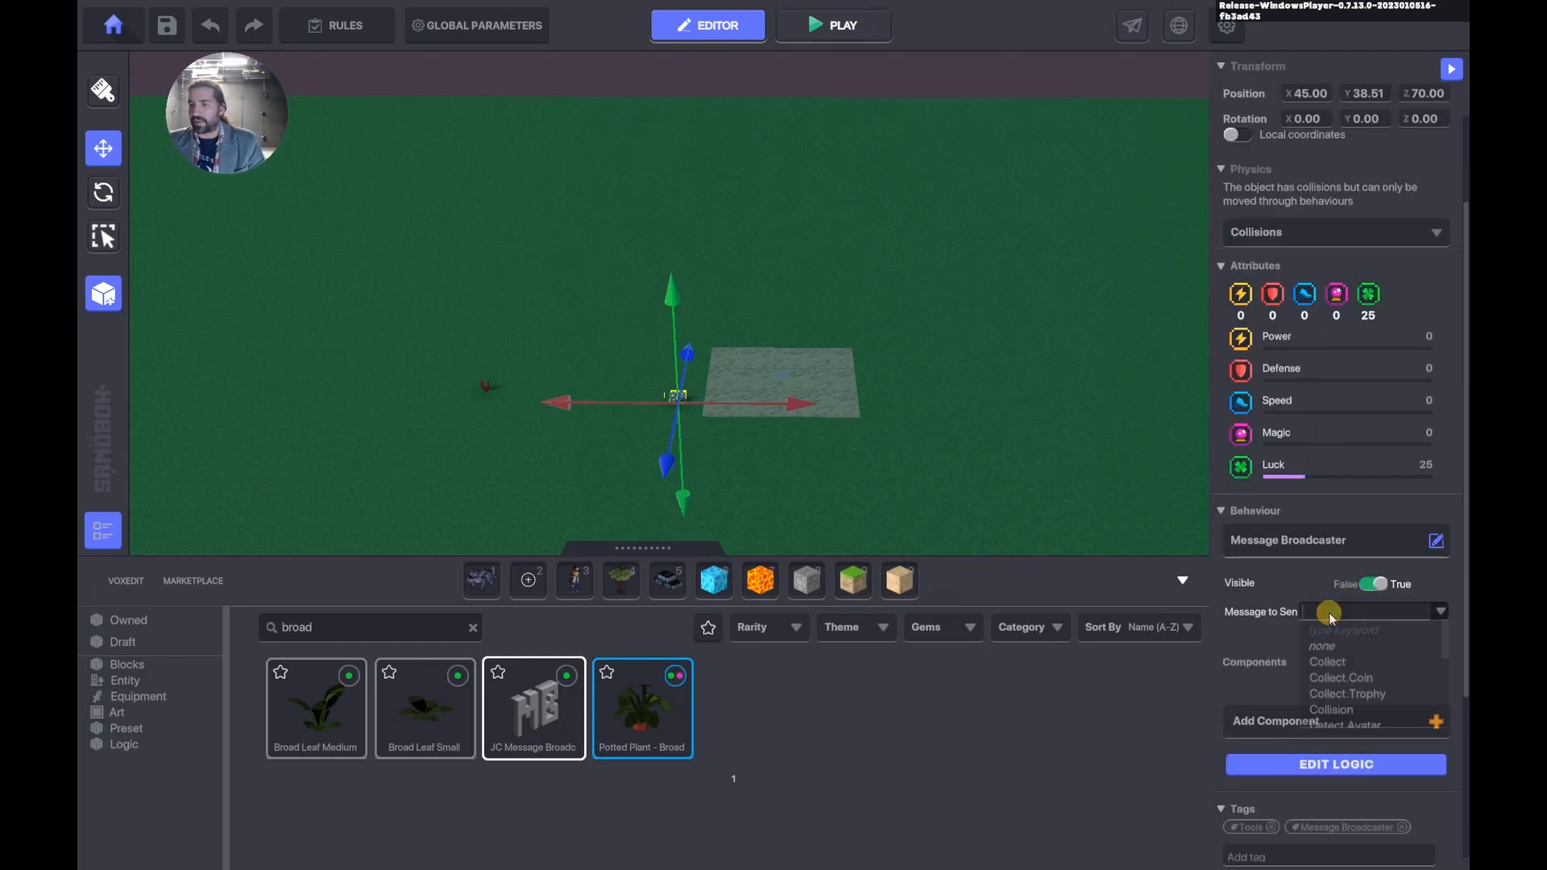
text(Vitor)
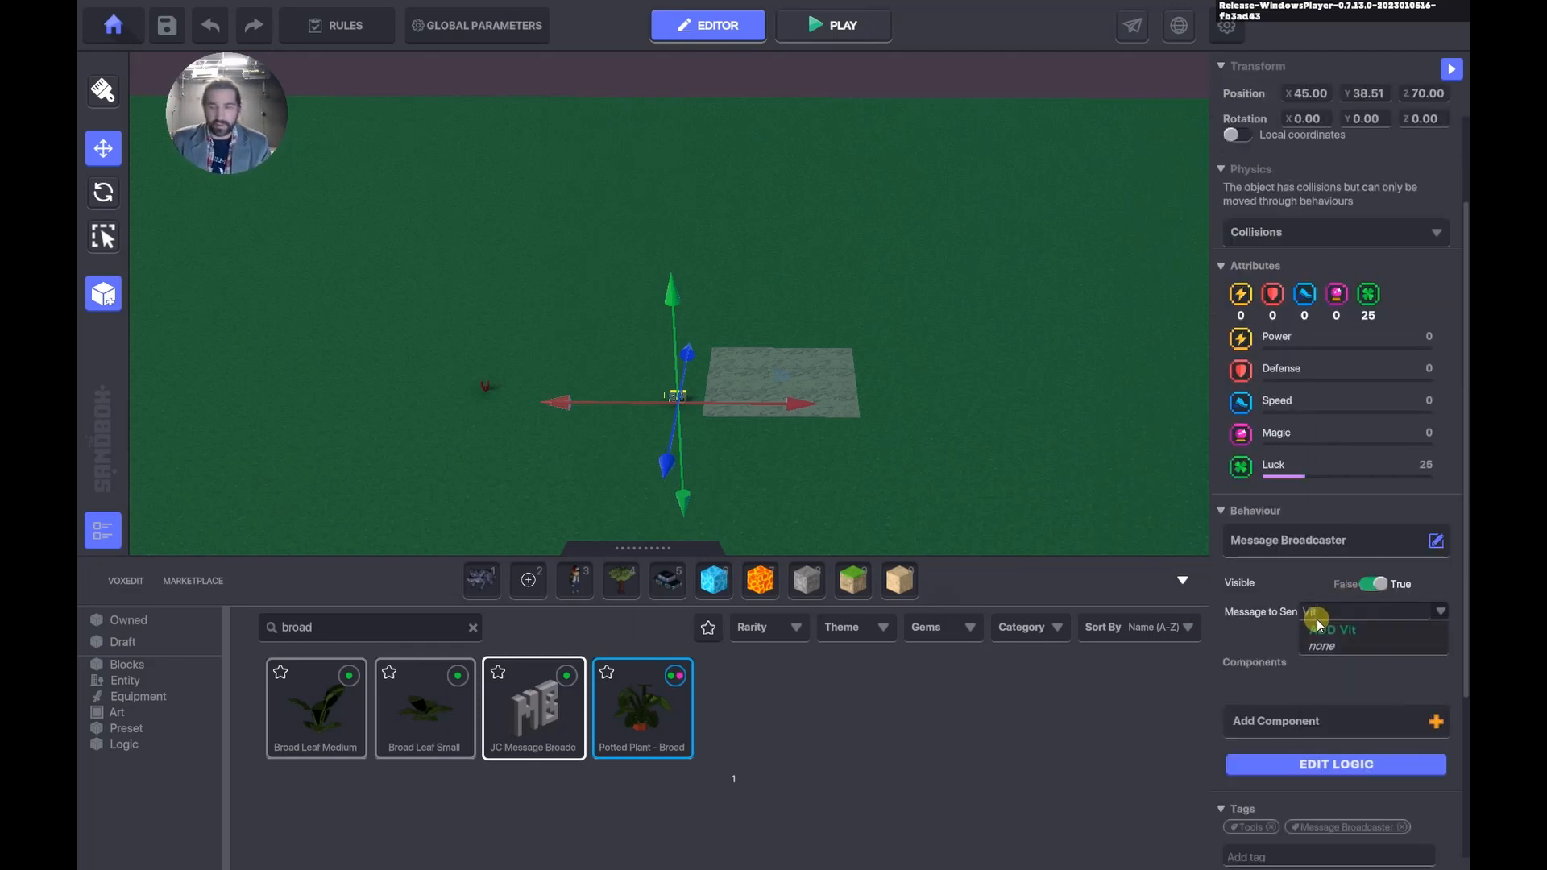
key(BackSpace)
key(BackSpace)
text(ctory)
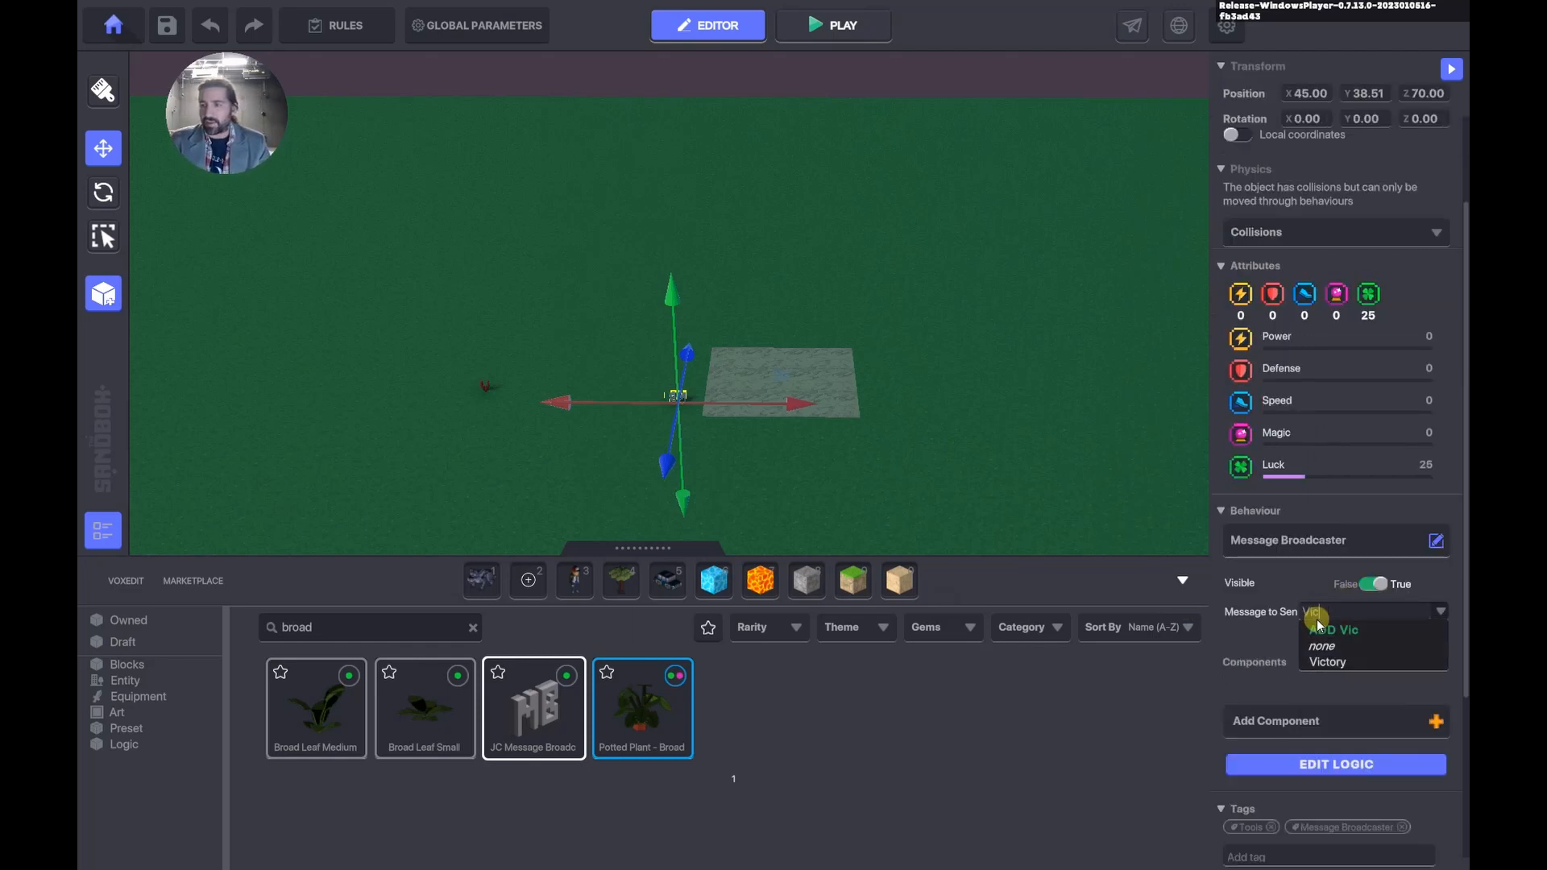
key(Return)
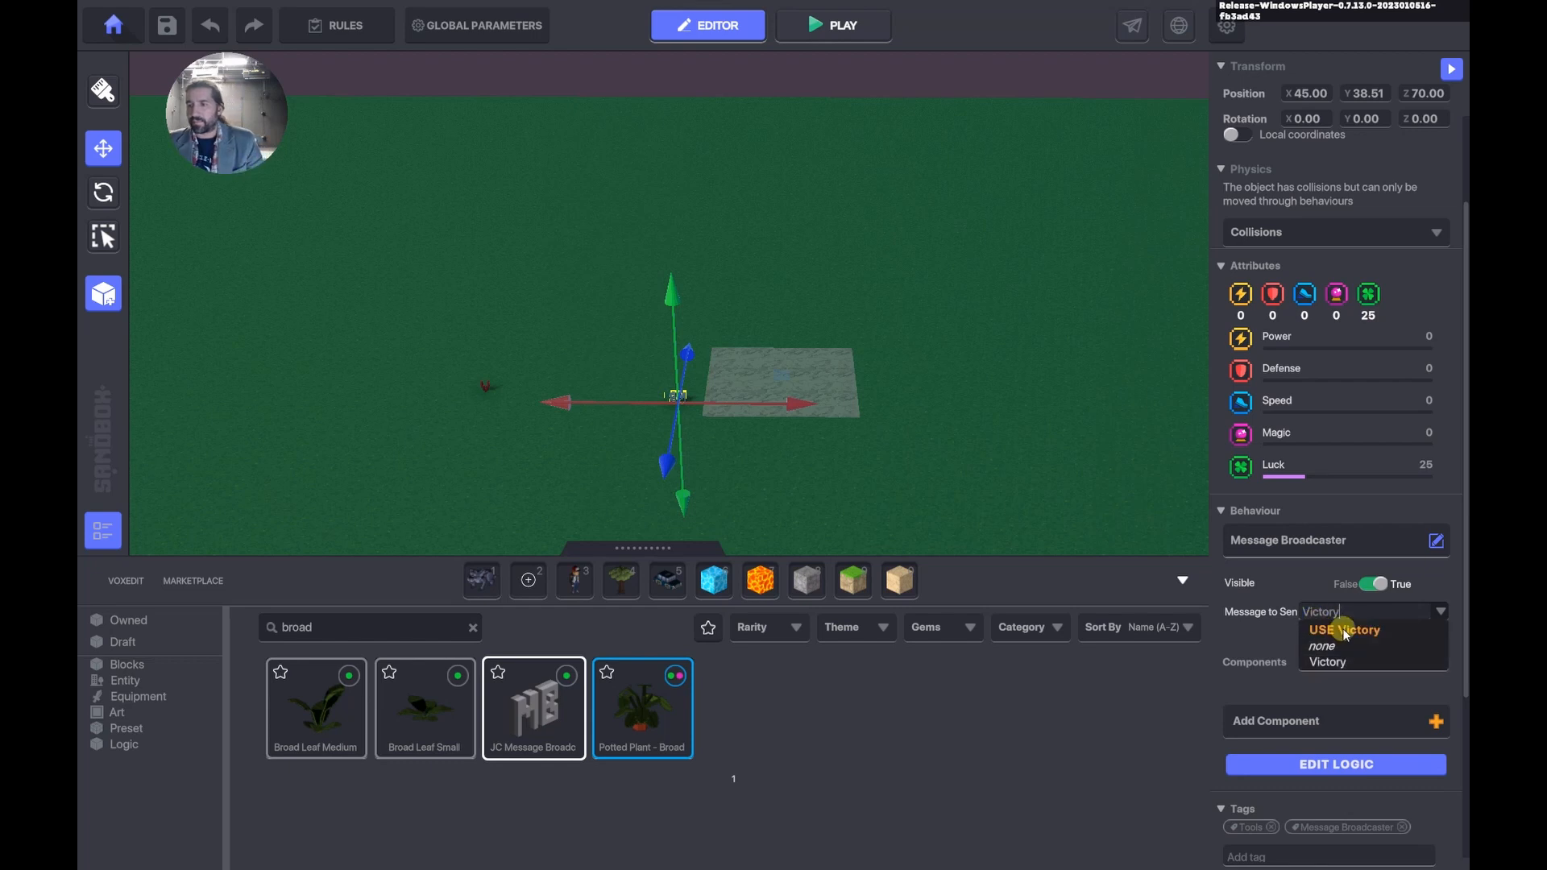
click(1328, 629)
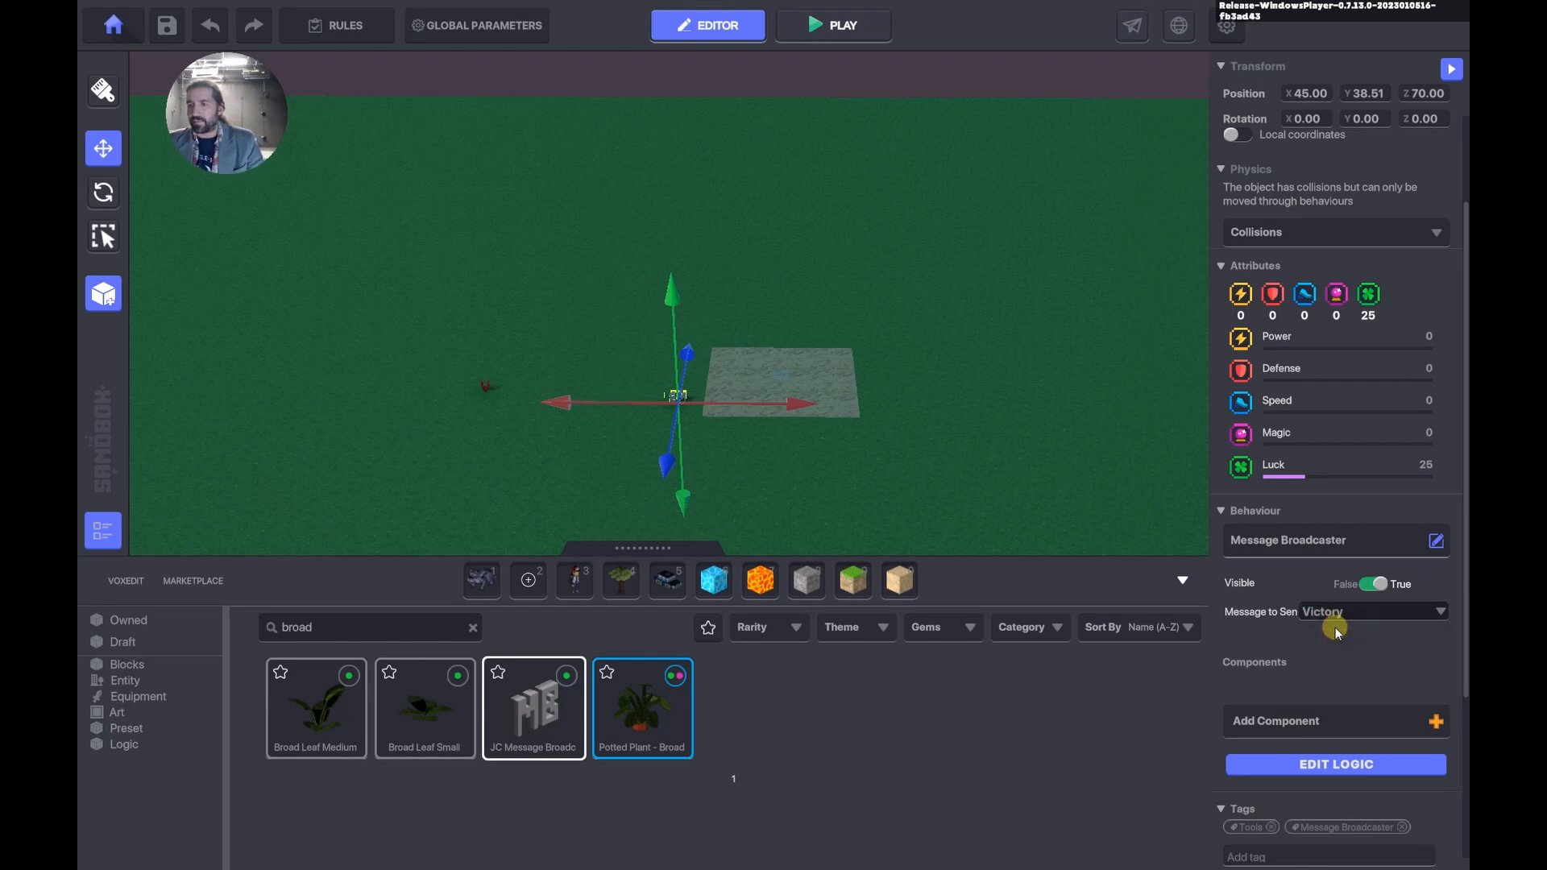
Make the broadcaster wait before broadcasting, with Finish.Line as the required message.
click(1328, 765)
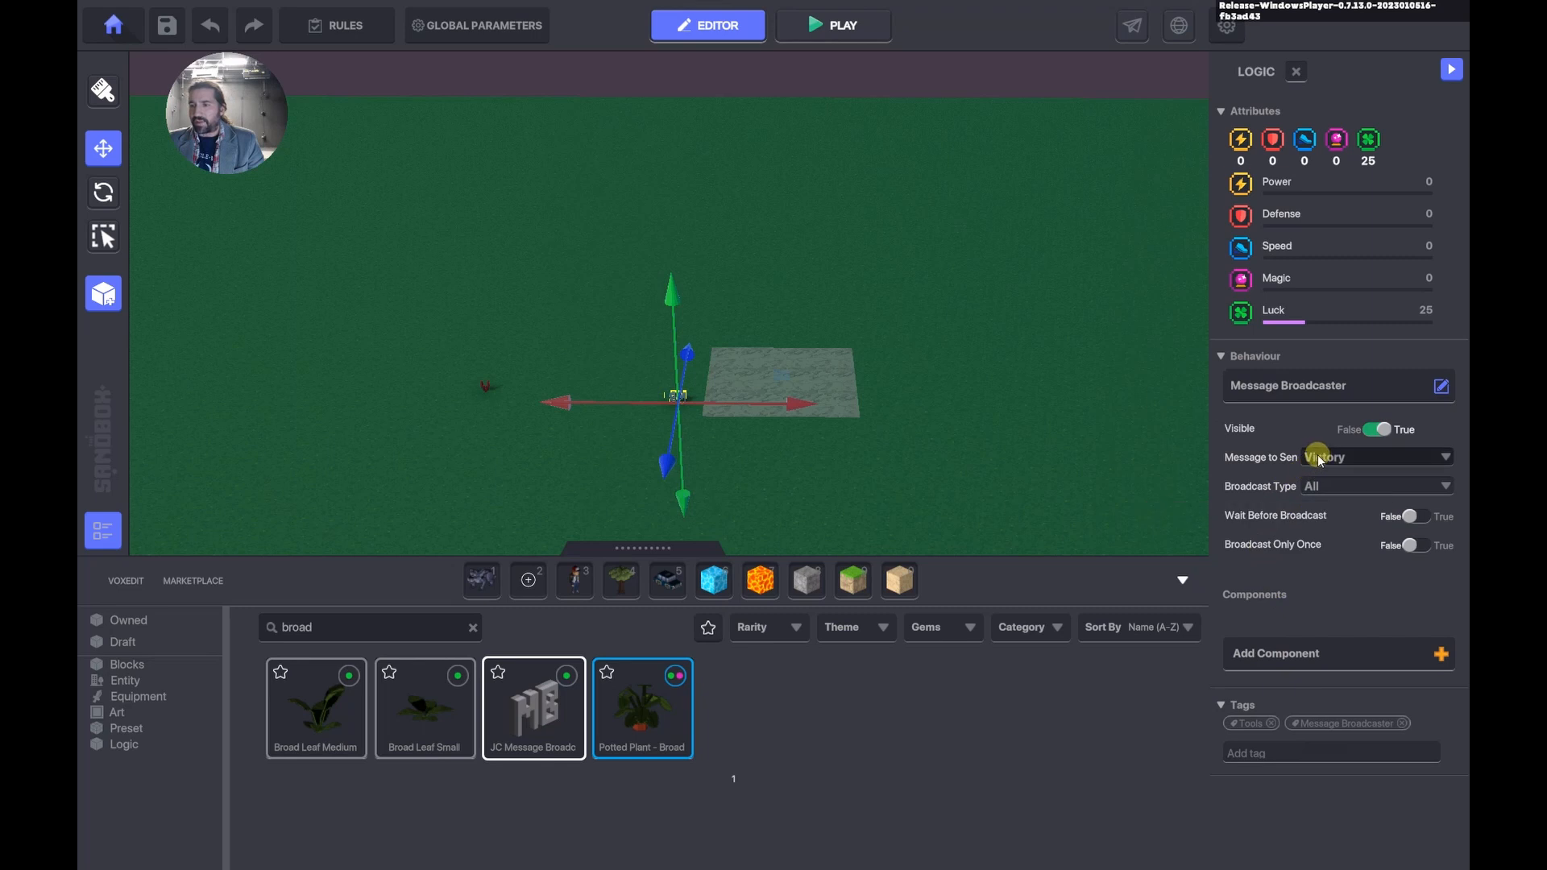
click(1416, 517)
click(1408, 545)
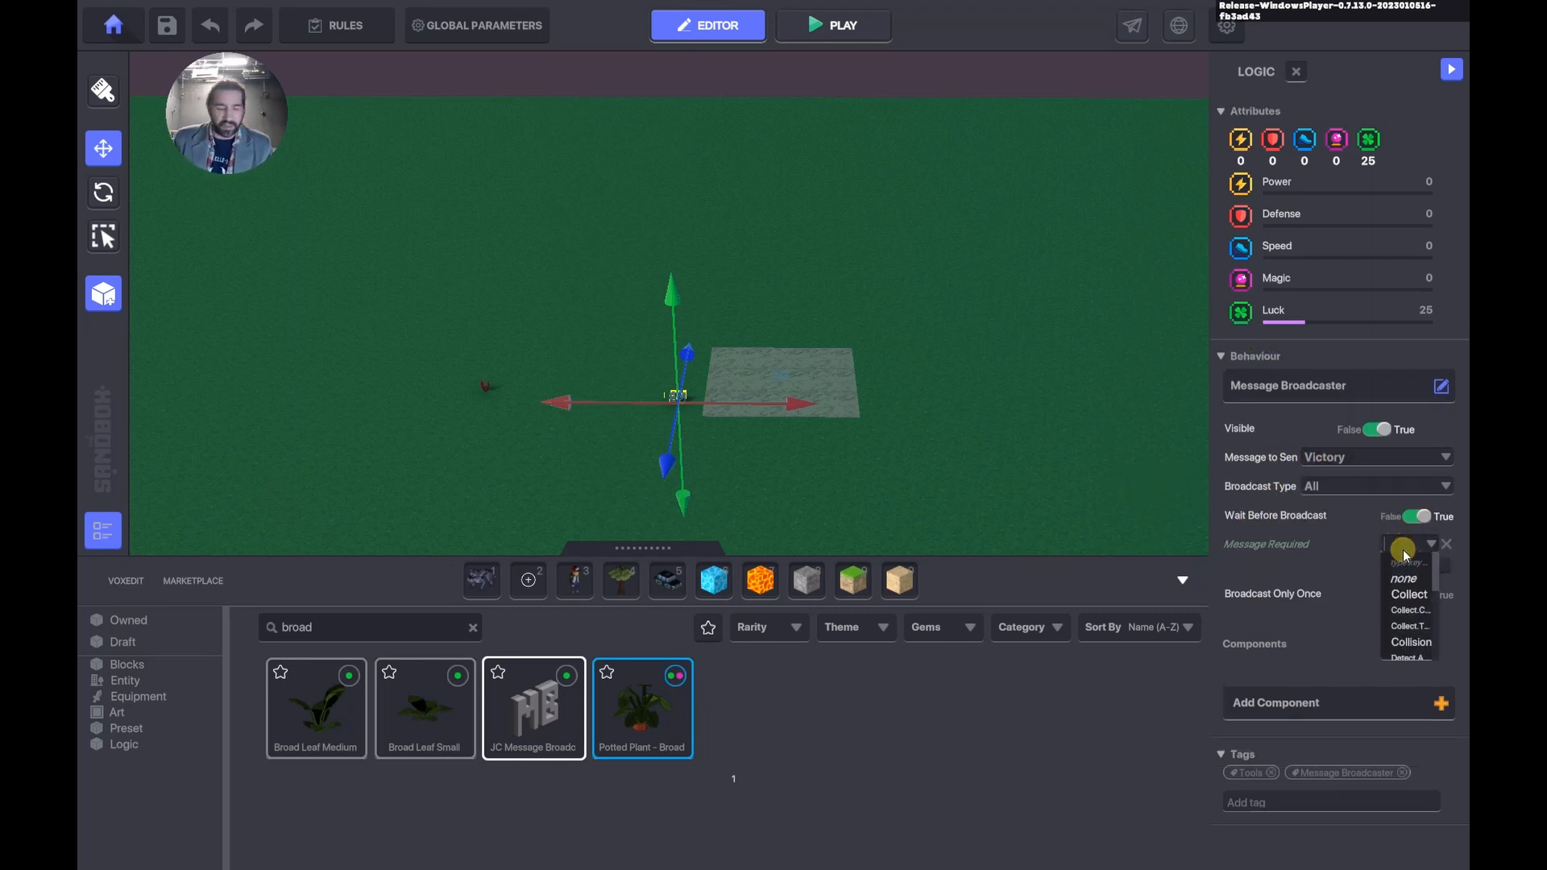
text(Fi)
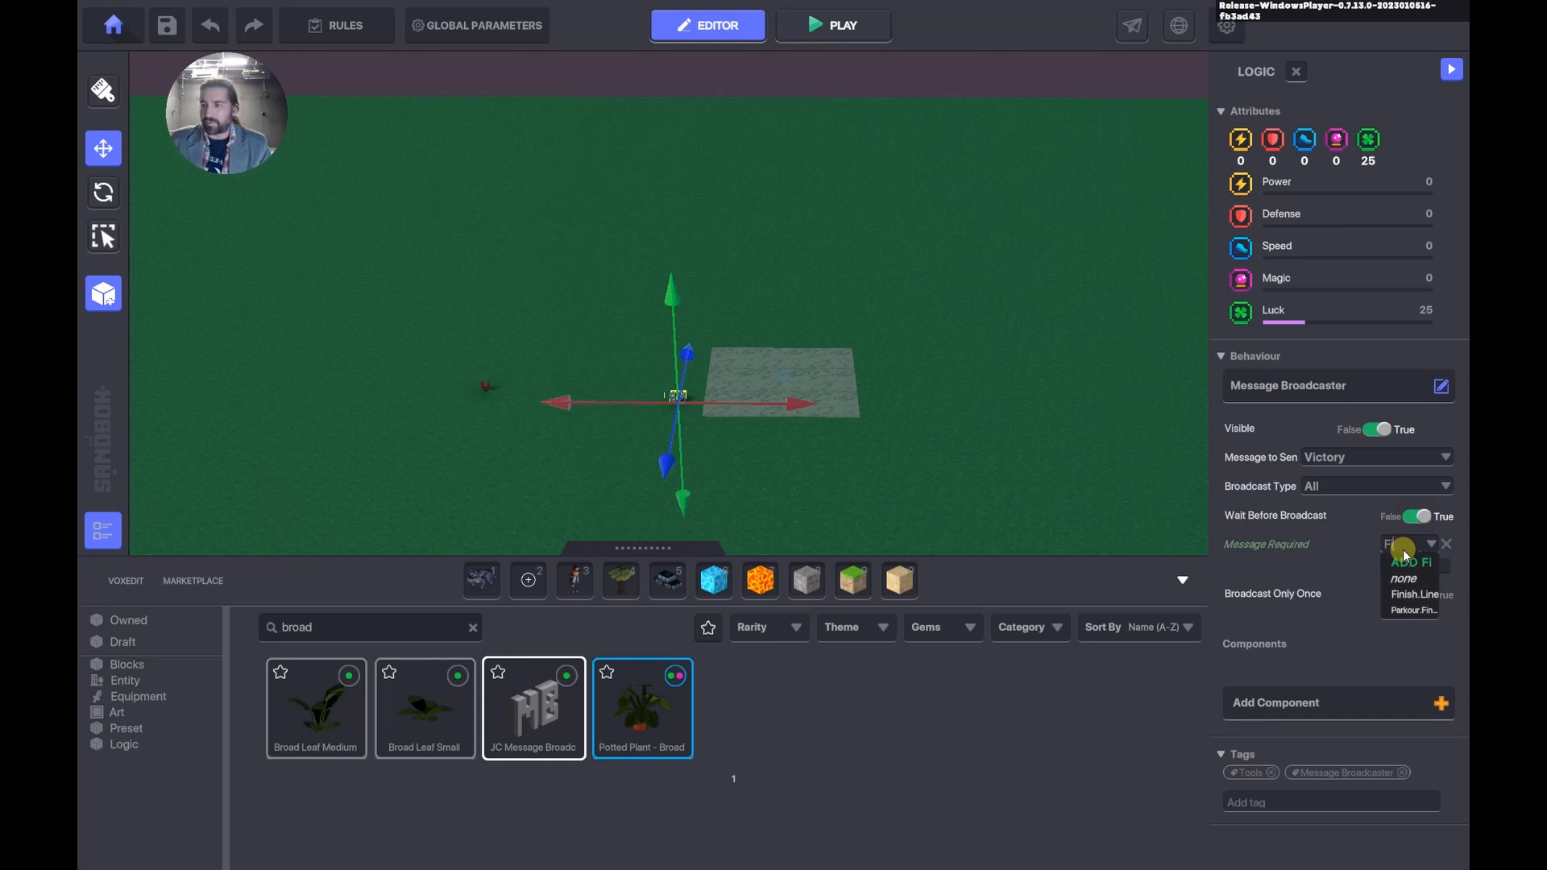
click(1416, 596)
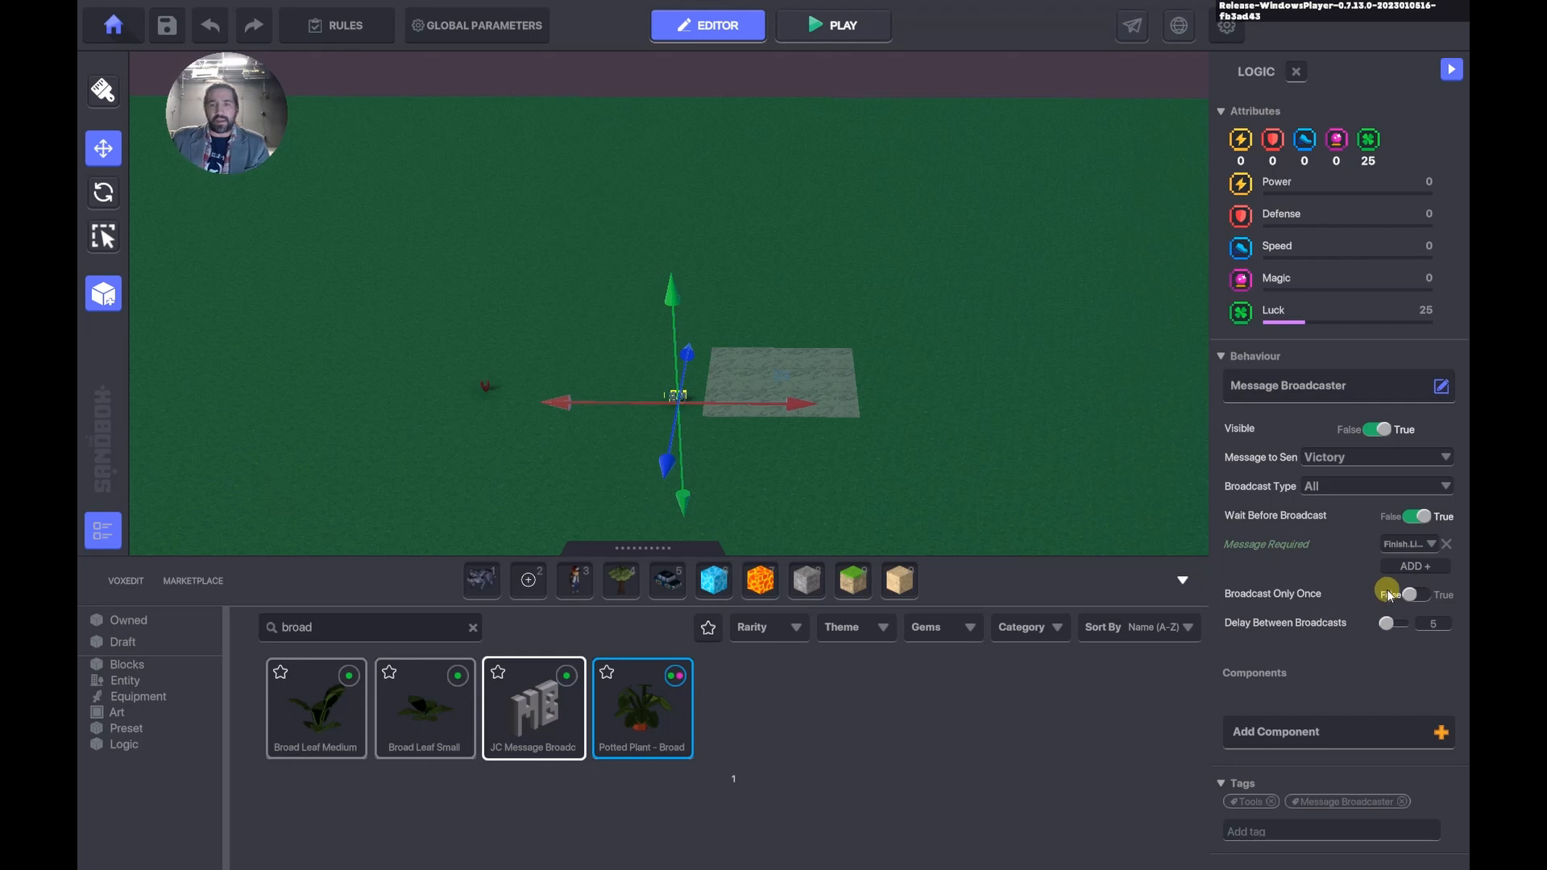
Set the broadcaster's broadcast type to SpecificTagsInRange and add VictoryTag as its target tag.
click(1315, 489)
click(1340, 517)
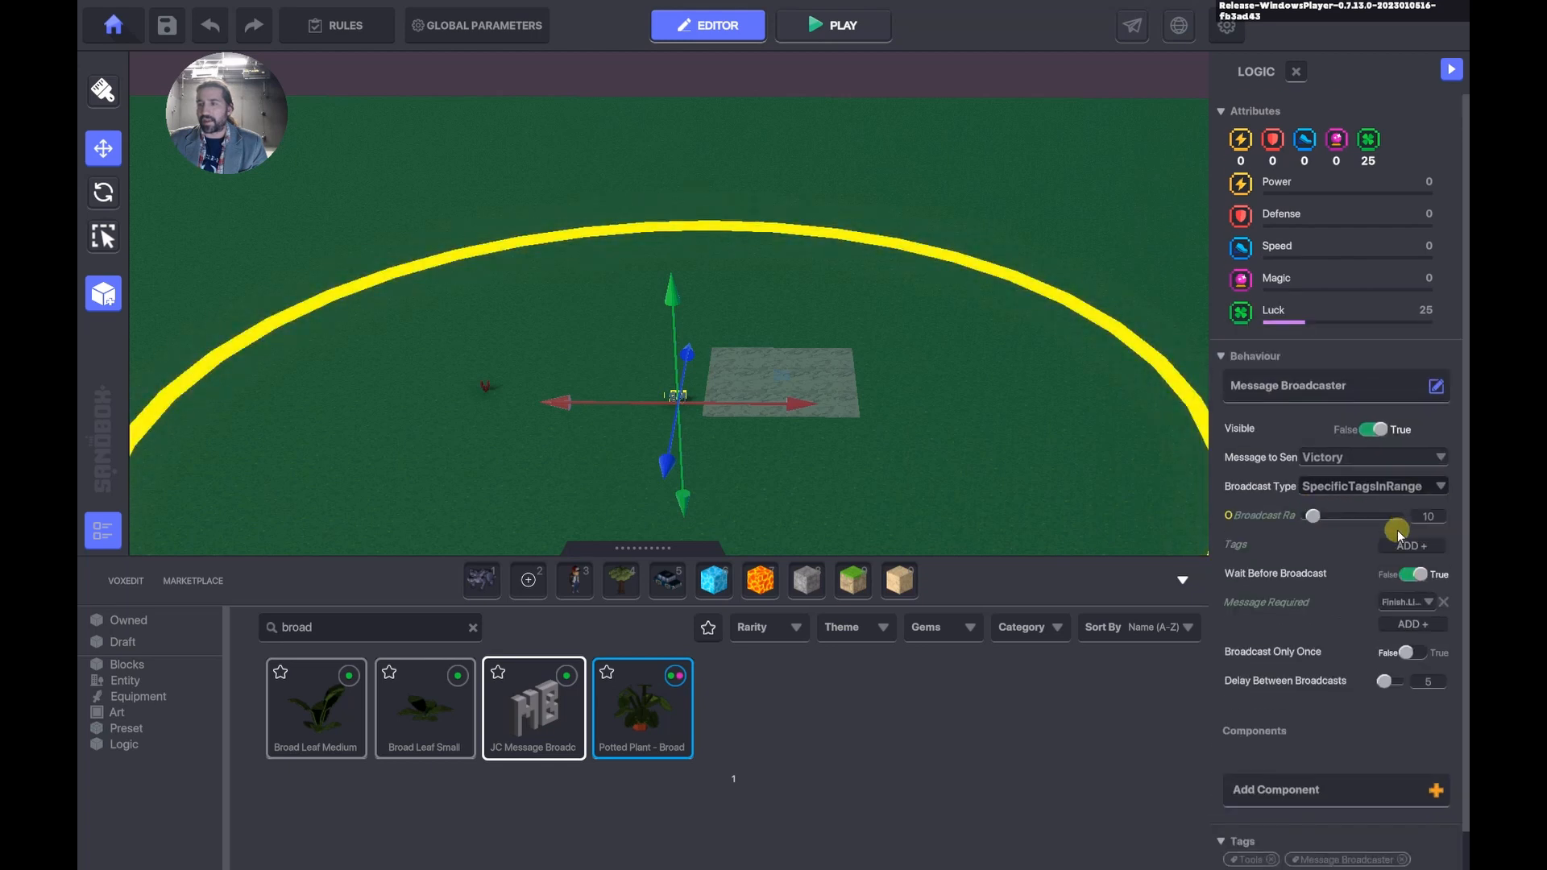
scroll(1326, 556, down, 1)
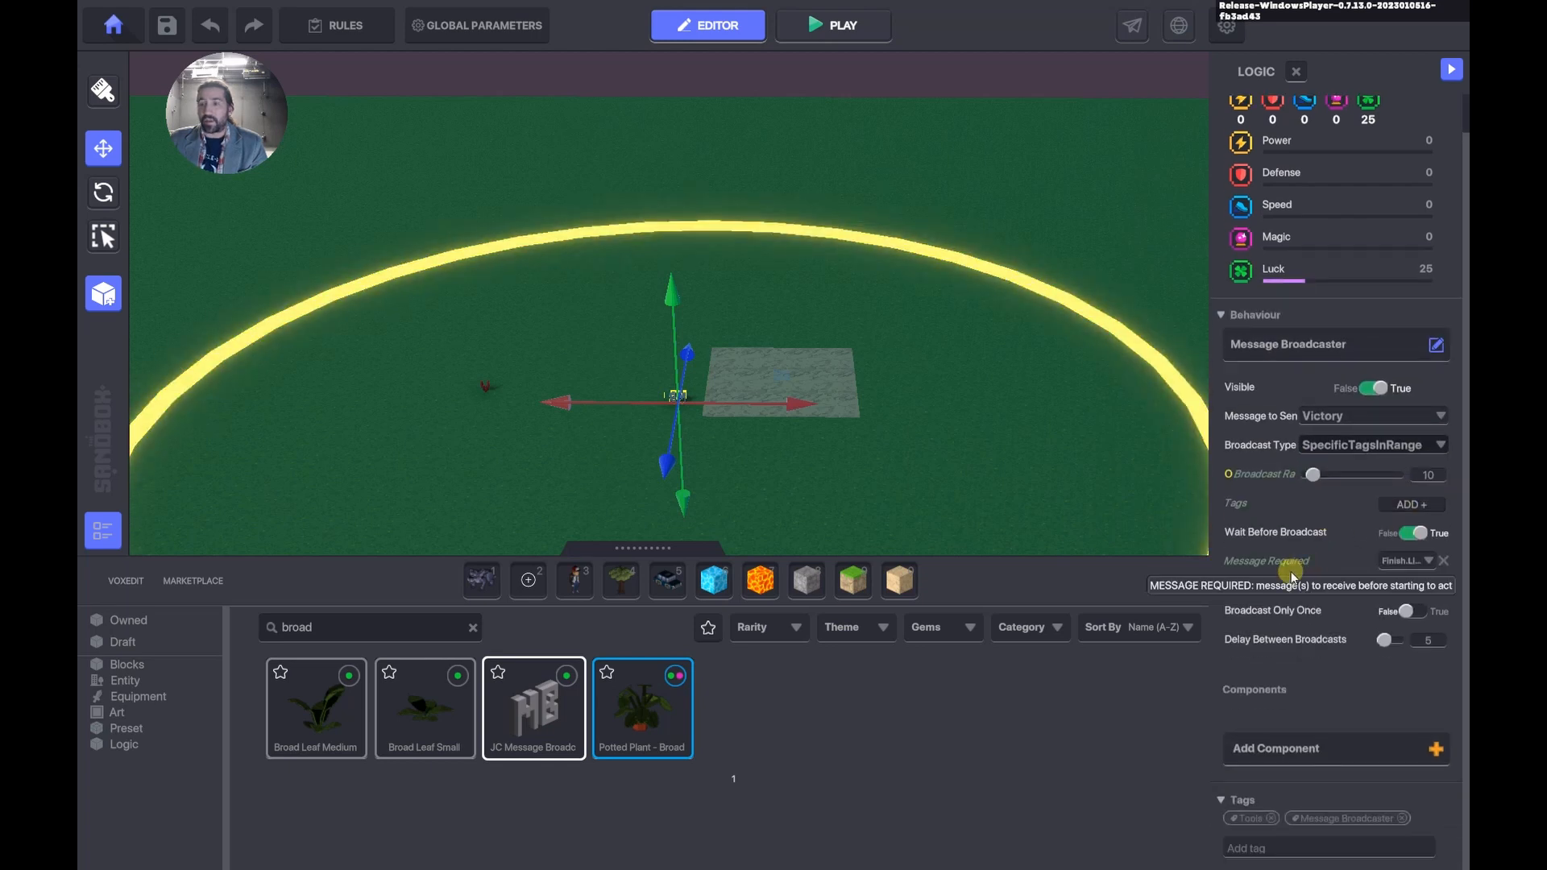
click(1405, 505)
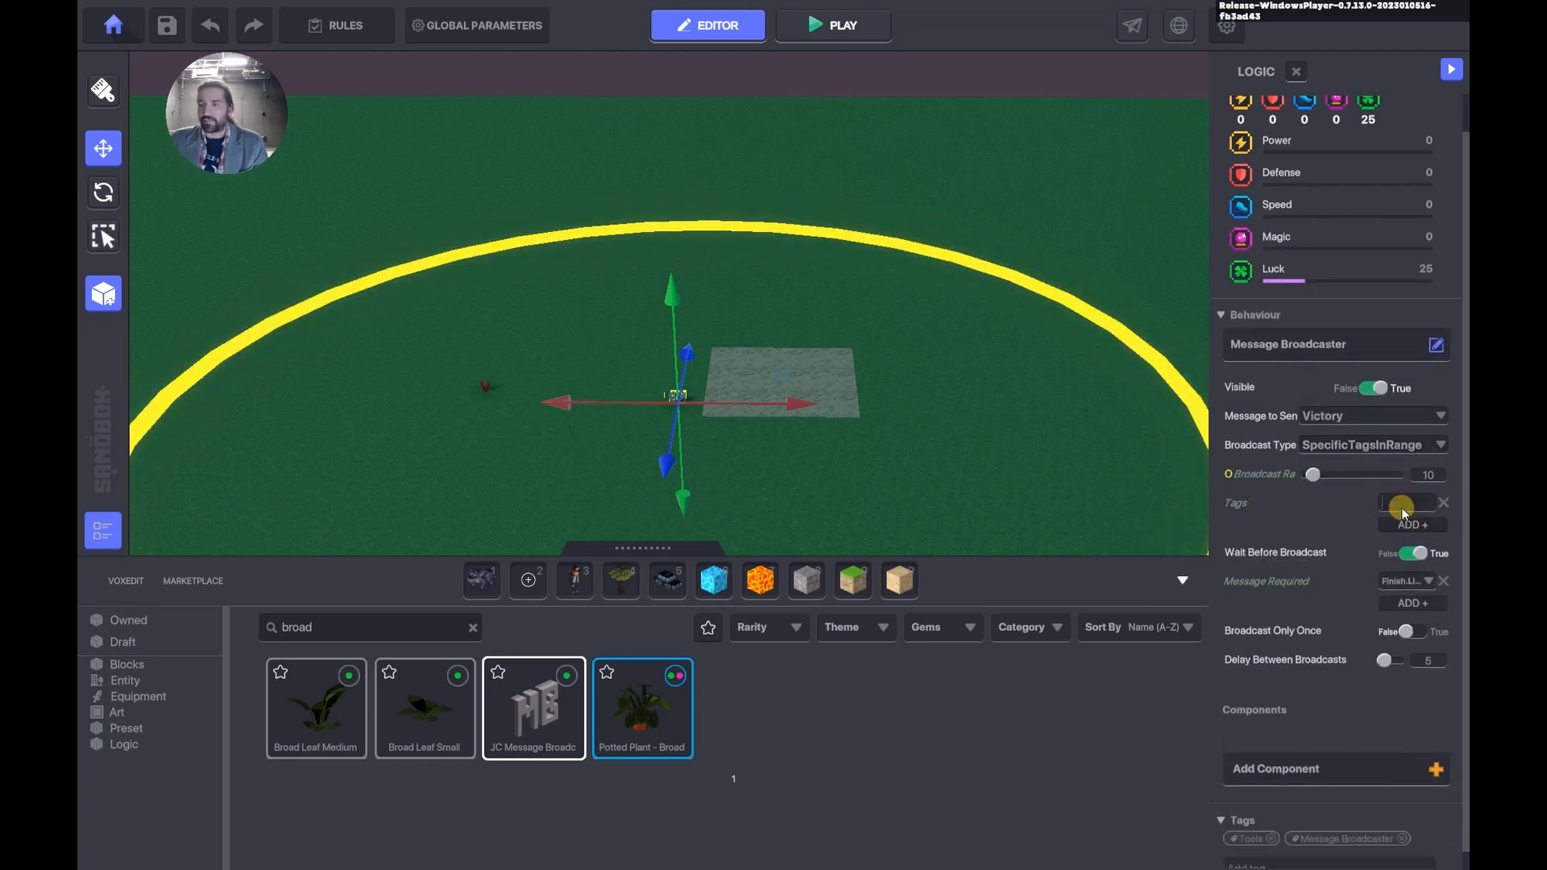
text(Vict)
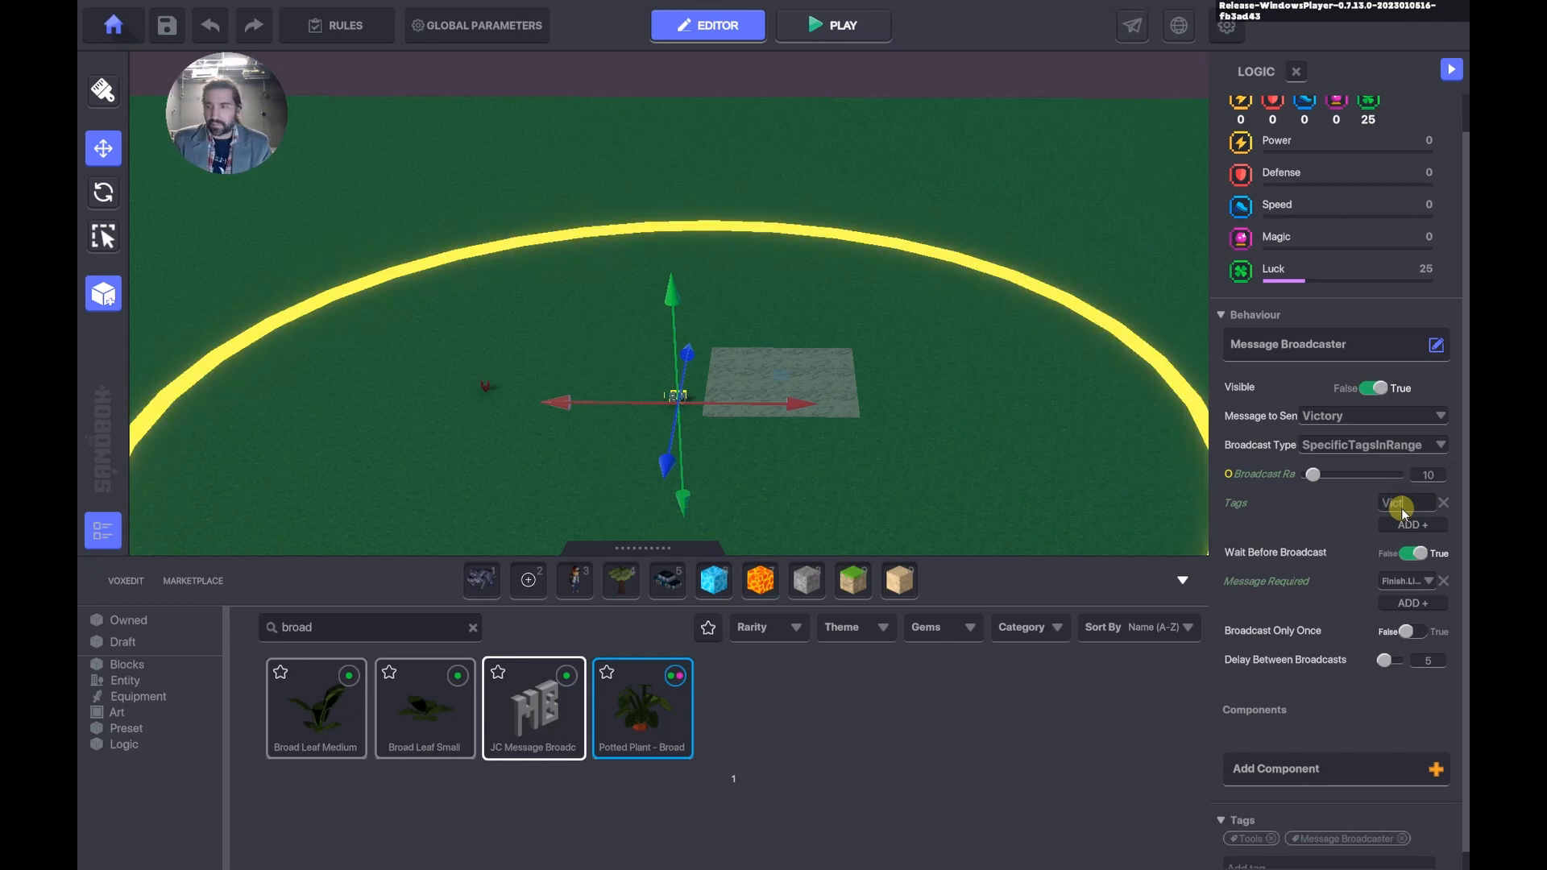
text(oryTag)
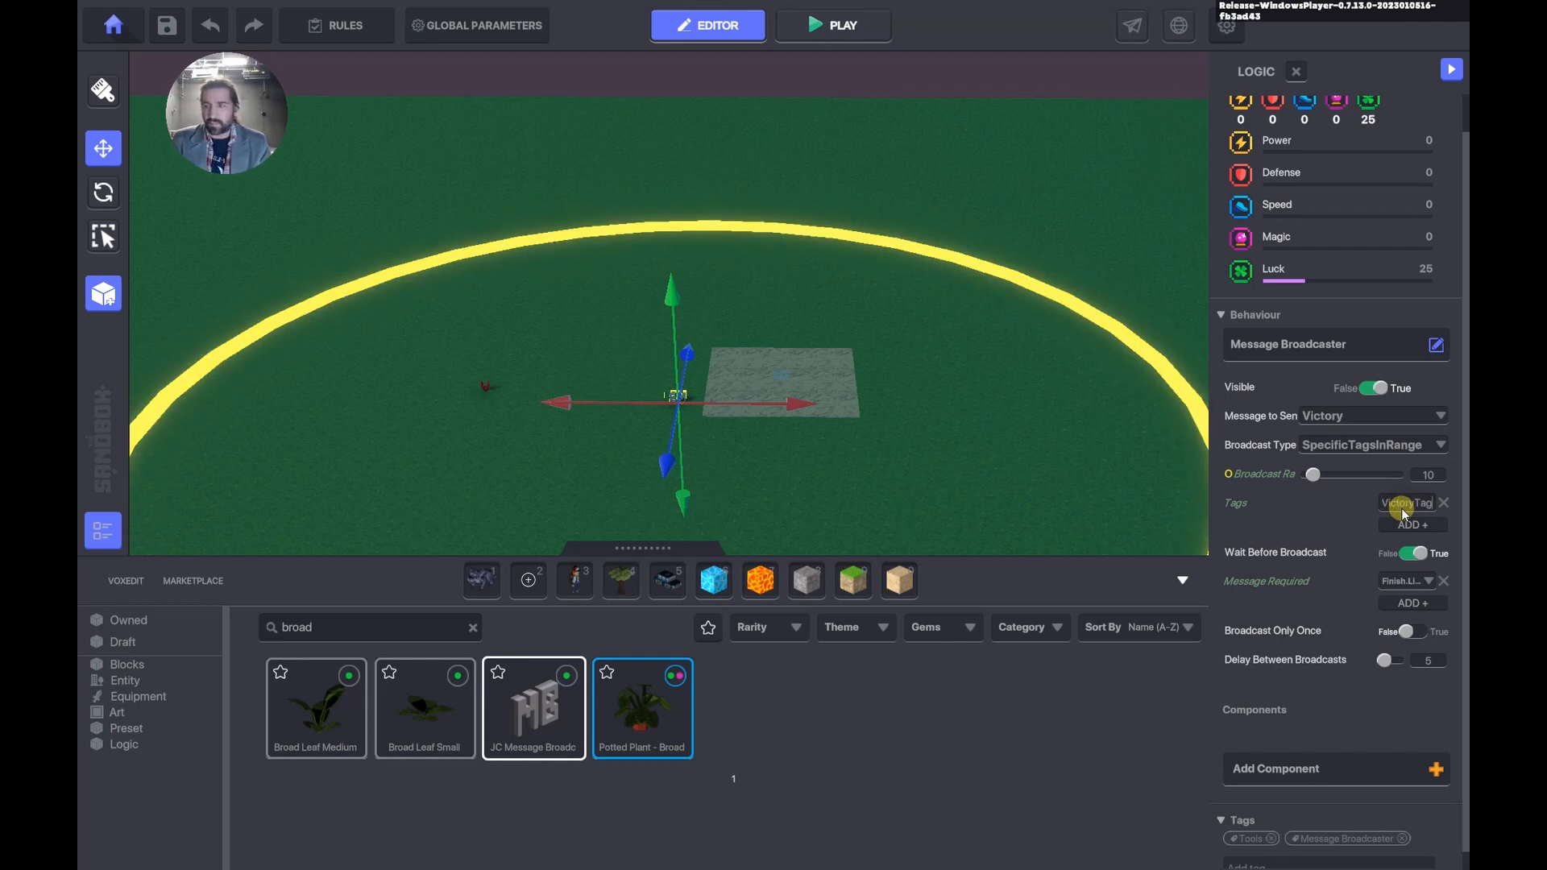
Add the tag VictoryTag to the Victory Component asset.
click(483, 389)
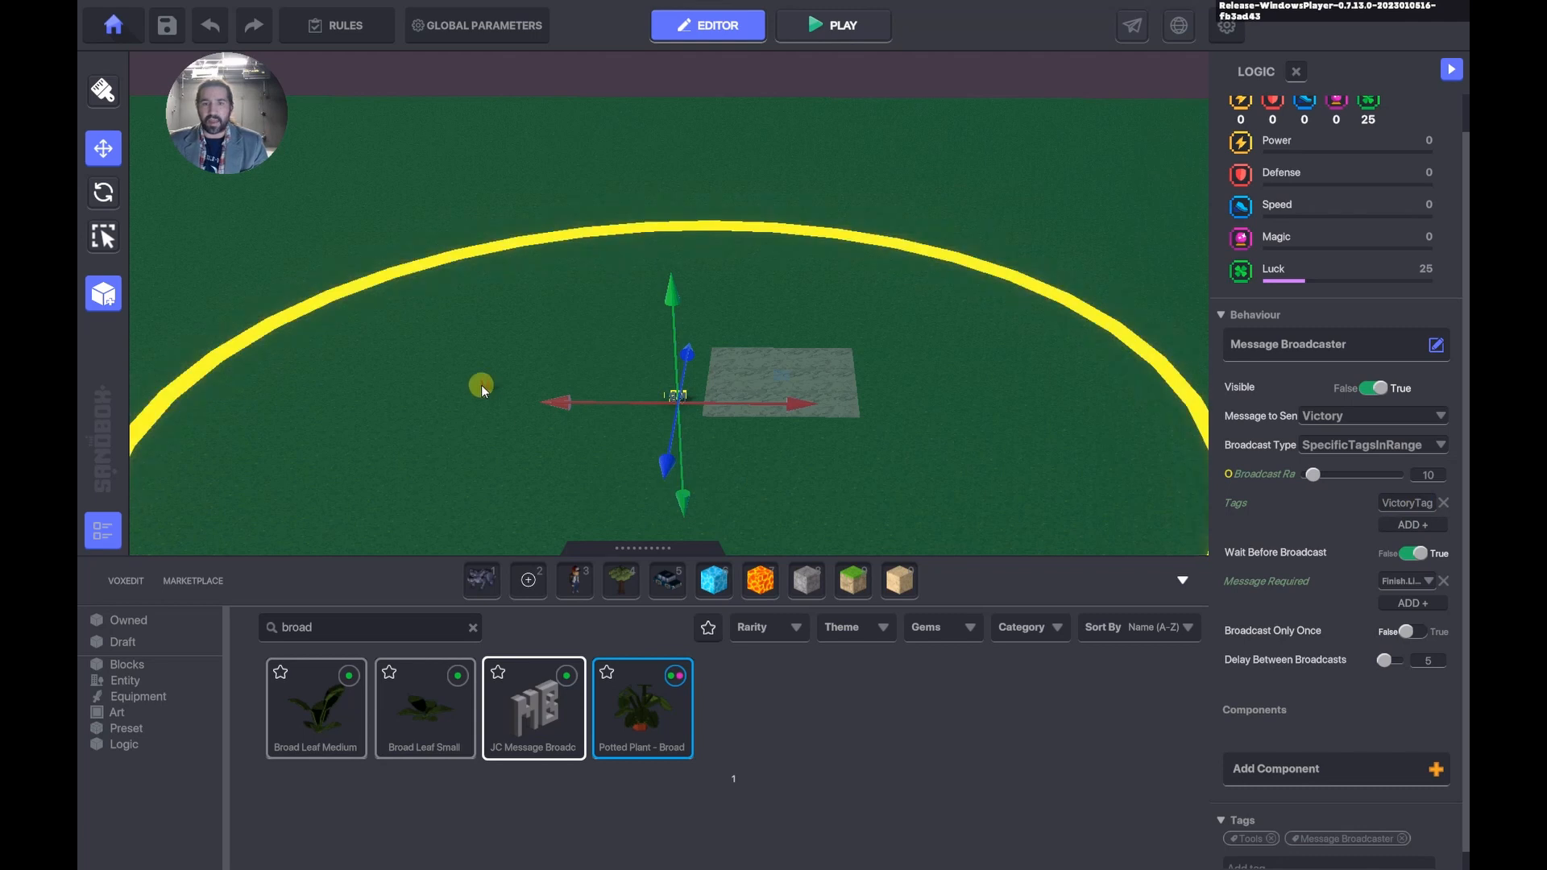
scroll(1281, 564, down, 3)
click(1284, 609)
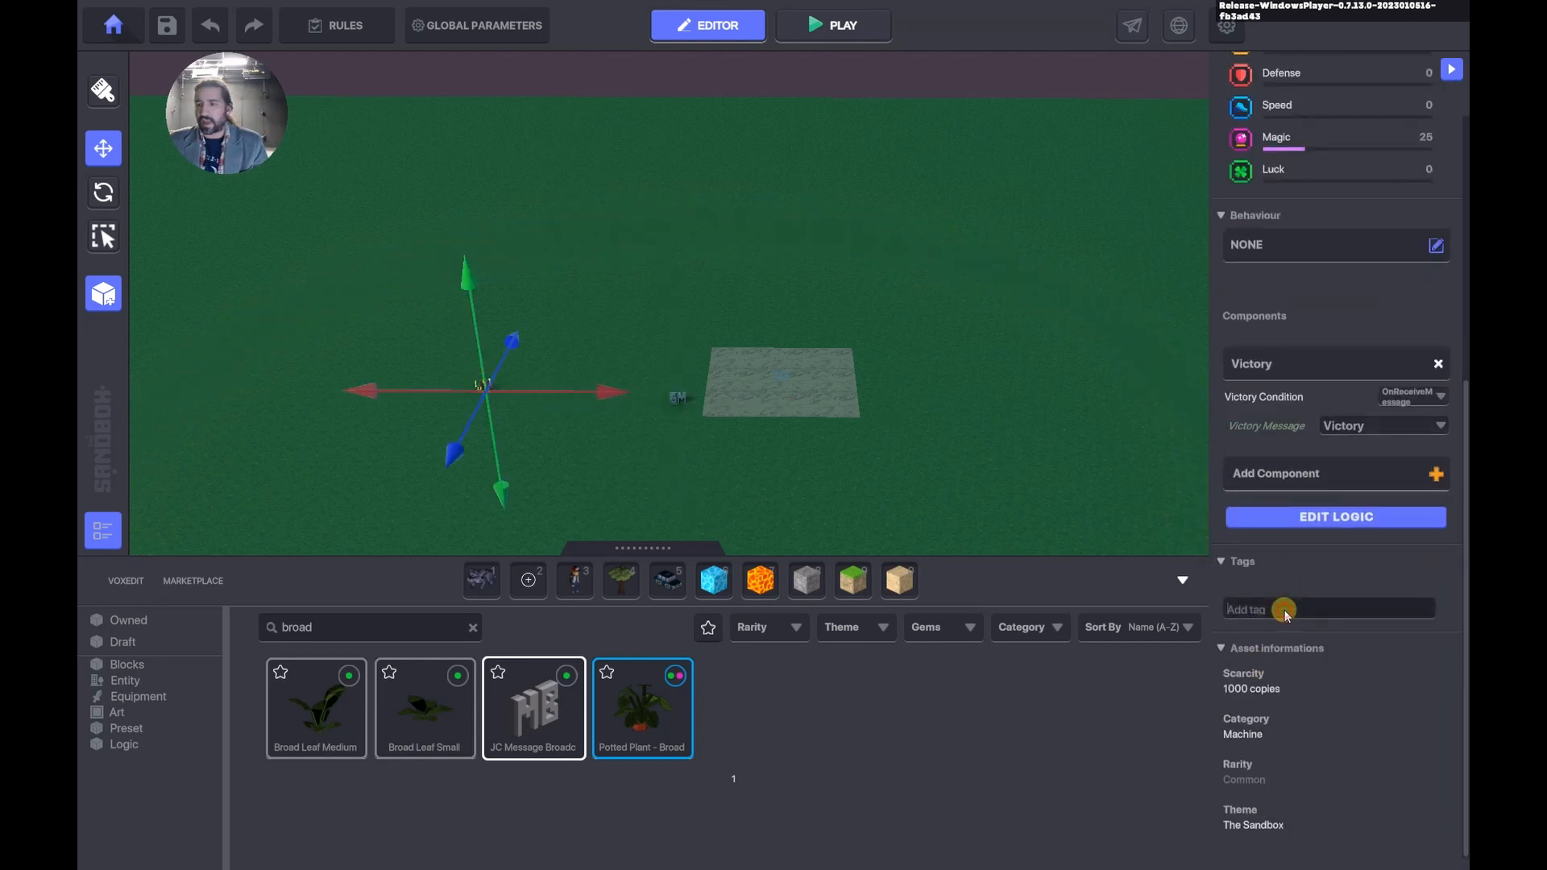
key(Return)
click(1312, 518)
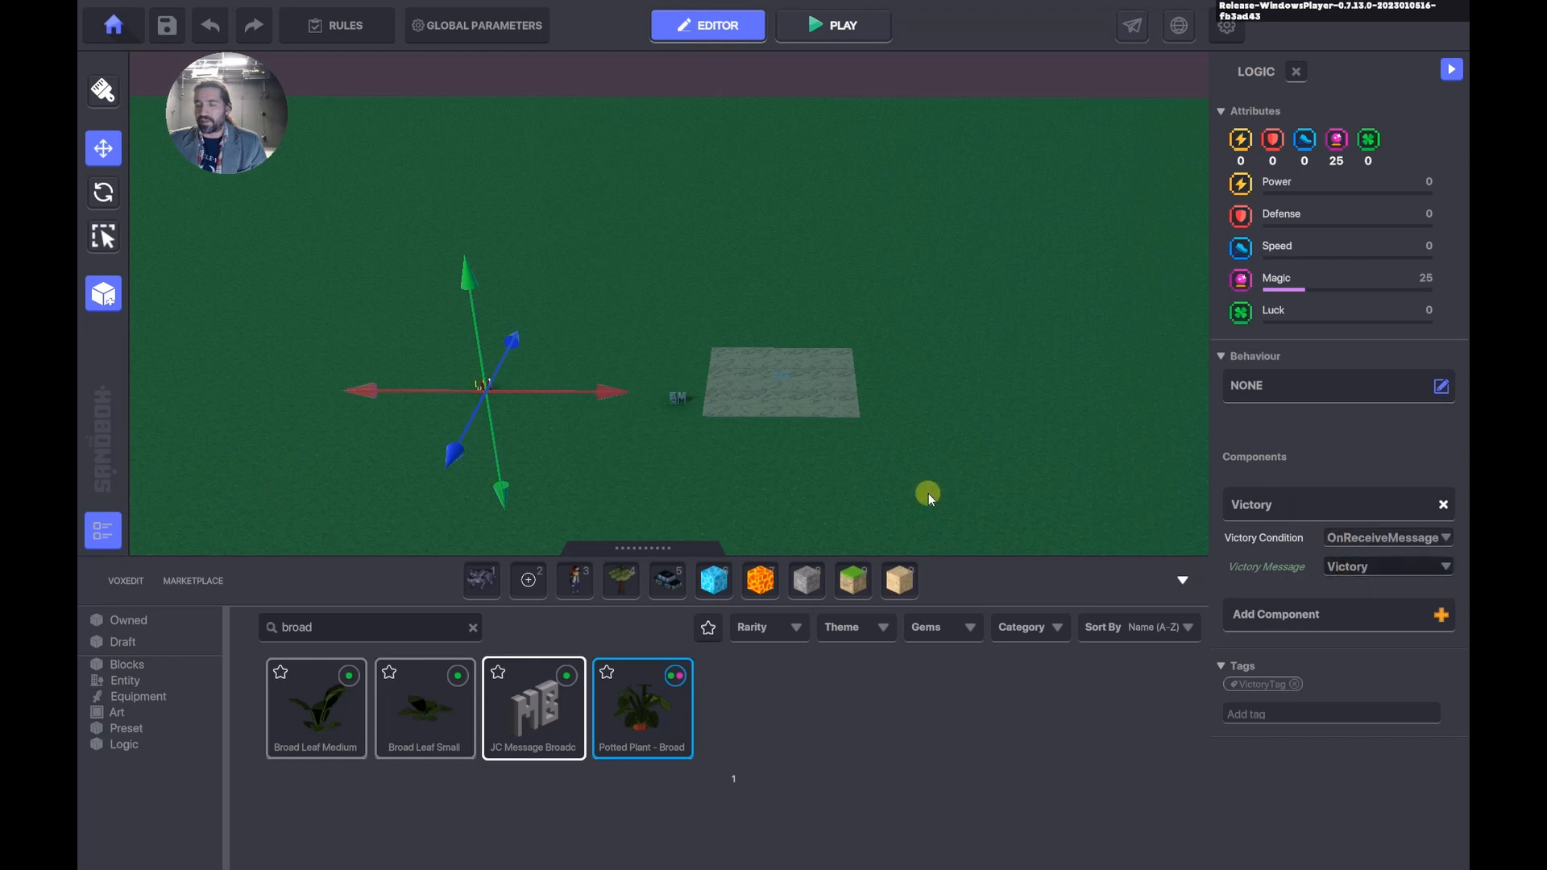
click(1300, 79)
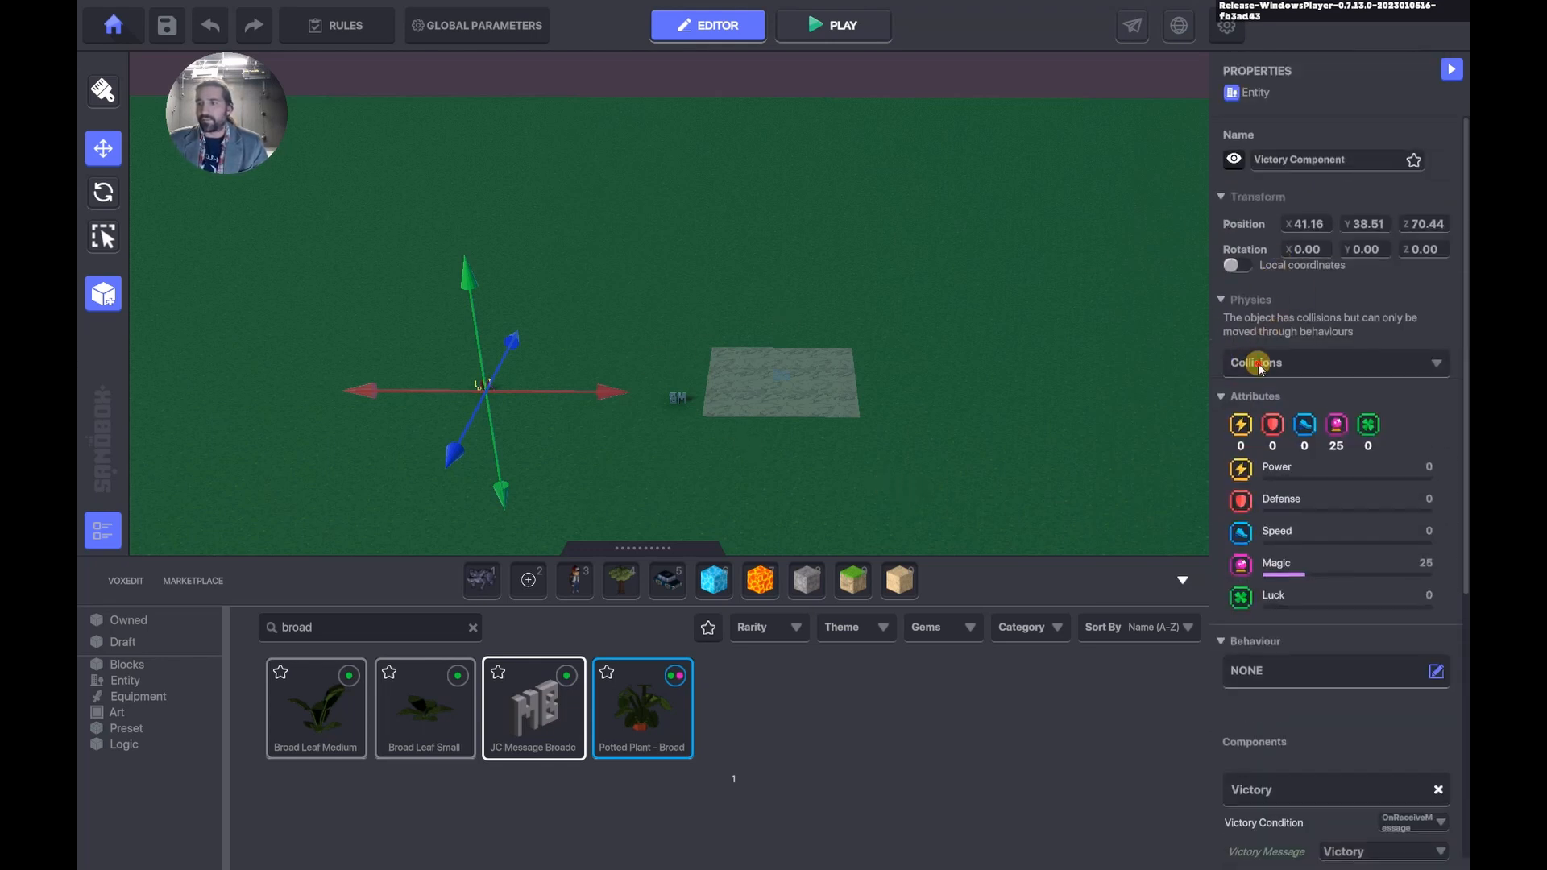
Set the Victory Component's physics to No Collisions, turn off its visibility, and deselect it.
click(1259, 364)
click(1257, 431)
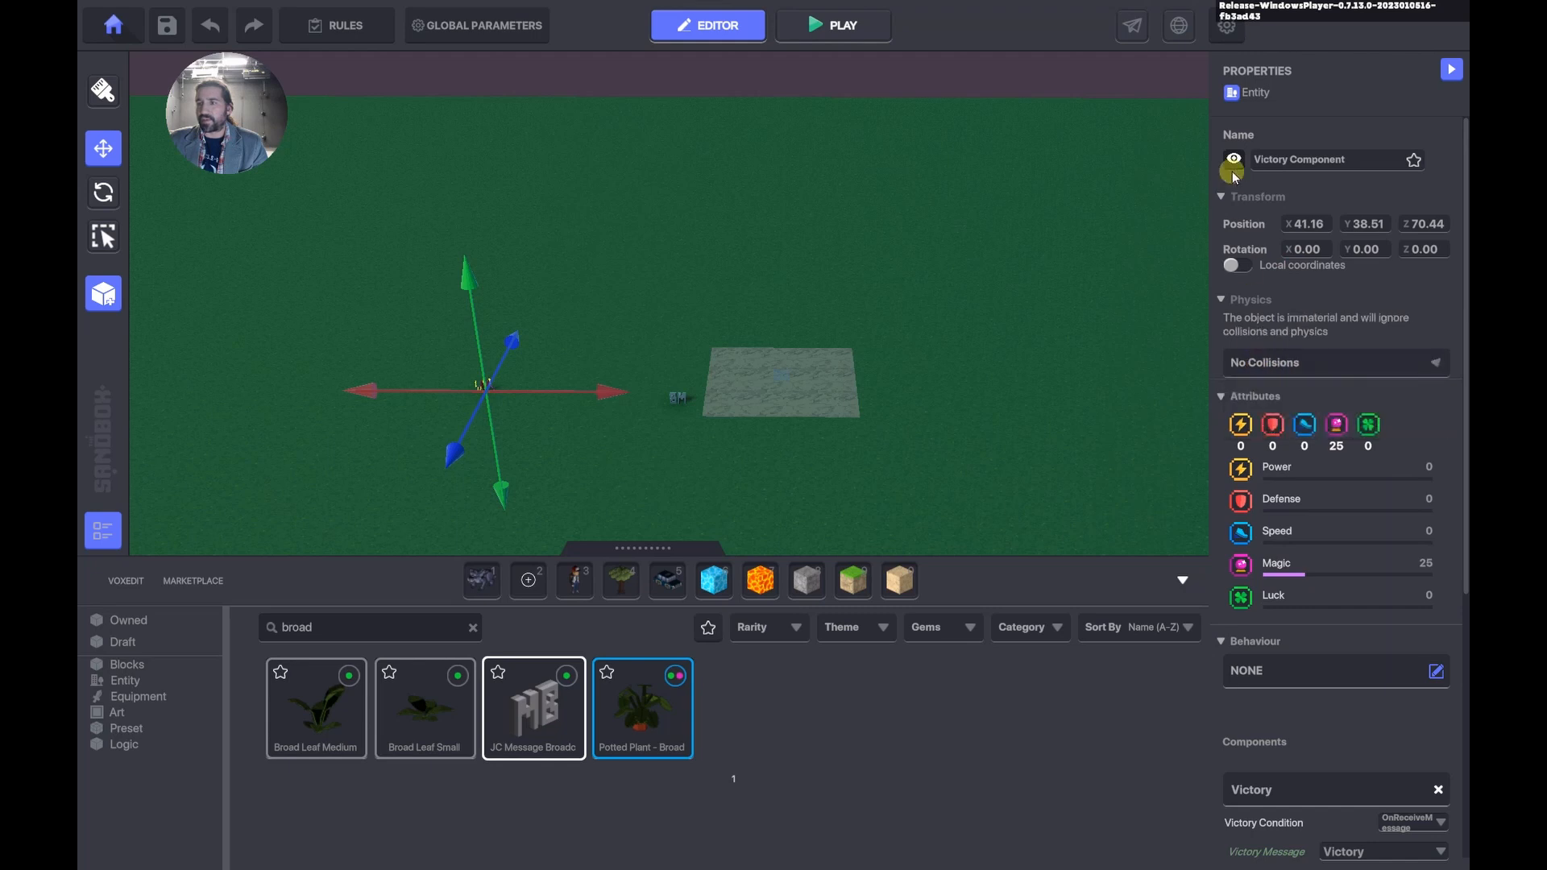
click(641, 285)
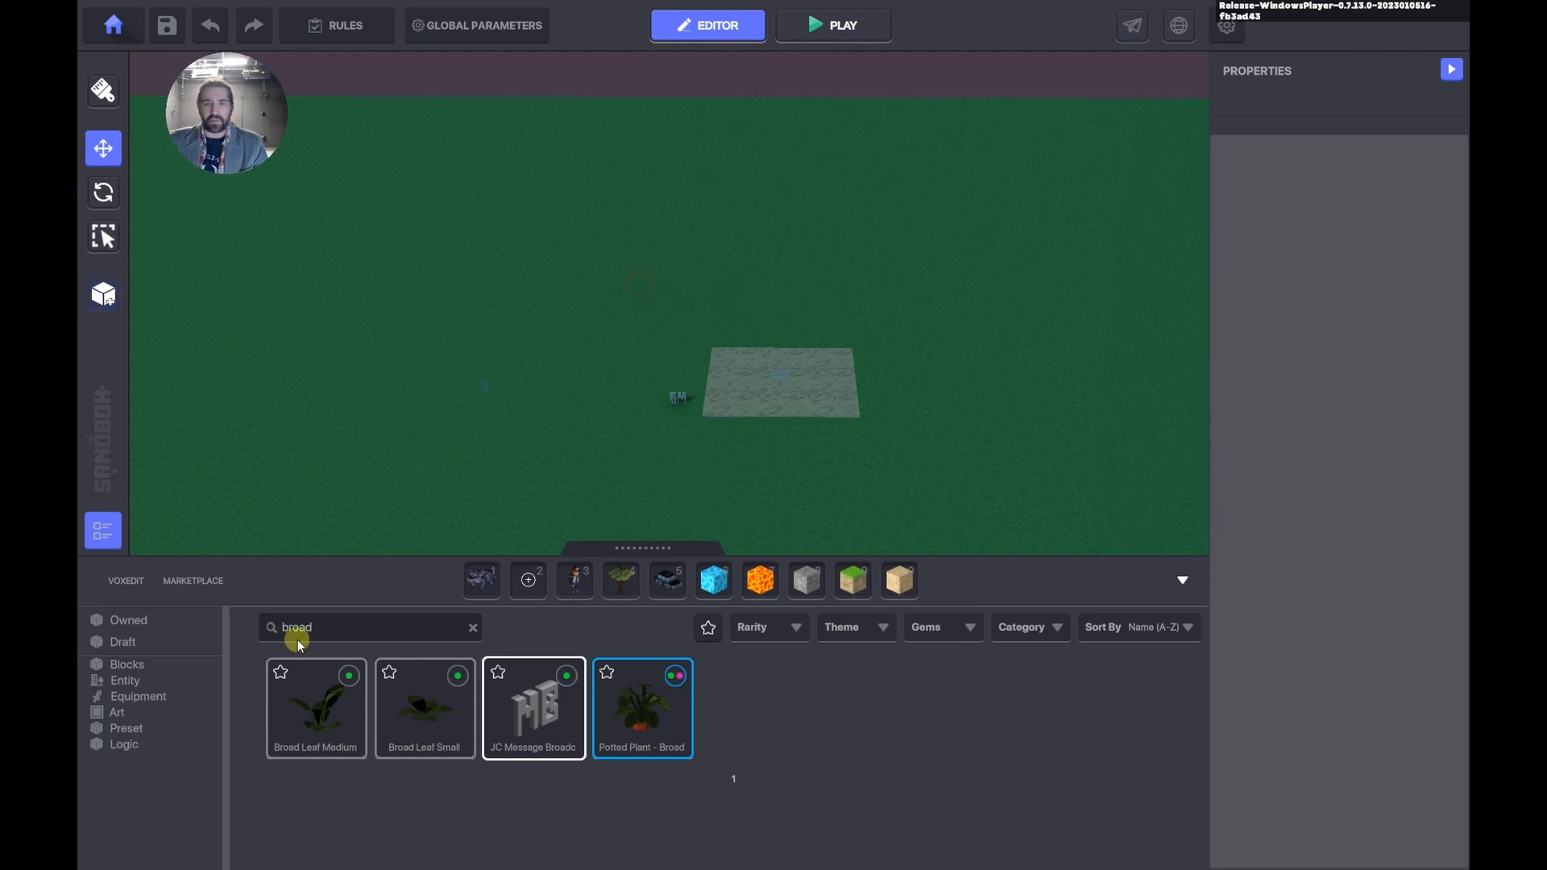
Search the asset library for "Def", place a Defeat Component on the grass near the Victory Component, and select it.
key(BackSpace)
key(BackSpace)
key(BackSpace)
key(BackSpace)
key(BackSpace)
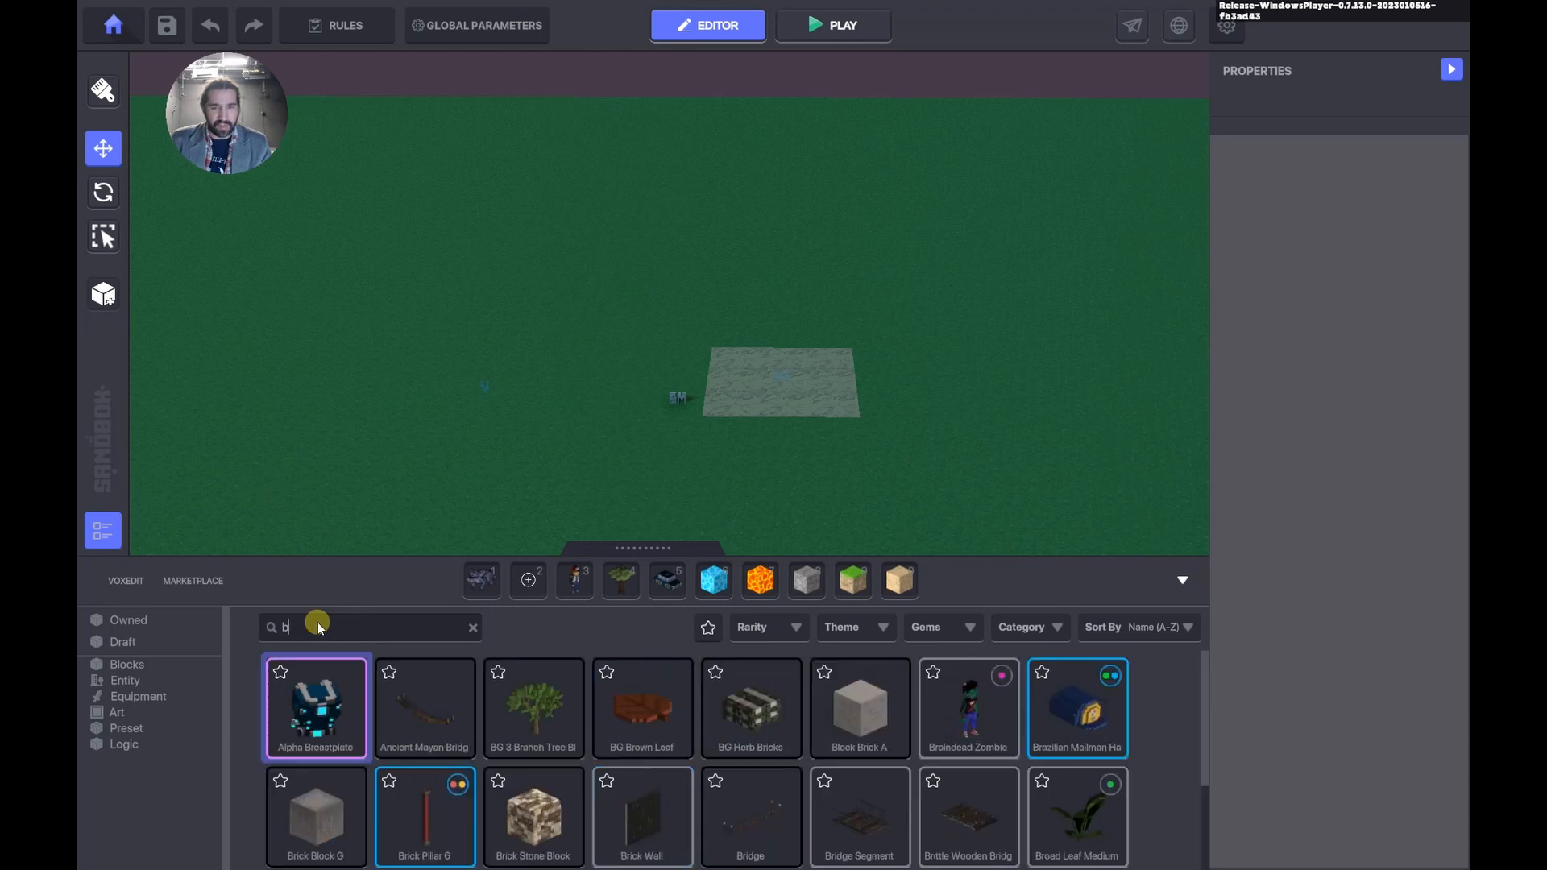
text(Def)
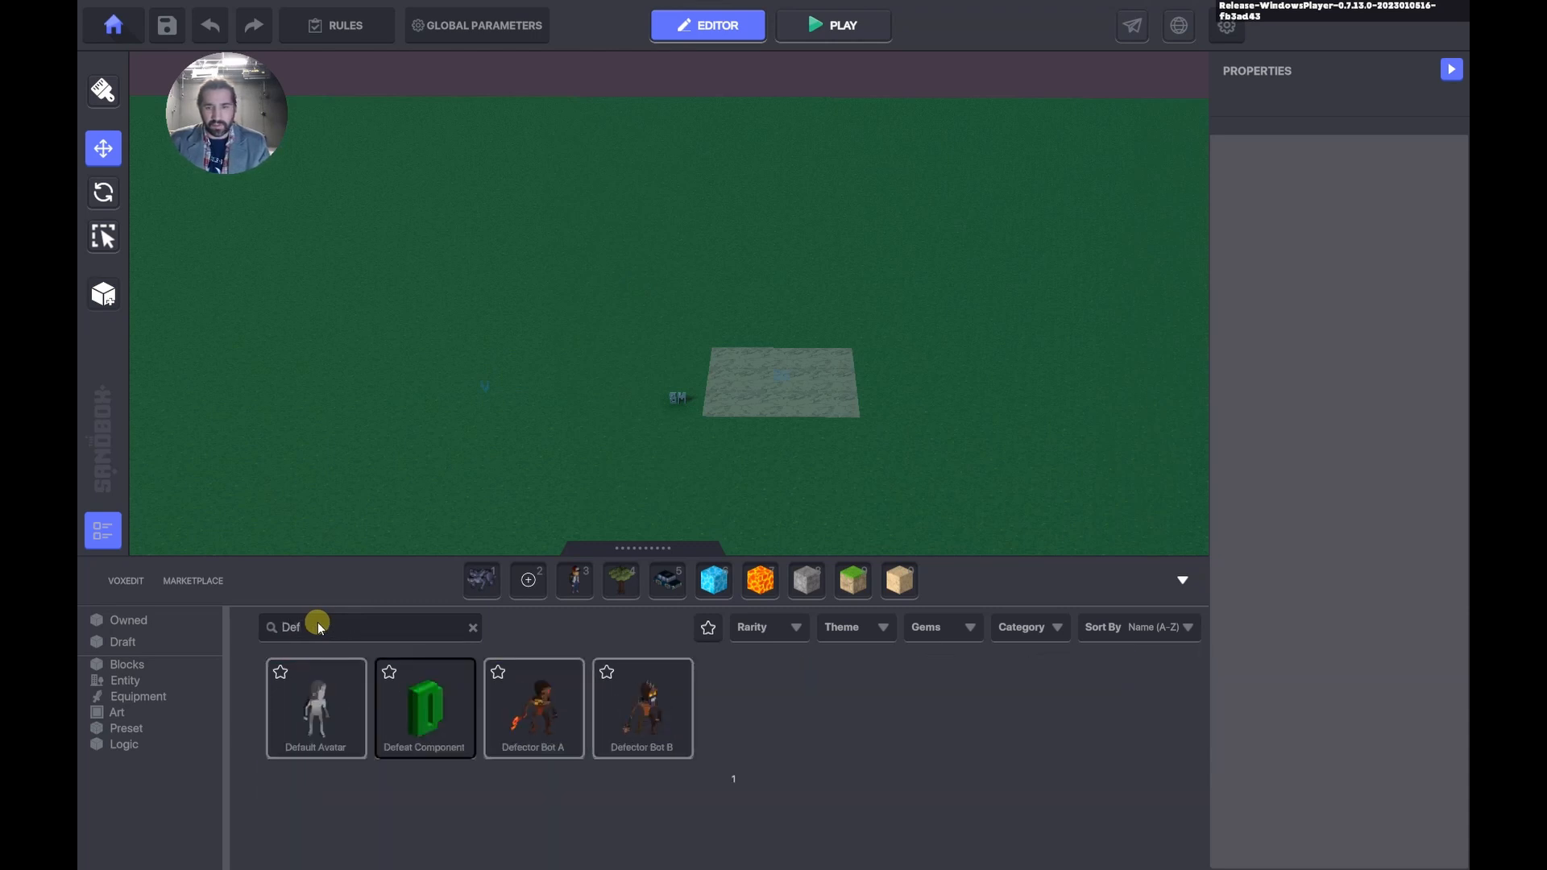
click(421, 713)
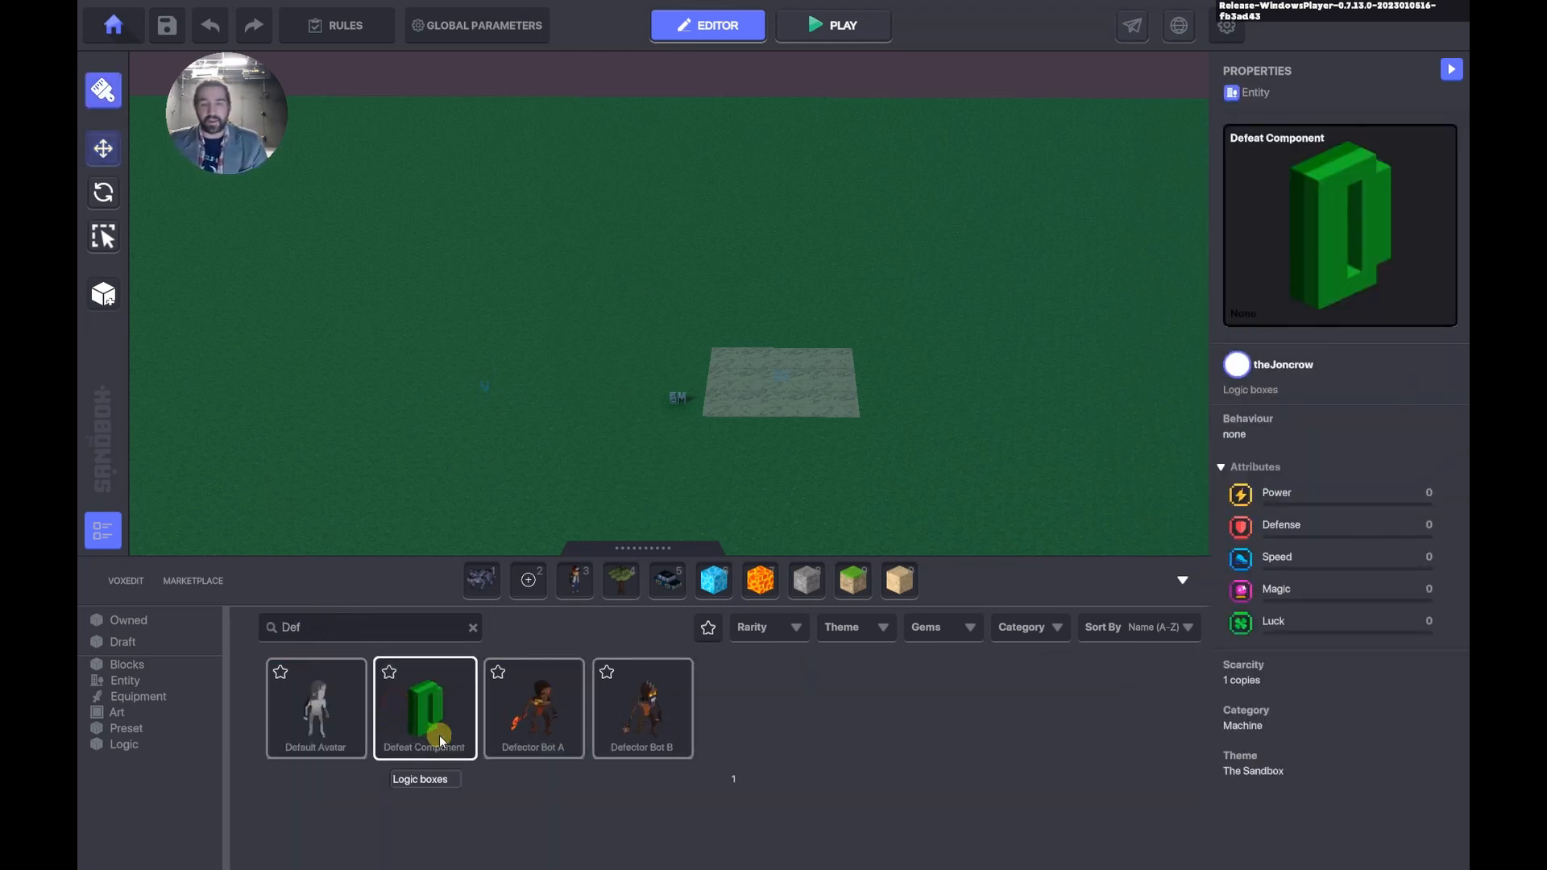
click(533, 397)
click(105, 148)
click(589, 409)
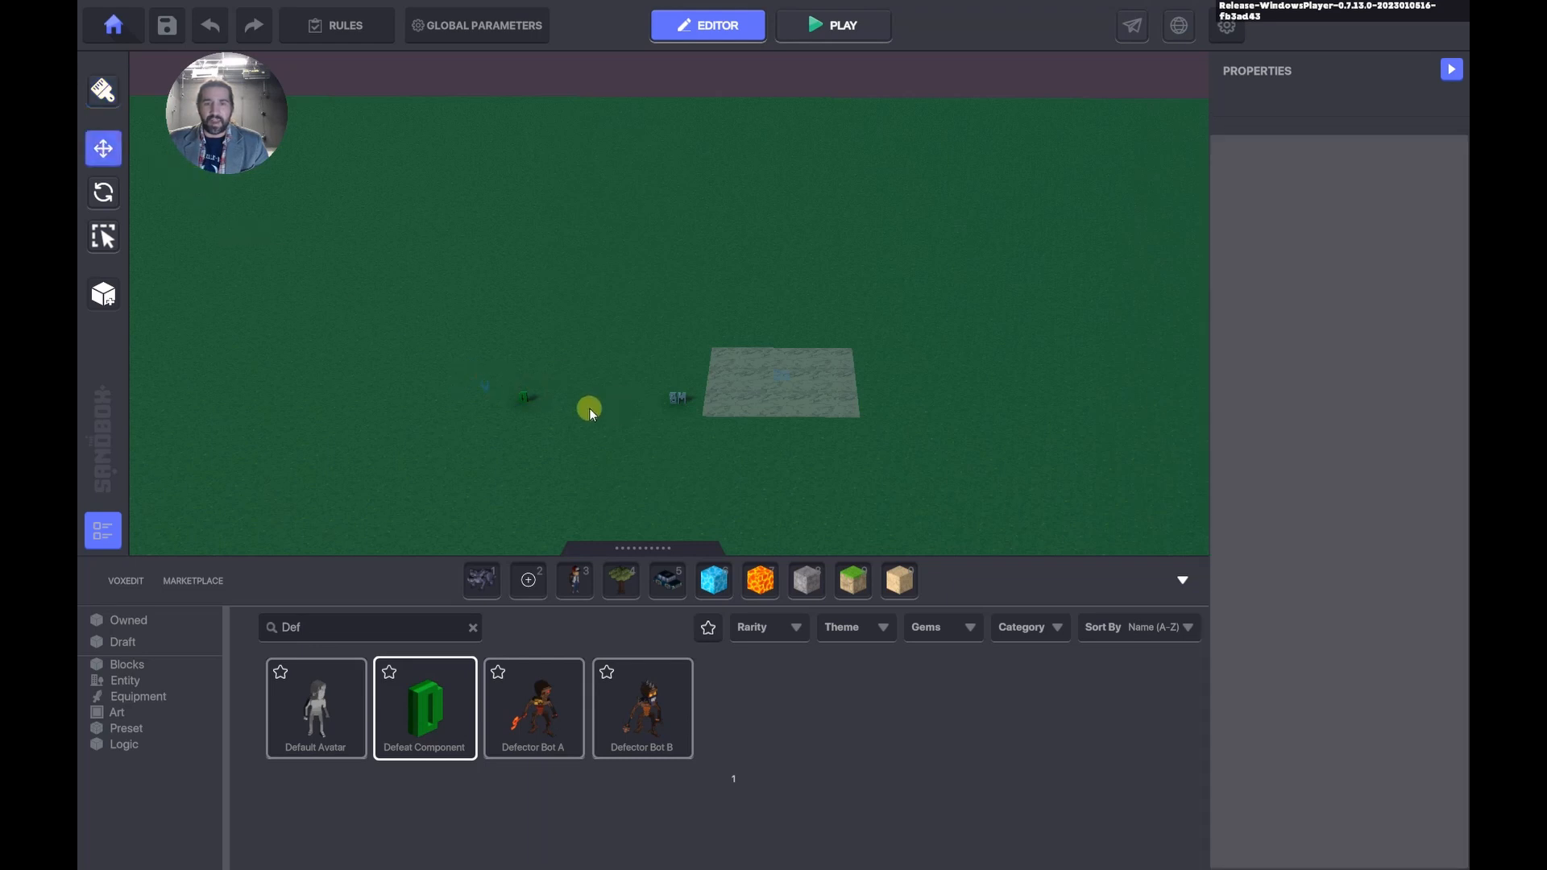
click(528, 400)
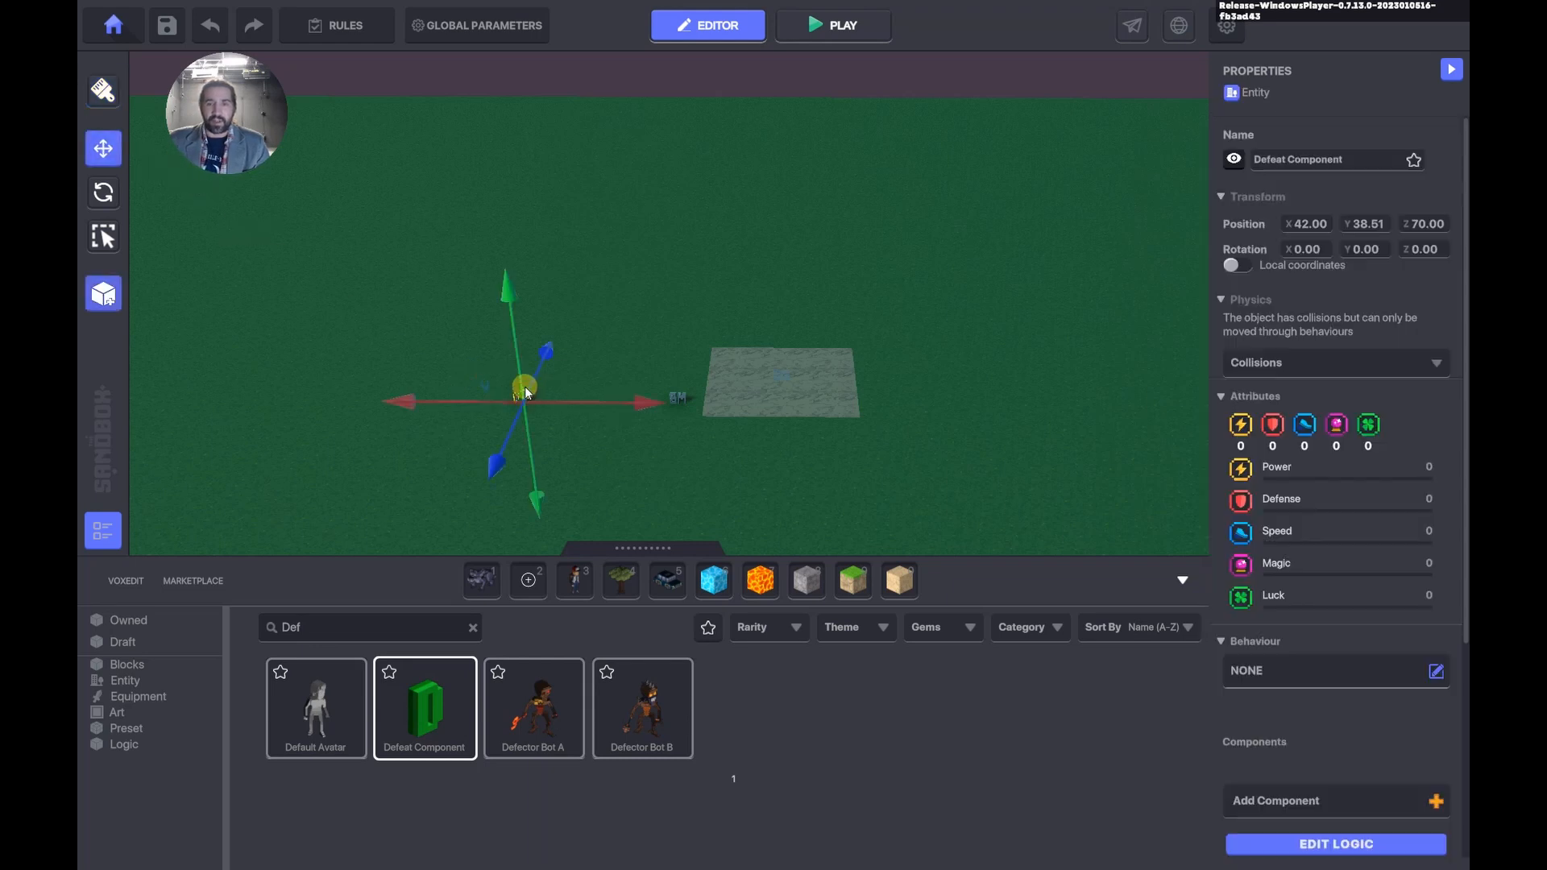
Set the Defeat Component's physics to No Collisions and add the Defeat logic component to it.
click(1245, 363)
click(1247, 408)
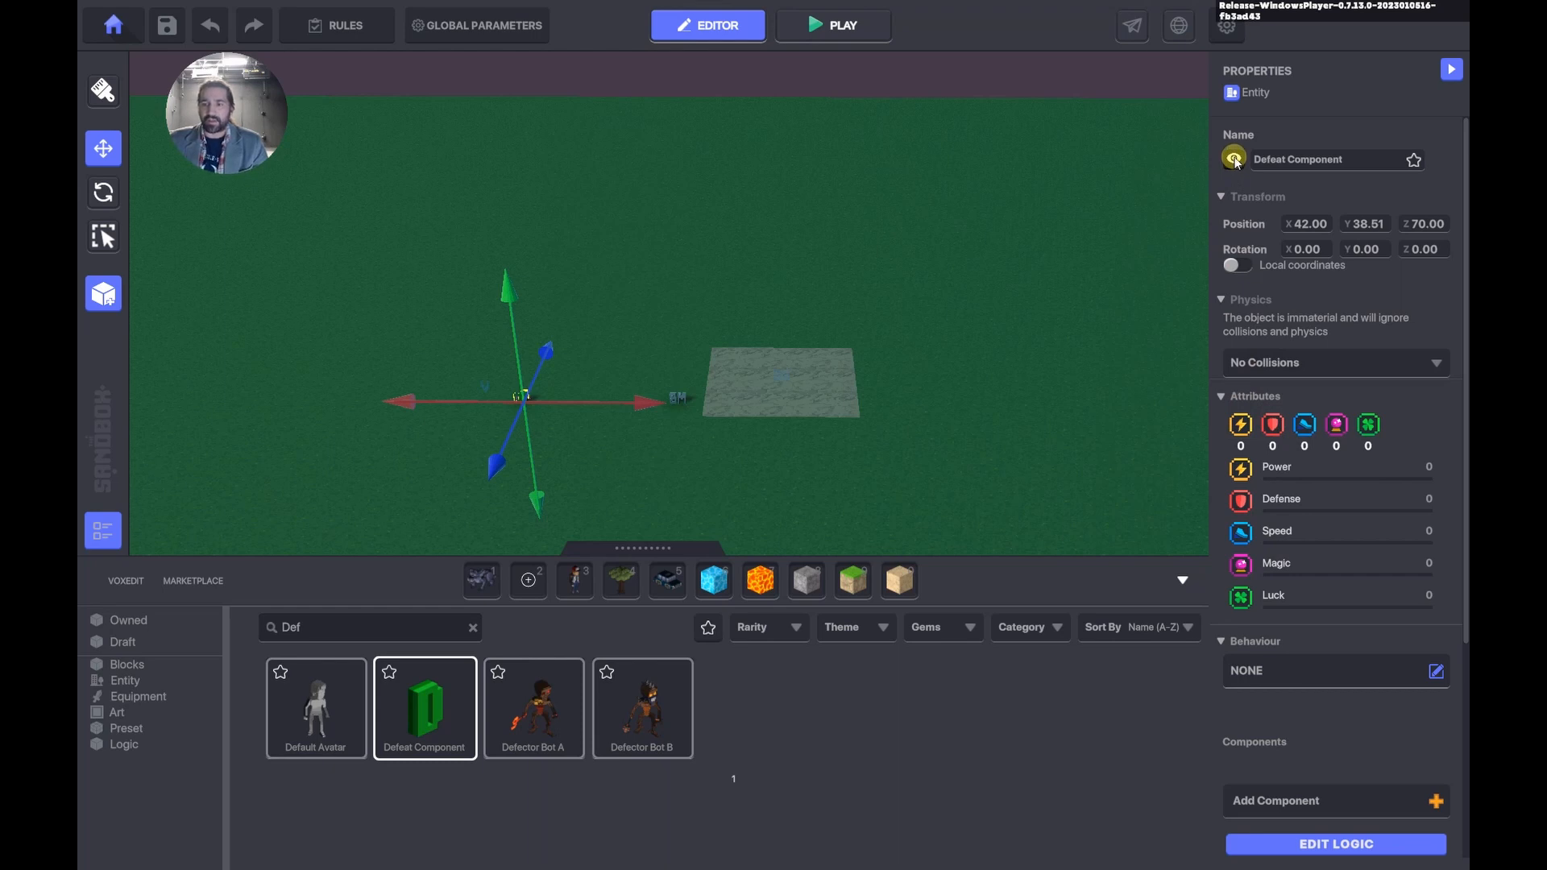
scroll(1347, 676, down, 2)
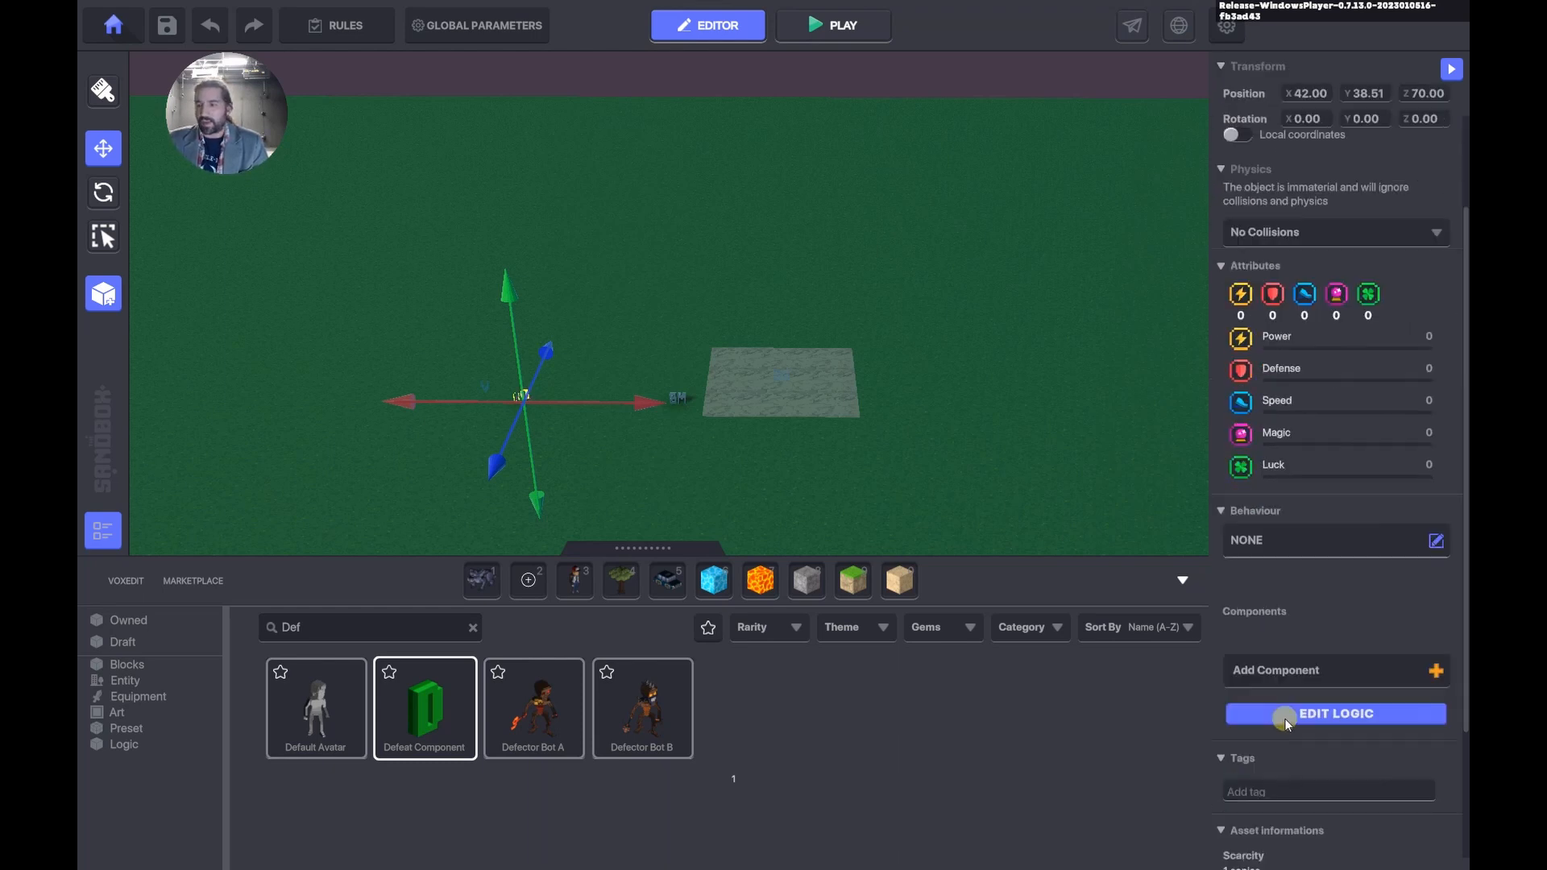
click(1278, 667)
click(816, 376)
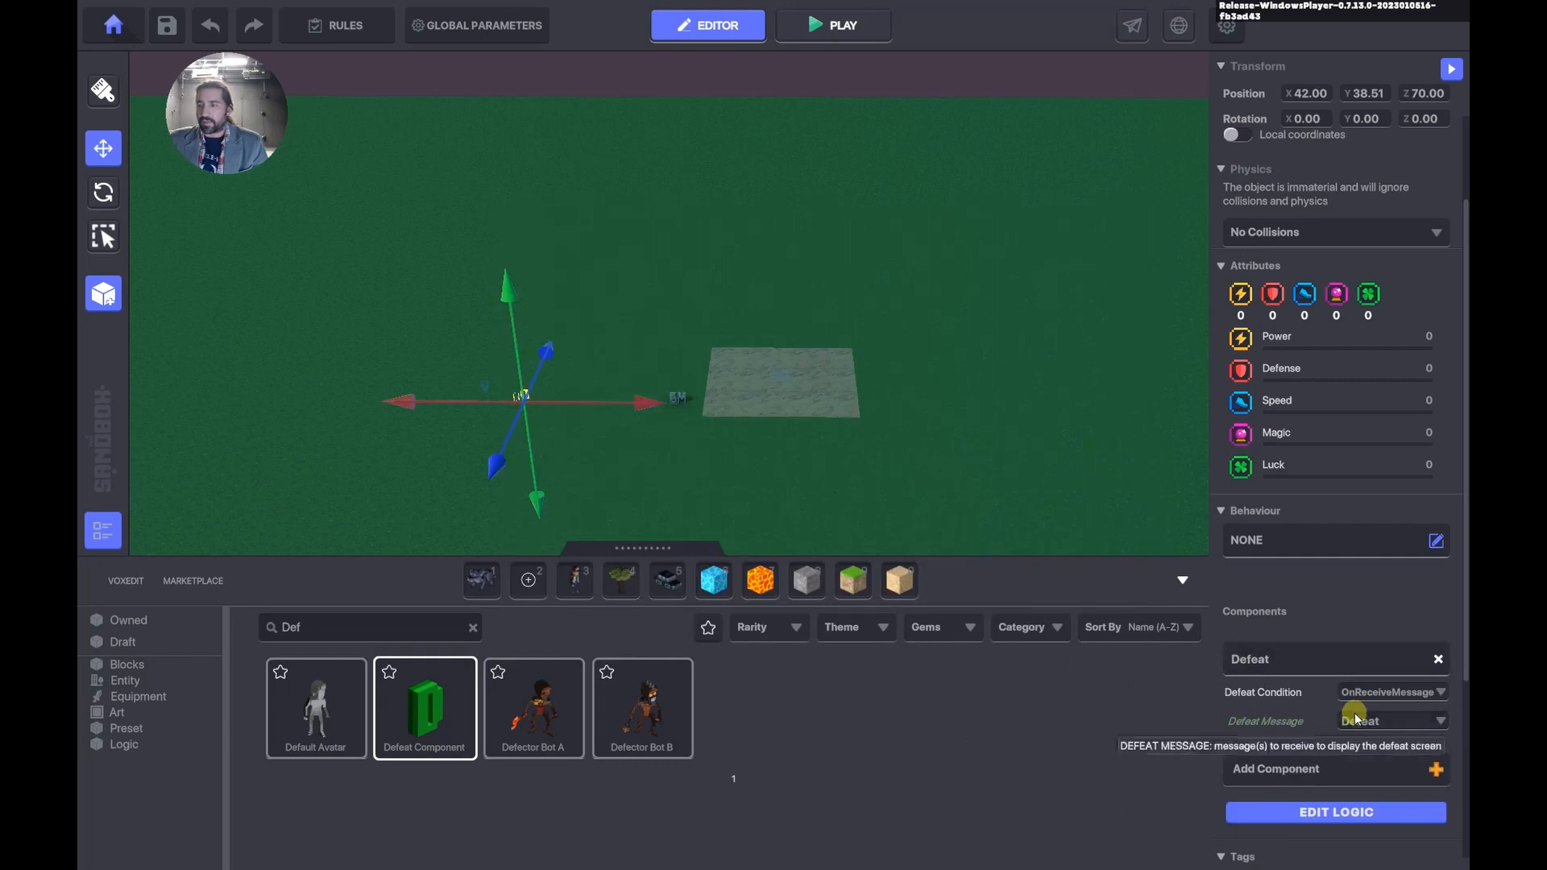
Add the tag DefeatTag to the Defeat Component's logic and deselect the component.
click(1290, 812)
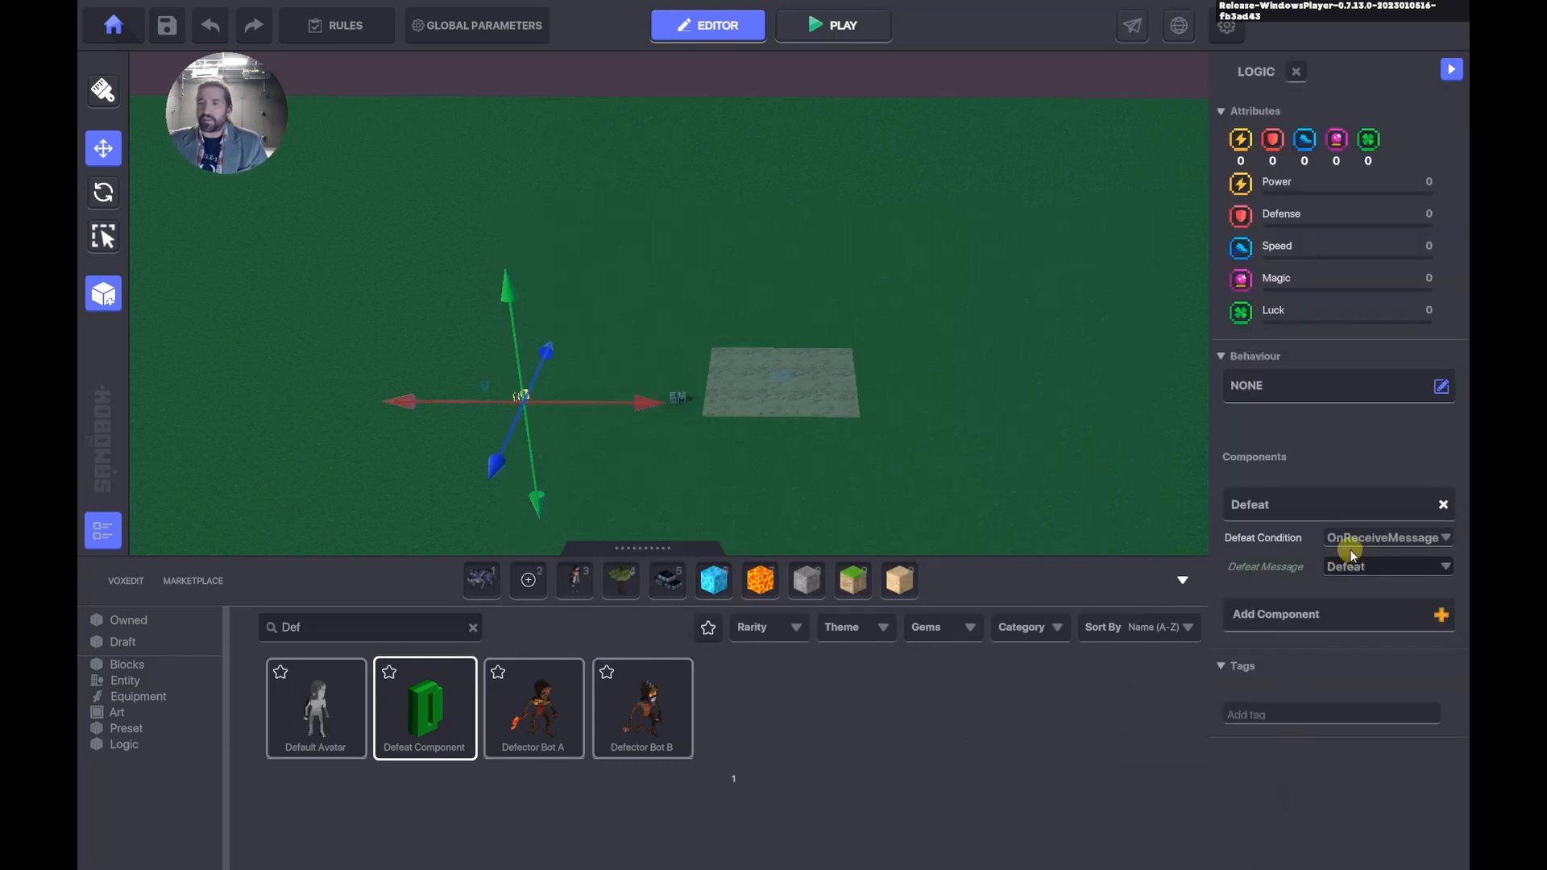
click(1289, 713)
text(Def)
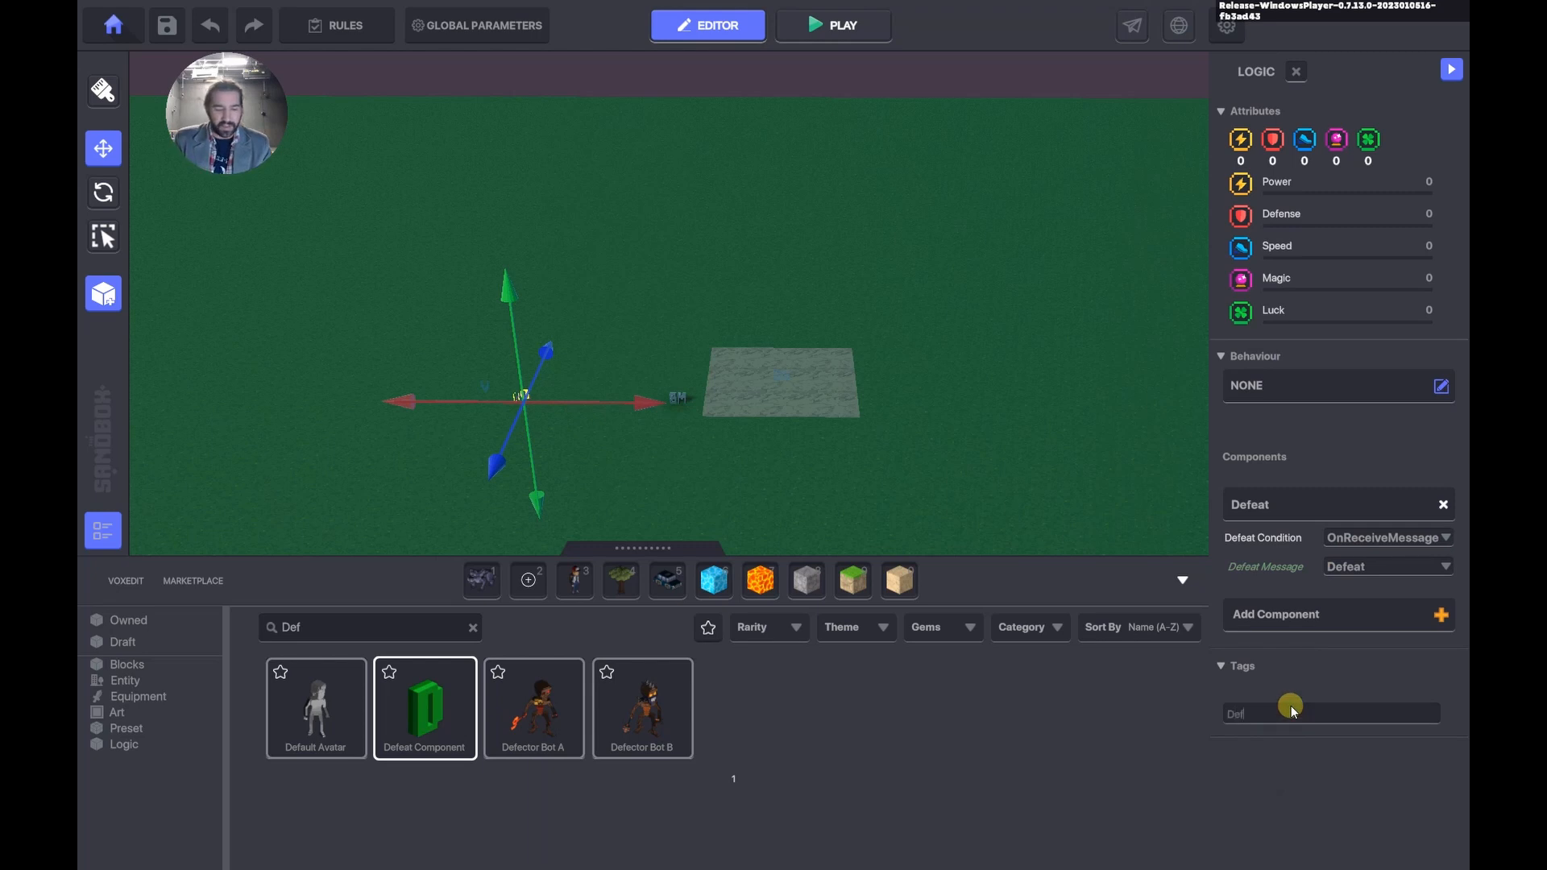
text(eatTag)
key(Return)
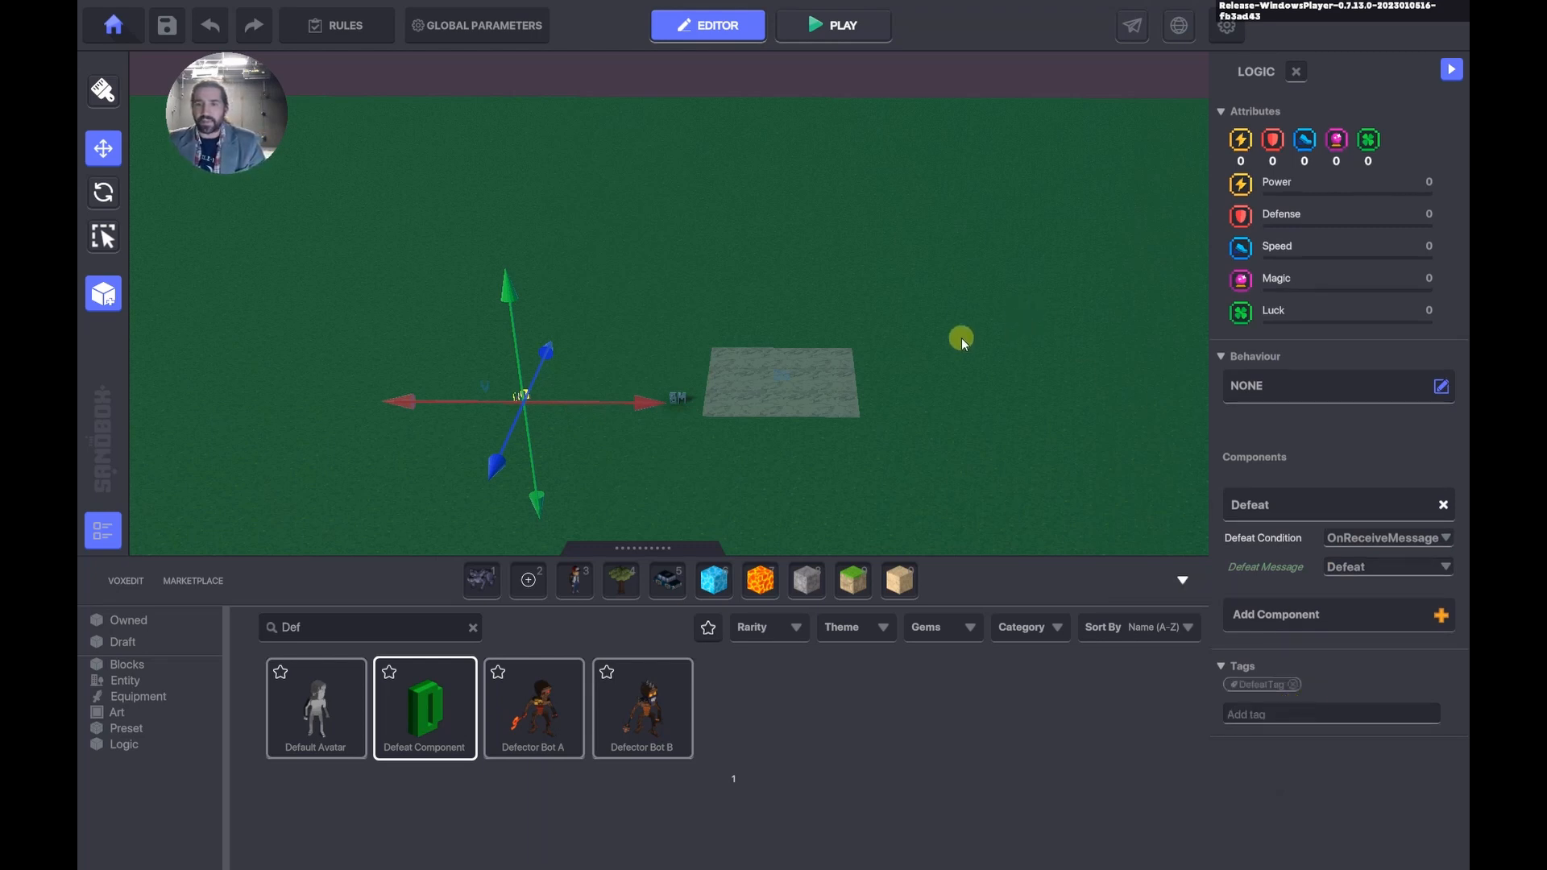
drag(559, 441, 462, 380)
click(596, 347)
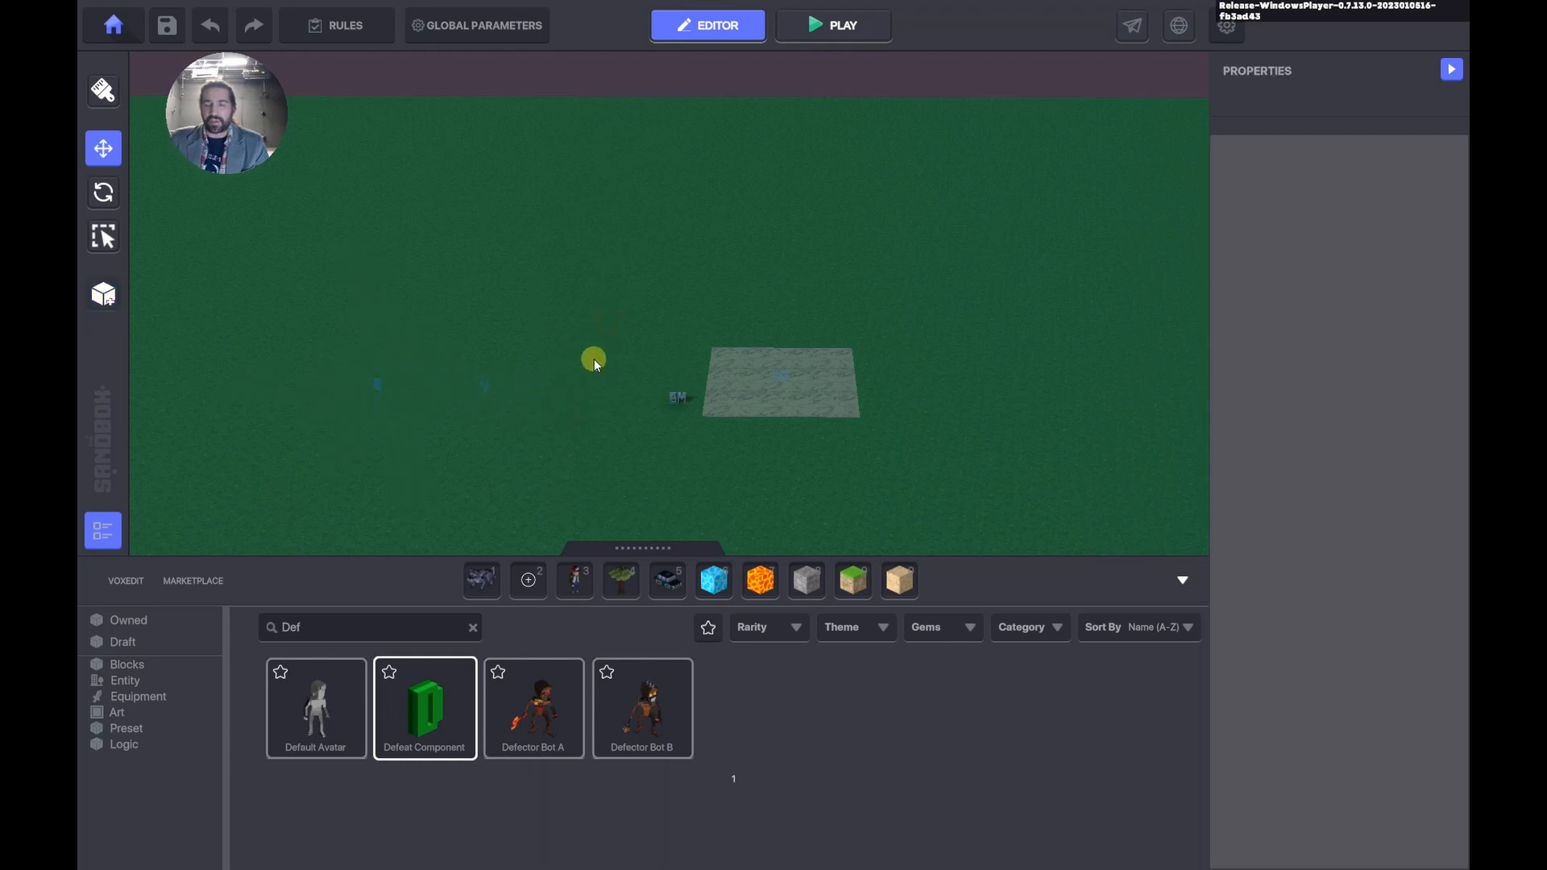
Review the PARKOUR quest's rules, including its timer goal, the quest completion options and the message sent after completion.
click(778, 376)
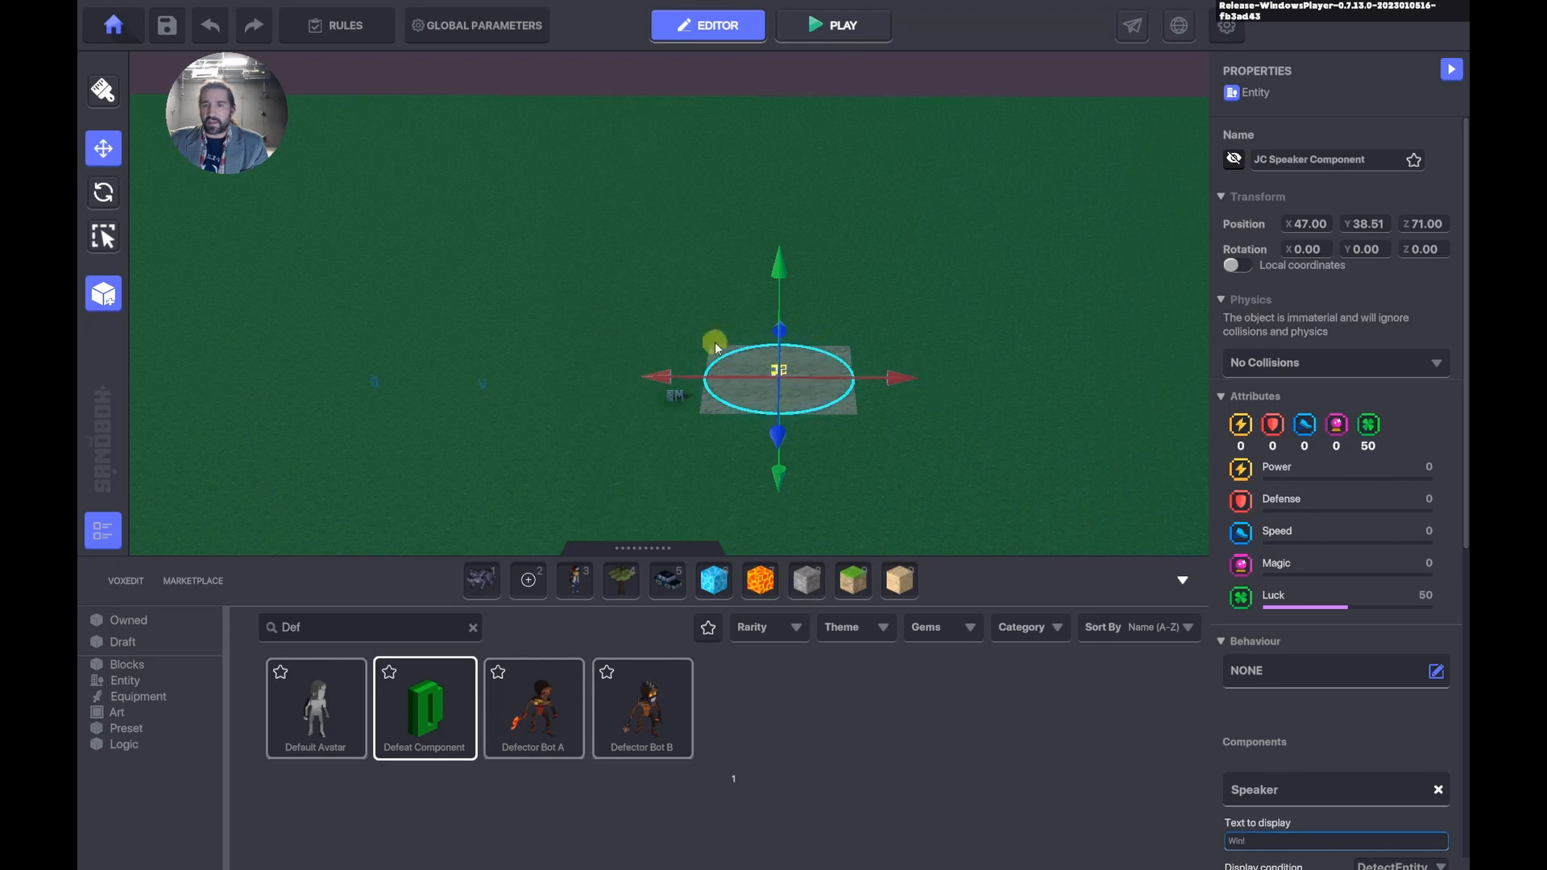
right_drag(906, 352, 882, 355)
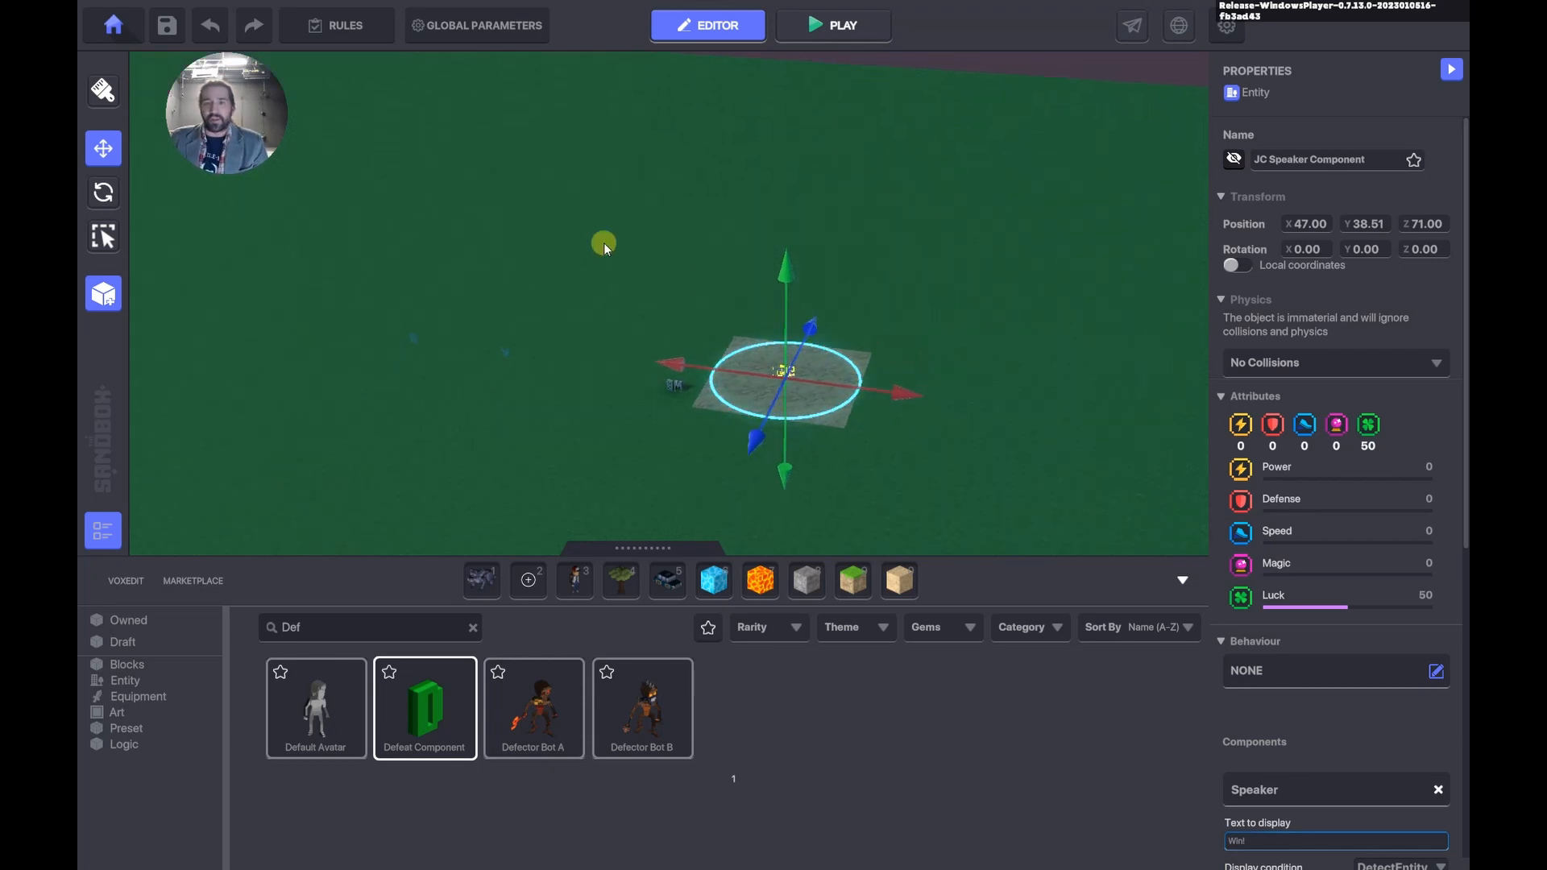
click(354, 25)
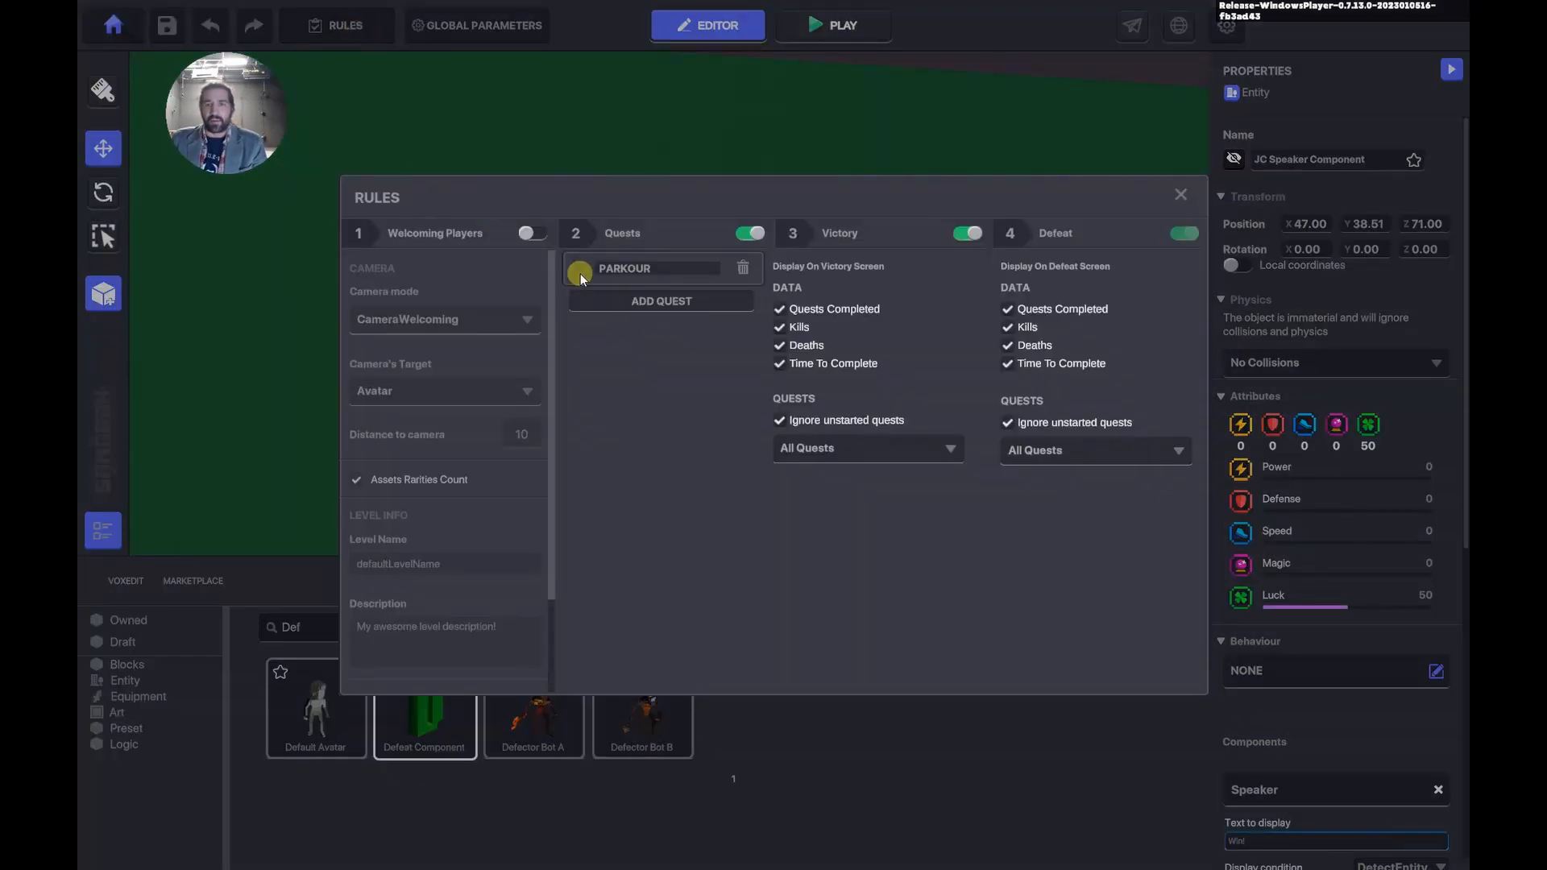
click(578, 269)
scroll(637, 403, down, 2)
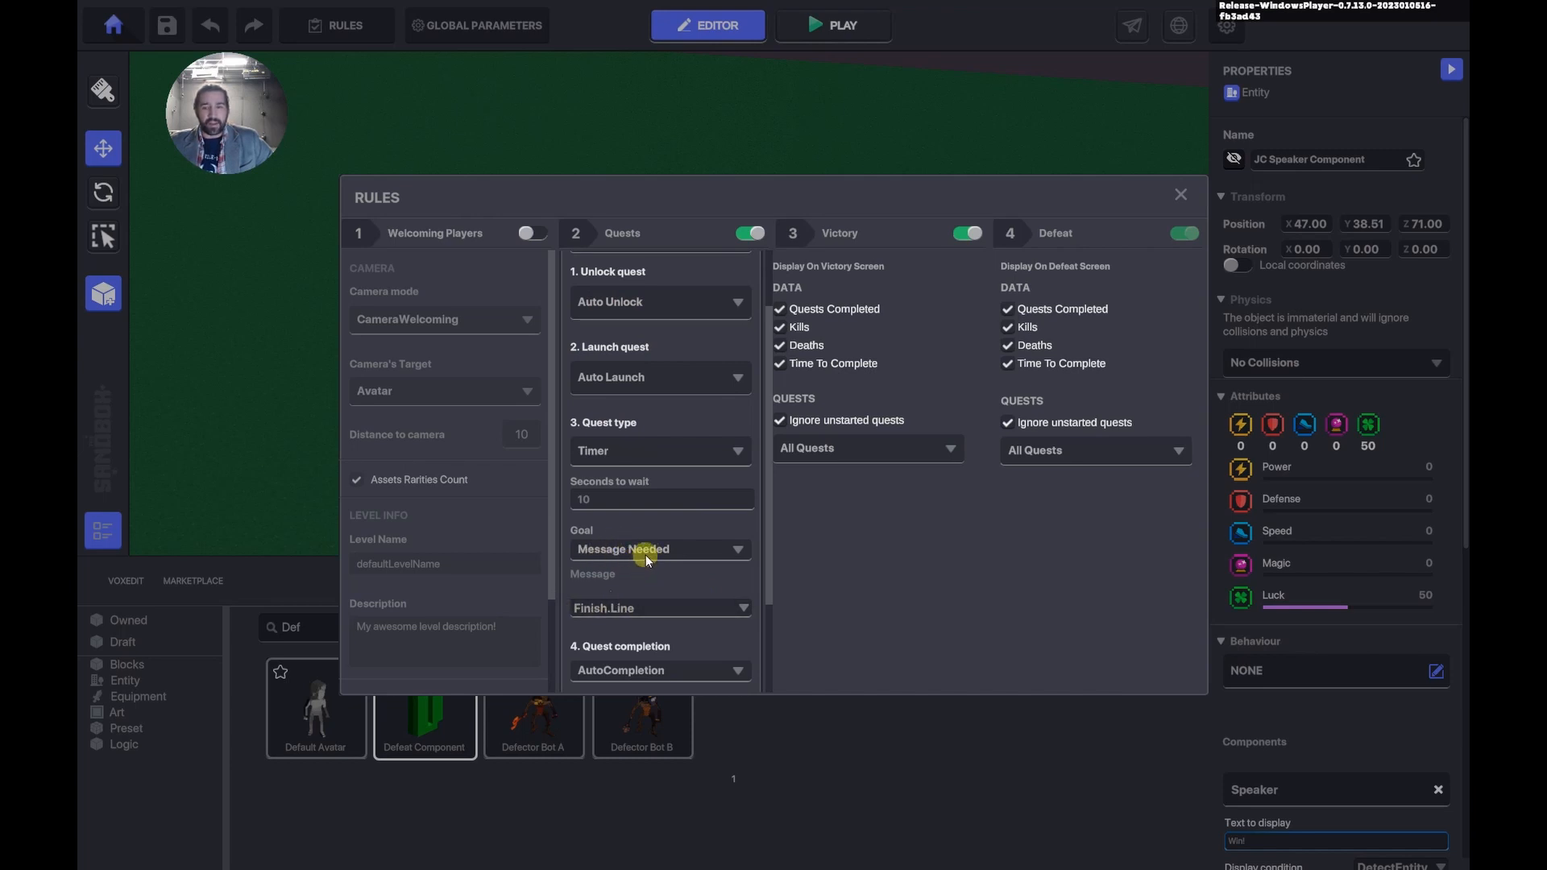
scroll(637, 562, down, 3)
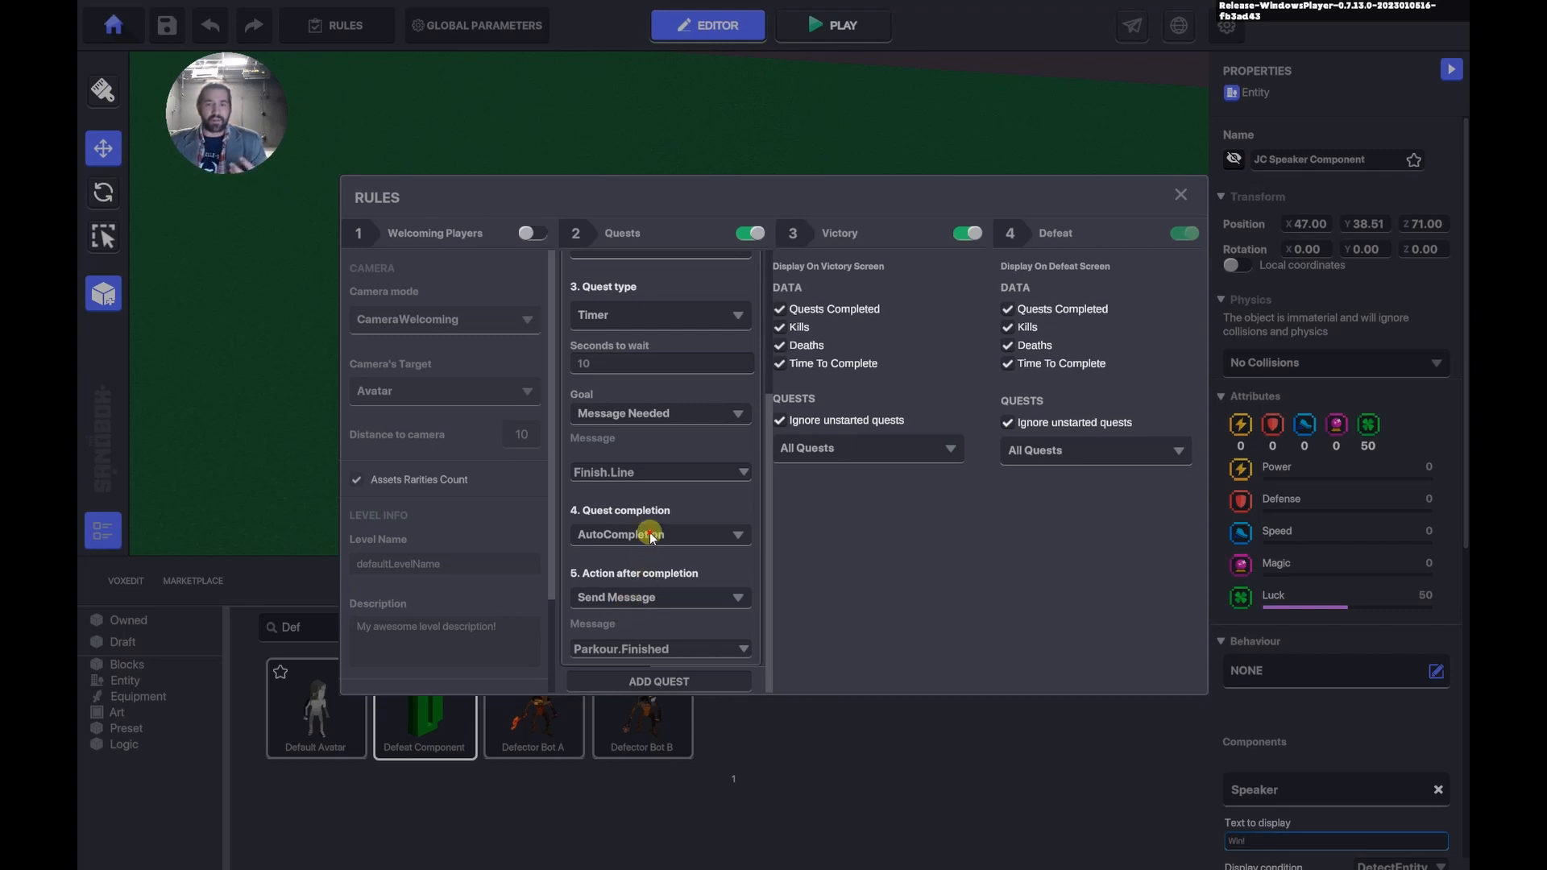
click(651, 536)
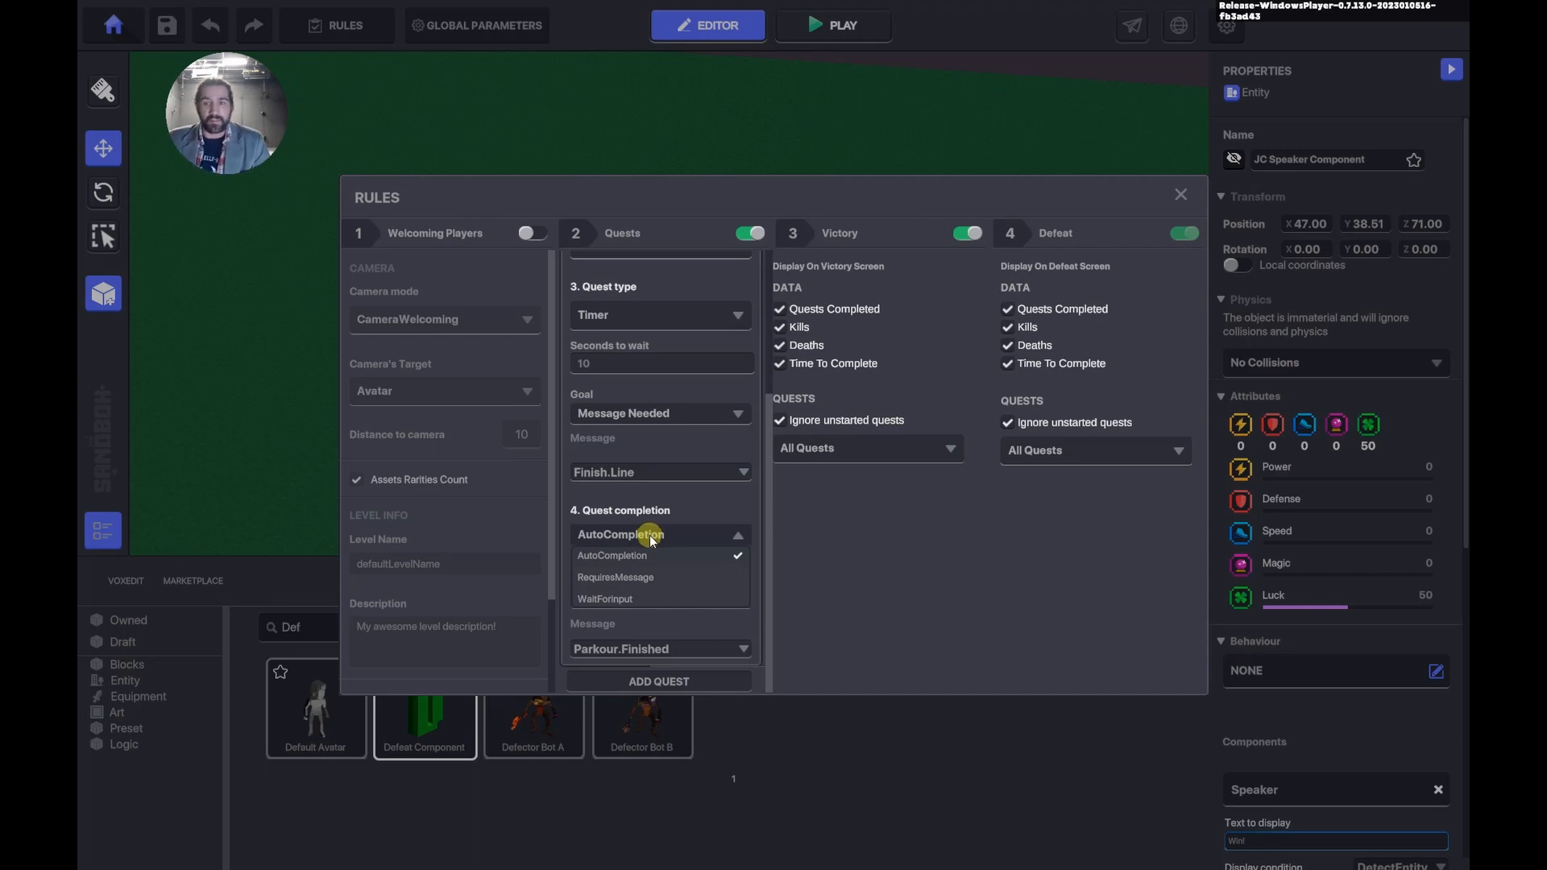
click(716, 537)
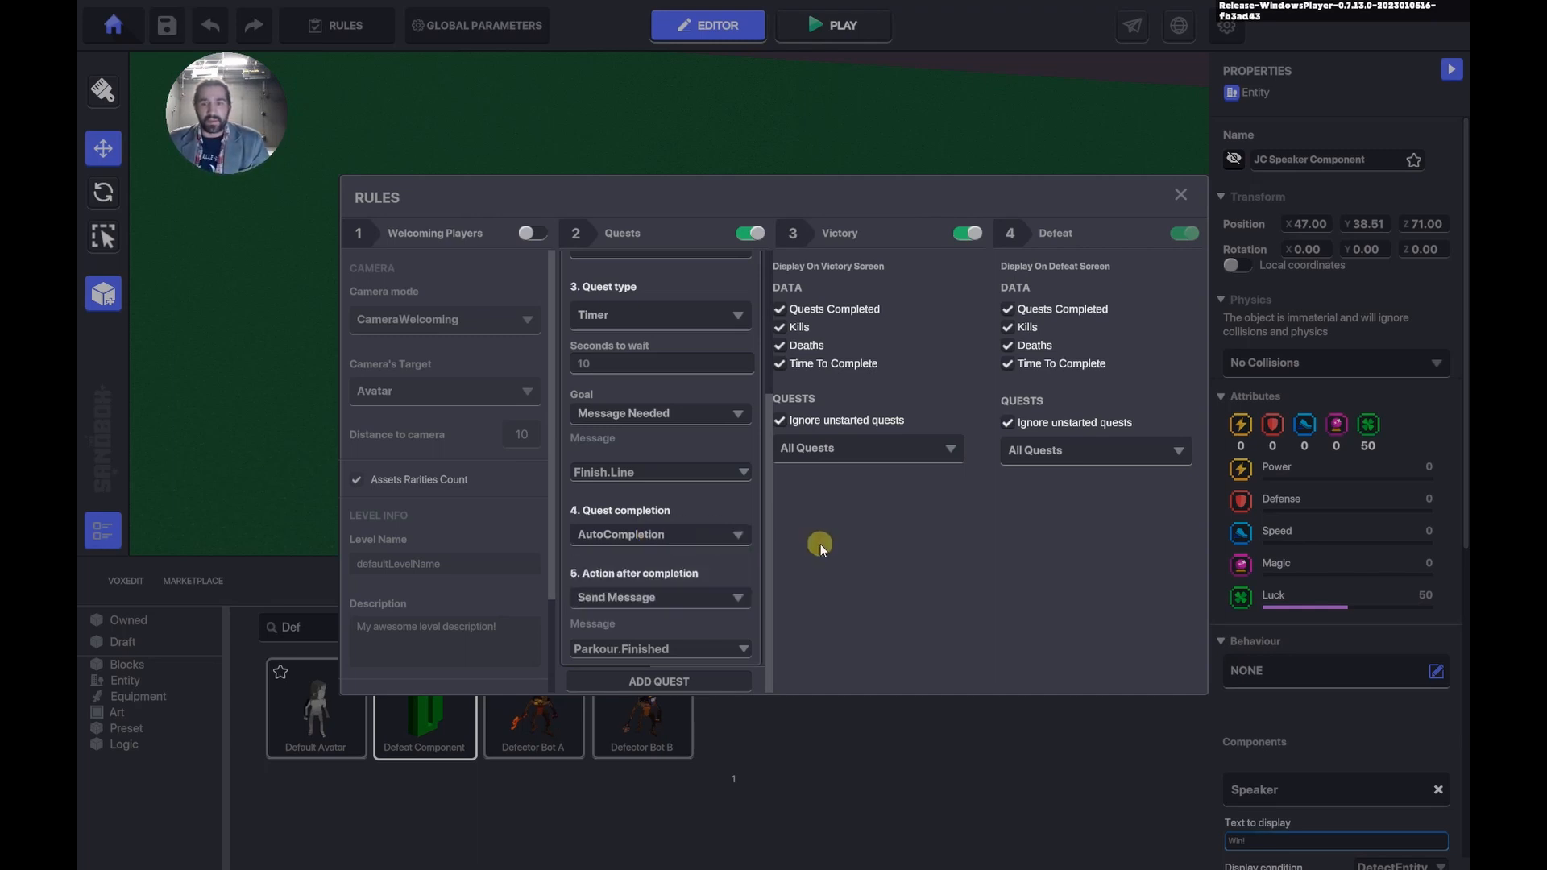
click(644, 650)
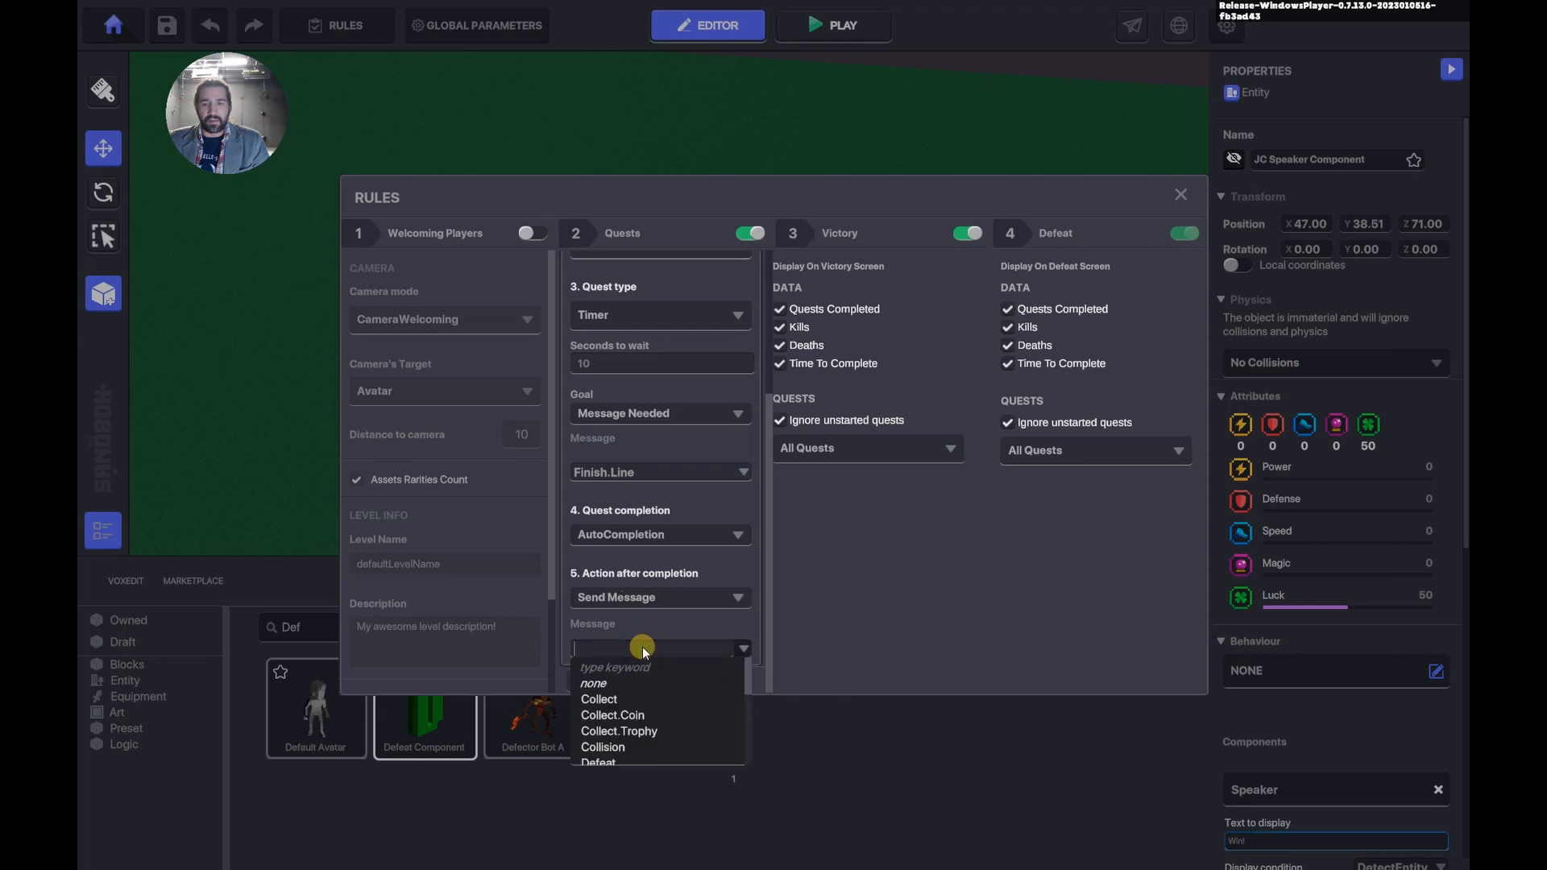
click(644, 649)
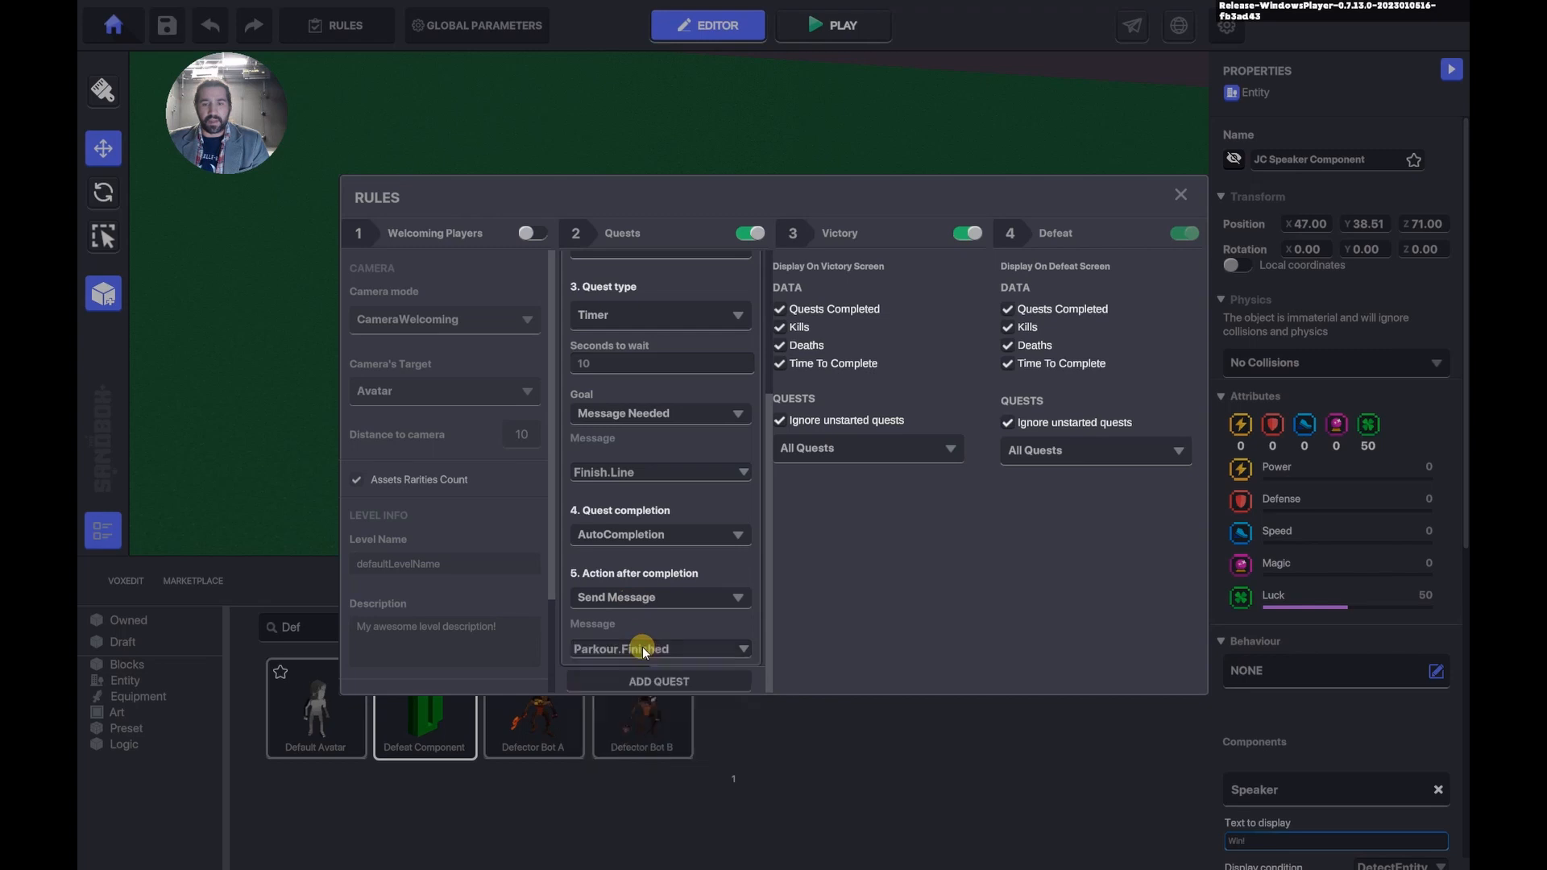
click(1181, 194)
Compare the distance between the spawn point and the finish pad with the PARKOUR quest's seconds to wait.
mouse_move(683, 356)
right_down()
mouse_move(693, 375)
mouse_move(733, 365)
mouse_move(678, 341)
mouse_move(709, 349)
mouse_move(551, 360)
right_up()
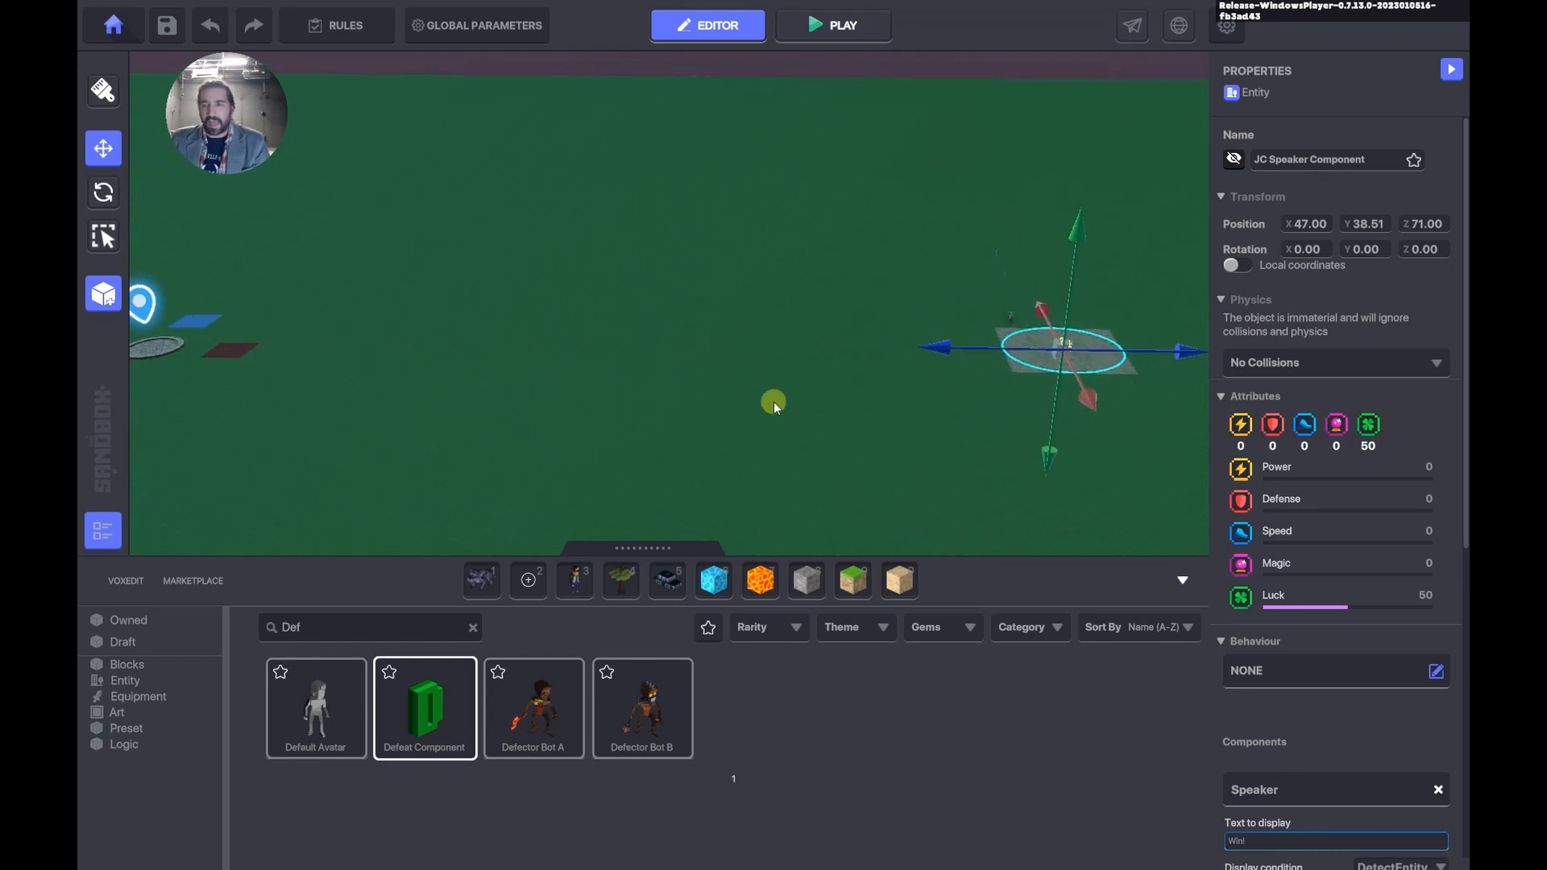
mouse_move(773, 402)
right_down()
mouse_move(733, 407)
mouse_move(785, 377)
right_up()
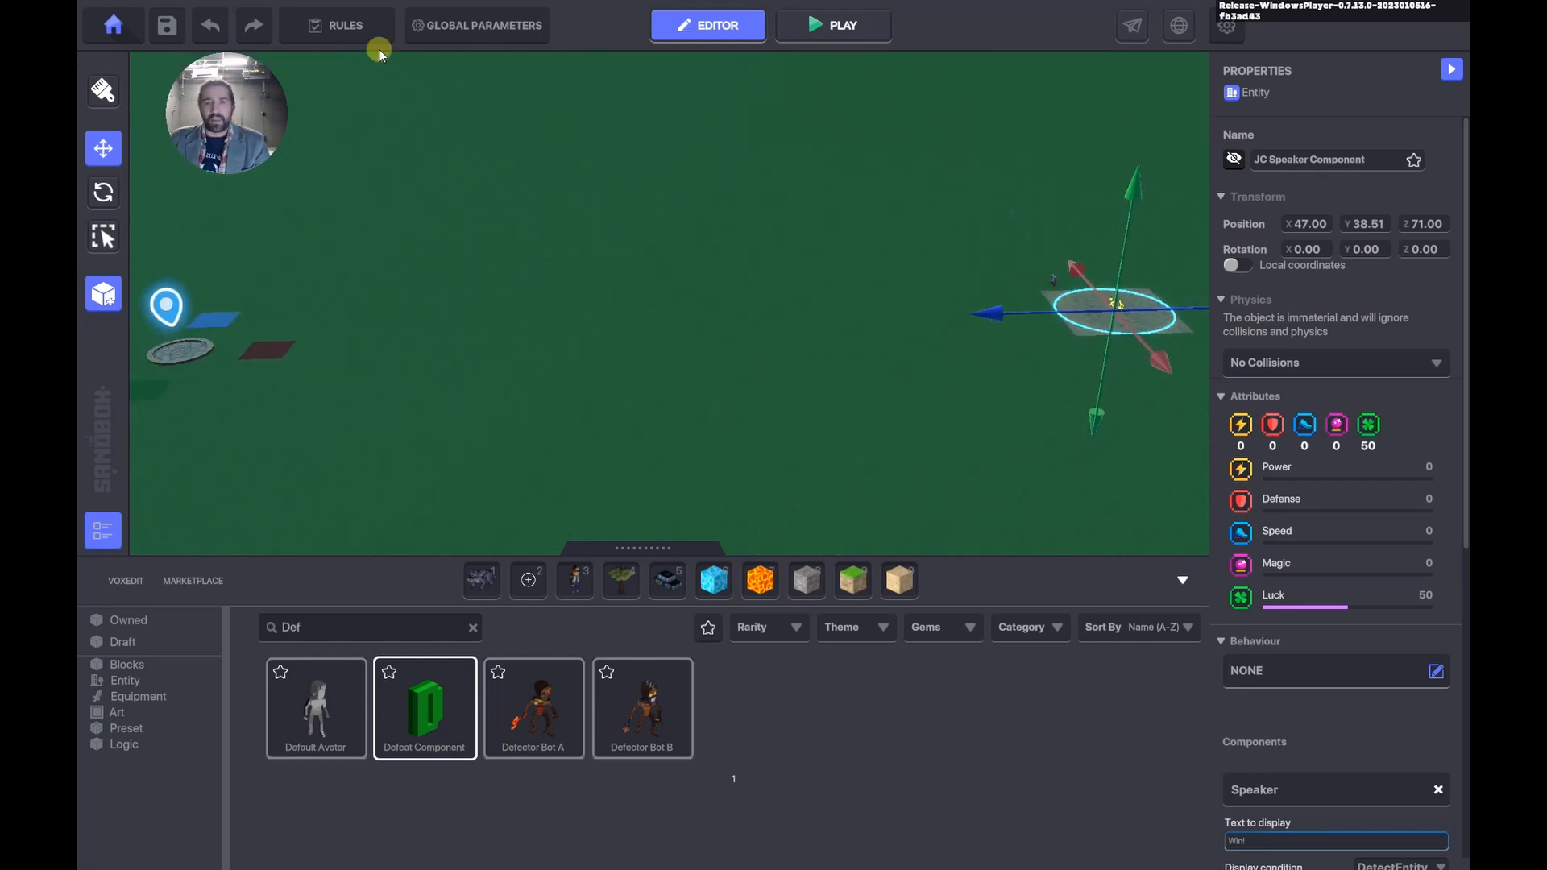
click(356, 27)
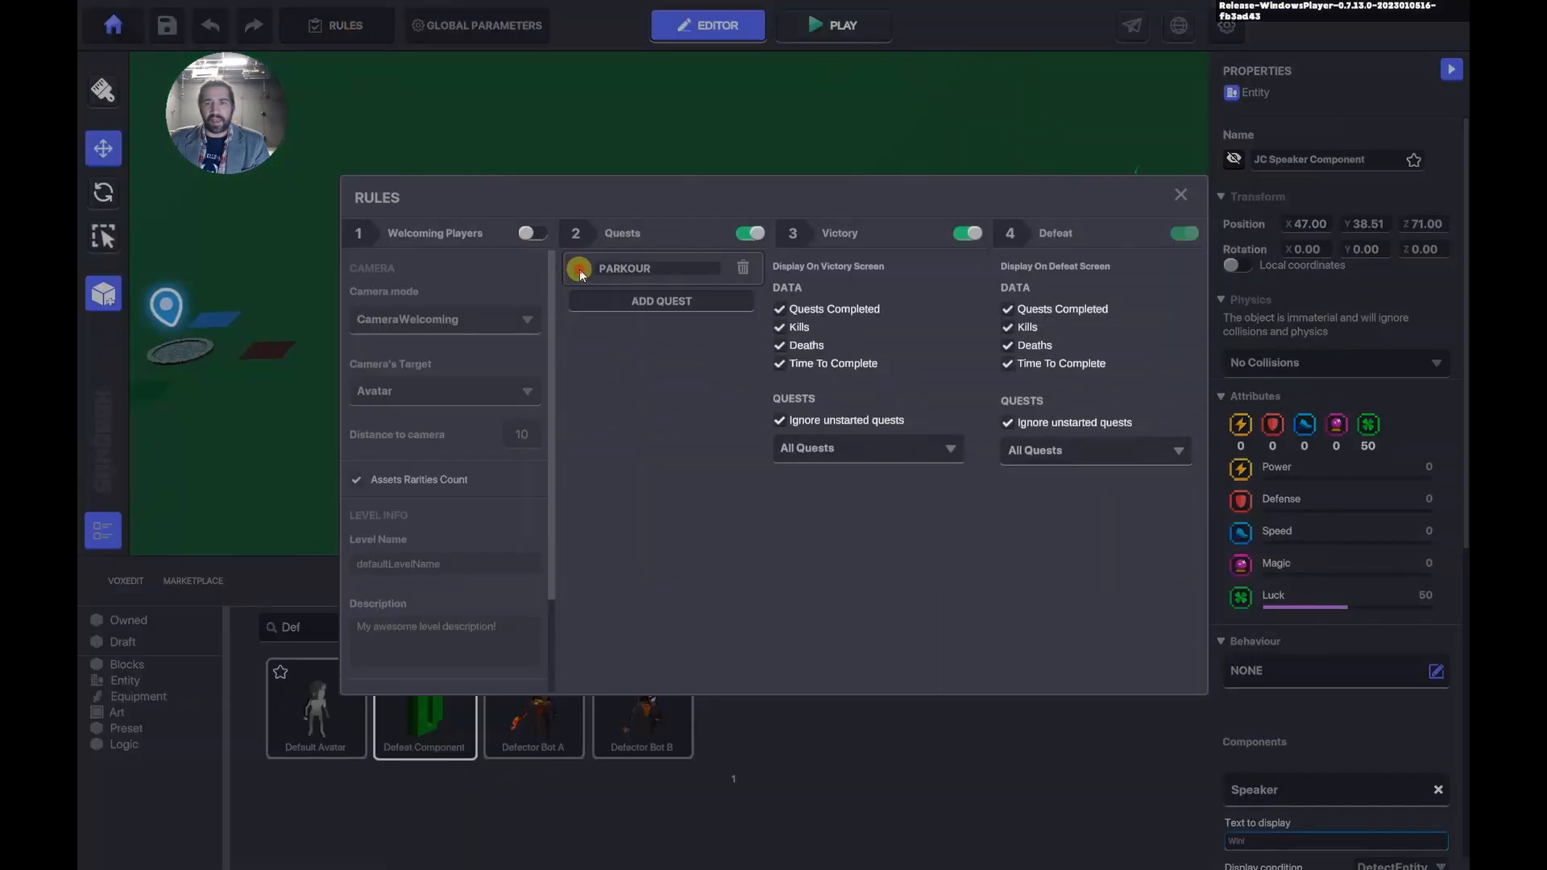
click(577, 267)
scroll(605, 487, down, 2)
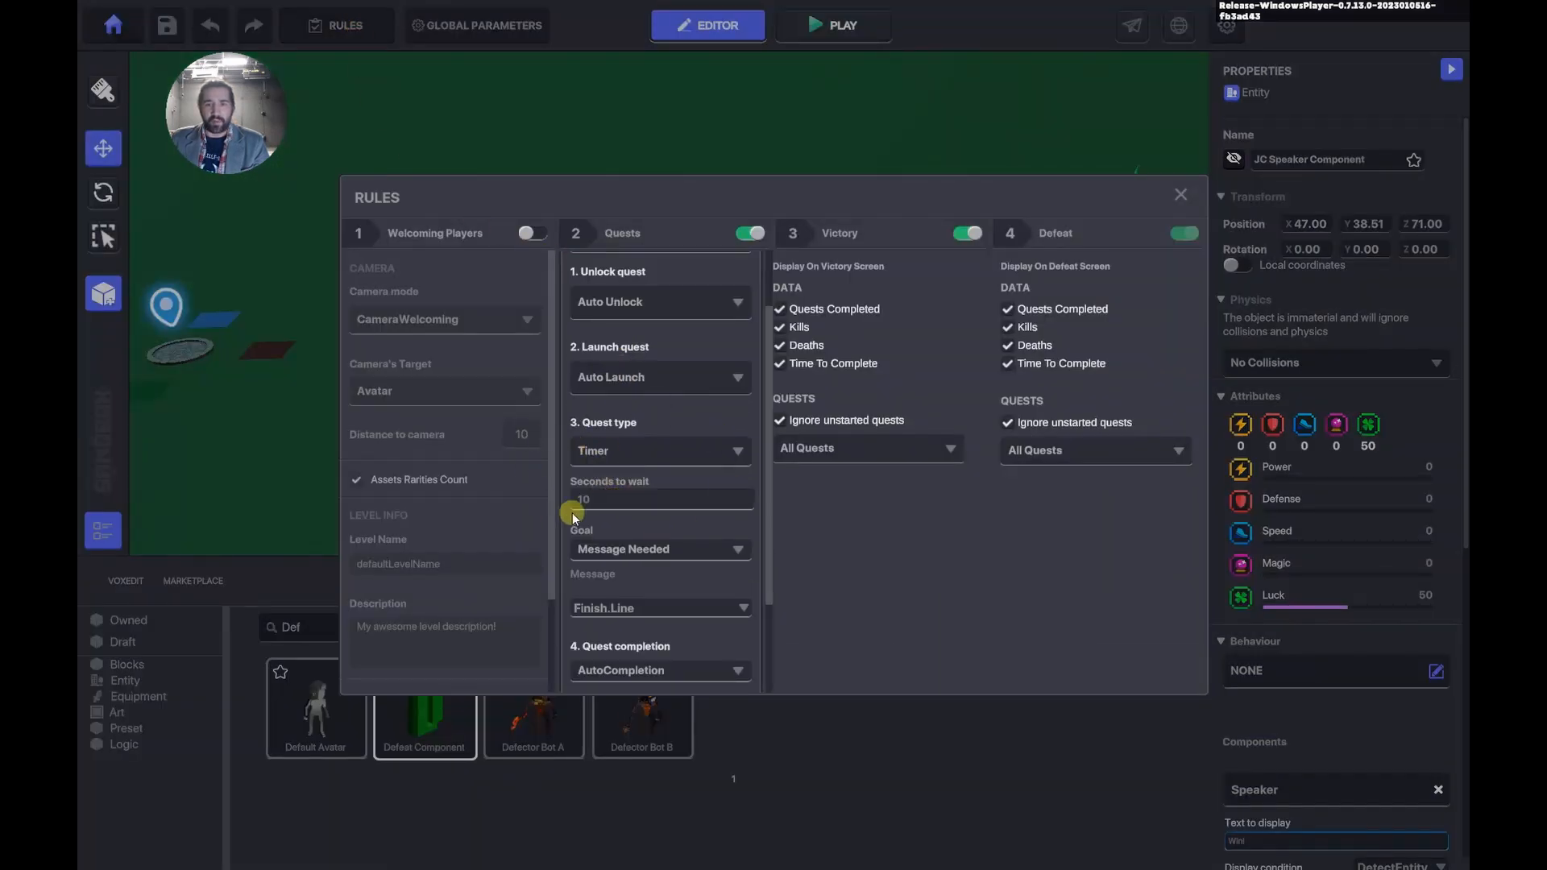
mouse_move(766, 507)
mouse_down()
mouse_move(544, 506)
mouse_move(705, 511)
mouse_move(706, 538)
mouse_up()
key(Escape)
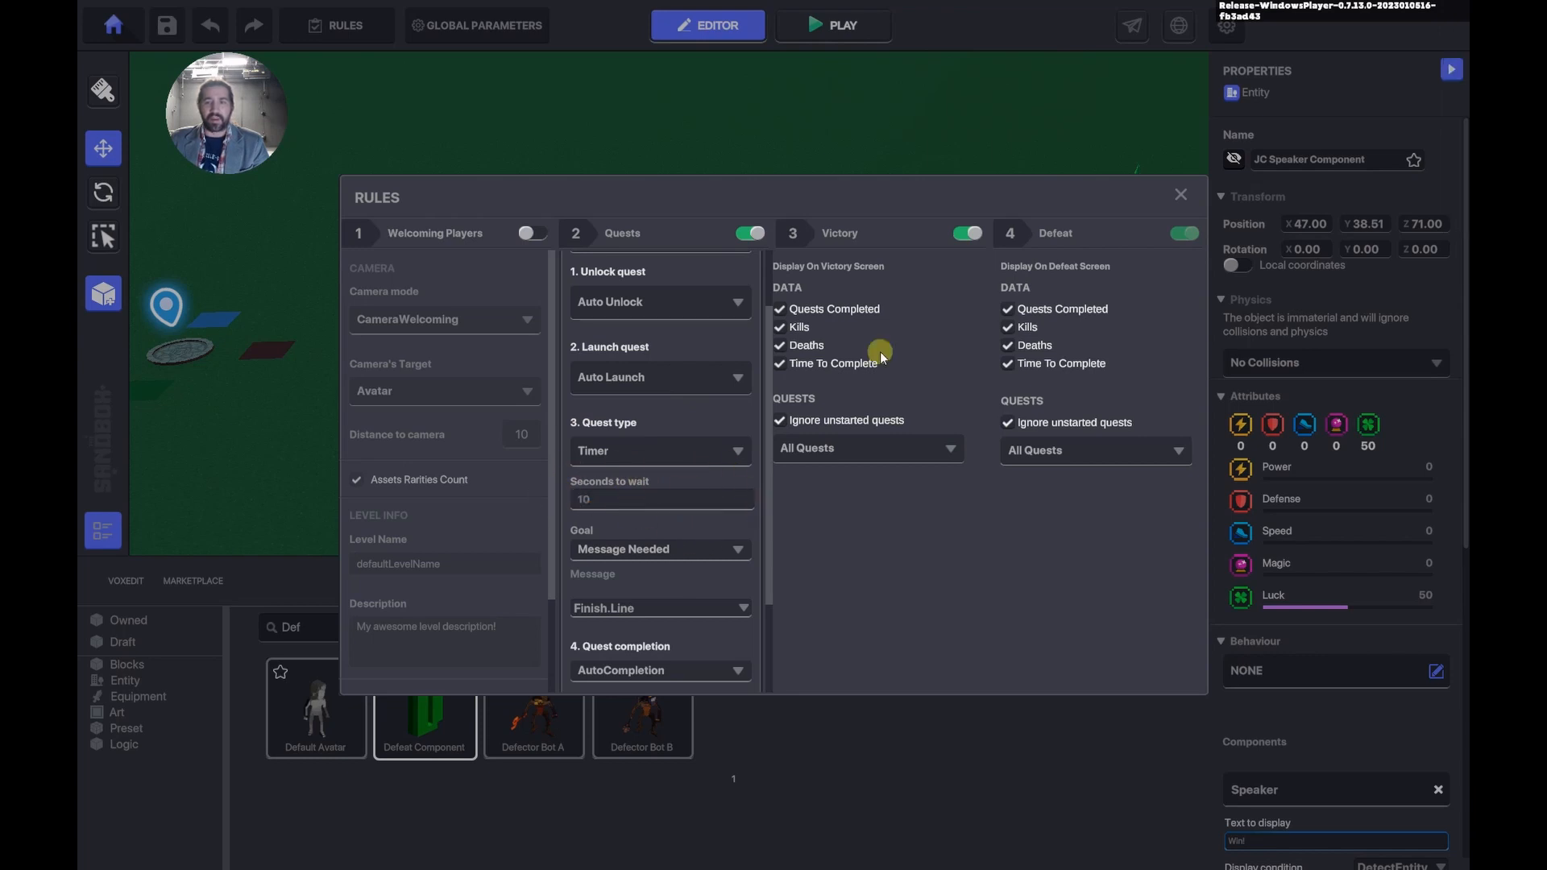
click(1183, 192)
Search the asset library for "aim", place Aiming Sights on the grass near the spawn point, and select it.
click(377, 622)
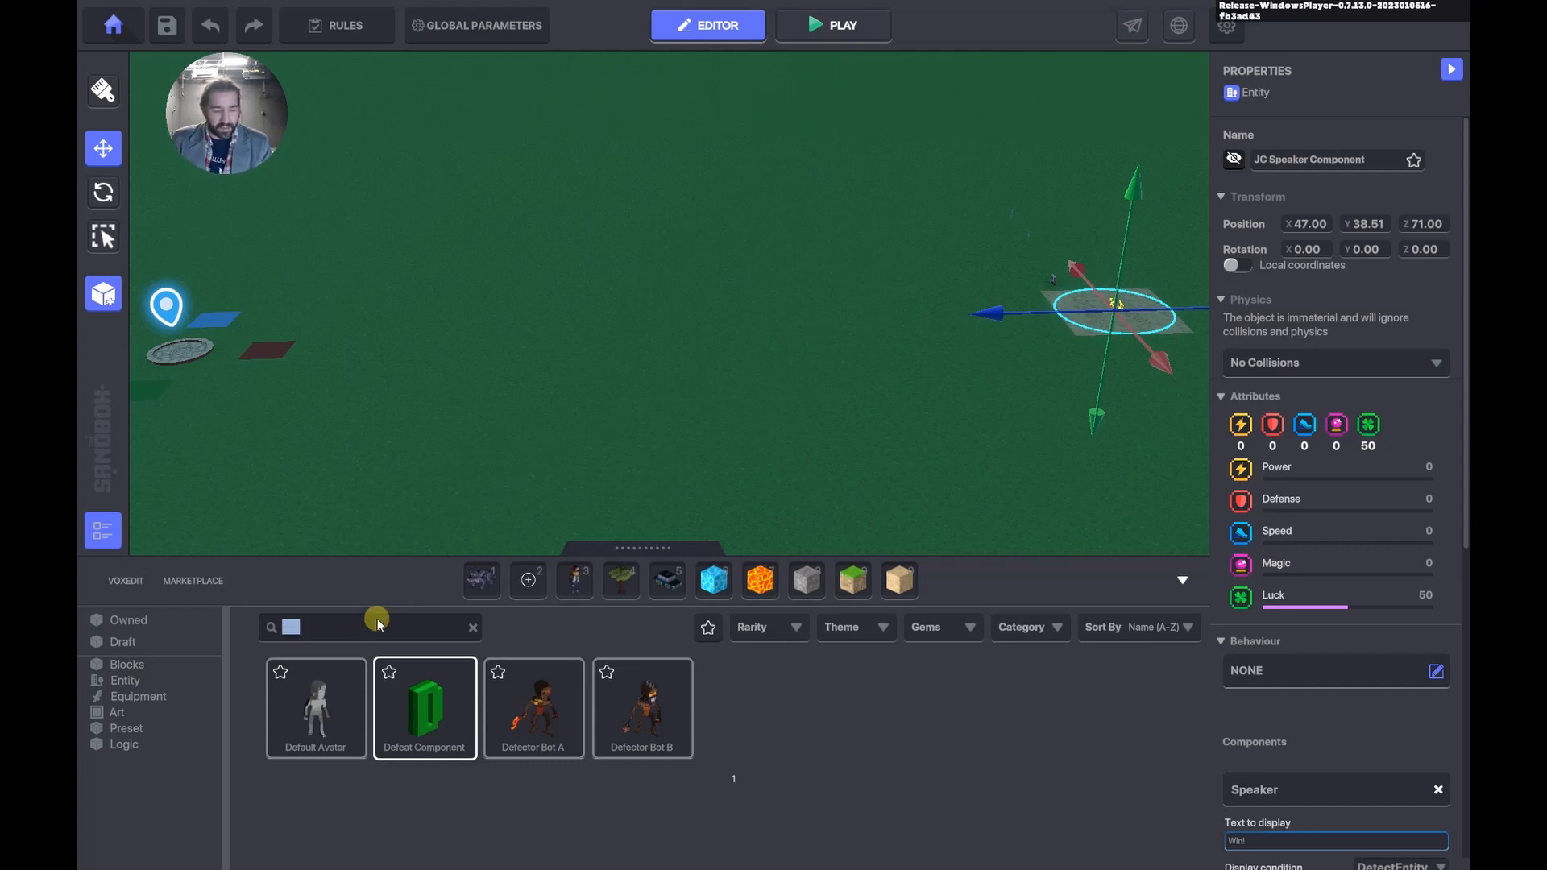
text(aim)
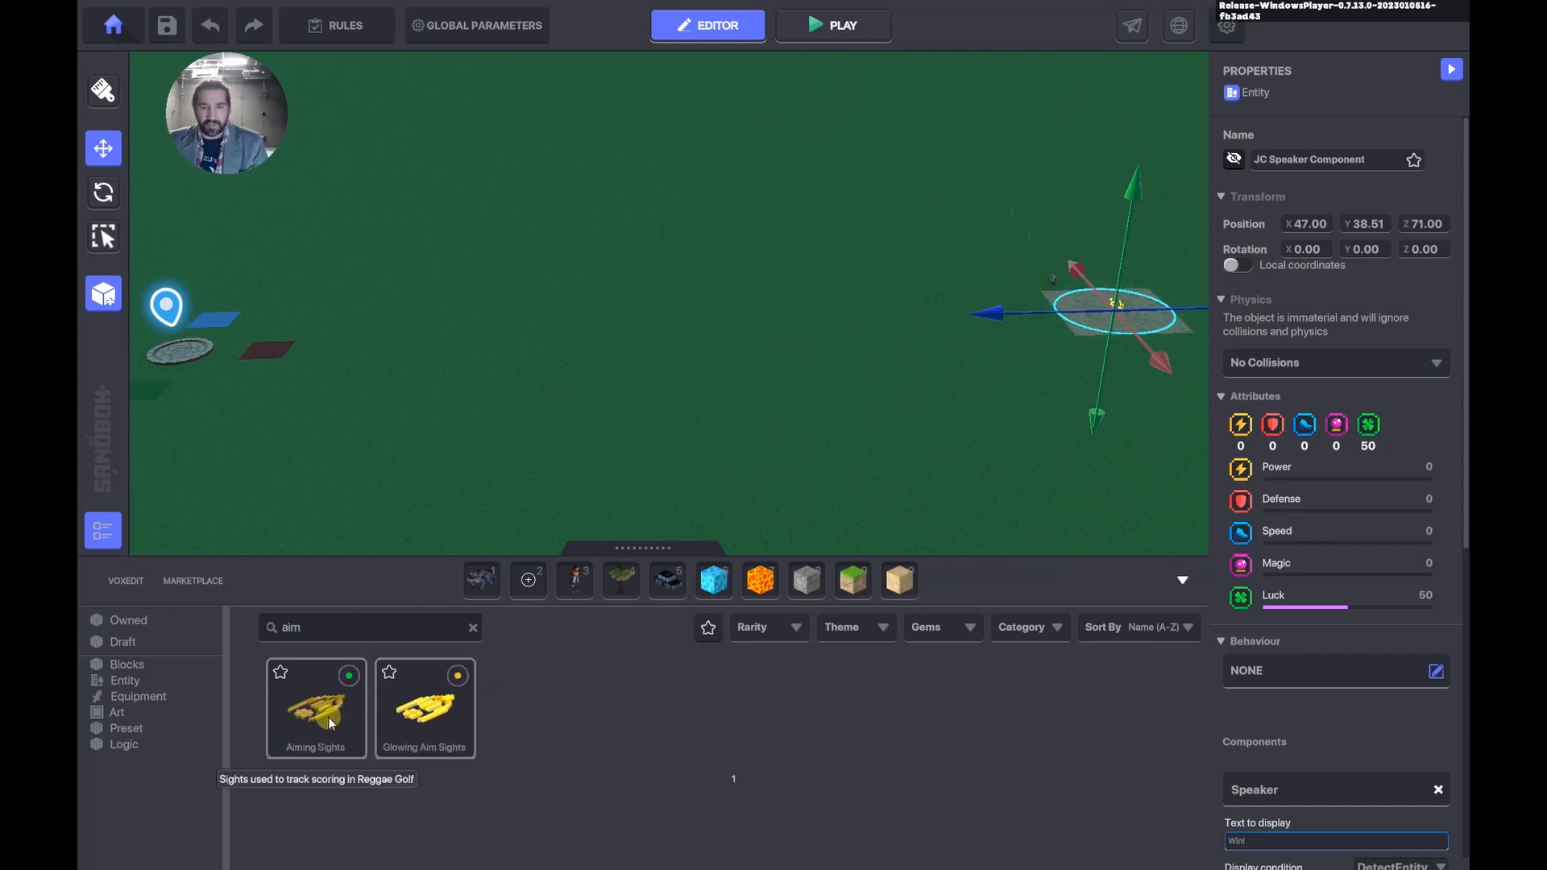
click(327, 718)
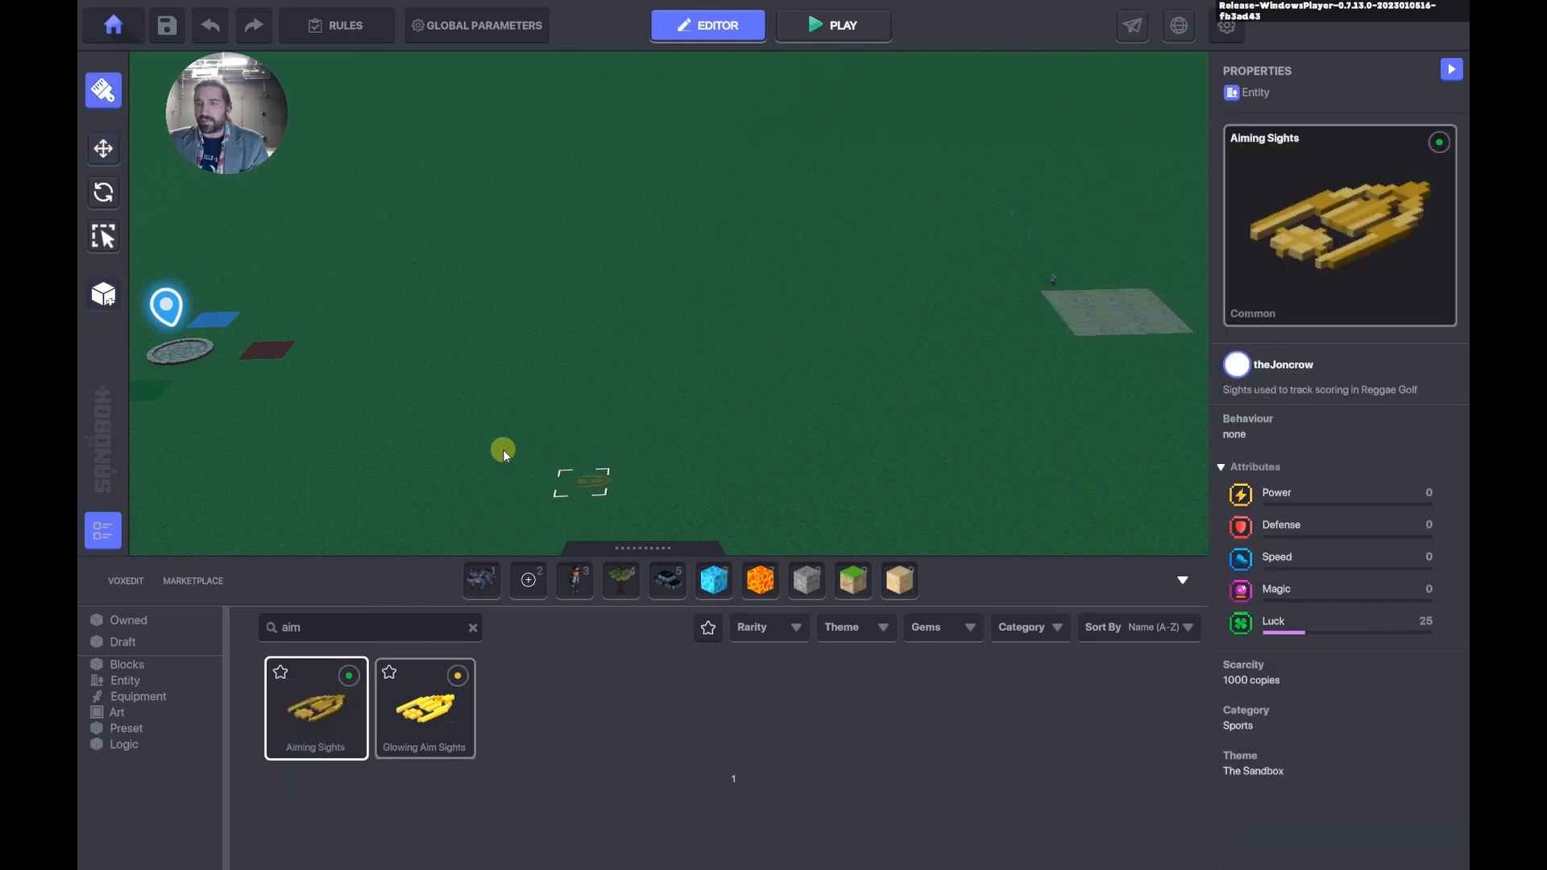
click(207, 431)
click(104, 148)
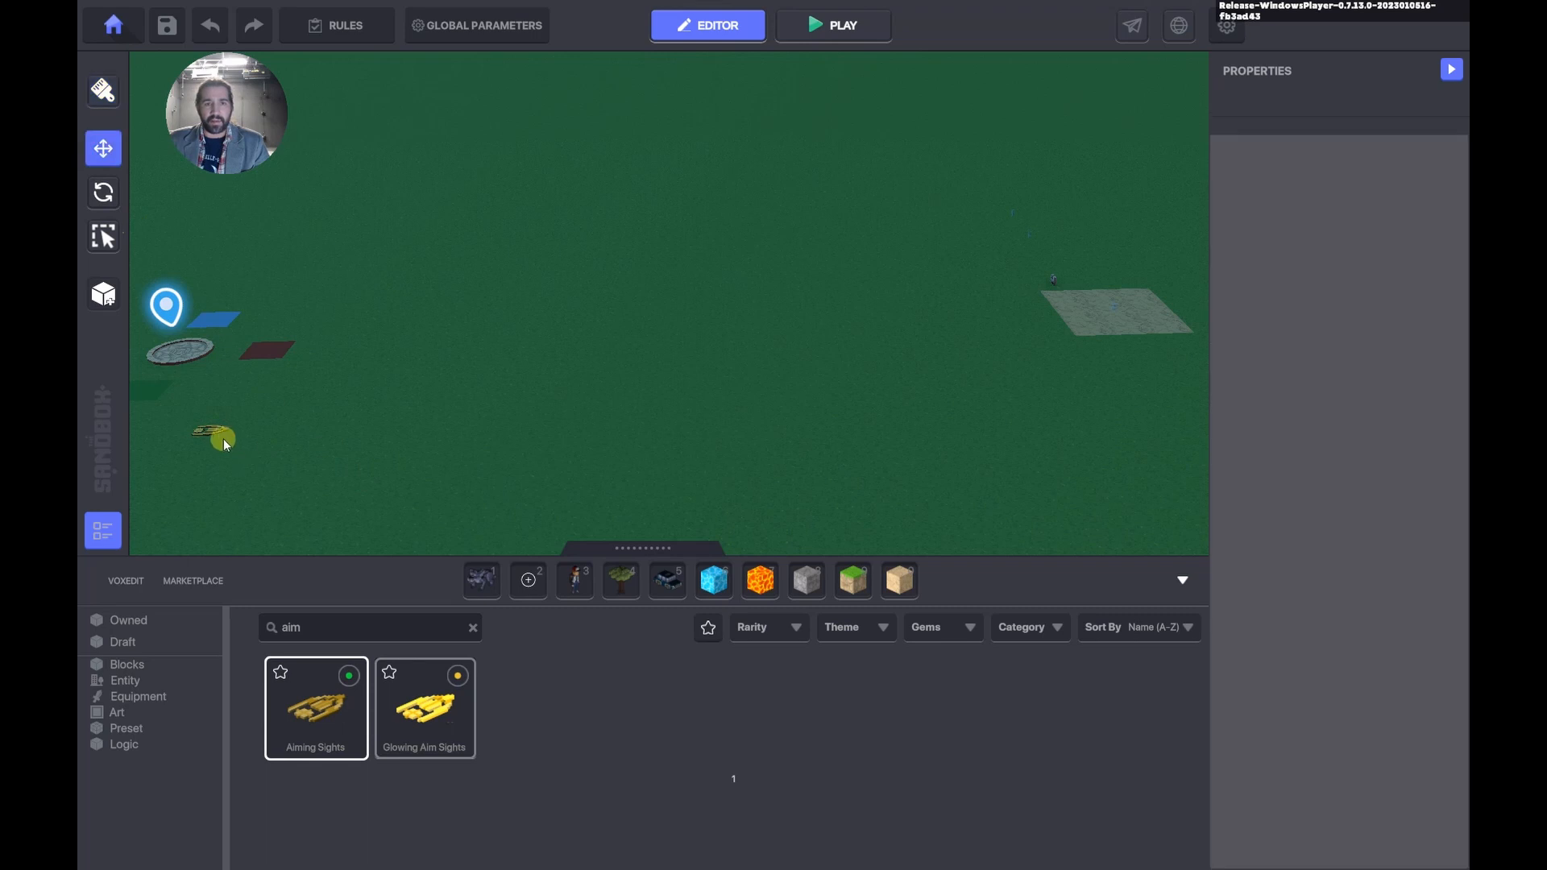
click(224, 438)
Assign the Basic Platform behaviour to the Aiming Sights and set its move offset to X 0 and Z 20.
scroll(1226, 597, down, 5)
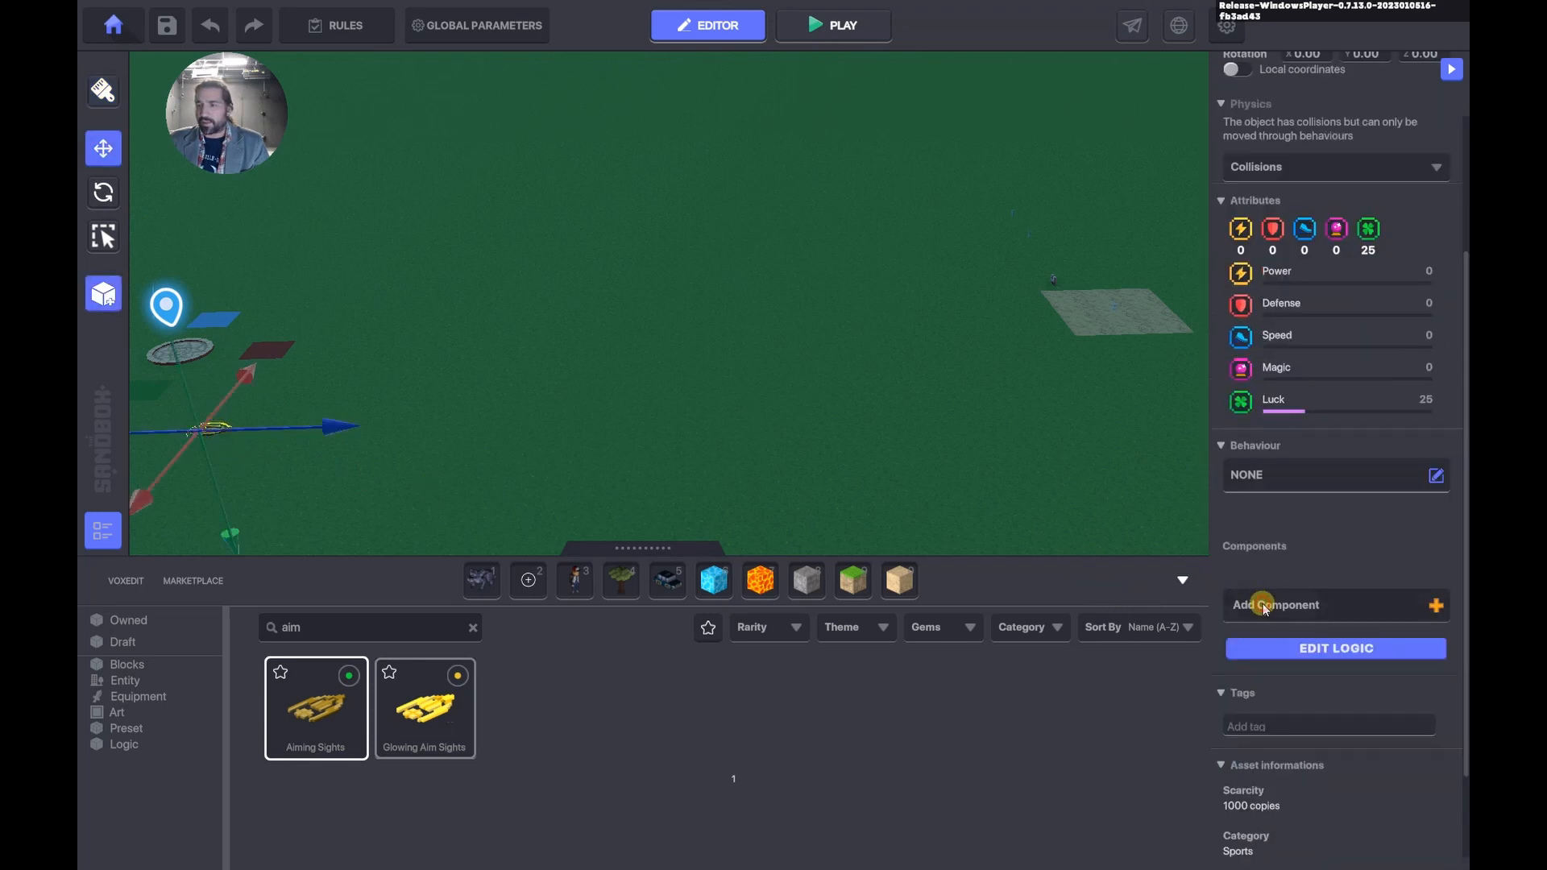
click(1263, 474)
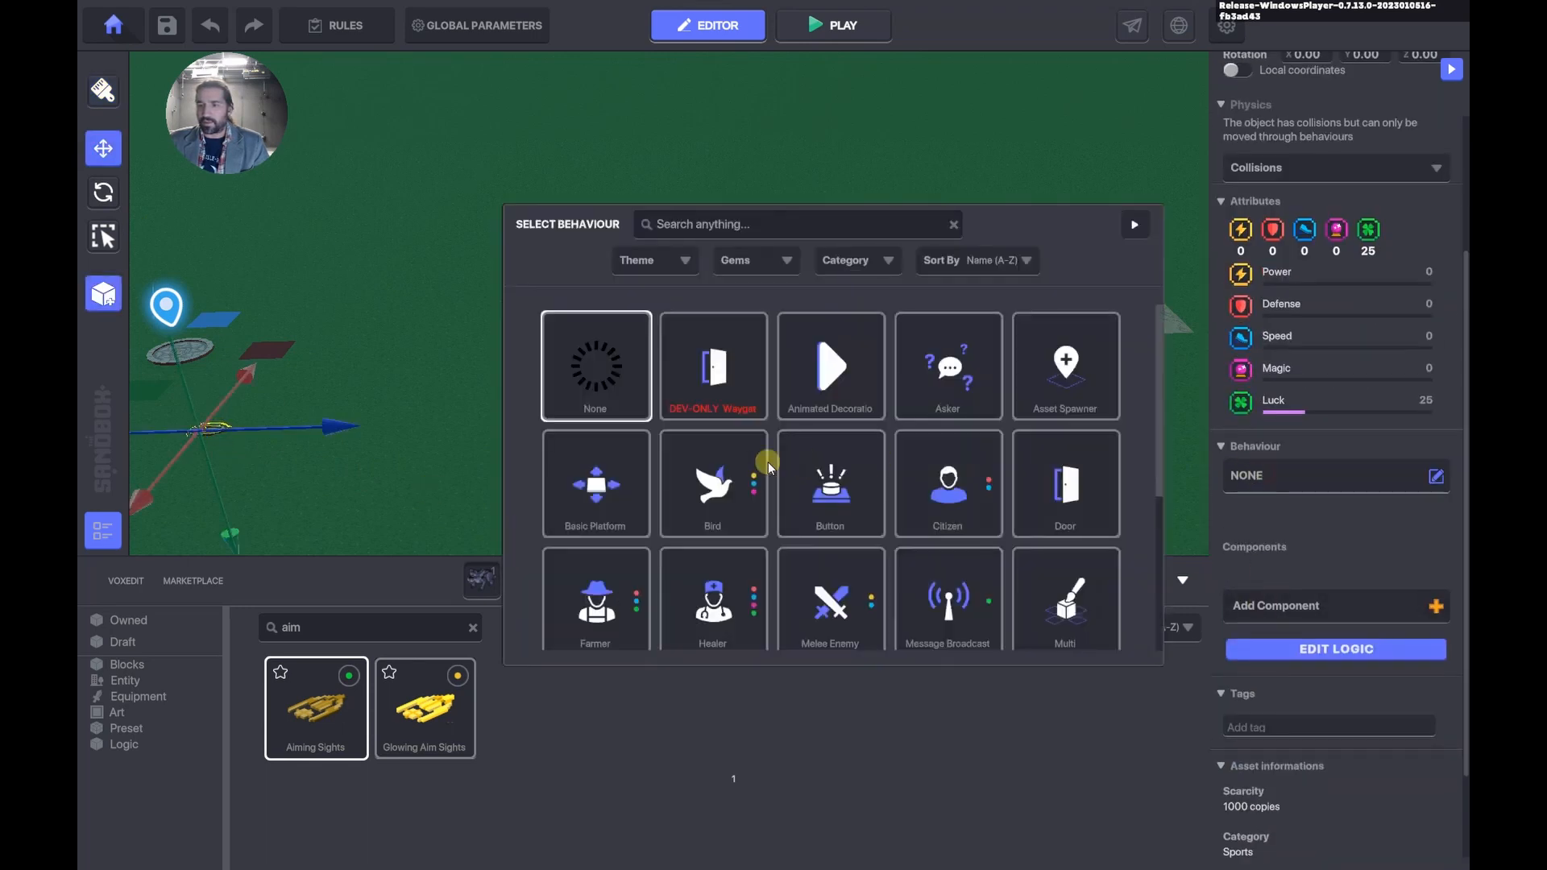
click(614, 486)
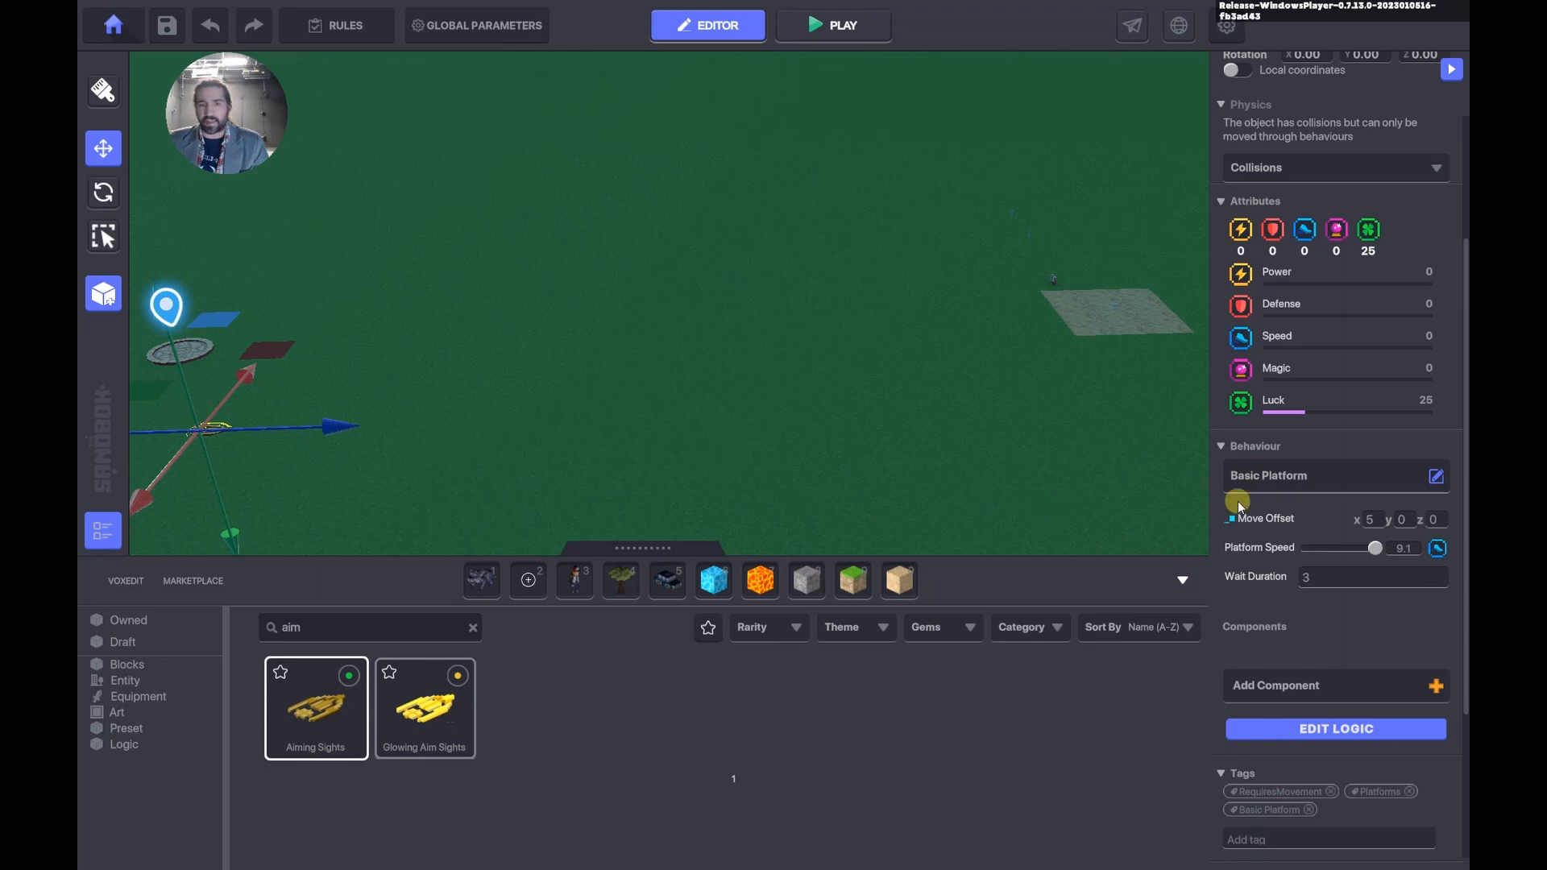
click(1435, 520)
text(1)
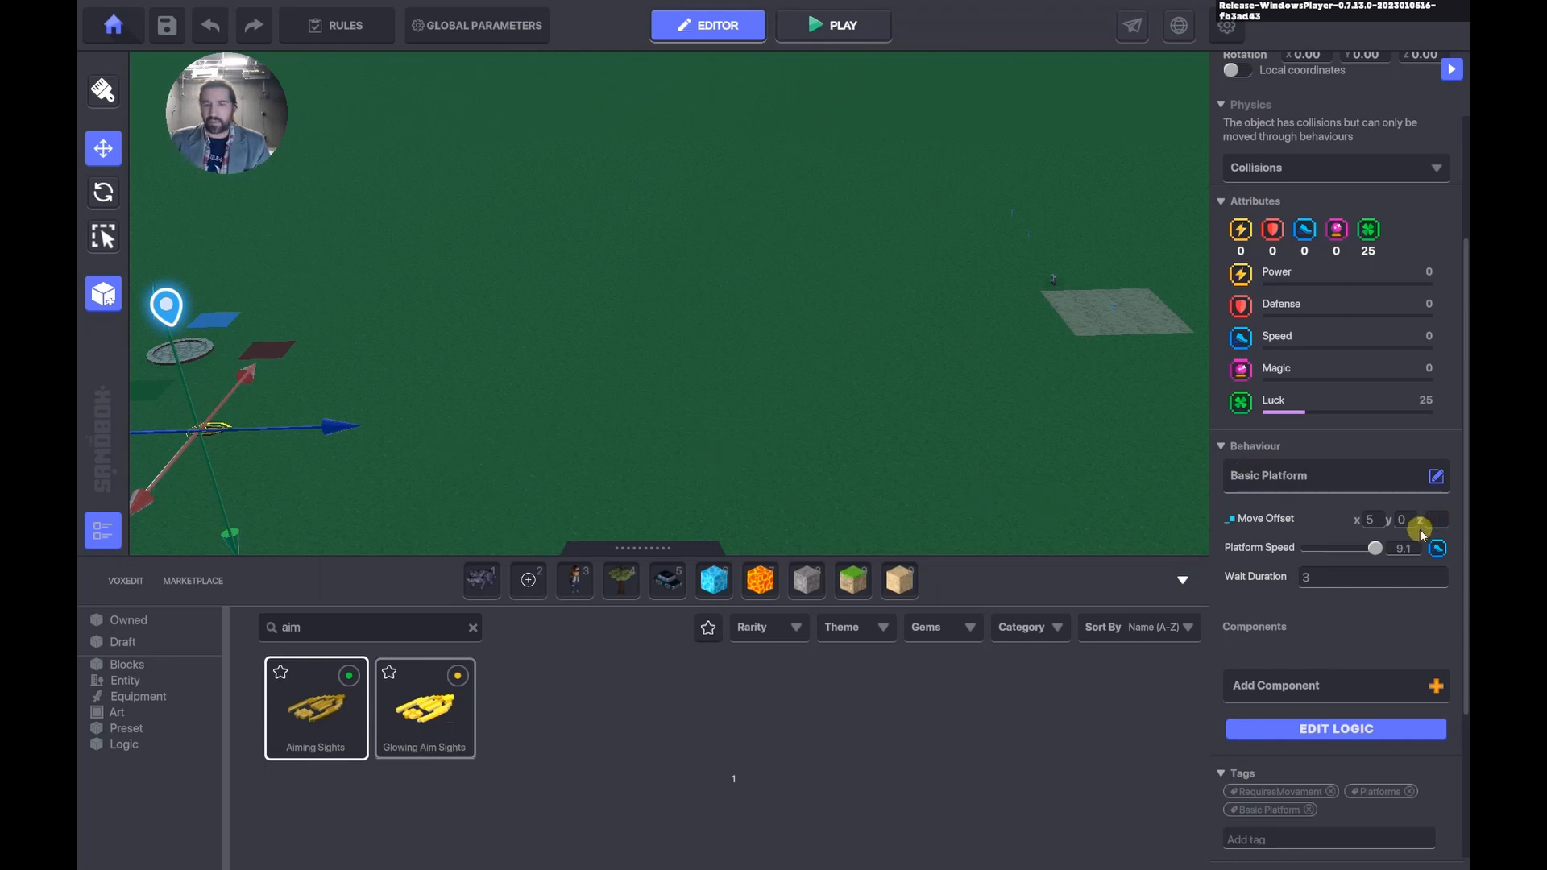
key(Return)
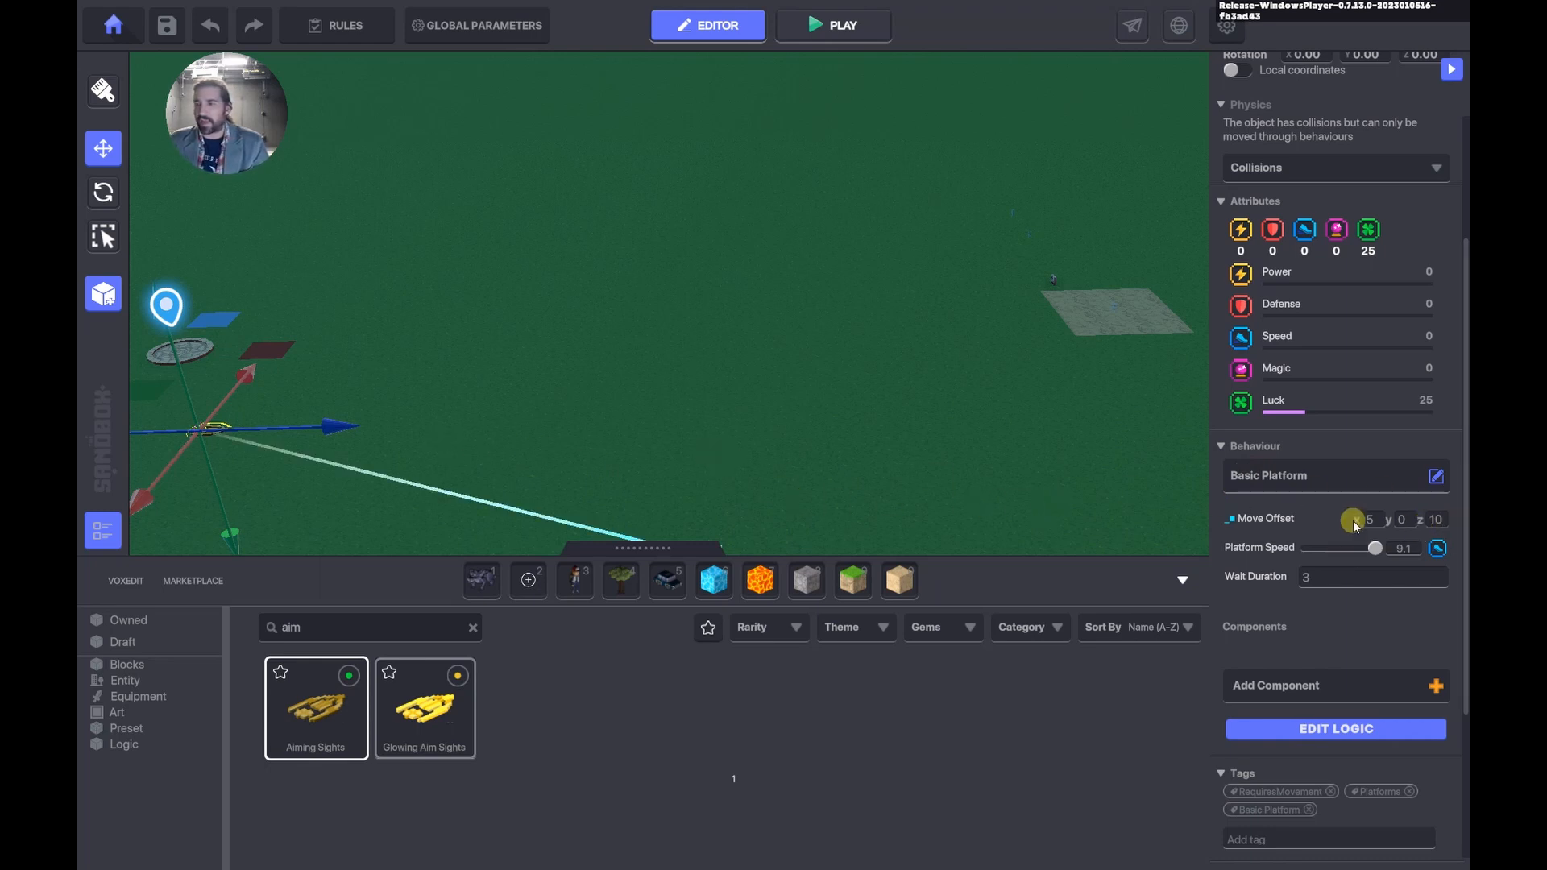
text(0)
key(Return)
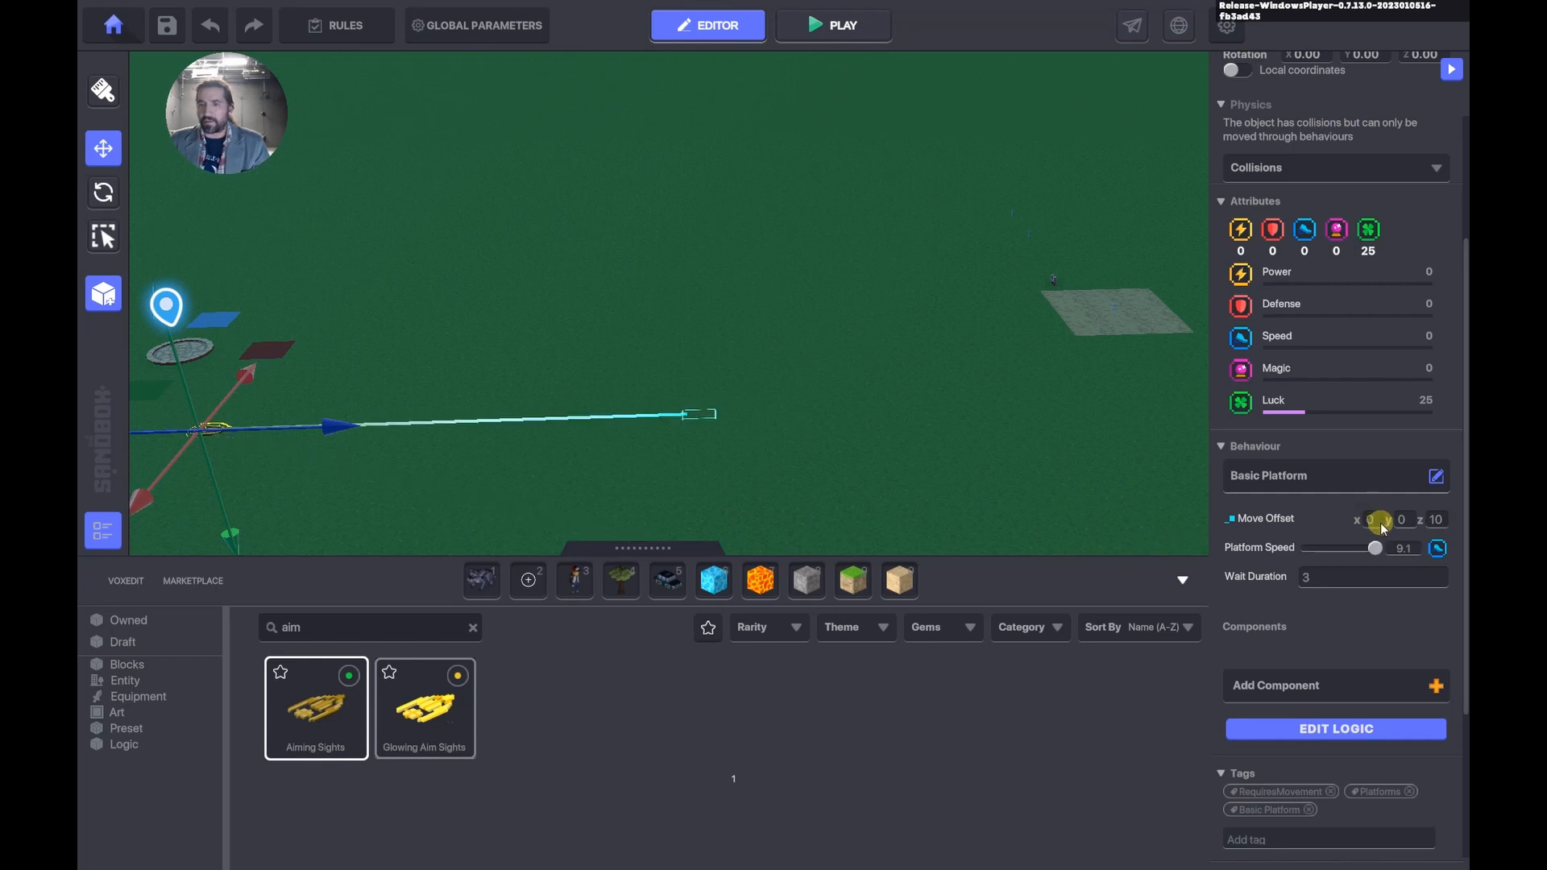
double_click(1432, 520)
text(20)
key(Return)
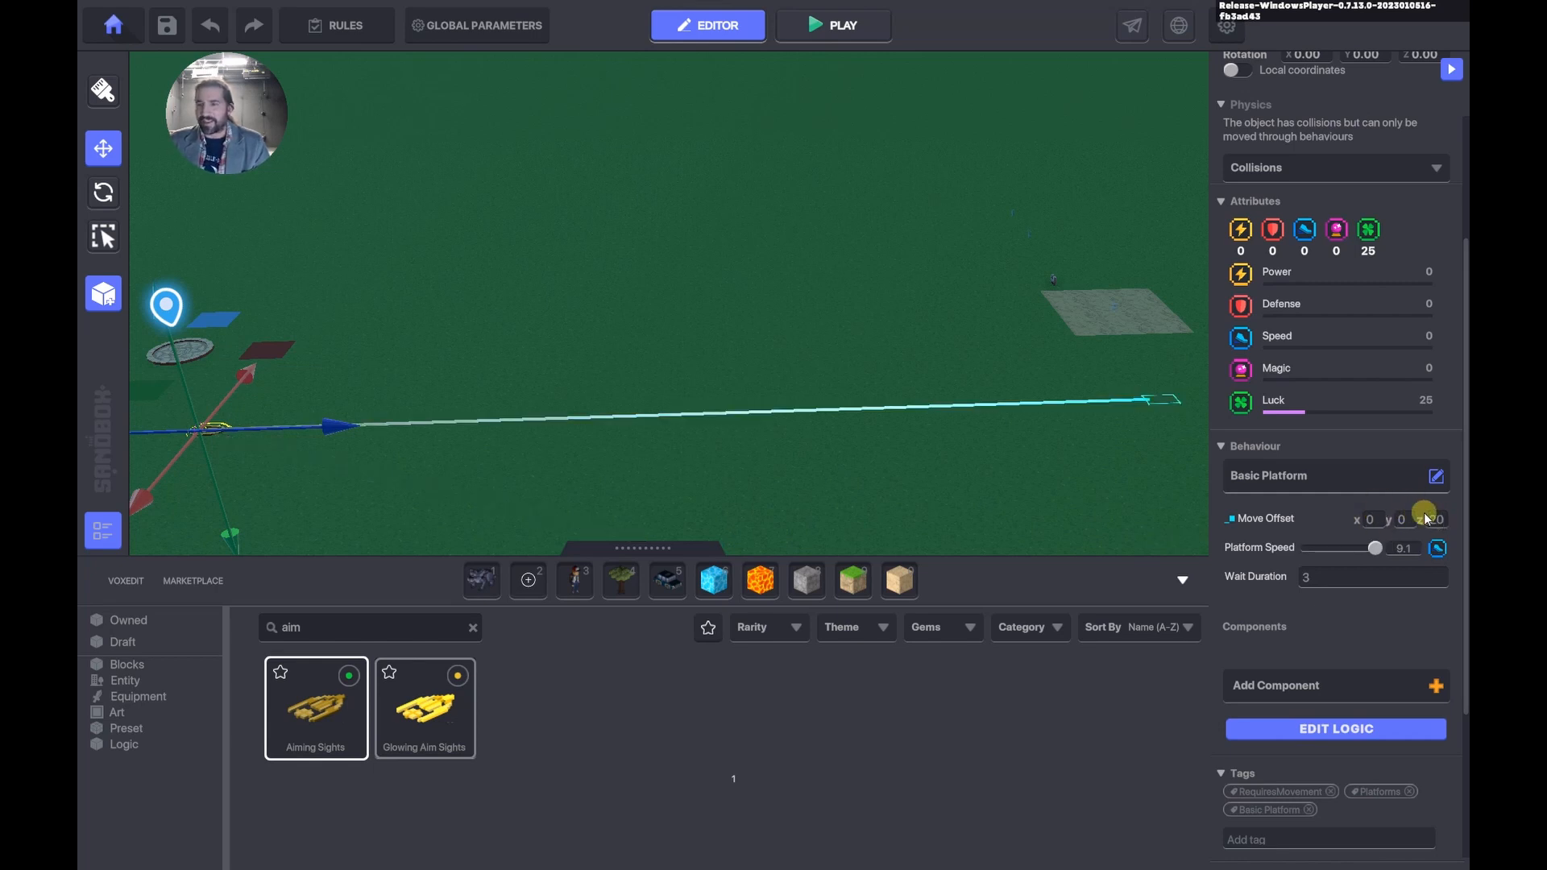
right_drag(1001, 403, 983, 405)
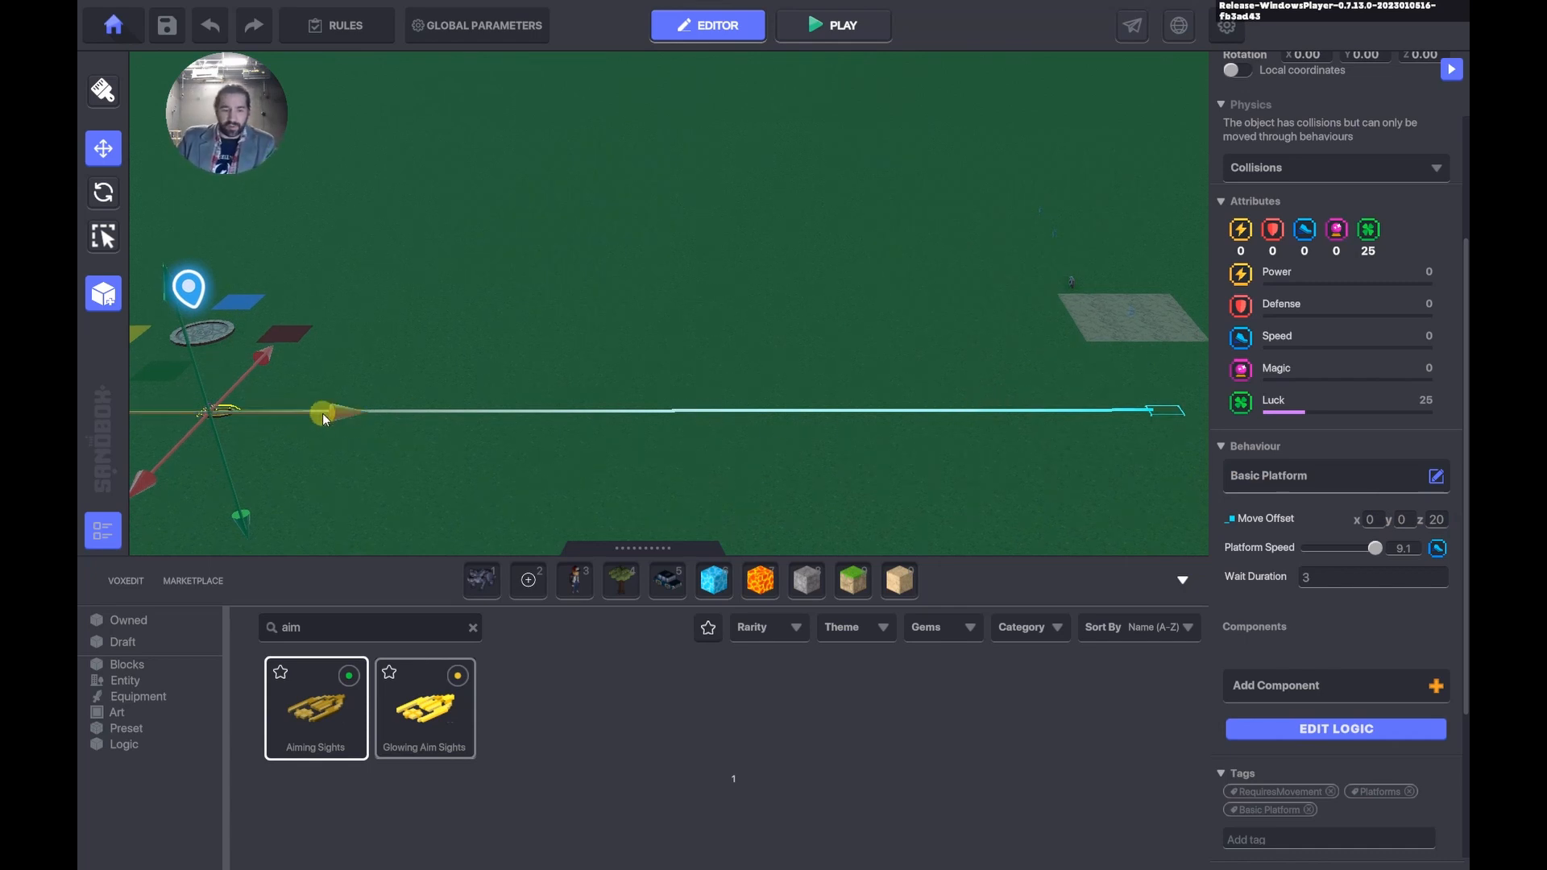
click(230, 414)
key(ctrl+shift+1)
drag(249, 421, 231, 397)
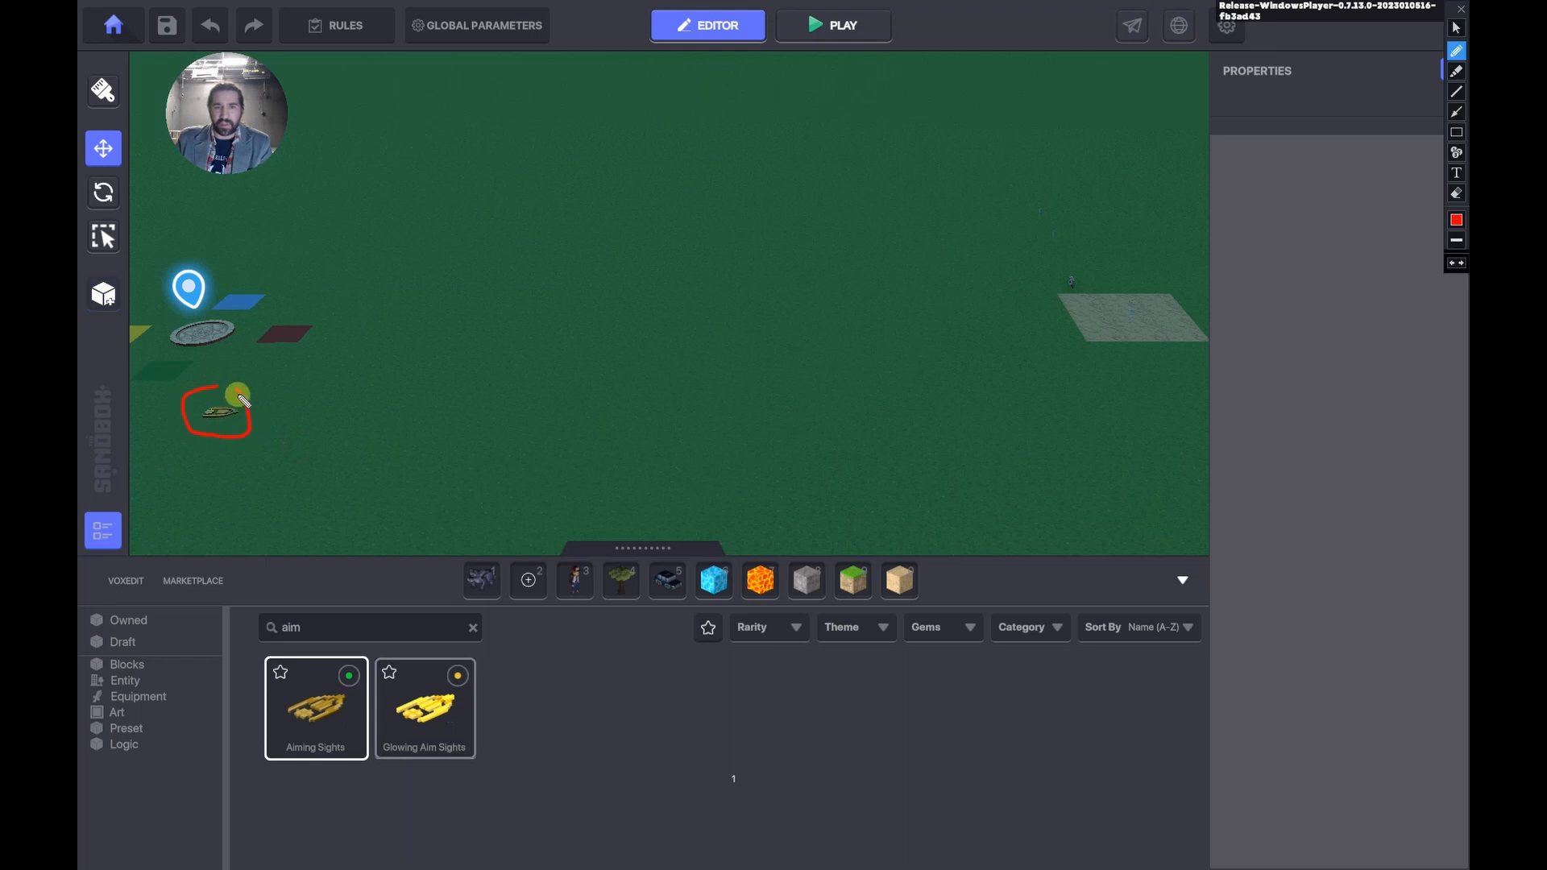
drag(1139, 404, 1157, 407)
mouse_move(254, 409)
mouse_down()
mouse_move(849, 400)
mouse_move(1101, 423)
mouse_up()
drag(272, 329, 1106, 329)
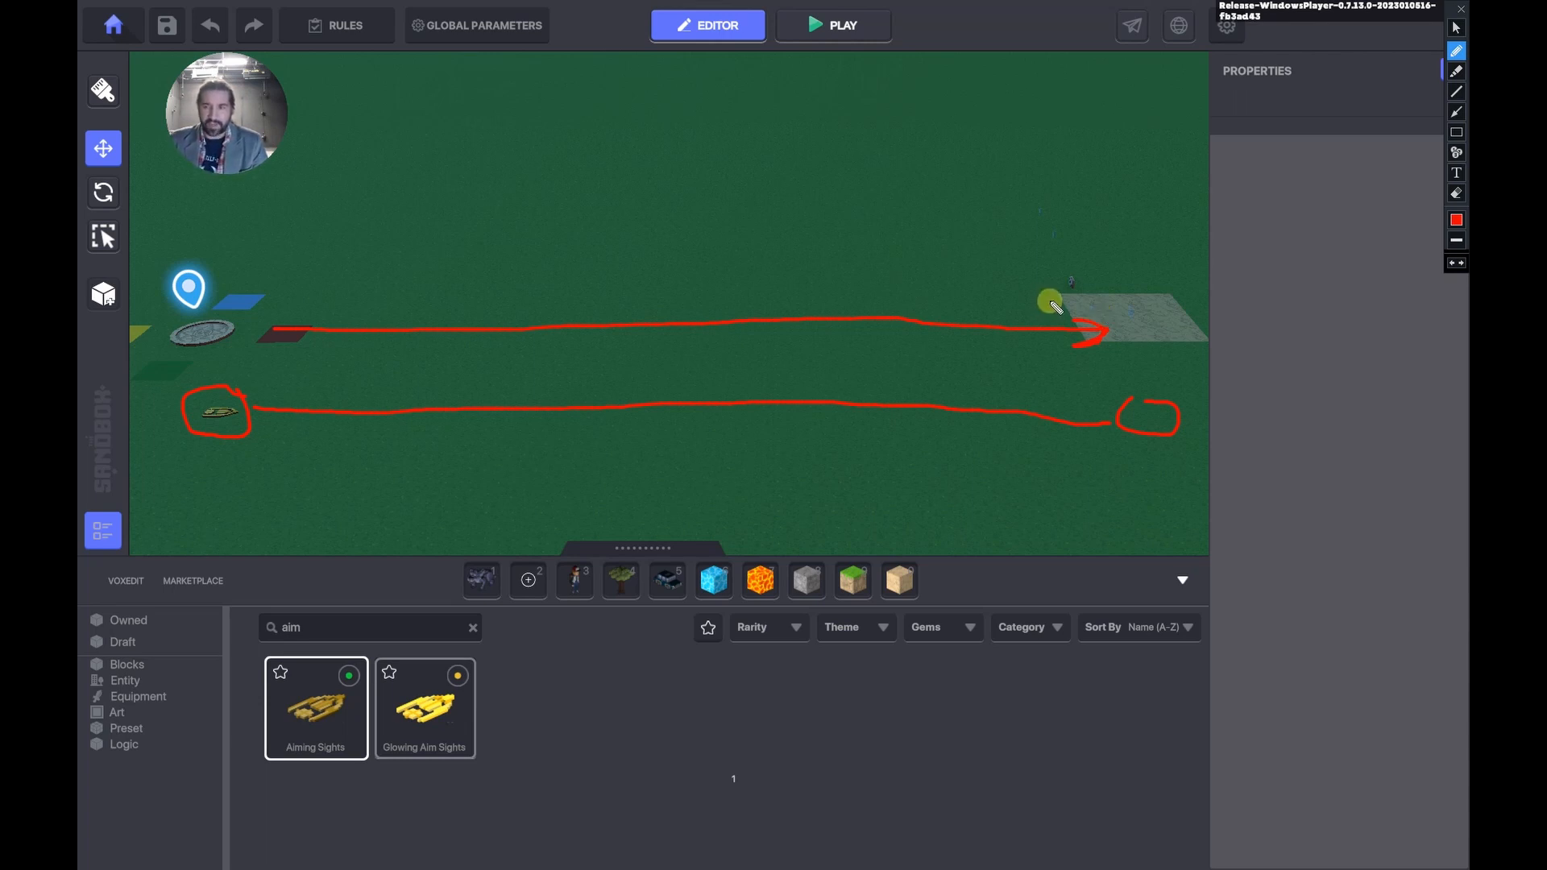
key(Escape)
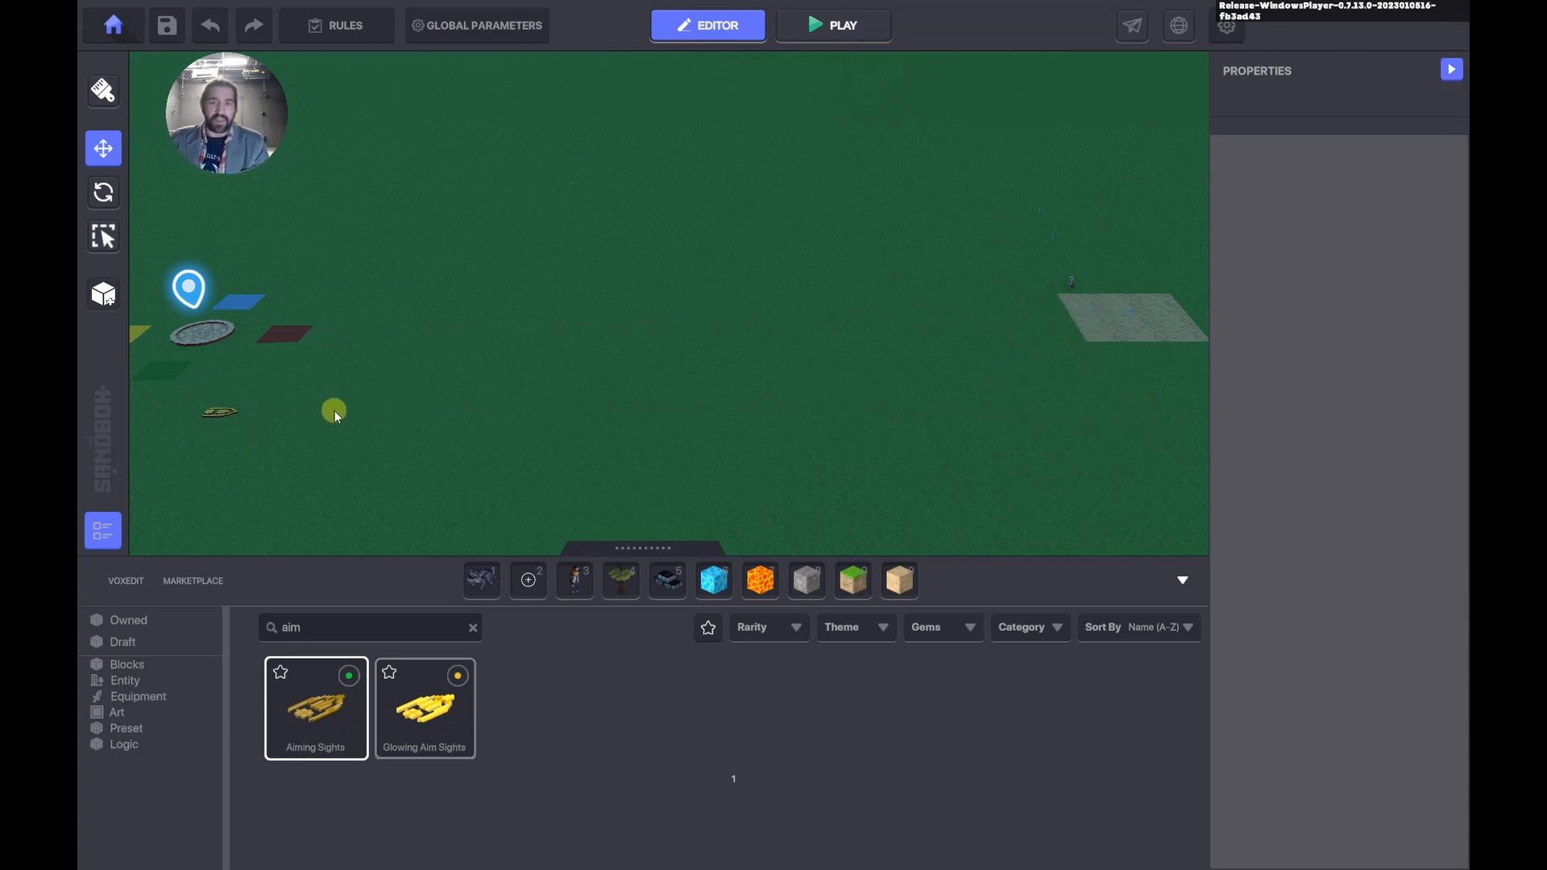
Move the JC Speaker Component off the finish pad to X 51.50, at the end of the Aiming Sights' platform path.
click(229, 413)
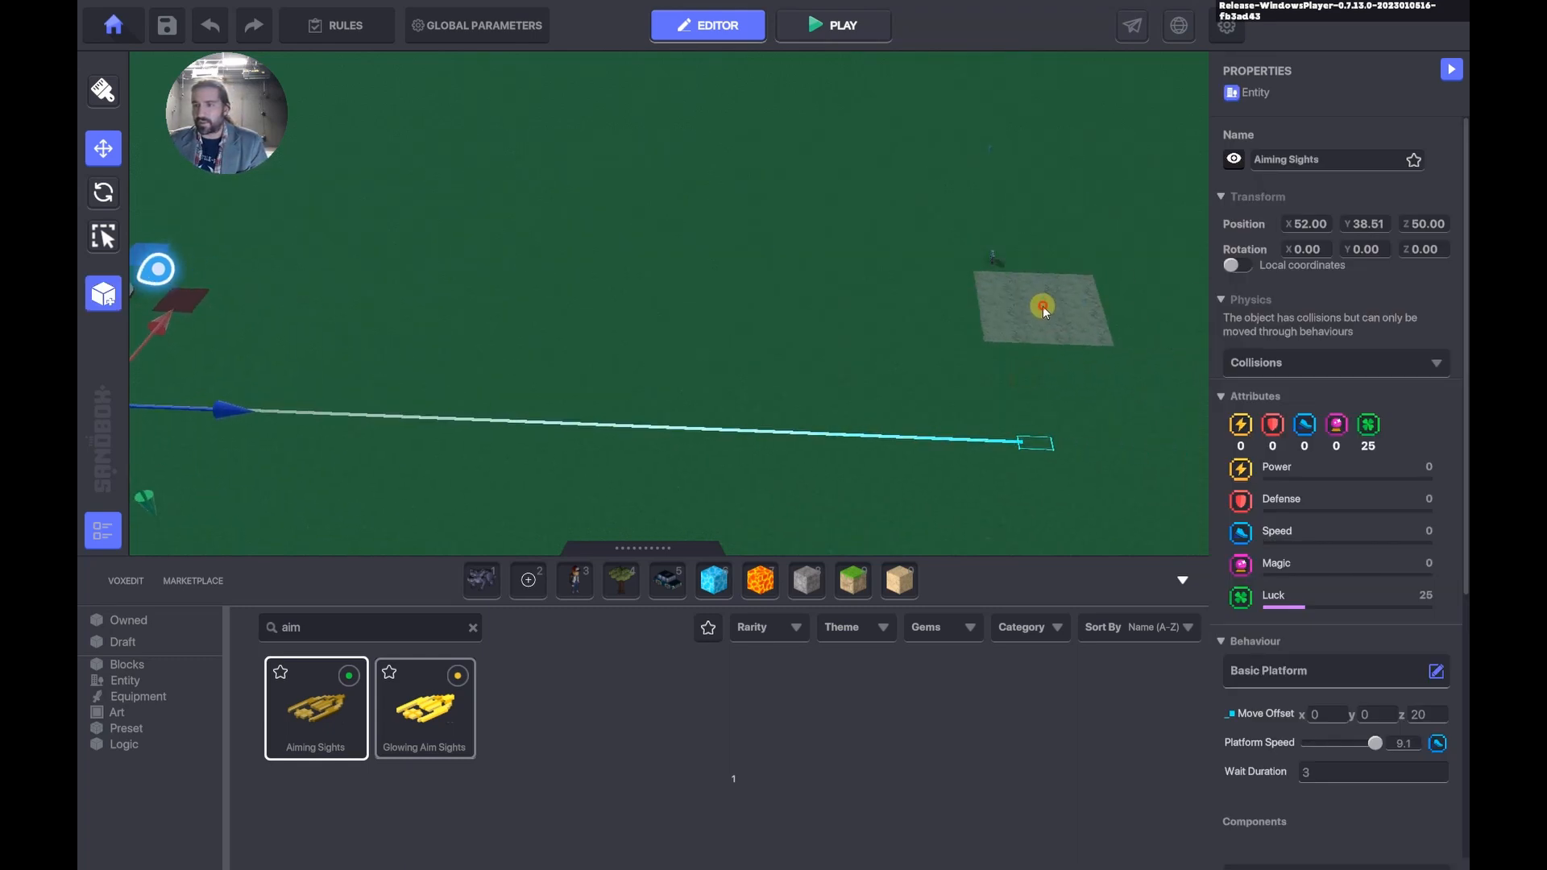
click(1042, 308)
drag(1043, 316, 1049, 452)
key(a)
key(s)
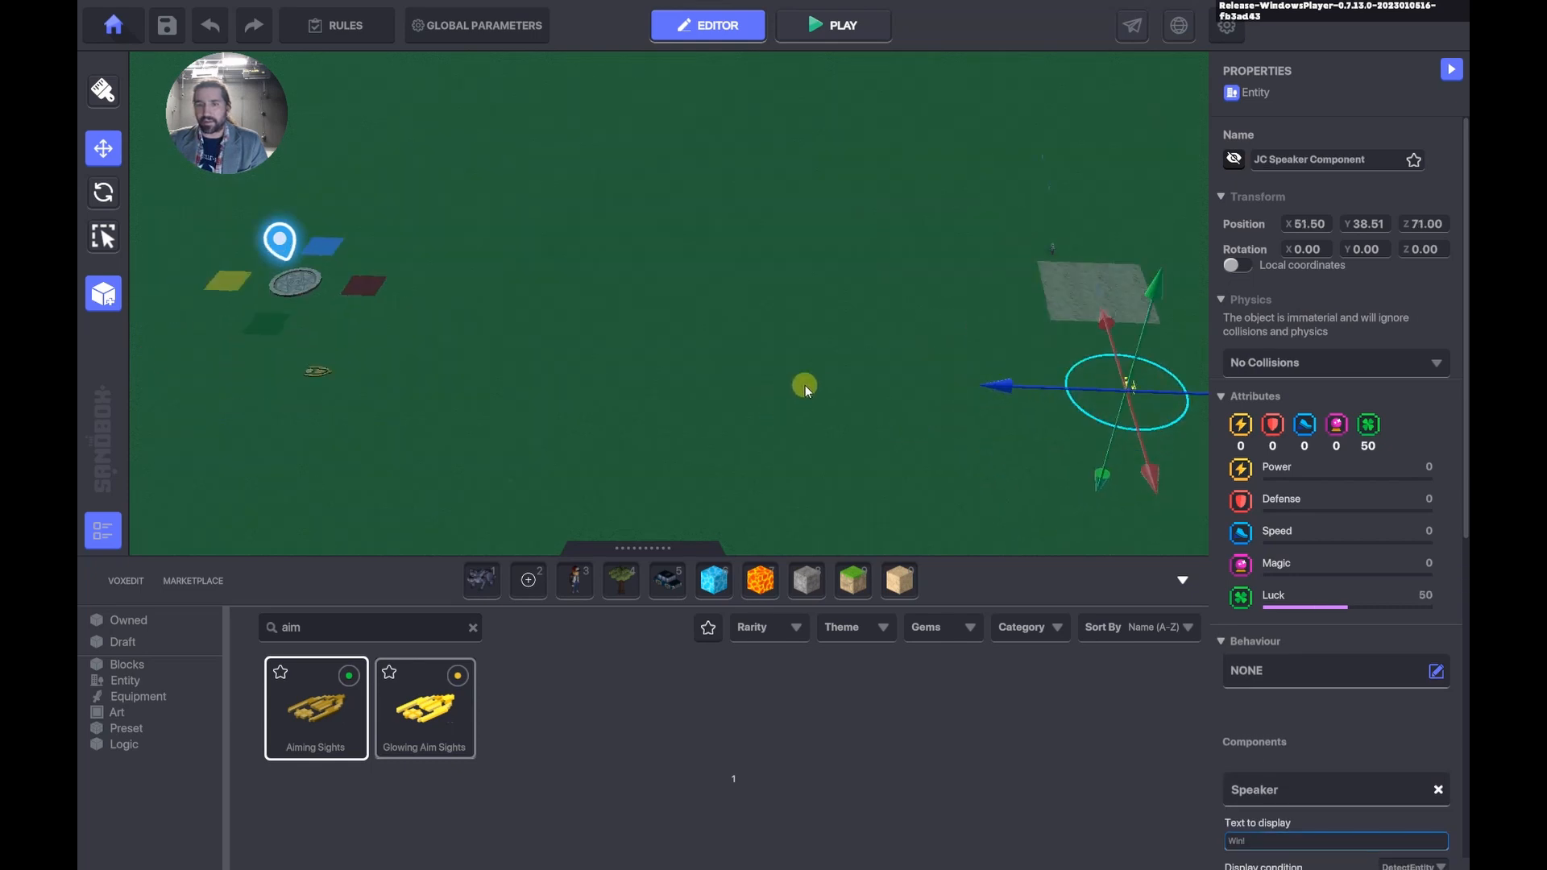
Move the JC Speaker Component to Z 70.50 to line it up with the end of the Aiming Sights' path.
click(341, 352)
key(d)
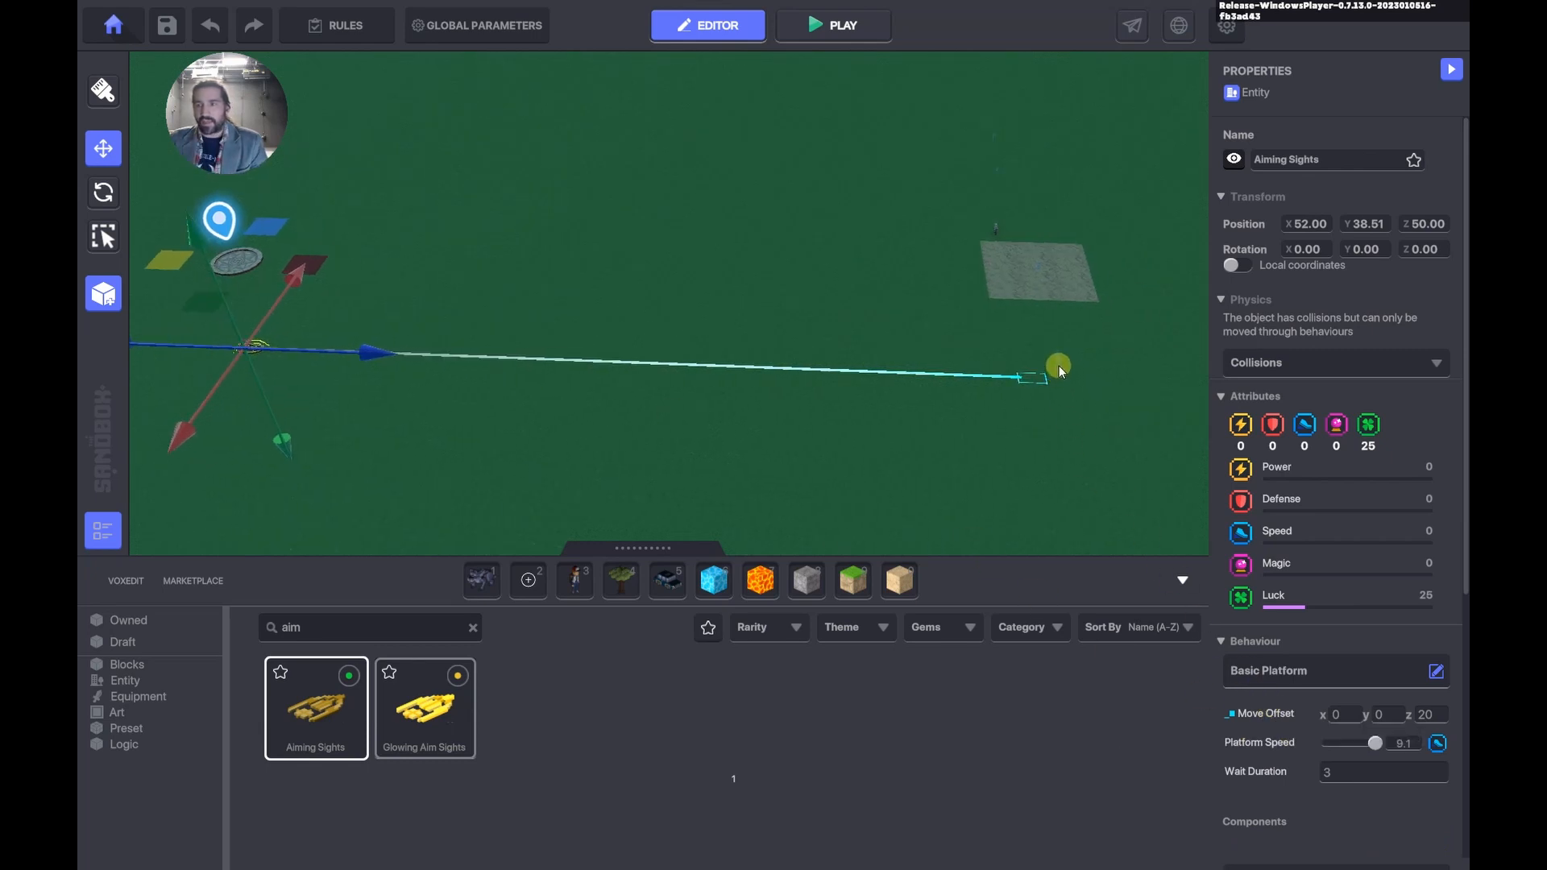
click(1059, 366)
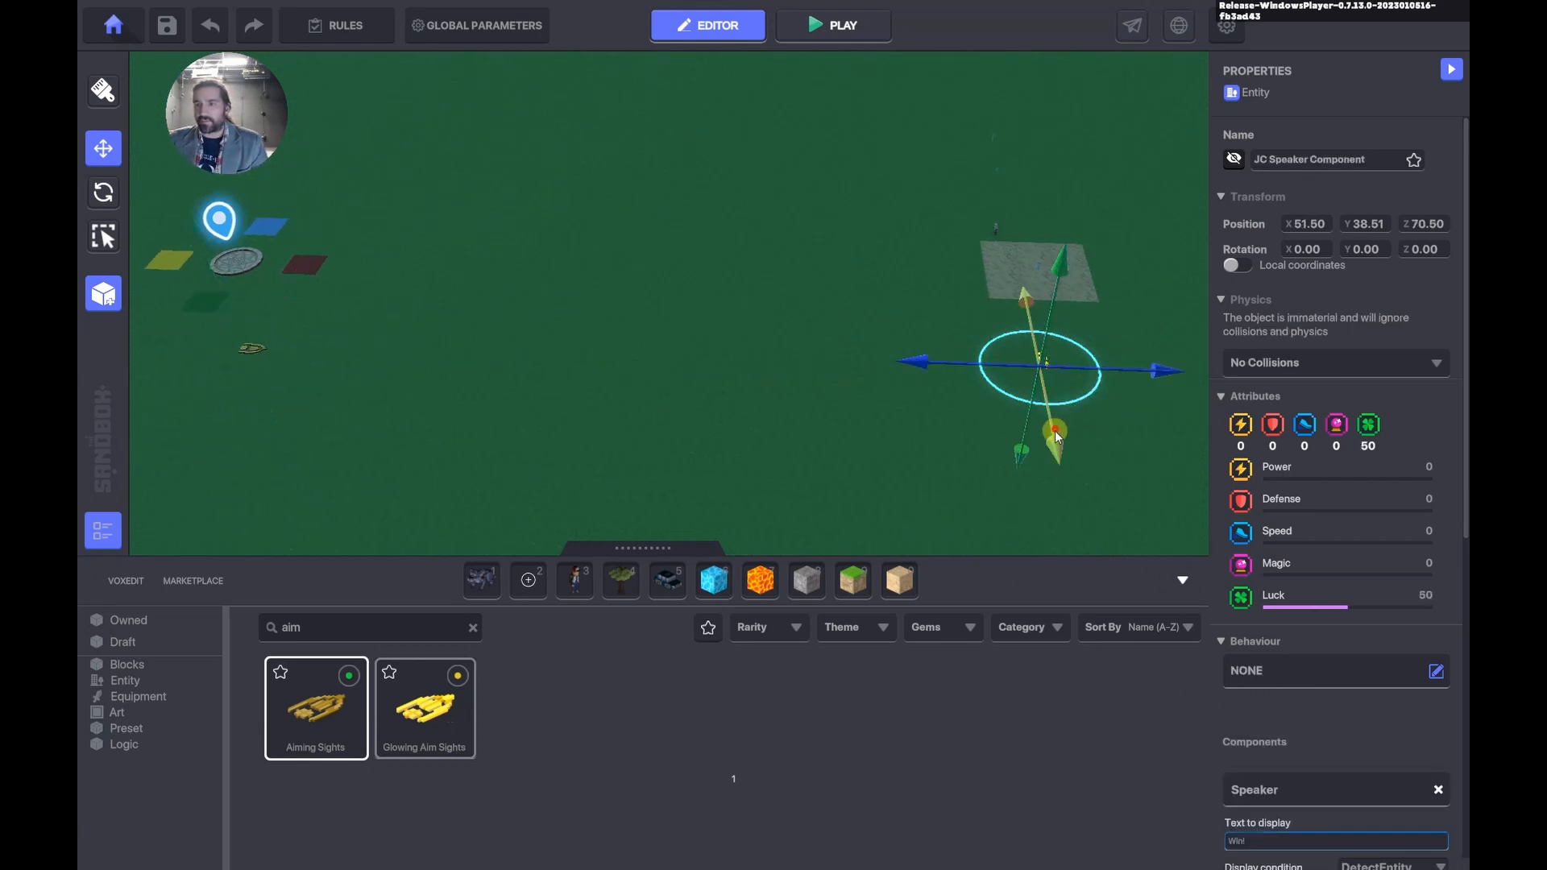
Add the tag Slider to the Aiming Sights platform.
click(254, 350)
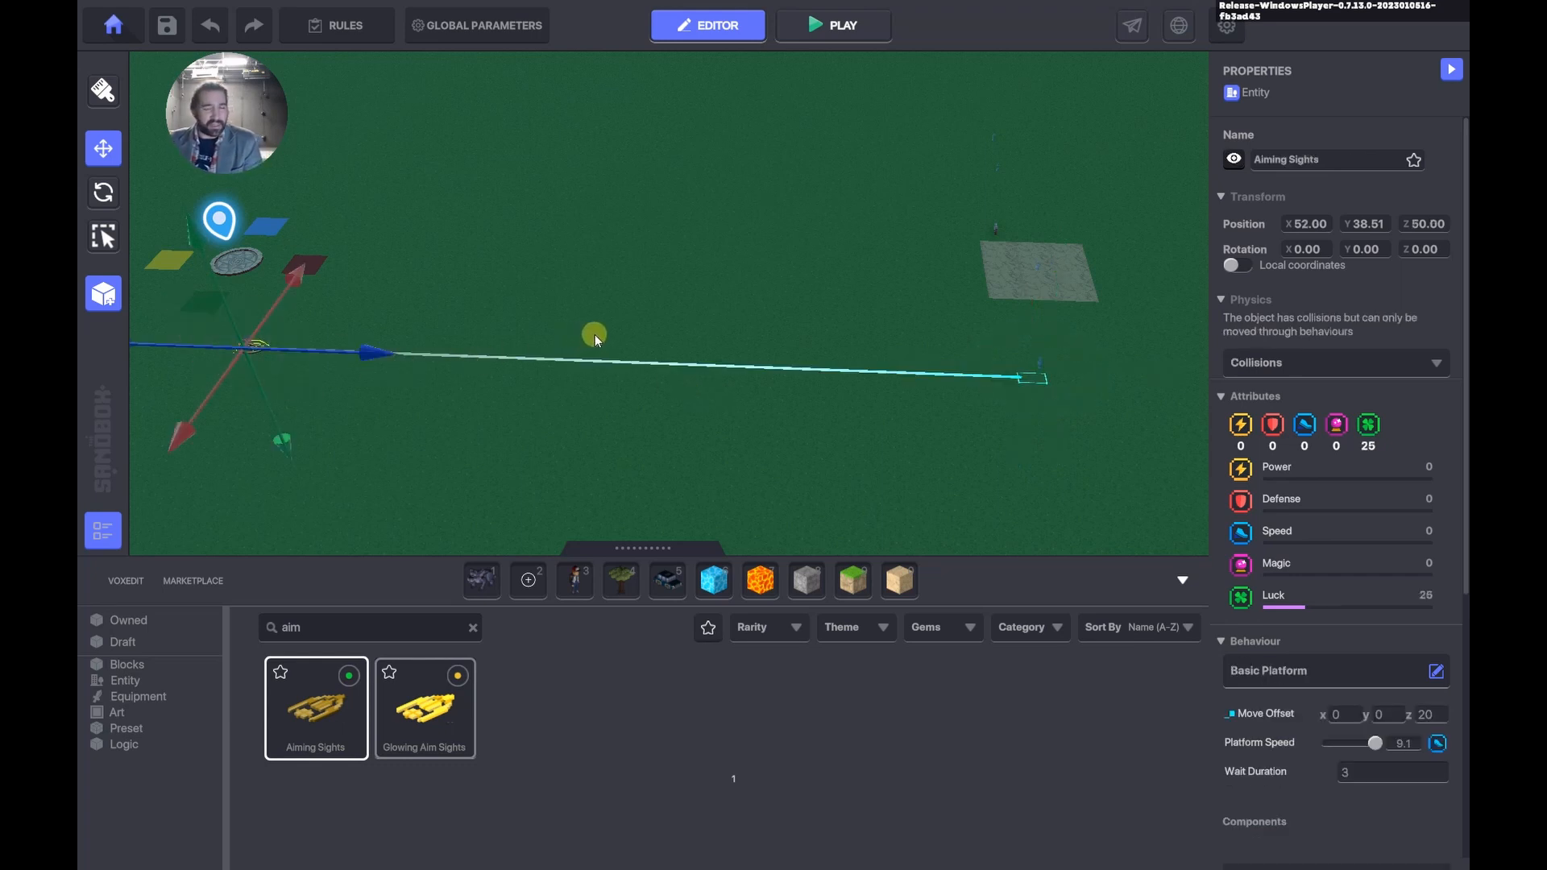
right_drag(764, 399, 777, 370)
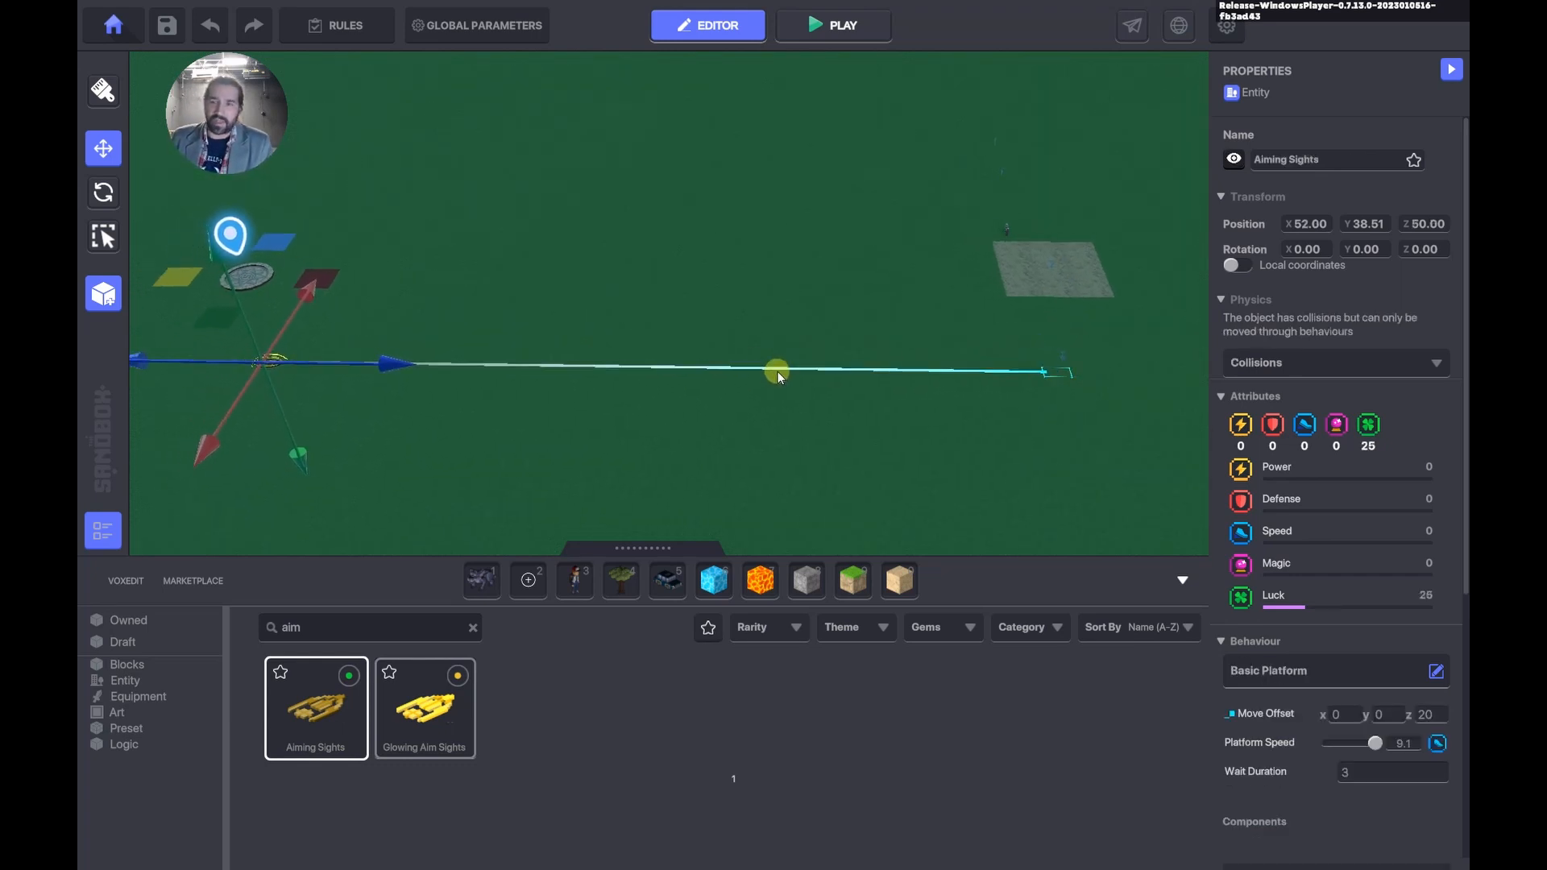
scroll(776, 370, up, 1)
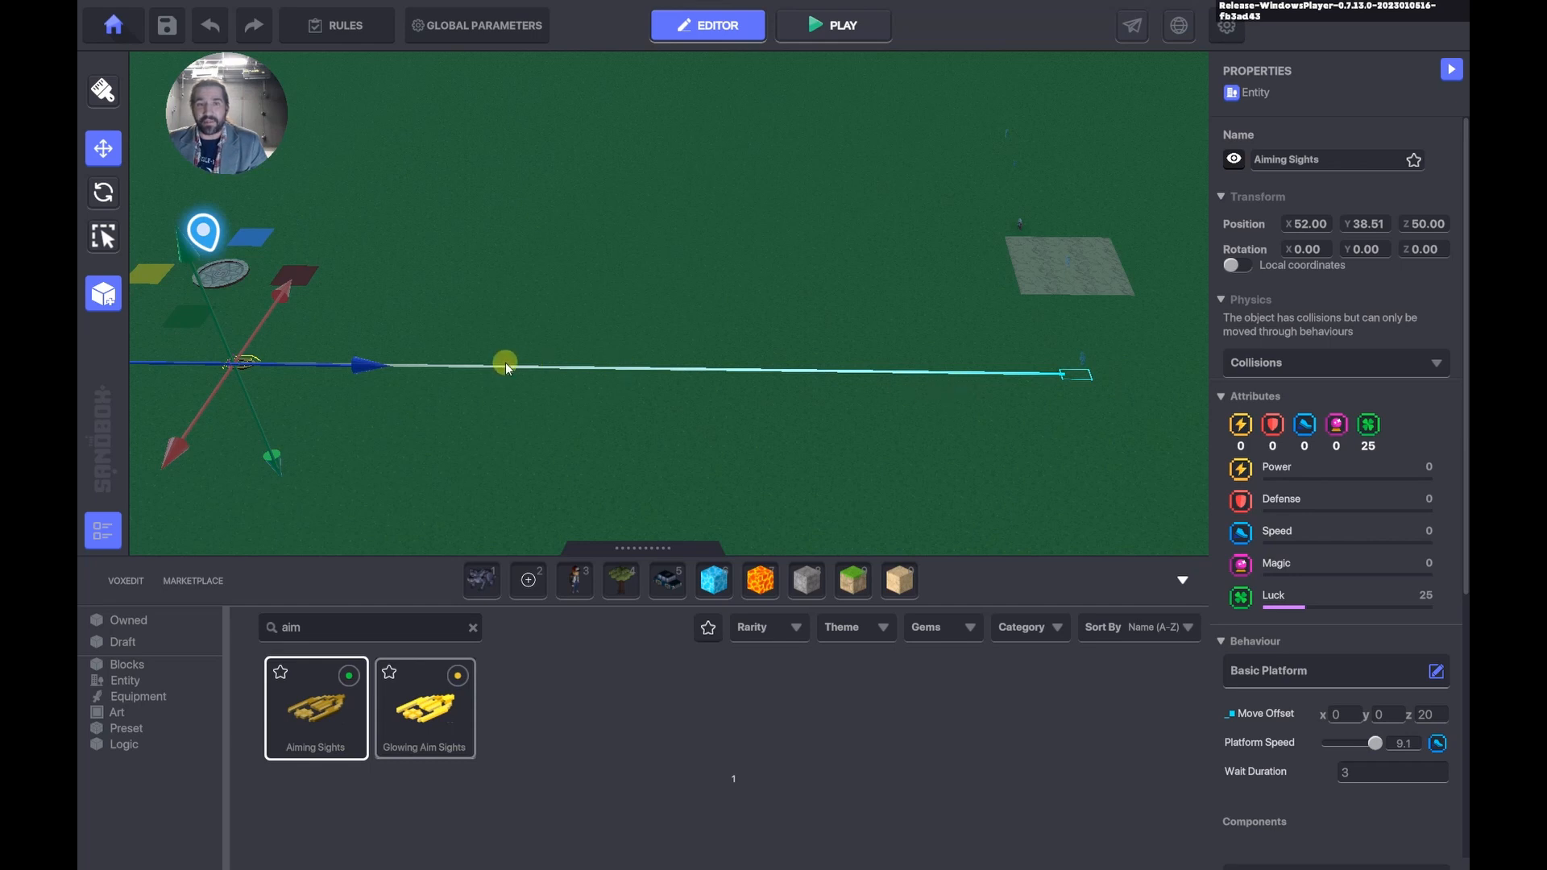
scroll(1361, 599, down, 5)
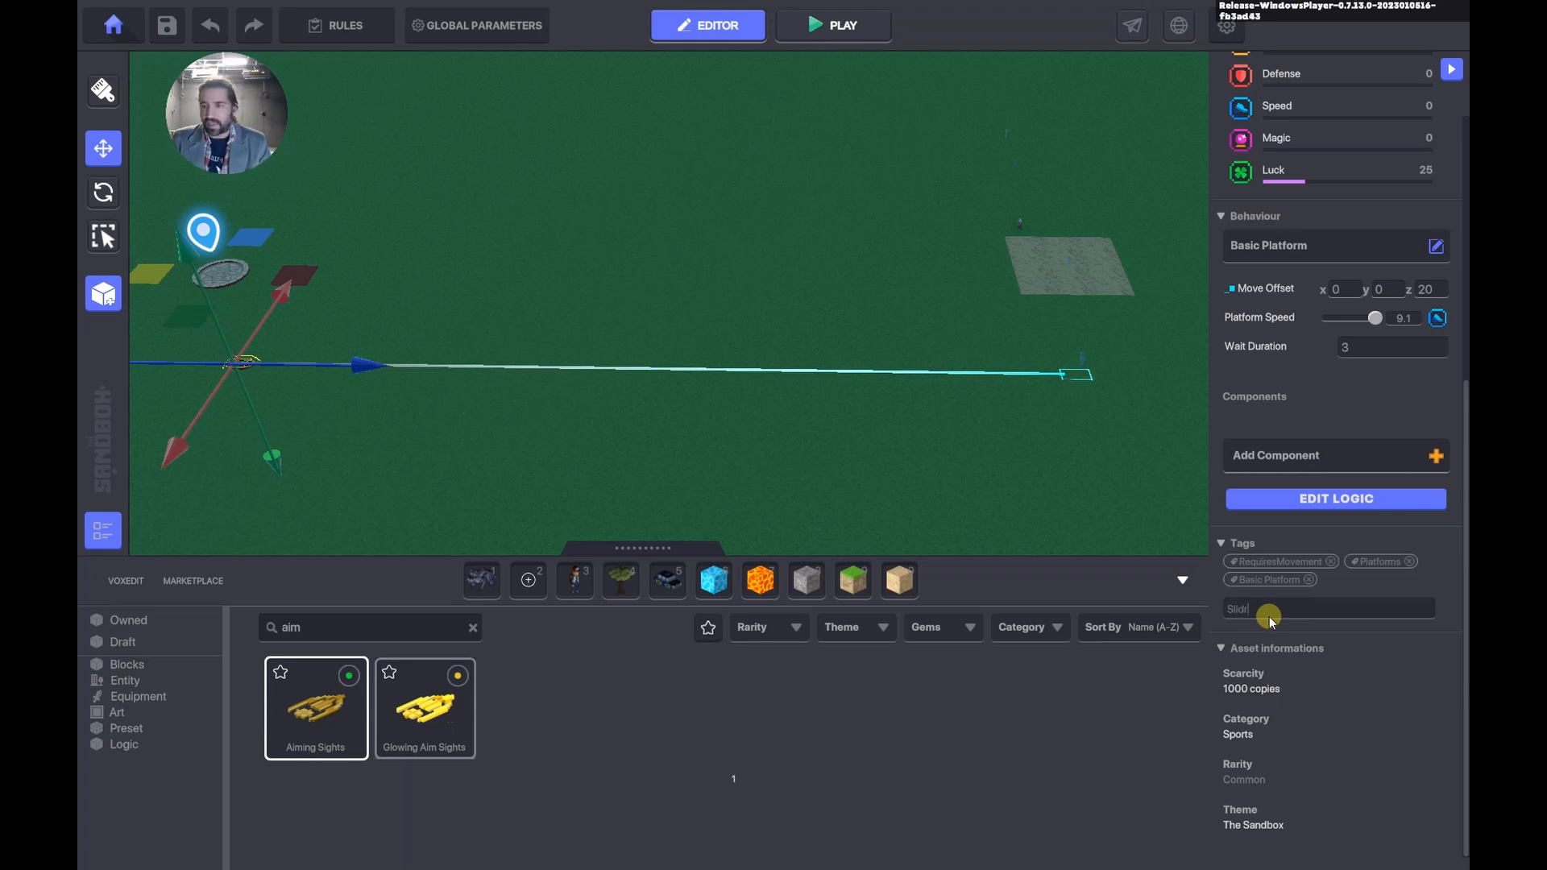
key(Return)
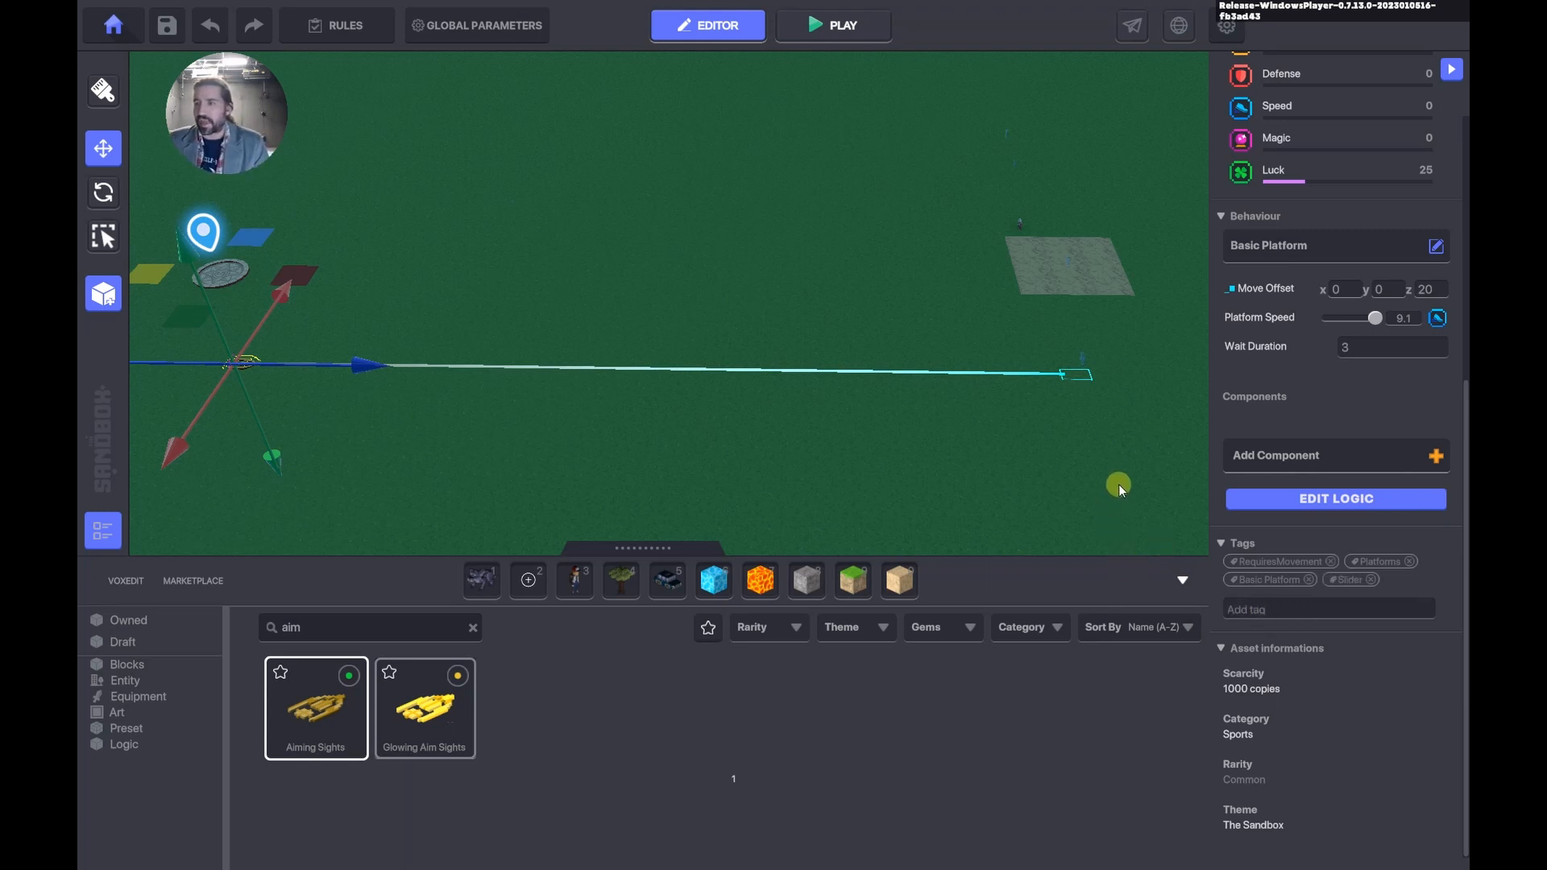
Open the full logic of the JC Speaker Component at the platform path's end and set its display text to "Lose!".
click(1081, 360)
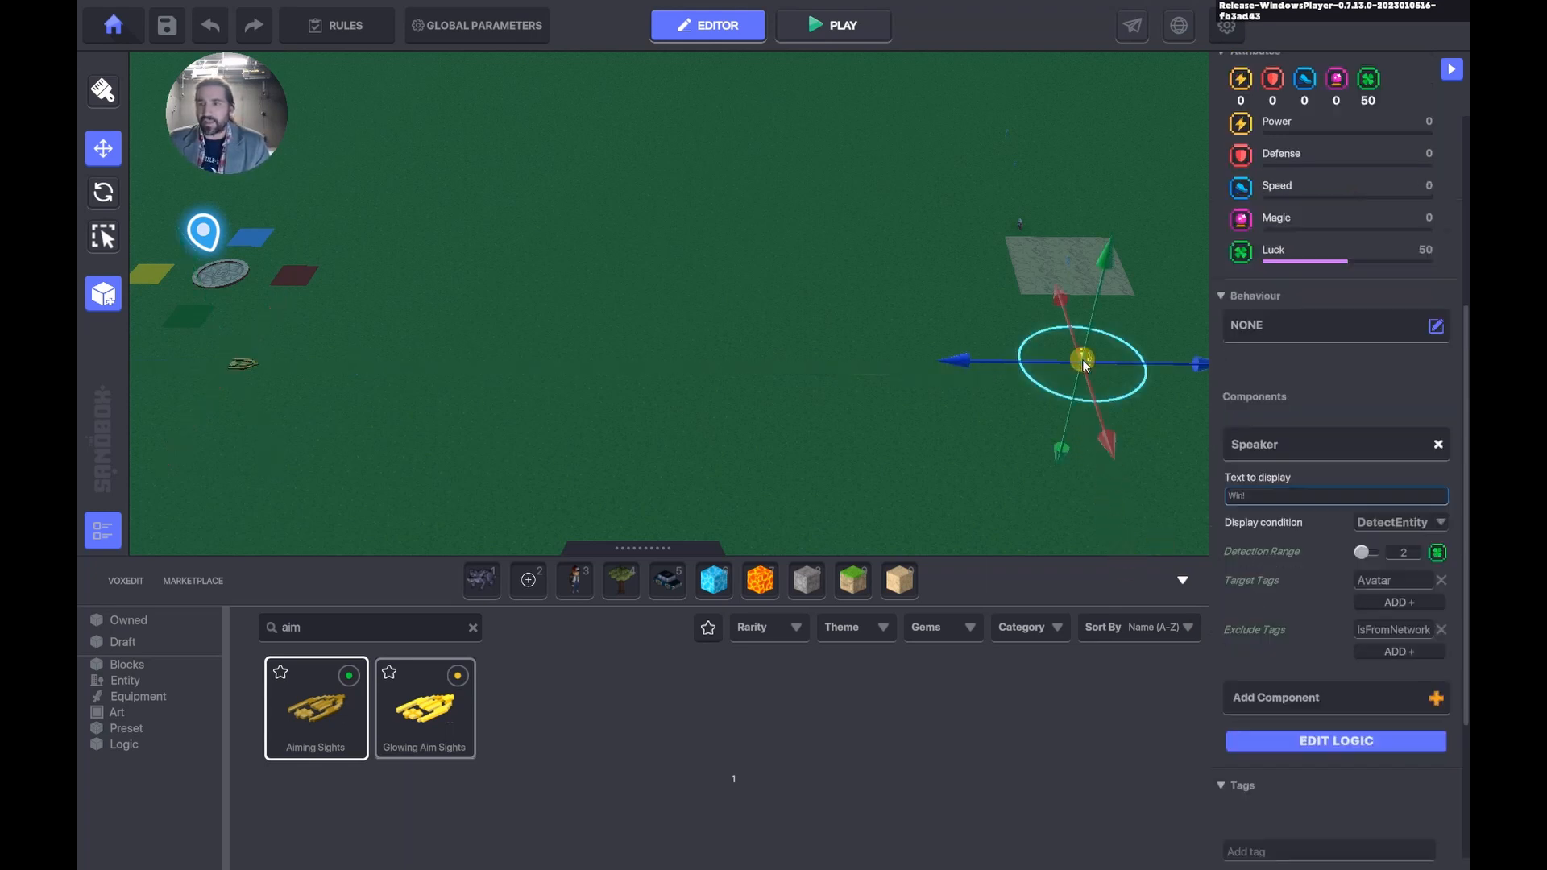
click(1326, 744)
click(1261, 558)
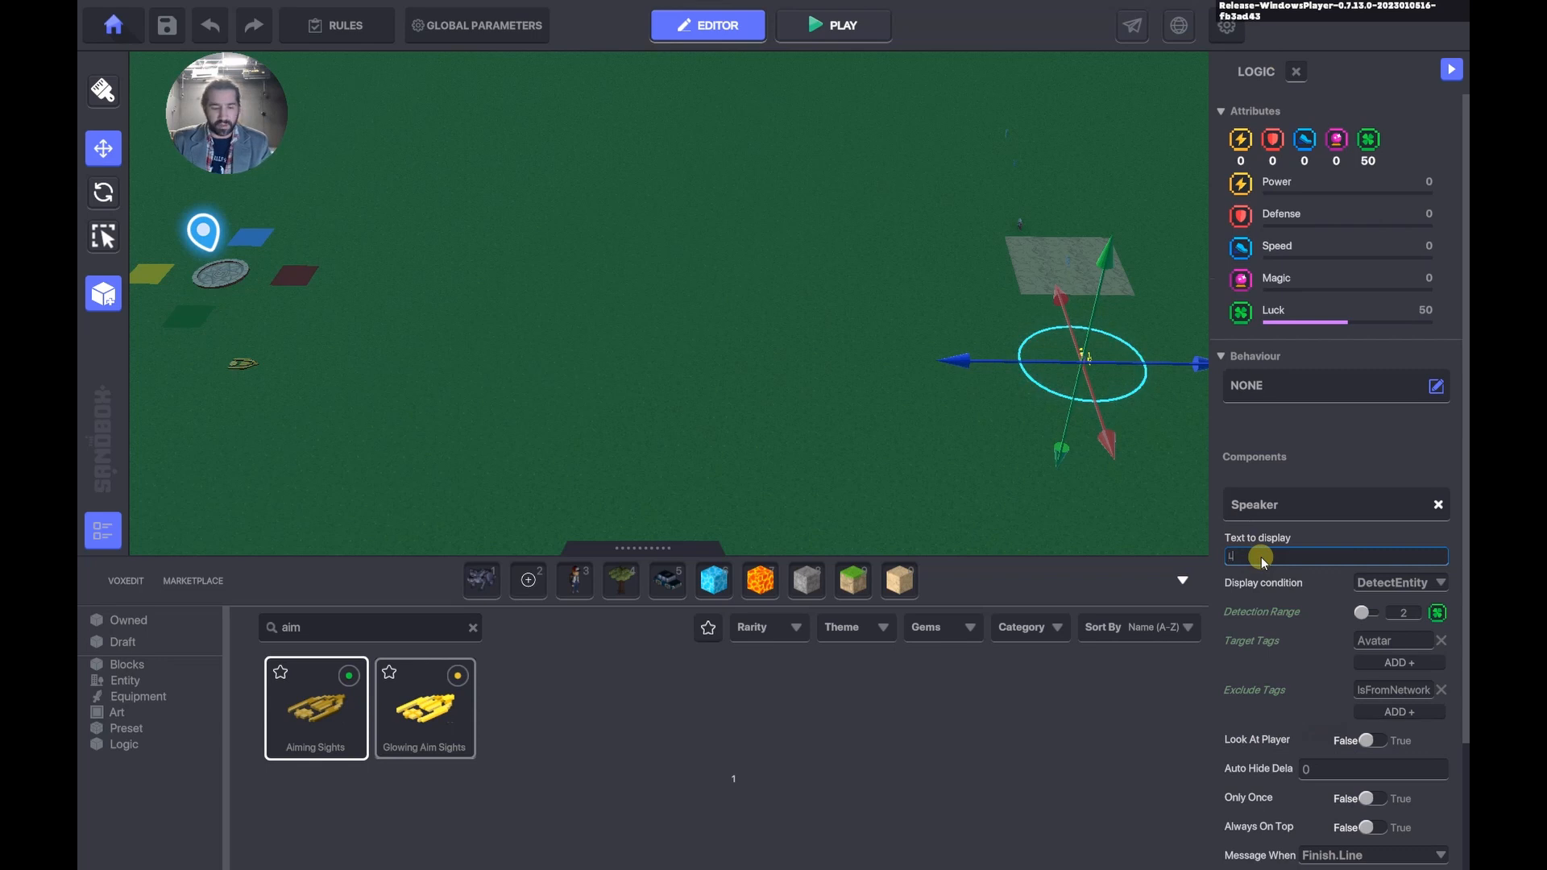
text(Lose!)
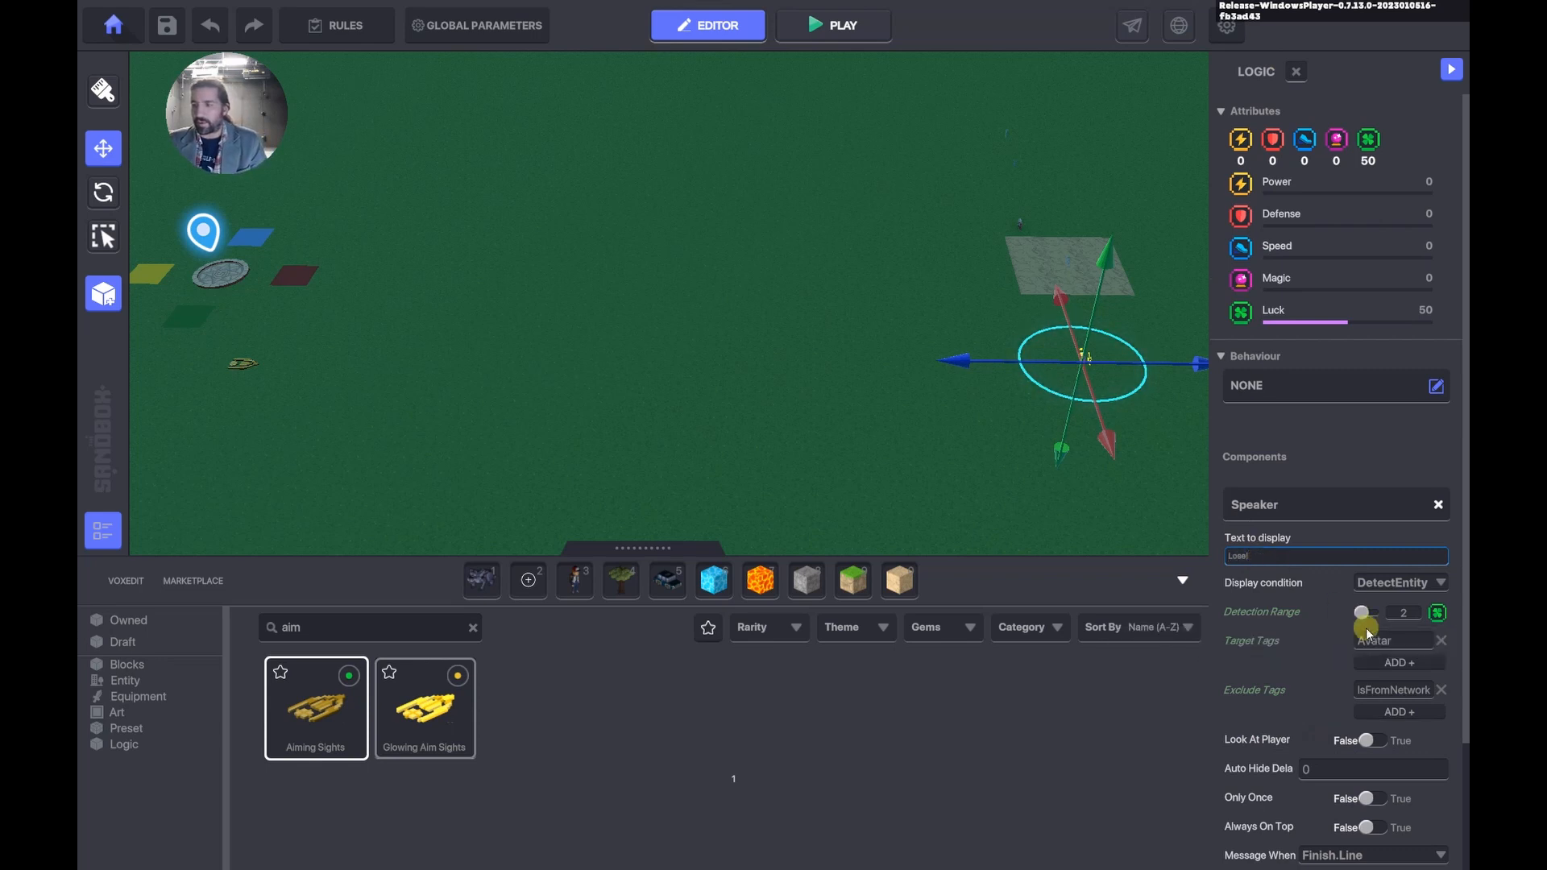
Replace the speaker's target tag with Slider.
scroll(1366, 627, down, 3)
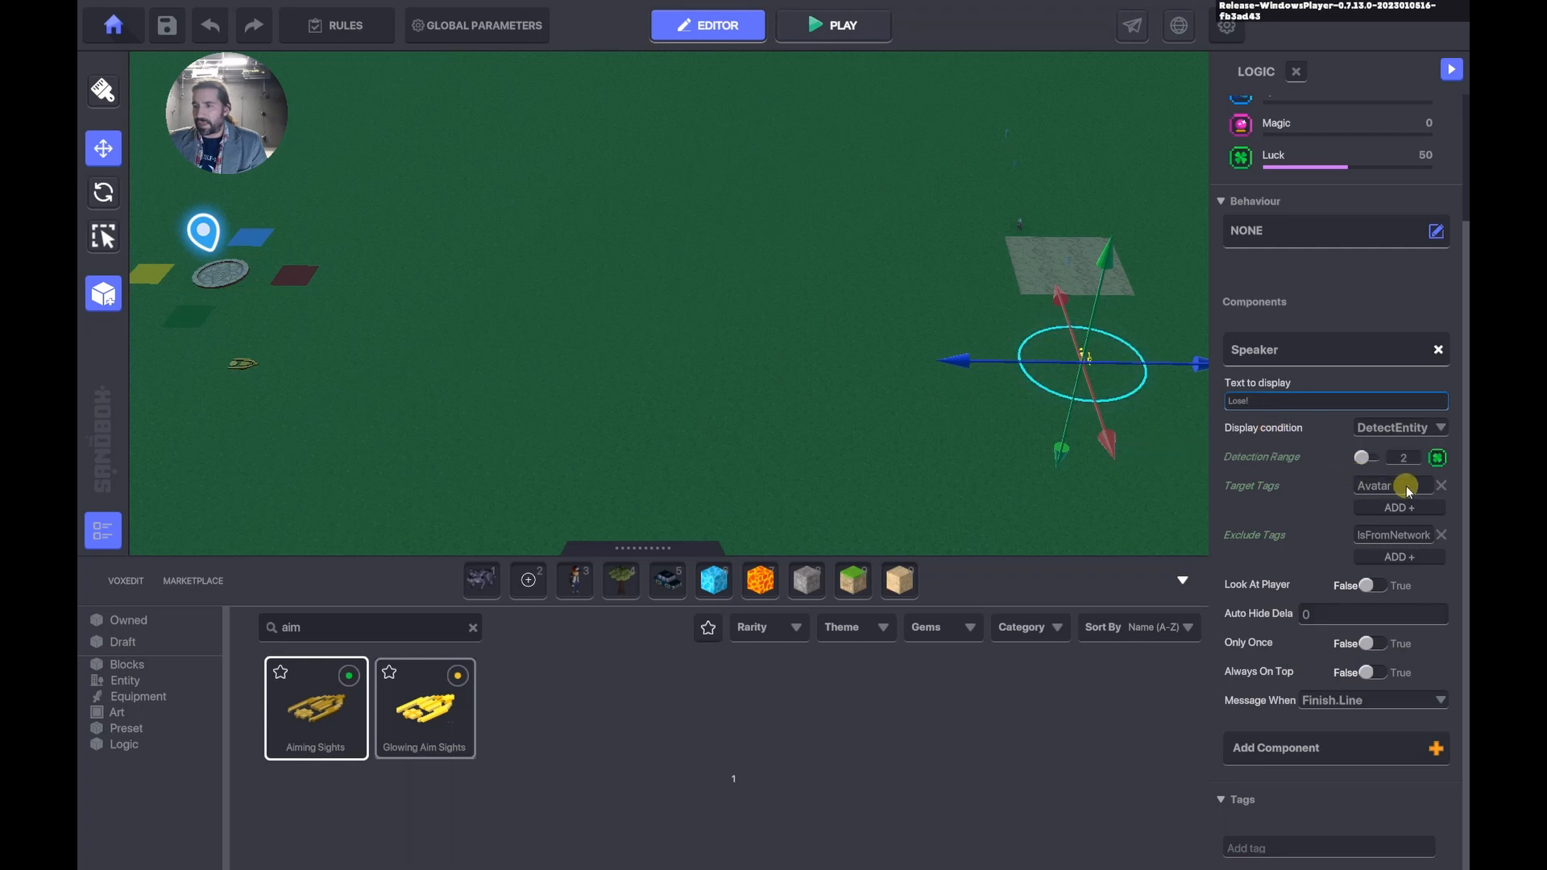
key(BackSpace)
key(BackSpace)
key(BackSpace)
key(BackSpace)
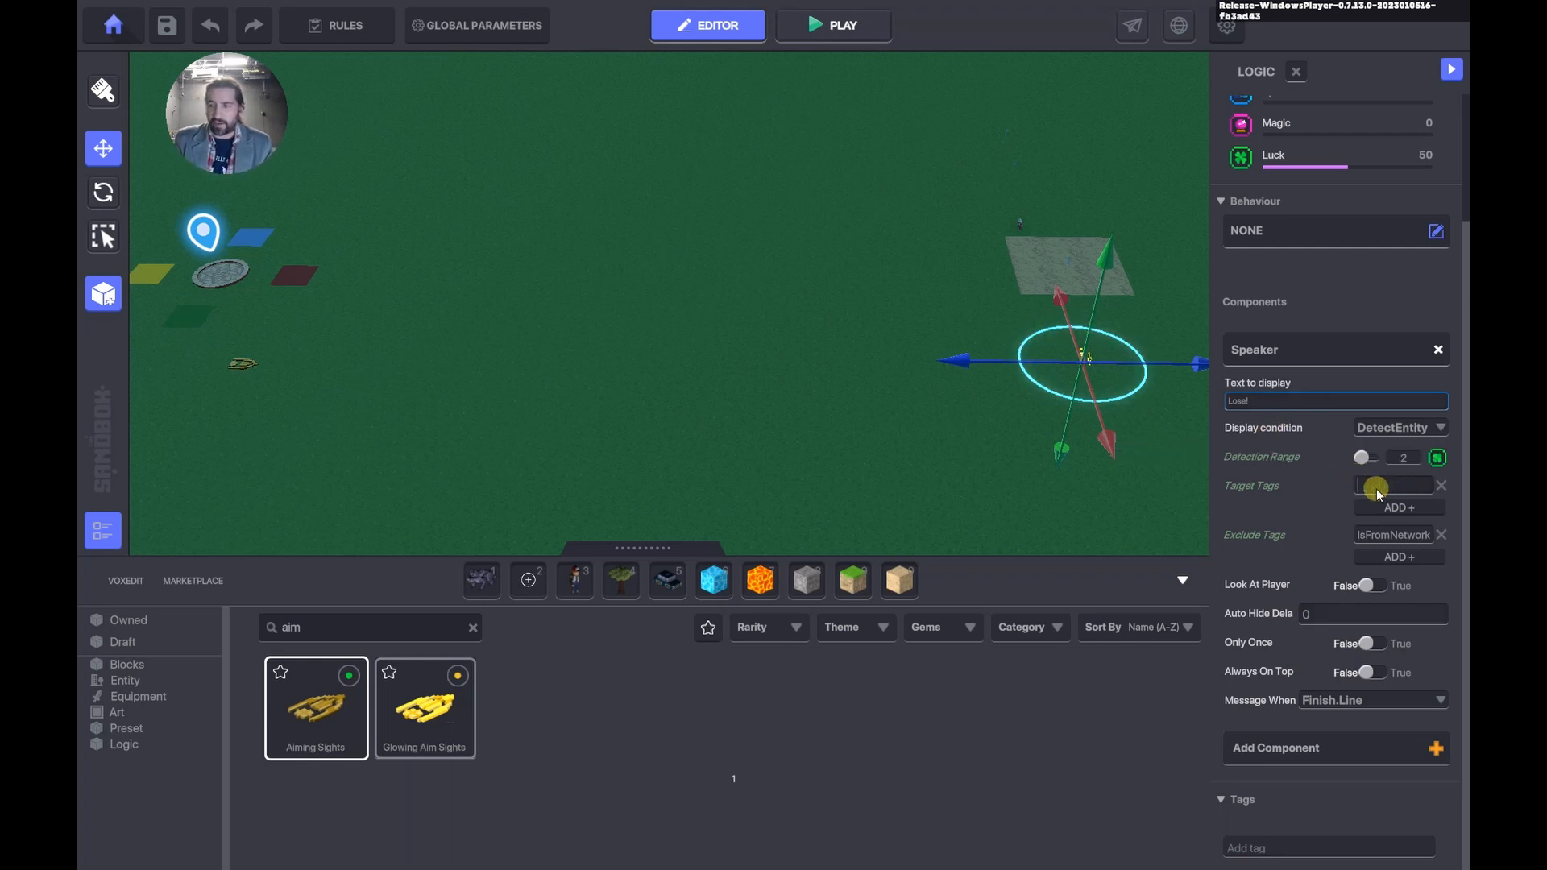
text(Slider)
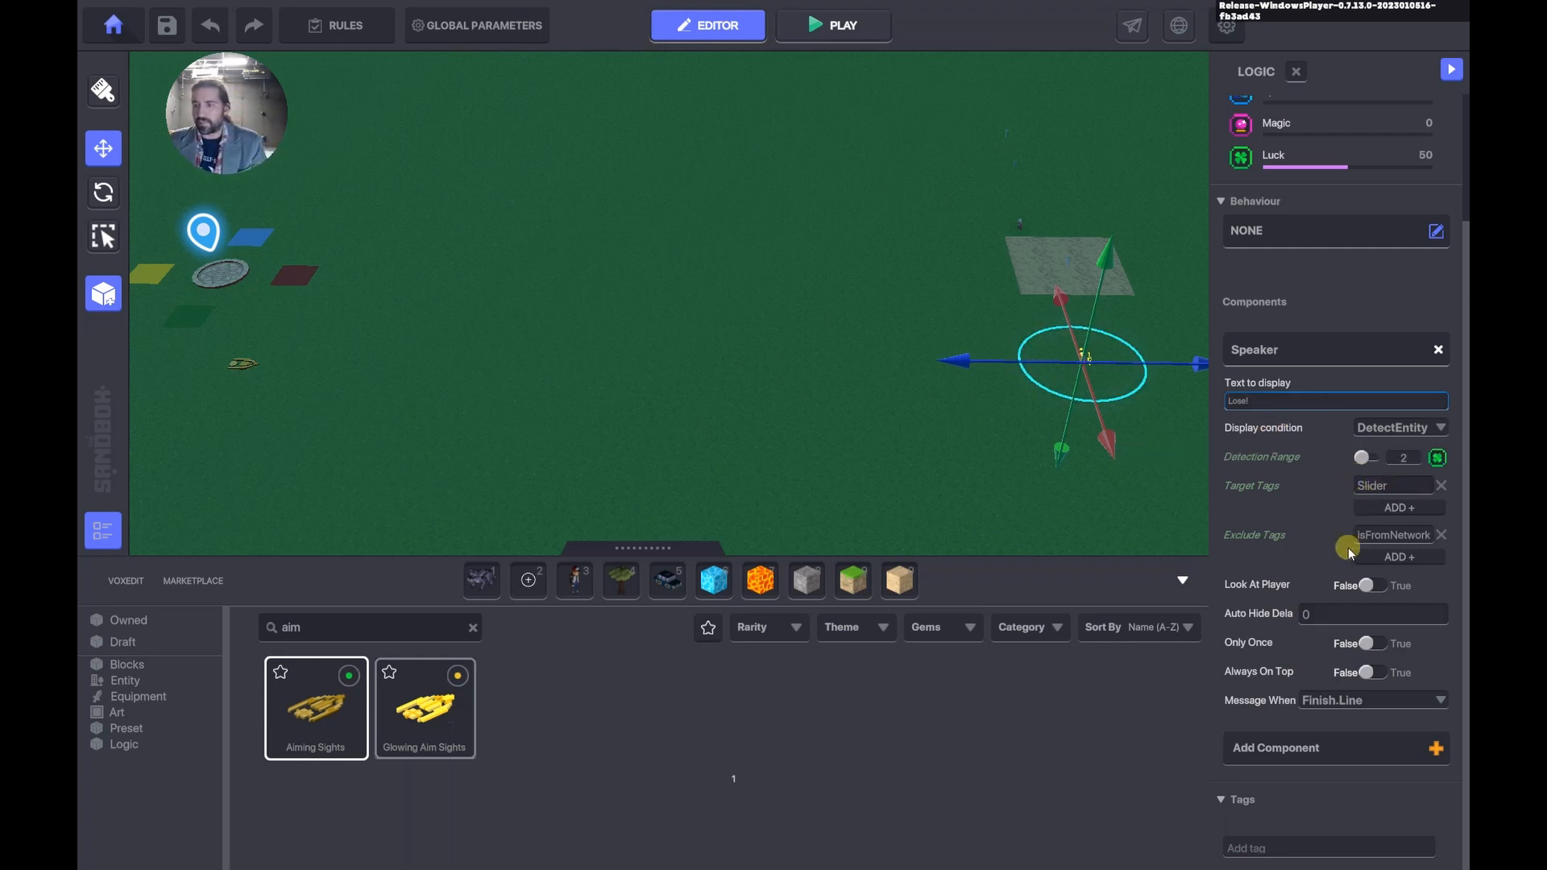
Set the speaker's Message When option to the existing Defeat message.
click(1343, 703)
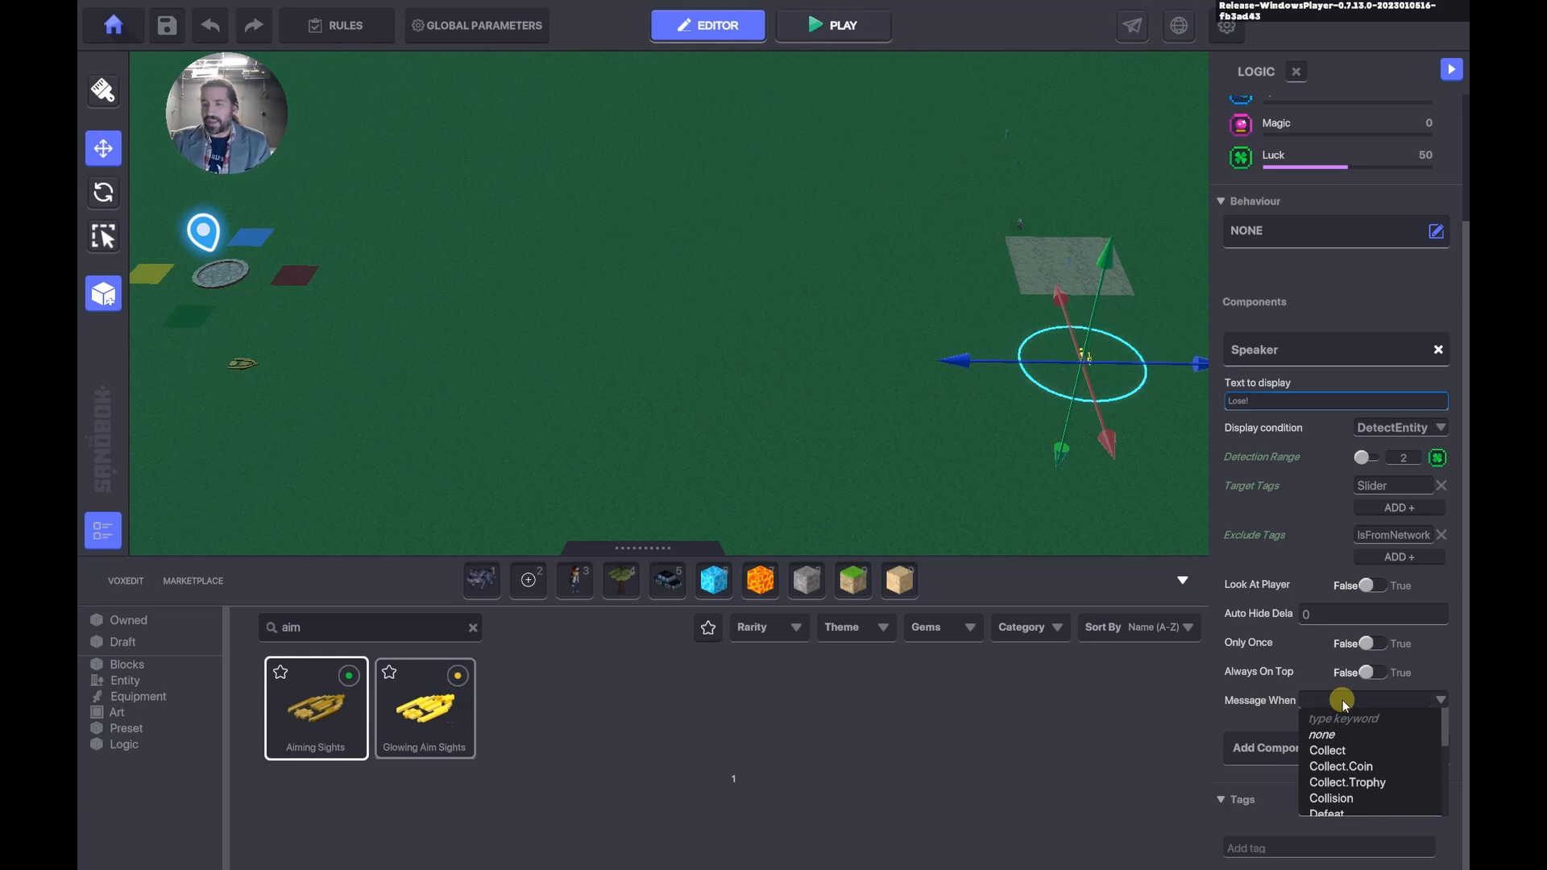
text(Defeat)
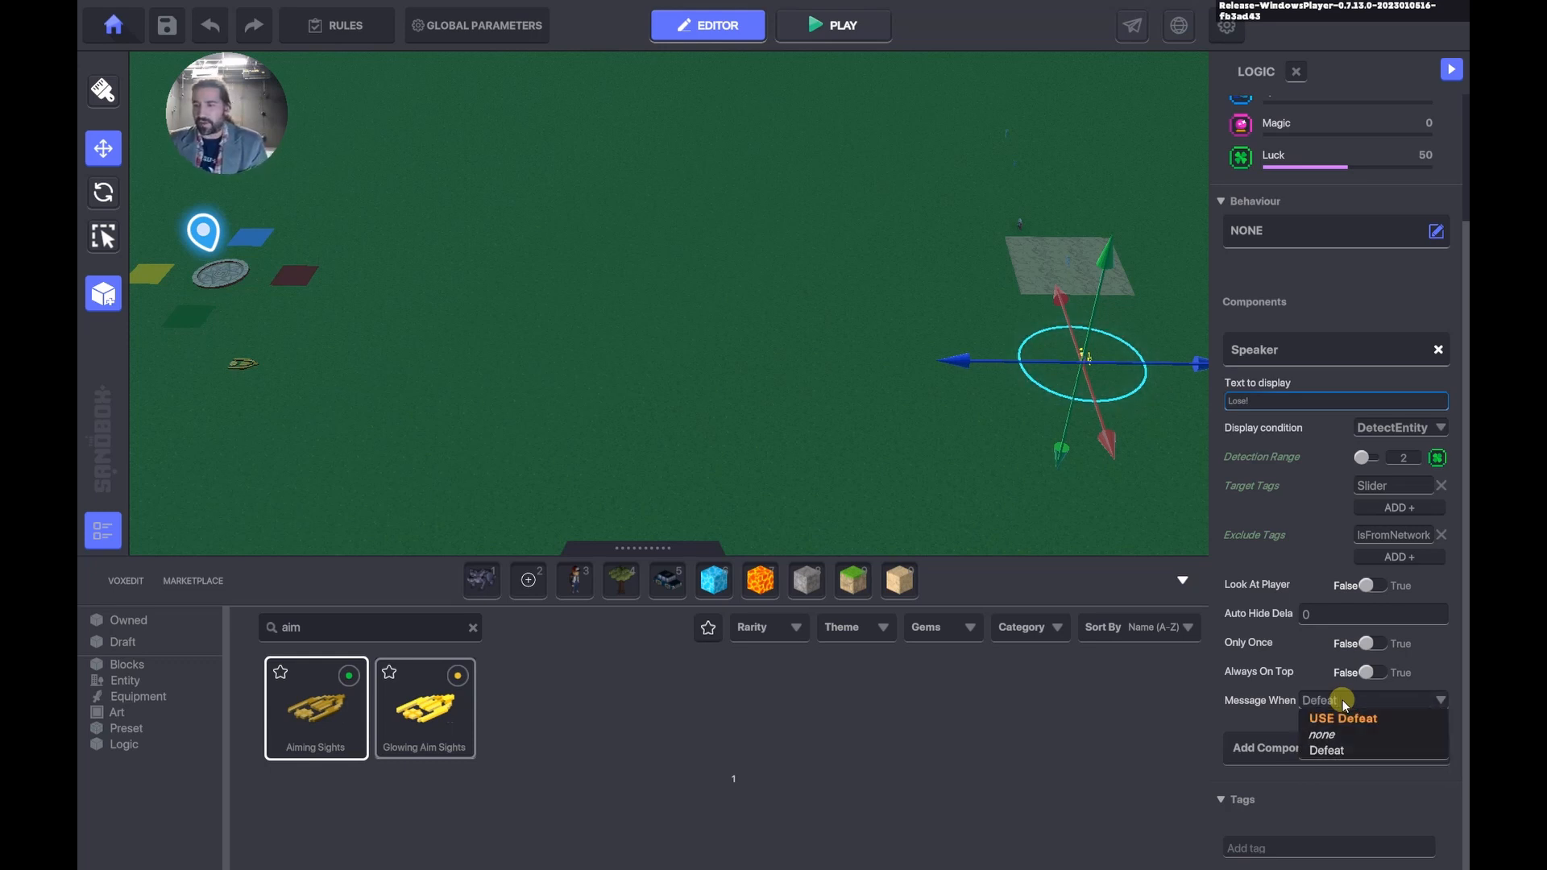
click(1370, 718)
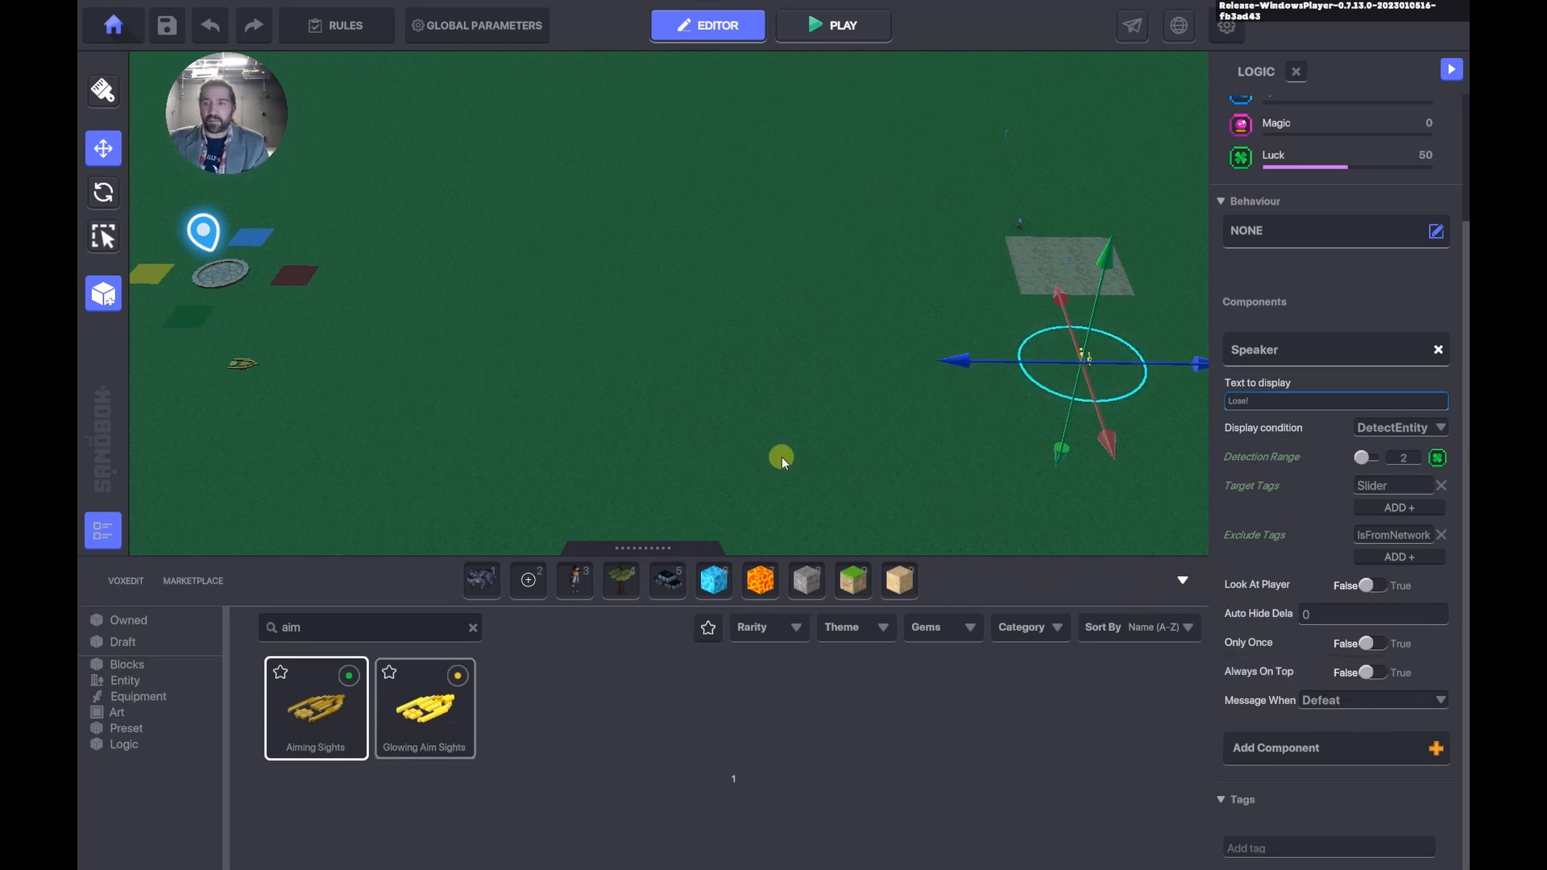
Set the Aiming Sights' platform speed to 2.0 and wait duration to 0, review its full logic settings, and deselect it.
right_drag(553, 401, 551, 395)
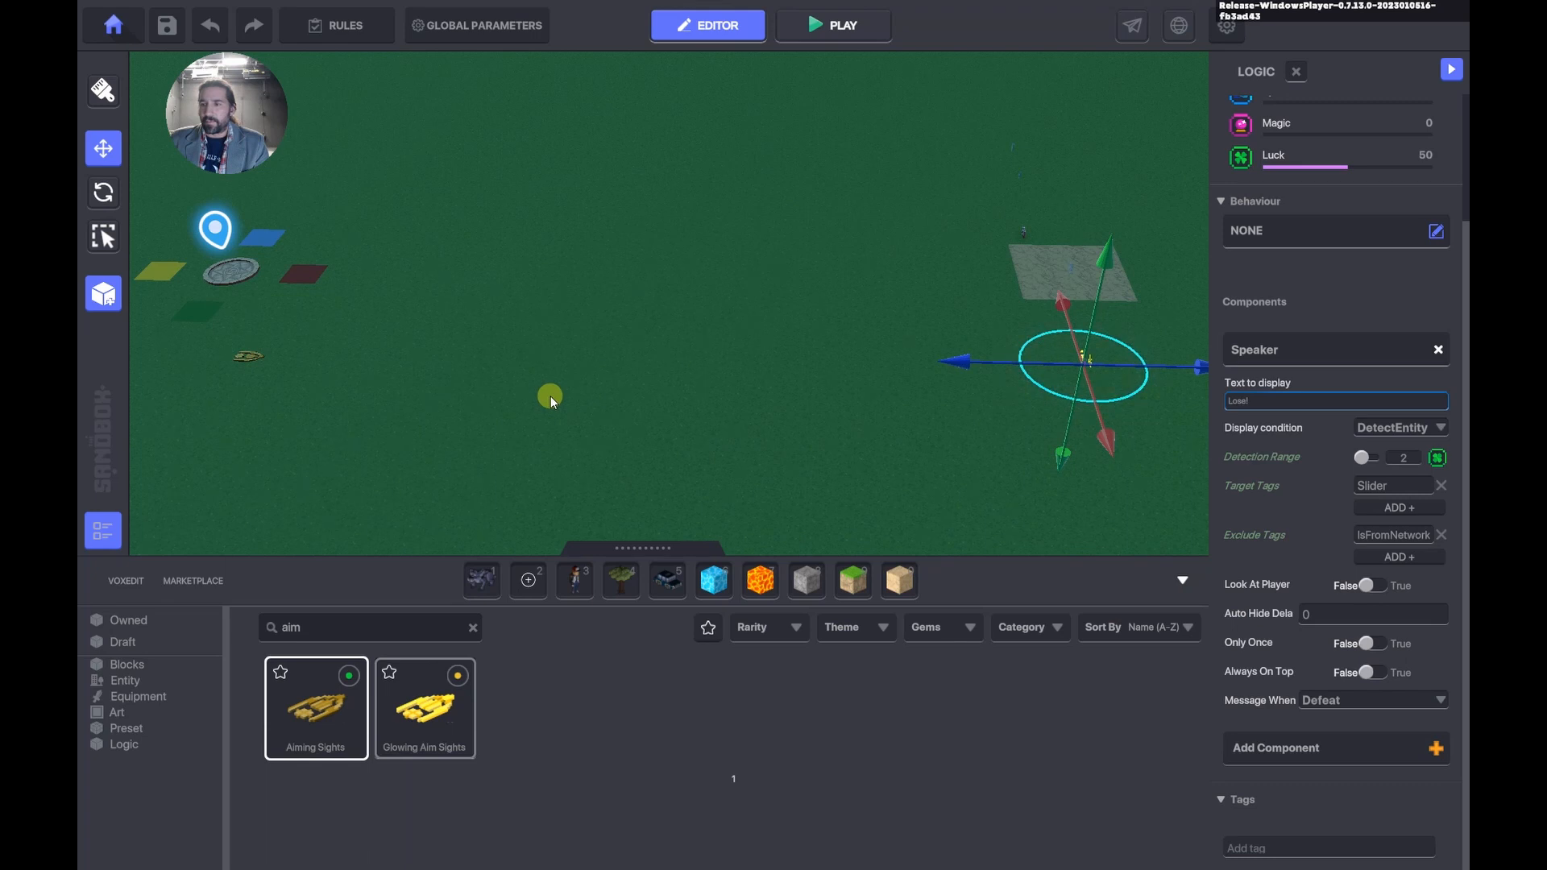
click(256, 359)
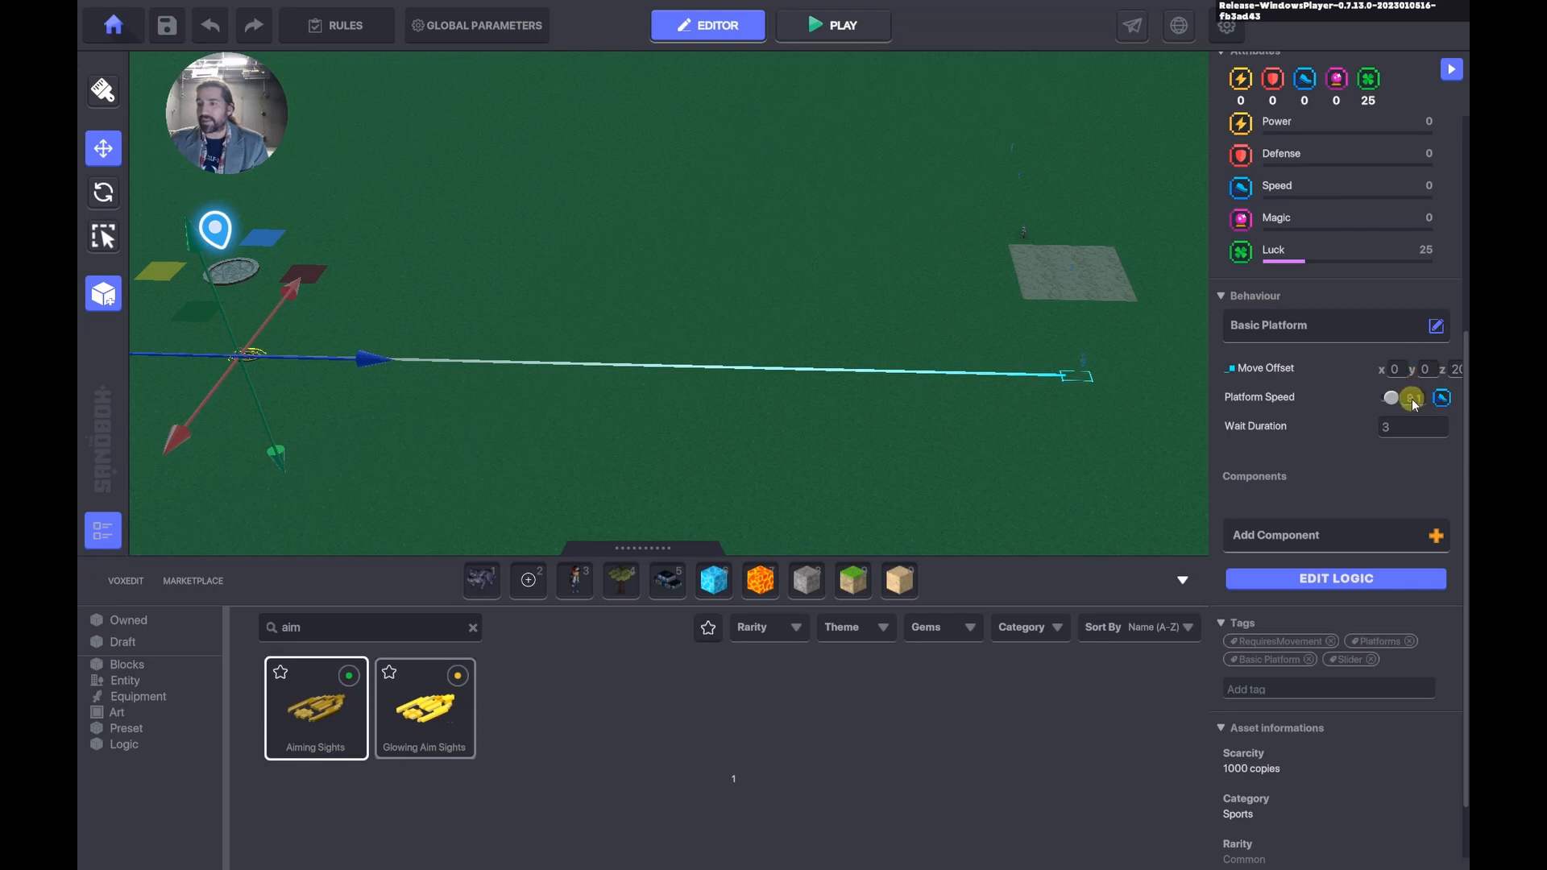
mouse_move(1265, 403)
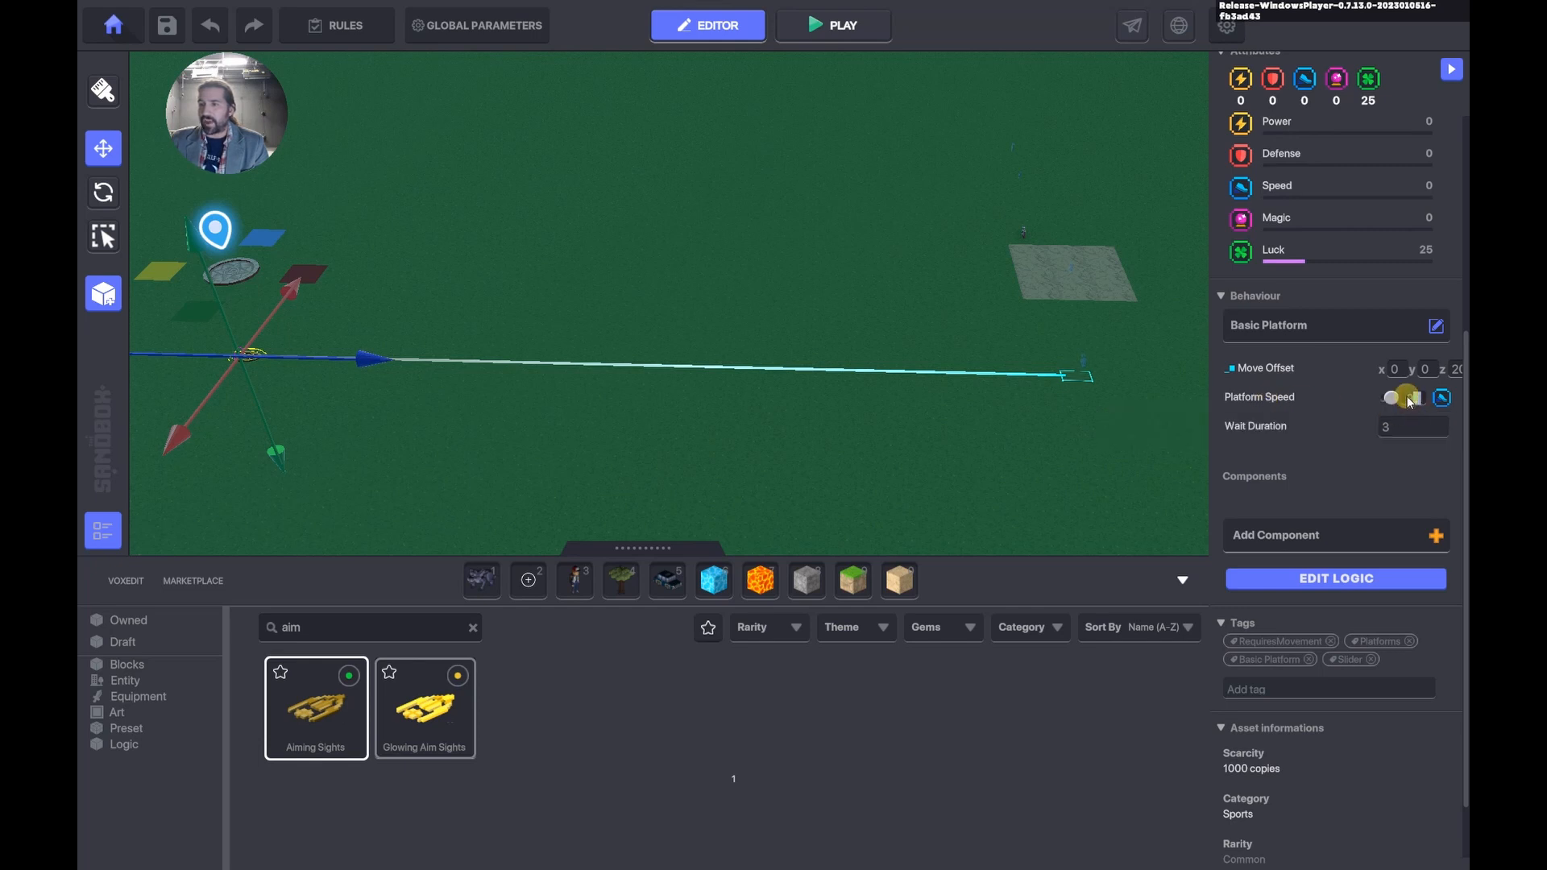
drag(1407, 396, 1398, 409)
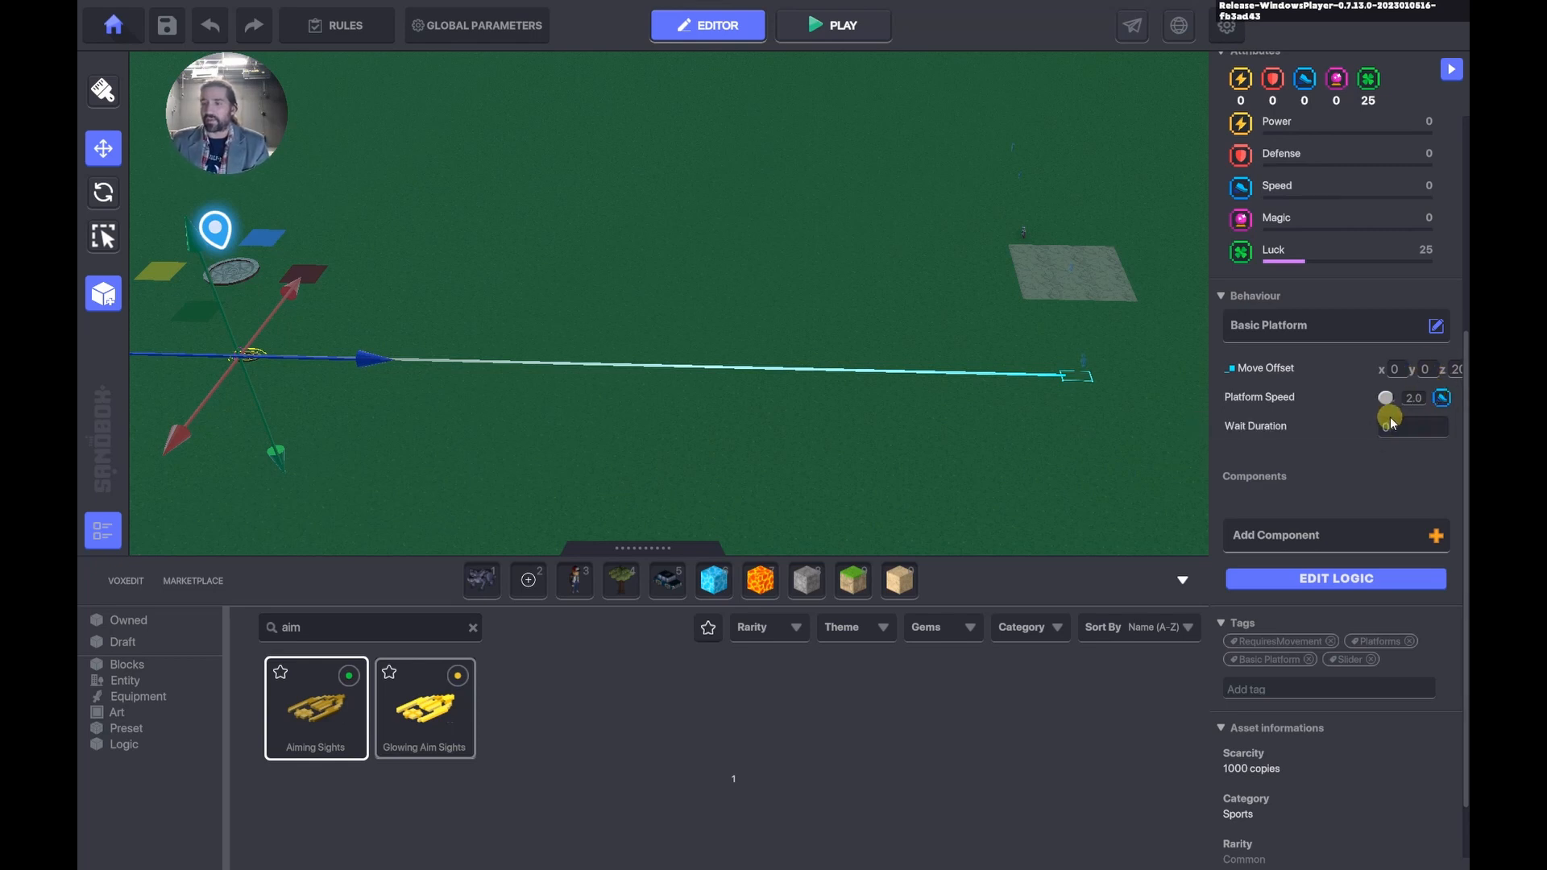
click(1302, 577)
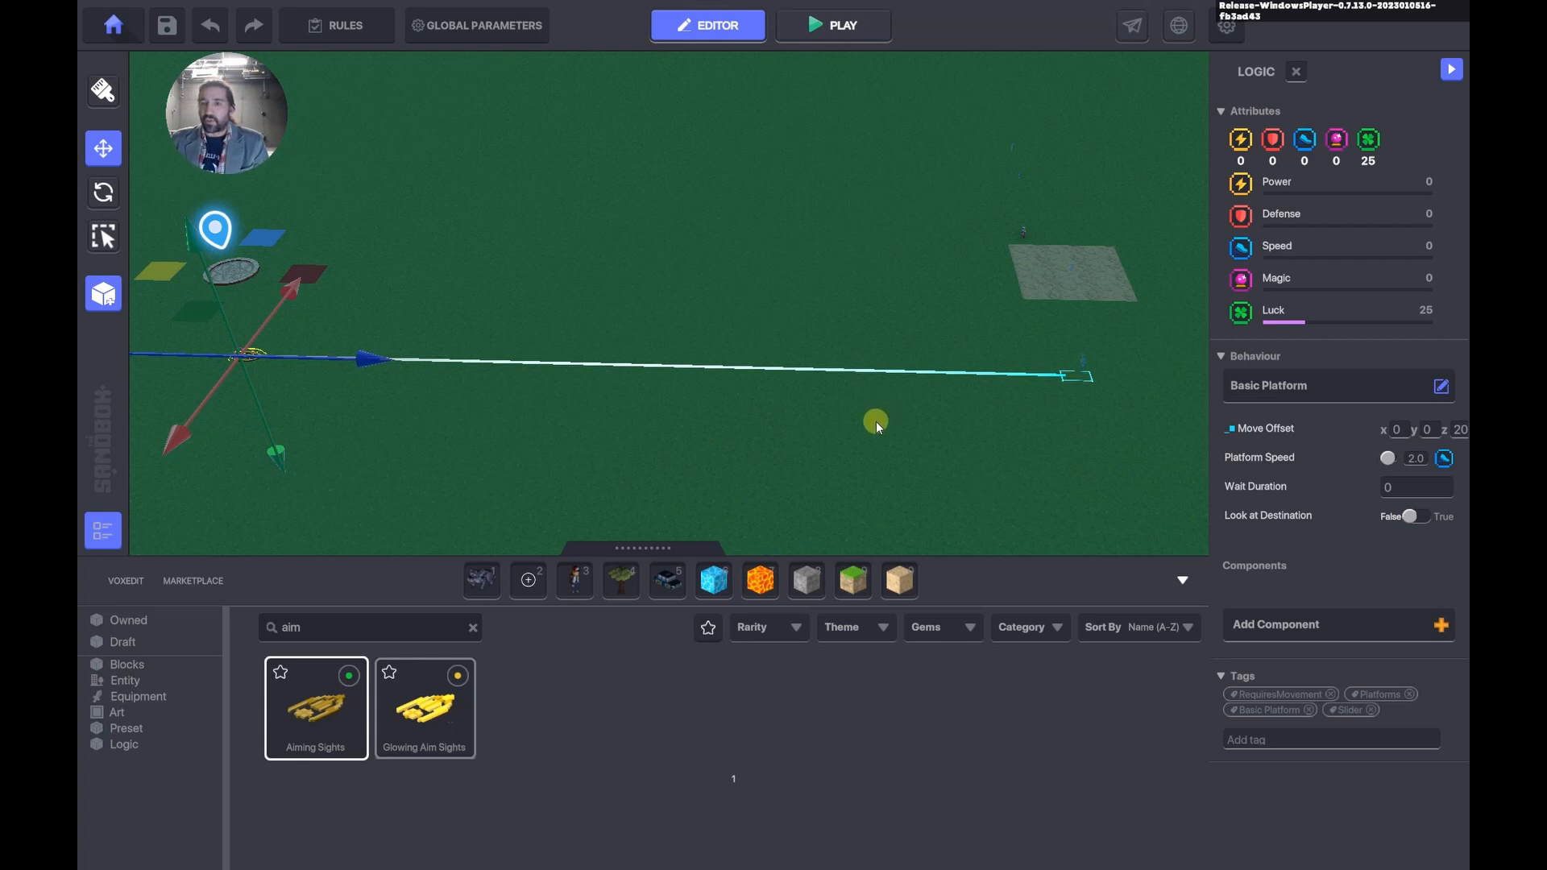
click(469, 443)
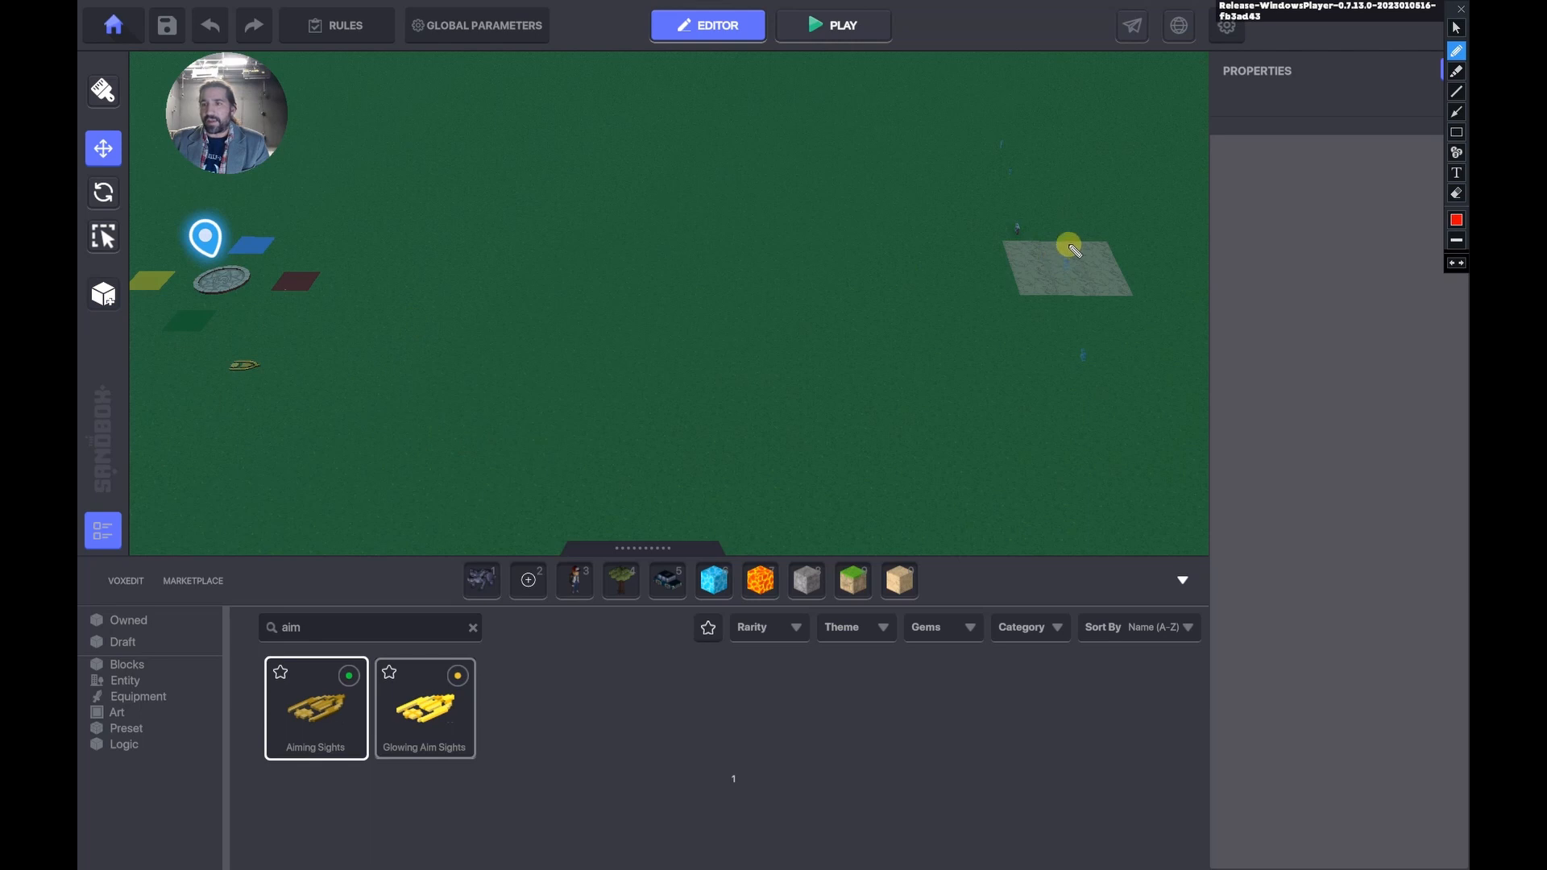
mouse_move(1067, 245)
mouse_down()
mouse_move(1039, 276)
mouse_move(1080, 257)
mouse_move(1062, 244)
mouse_up()
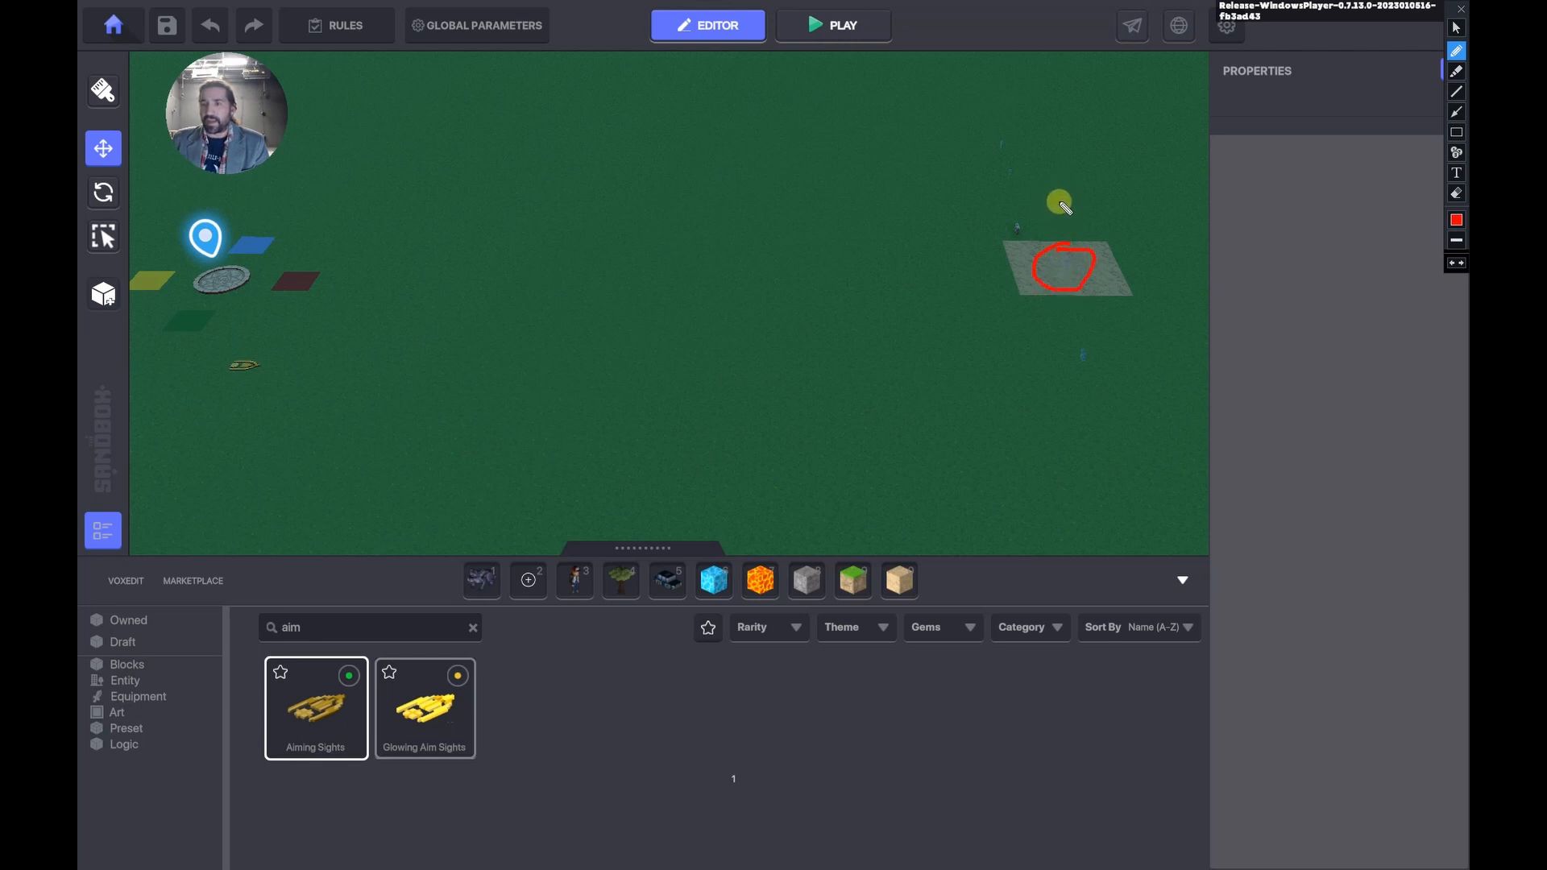
mouse_move(1070, 201)
mouse_down()
mouse_move(1042, 212)
mouse_move(1083, 222)
mouse_move(1122, 210)
mouse_move(1109, 198)
mouse_up()
mouse_move(1110, 254)
mouse_down()
mouse_move(1120, 264)
mouse_move(1166, 184)
mouse_up()
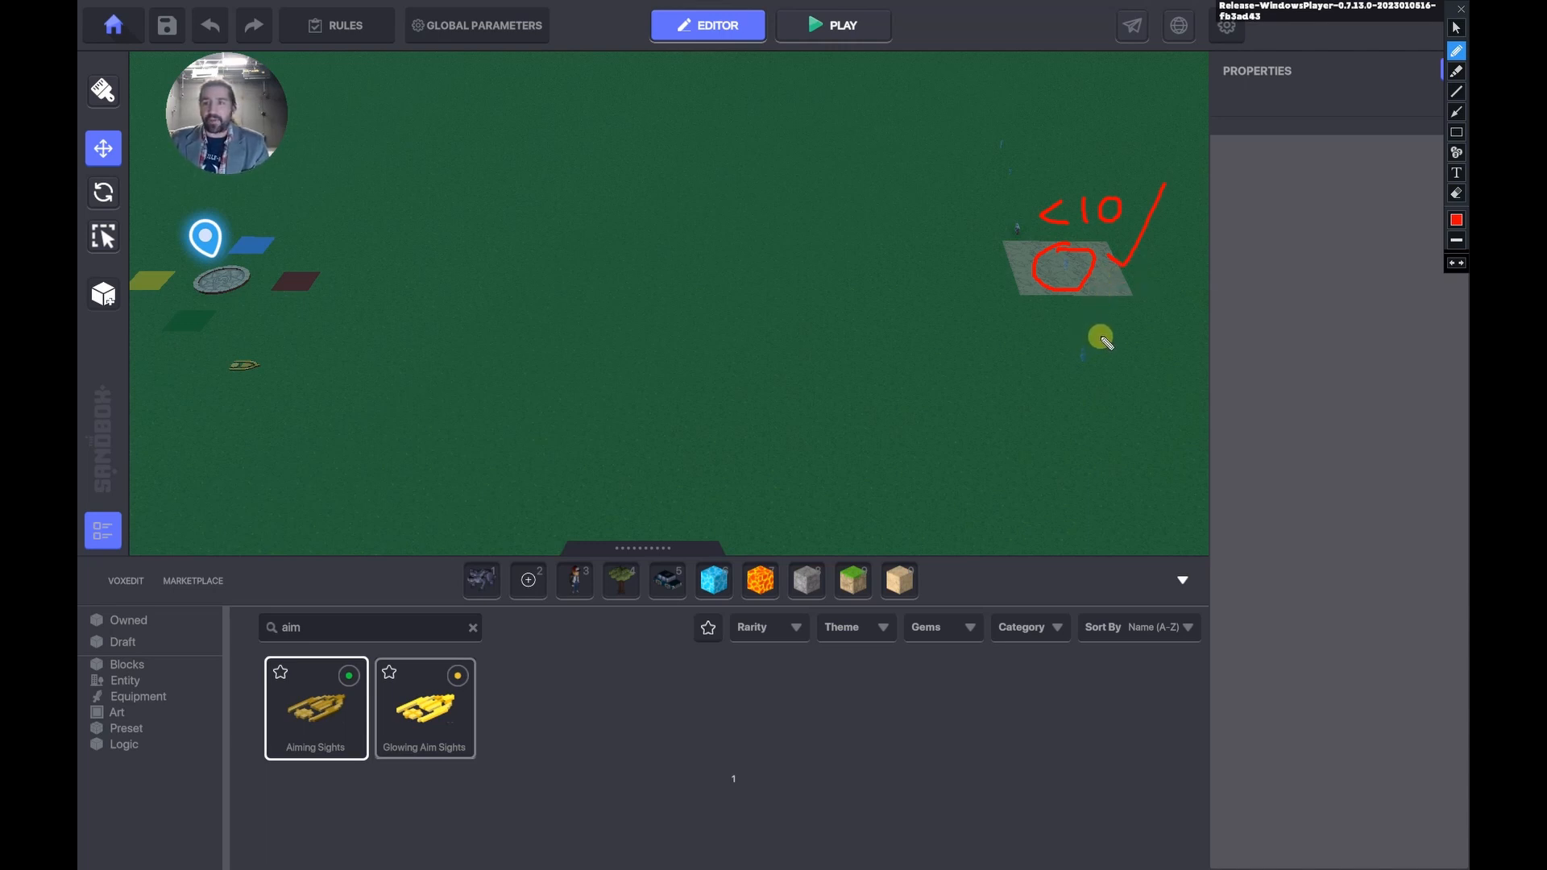
mouse_move(276, 346)
mouse_down()
mouse_move(240, 343)
mouse_move(266, 347)
mouse_up()
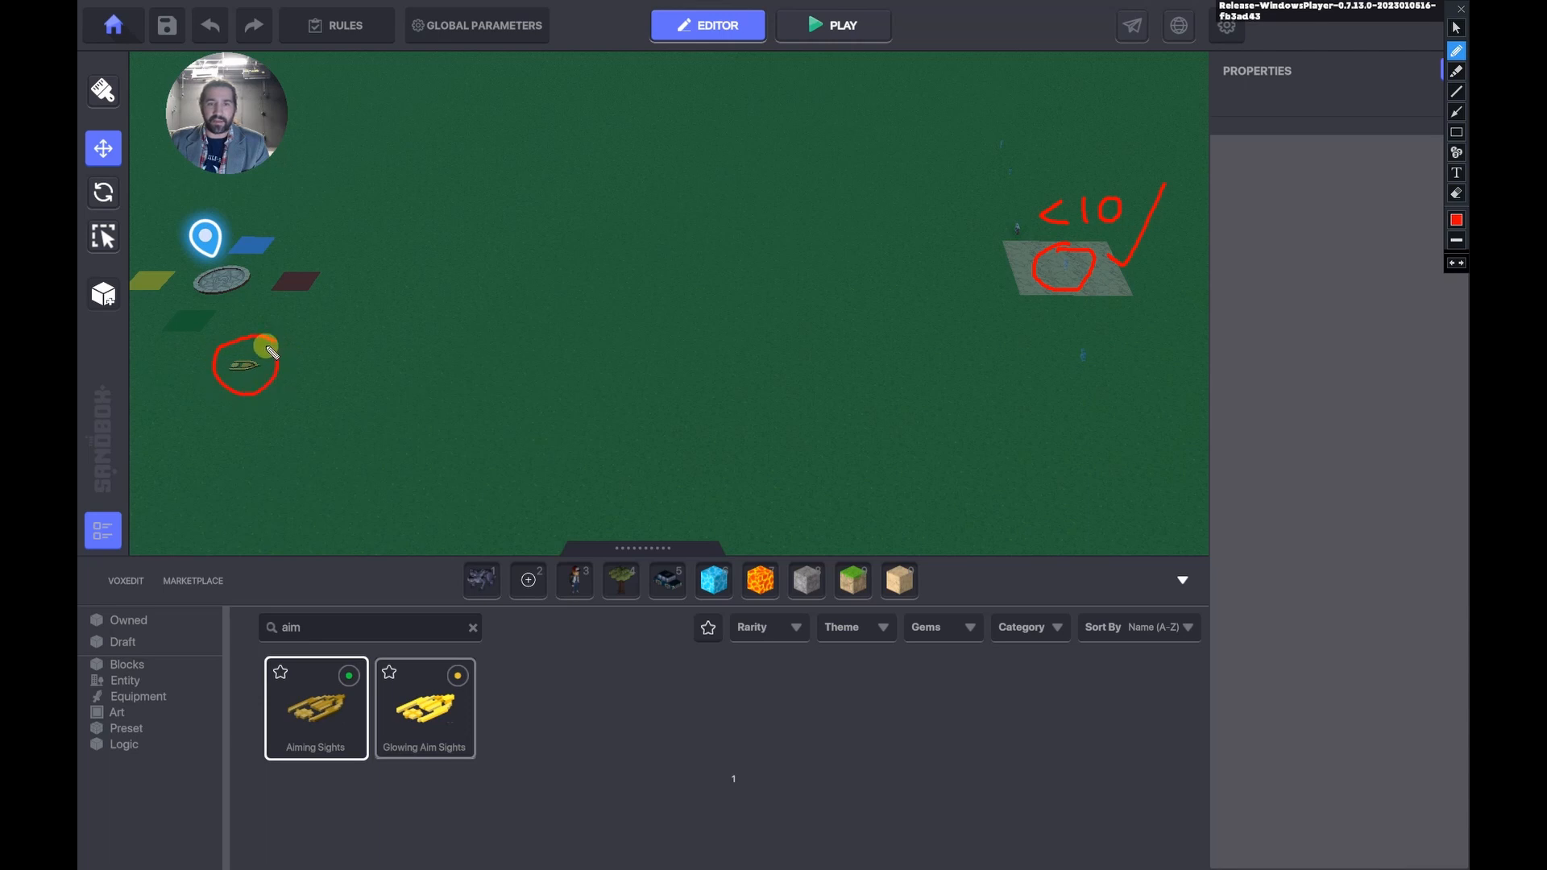
drag(1097, 331, 1041, 364)
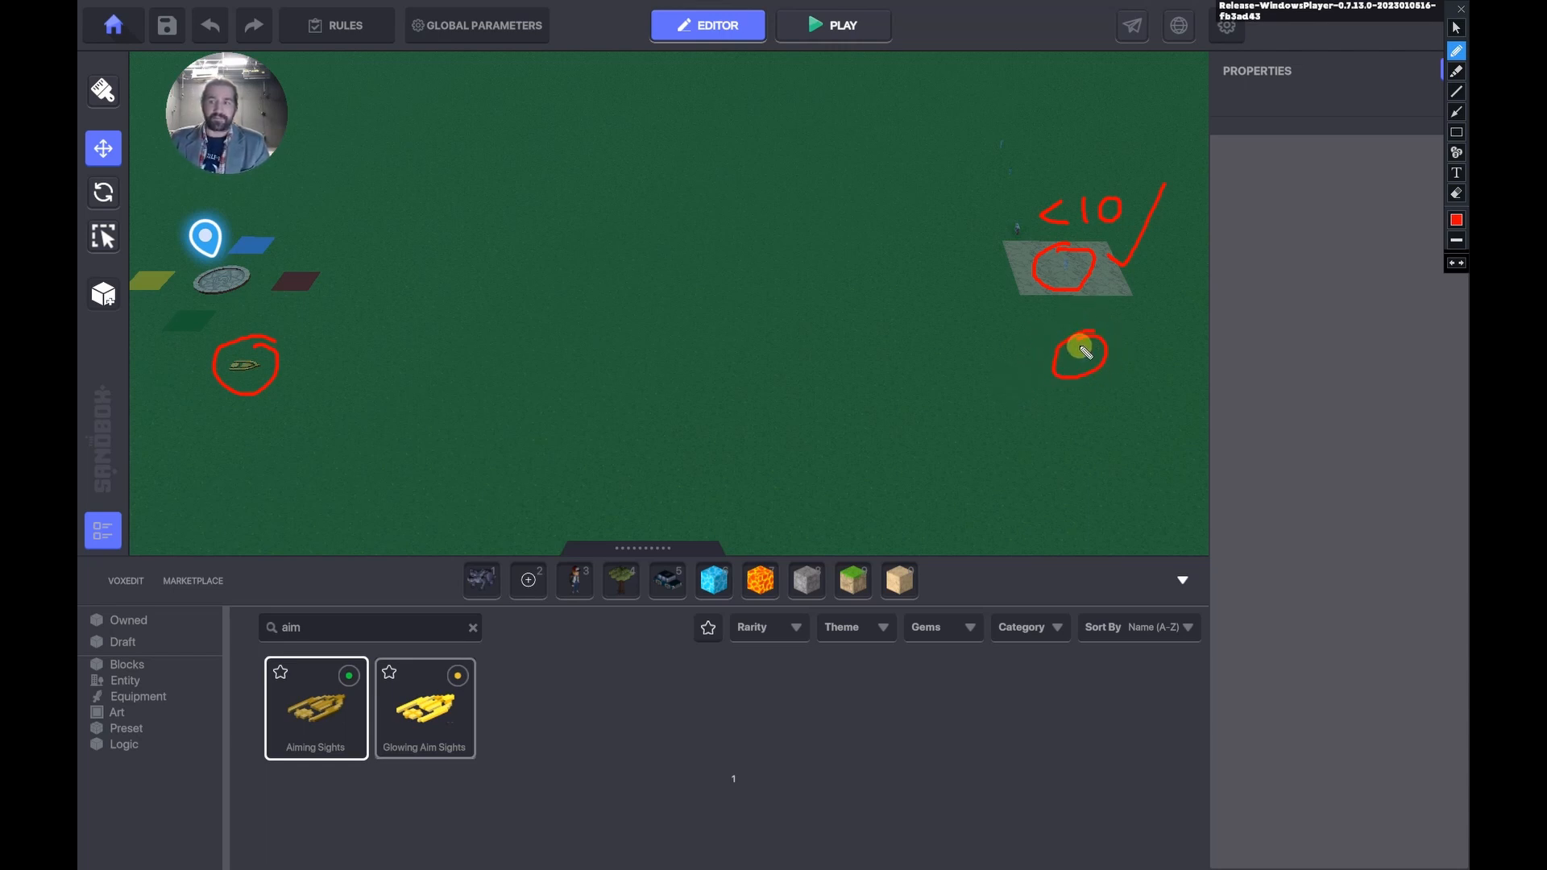
key(Escape)
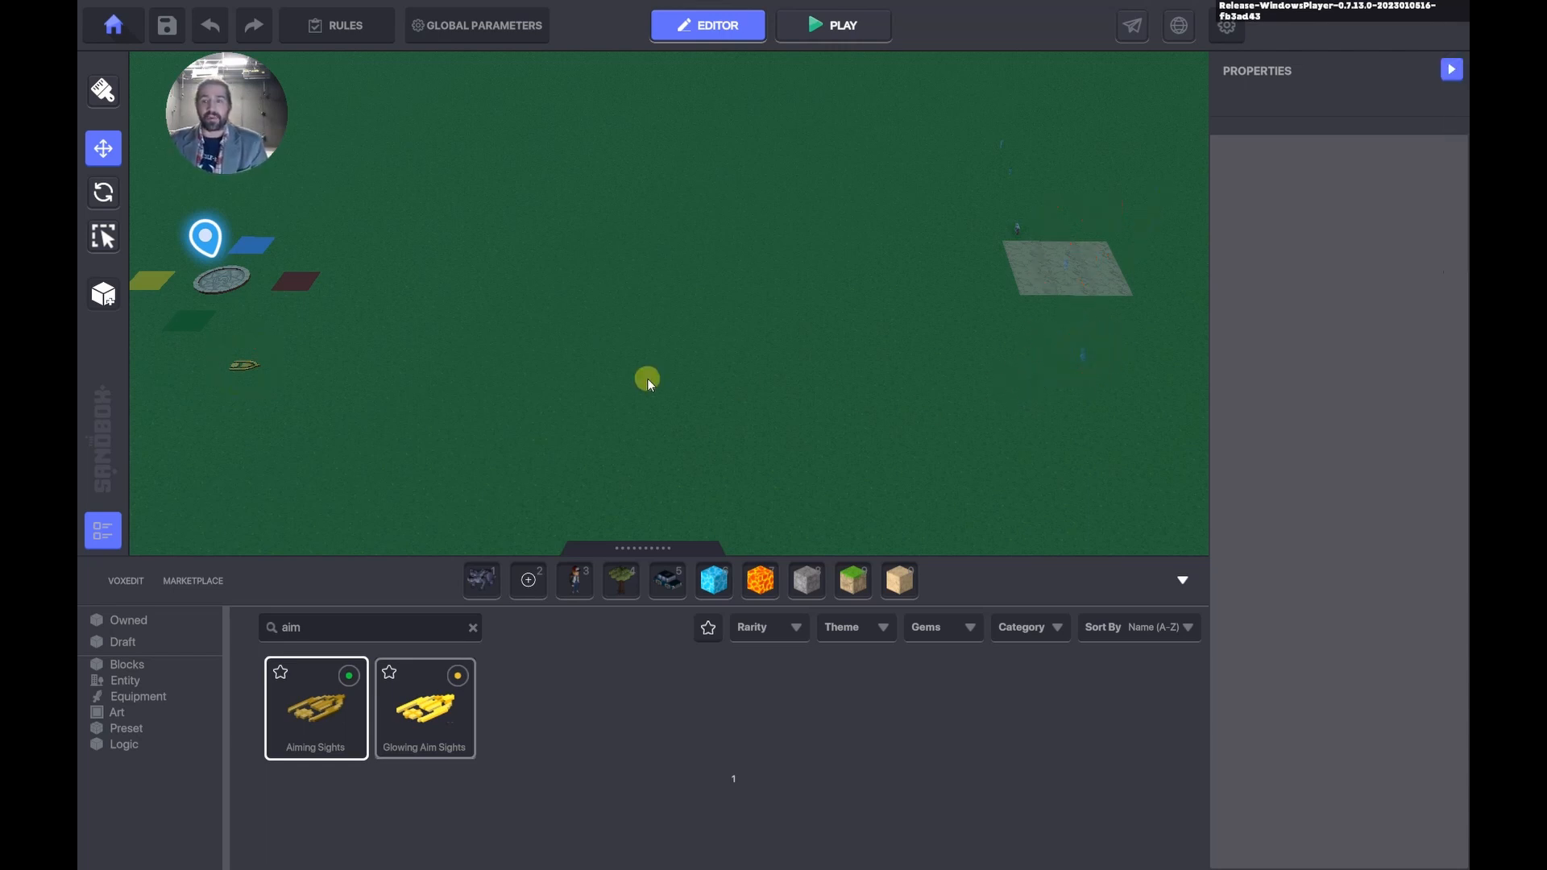
Add a Toggle Behaviour component to the Aiming Sights and set its Toggle Message to none.
click(245, 364)
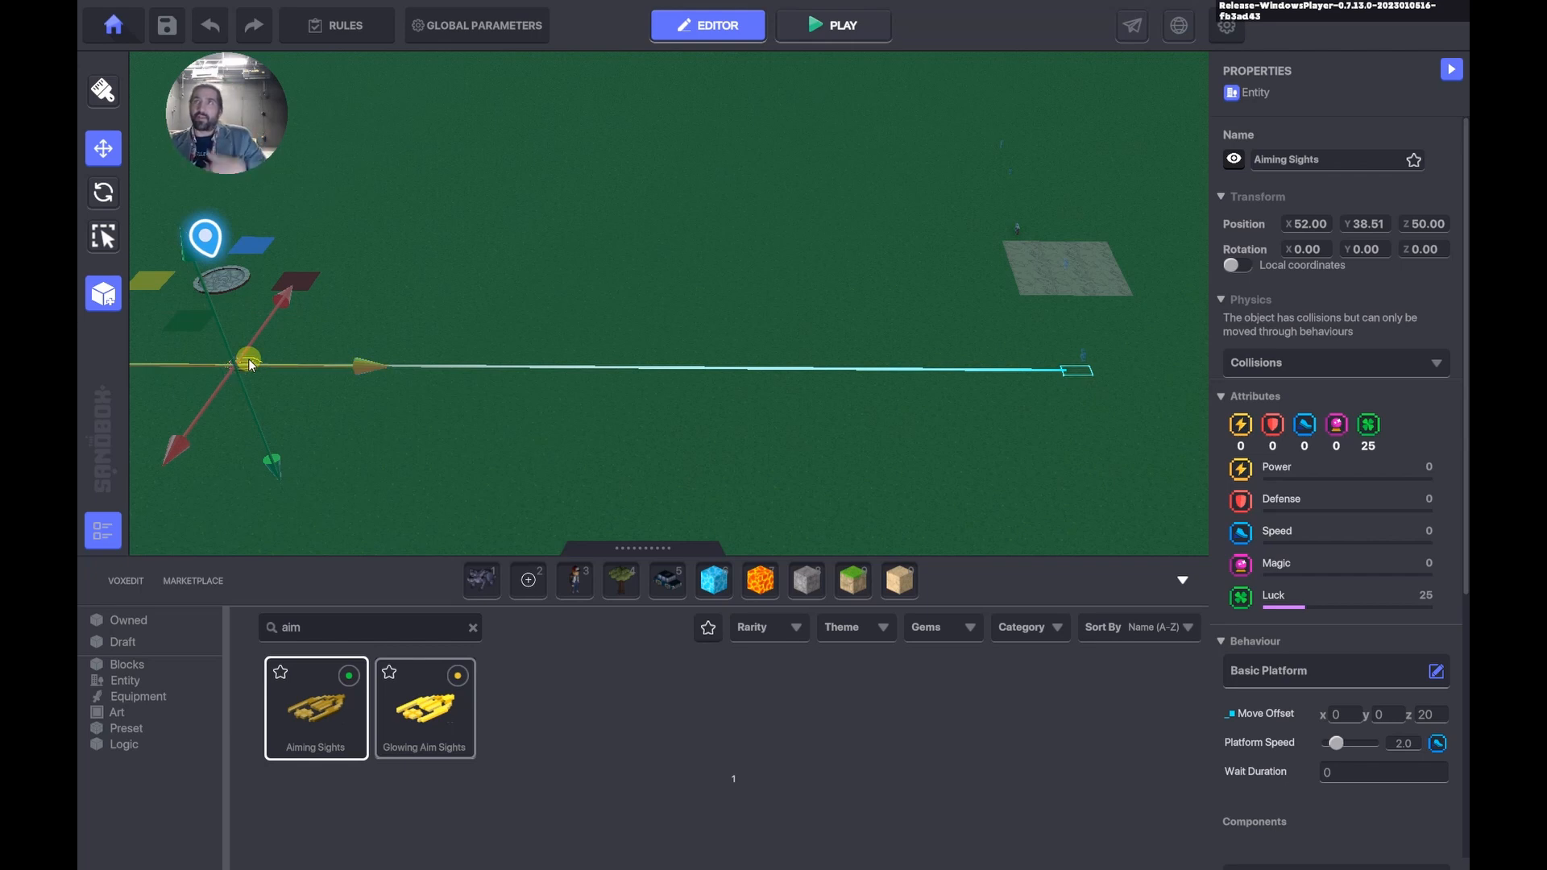
drag(251, 365, 284, 365)
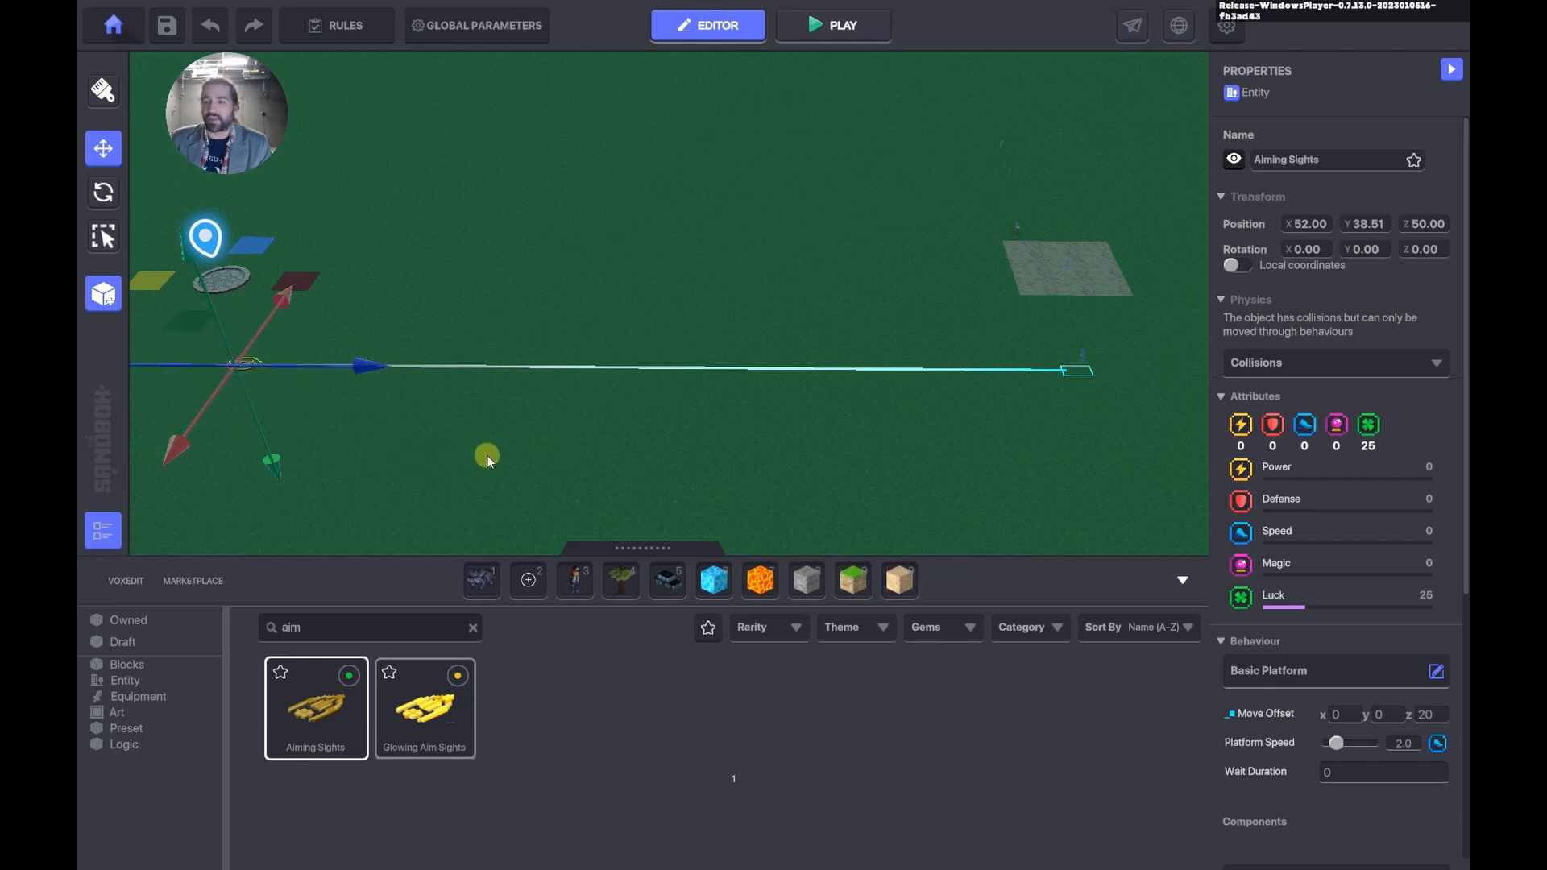
scroll(1262, 642, down, 5)
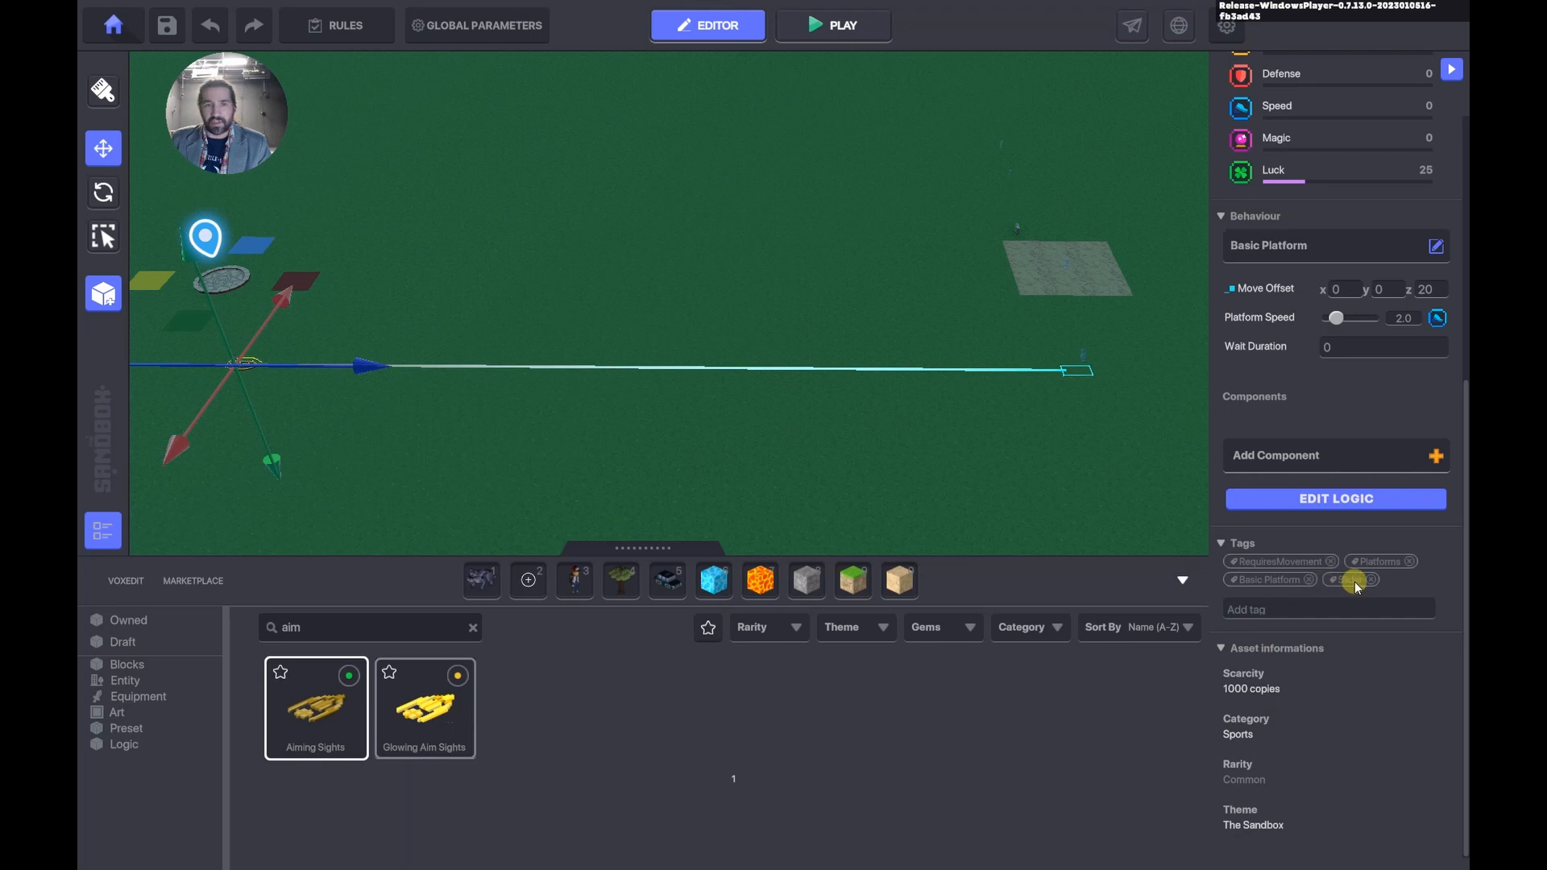
click(1267, 458)
click(719, 600)
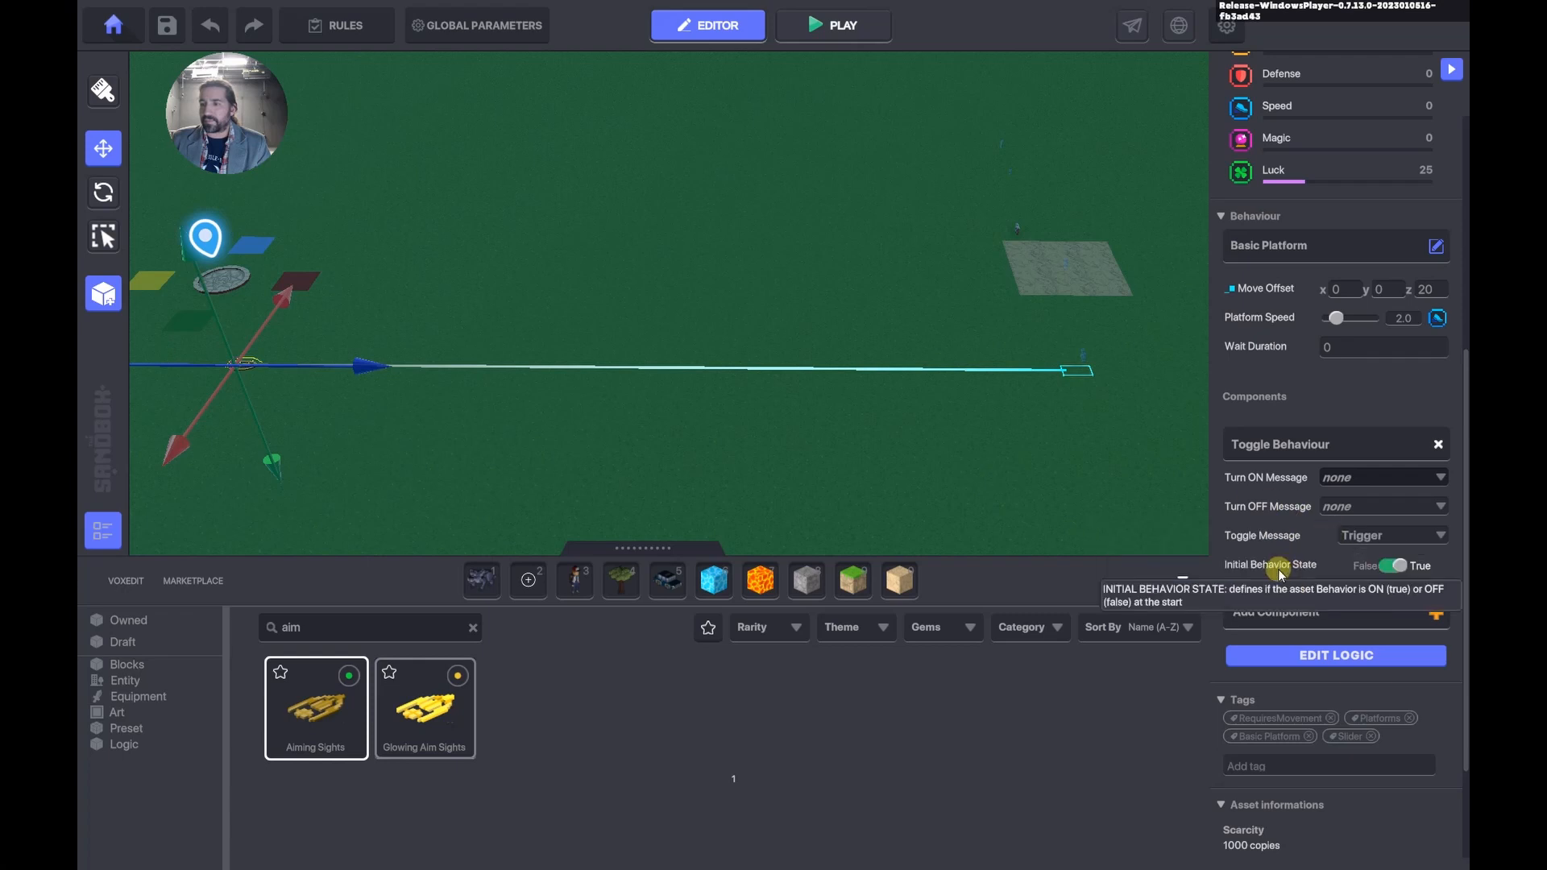
click(1402, 536)
click(1370, 571)
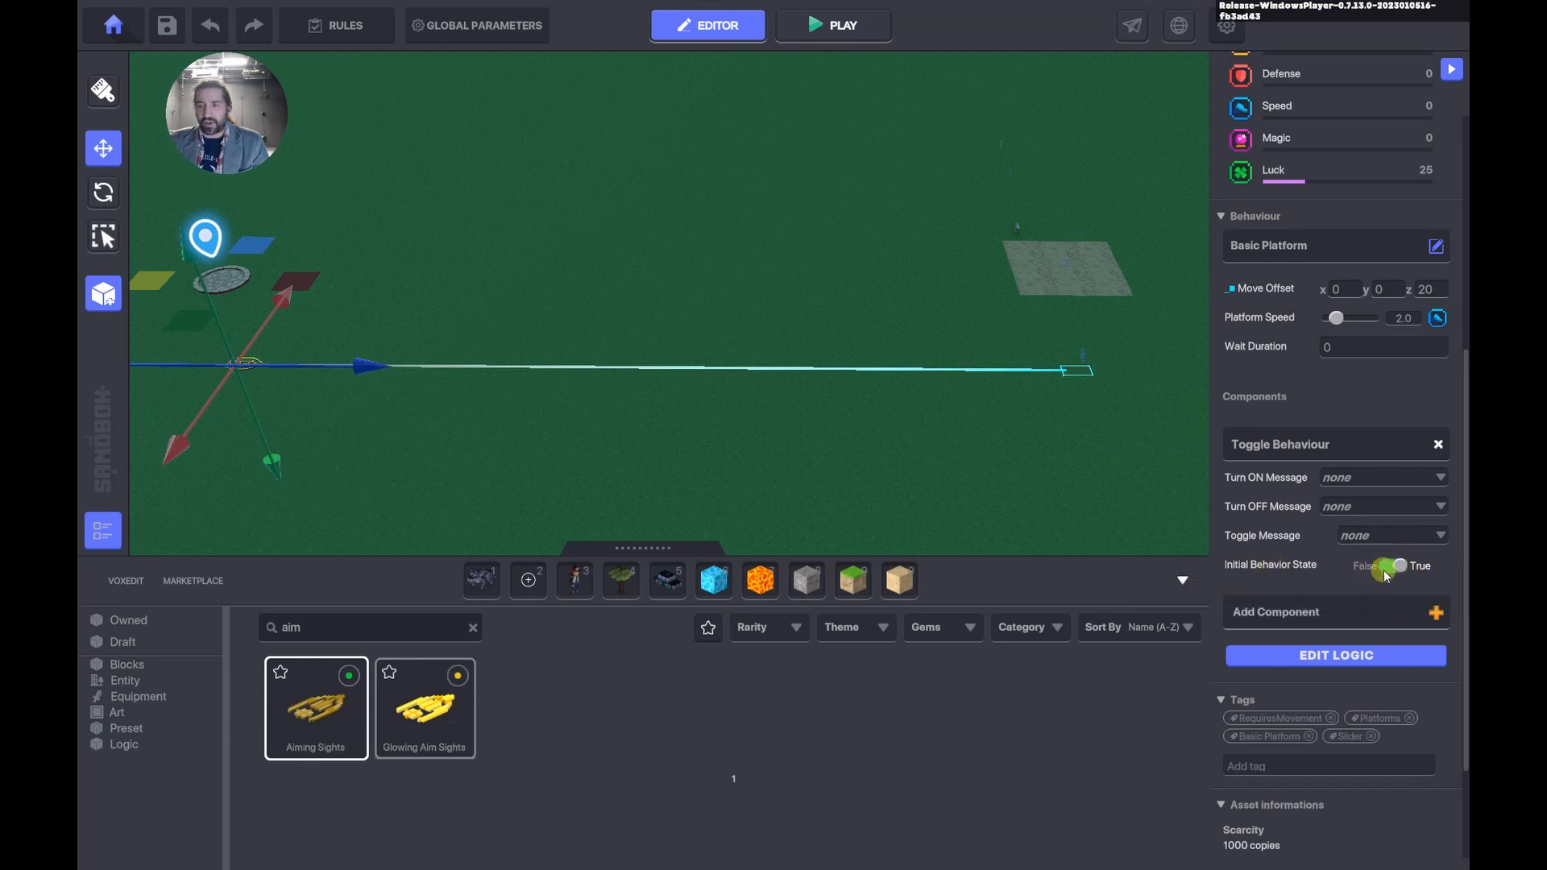
Set the Toggle Behaviour's Turn OFF Message to Victory.
click(1341, 505)
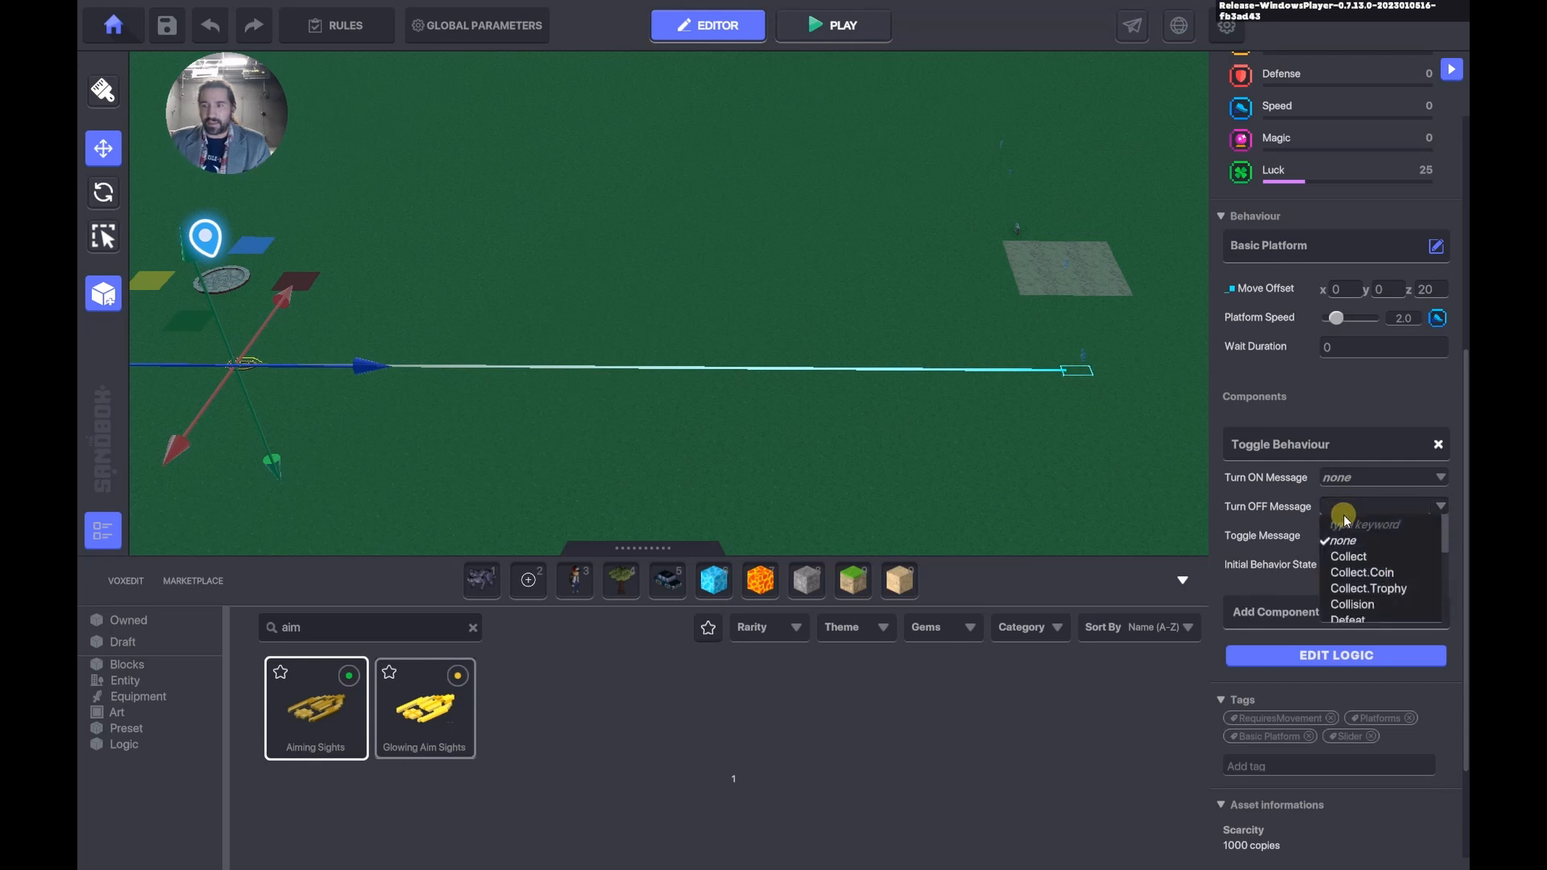
text(Vico)
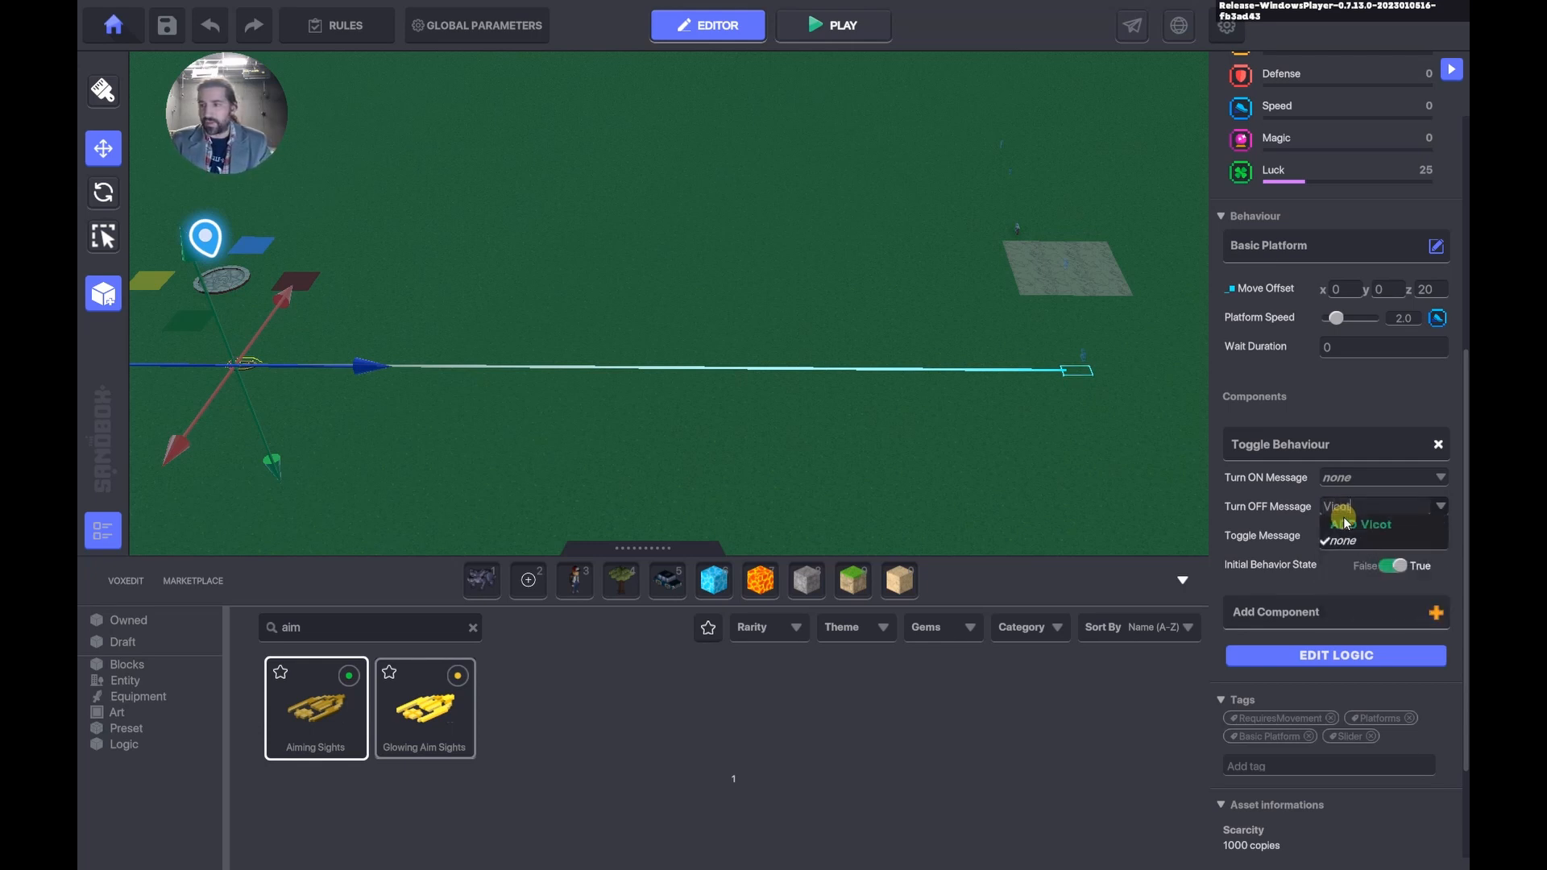
key(BackSpace)
text(tory)
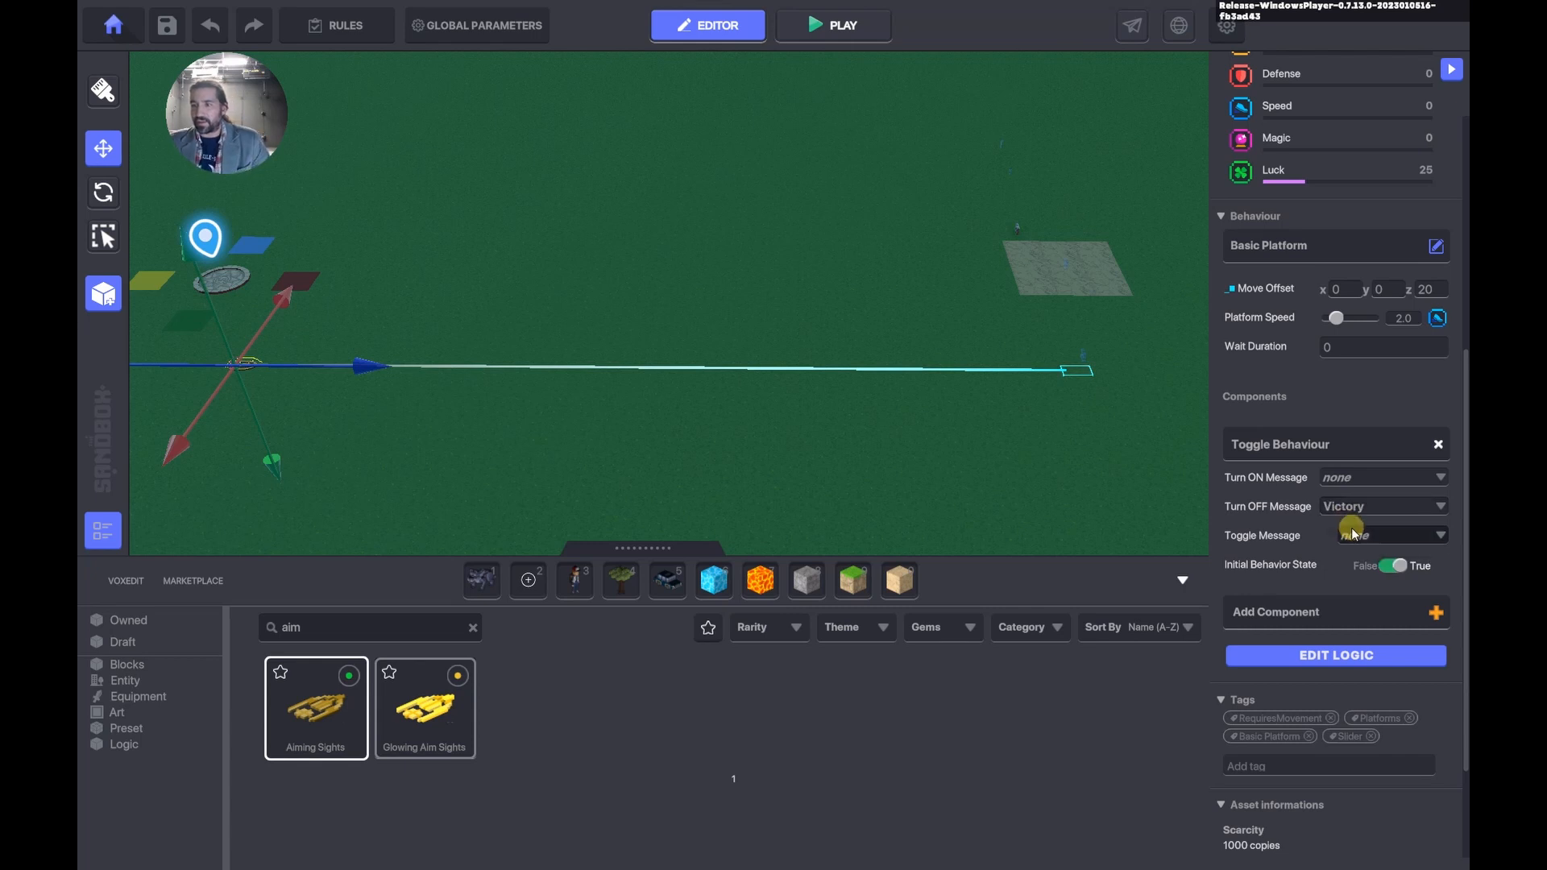
Add a Health component to the Aiming Sights and open its full logic settings.
click(1353, 525)
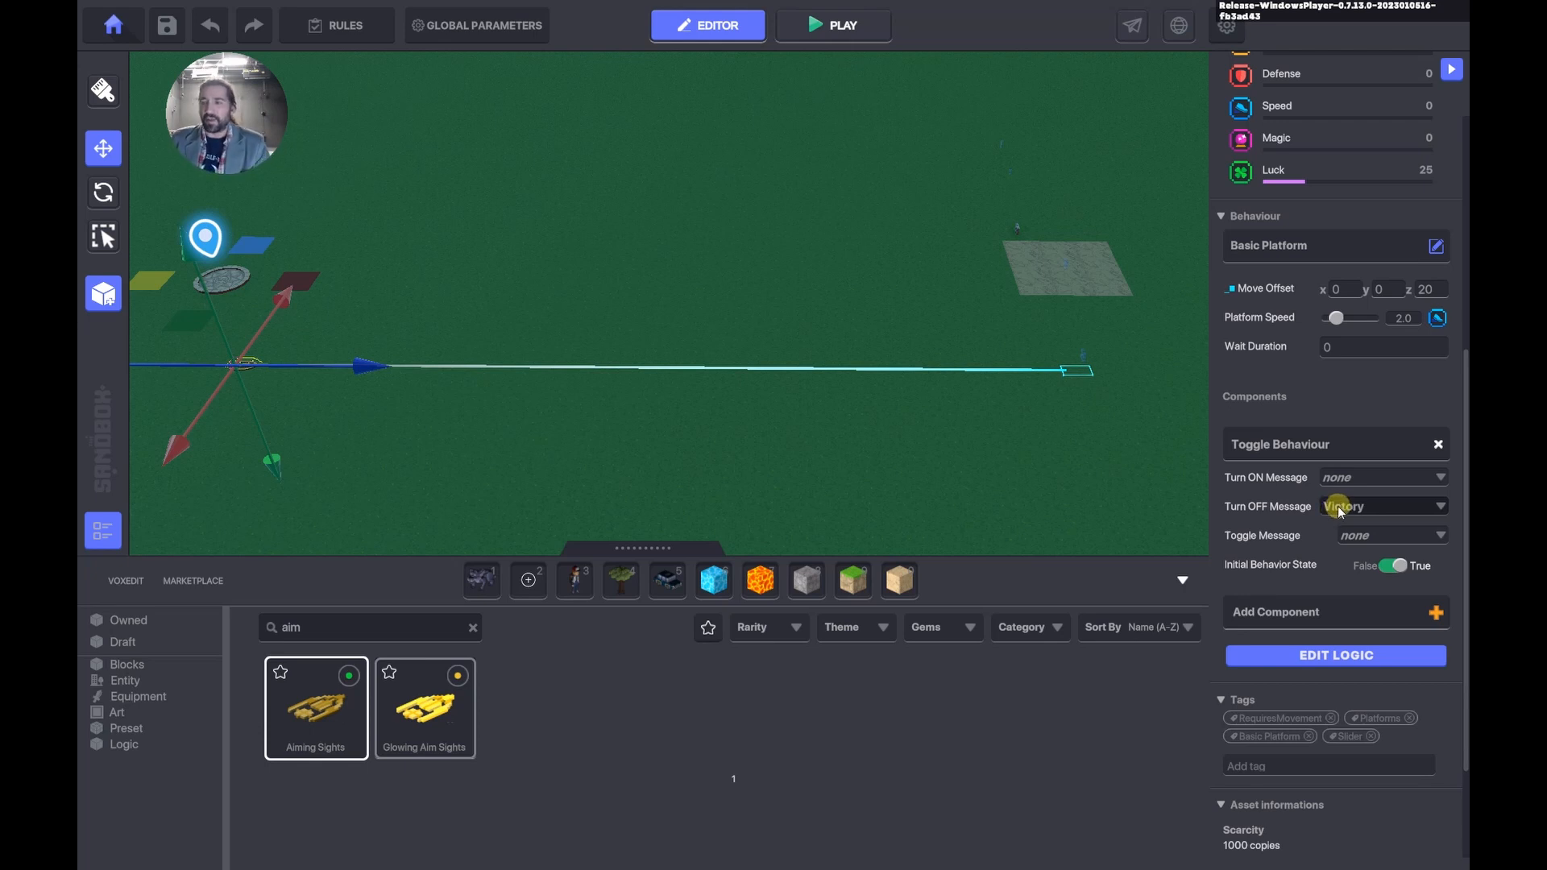
click(1298, 612)
click(1056, 379)
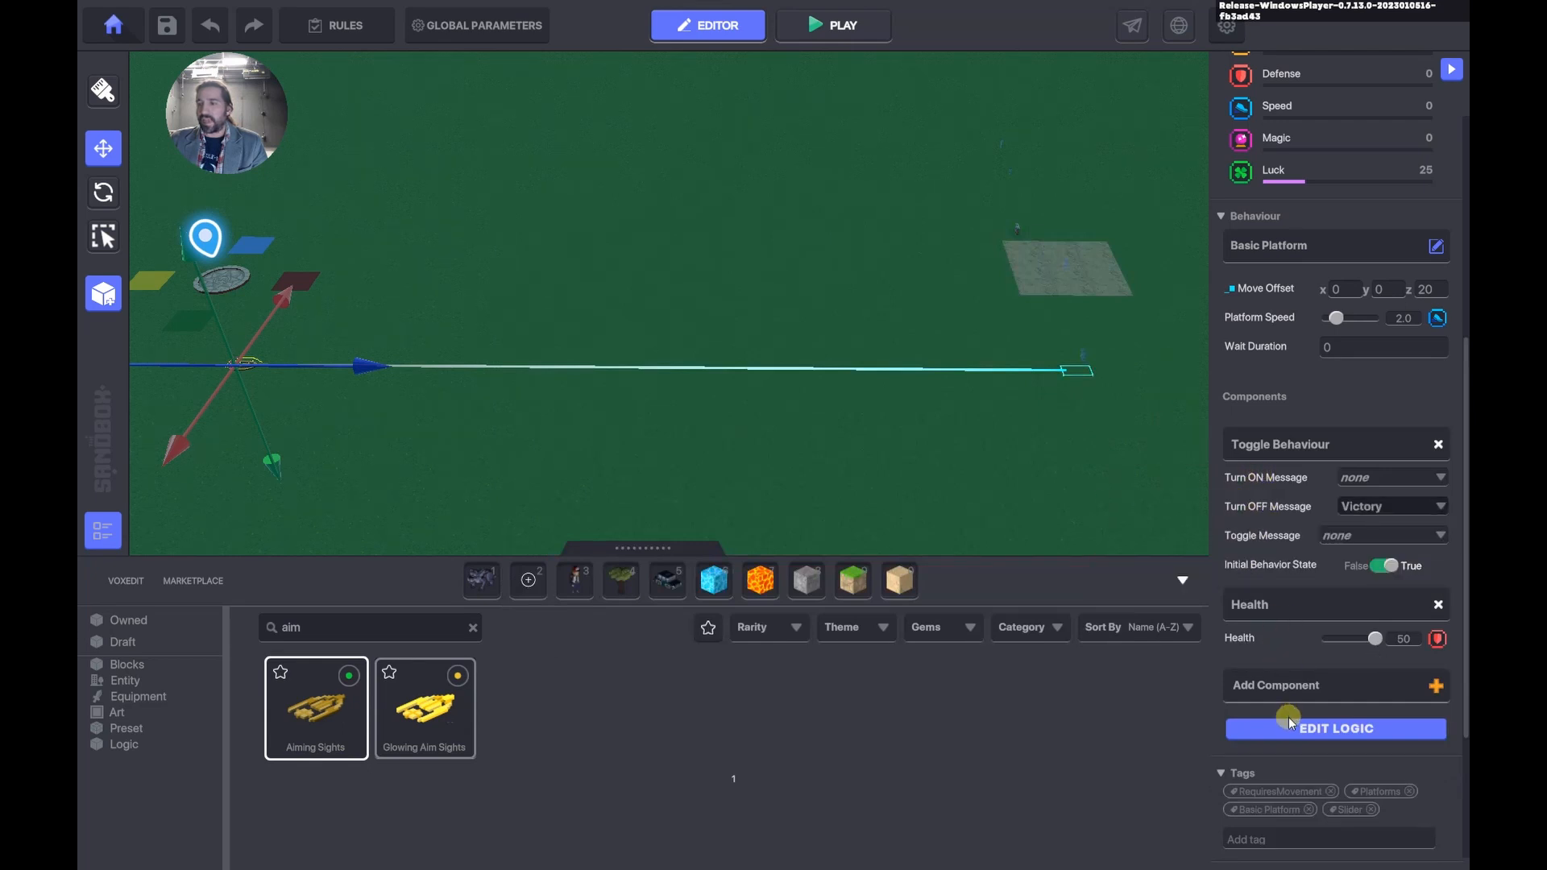
scroll(1273, 621, down, 4)
scroll(1278, 618, down, 2)
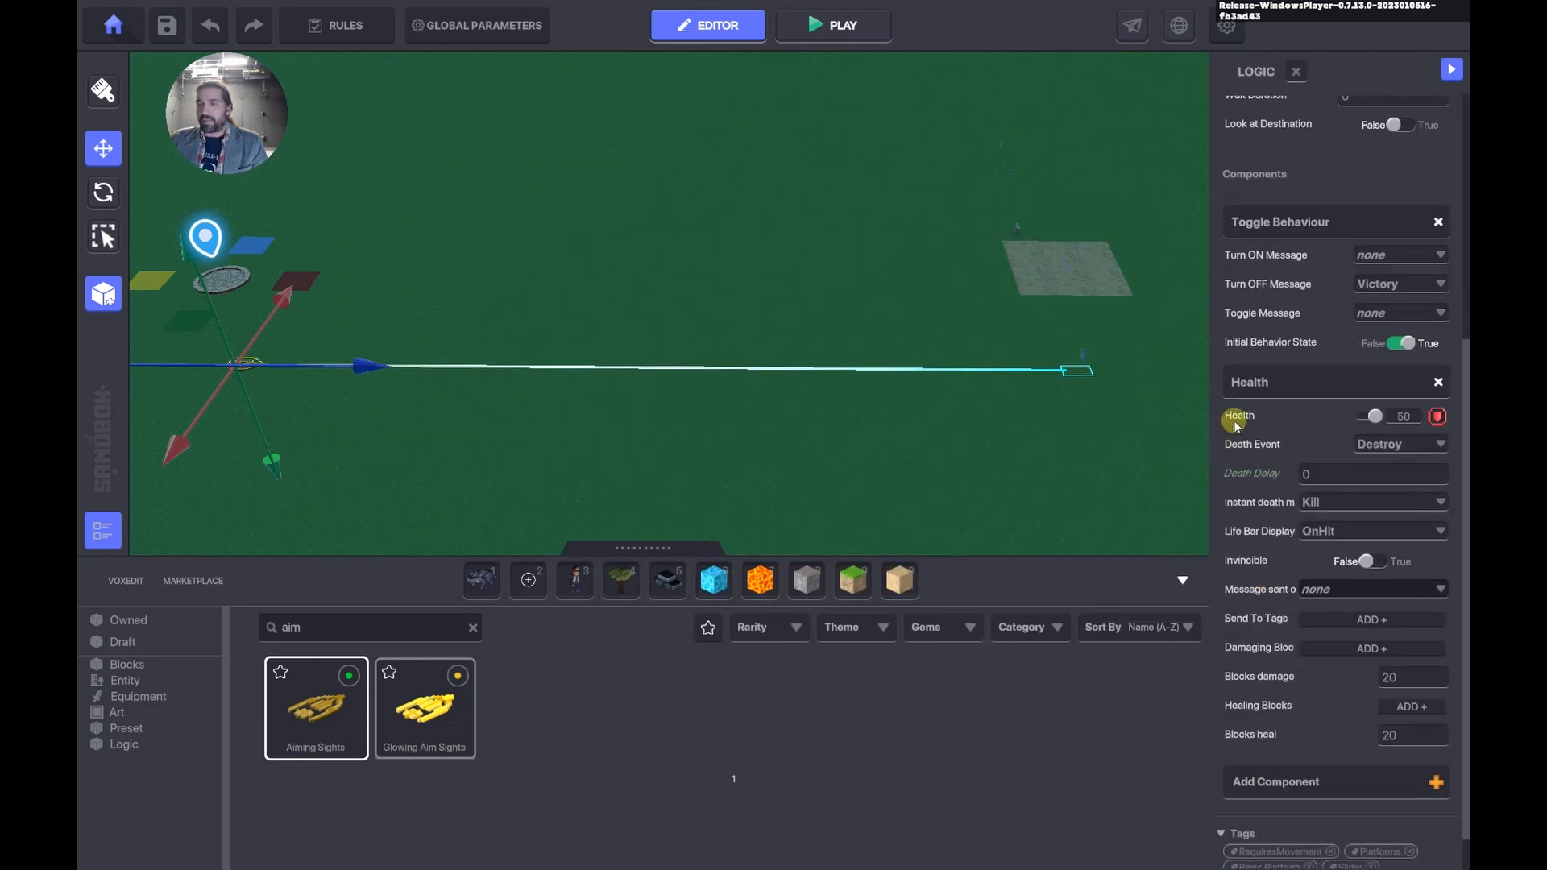
Create Kill.Slider as the Health component's instant death message and set its Death Event to Reset.
click(1342, 501)
text(Kill.Slider)
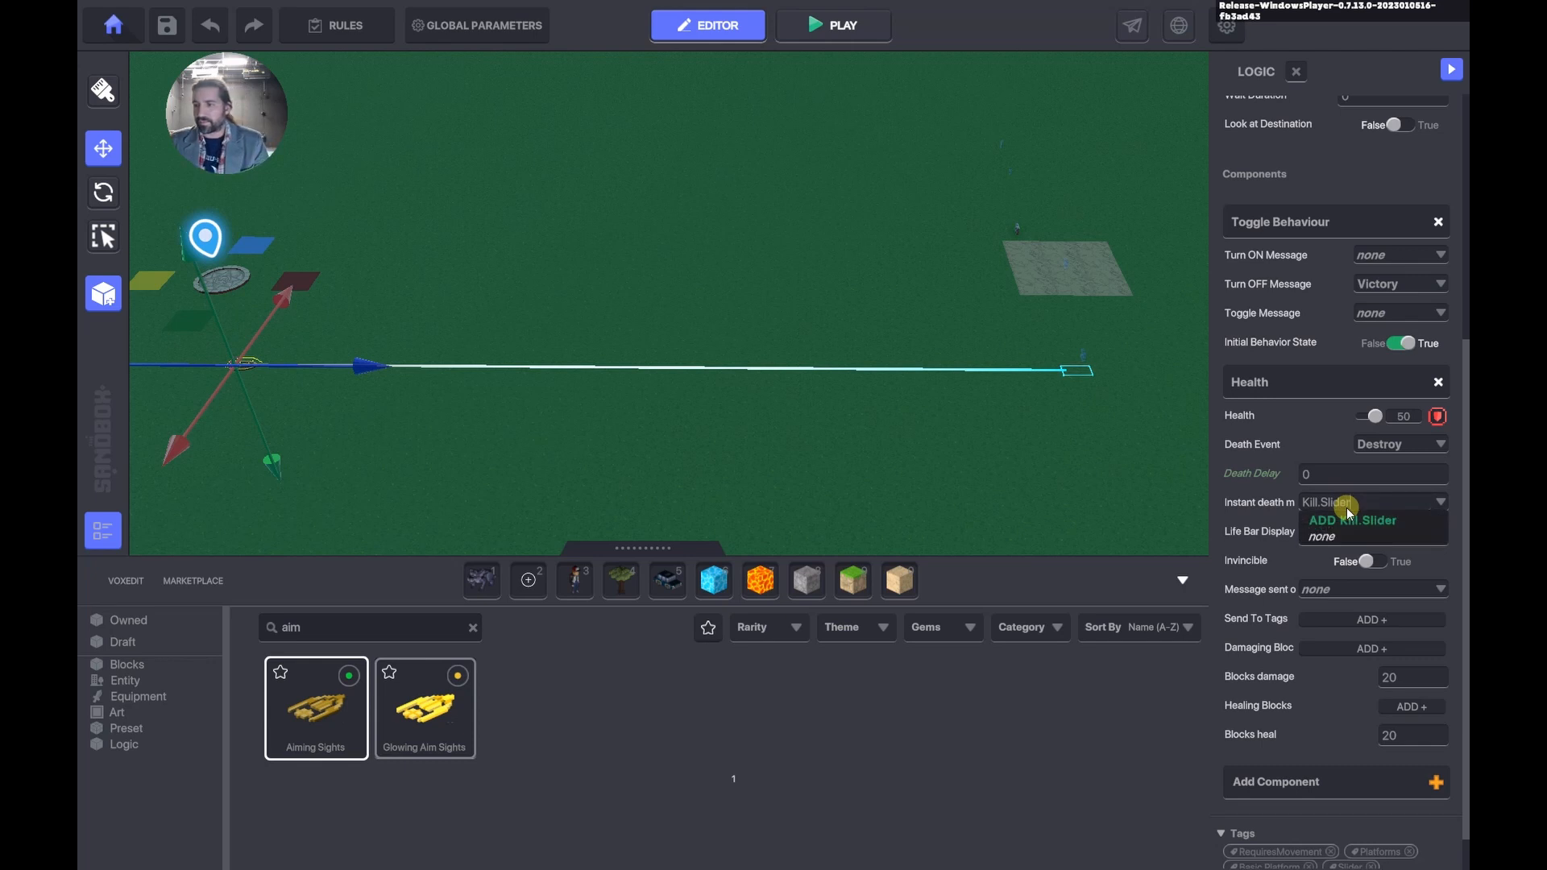
click(1350, 521)
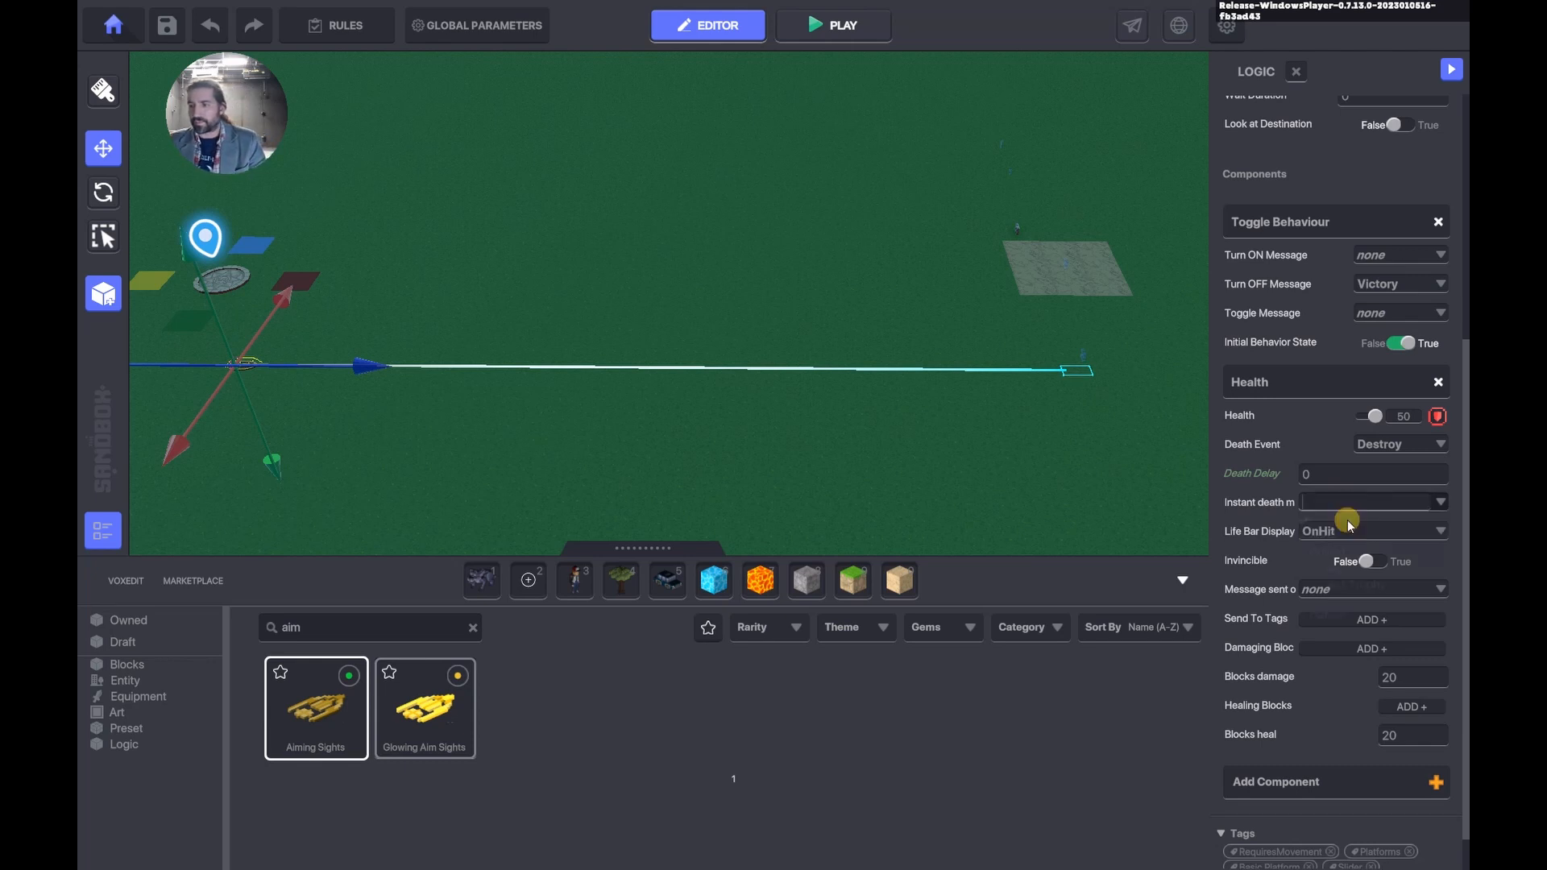
click(1377, 444)
click(1381, 480)
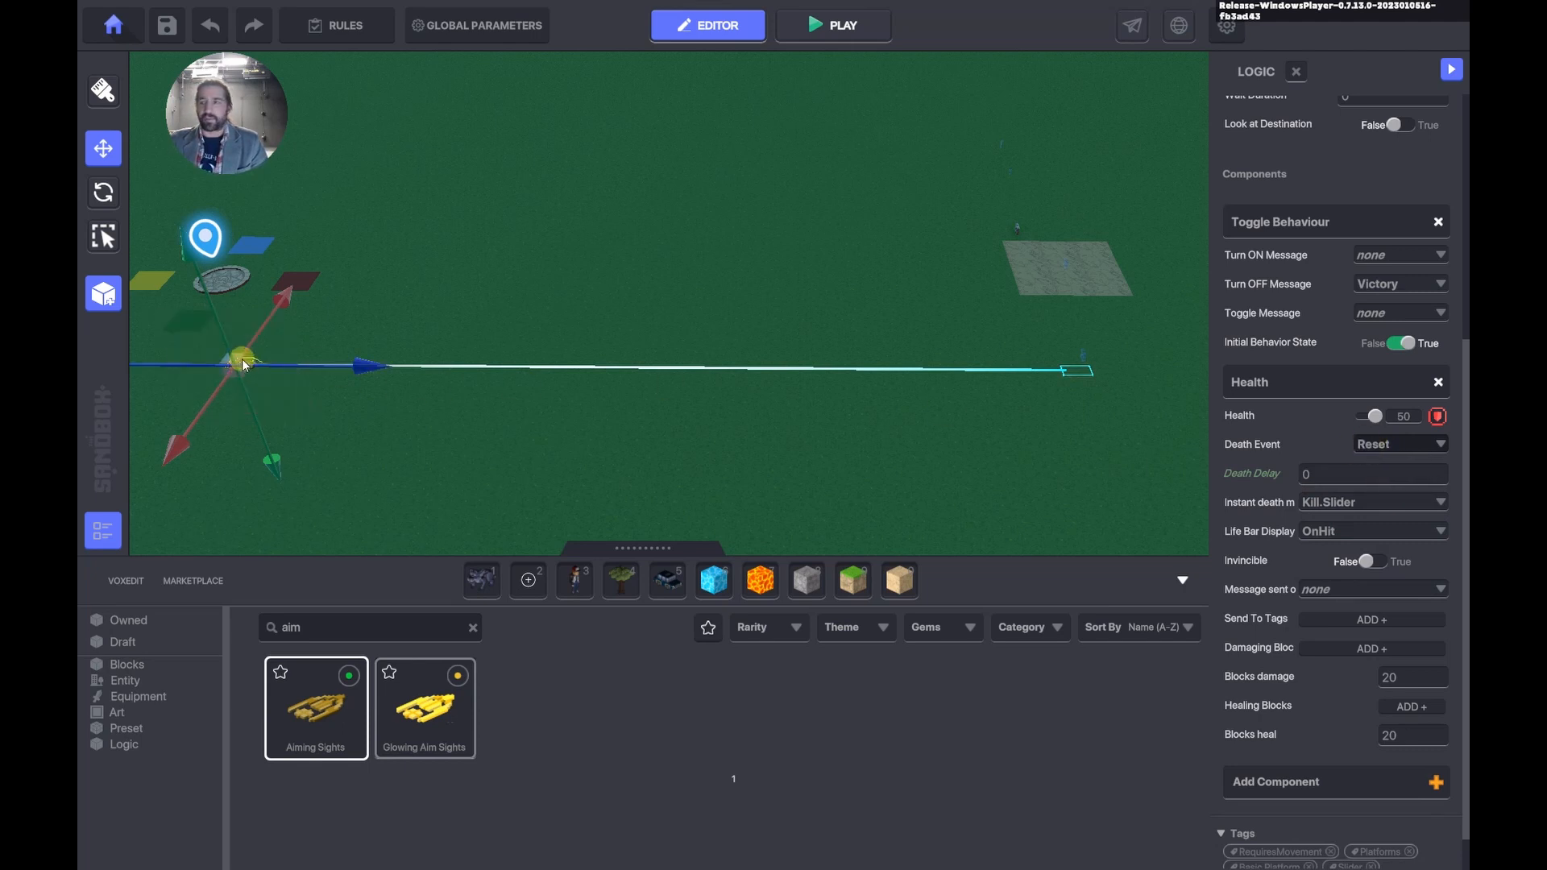
click(1406, 446)
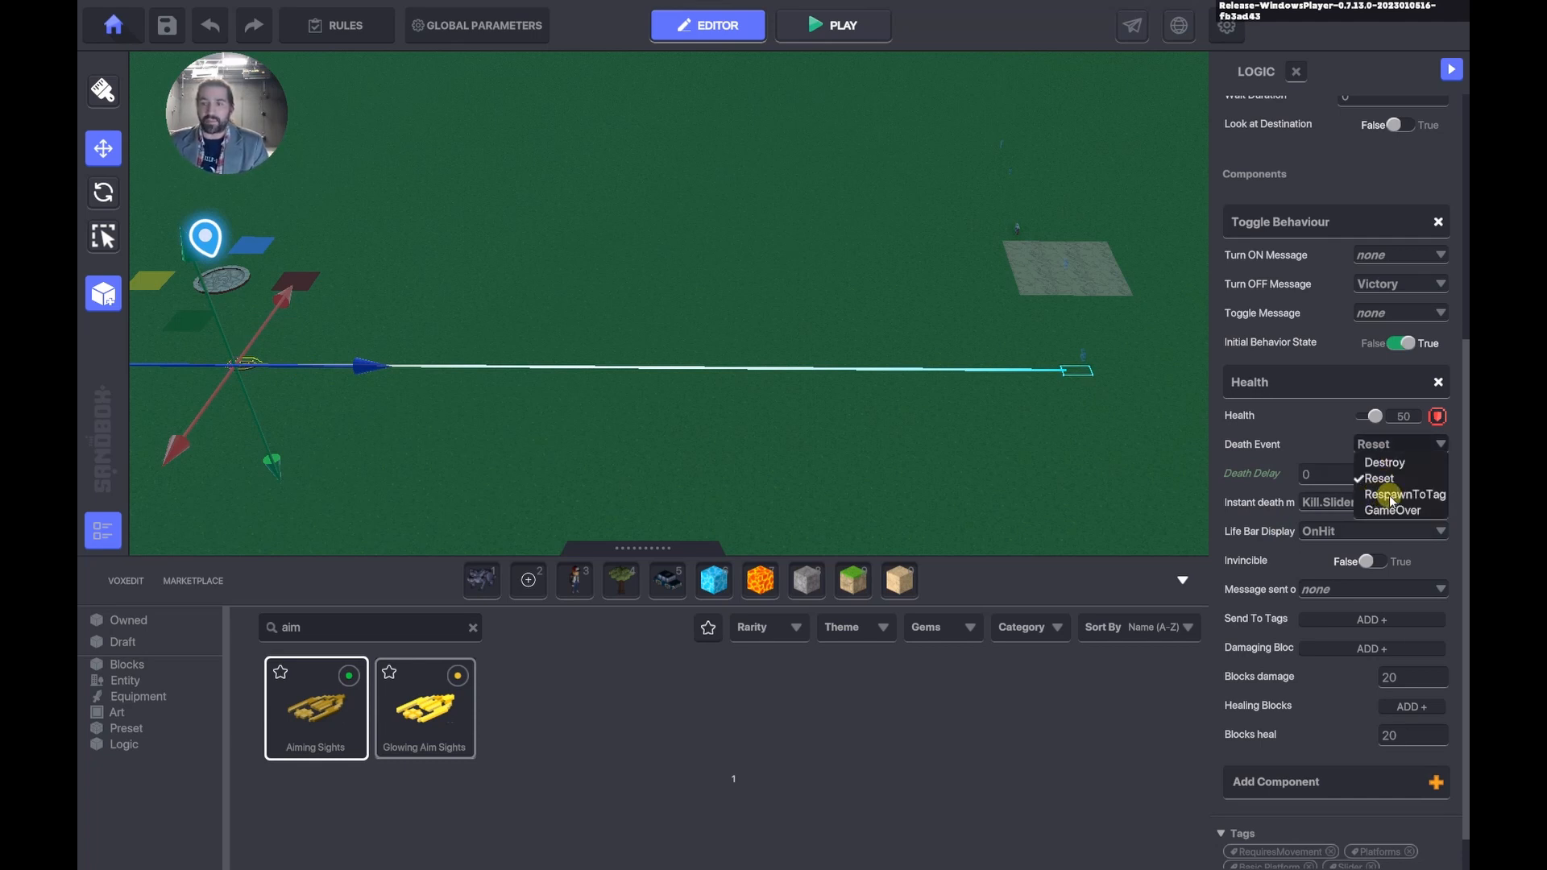
click(1391, 496)
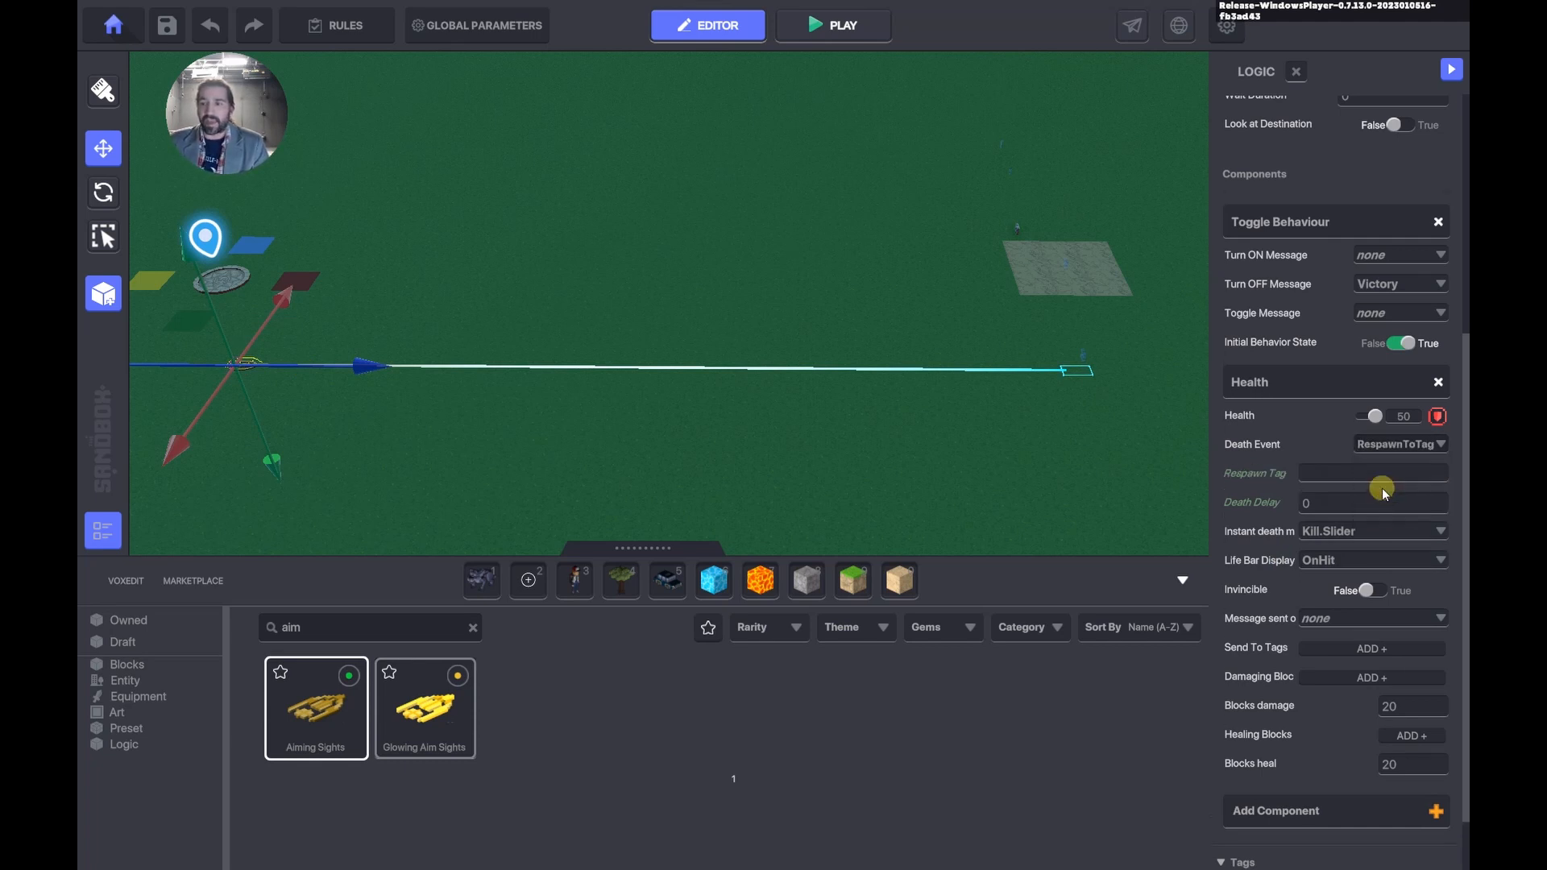
click(1381, 445)
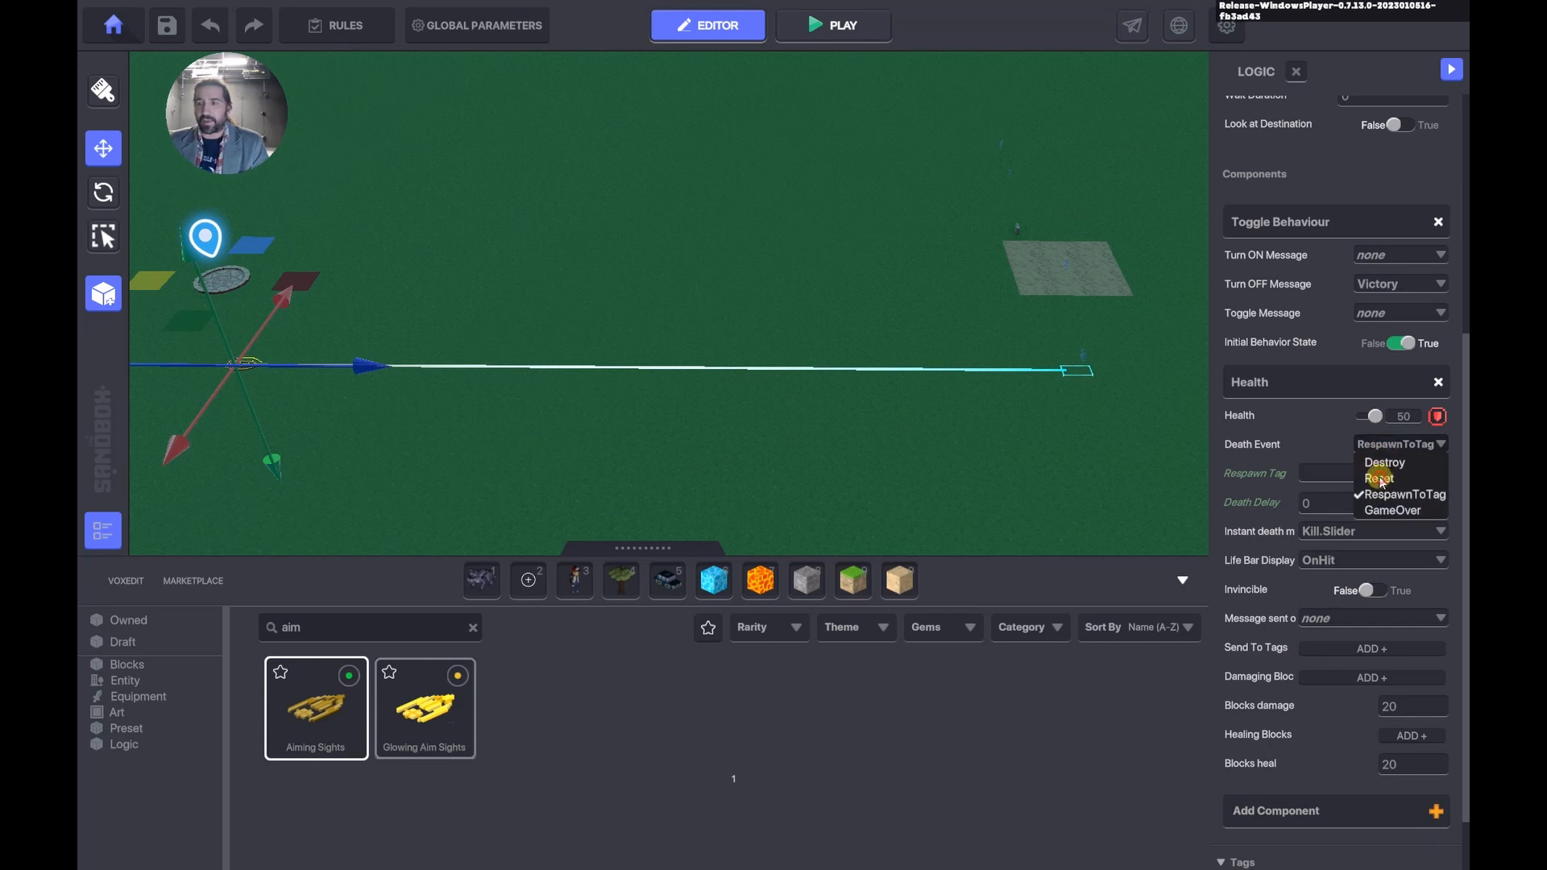
click(1380, 480)
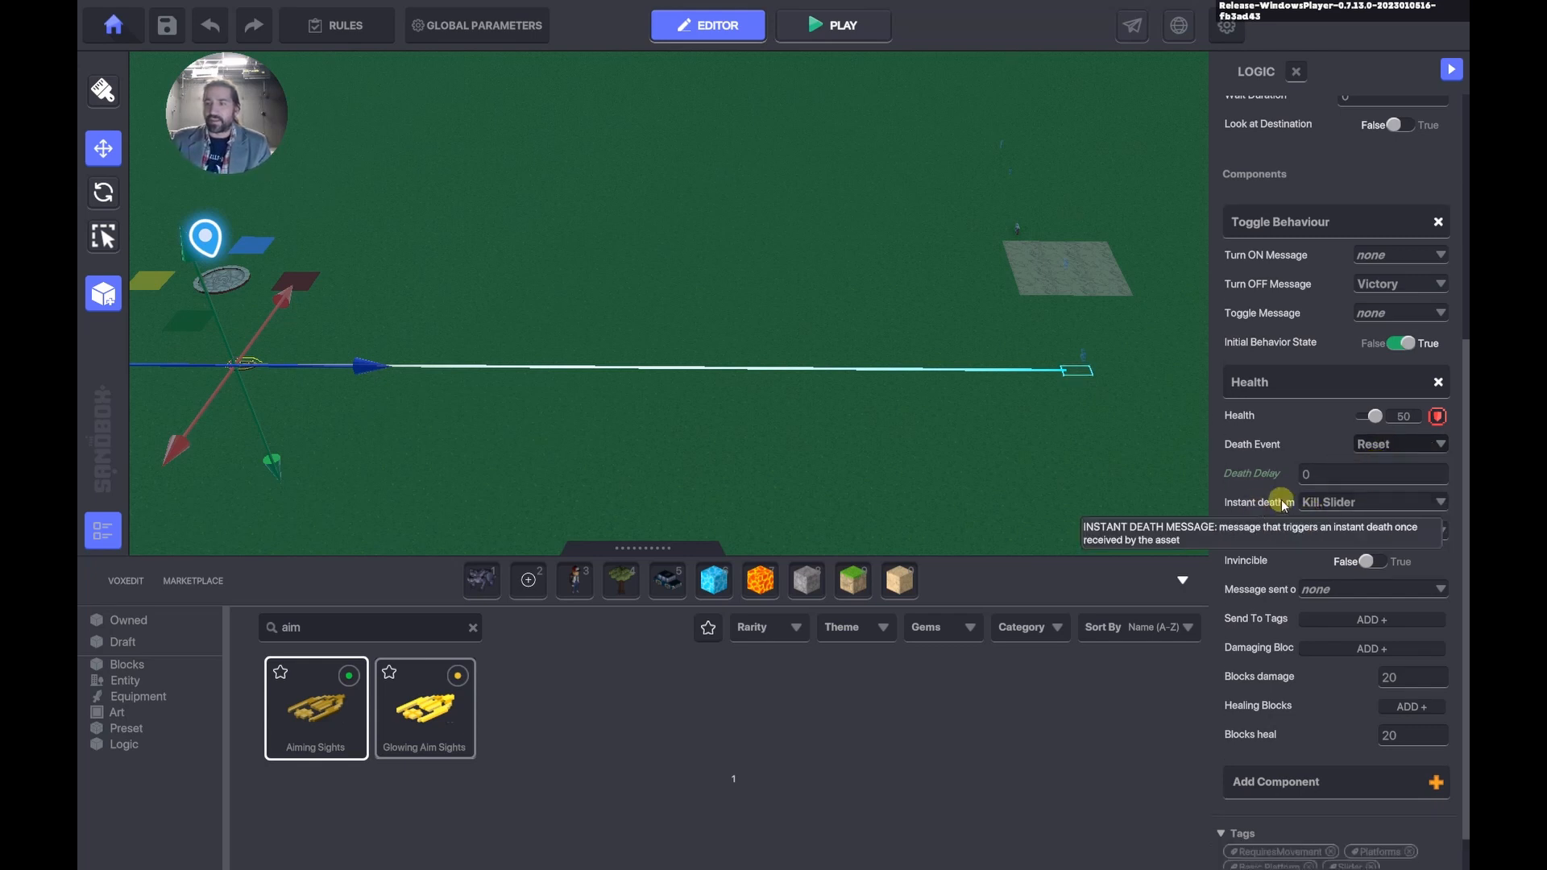
Set the Health component's Death Delay to -2 and its Life Bar Display to Hidden.
click(1335, 478)
text(-2)
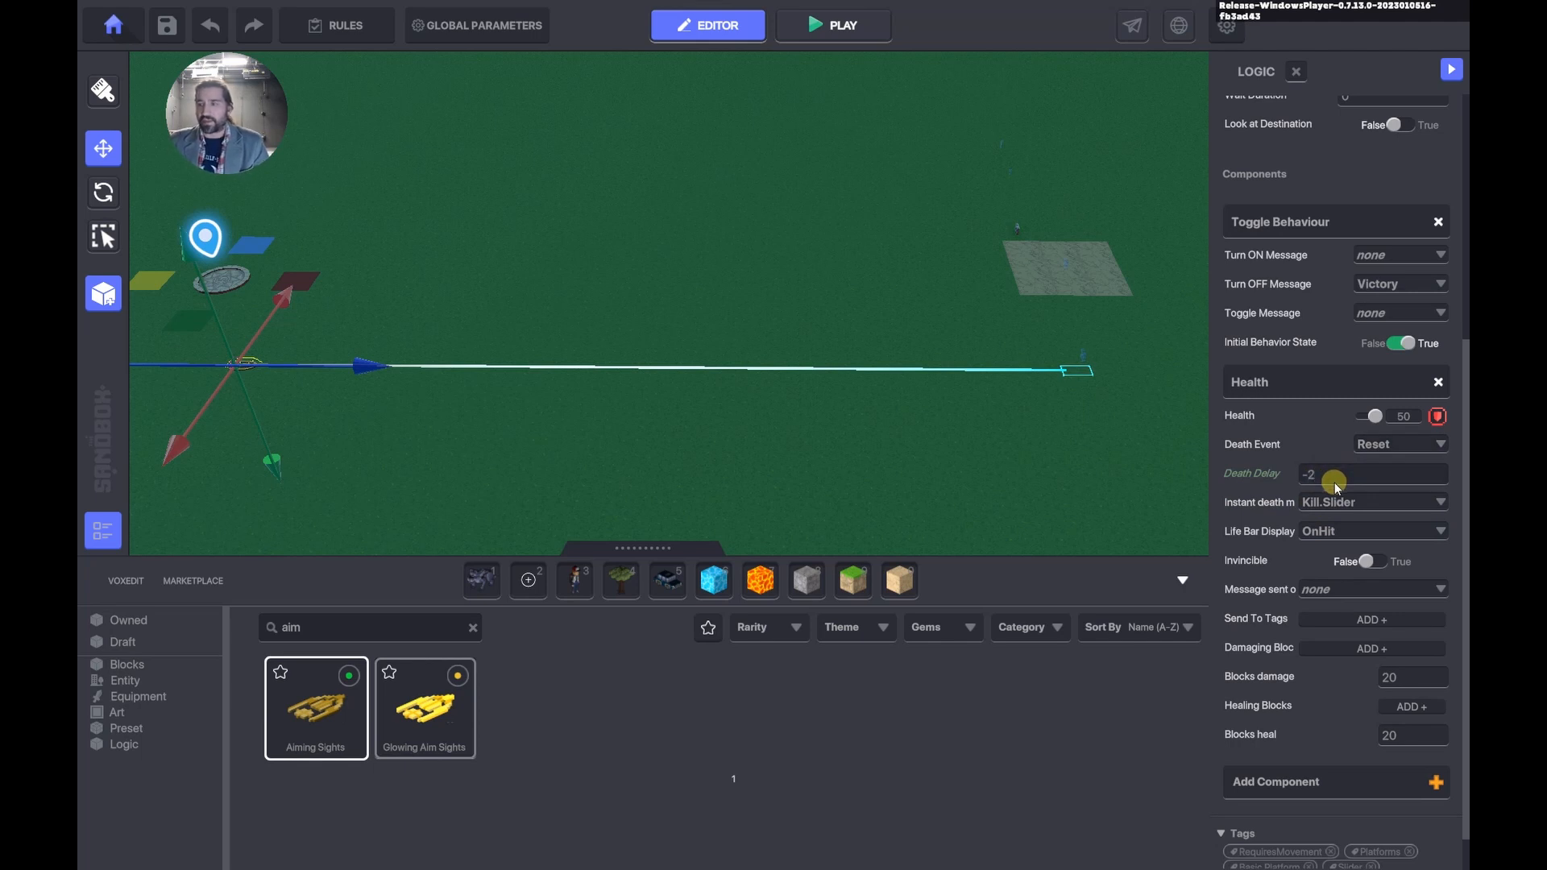
click(1329, 531)
click(1333, 582)
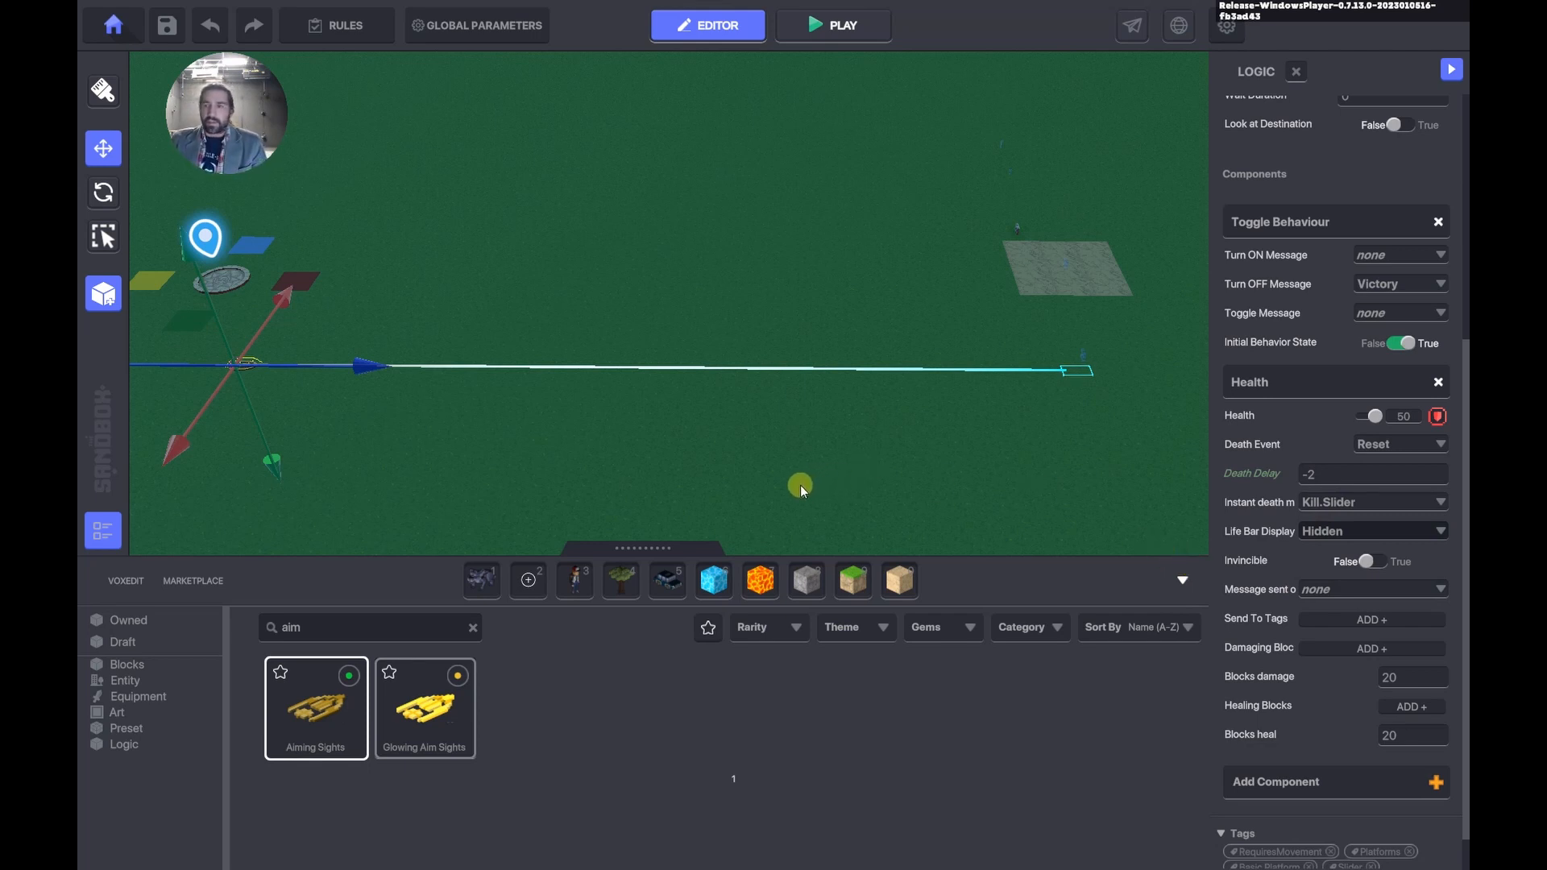
Playtest the PARKOUR quest by walking forward and waiting for the timer to run out, and return to editing.
key(p)
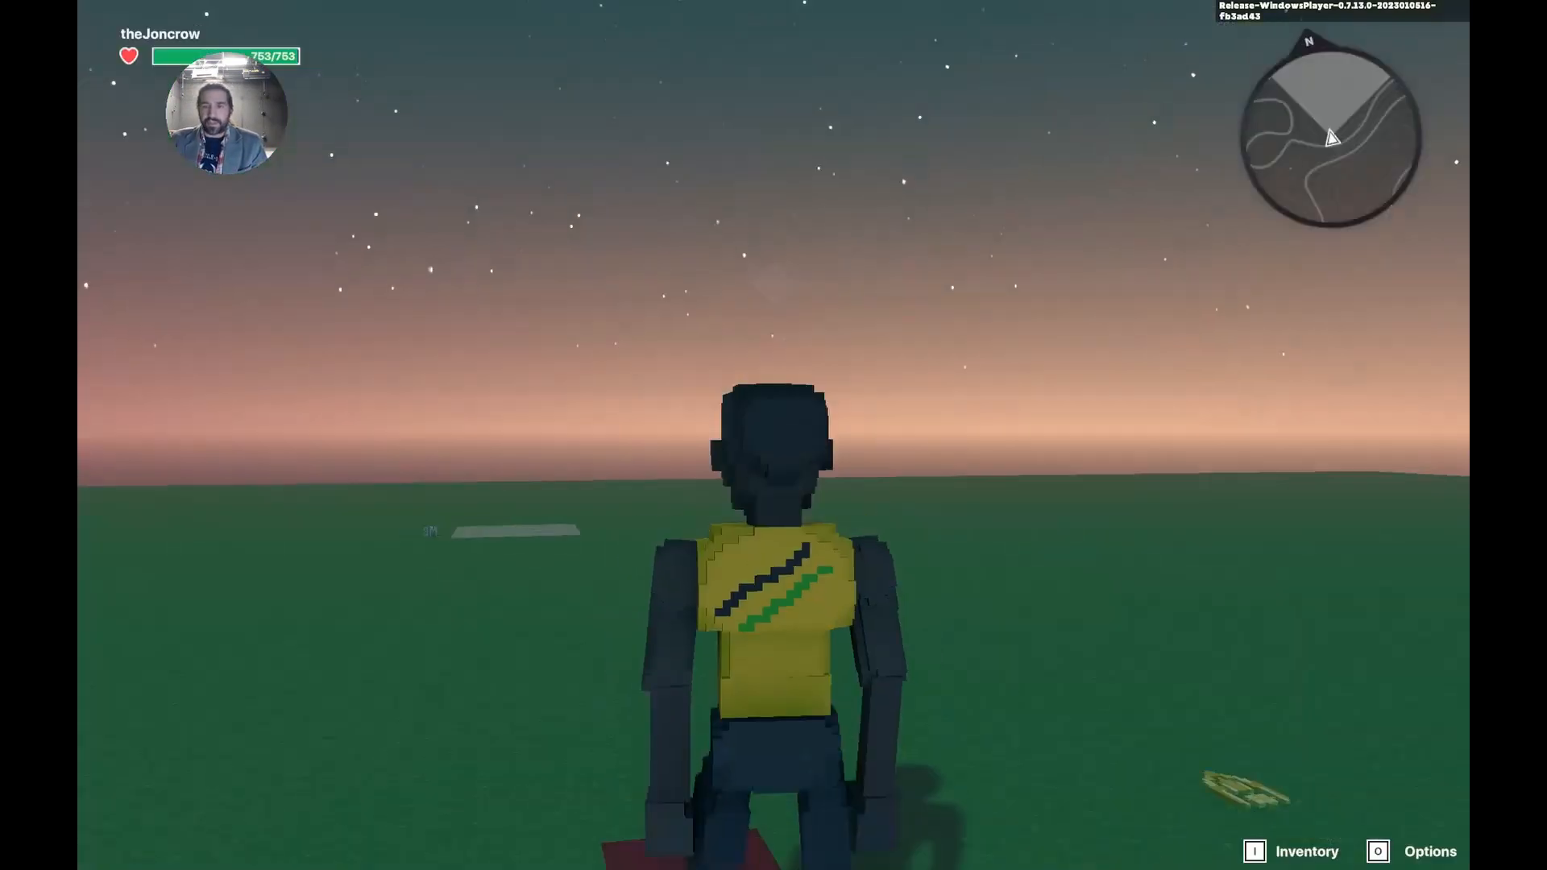
key(w)
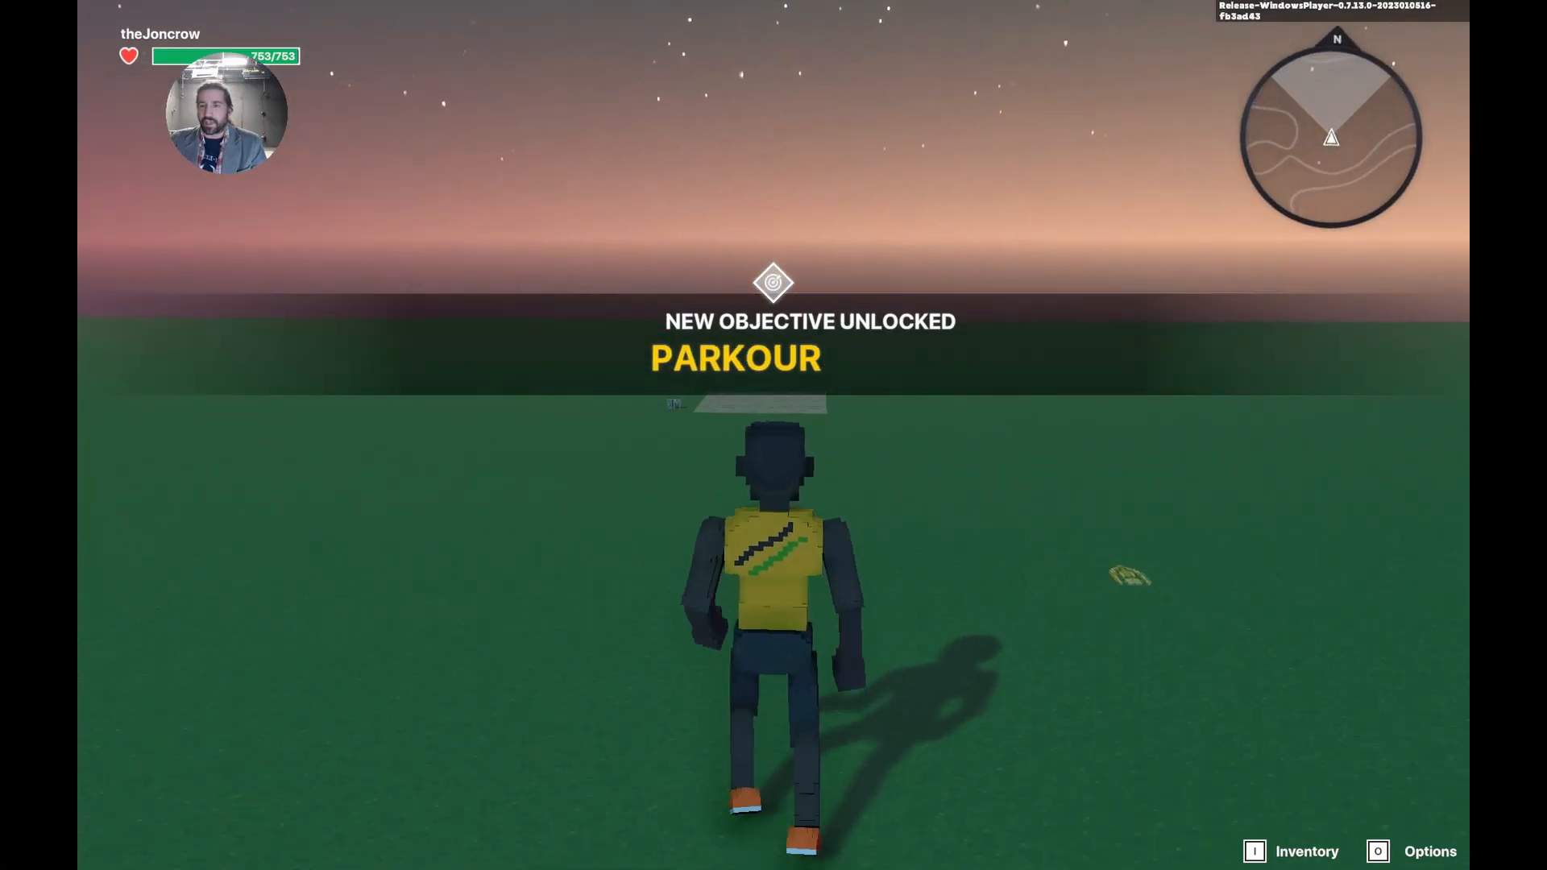
key(w)
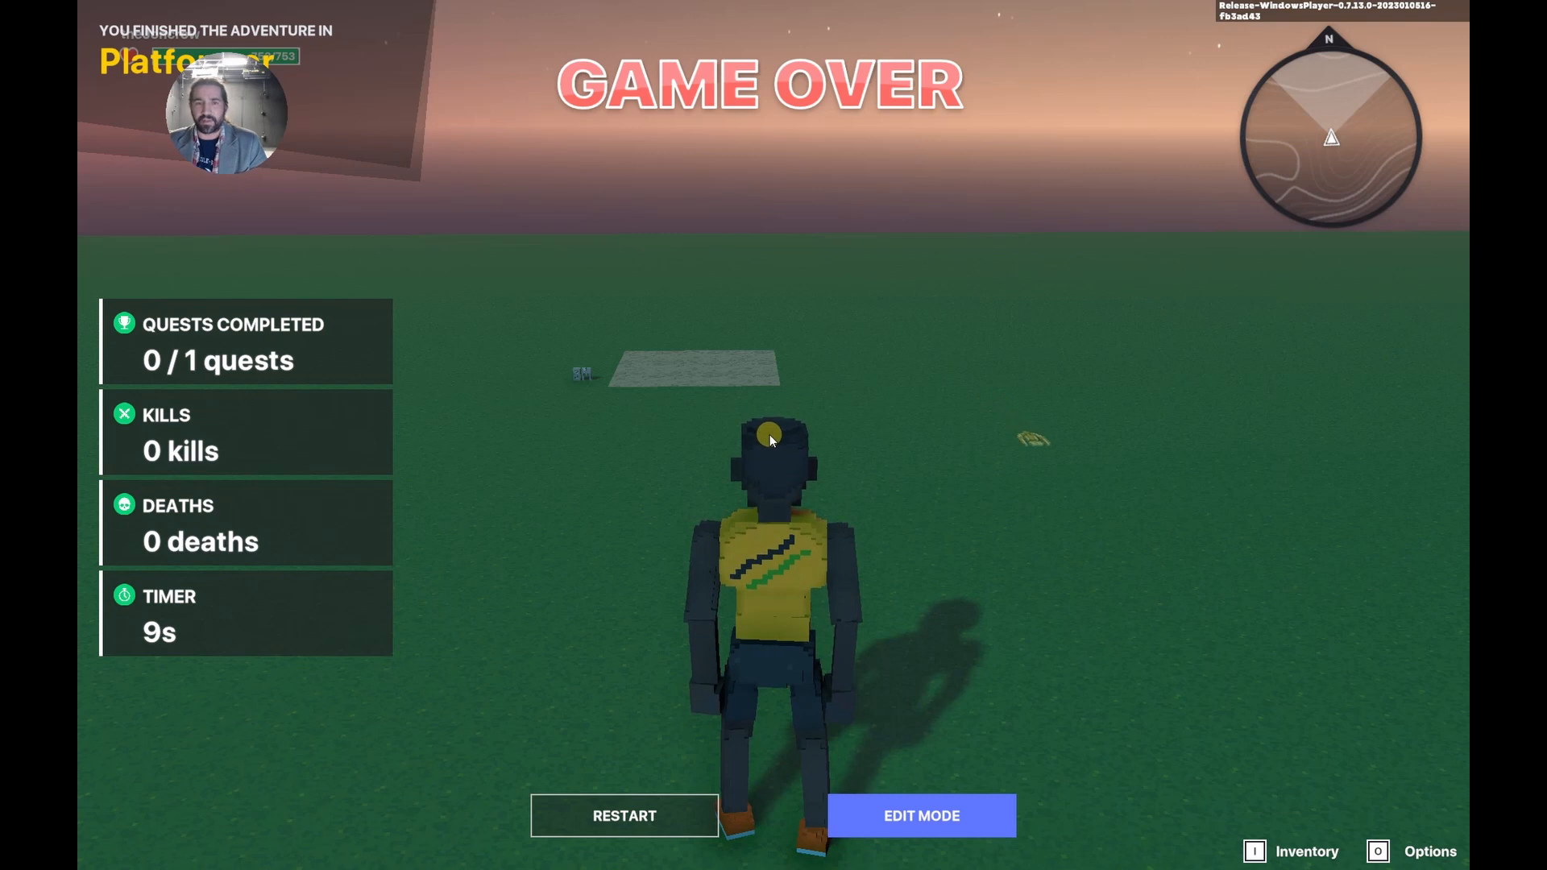
click(889, 805)
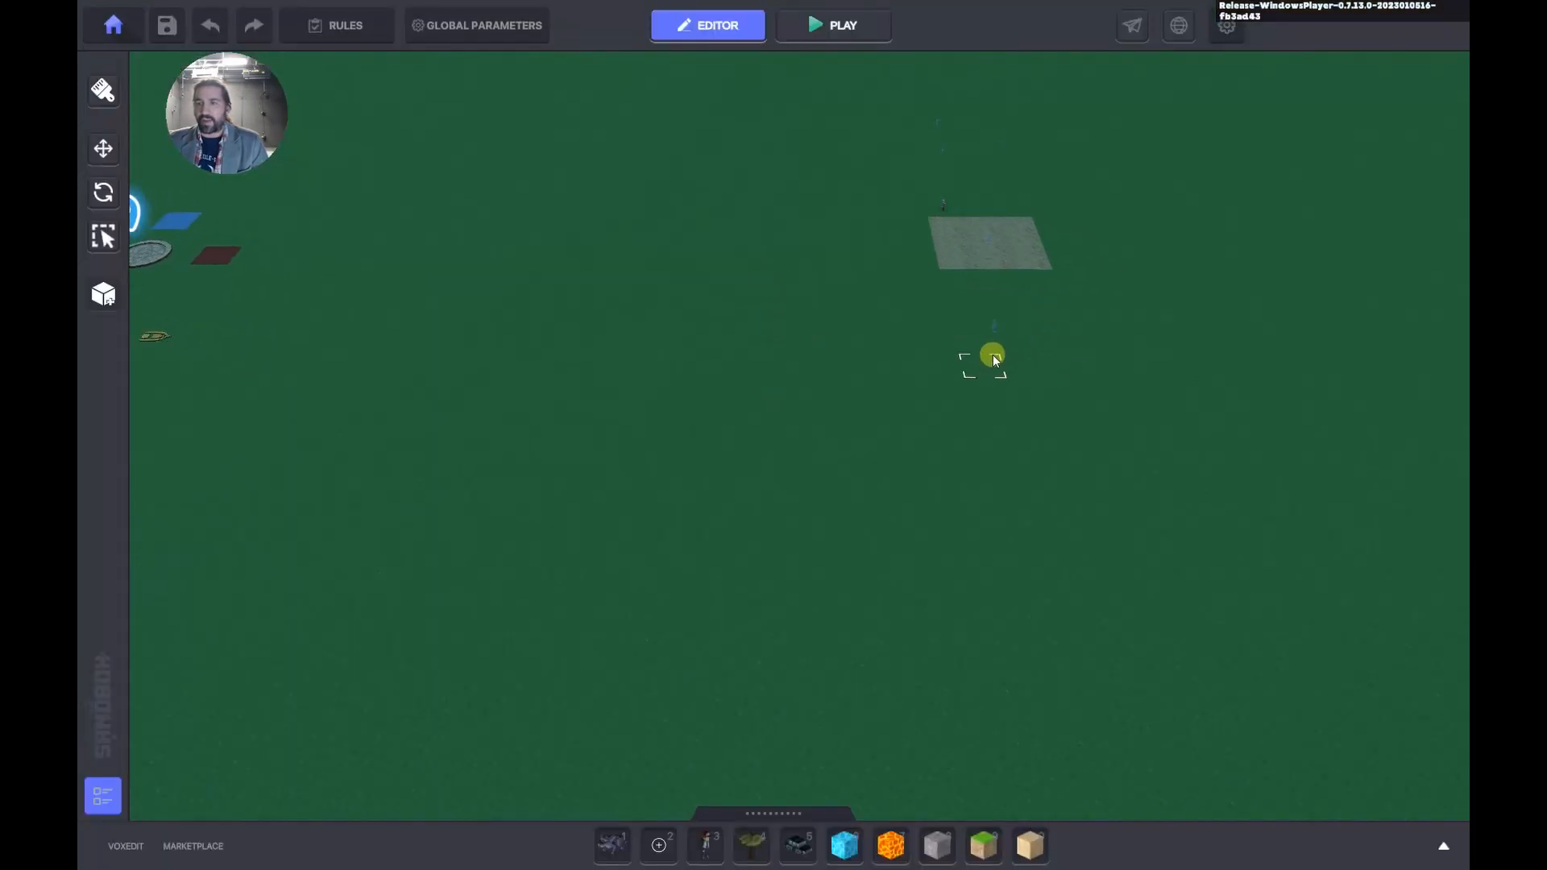
Extend the Aiming Sights' Move Offset to z 30 and move the JC Speaker Component to Z 80.50 at the path's end.
scroll(927, 399, down, 3)
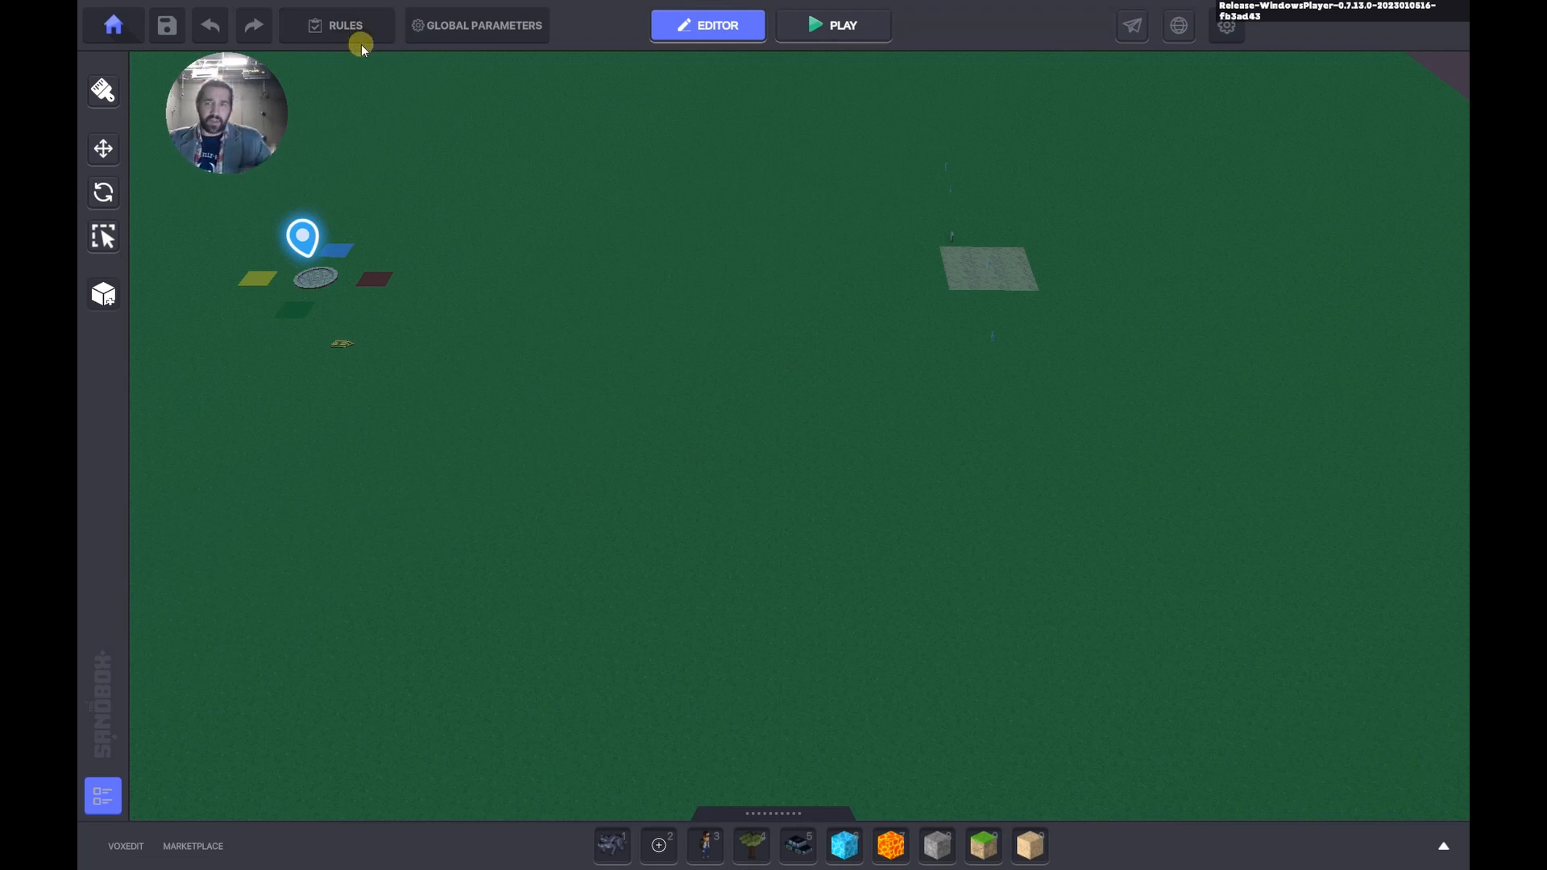
right_drag(994, 340, 801, 342)
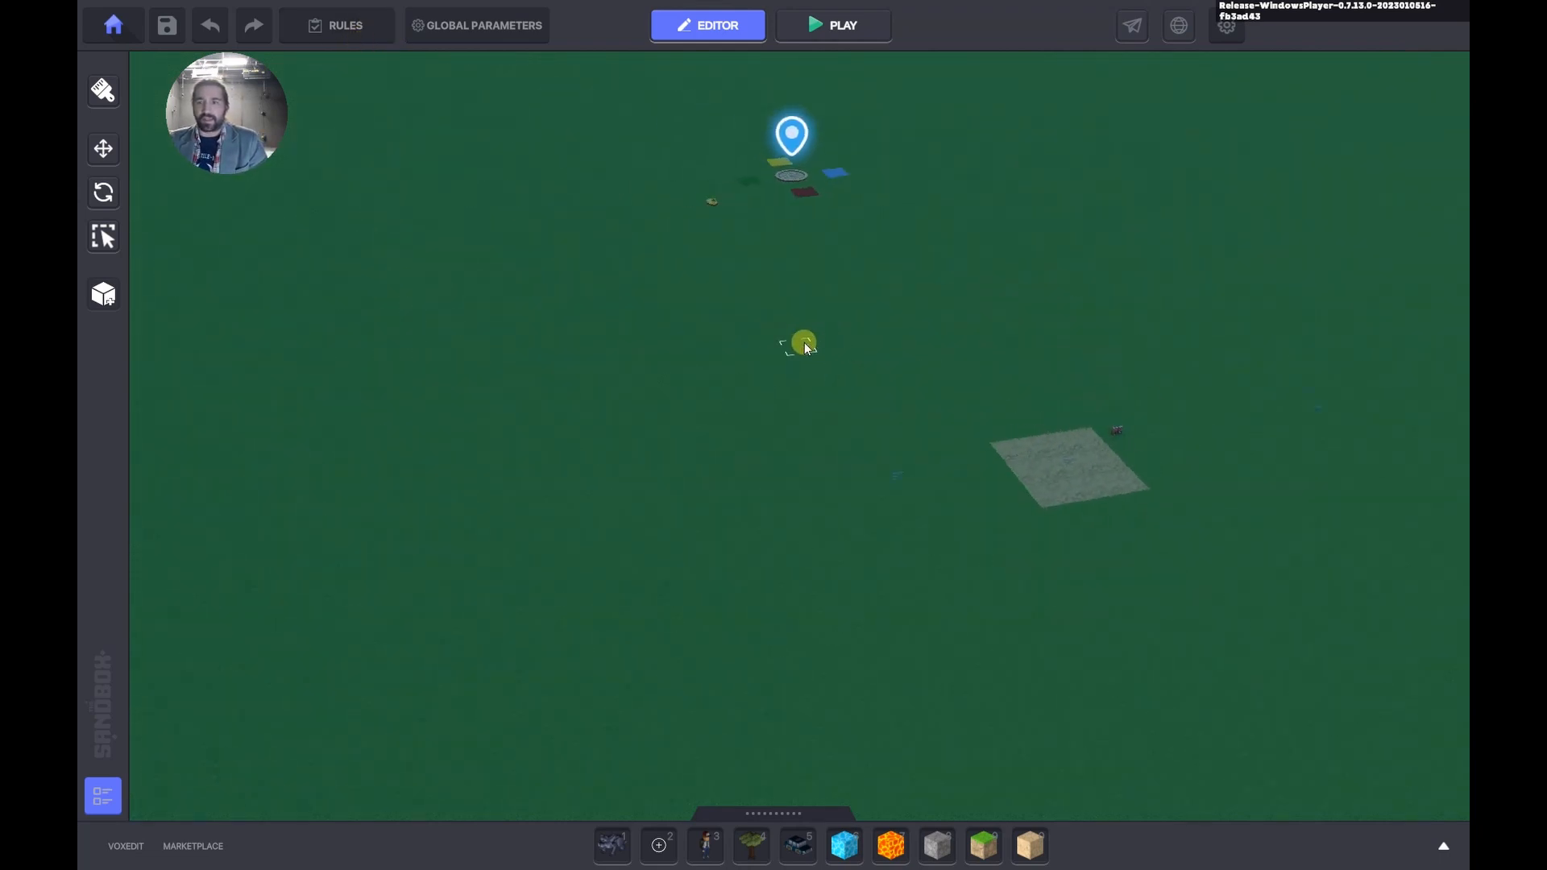
click(712, 205)
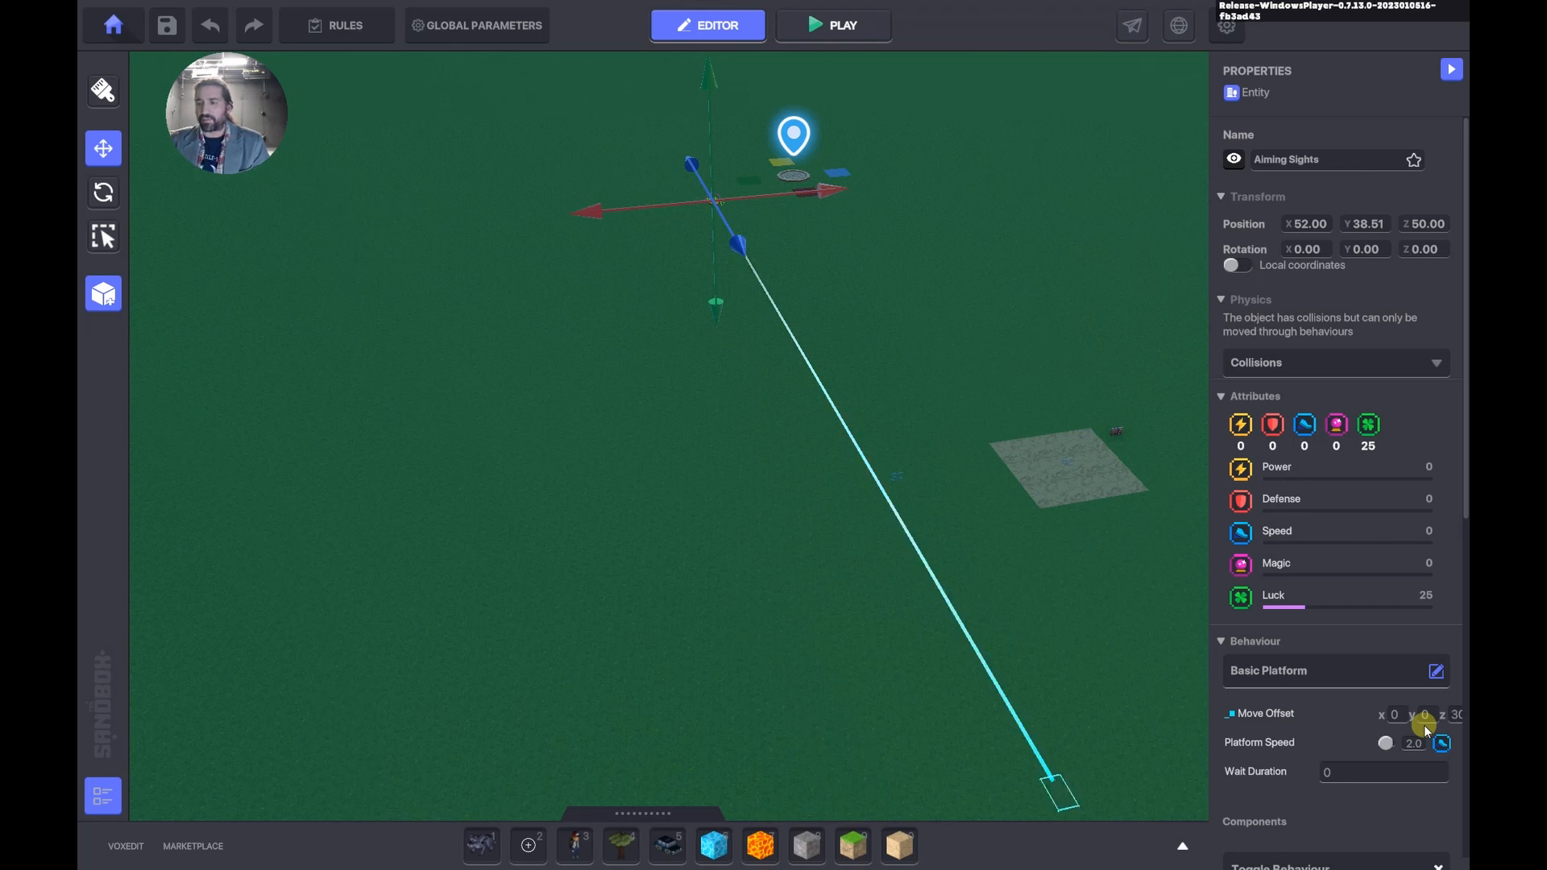
drag(925, 477, 1287, 865)
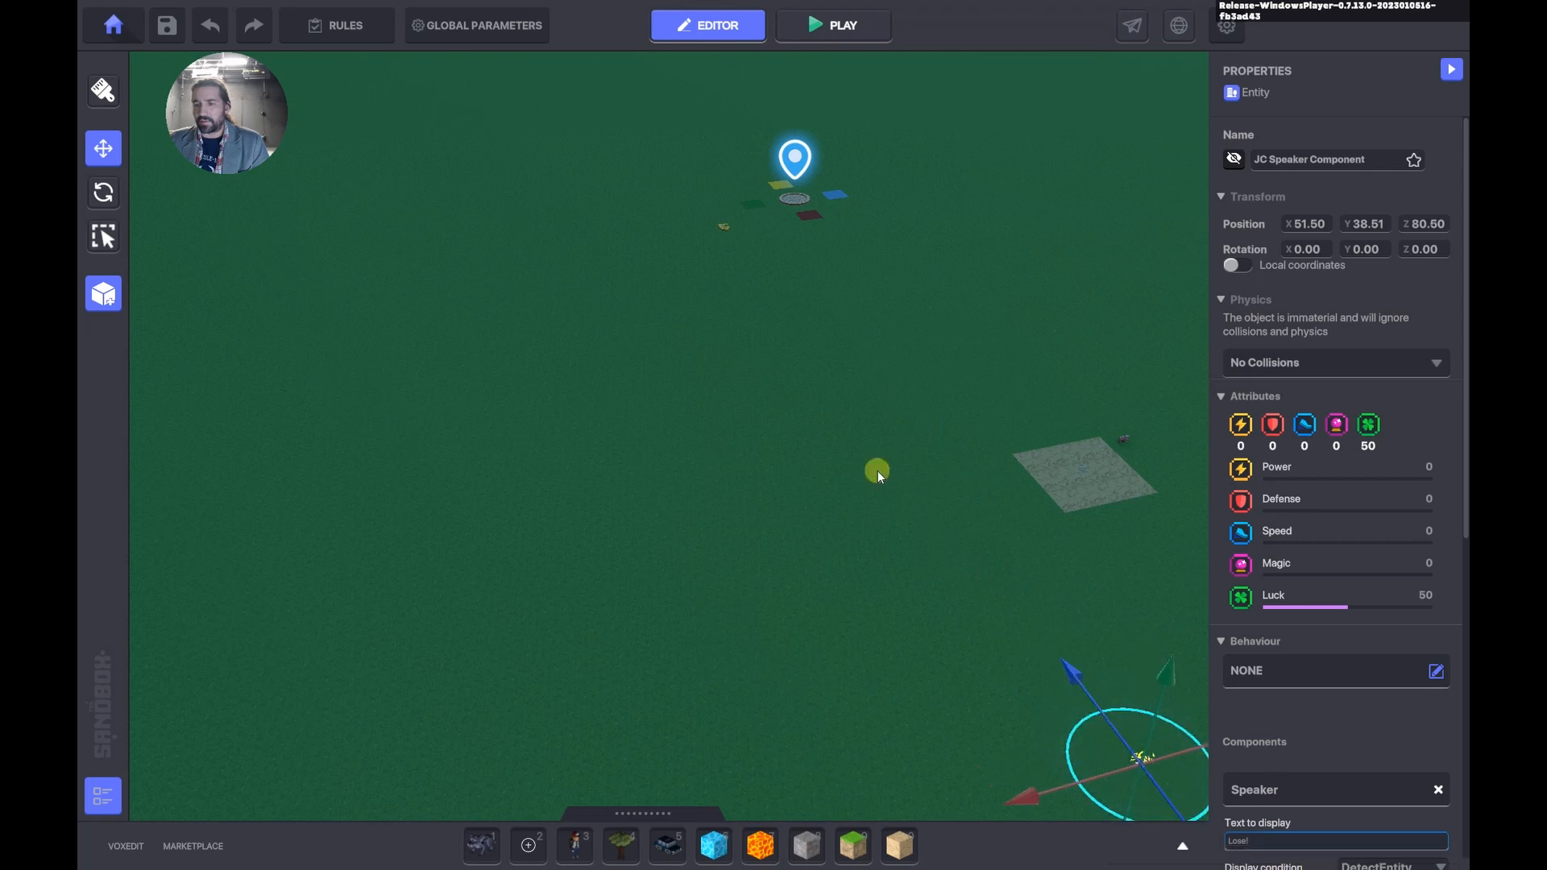
click(722, 226)
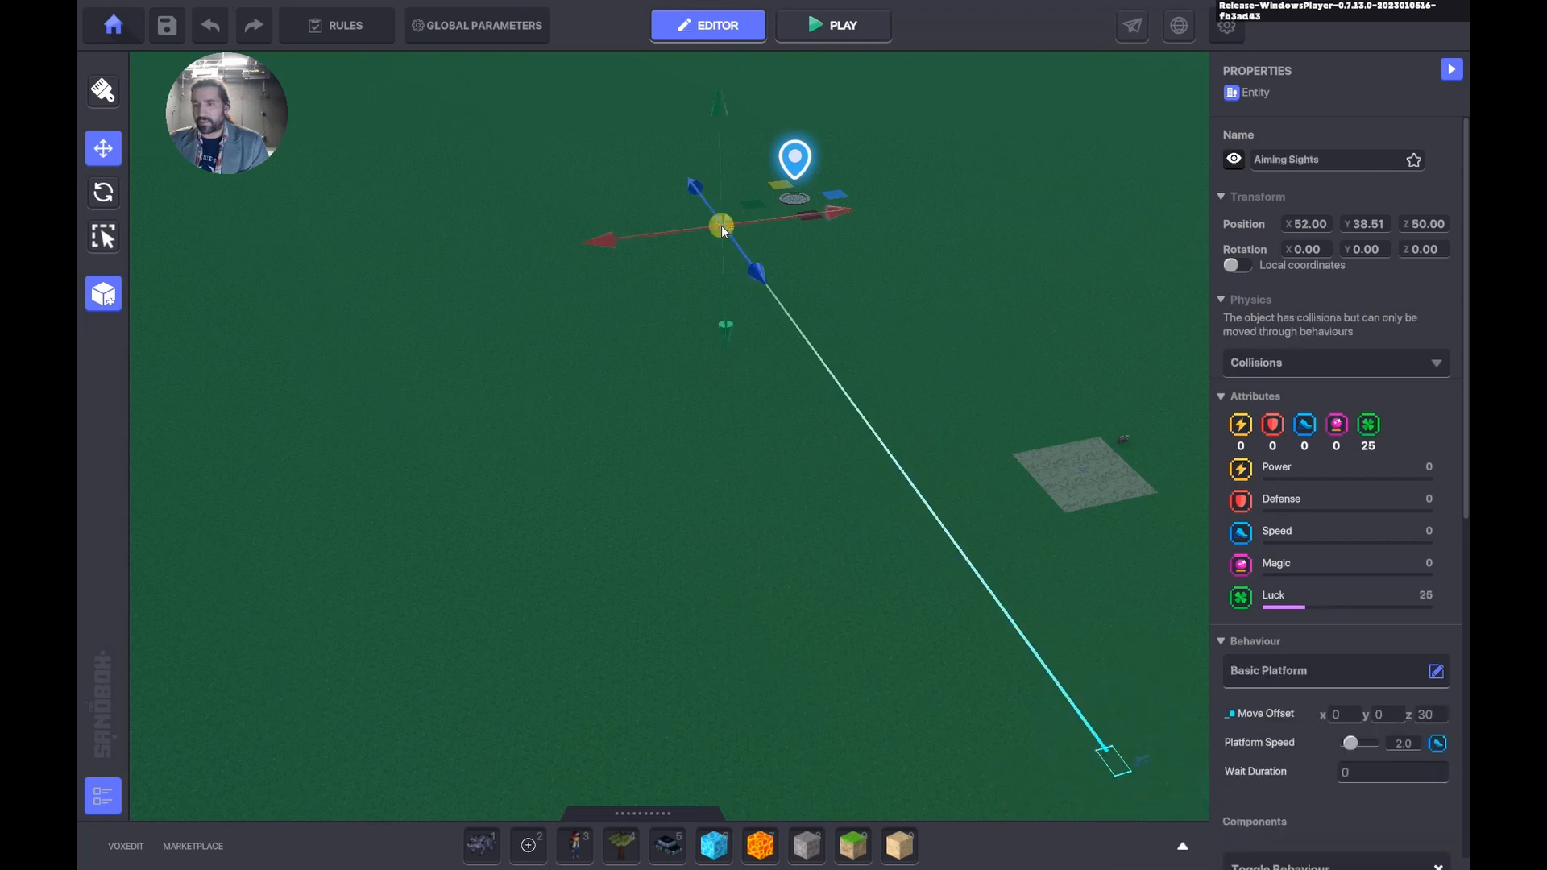
Place a Sand block on the ground at the far end of the Aiming Sights' path.
right_drag(722, 226, 765, 401)
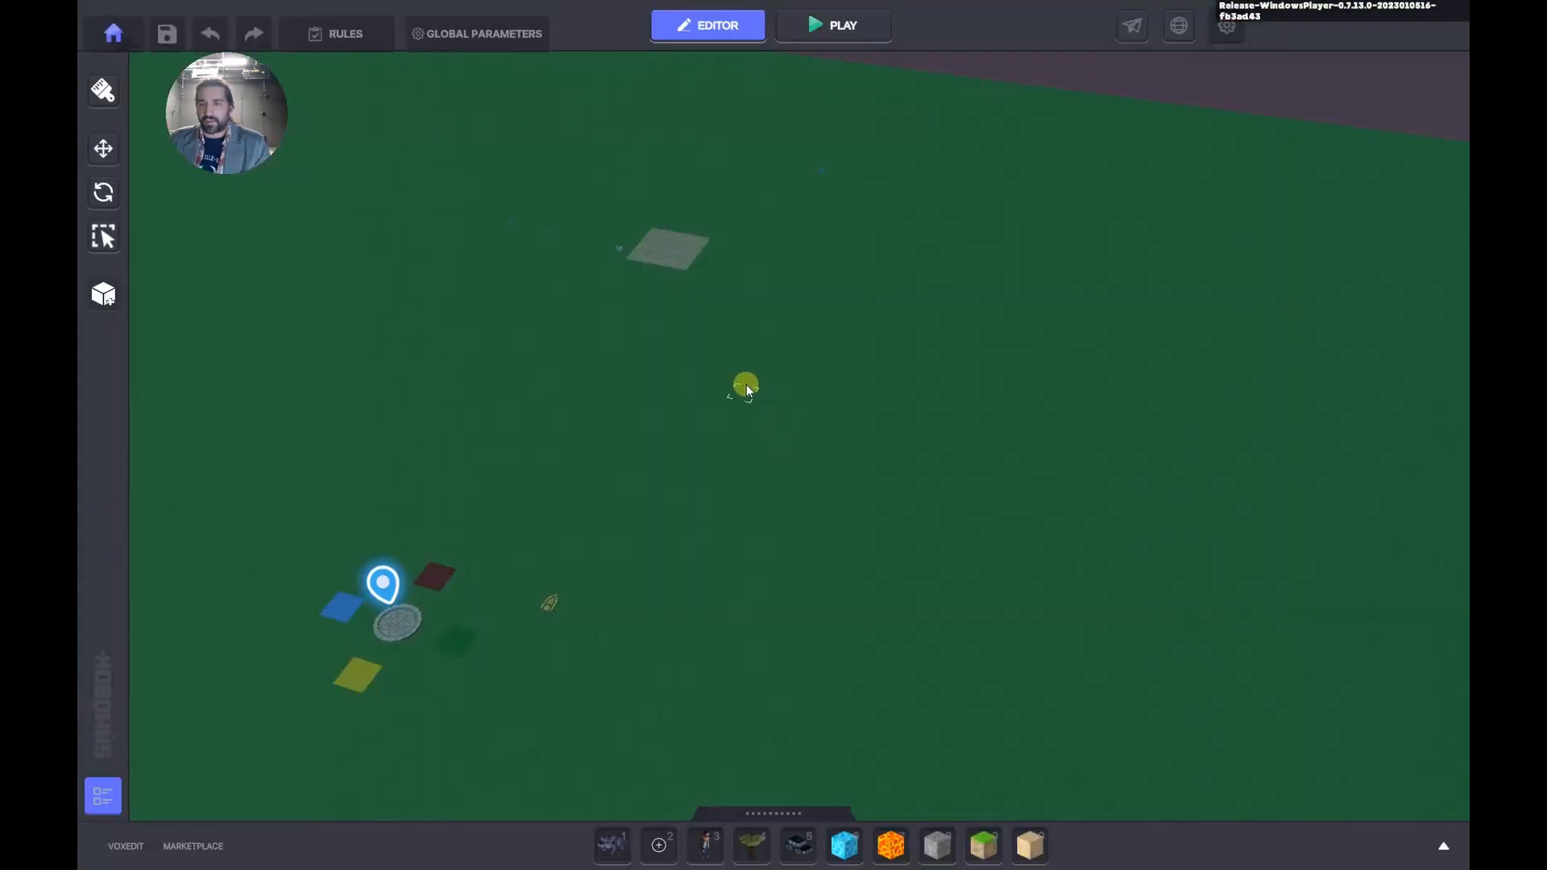
click(1029, 844)
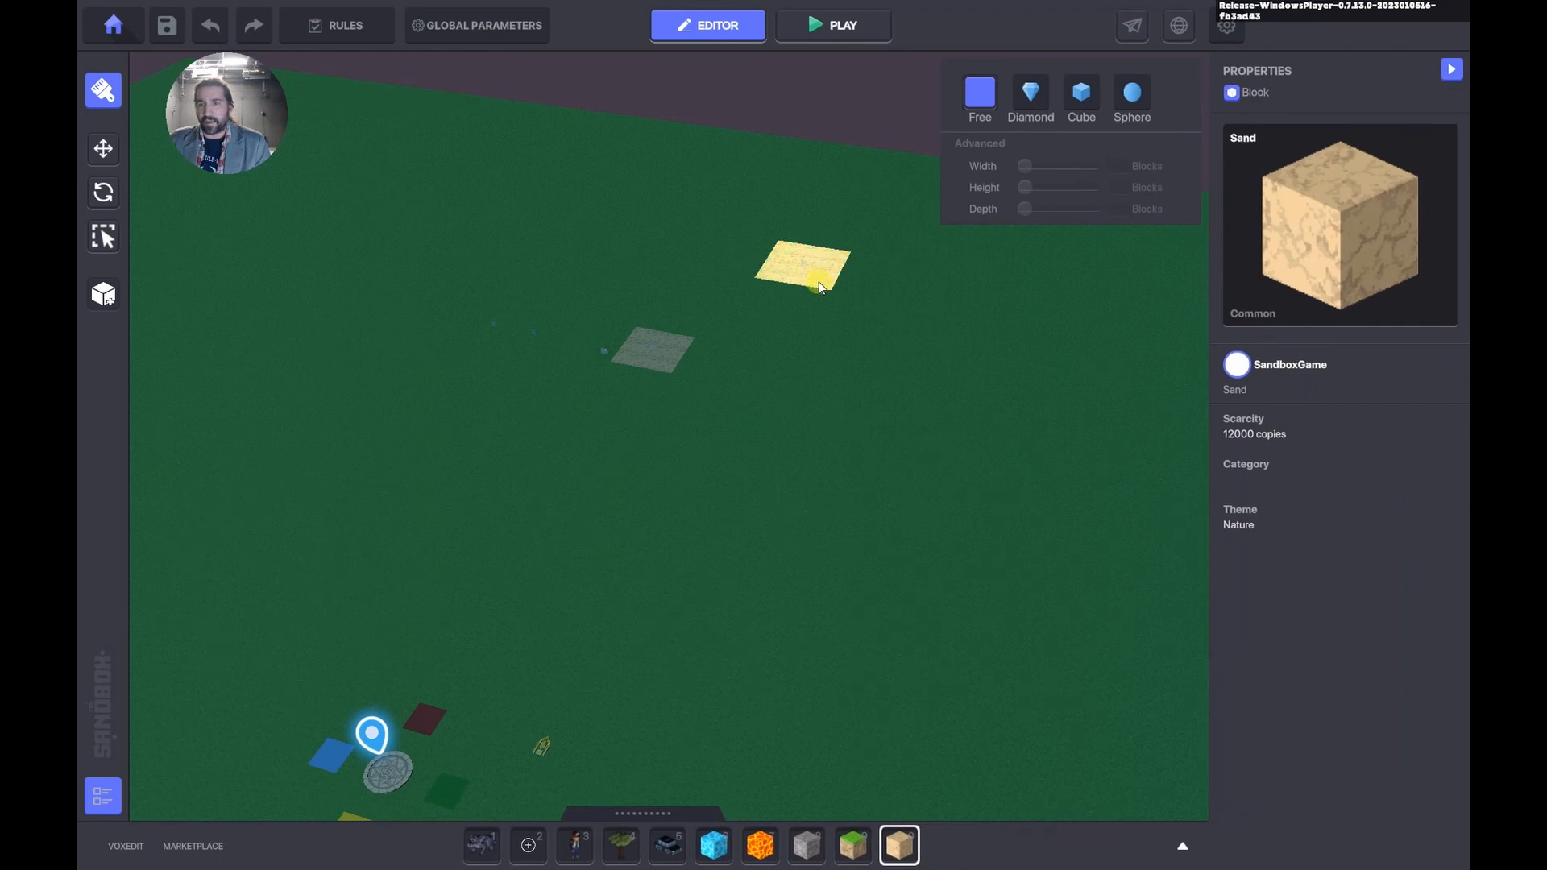
click(816, 273)
Playtest the quest, watching the slider travel toward the new block until time runs out, and return to editing.
key(ctrl+p)
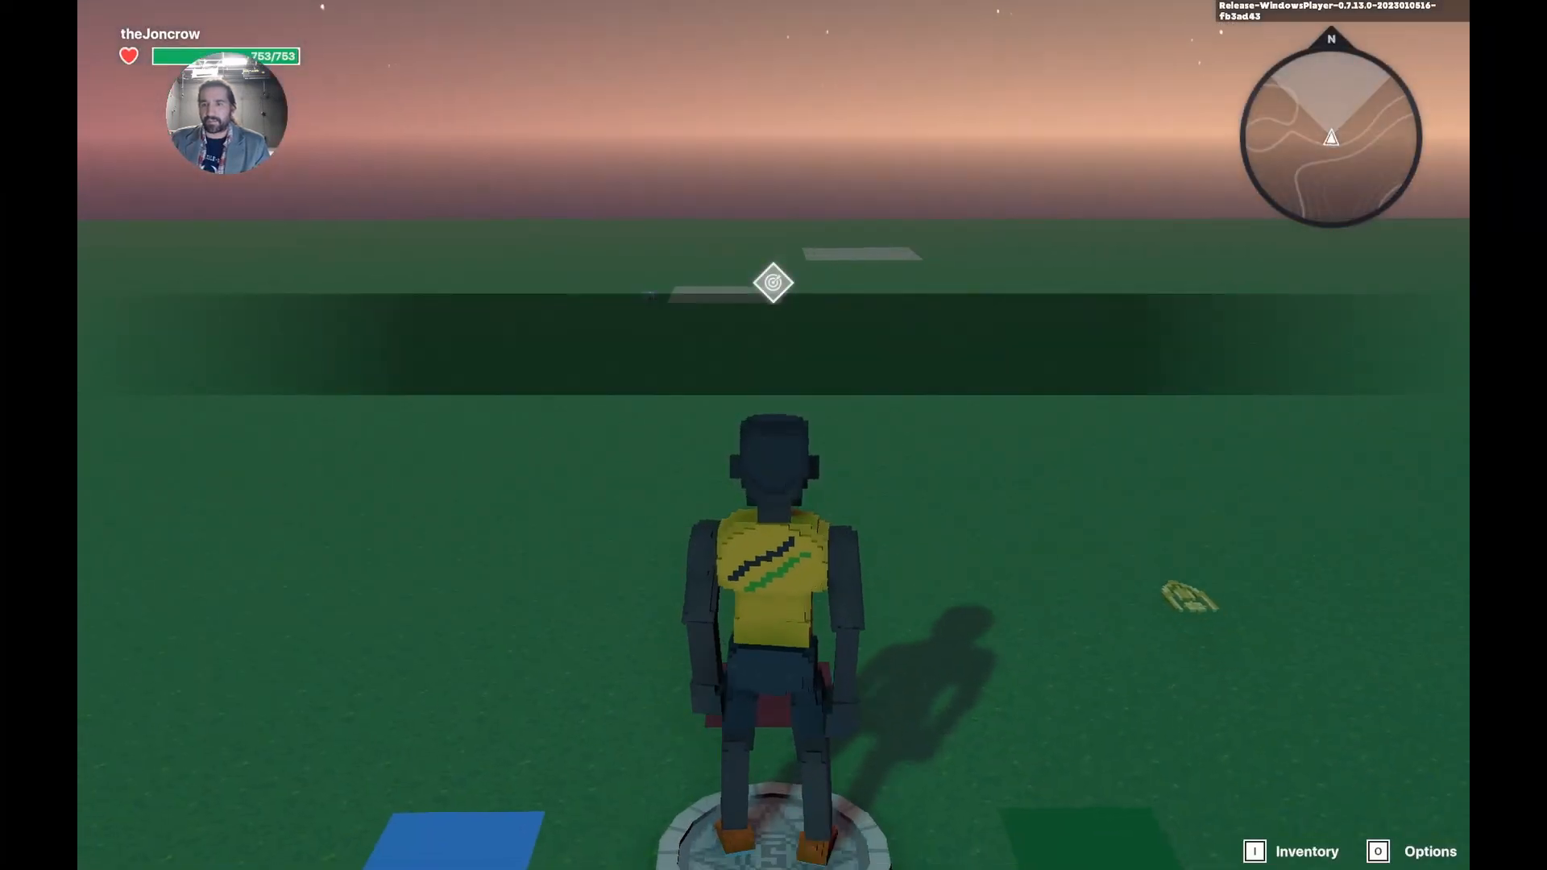
key(w)
key(w)
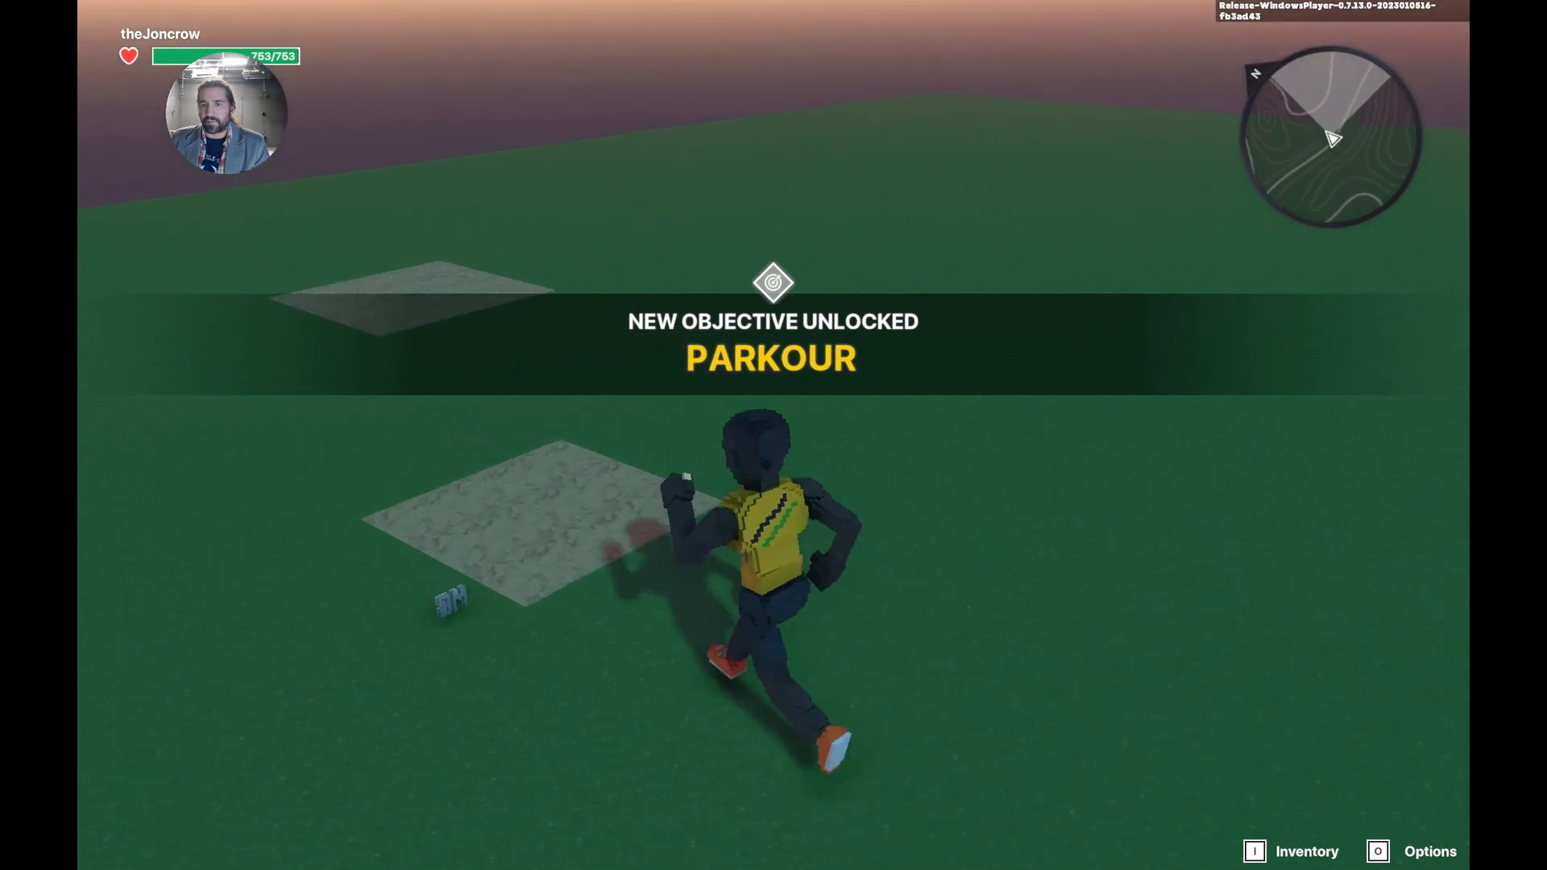
key(a)
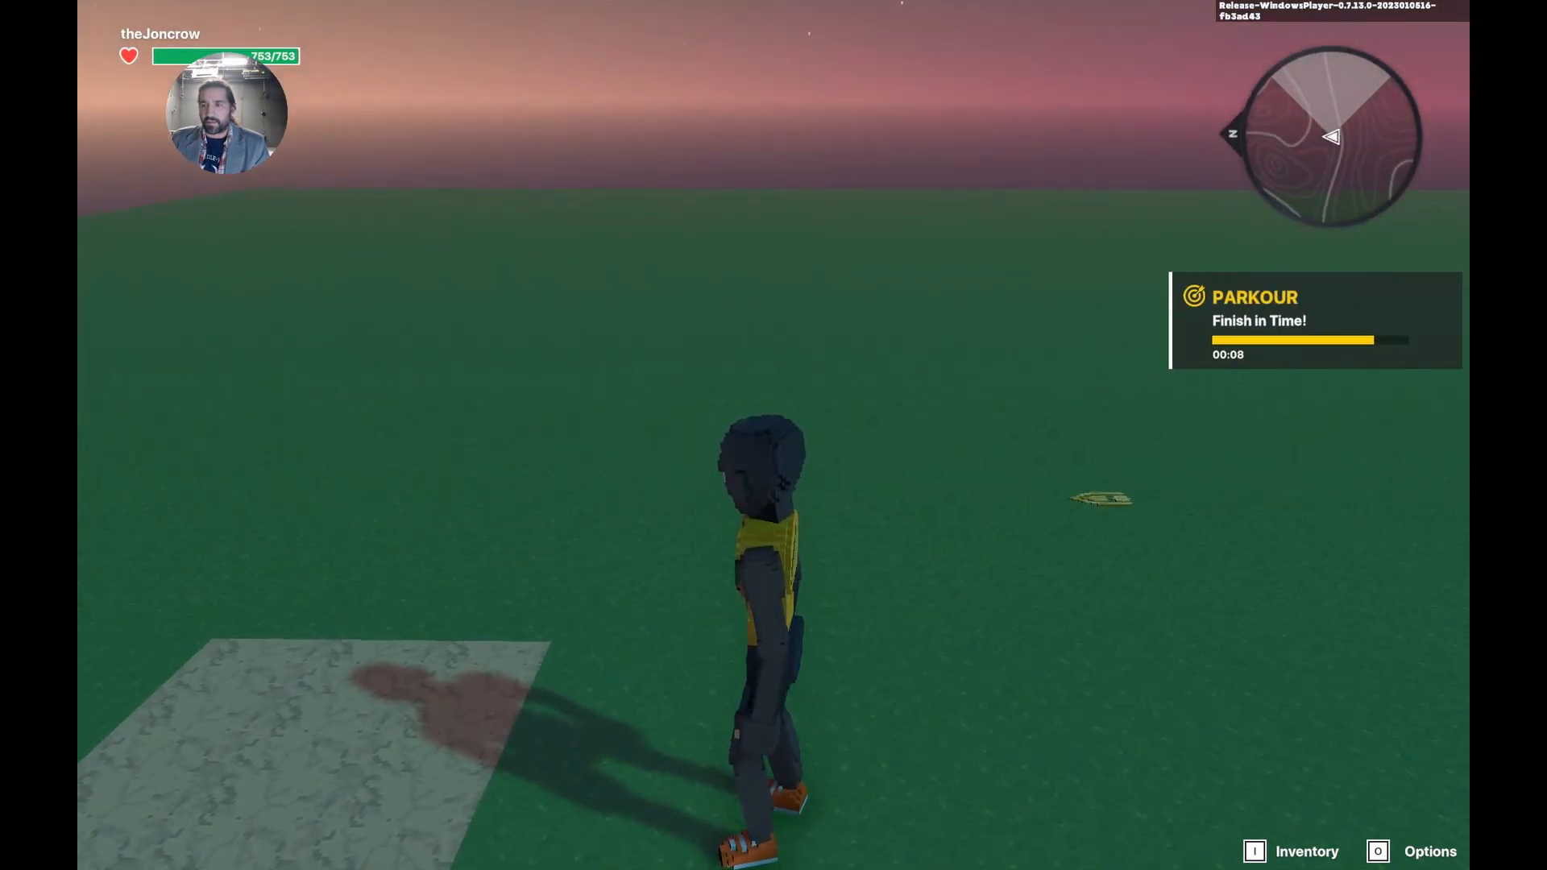
key(d)
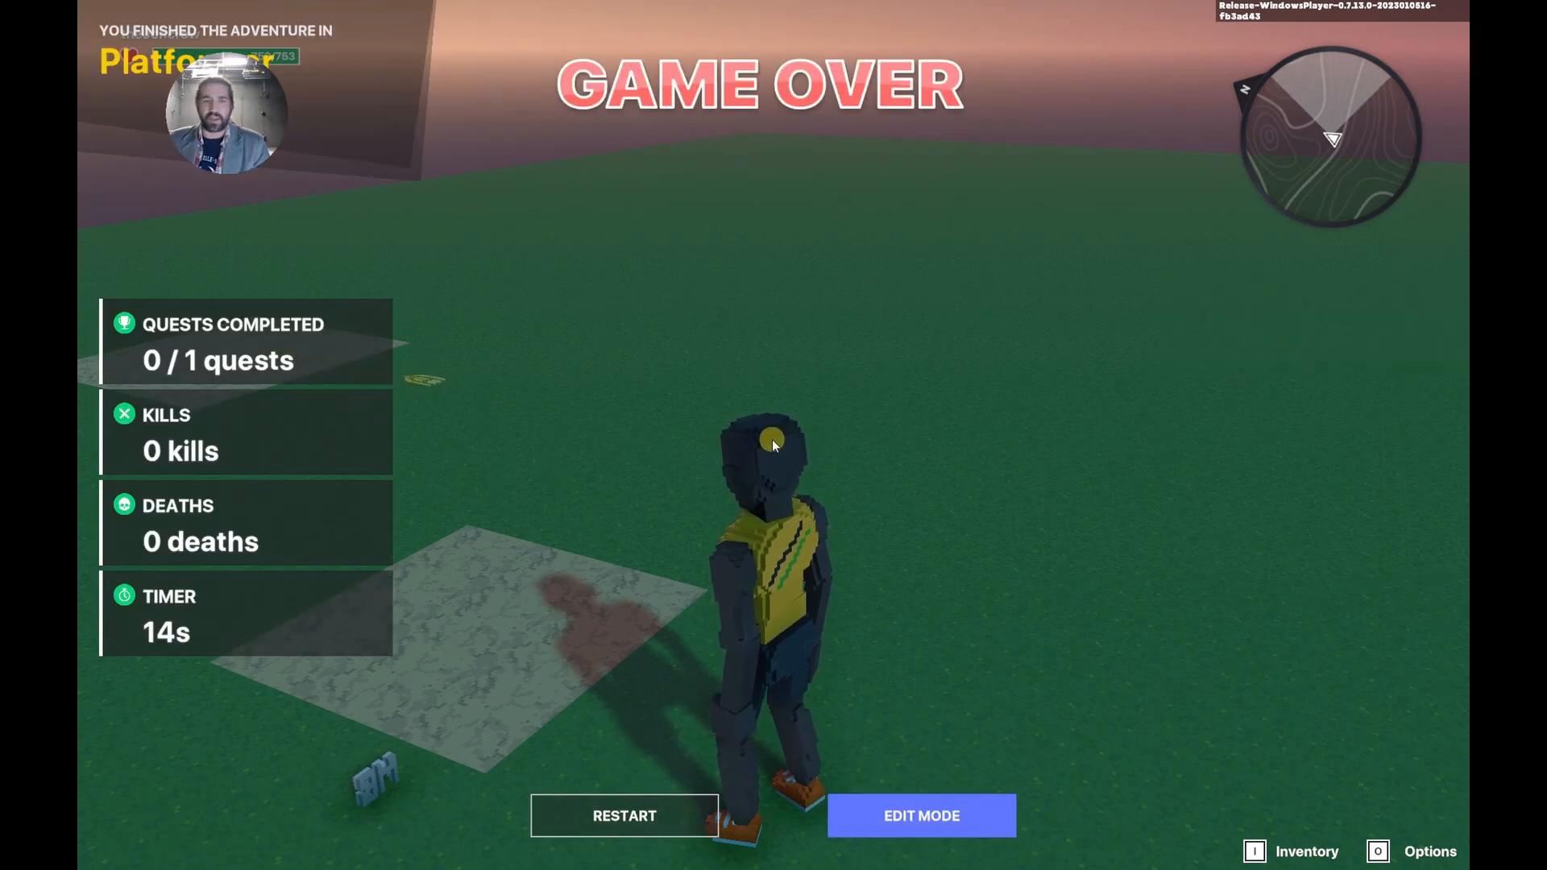
click(903, 812)
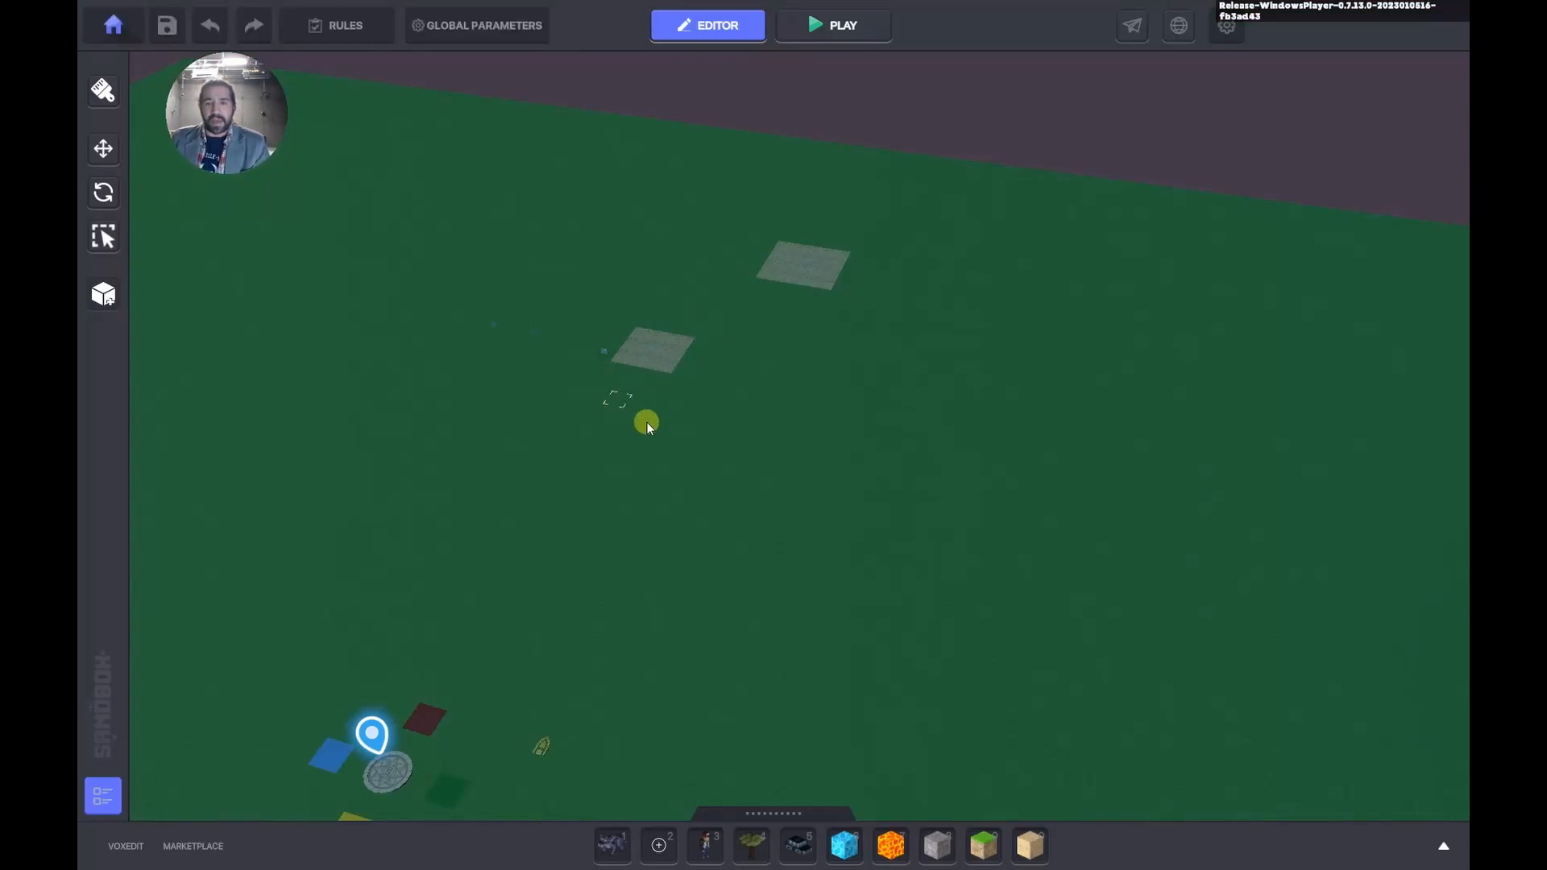
Playtest the quest again by reaching the first stone platform before the timer expires, and return to editing.
key(p)
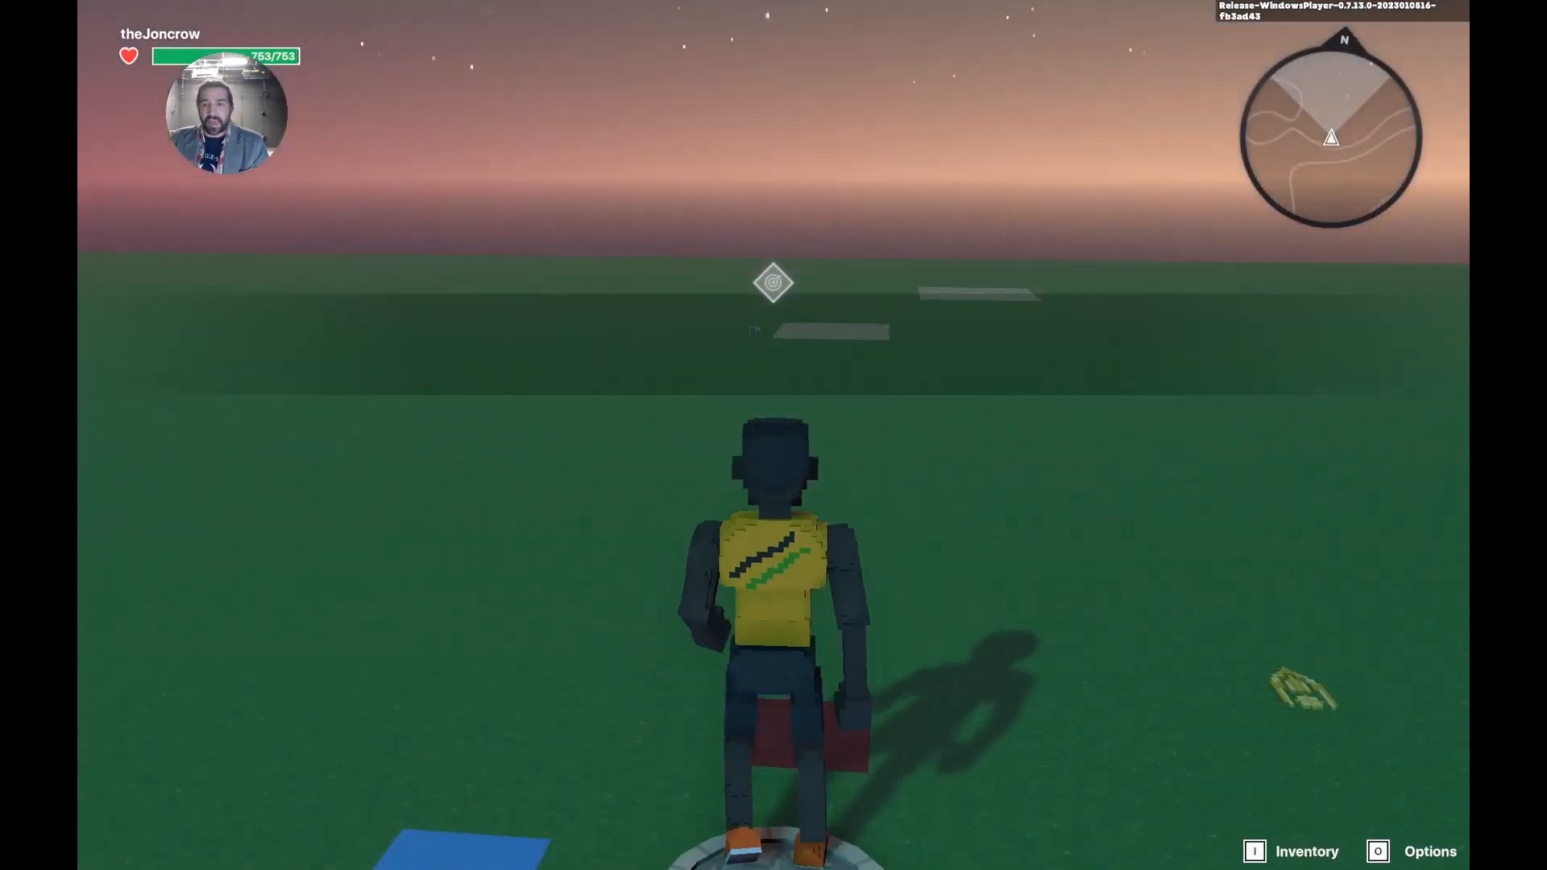
key(w)
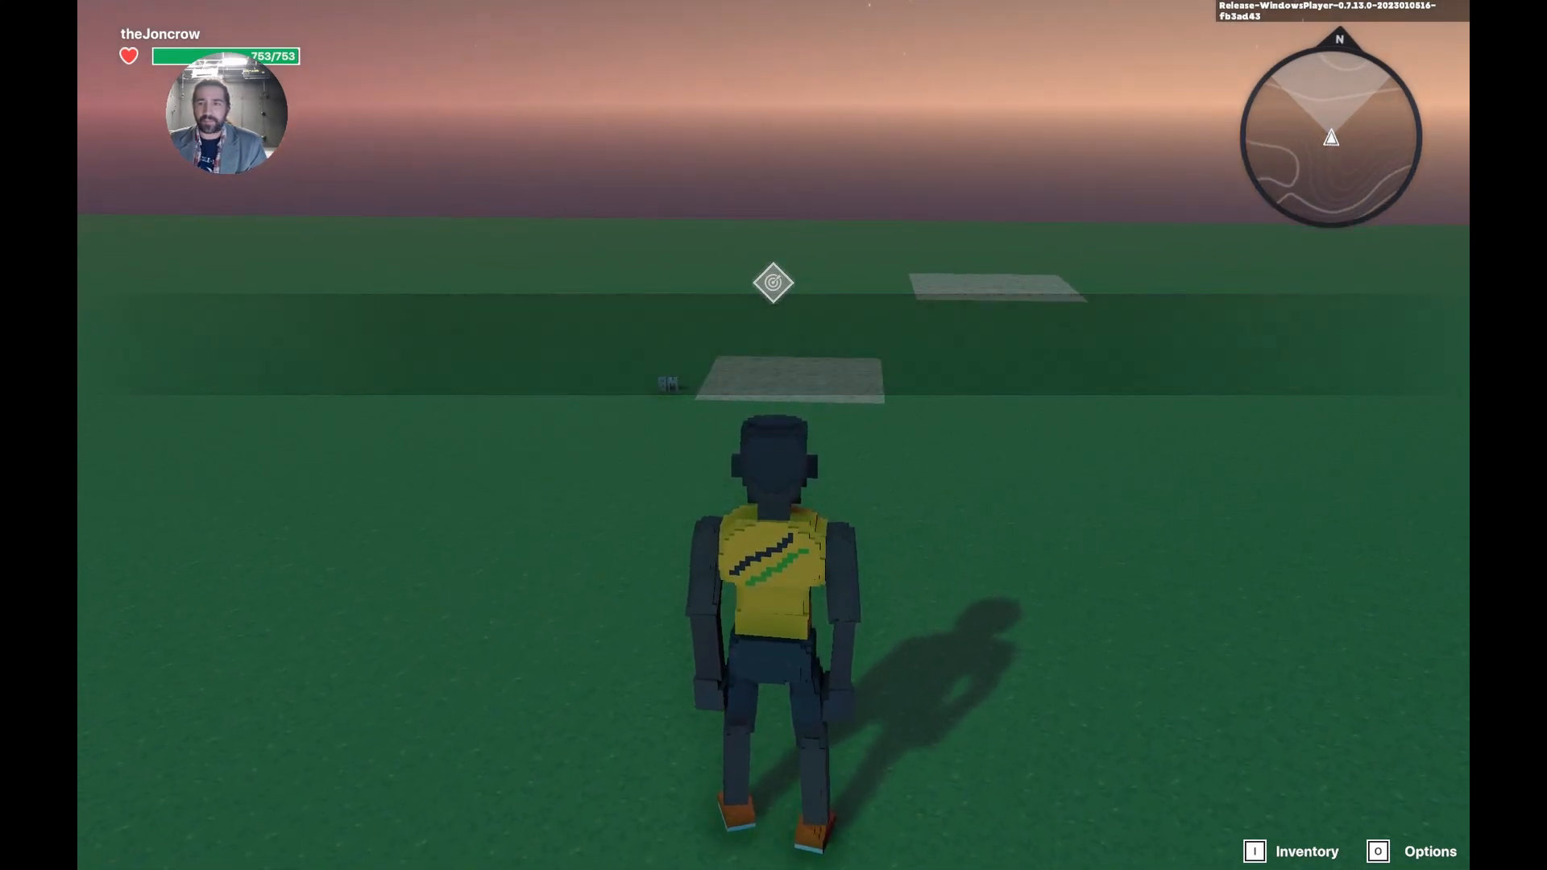
key(w)
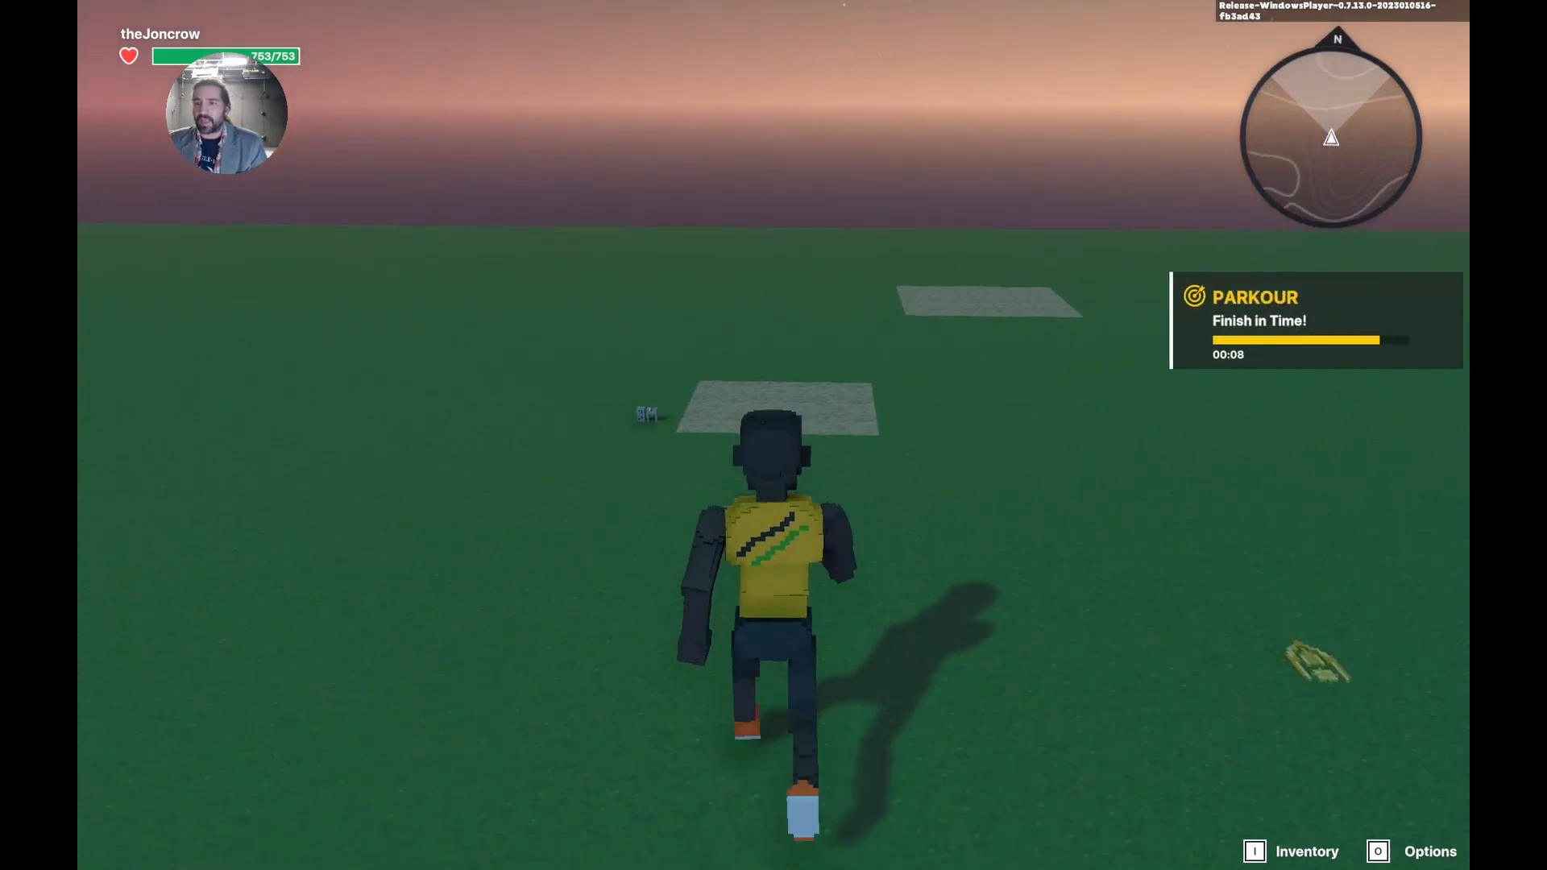
key(w)
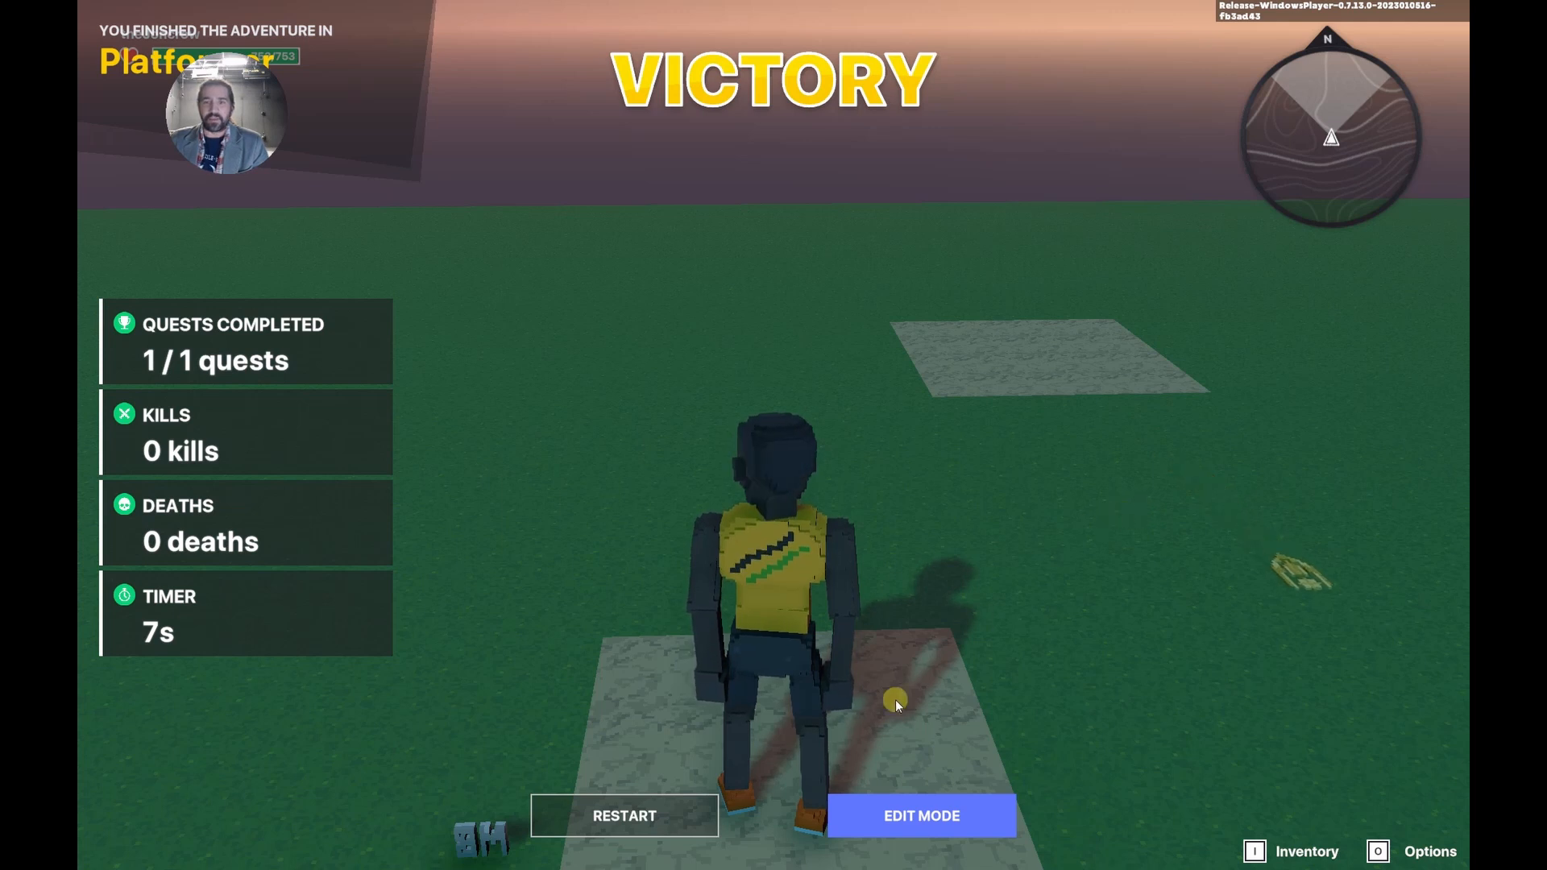
click(921, 815)
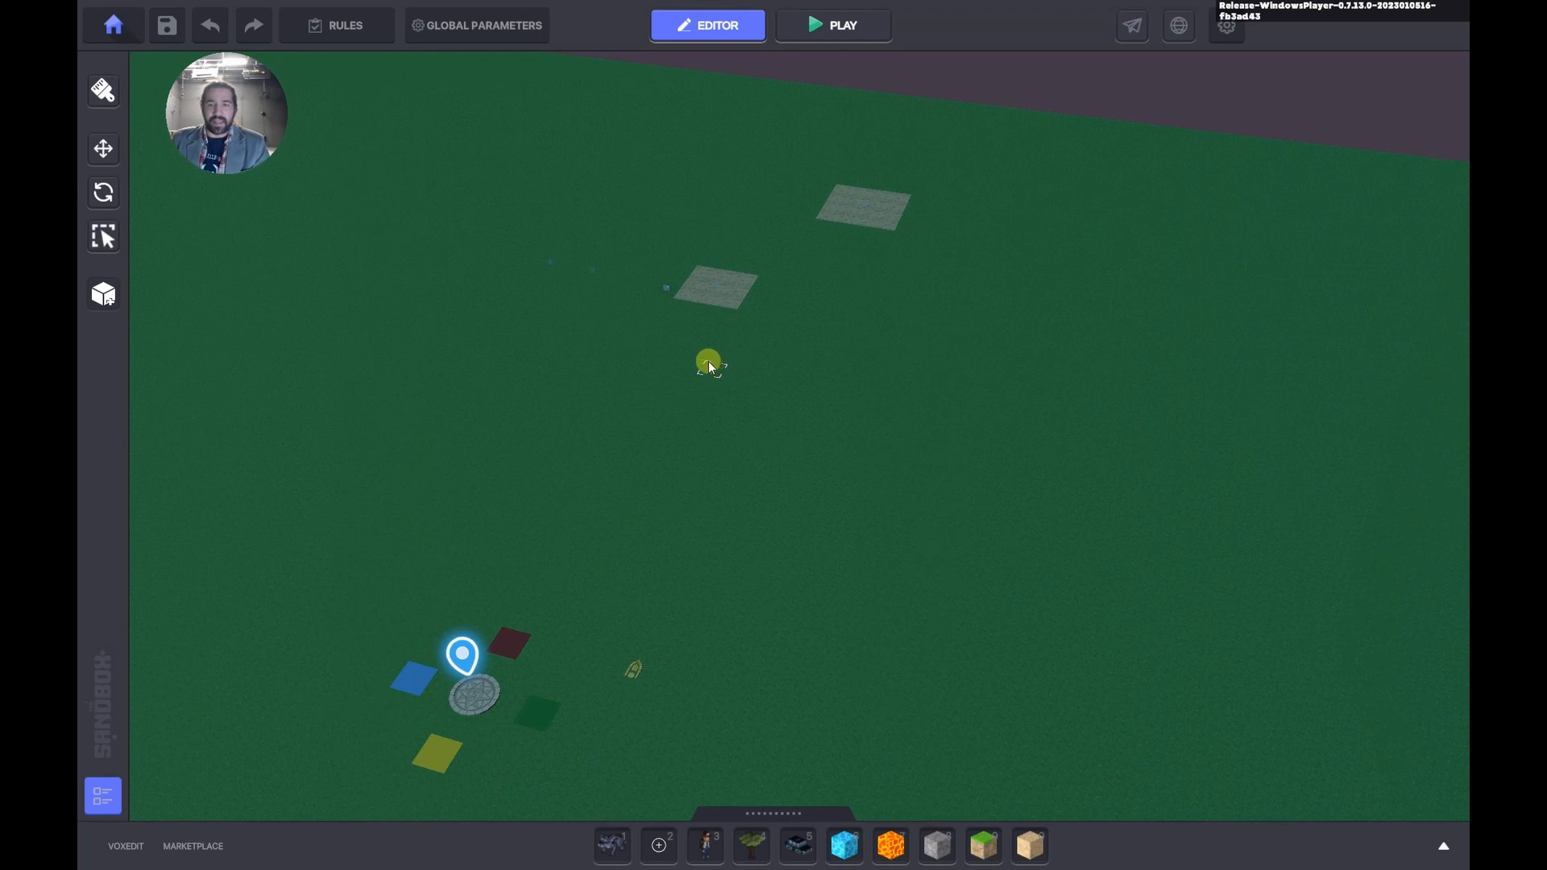
Select the Aiming Sights and review its Toggle Behaviour messages and path end.
click(633, 678)
scroll(1298, 604, down, 5)
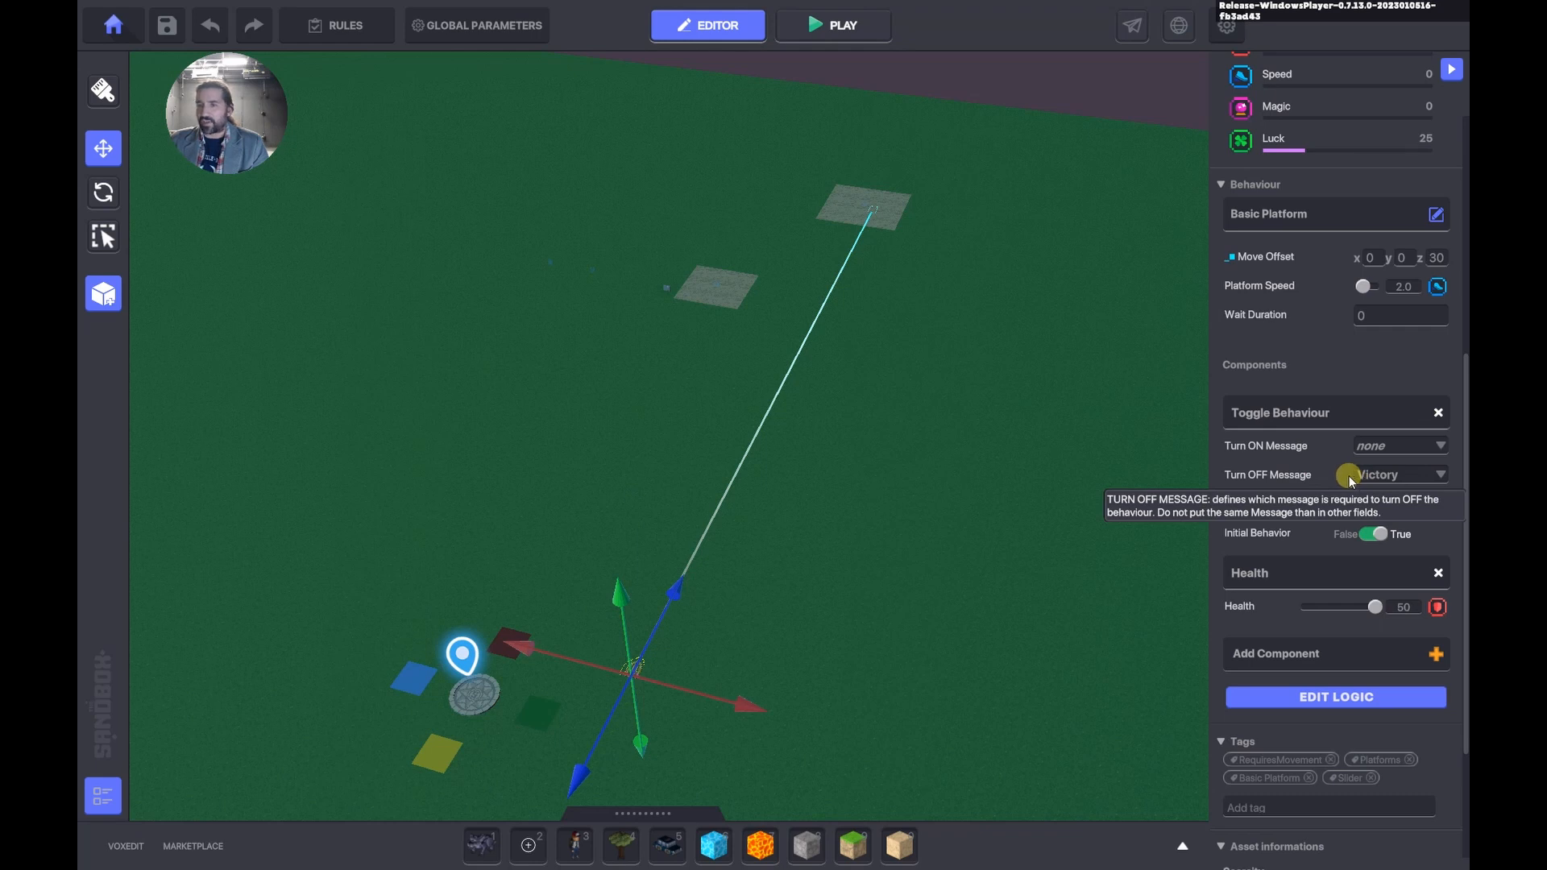
scroll(730, 292, up, 5)
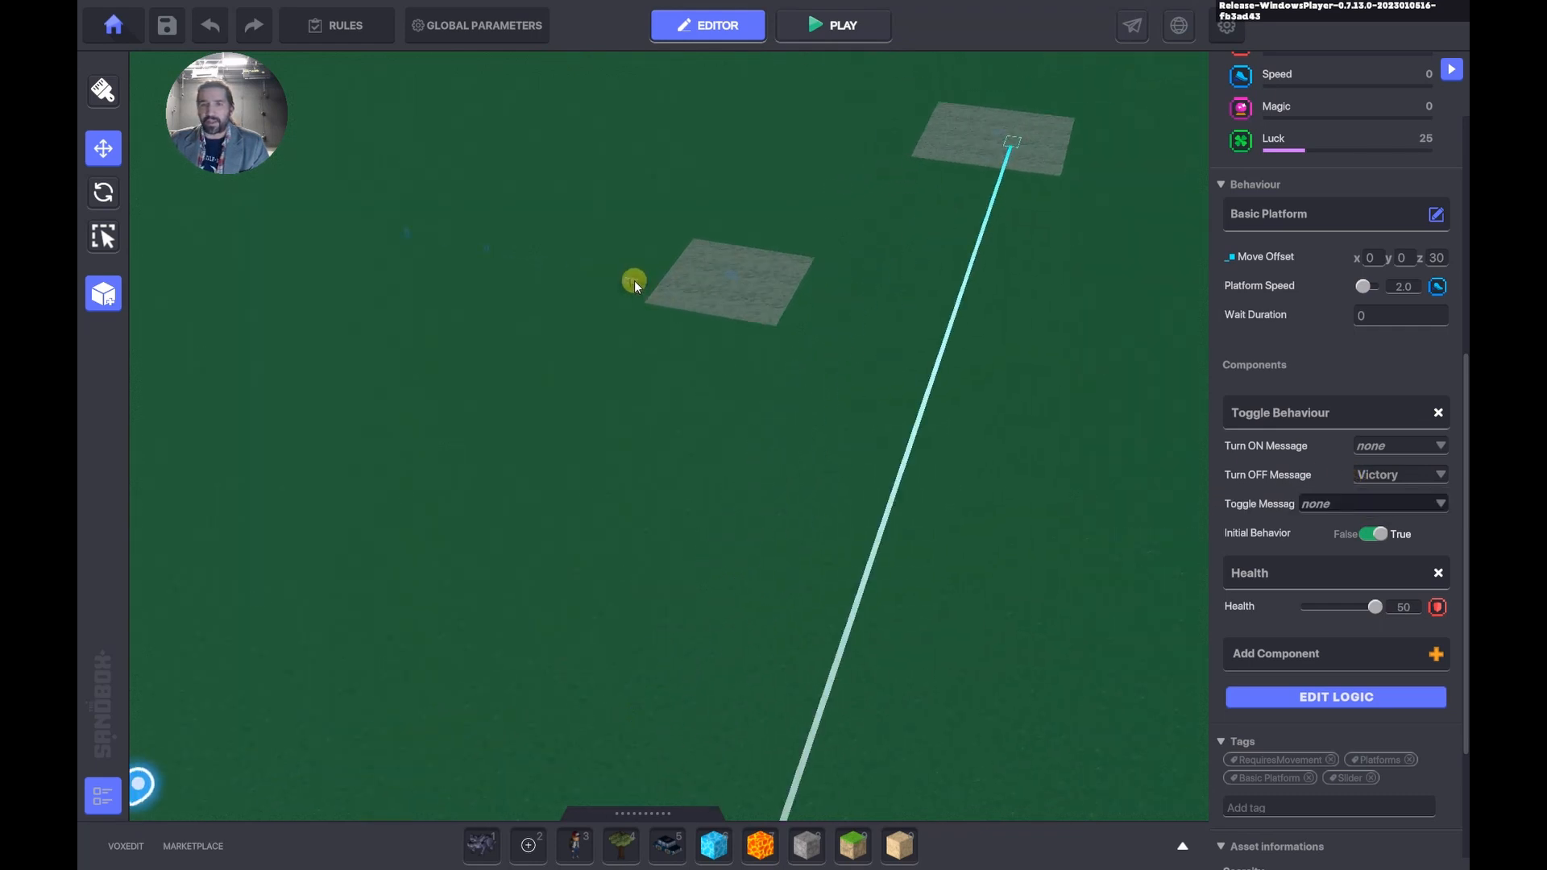
Add Slider as a second broadcast tag on the Victory Message Broadcaster beside the first stone platform.
click(634, 282)
click(1314, 516)
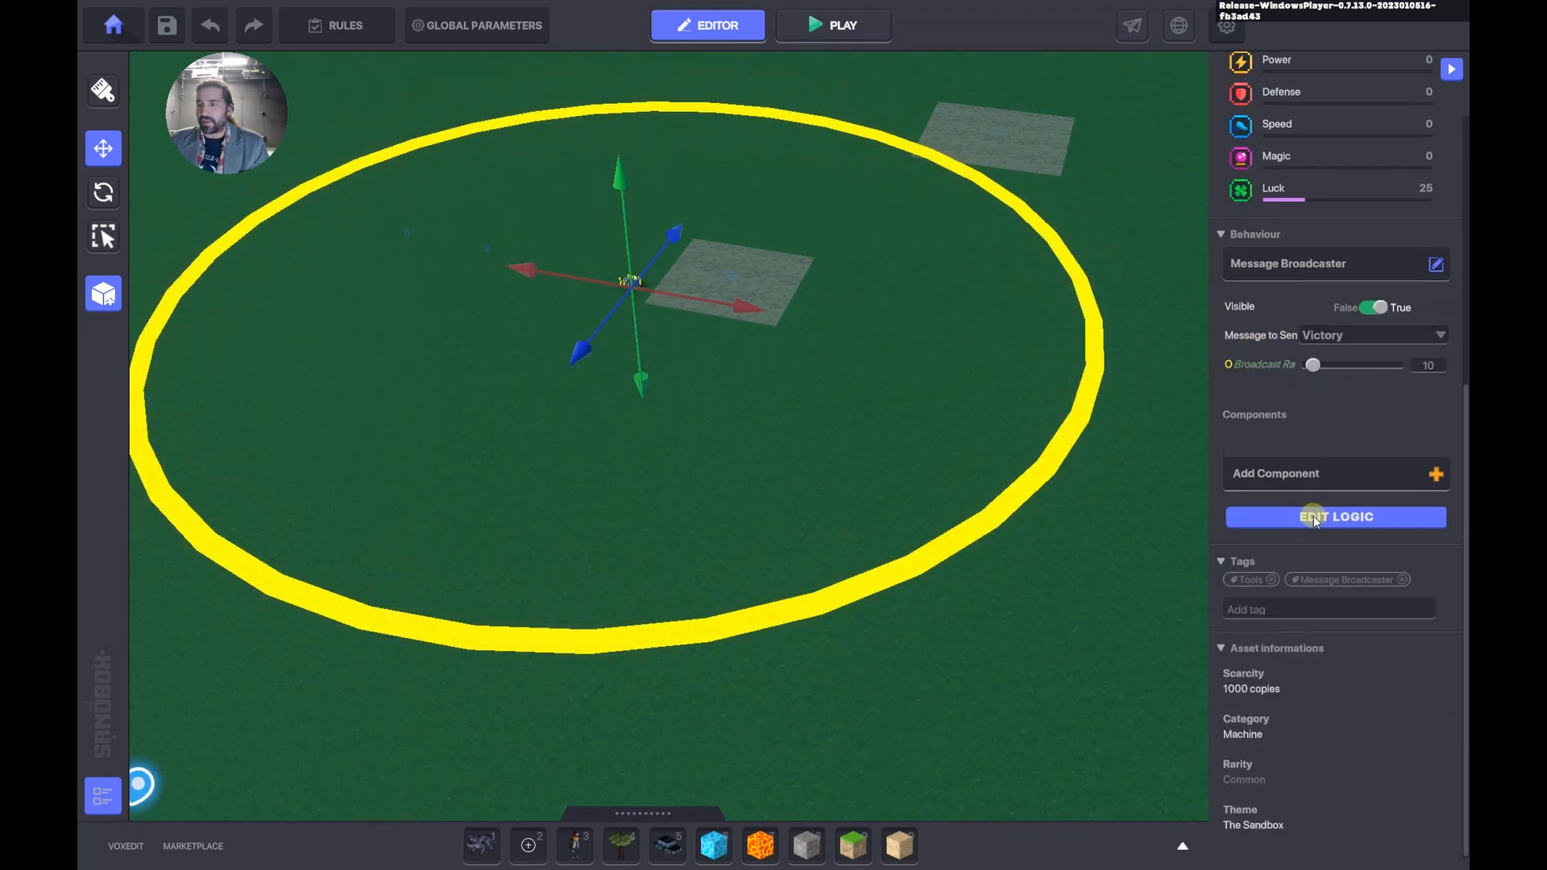
click(1313, 518)
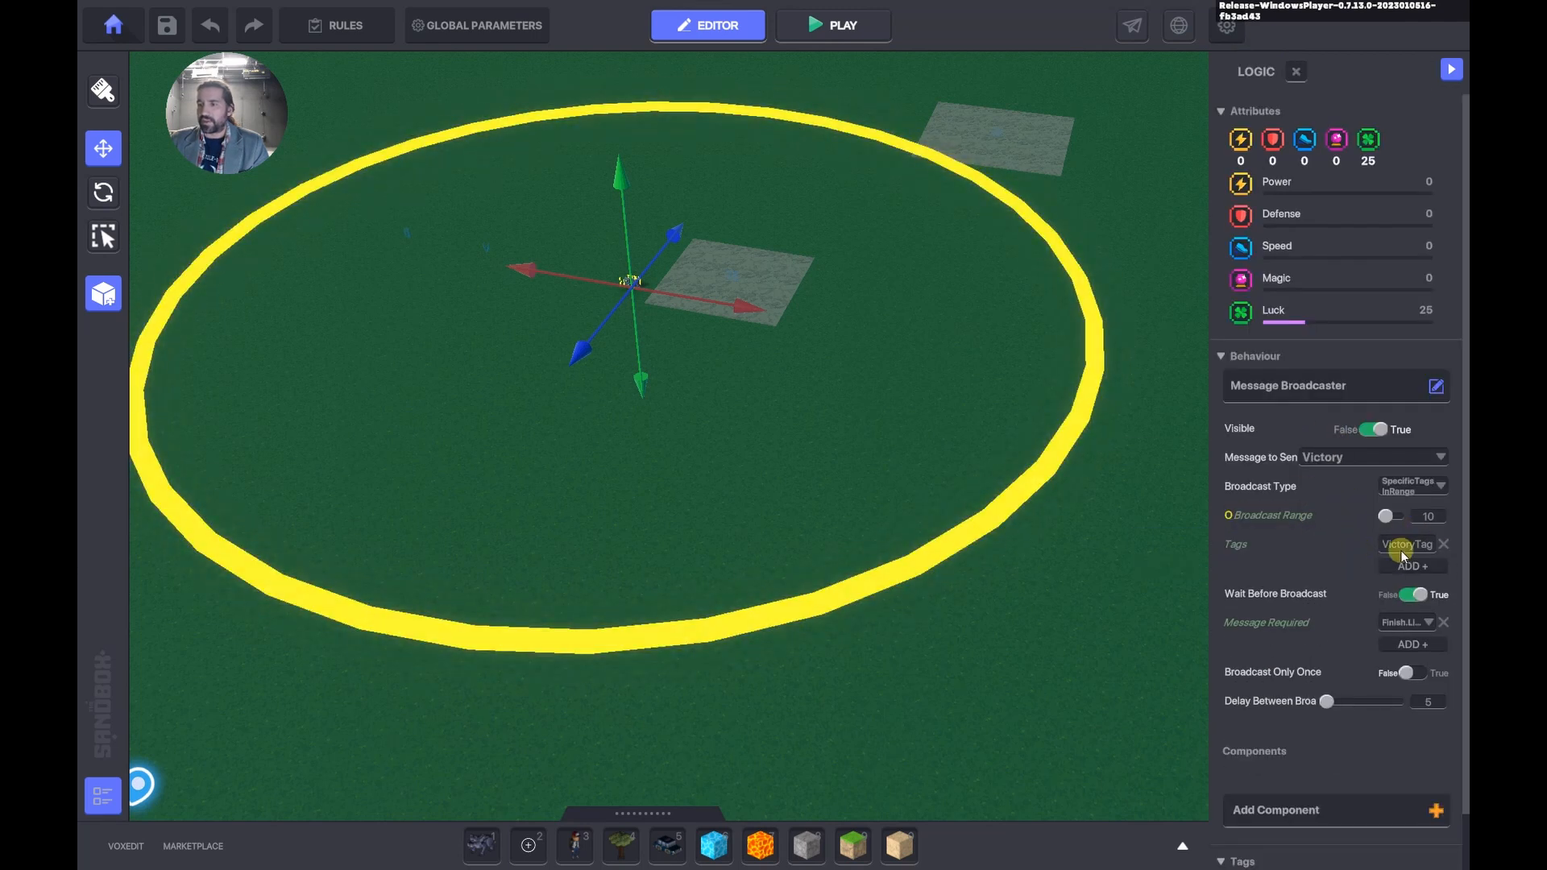
click(1410, 566)
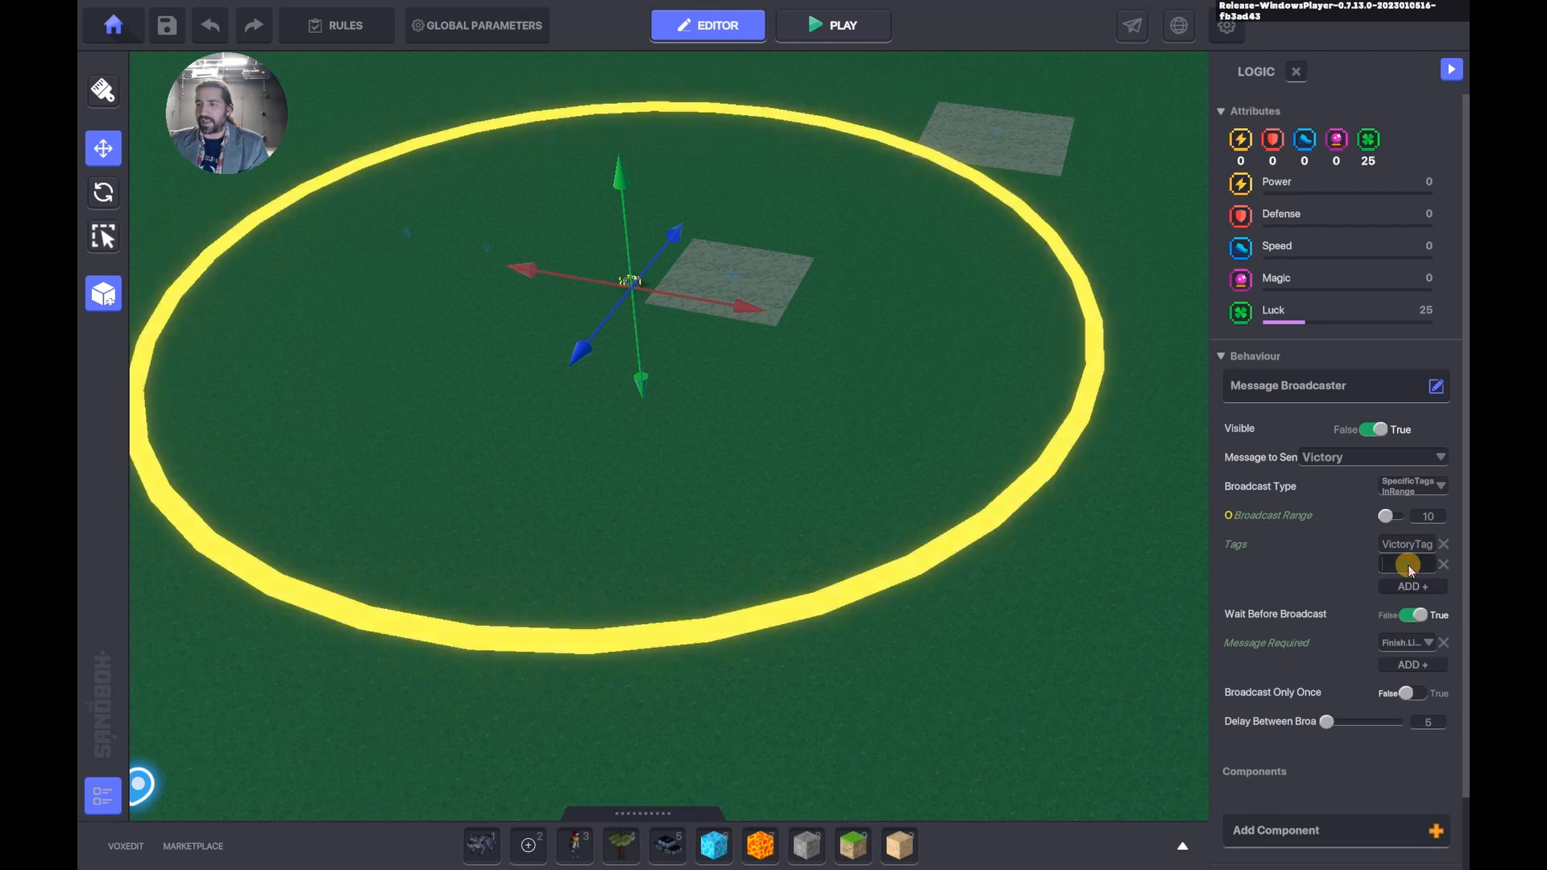
text(Slider)
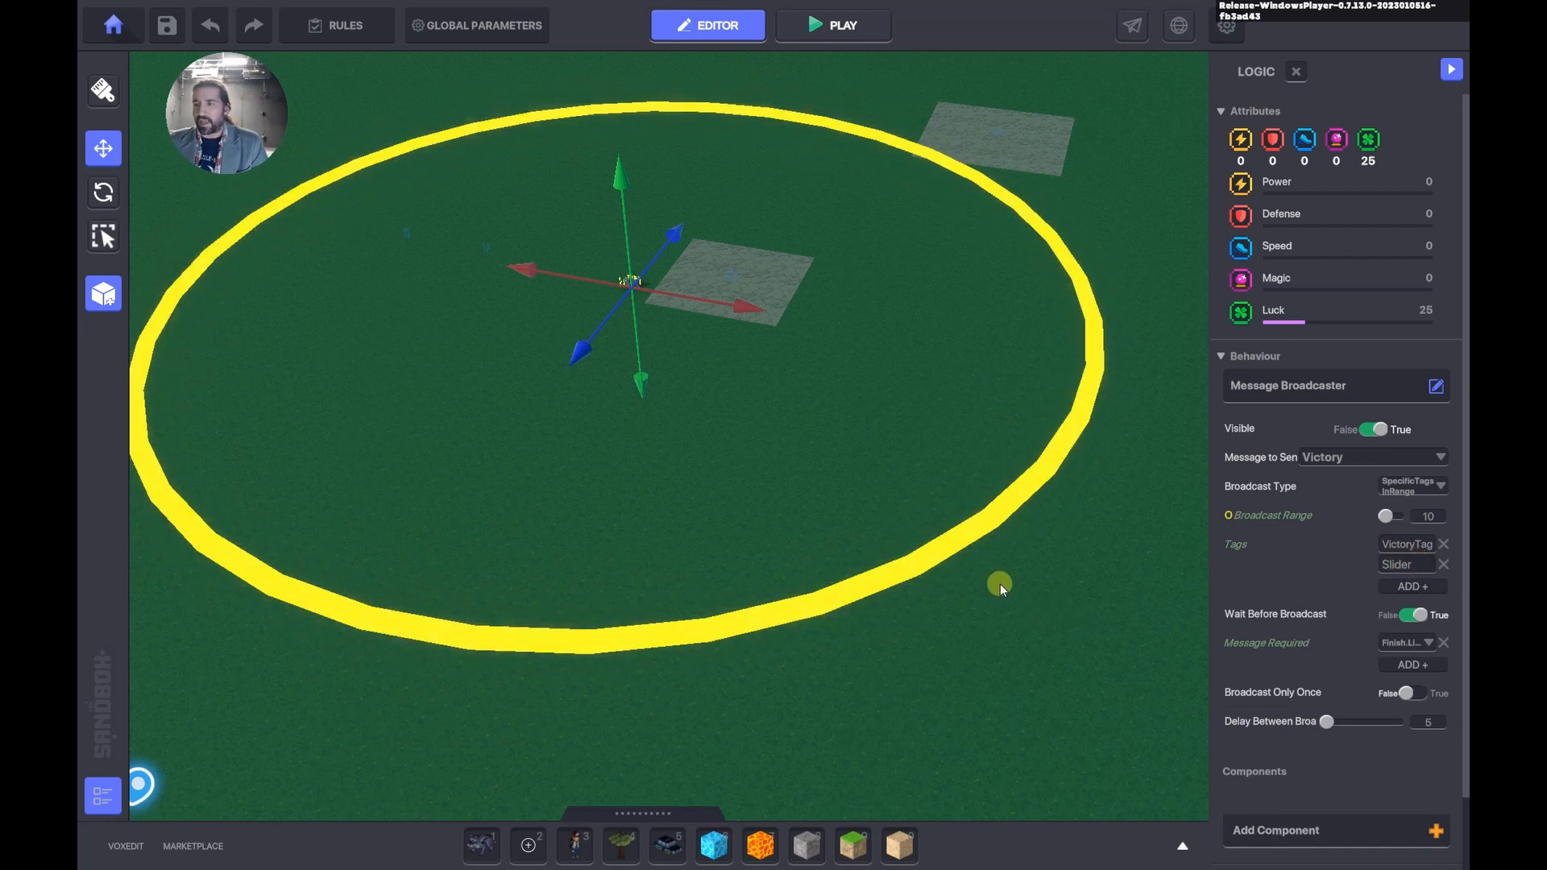
scroll(1011, 592, down, 4)
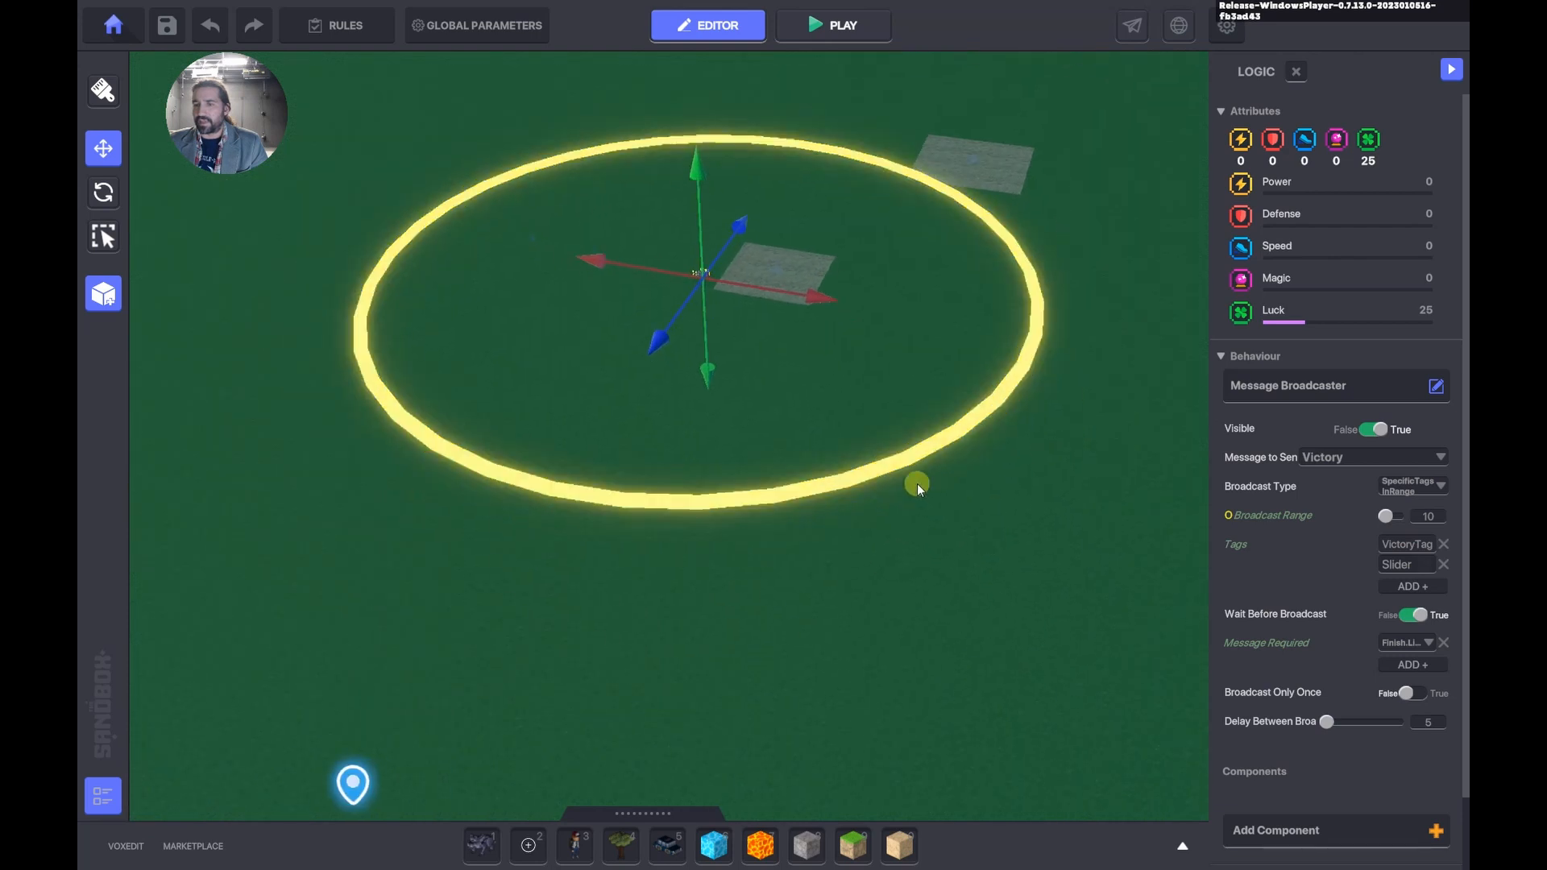
scroll(791, 580, down, 4)
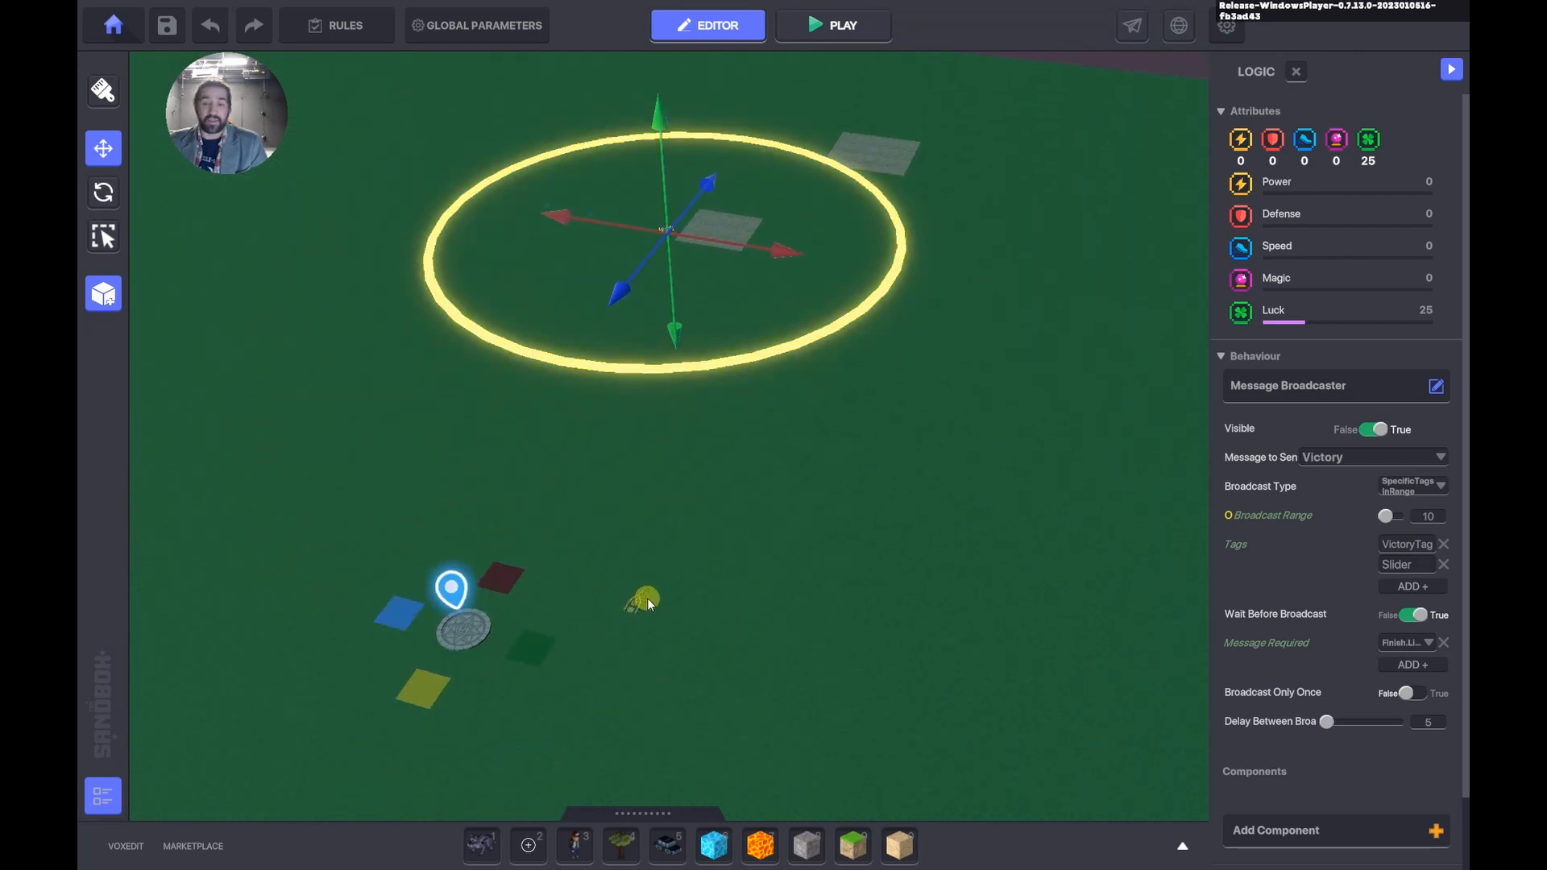
click(681, 550)
key(ctrl+alt+d)
mouse_move(757, 434)
mouse_down()
mouse_move(528, 549)
mouse_move(828, 513)
mouse_move(699, 406)
mouse_up()
mouse_move(678, 139)
mouse_down()
mouse_move(503, 280)
mouse_move(756, 371)
mouse_move(697, 145)
mouse_up()
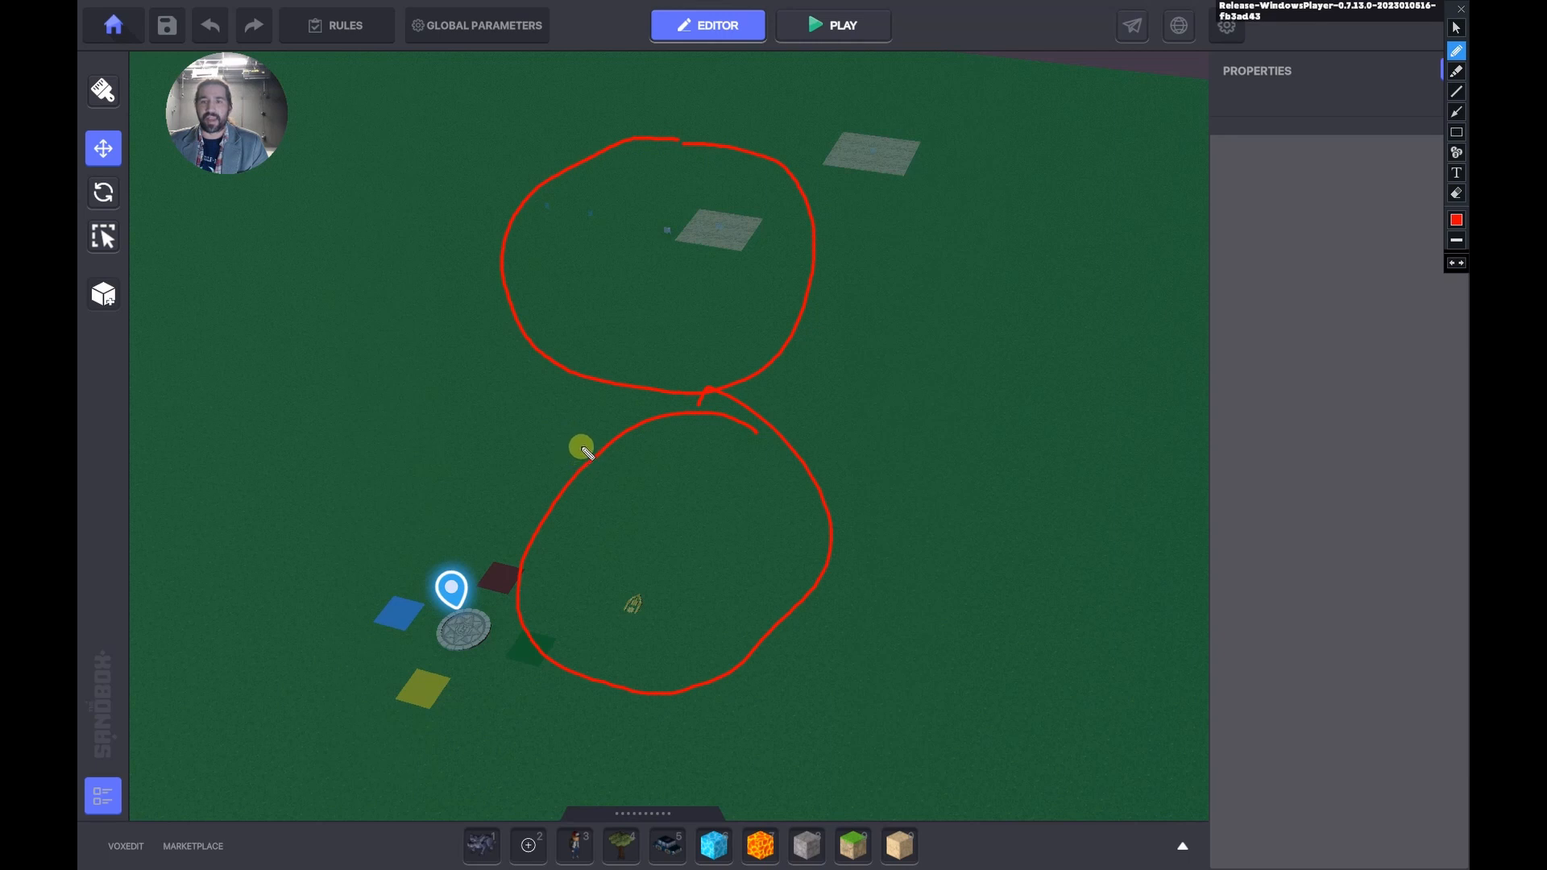
mouse_move(682, 245)
mouse_down()
mouse_move(711, 350)
mouse_move(767, 169)
mouse_move(559, 195)
mouse_up()
drag(639, 435, 812, 486)
drag(699, 493, 824, 524)
mouse_move(655, 546)
mouse_down()
mouse_move(799, 563)
mouse_move(804, 608)
mouse_up()
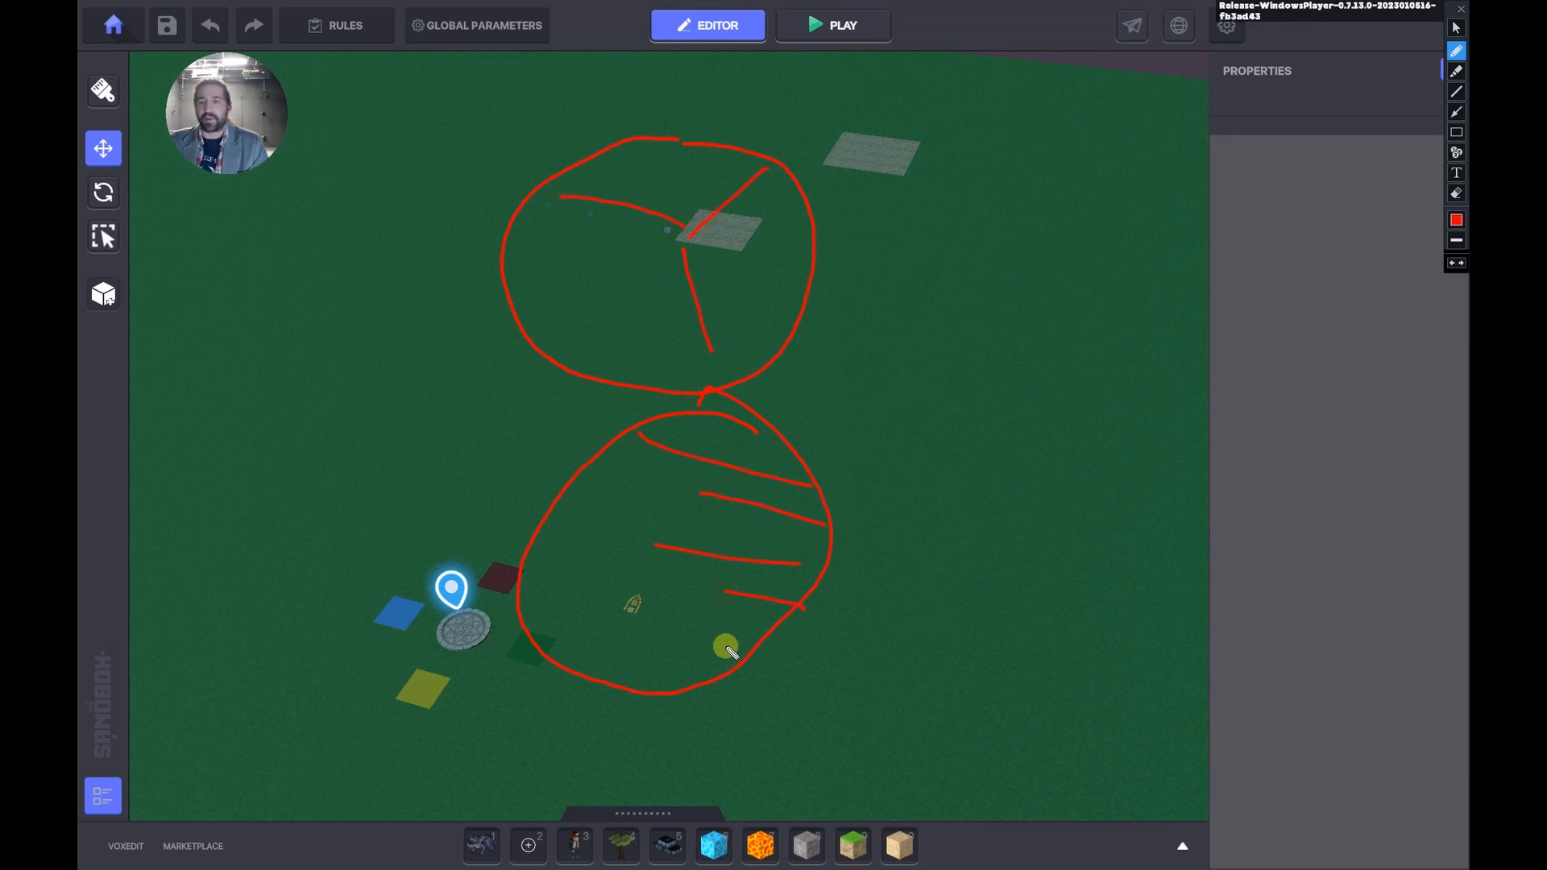
key(Escape)
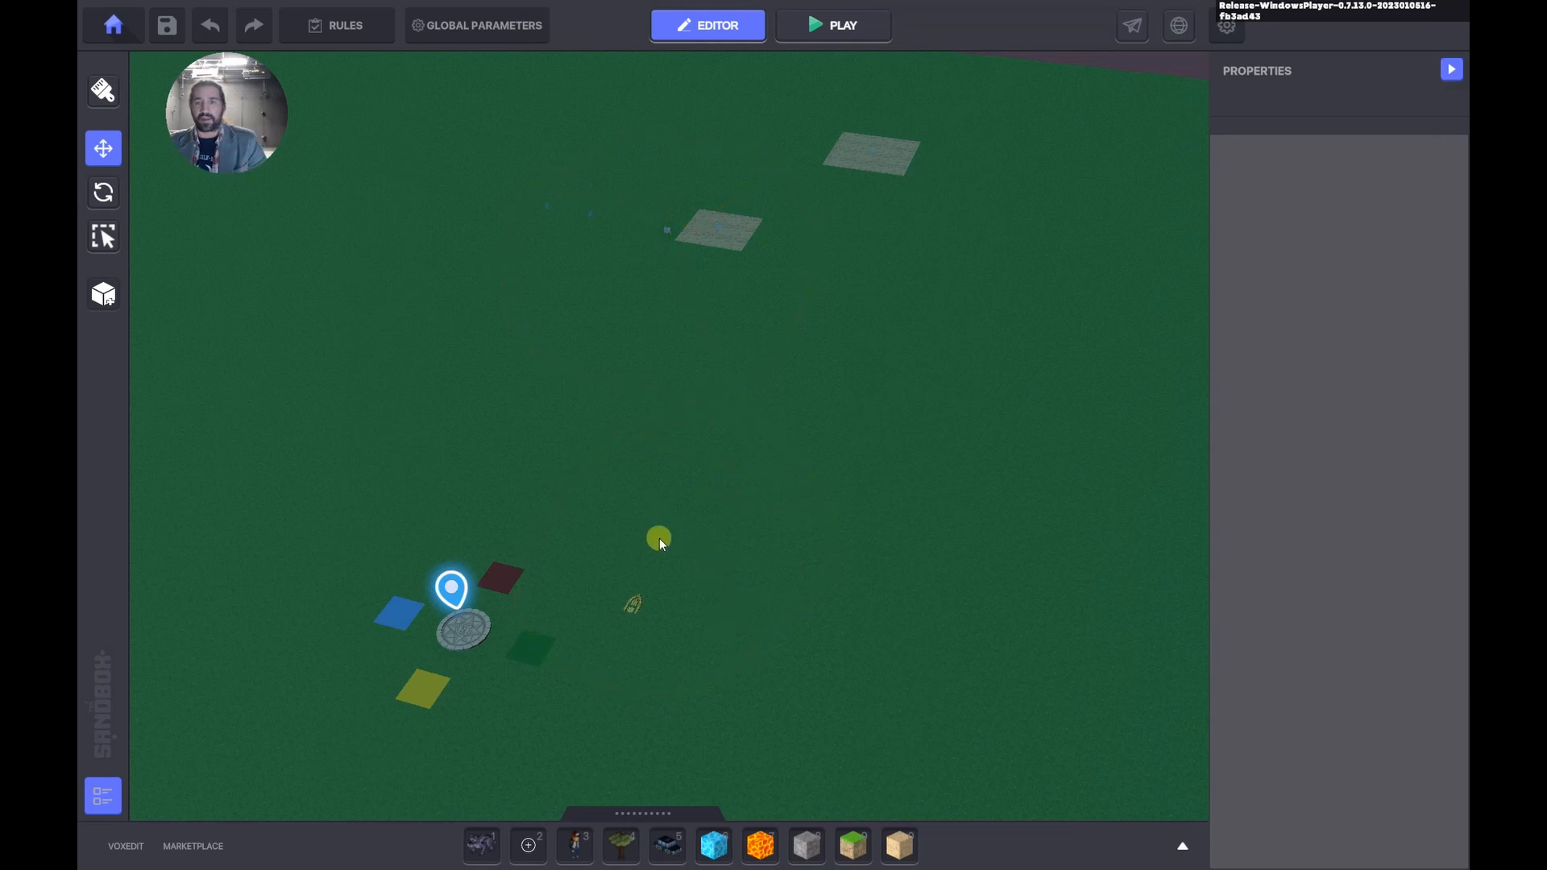
Set the Victory Message Broadcaster's broadcast range to 96 and its physics to No Collisions.
click(665, 231)
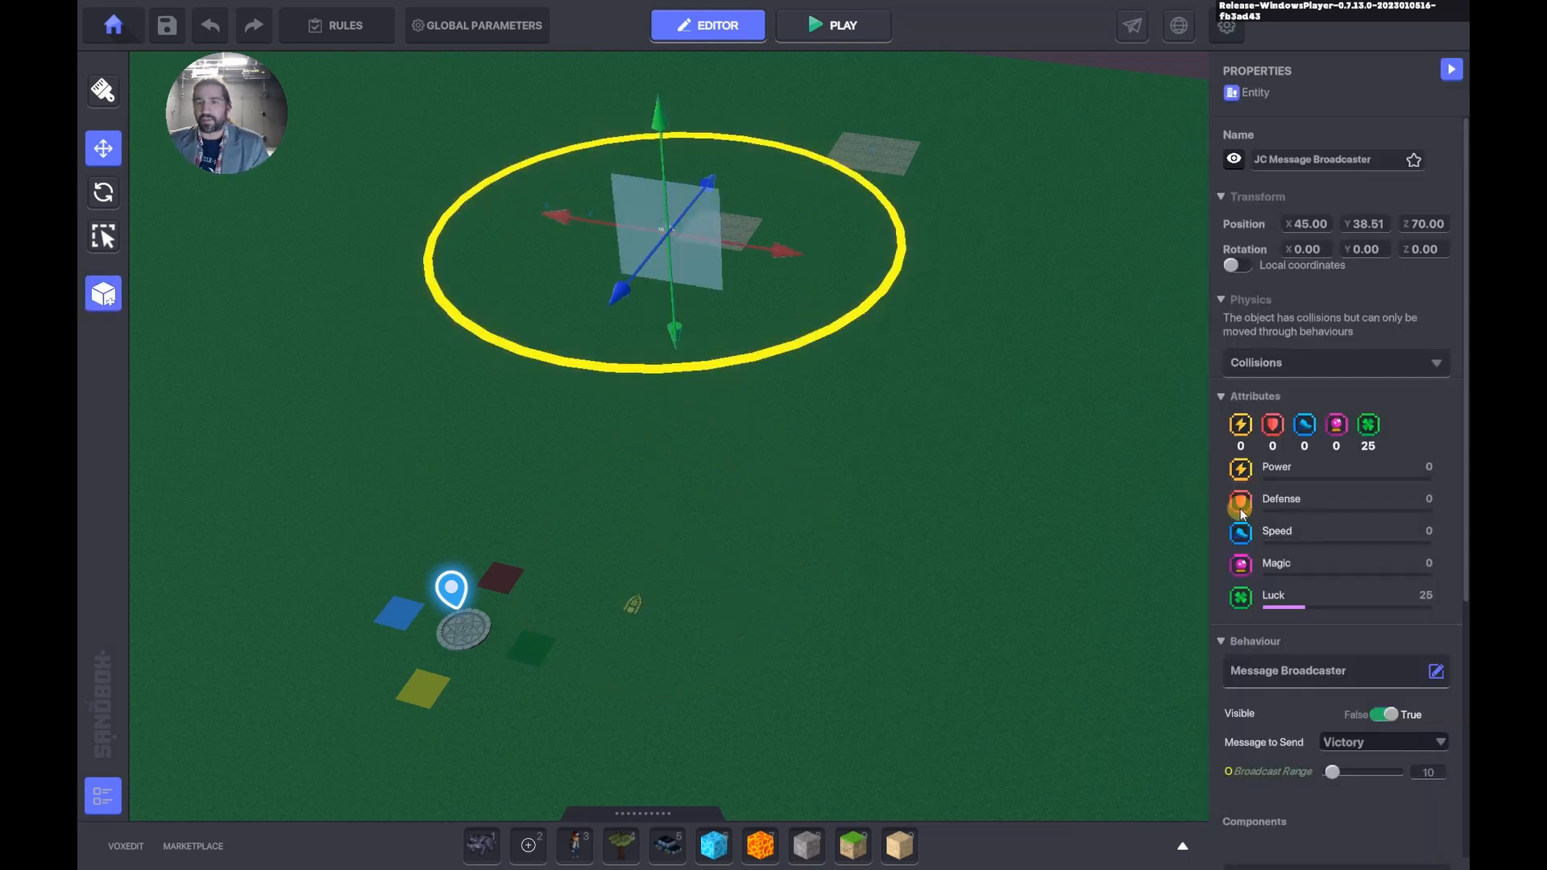
click(1411, 773)
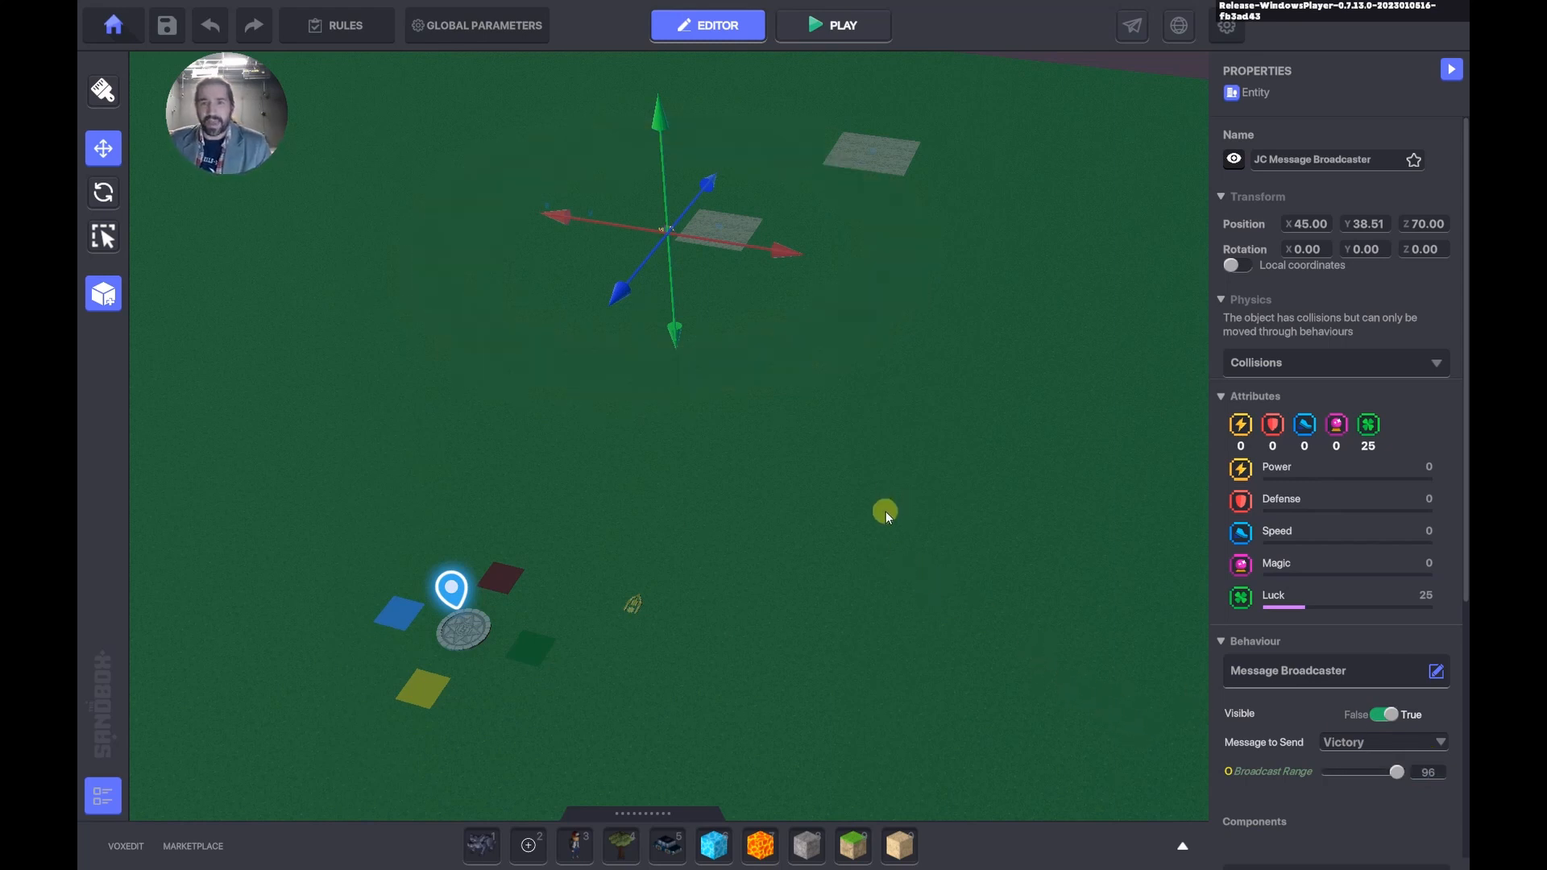
click(1257, 364)
click(1260, 407)
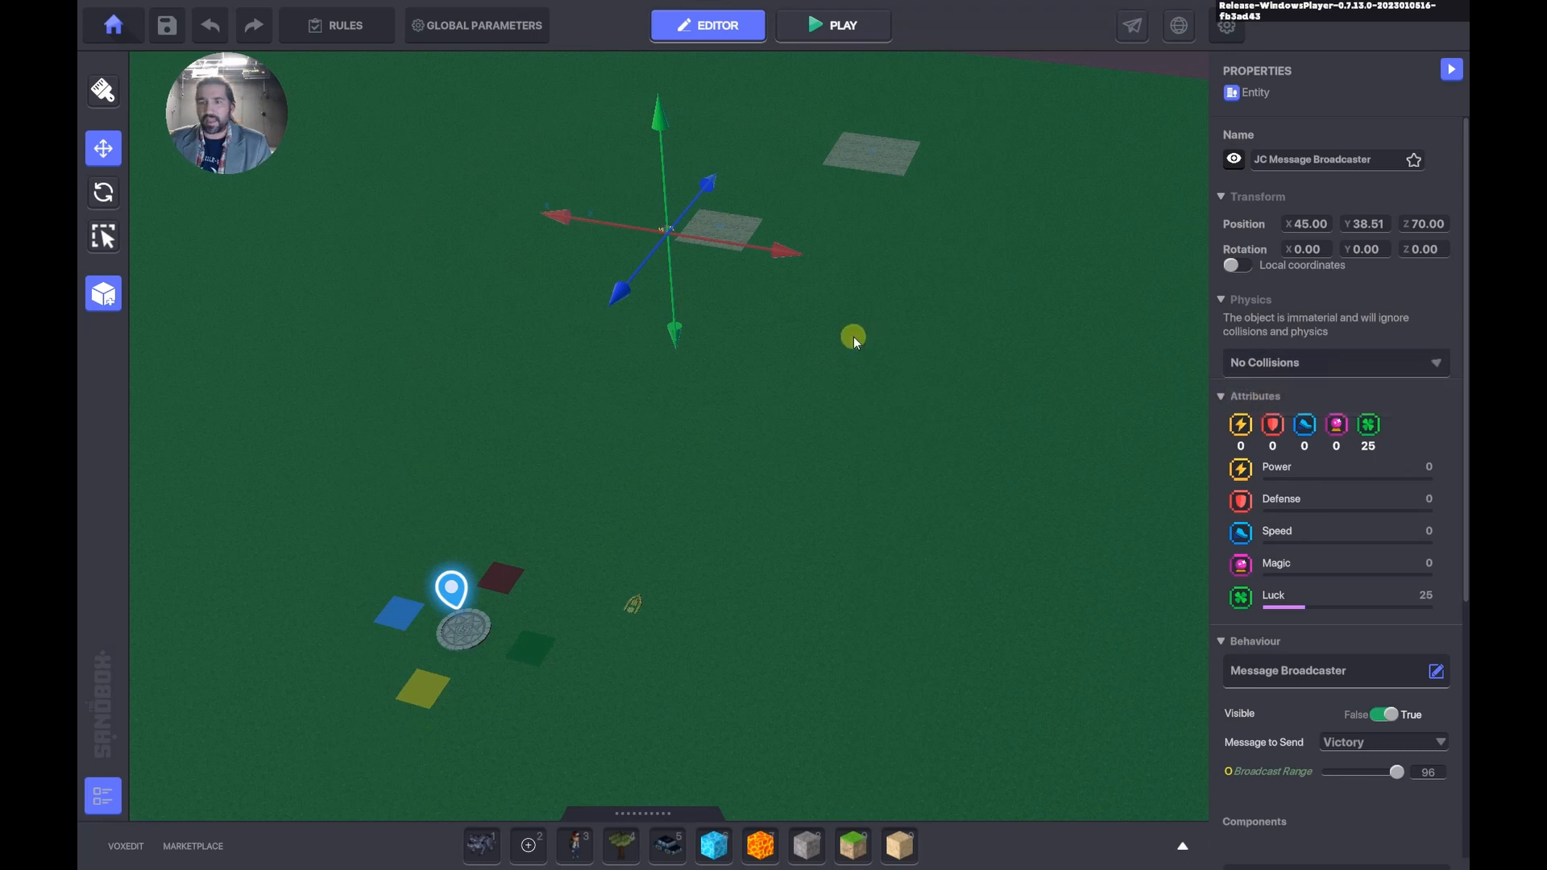
Playtest the quest by reaching the first stone platform in time and watching the slider, and return to editing.
right_drag(819, 374, 830, 365)
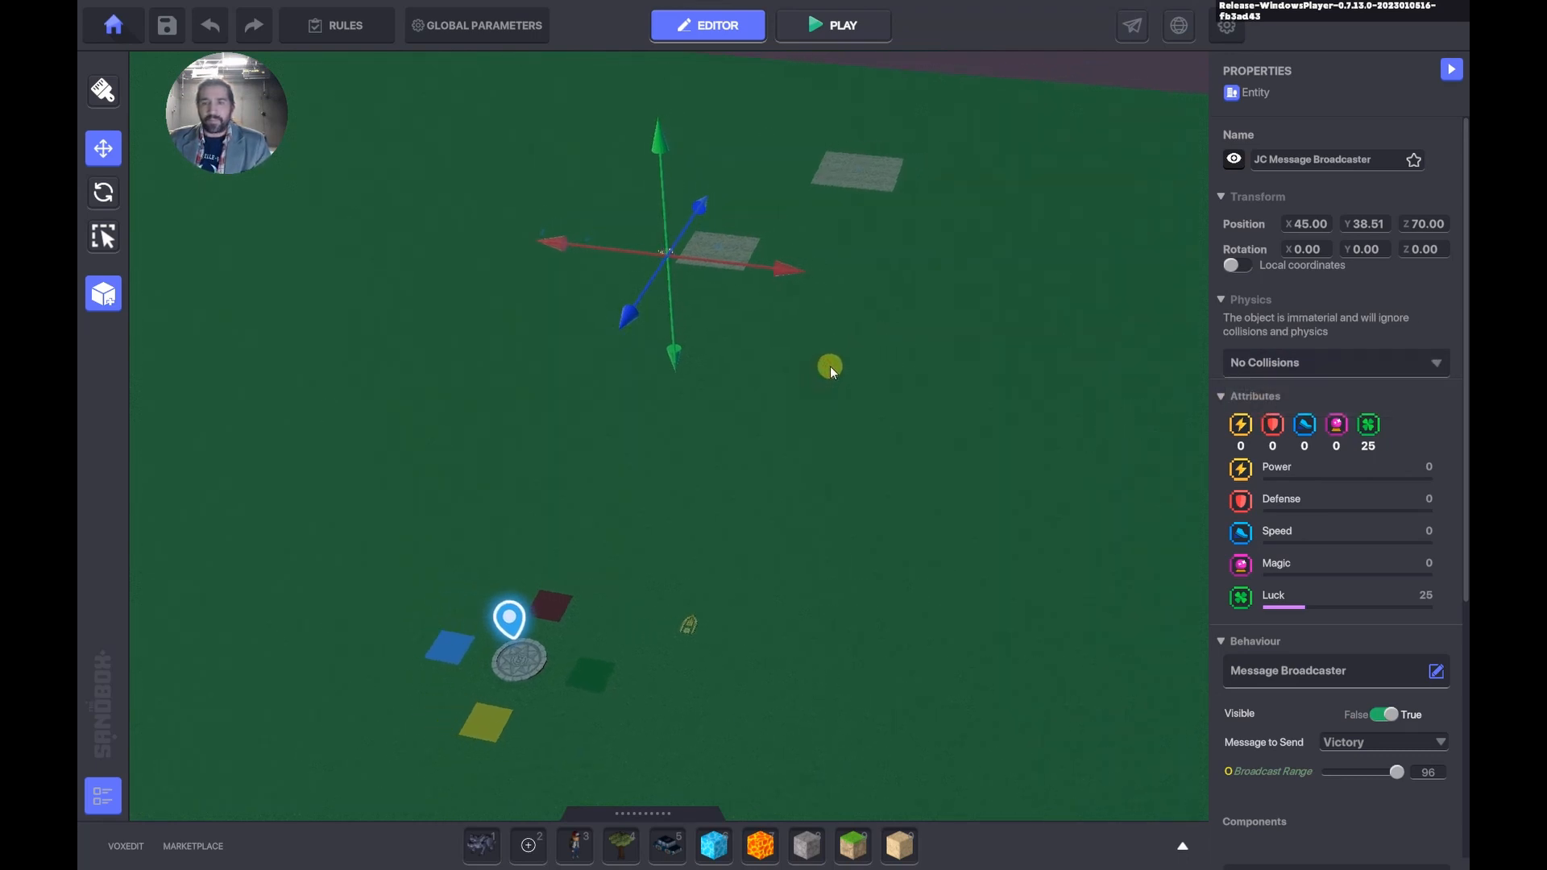
key(ctrl+p)
key(w)
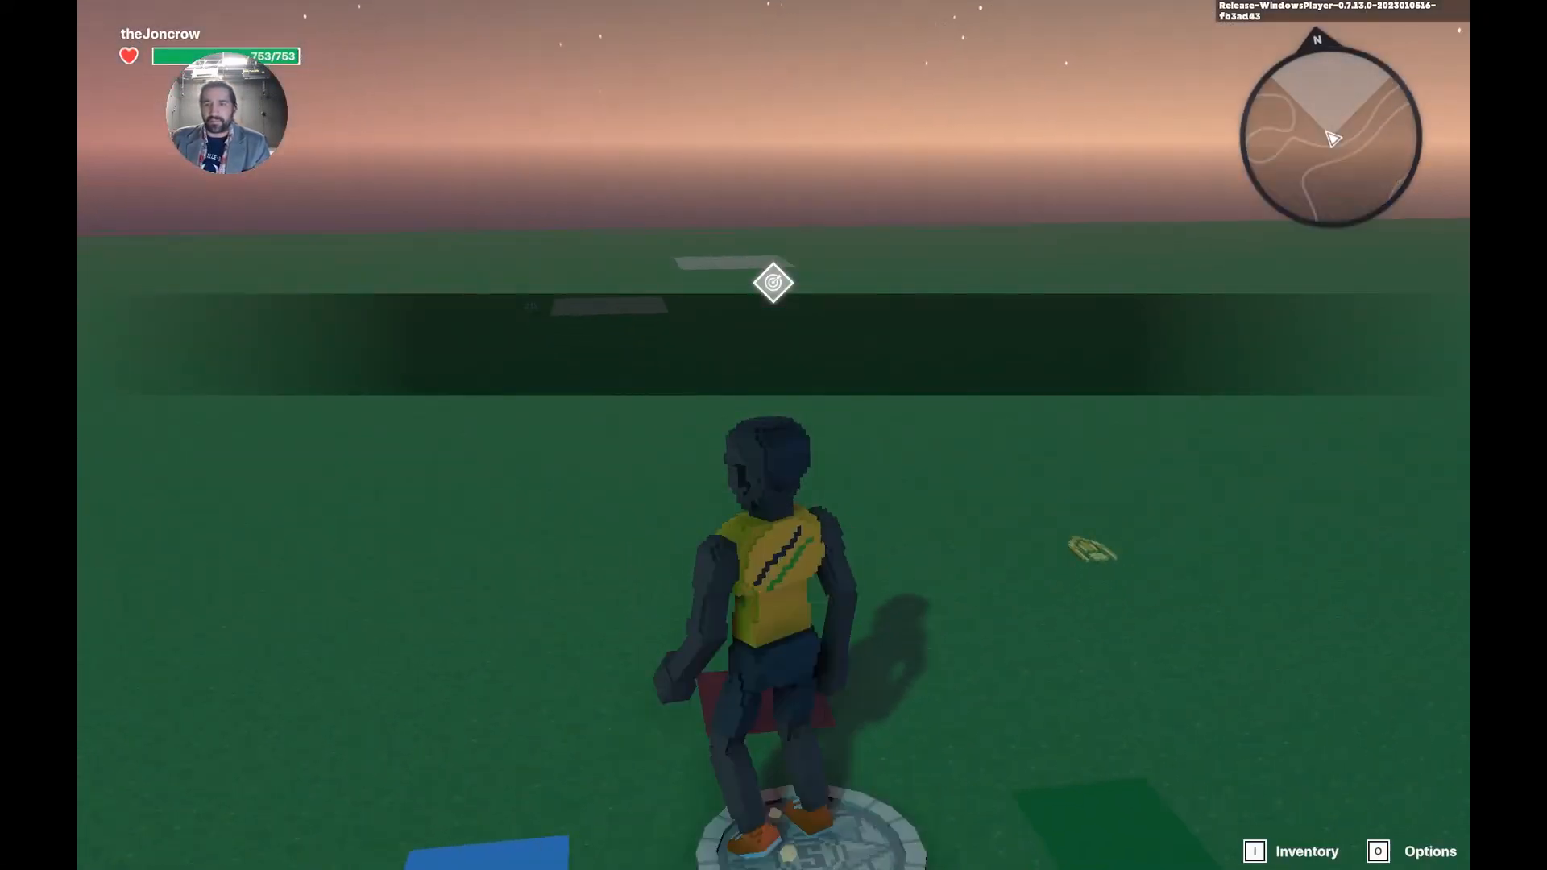
key(a)
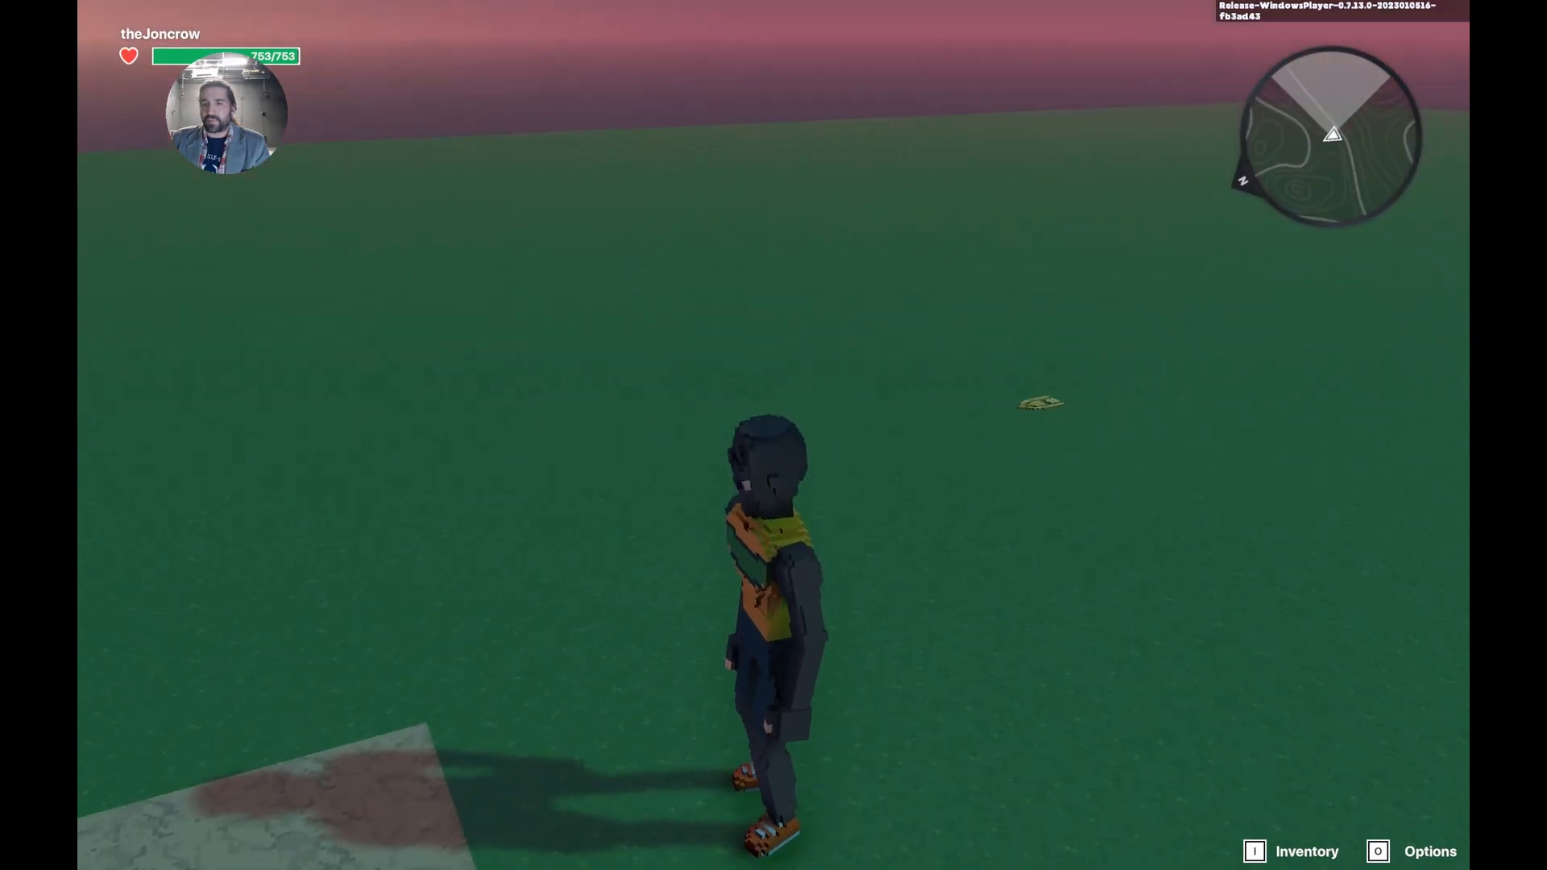
key(a)
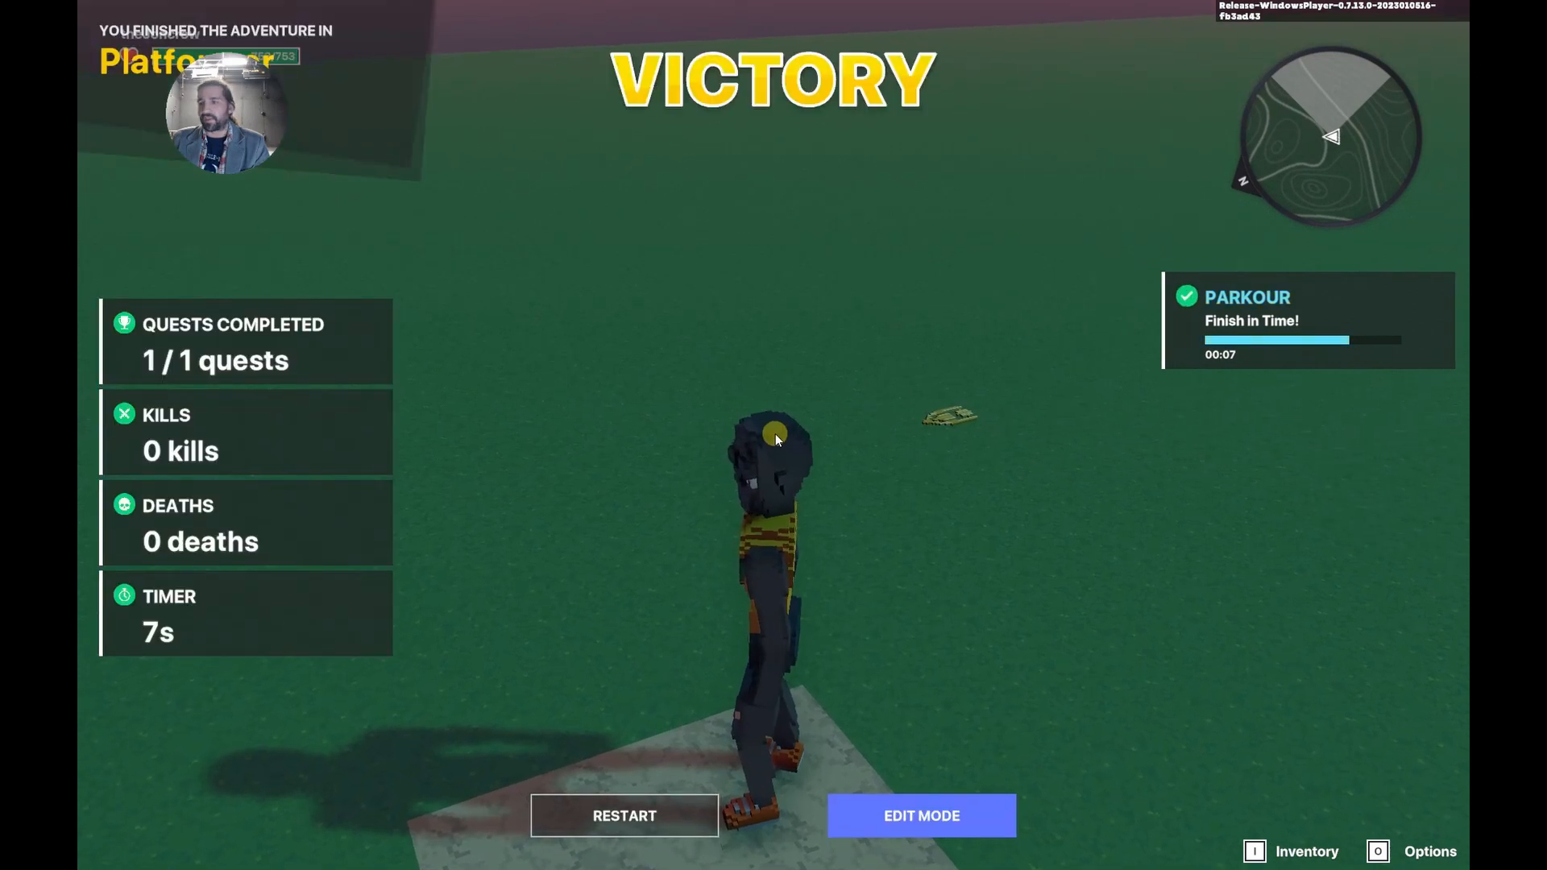
click(906, 816)
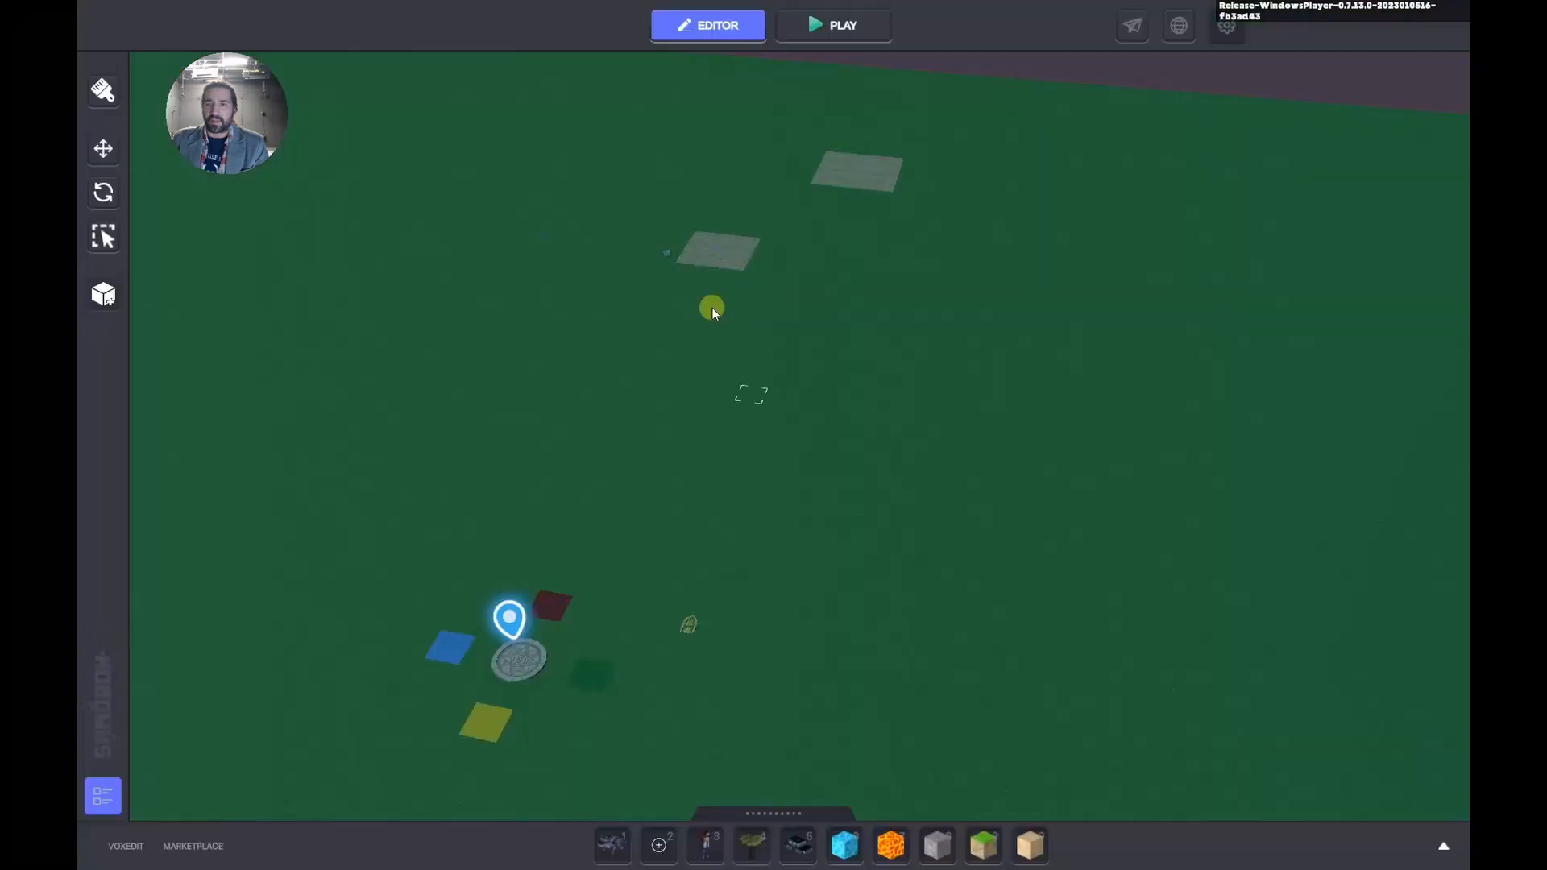
Select the asset at the far stone platform and review its Speaker component's display condition, detection range and tags.
scroll(685, 322, up, 3)
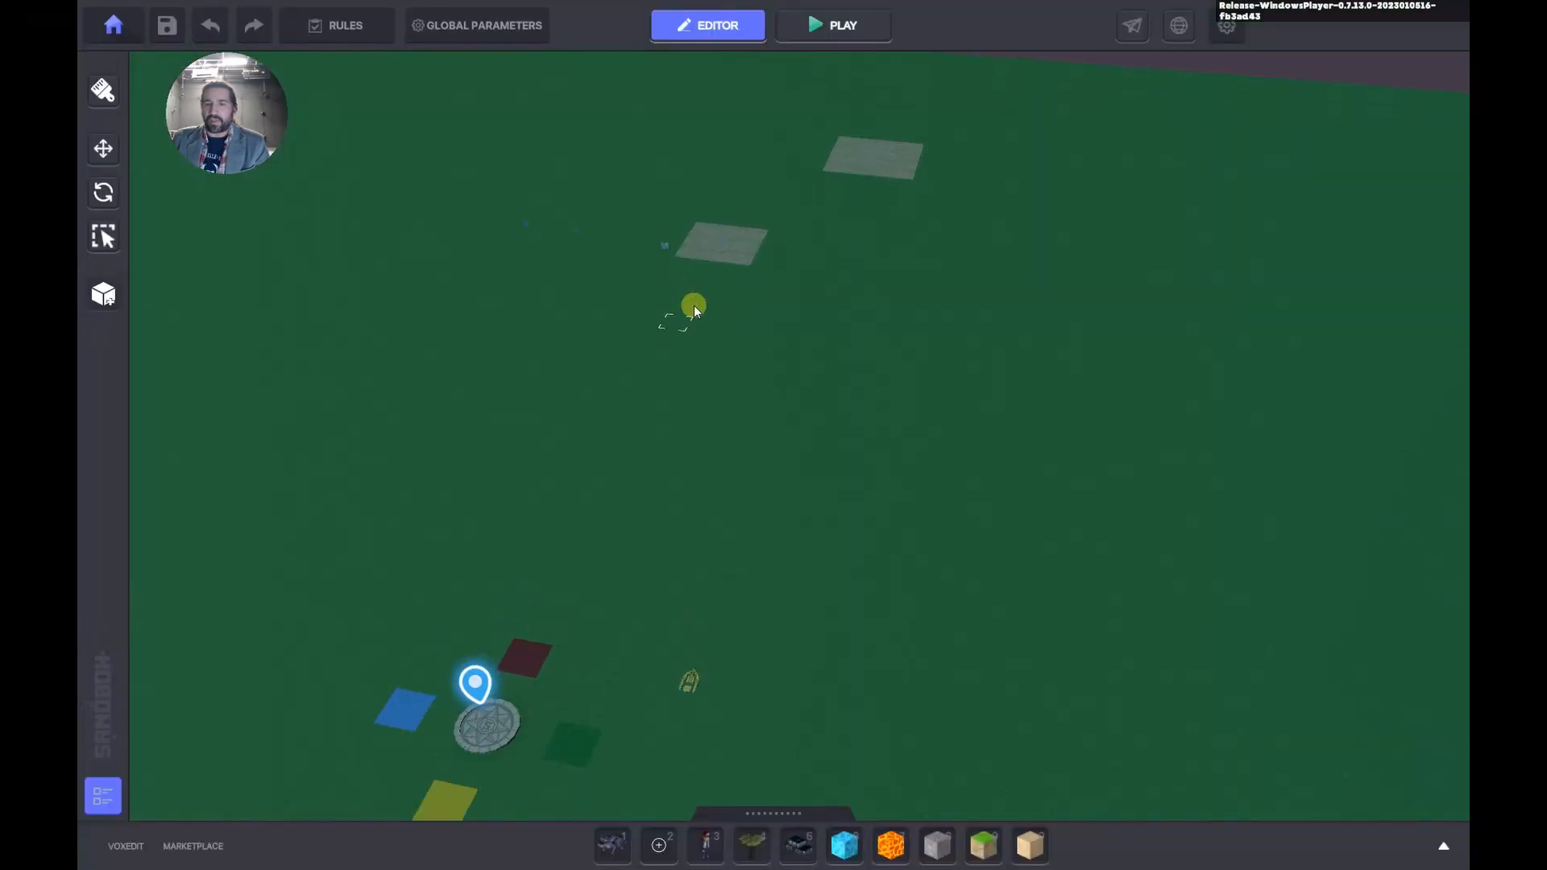
scroll(685, 348, up, 2)
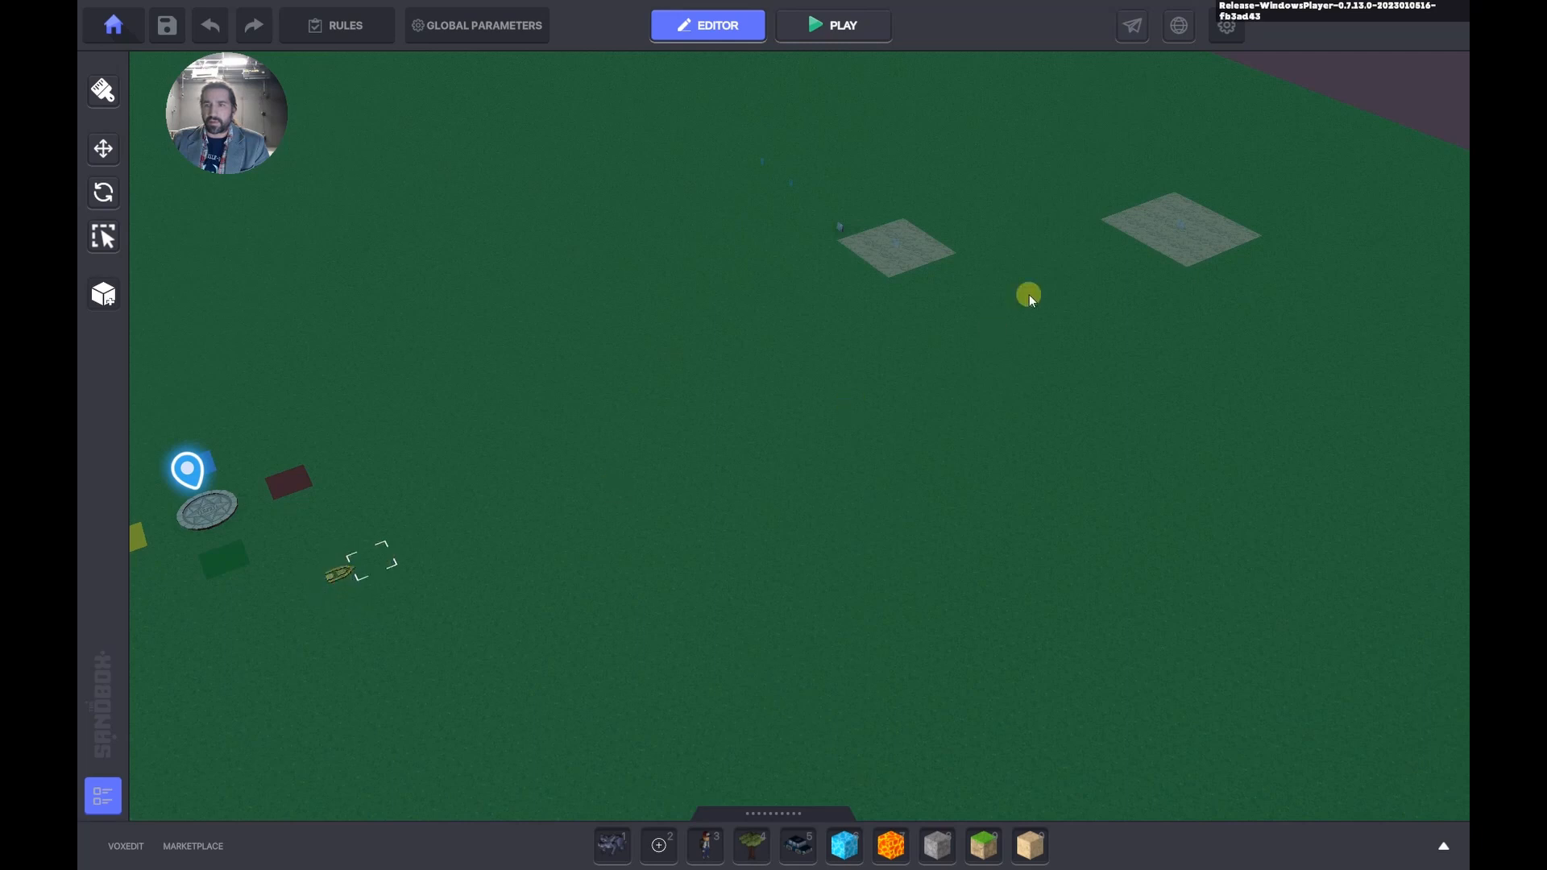
click(1184, 225)
scroll(1312, 570, down, 6)
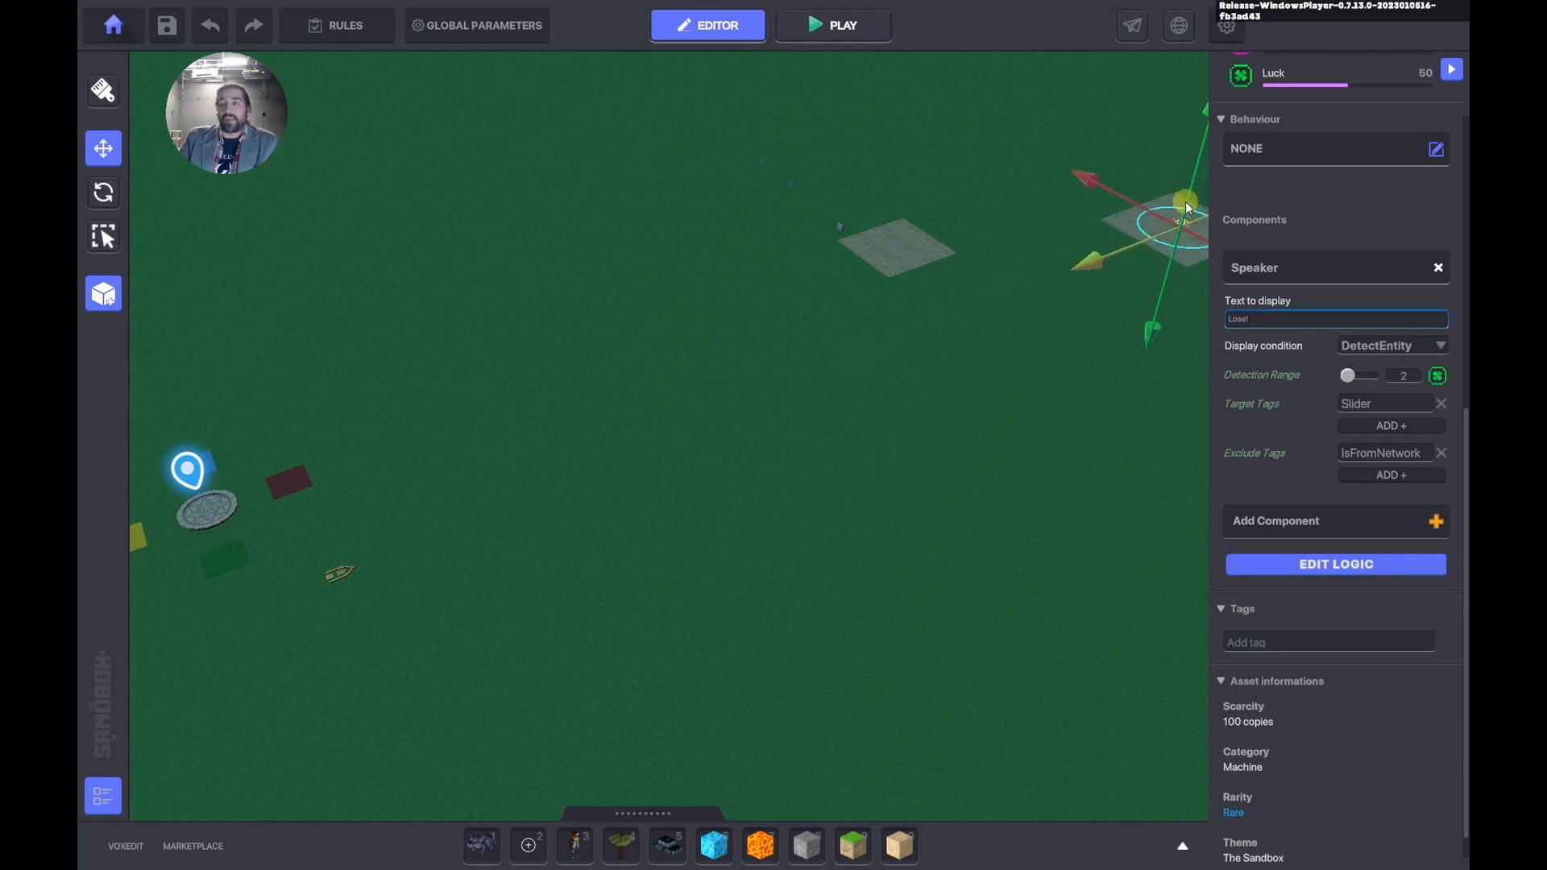
middle_drag(1028, 308, 950, 327)
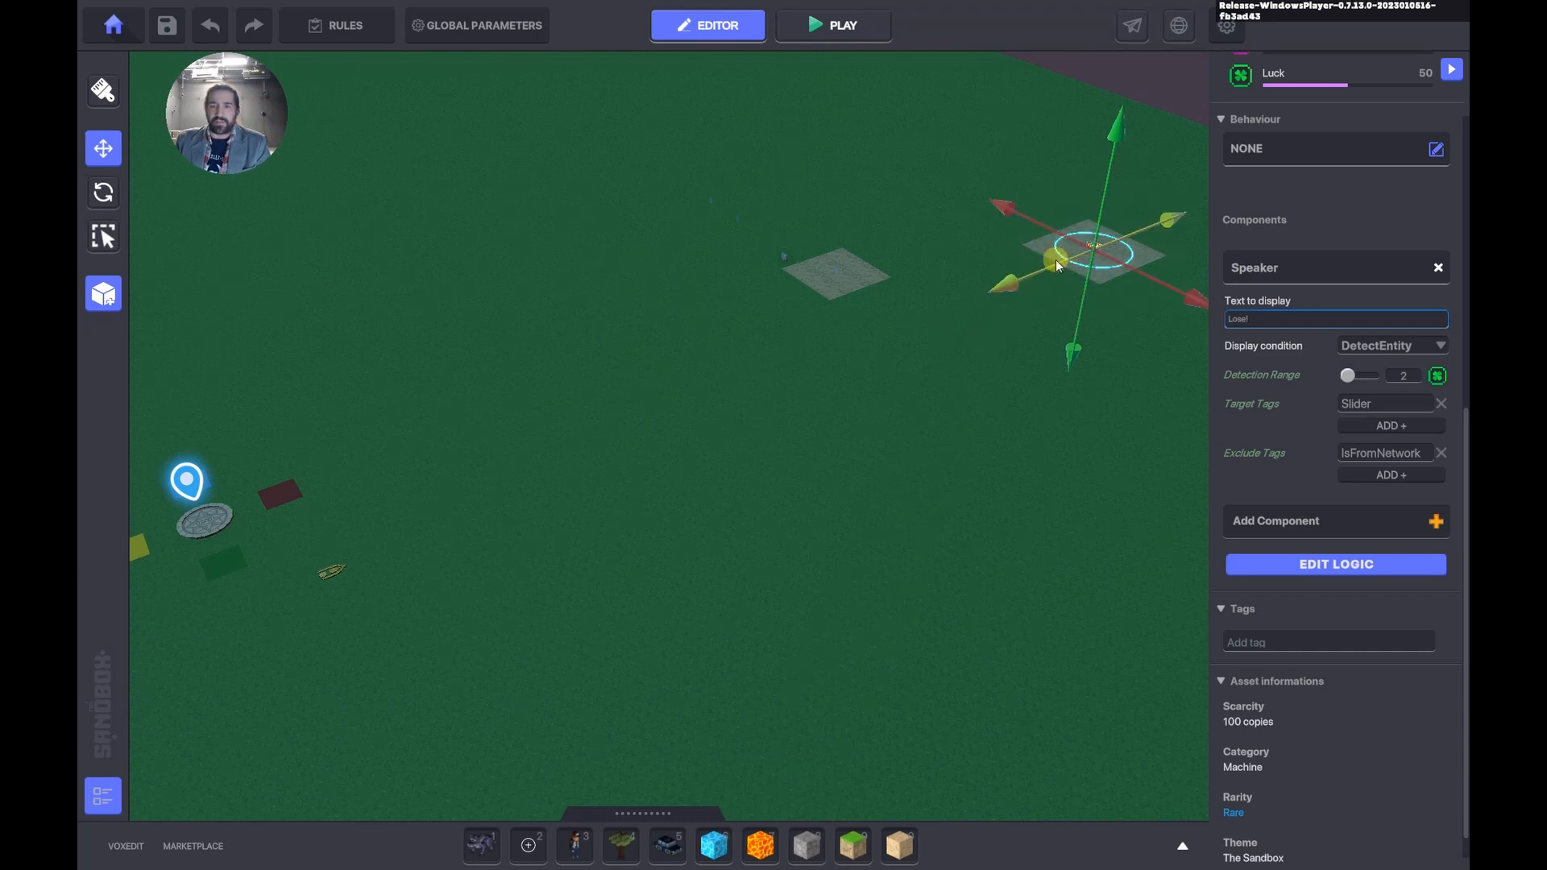
Add a second quest to the game rules and name it PARKOUR #2.
click(355, 32)
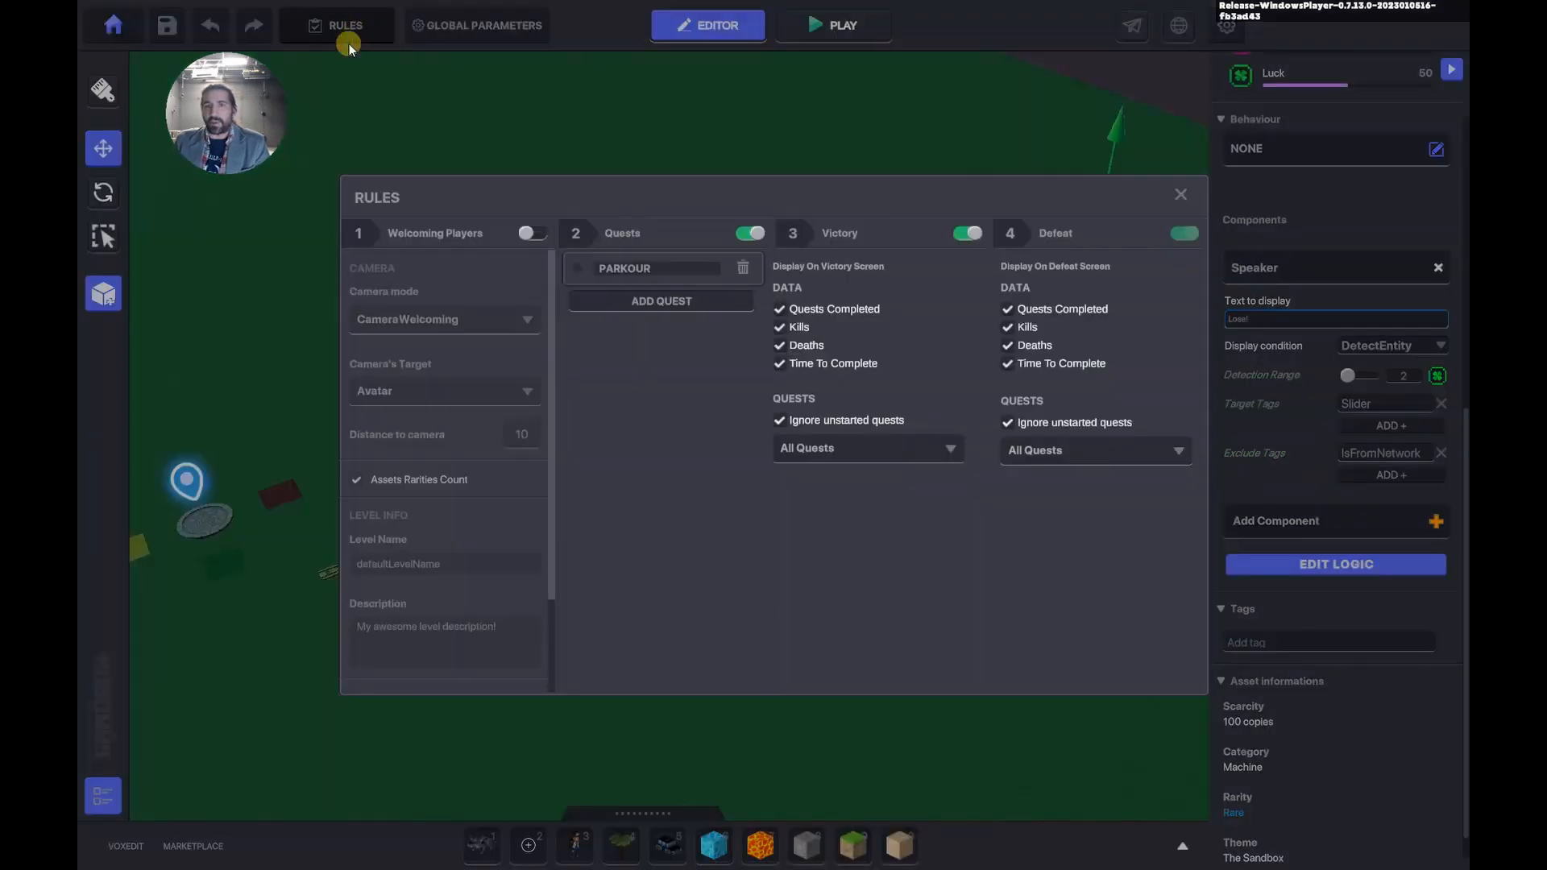
click(578, 269)
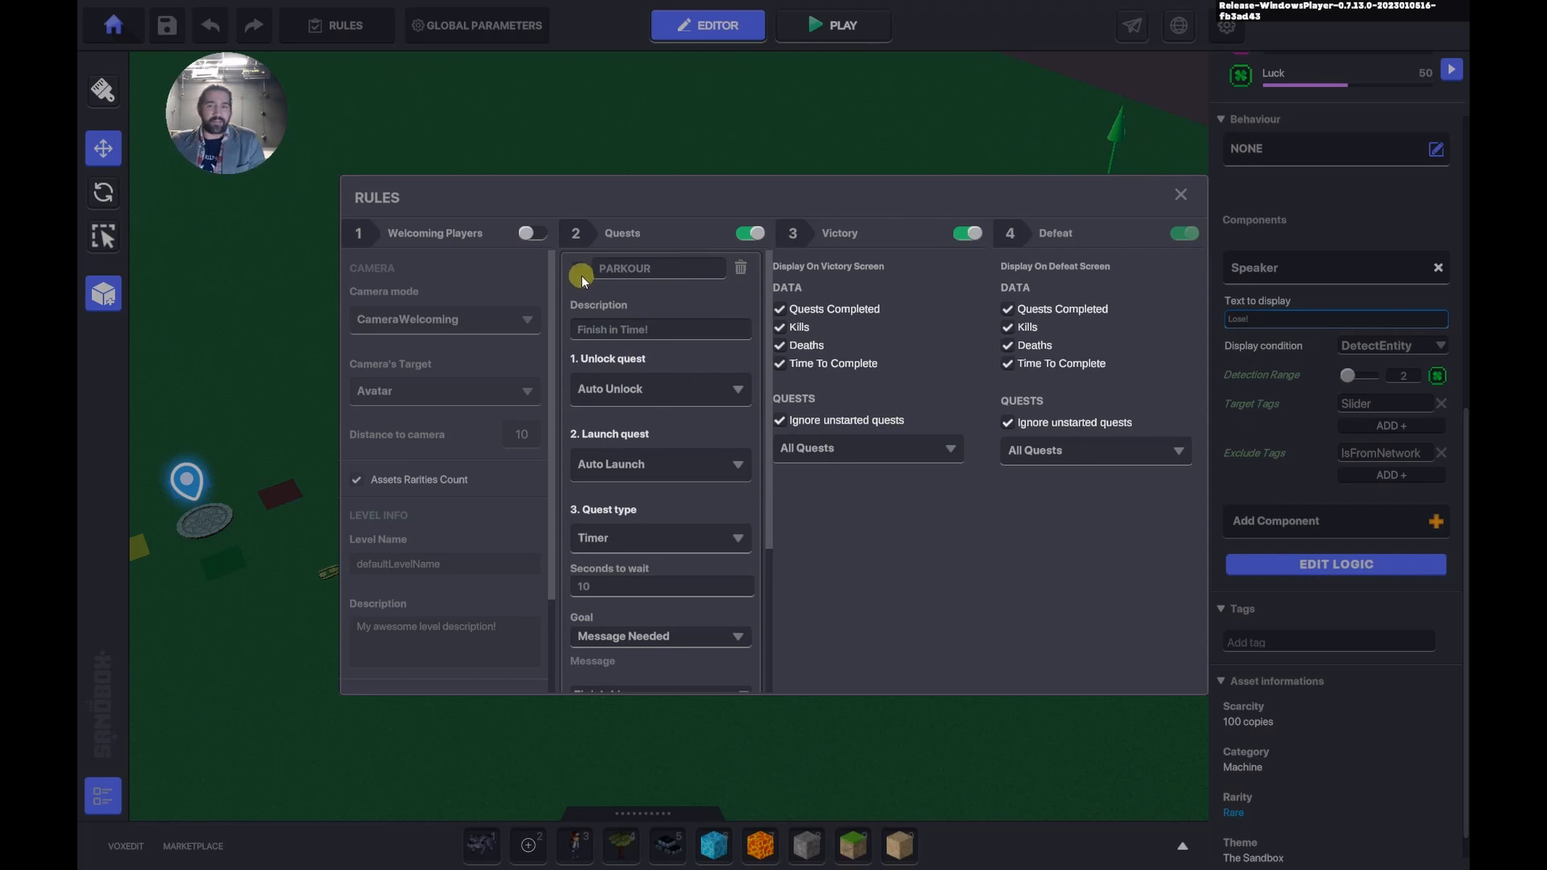
click(578, 269)
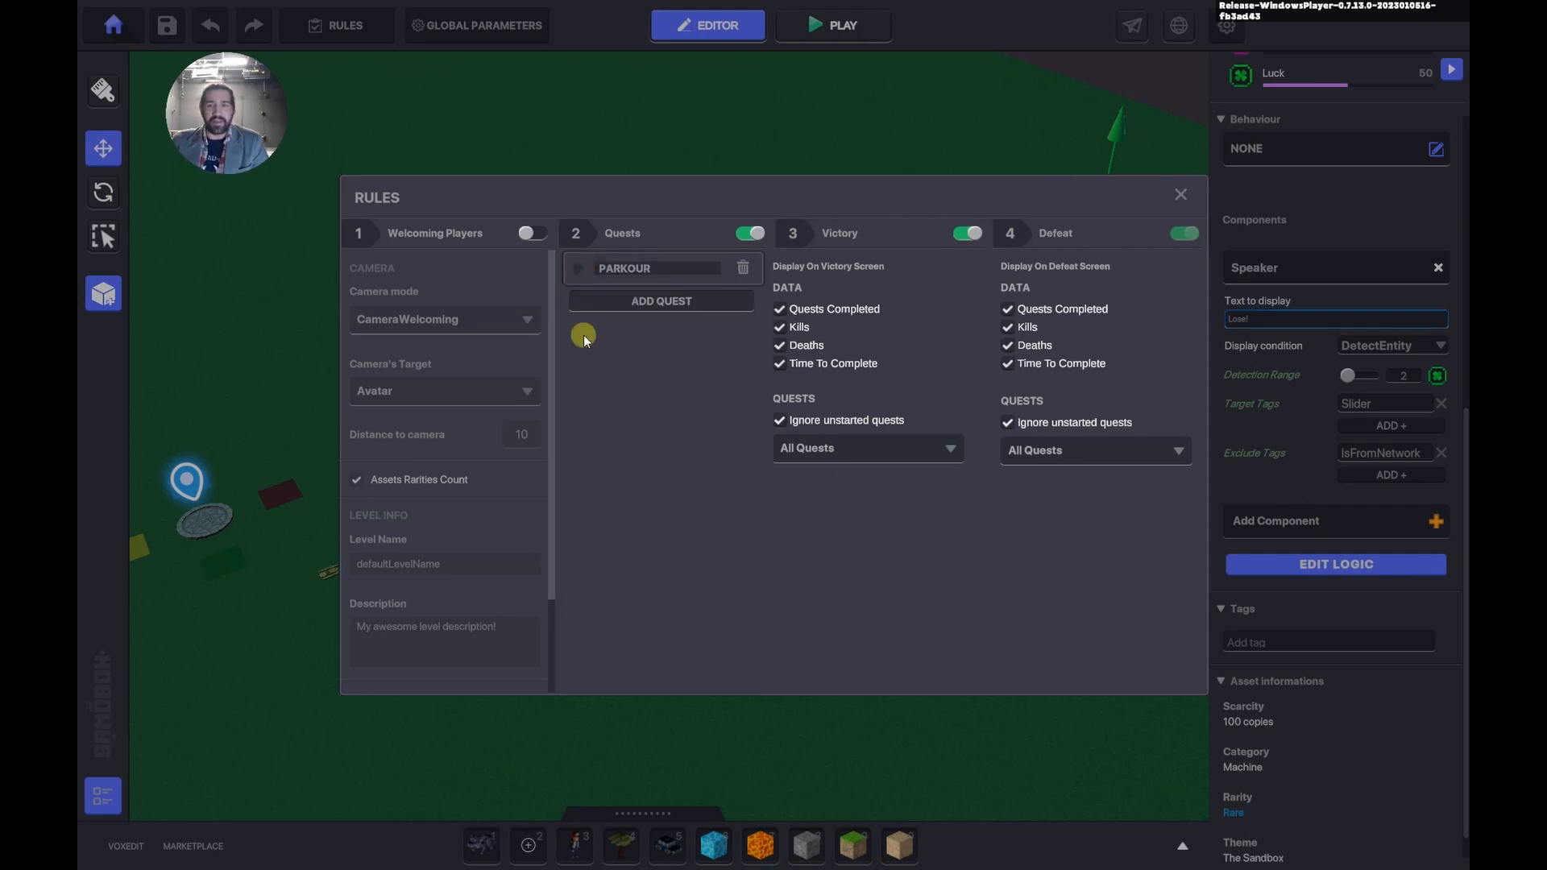
click(654, 303)
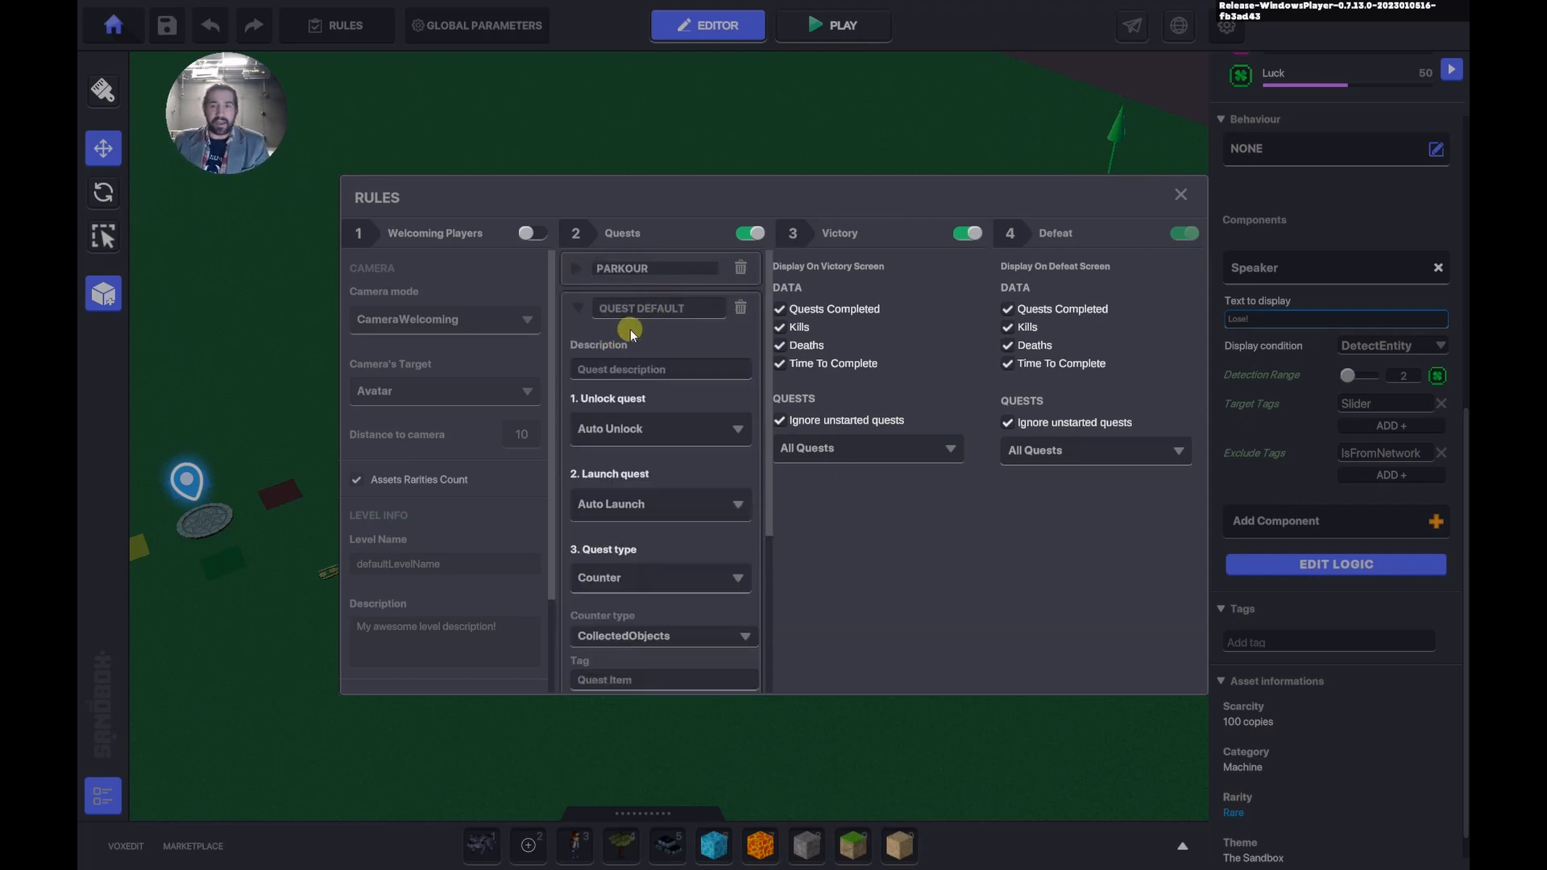
click(689, 313)
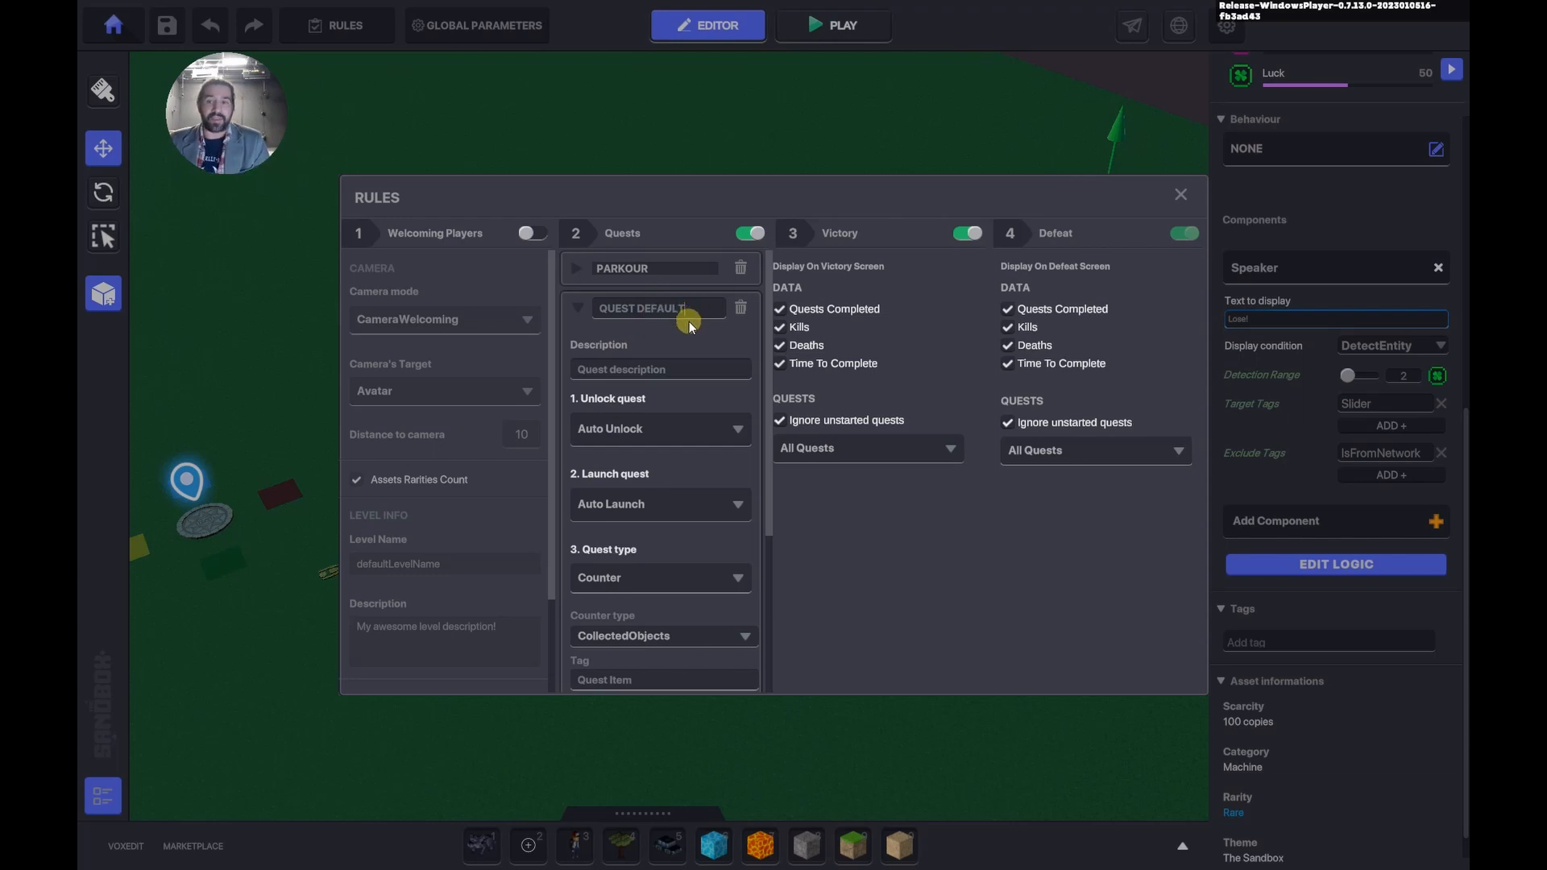
key(BackSpace)
key(BackSpace)
key(ctrl+a)
text(P)
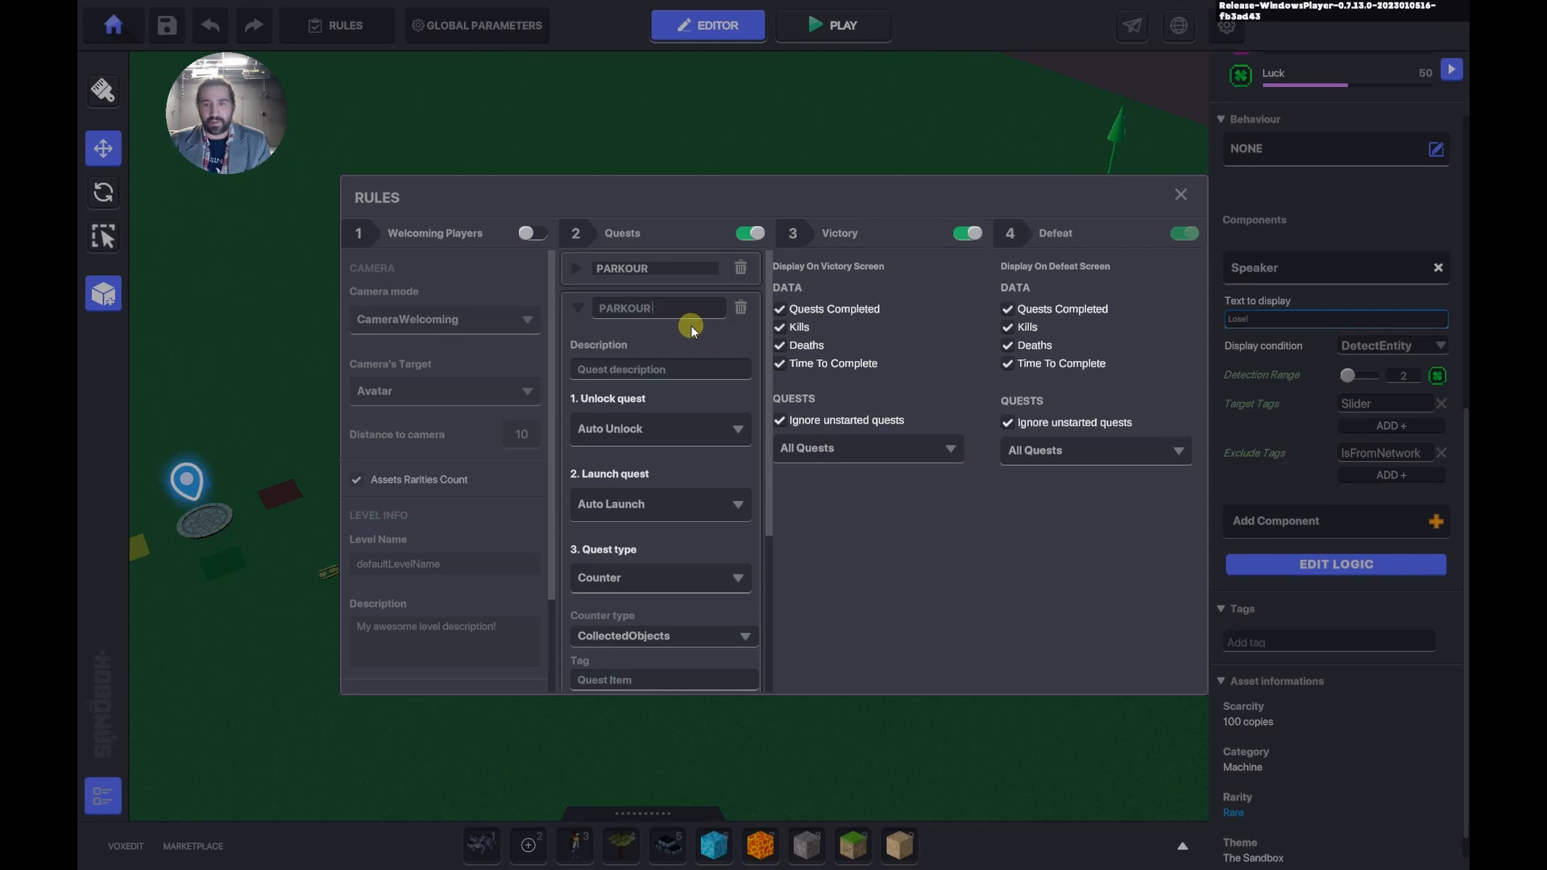
Set the PARKOUR #2 quest's description to "A Second Shot at Redemption!".
click(676, 370)
click(672, 370)
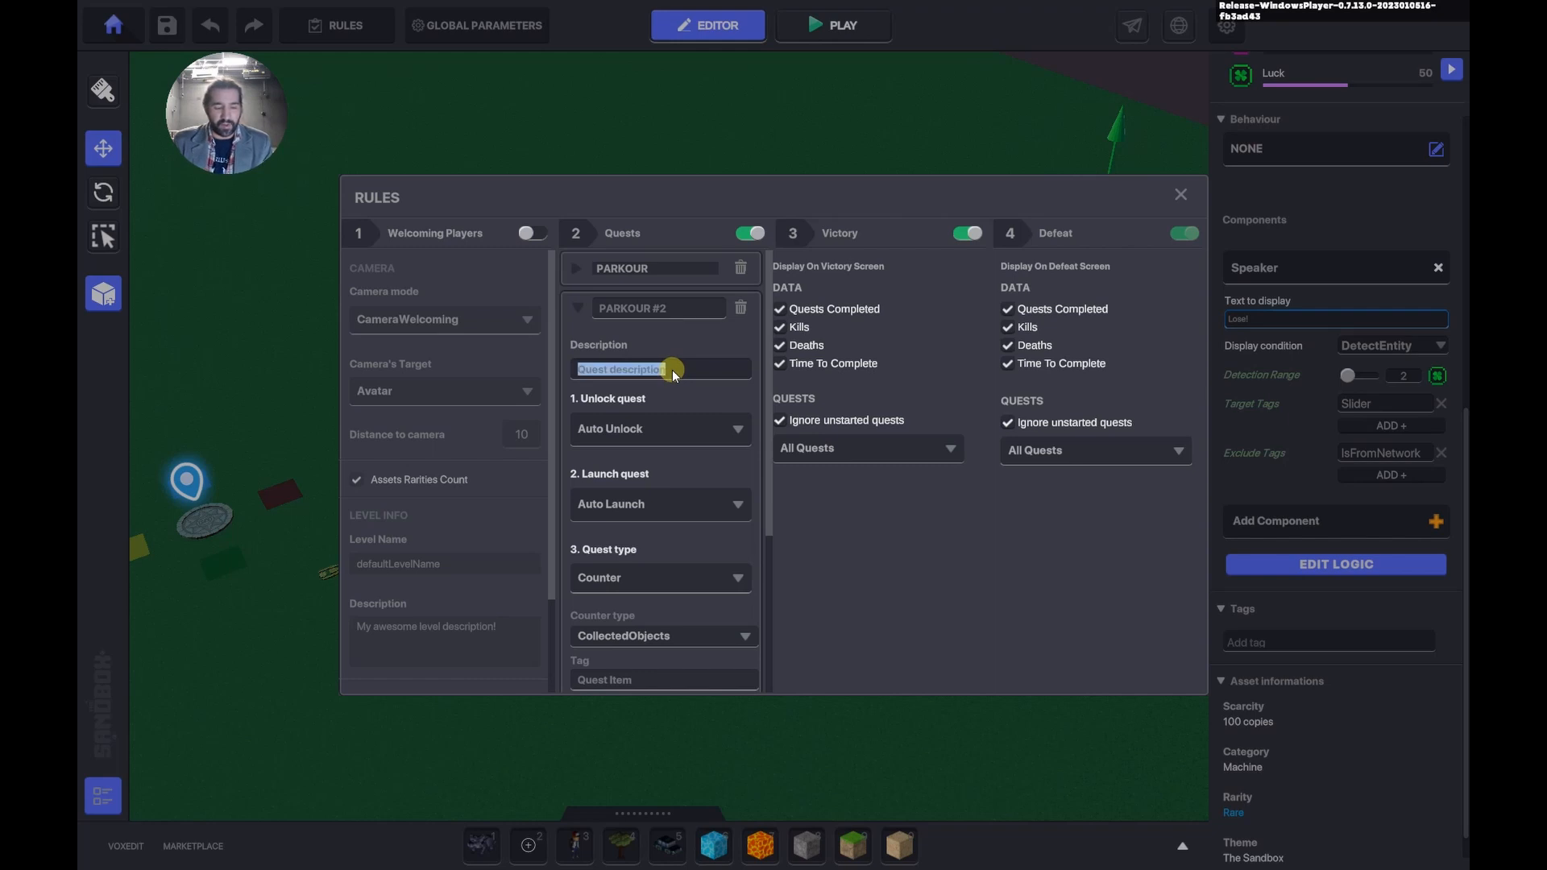
text(A Sec)
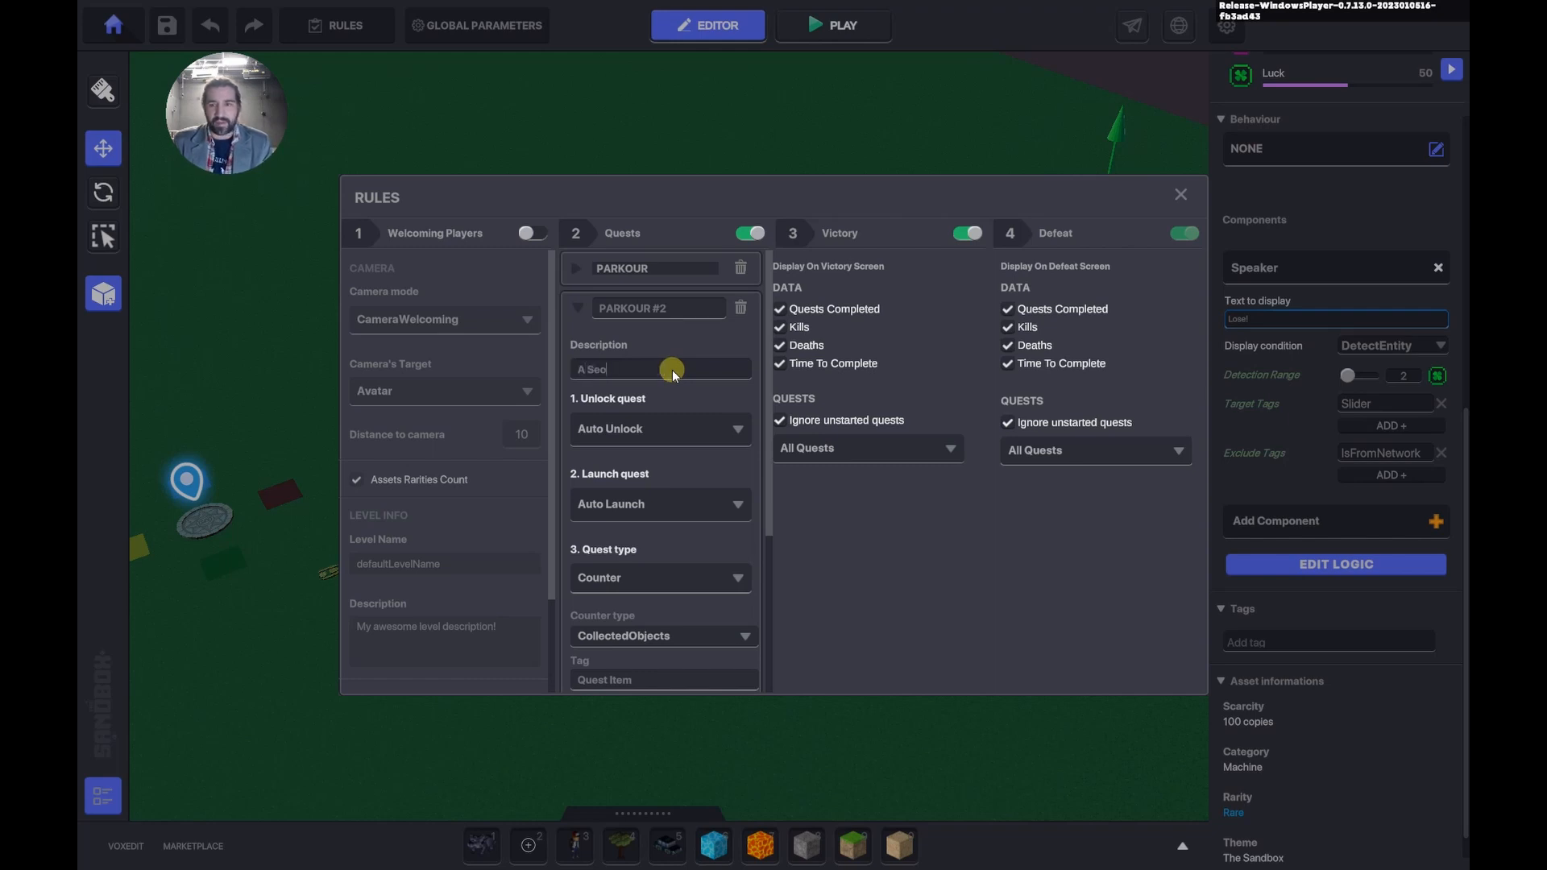
text(ond Shot a)
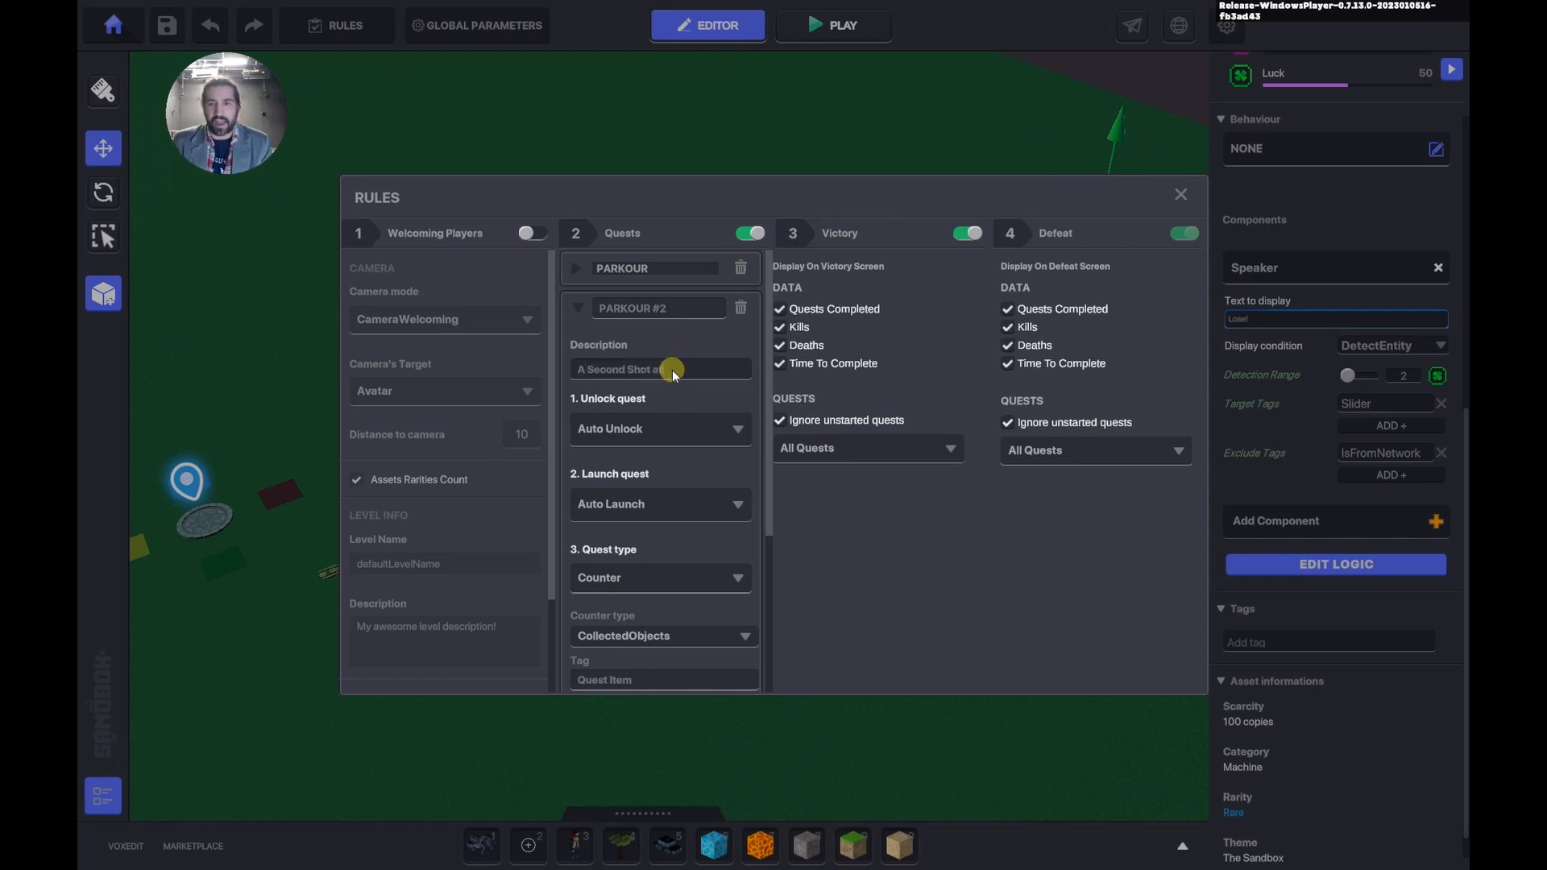
text(t Redempt)
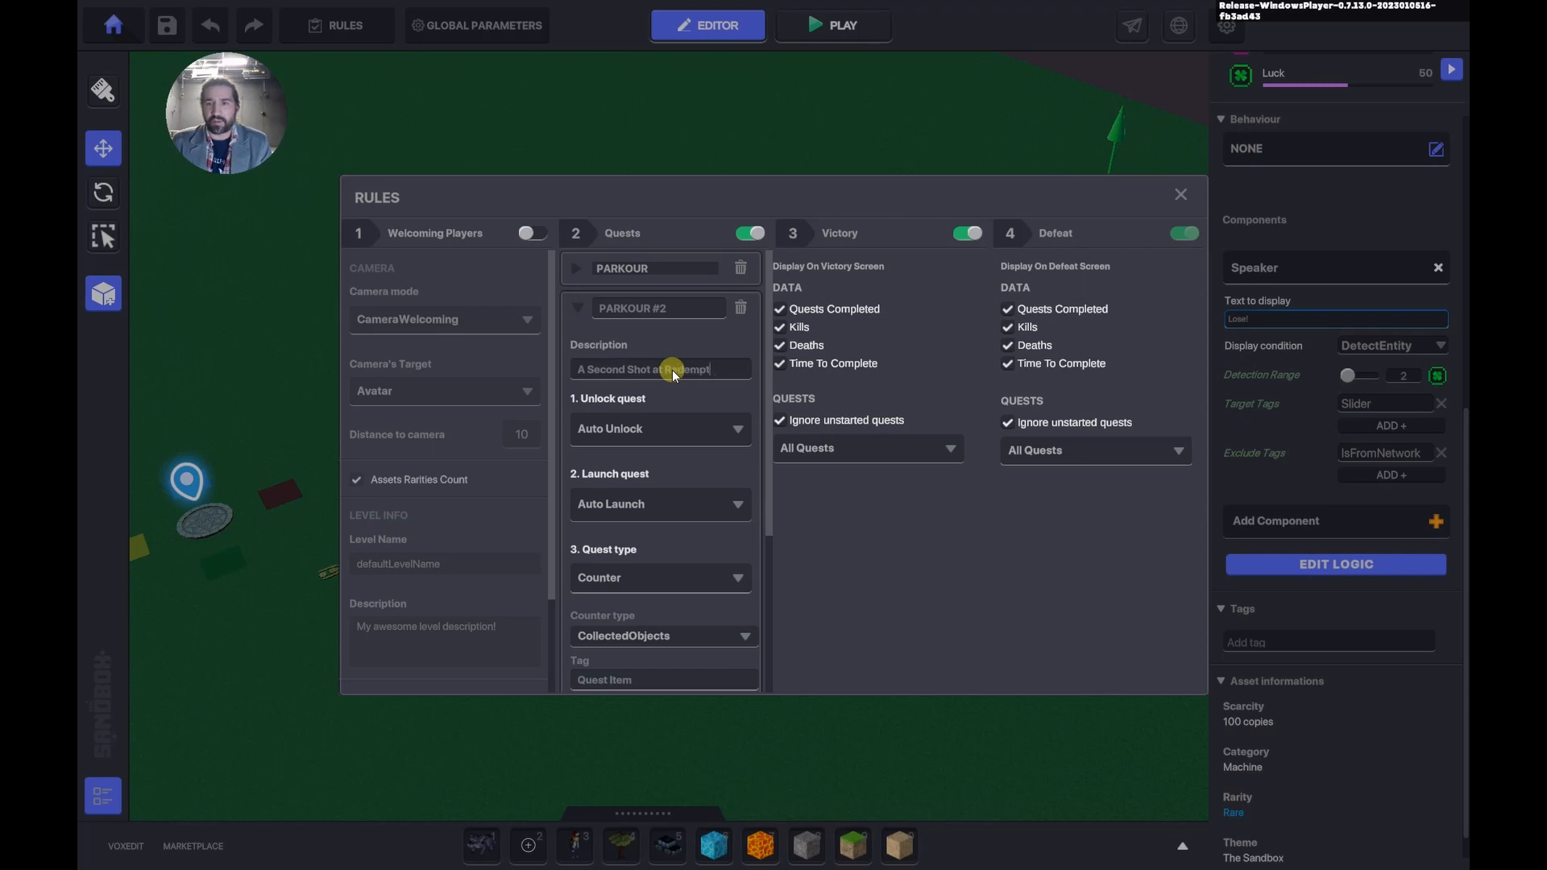
text(ion!)
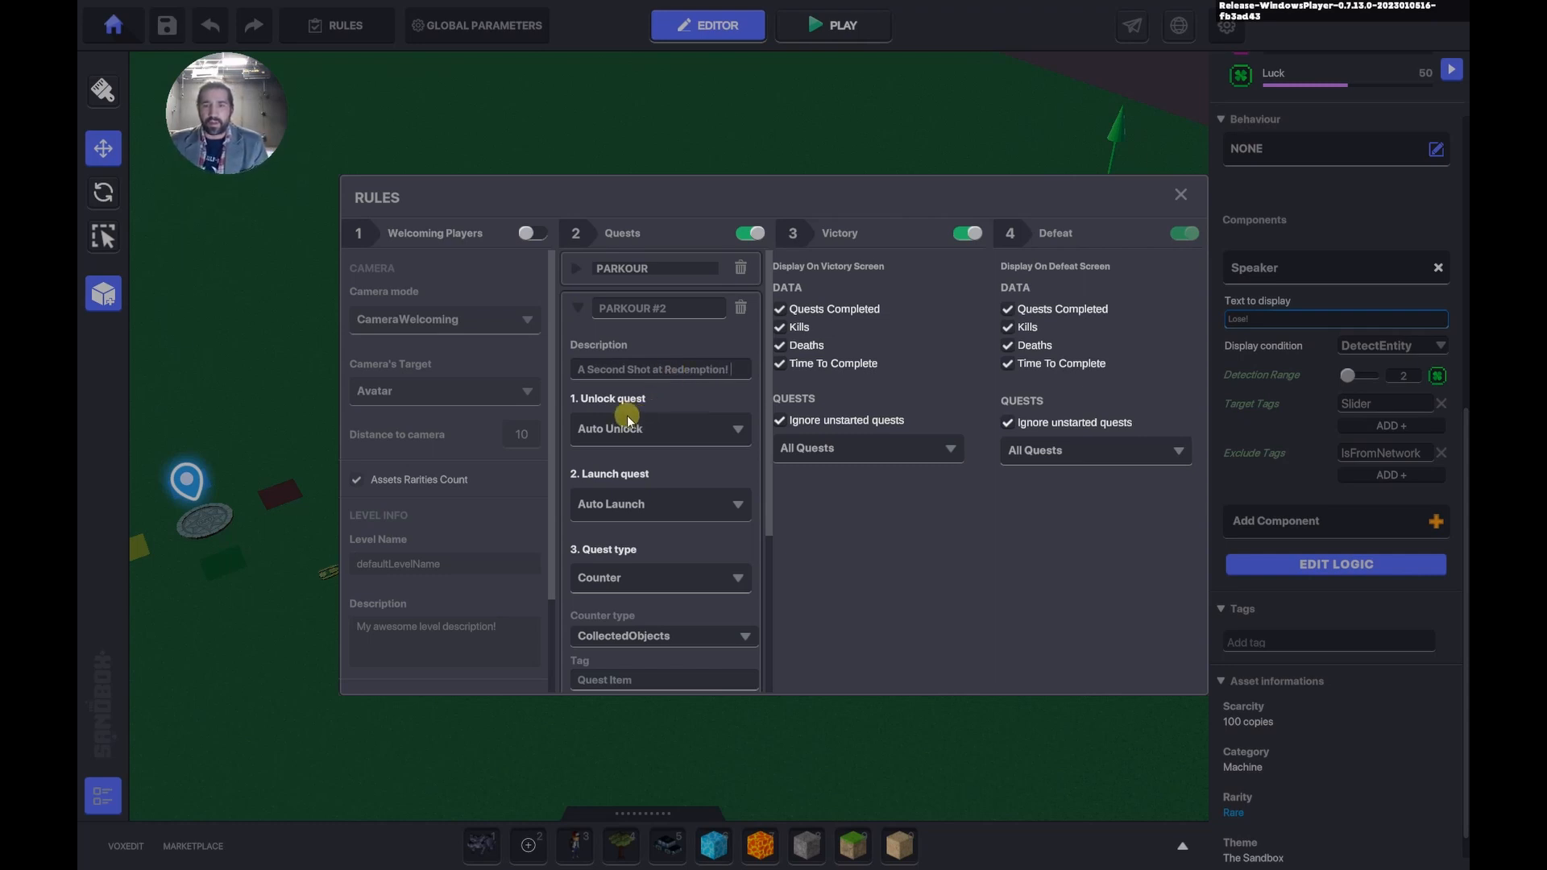
Make the PARKOUR #2 quest's unlocking require a message and add Not.Finished as that message.
click(639, 431)
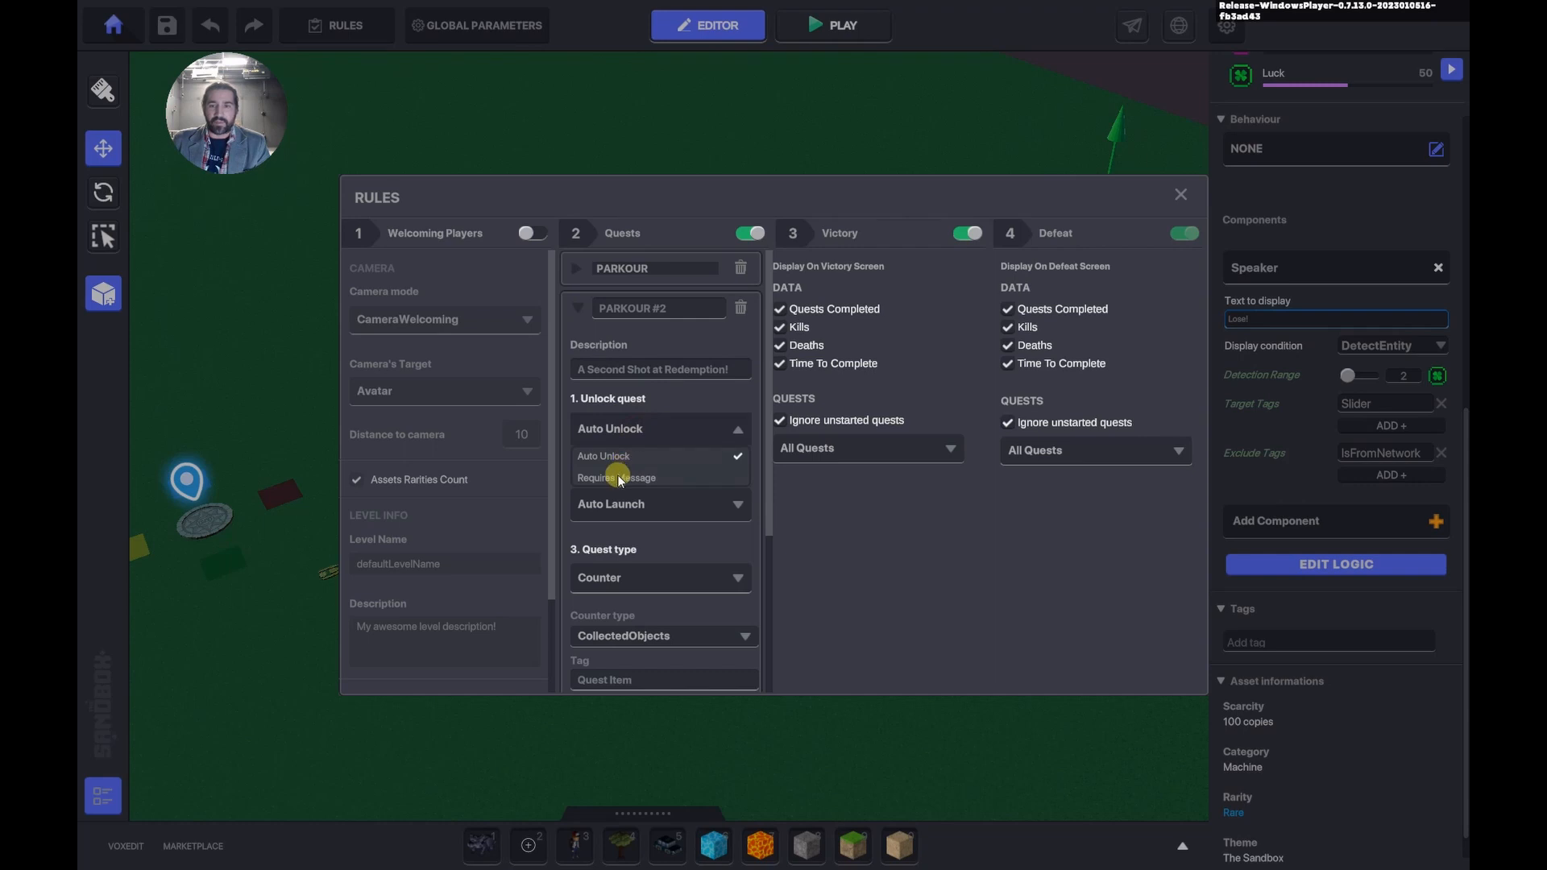
click(616, 477)
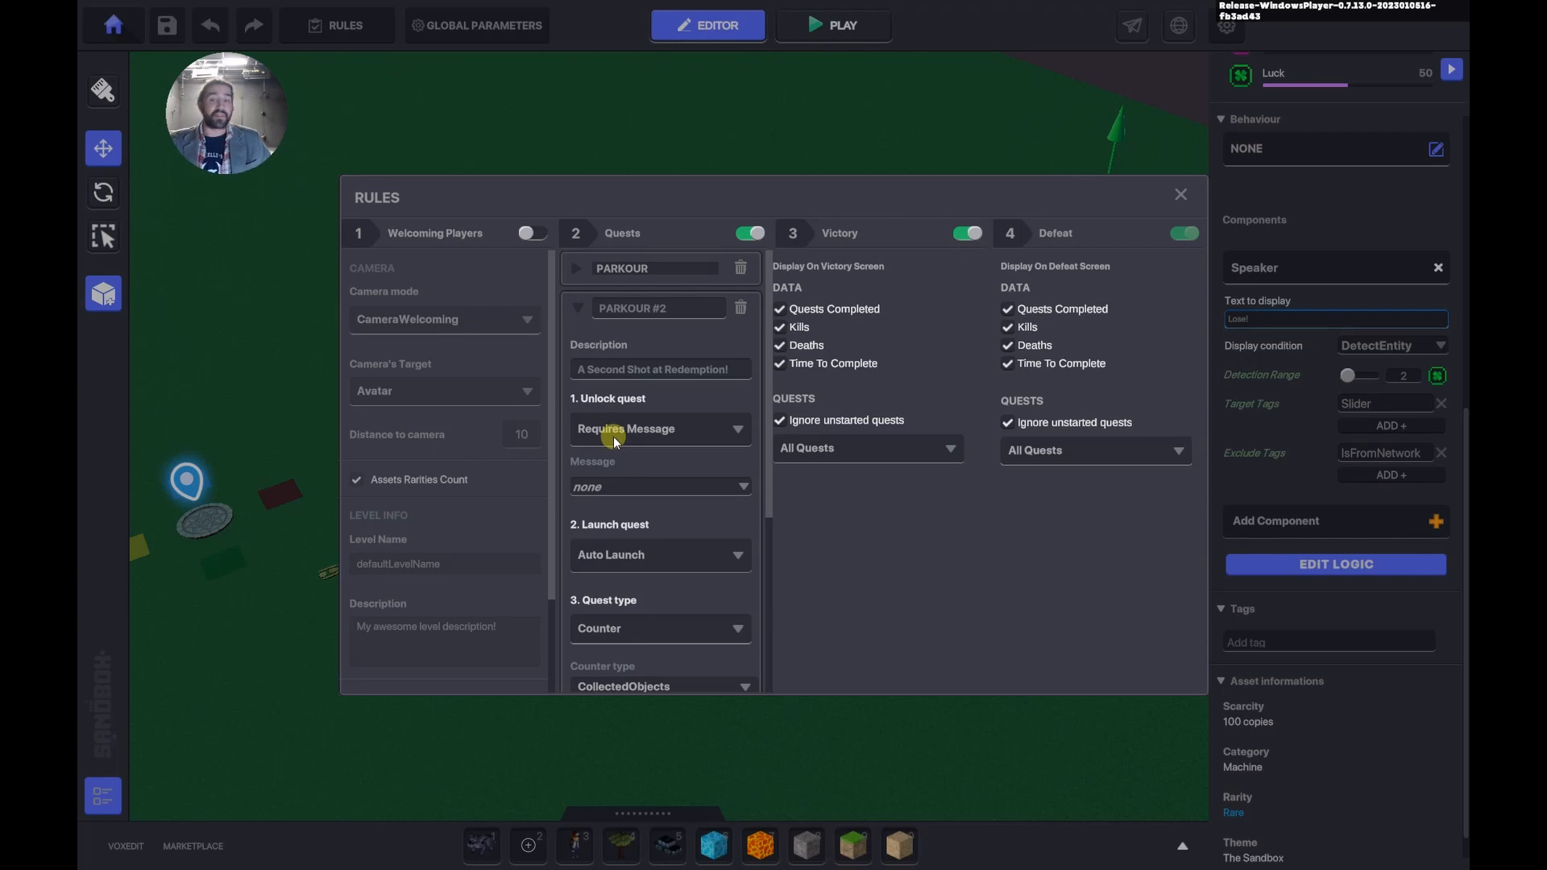
click(574, 269)
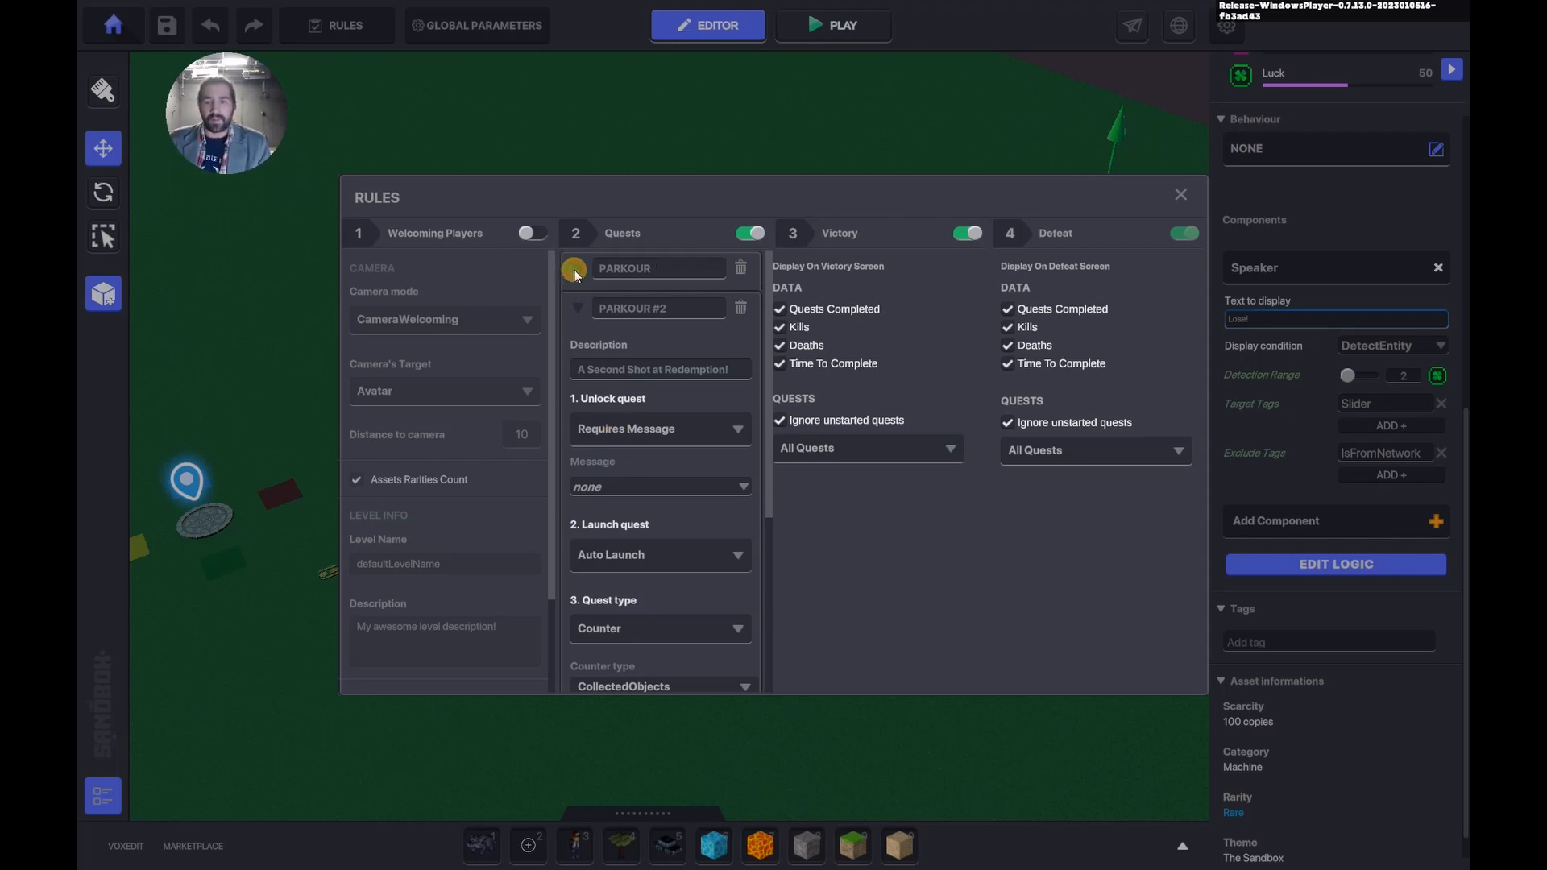
scroll(632, 503, down, 5)
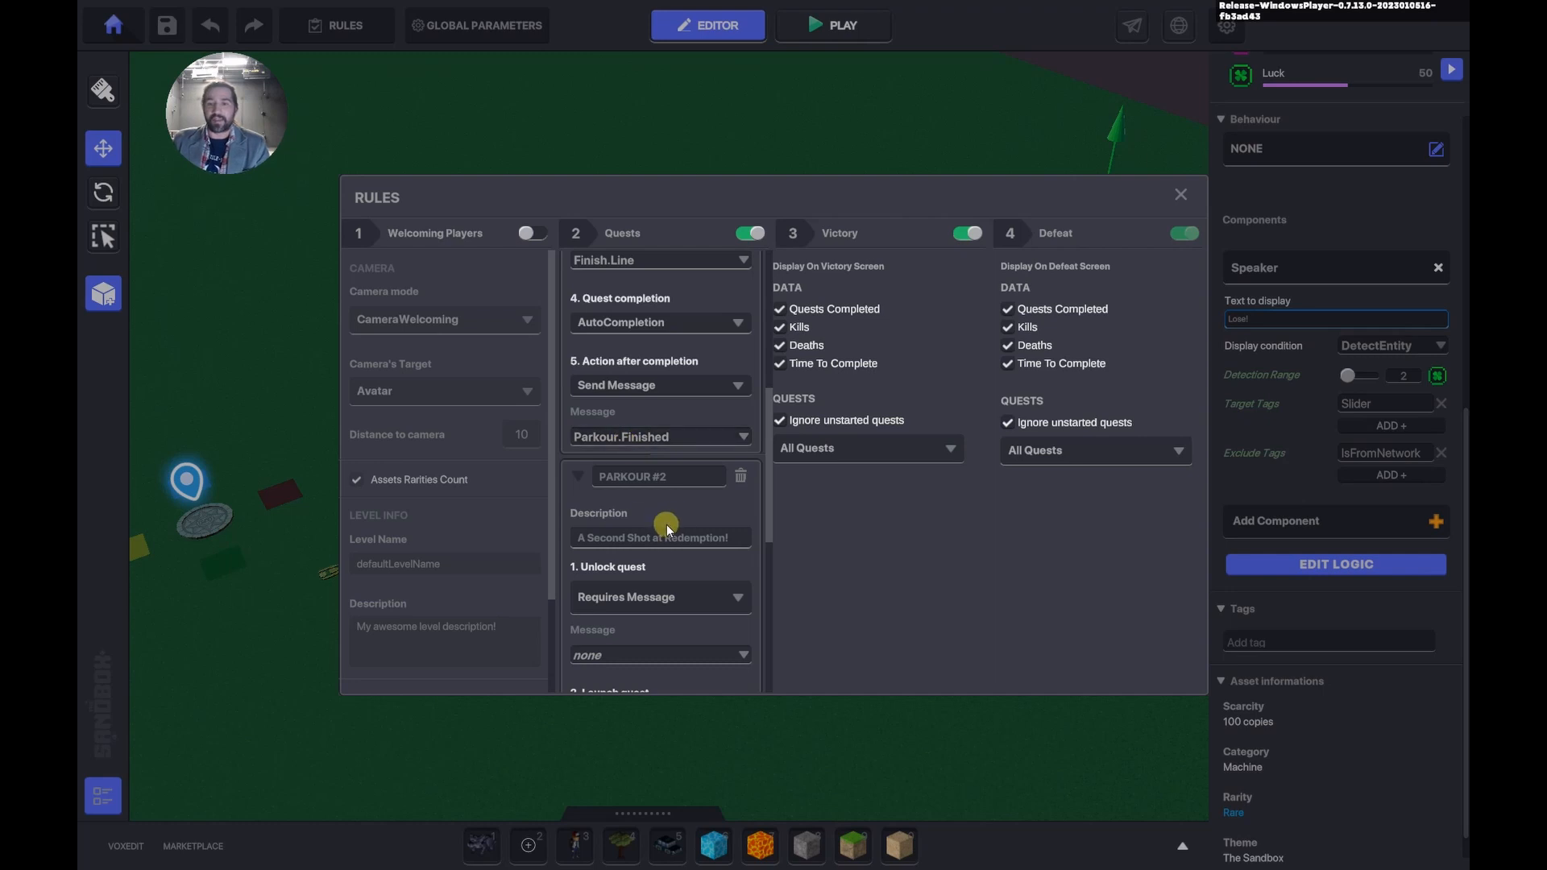
scroll(665, 482, down, 5)
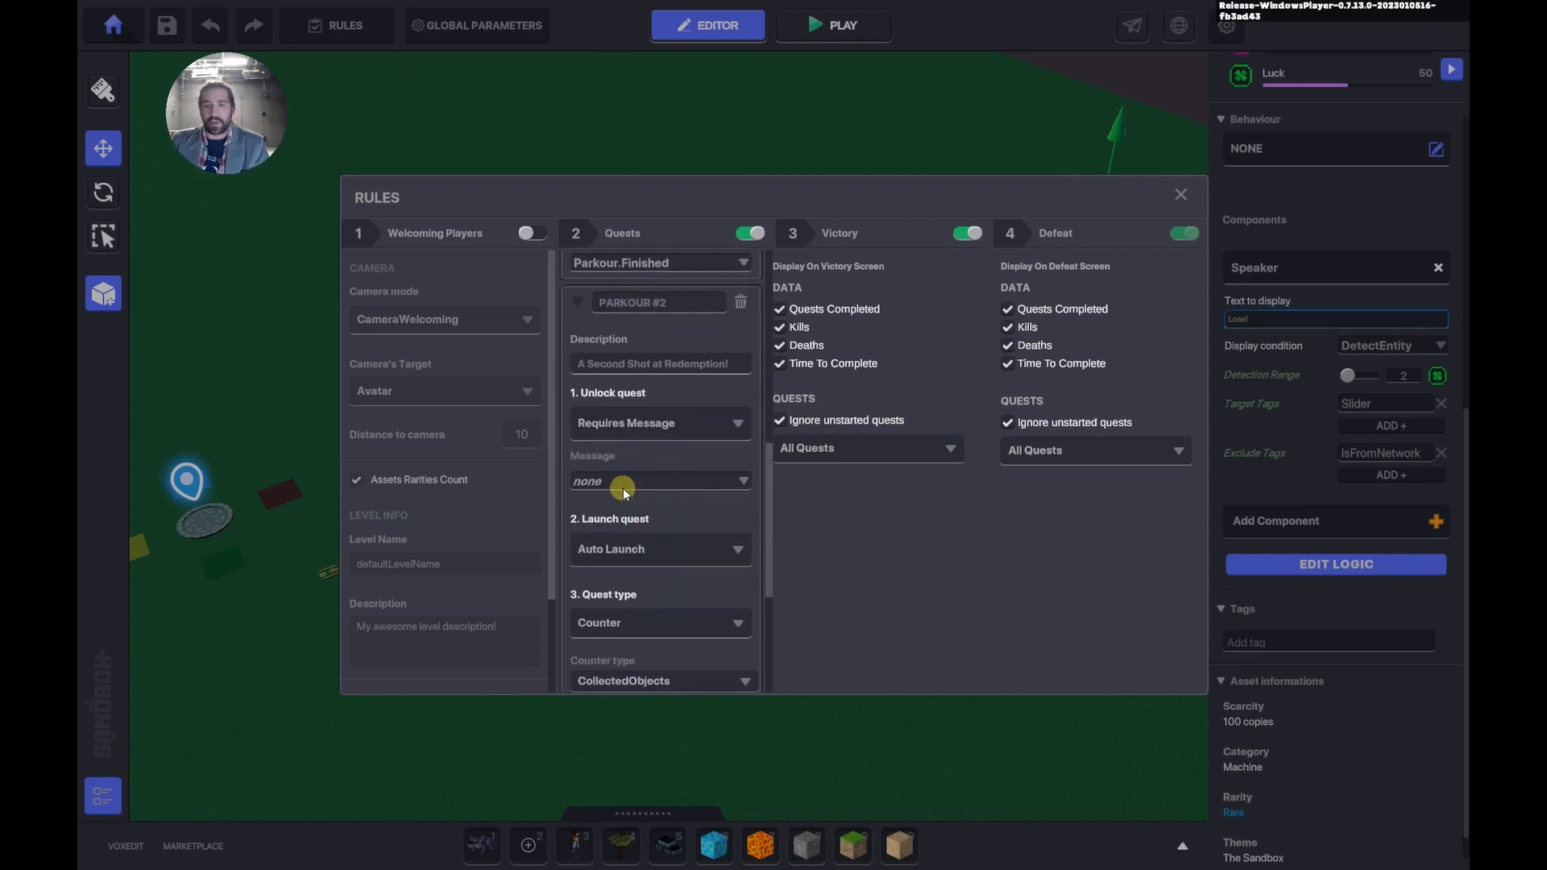
click(611, 395)
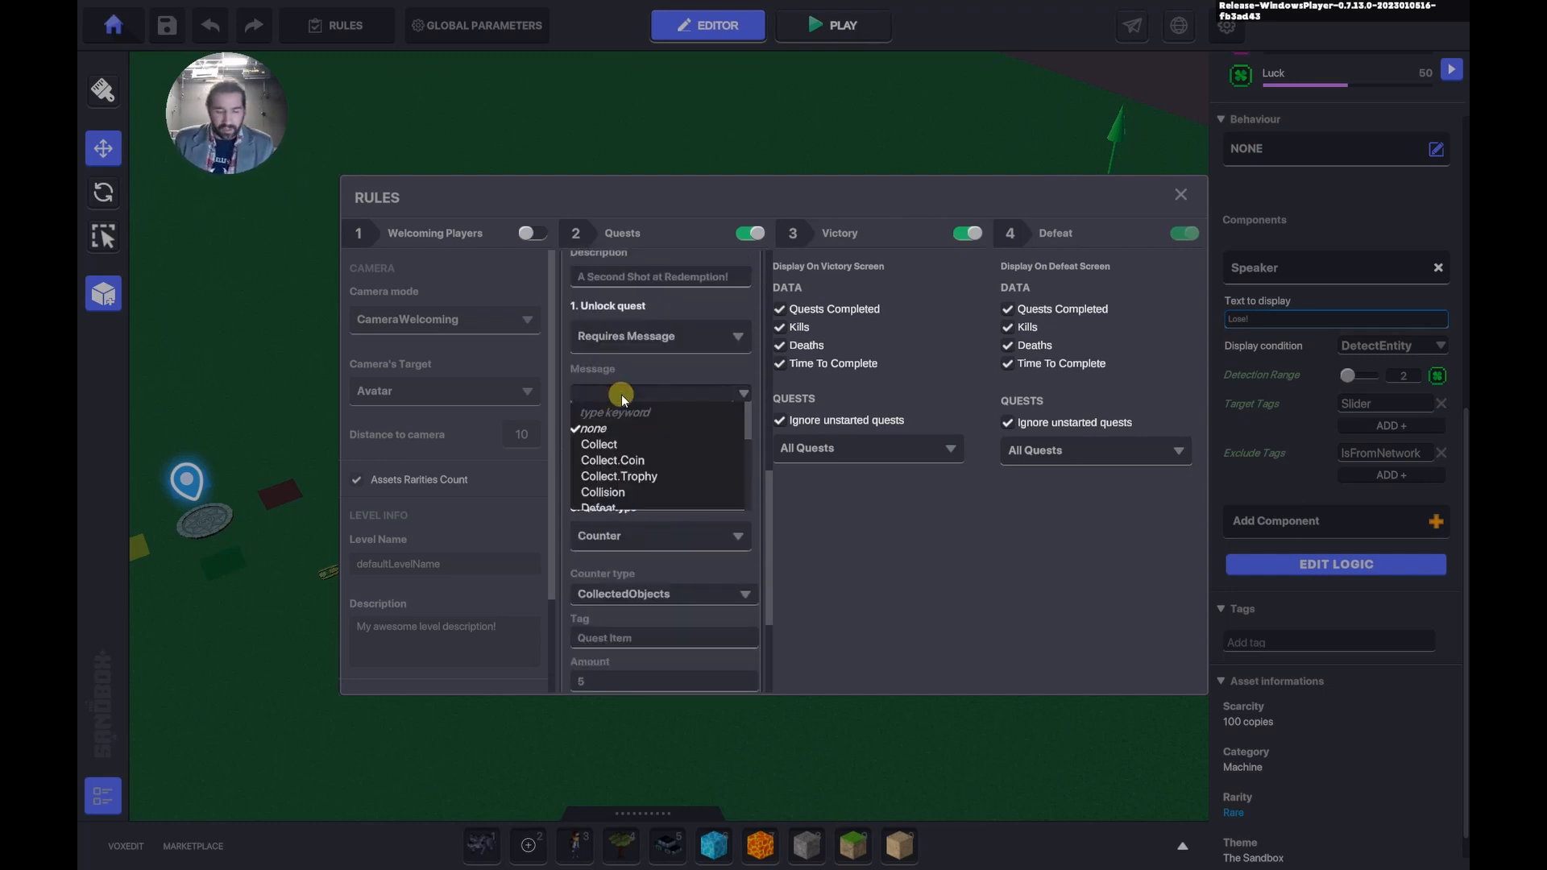
text(Not.Finished)
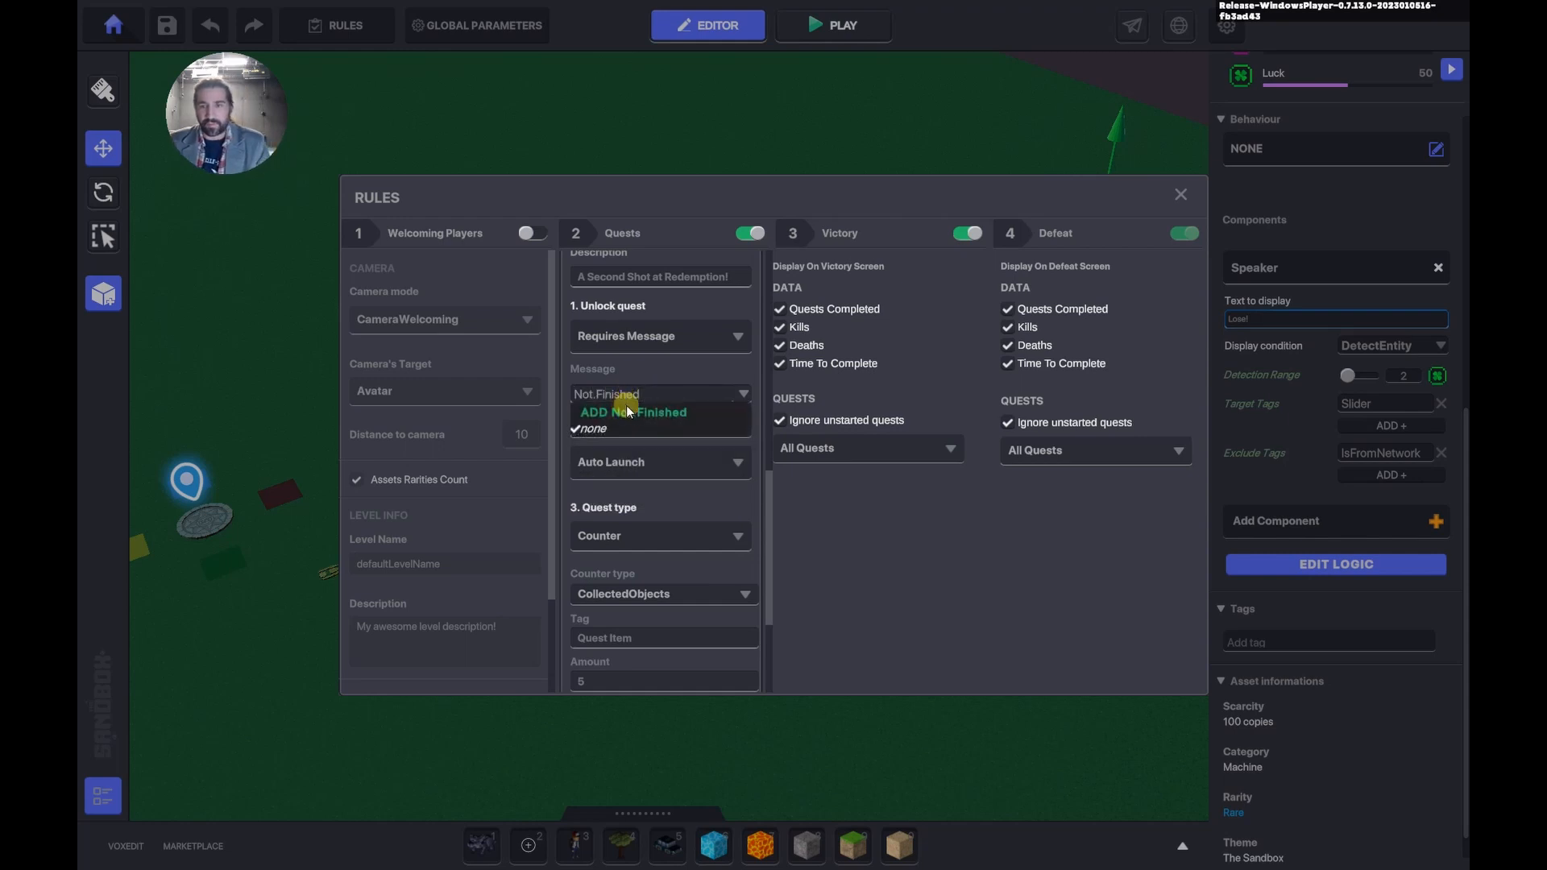
key(Return)
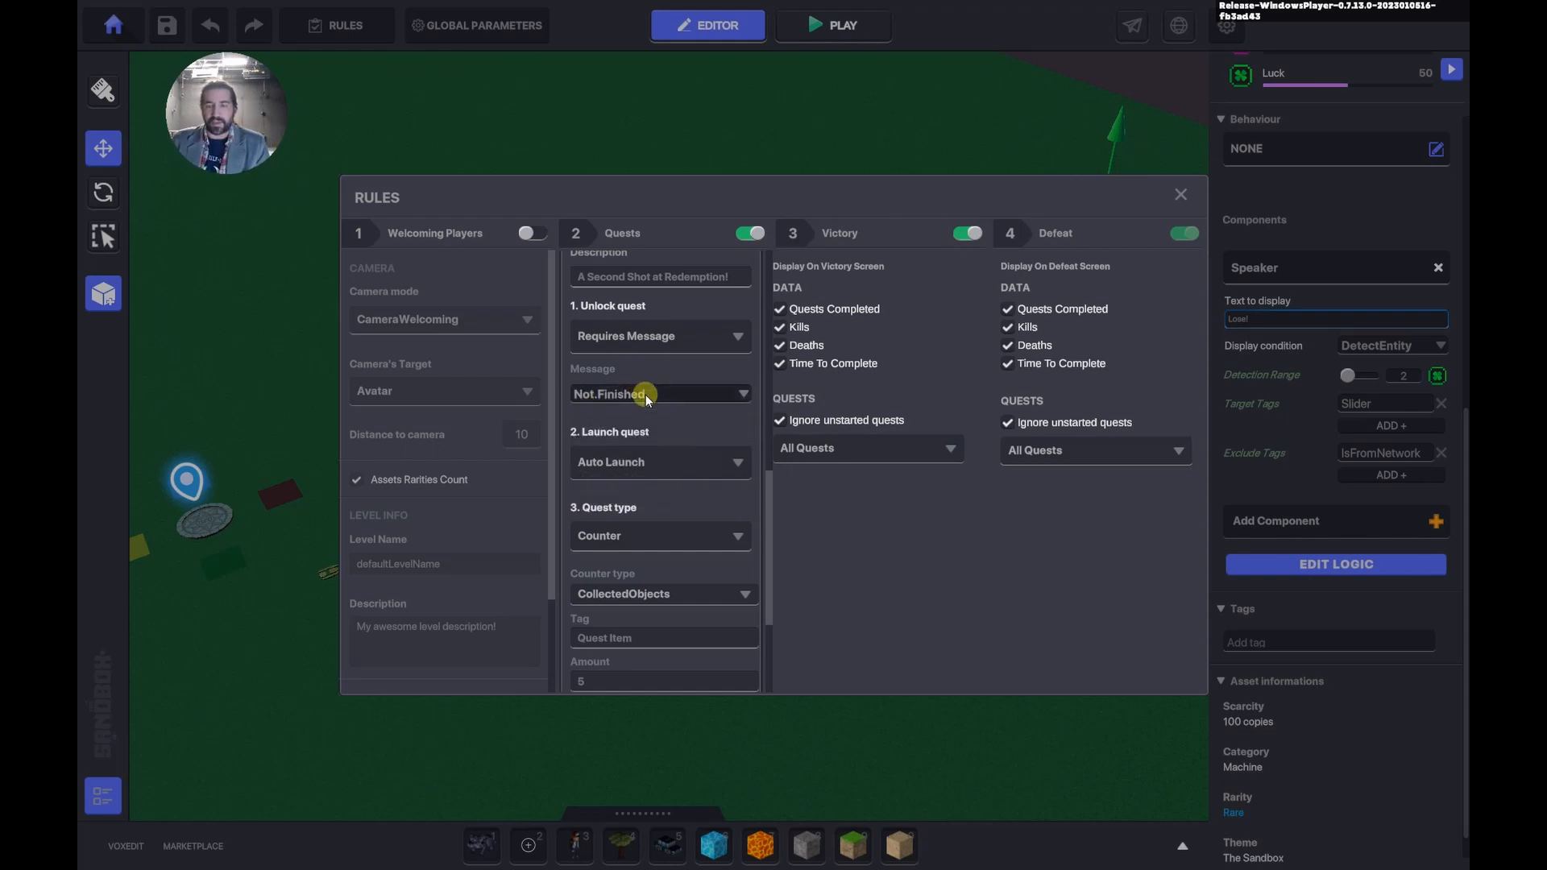
Set the PARKOUR #2 quest type to Timer with 10 seconds to wait and Message Needed as the goal.
click(622, 465)
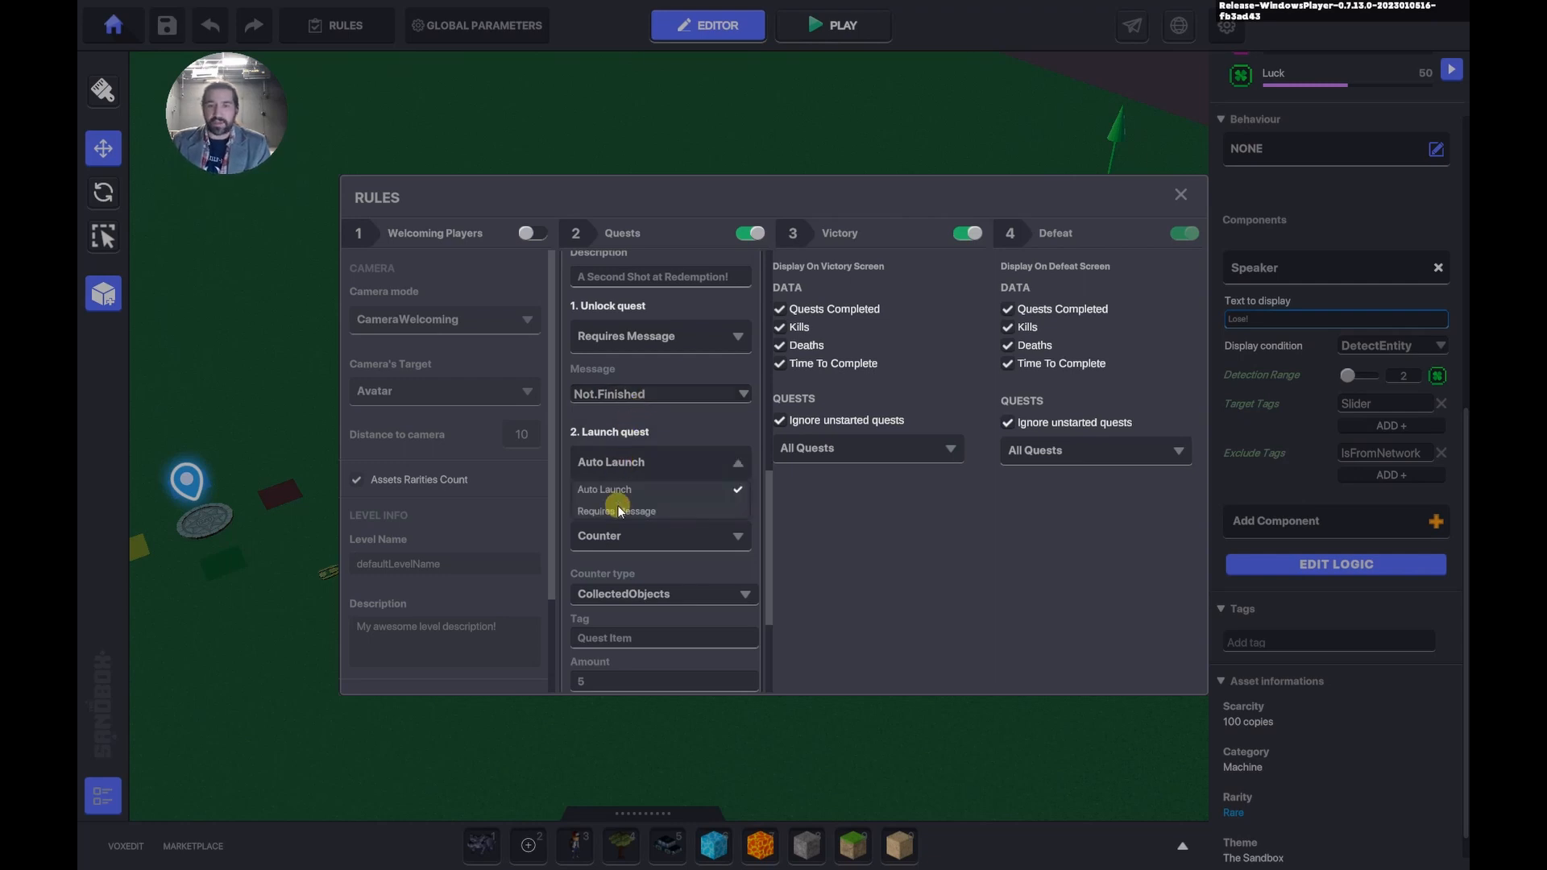
click(634, 462)
click(633, 545)
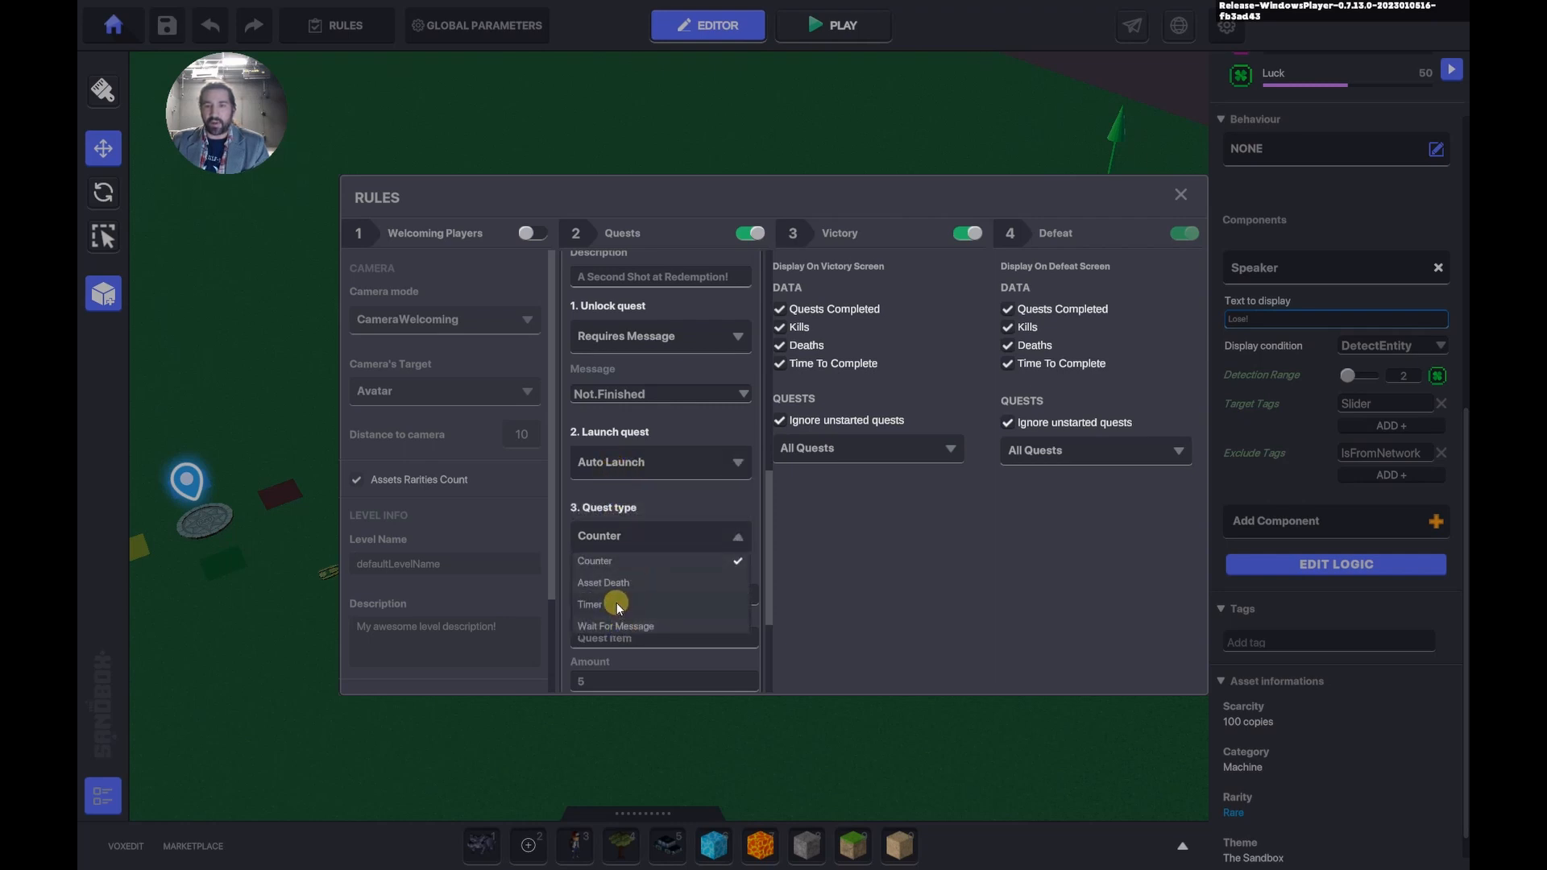
click(617, 602)
click(632, 588)
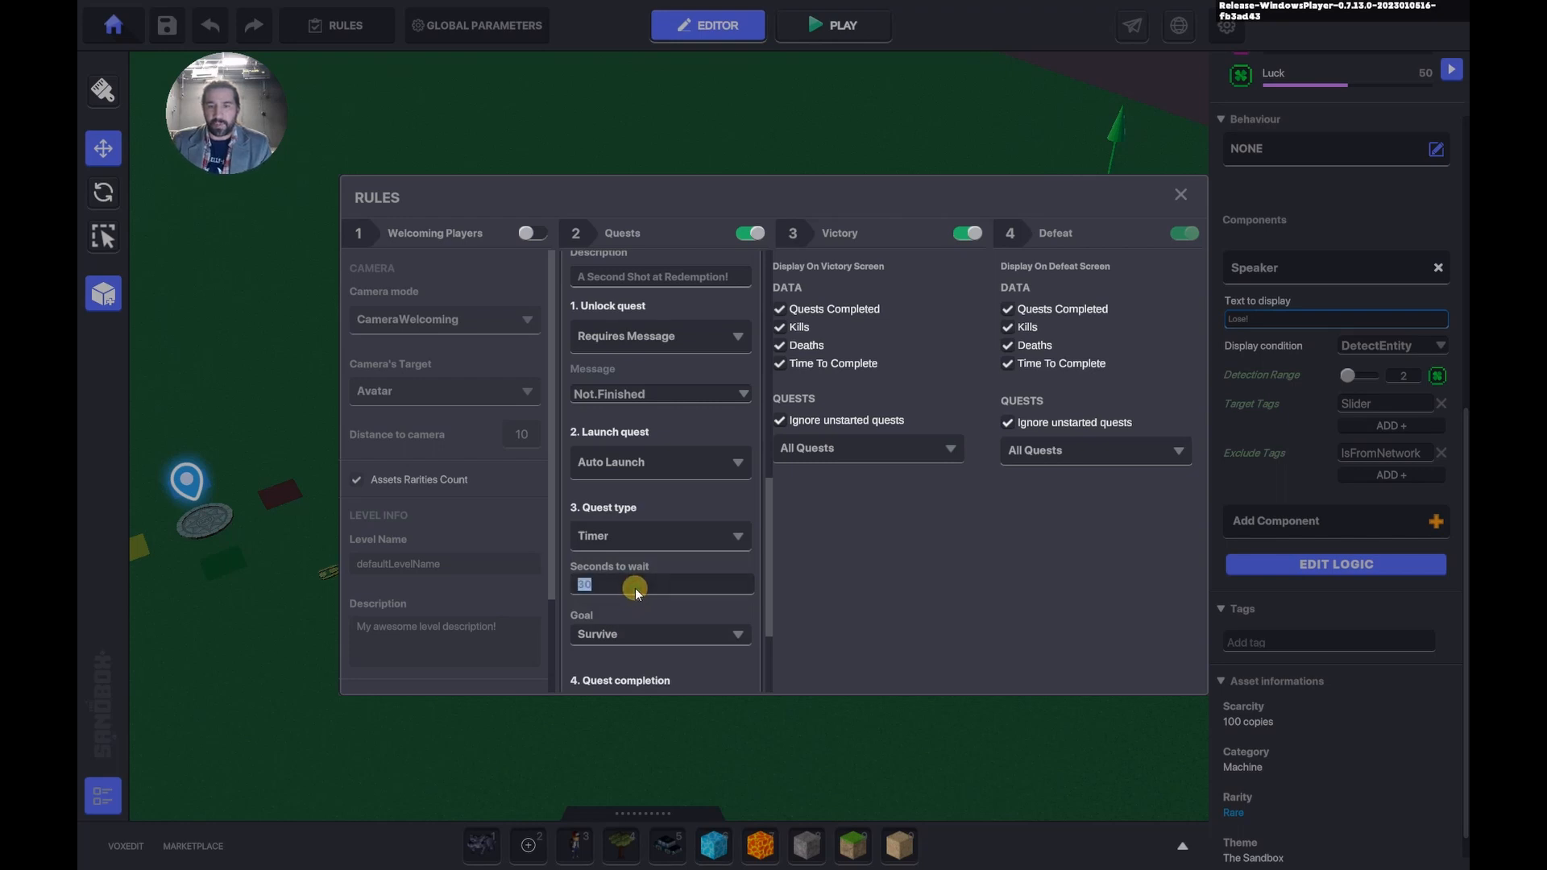
text(10)
click(652, 634)
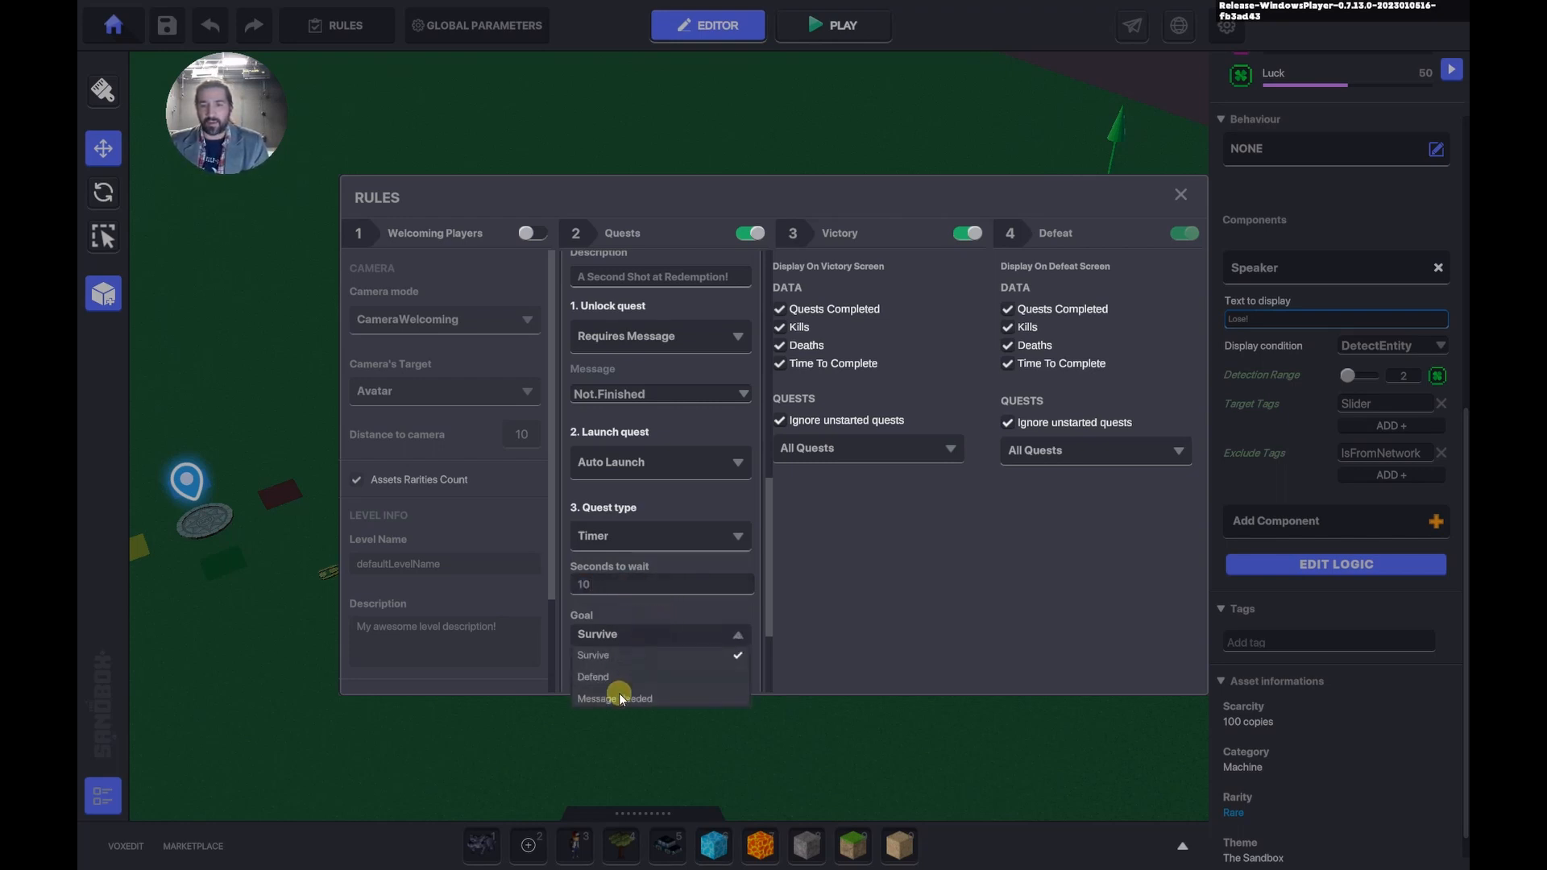
click(621, 699)
Check the first PARKOUR quest's goal message and use Finish.Line as the goal message of PARKOUR #2.
scroll(645, 628, down, 3)
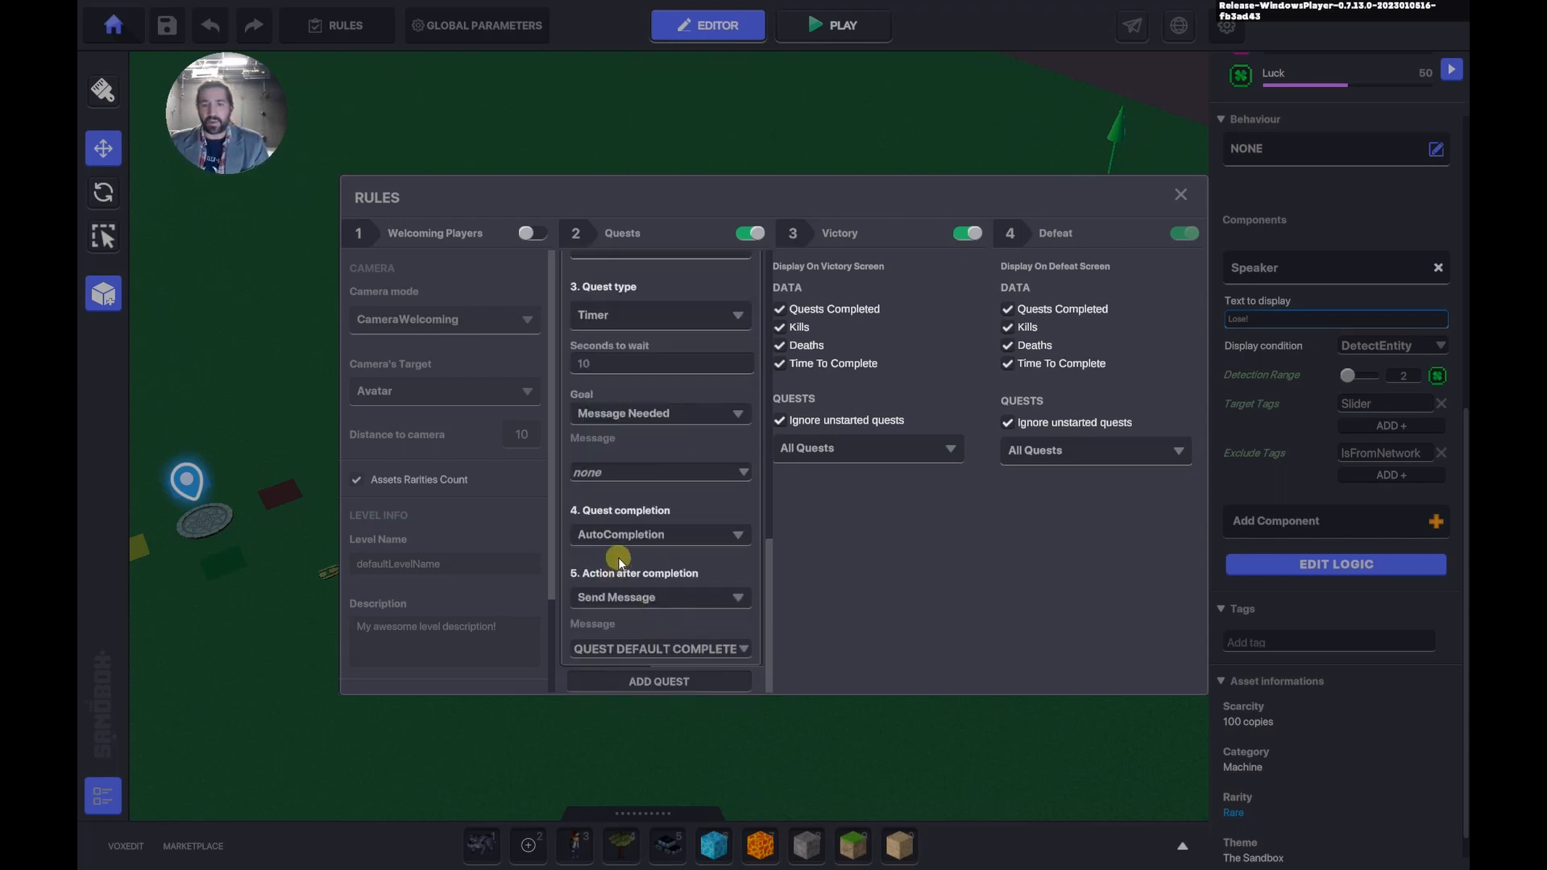
scroll(619, 543, up, 5)
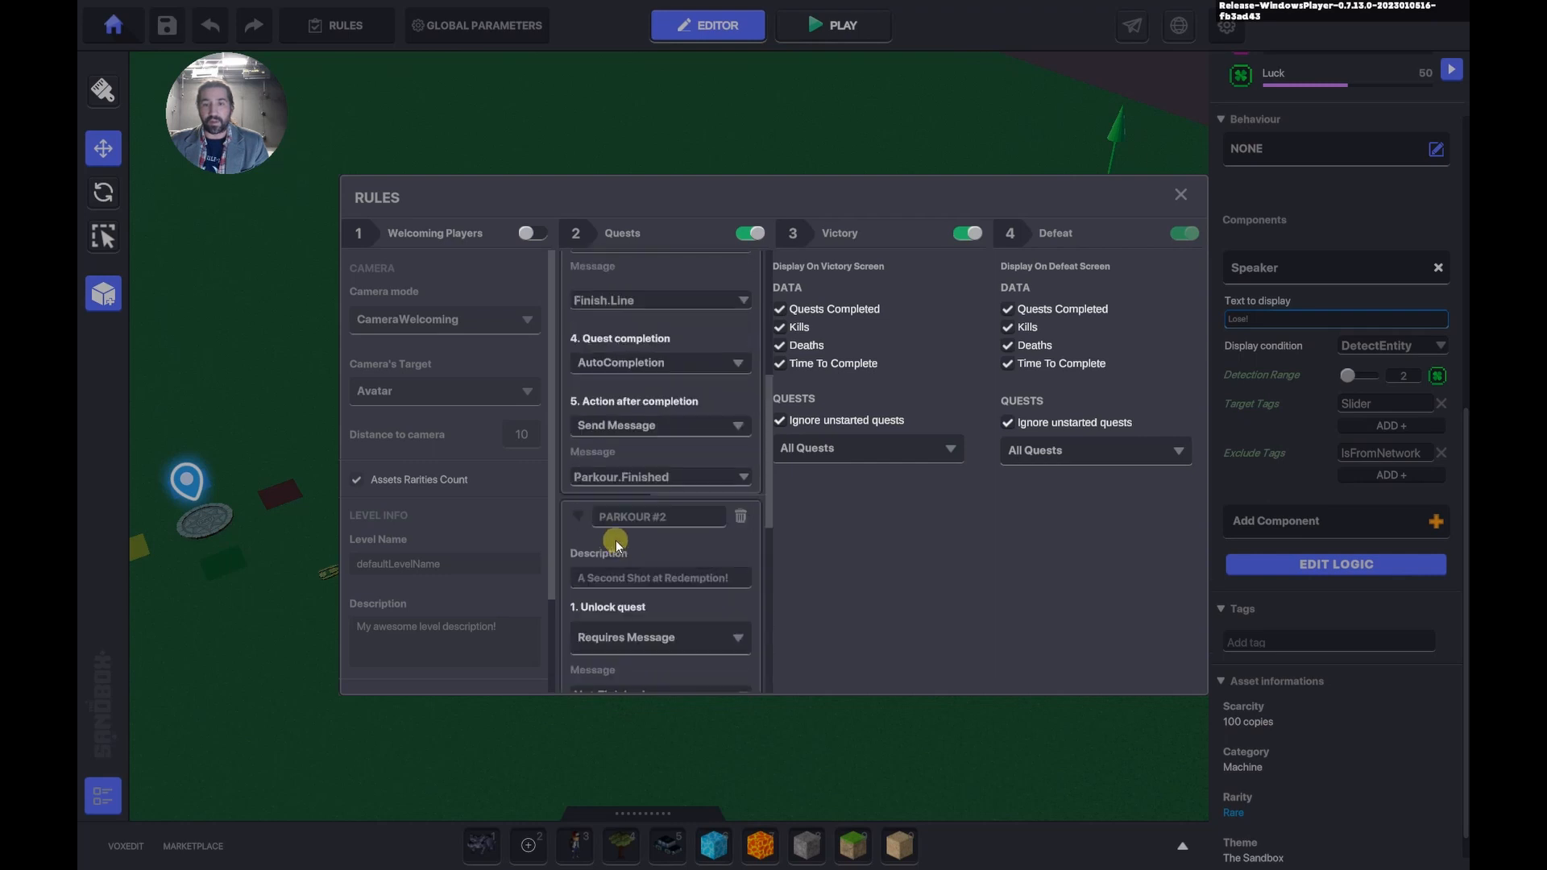
scroll(602, 410, up, 2)
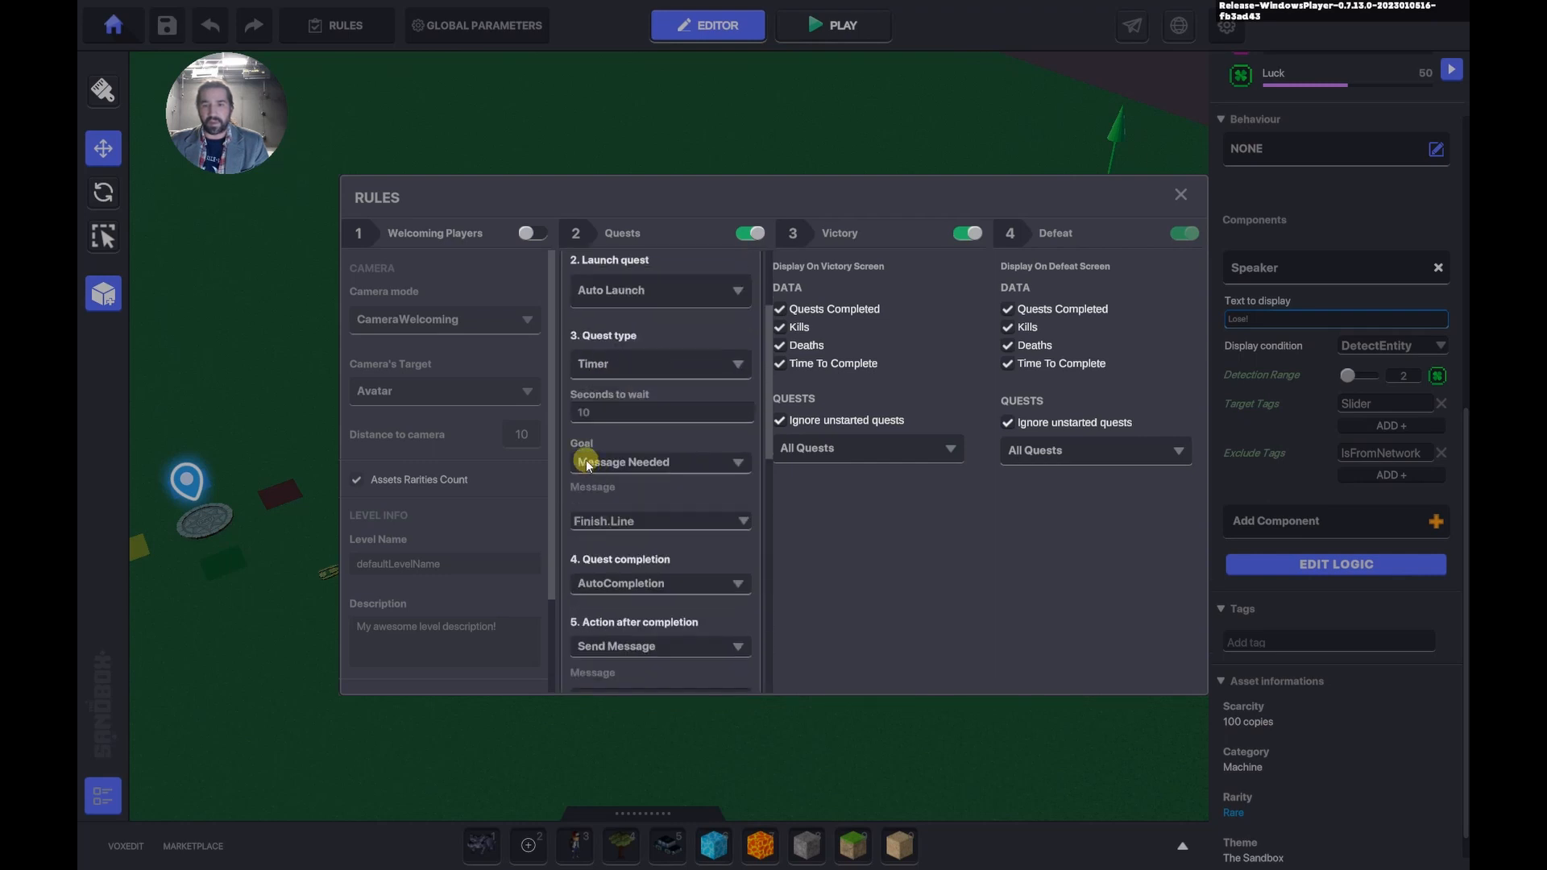
scroll(612, 524, down, 10)
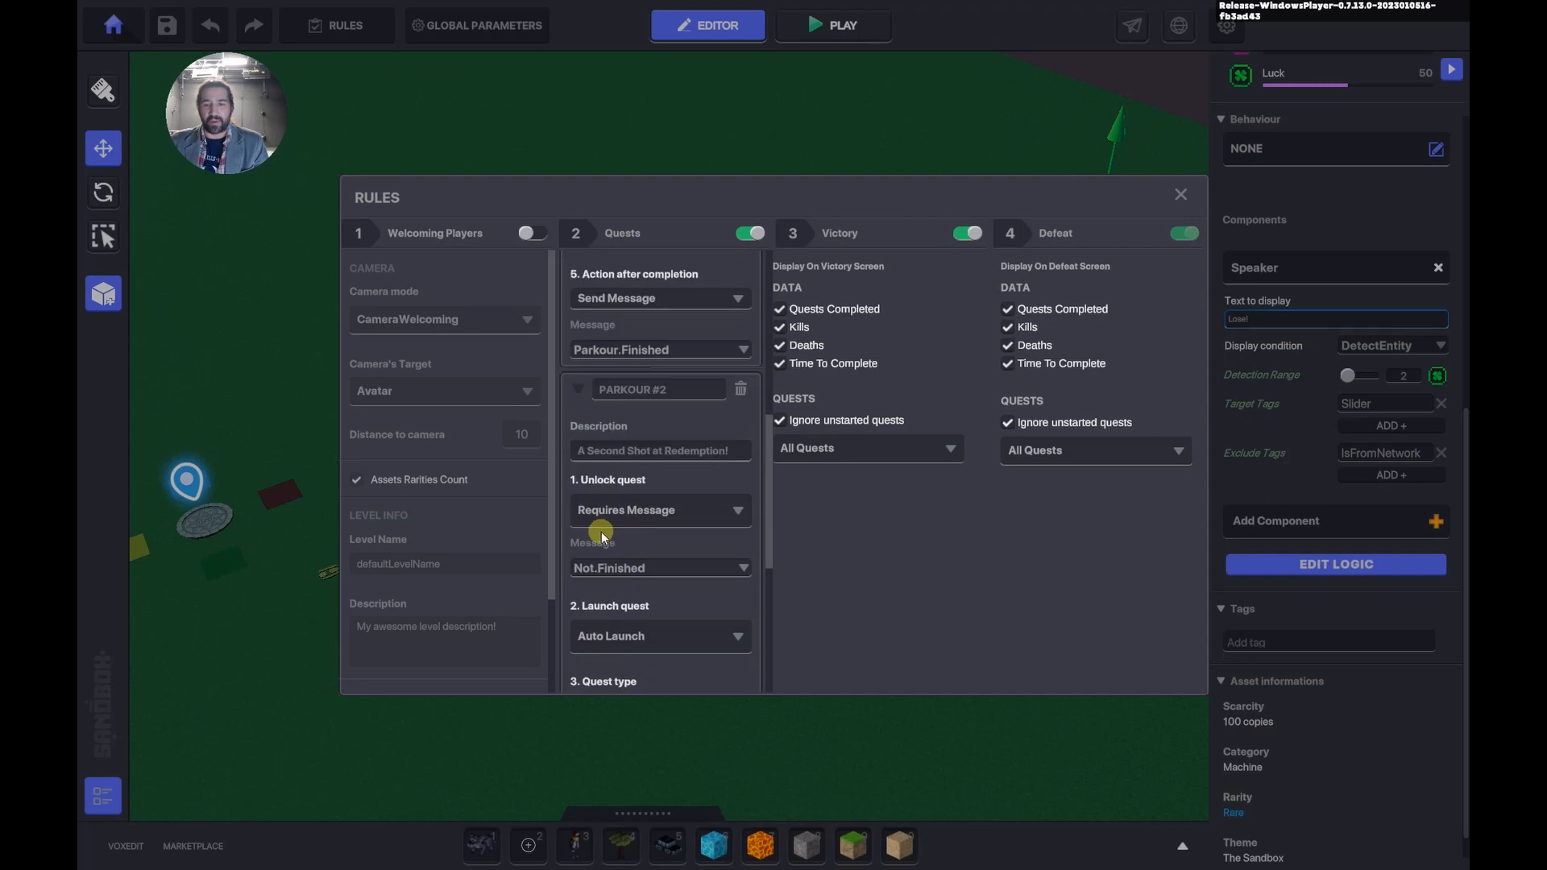
scroll(630, 538, down, 5)
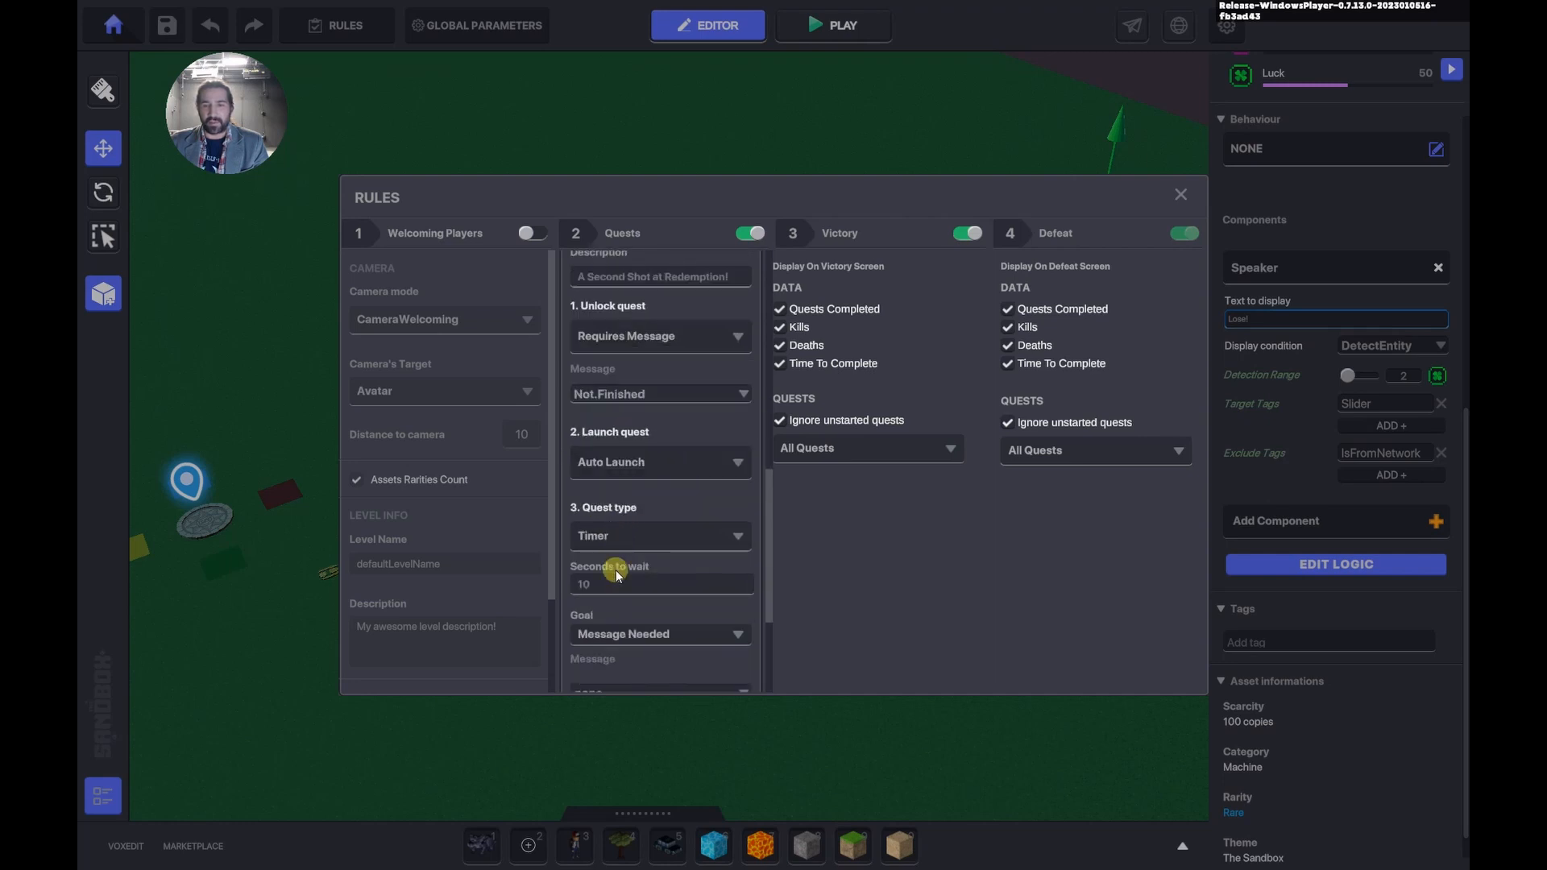
scroll(597, 594, down, 2)
click(603, 614)
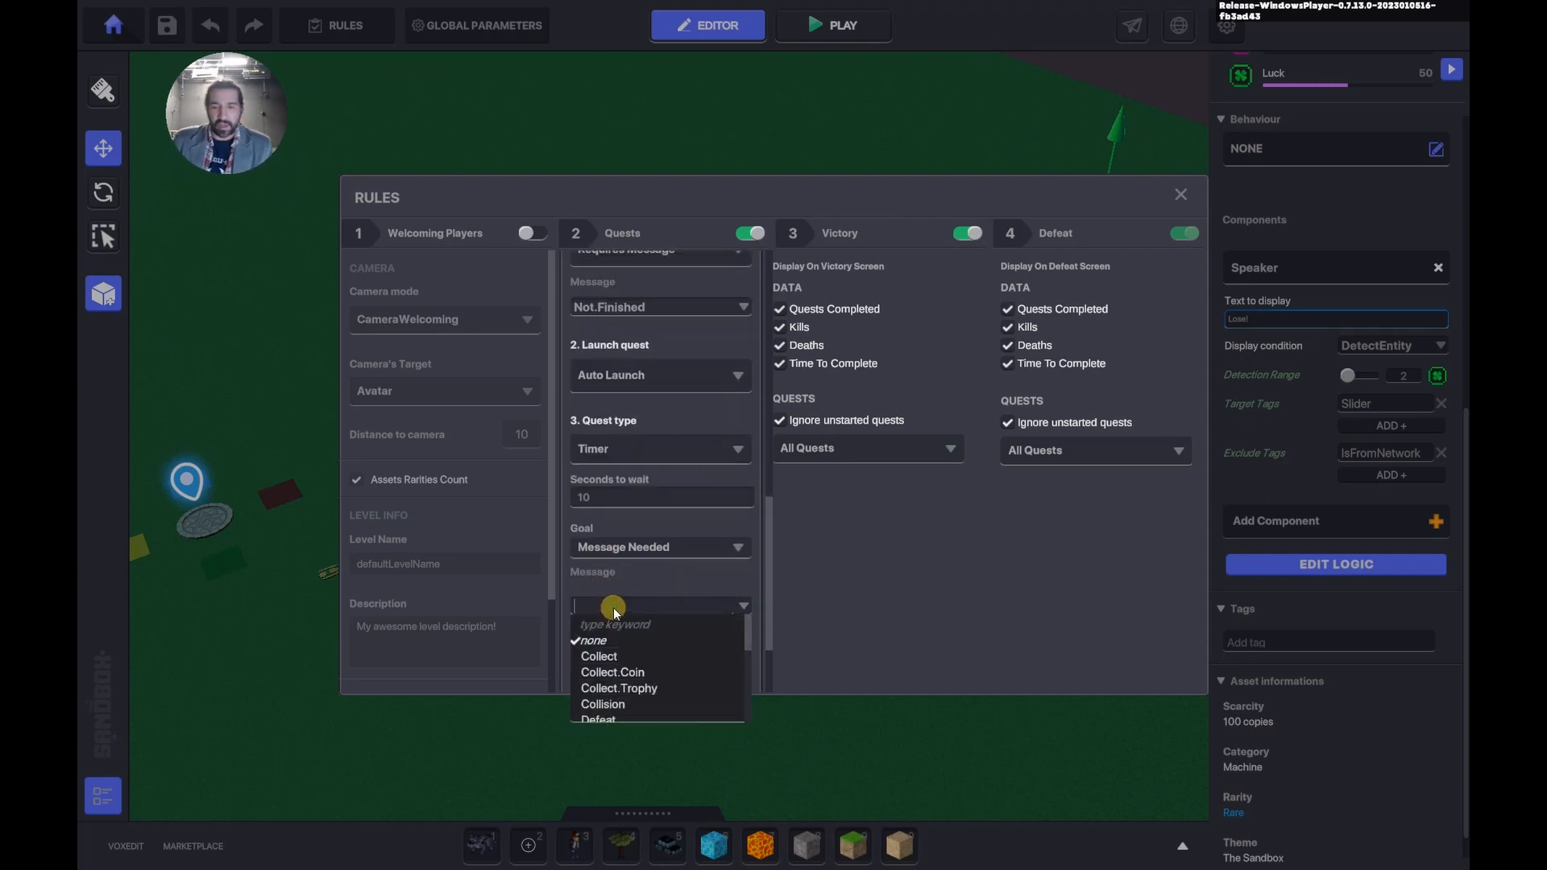
text(Finish.Line)
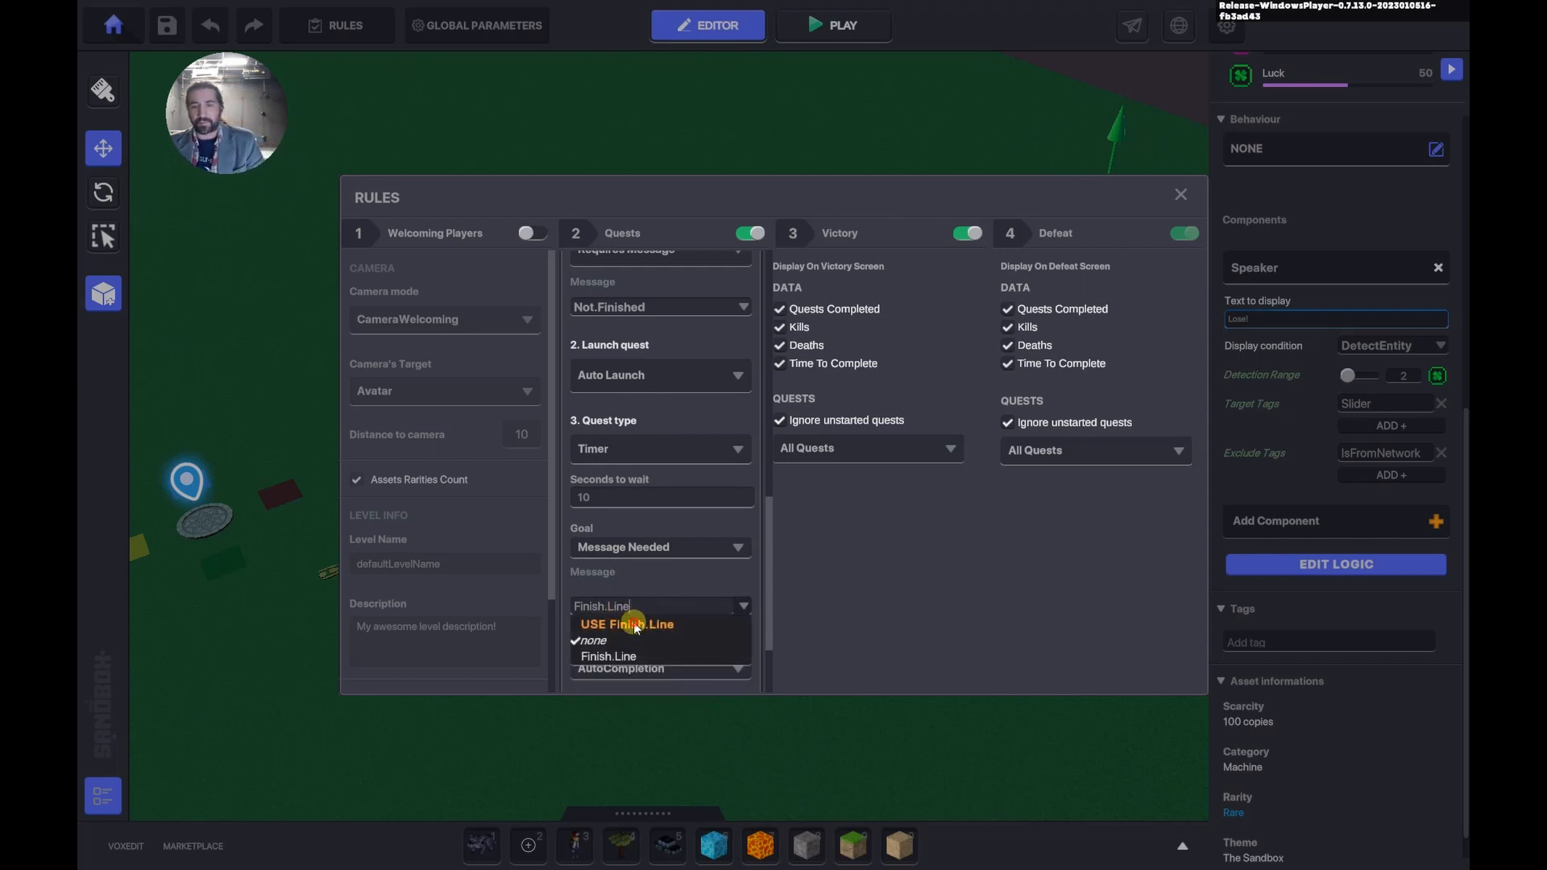
click(635, 625)
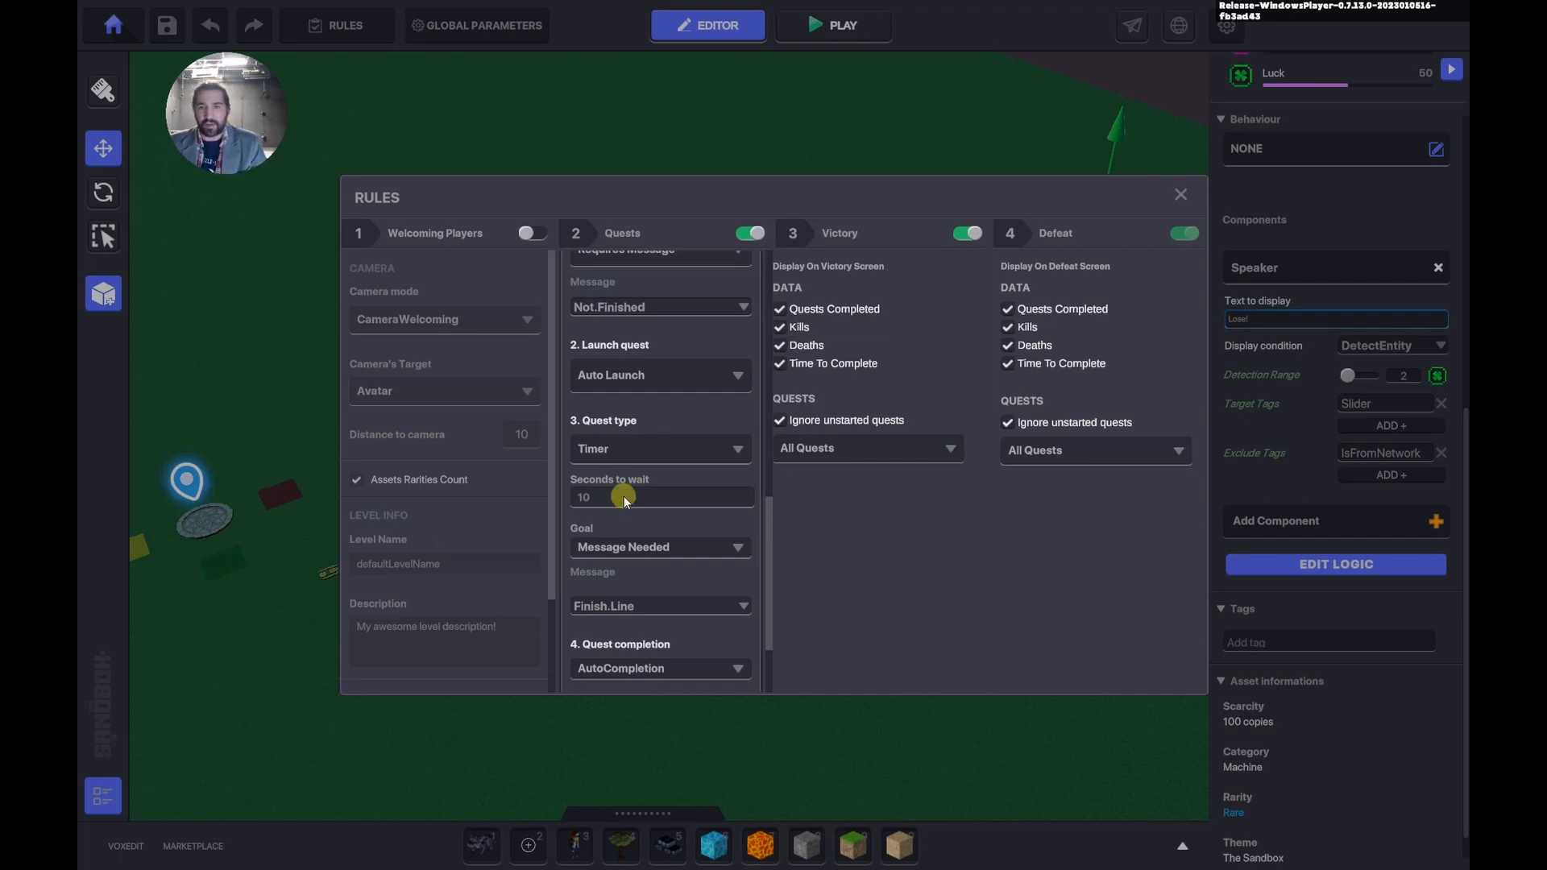
Review the first quest's completion action and PARKOUR #2's unlock settings, and open the launch options of PARKOUR #2.
scroll(624, 491, down, 3)
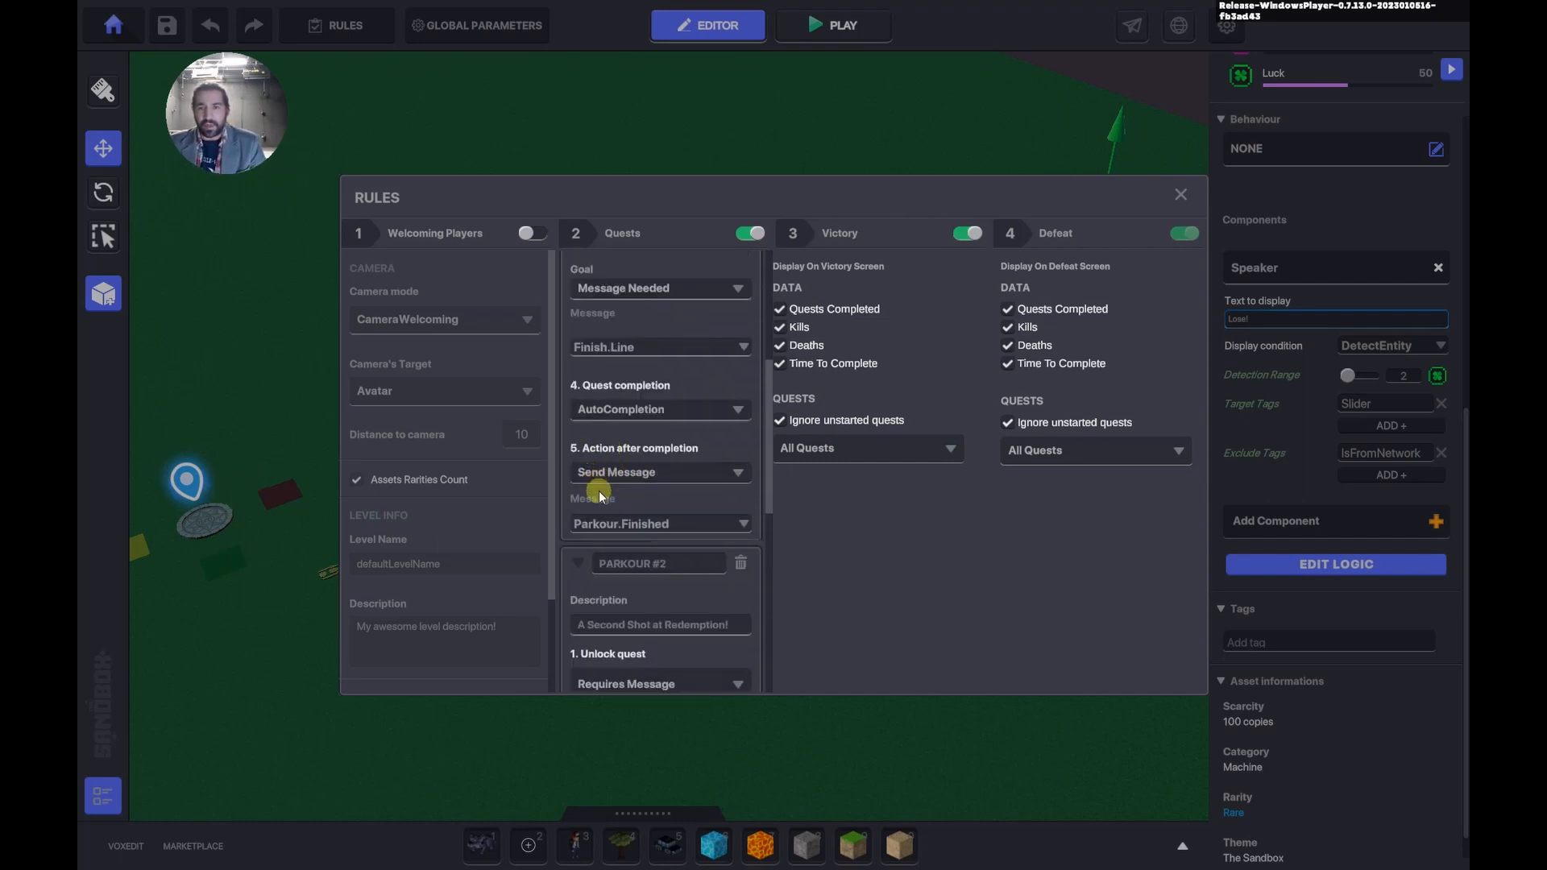
scroll(622, 567, down, 2)
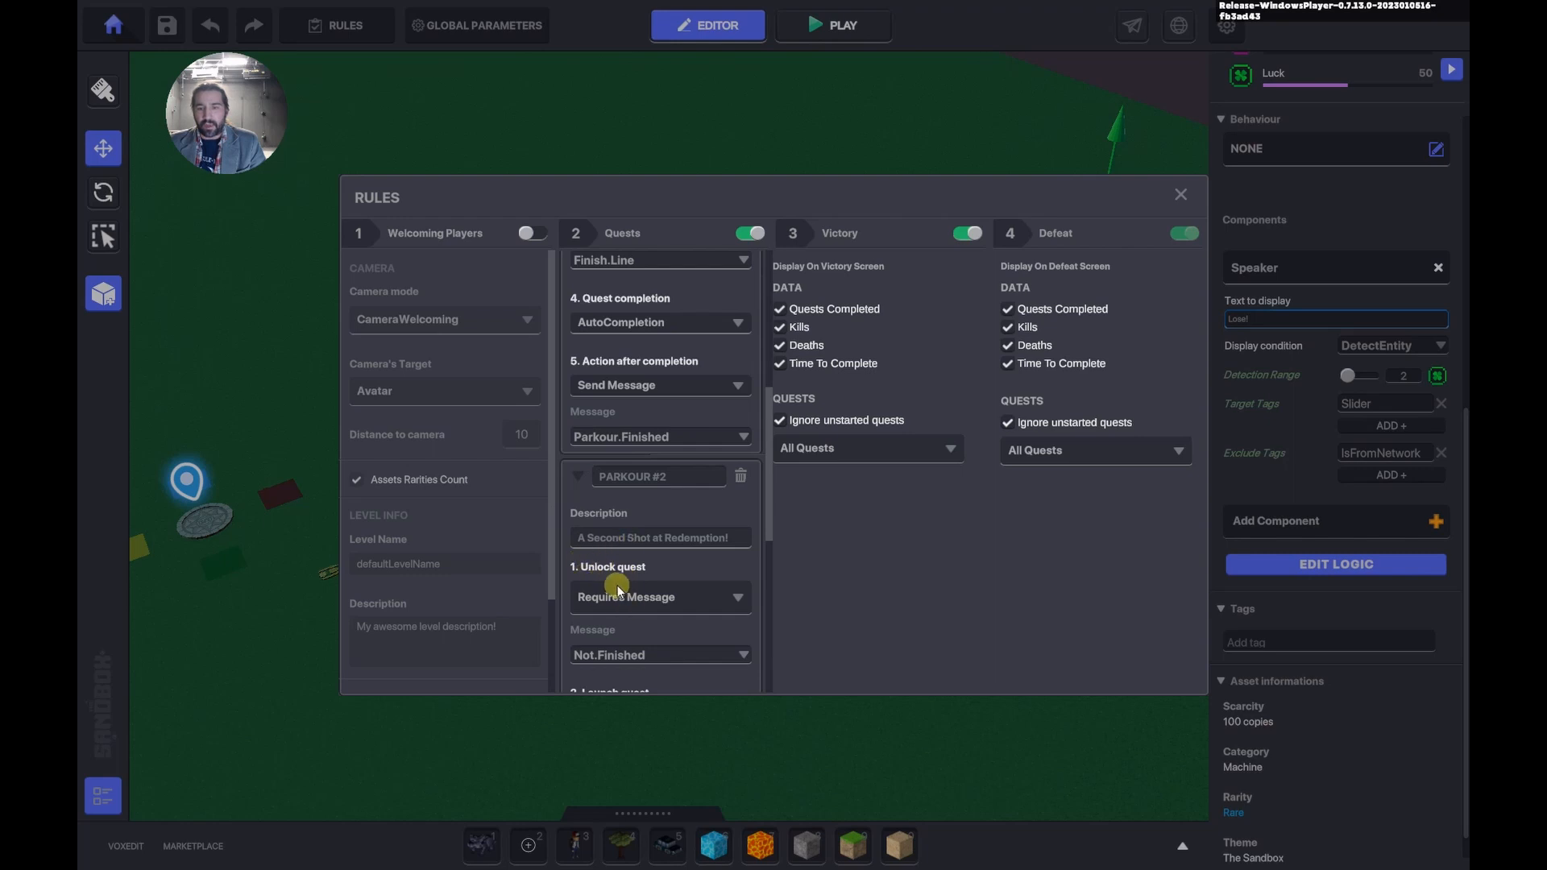
scroll(618, 591, down, 1)
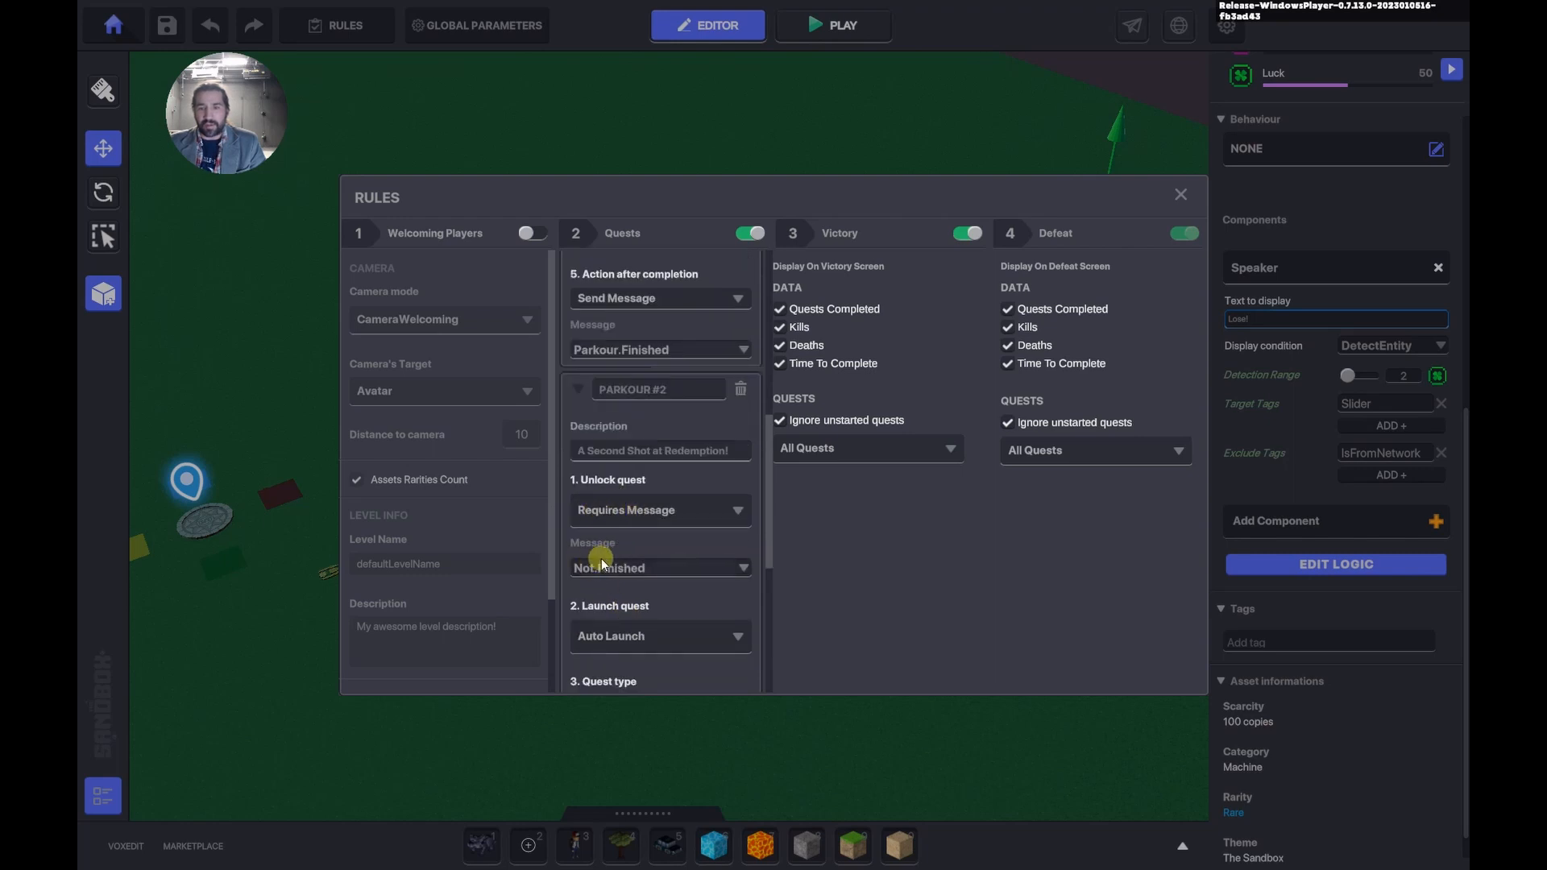
scroll(602, 562, down, 1)
click(626, 553)
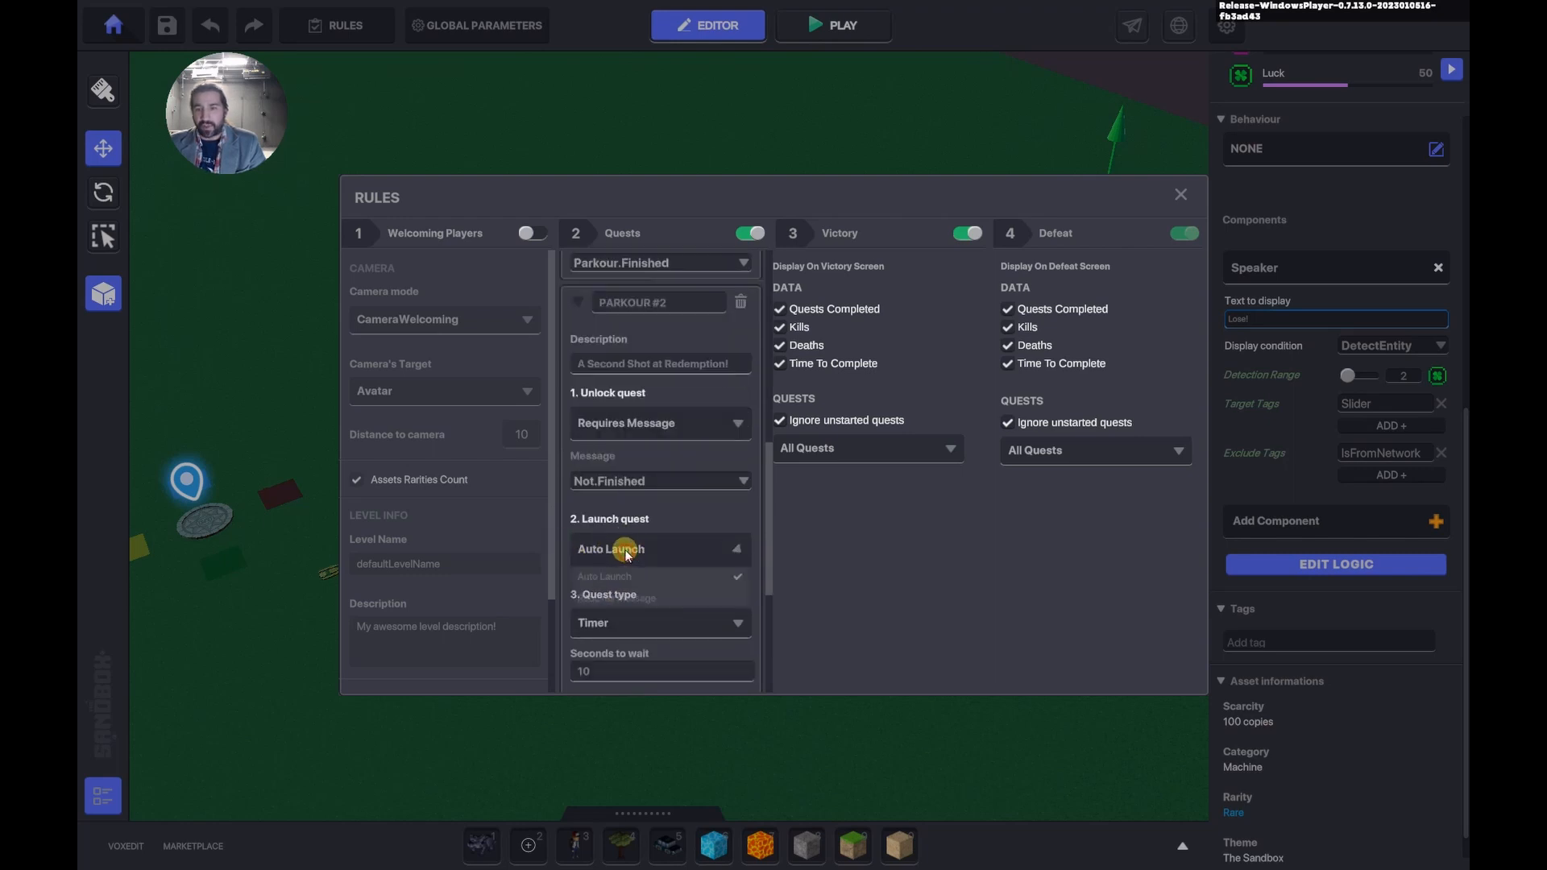
Make the Parkour #2 quest launch on a required message, adding the new message Back.At.Start.
click(616, 597)
click(618, 606)
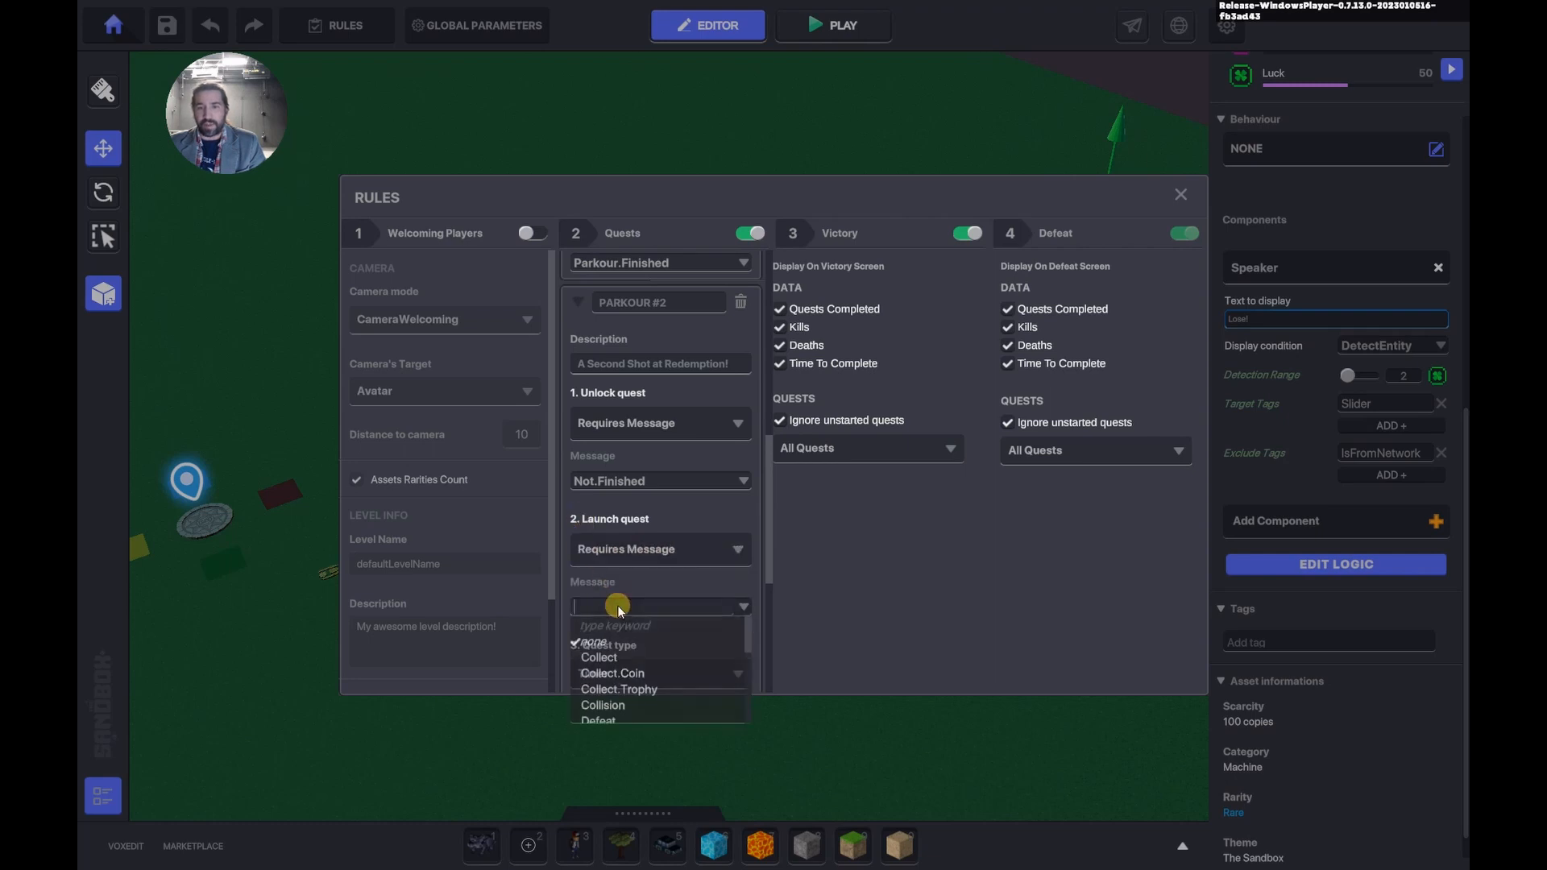
text(Back)
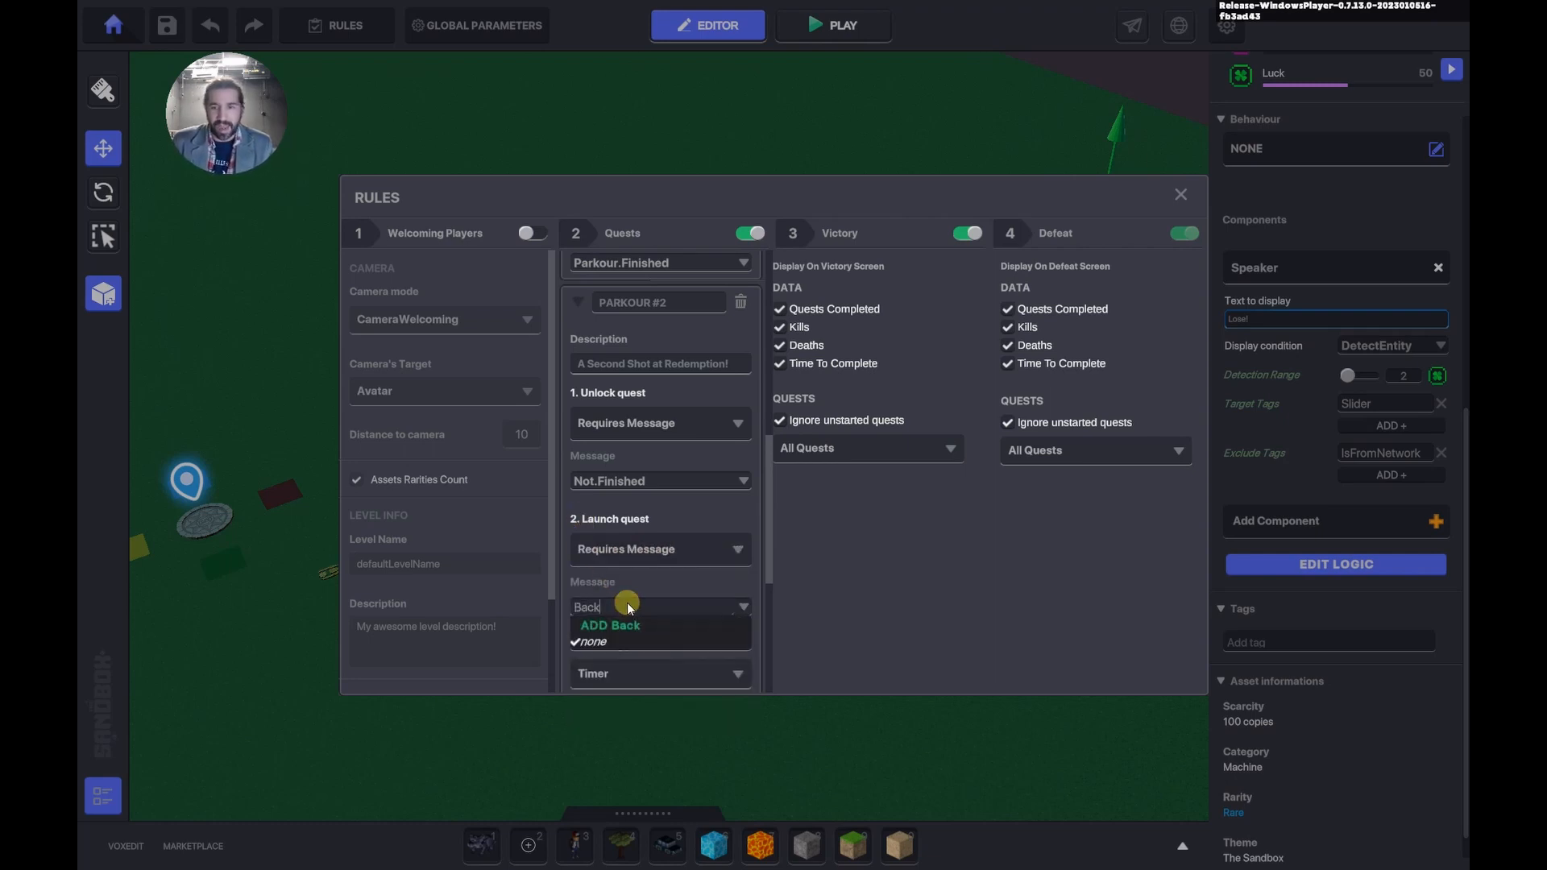
text(.At.Start)
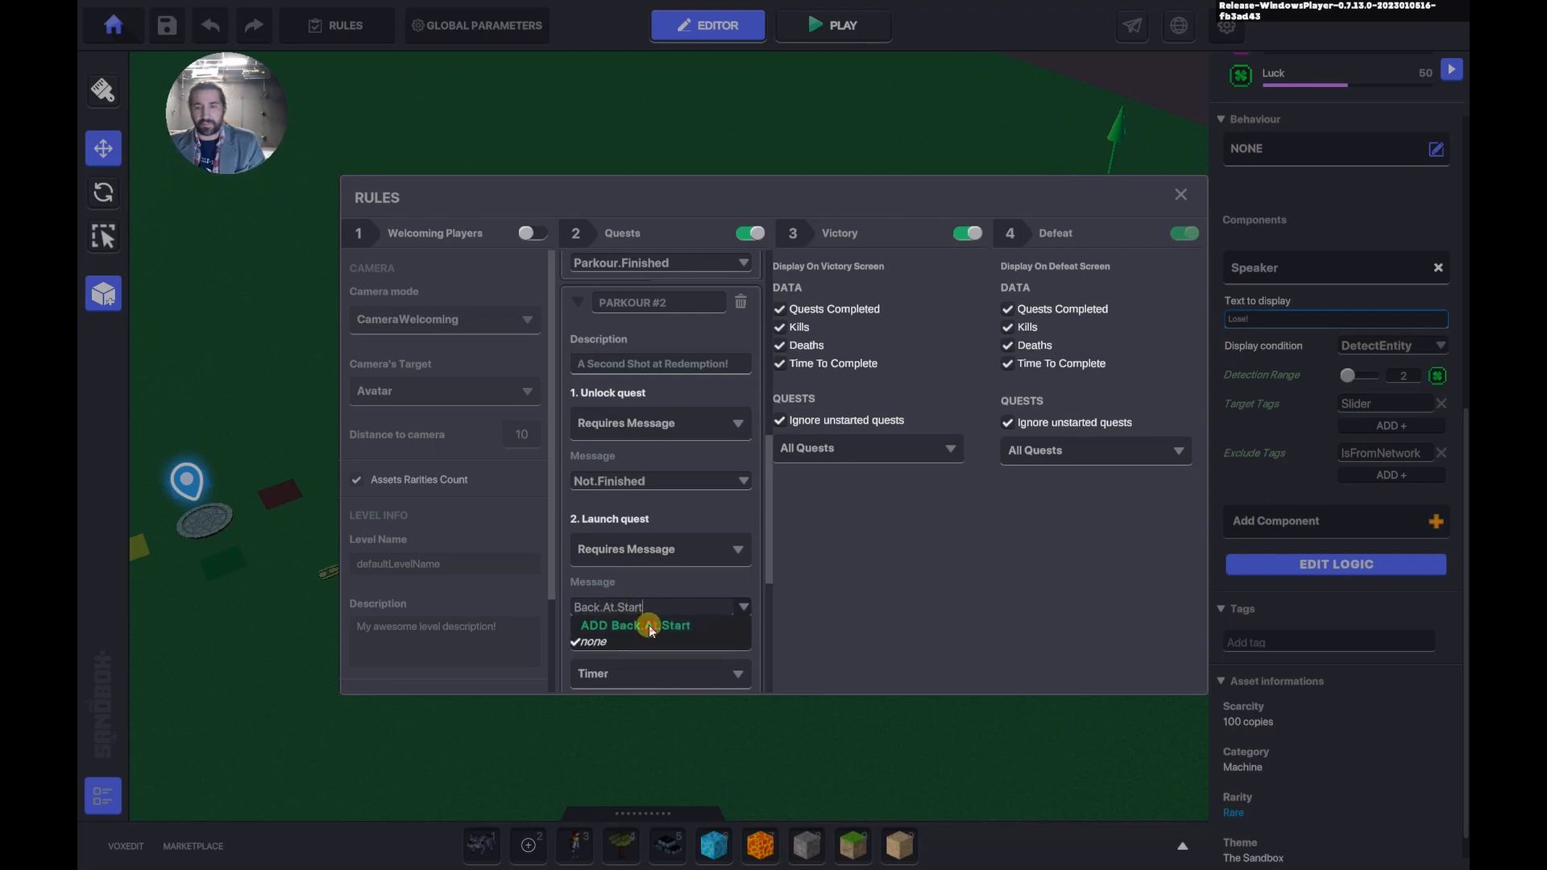
click(646, 625)
Keep Parkour #2 on AutoCompletion, make it send the new message Second.Time.The.Charm after completion, and close the rules.
scroll(621, 605, down, 5)
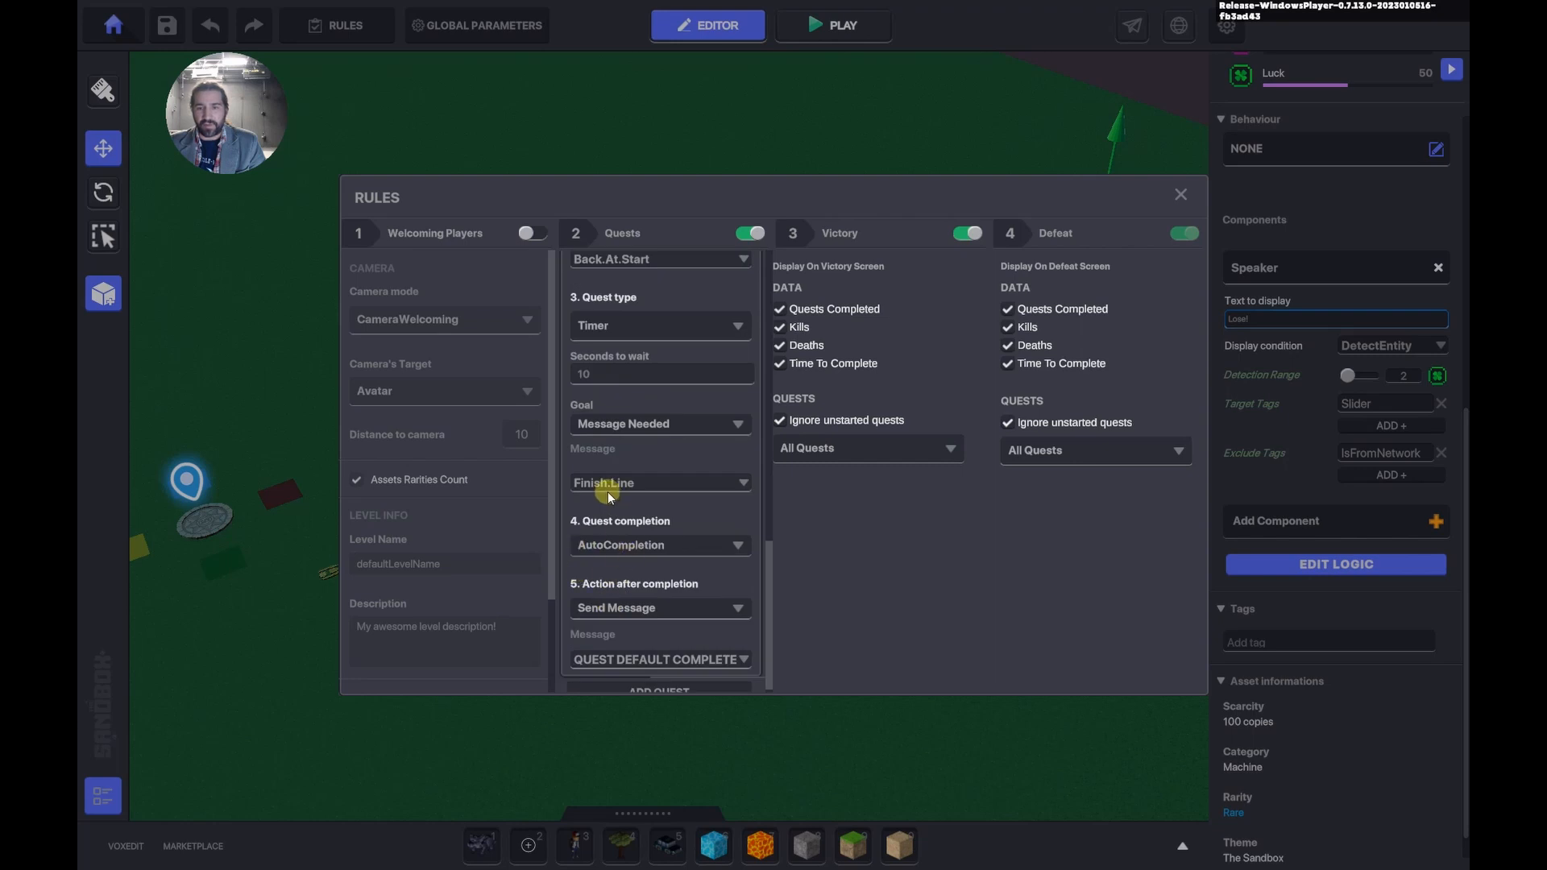
click(601, 547)
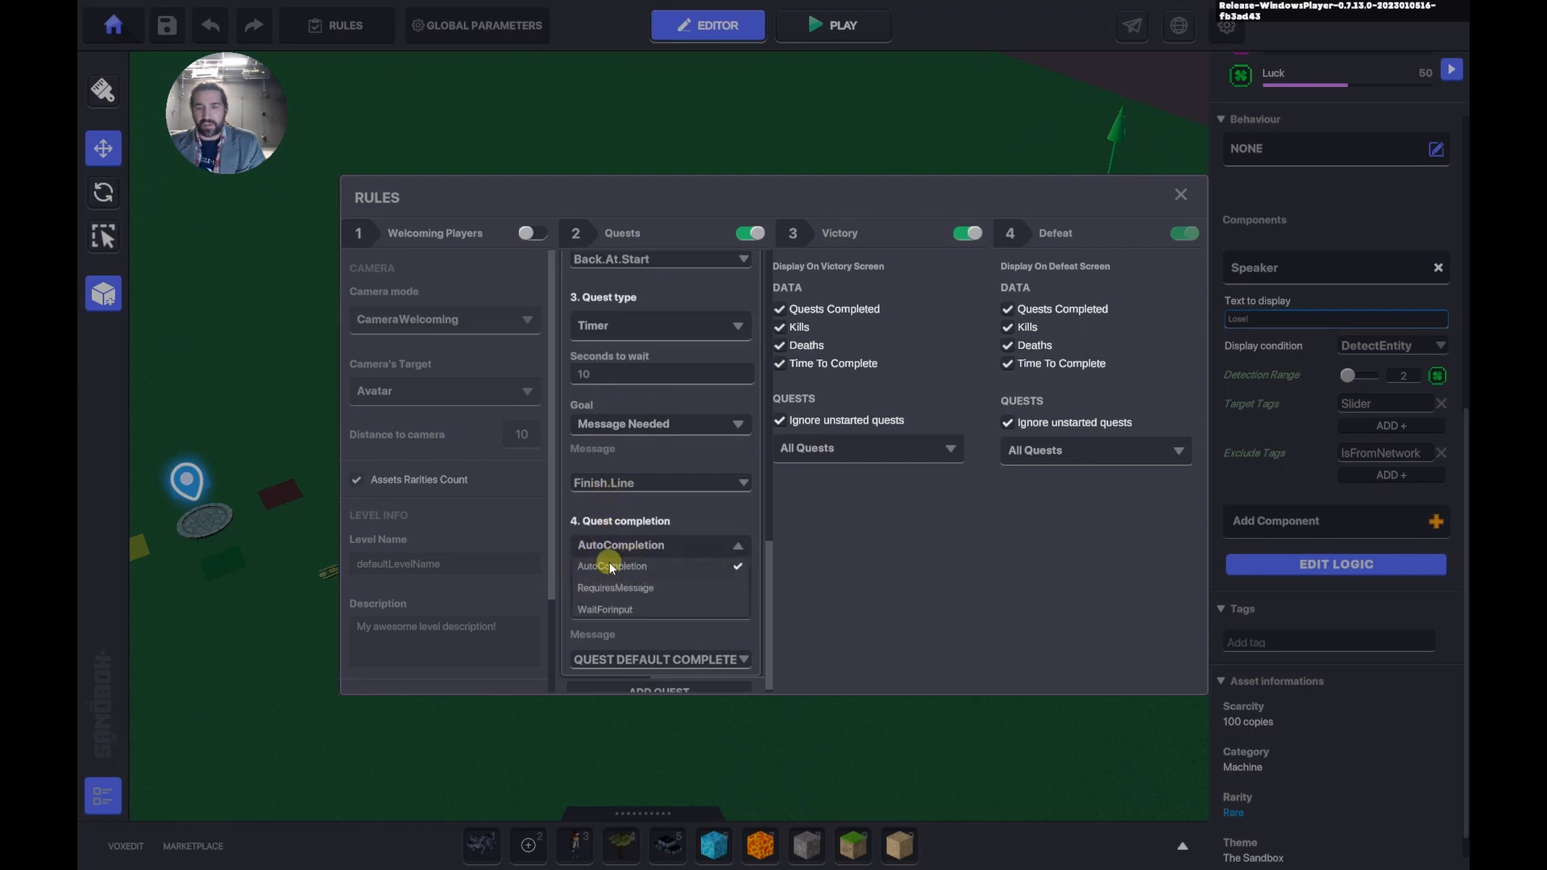
click(610, 567)
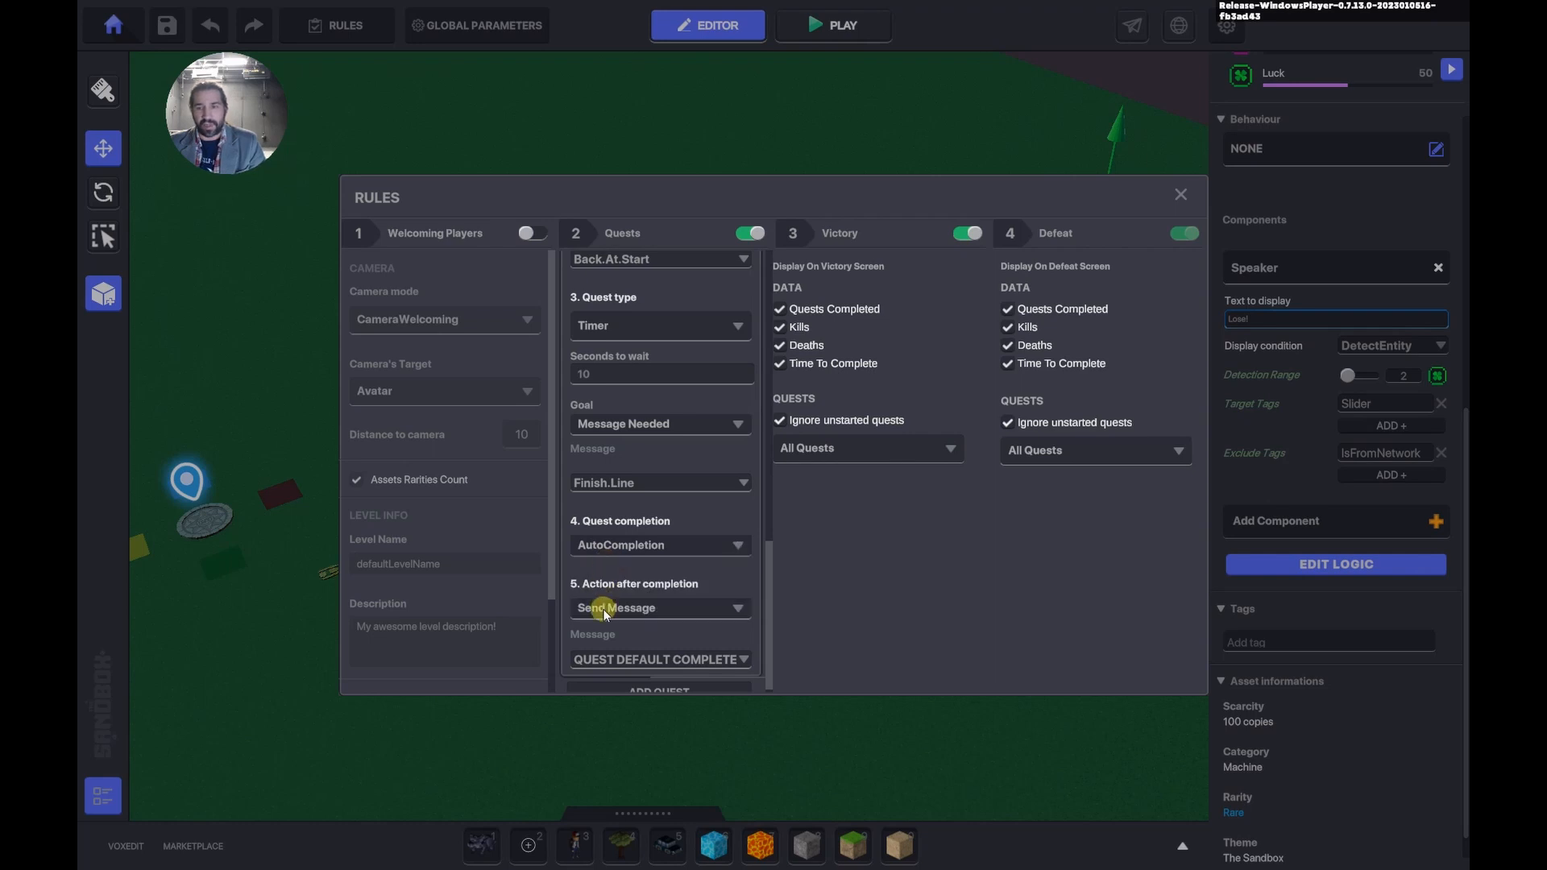
click(615, 662)
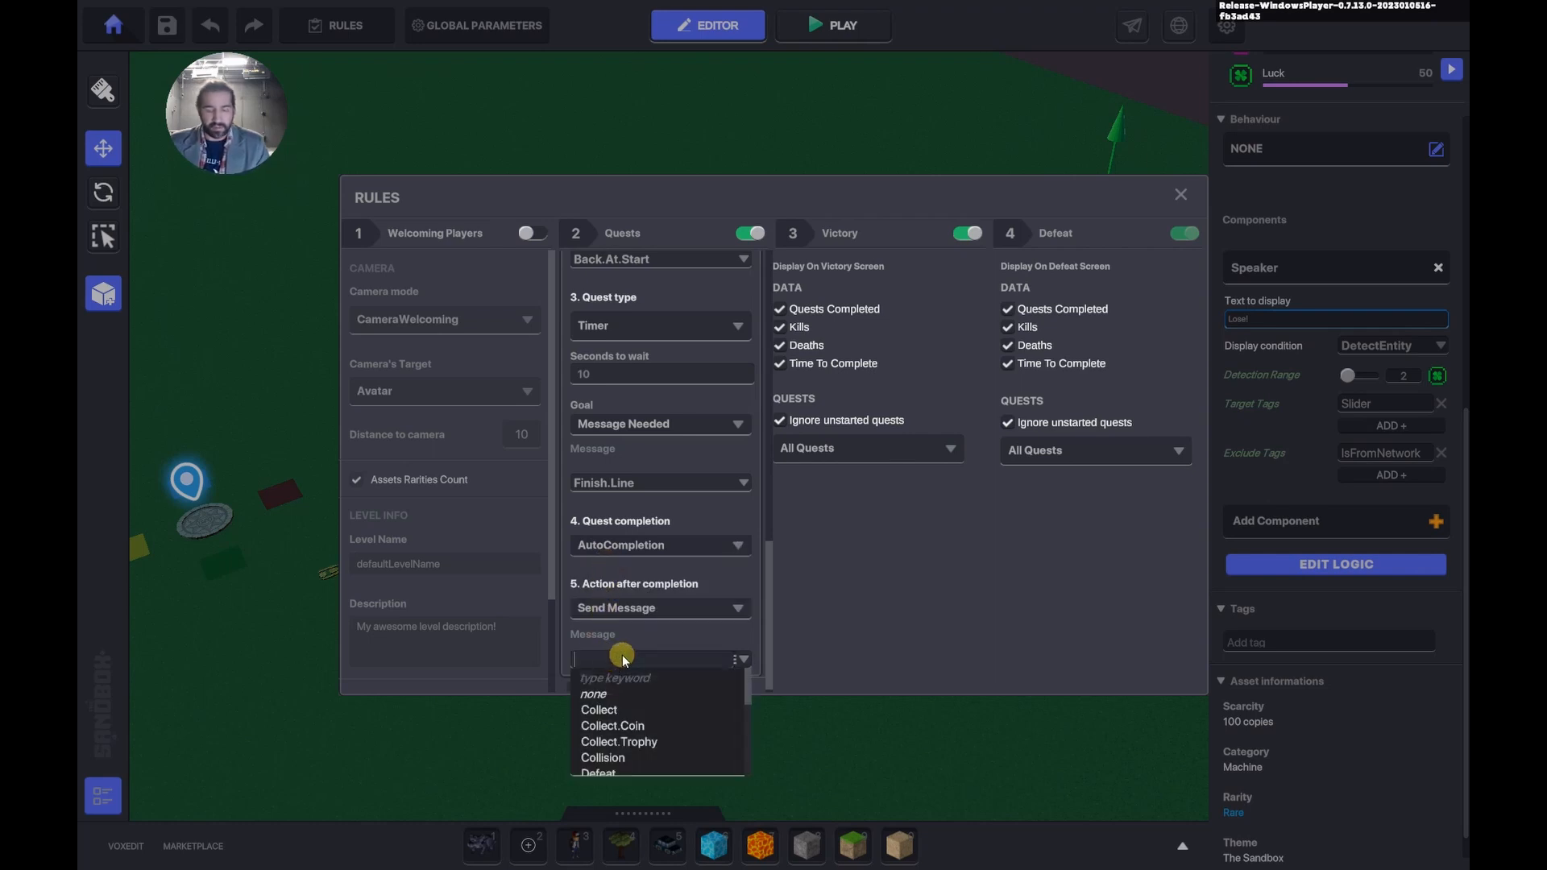
text(Second.Ti)
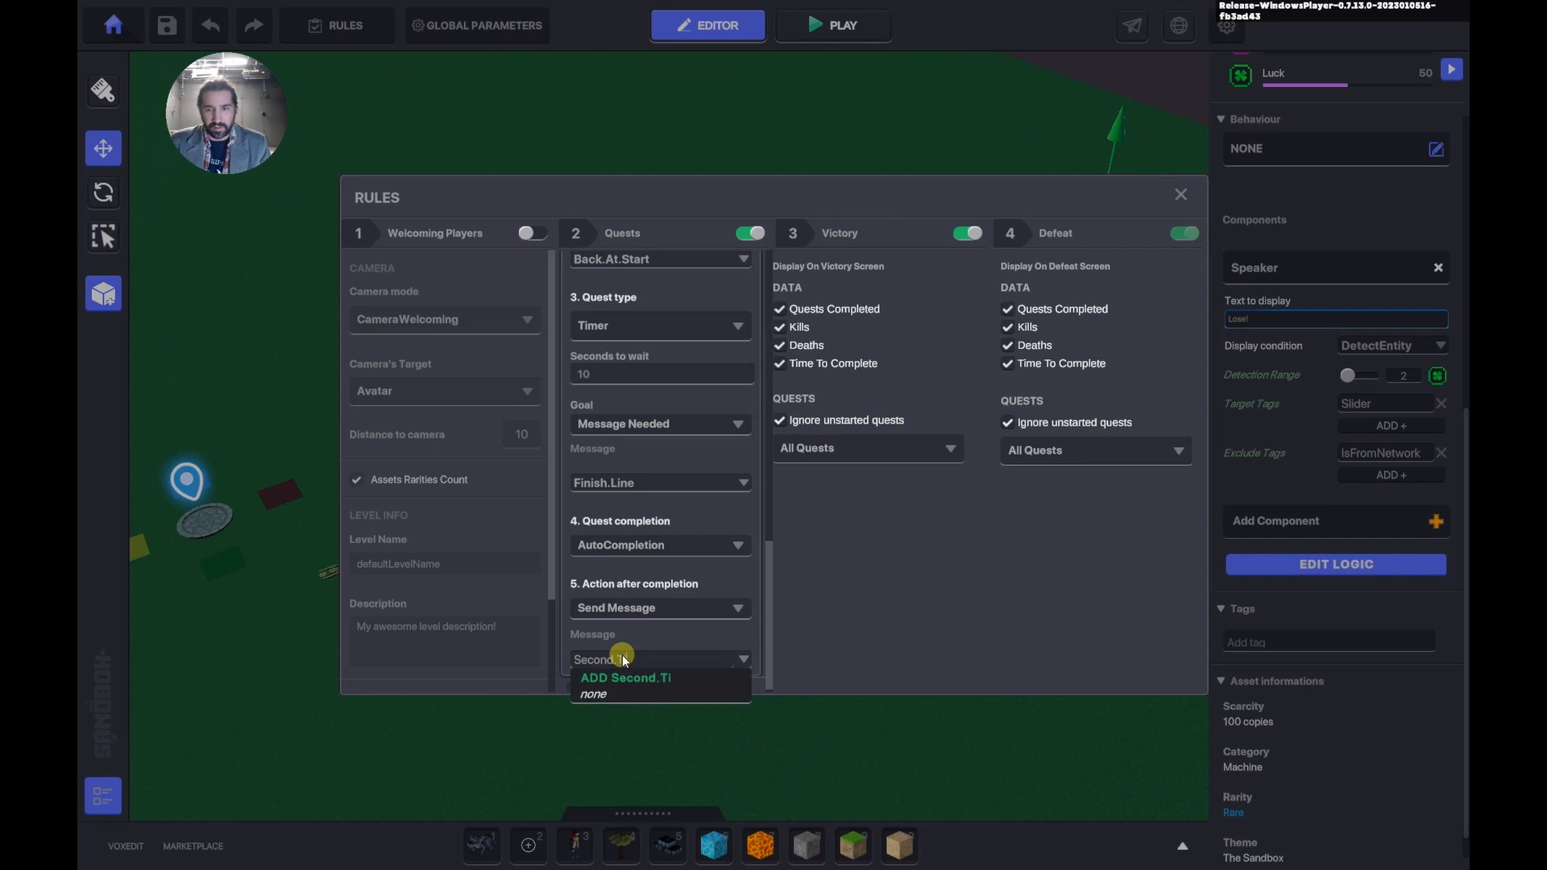
text(me.T)
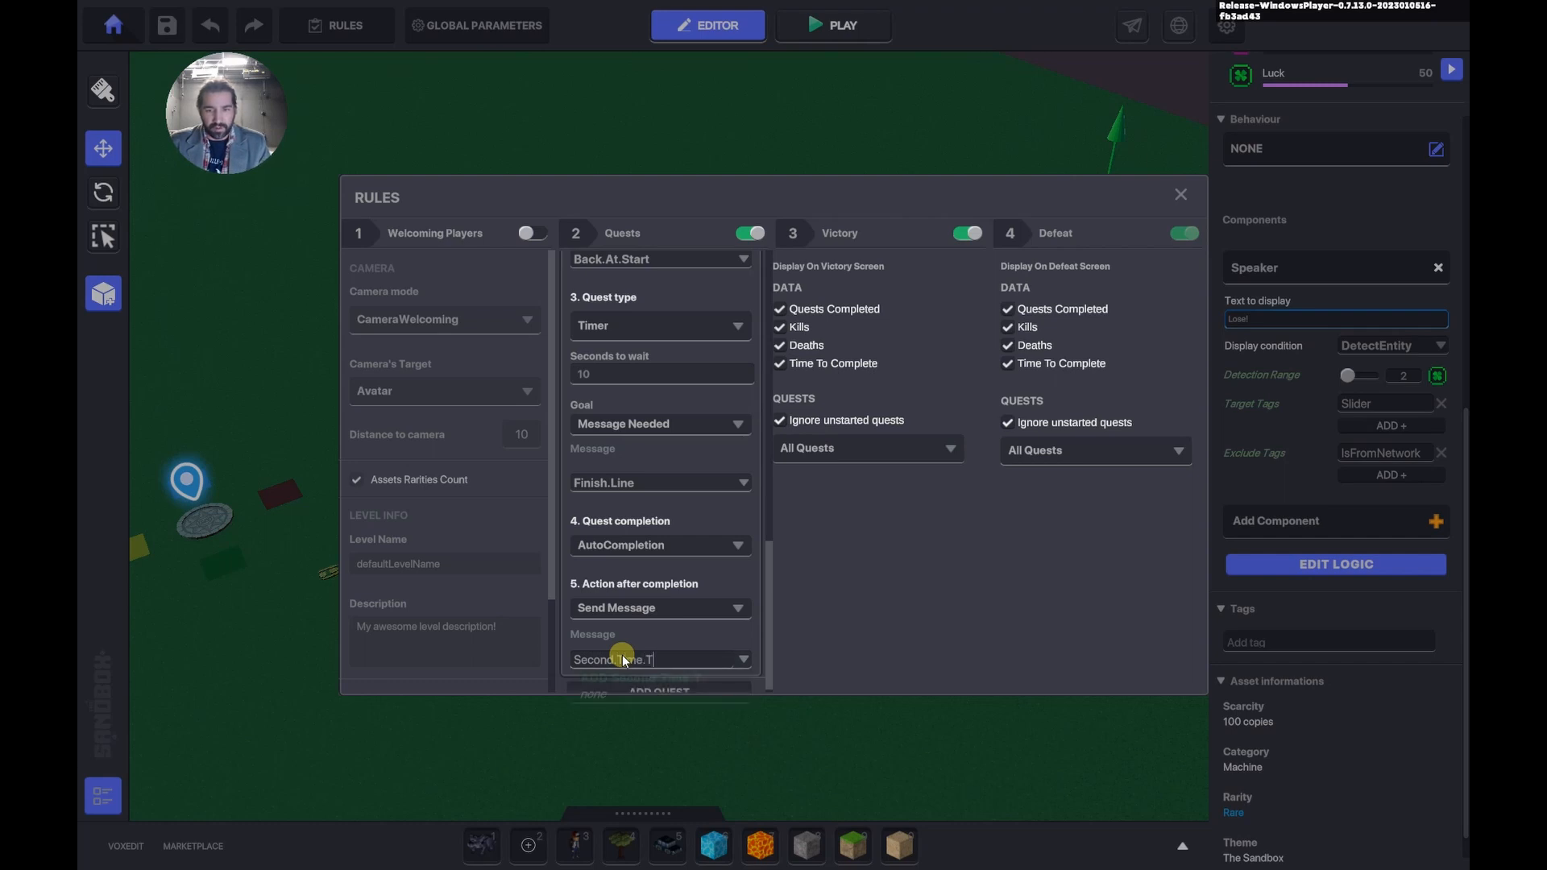
text(he.Charm)
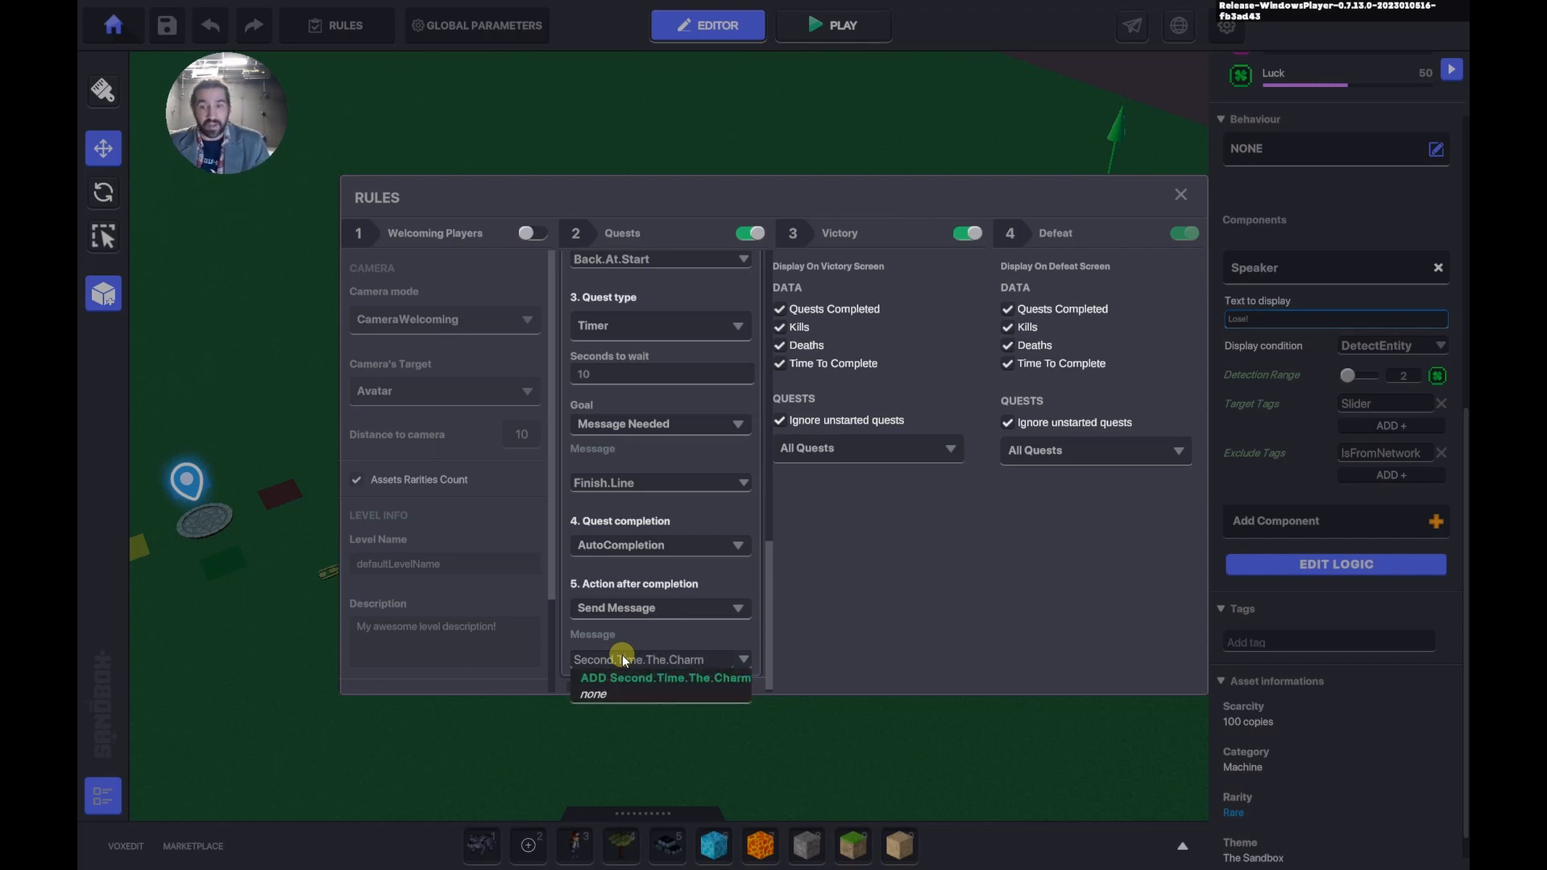
click(673, 680)
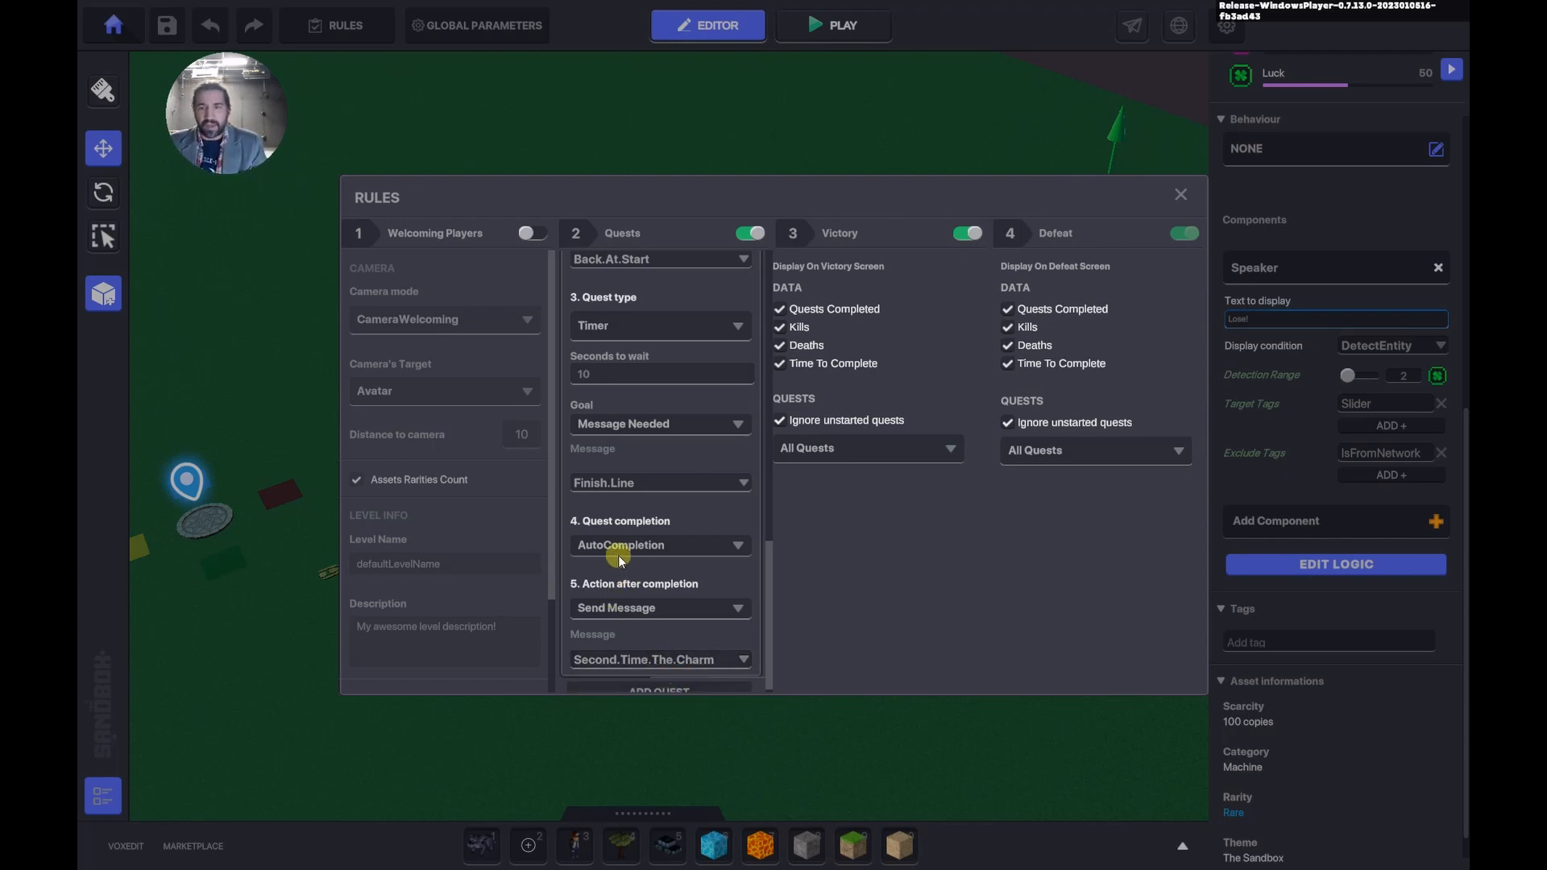
scroll(619, 550, up, 2)
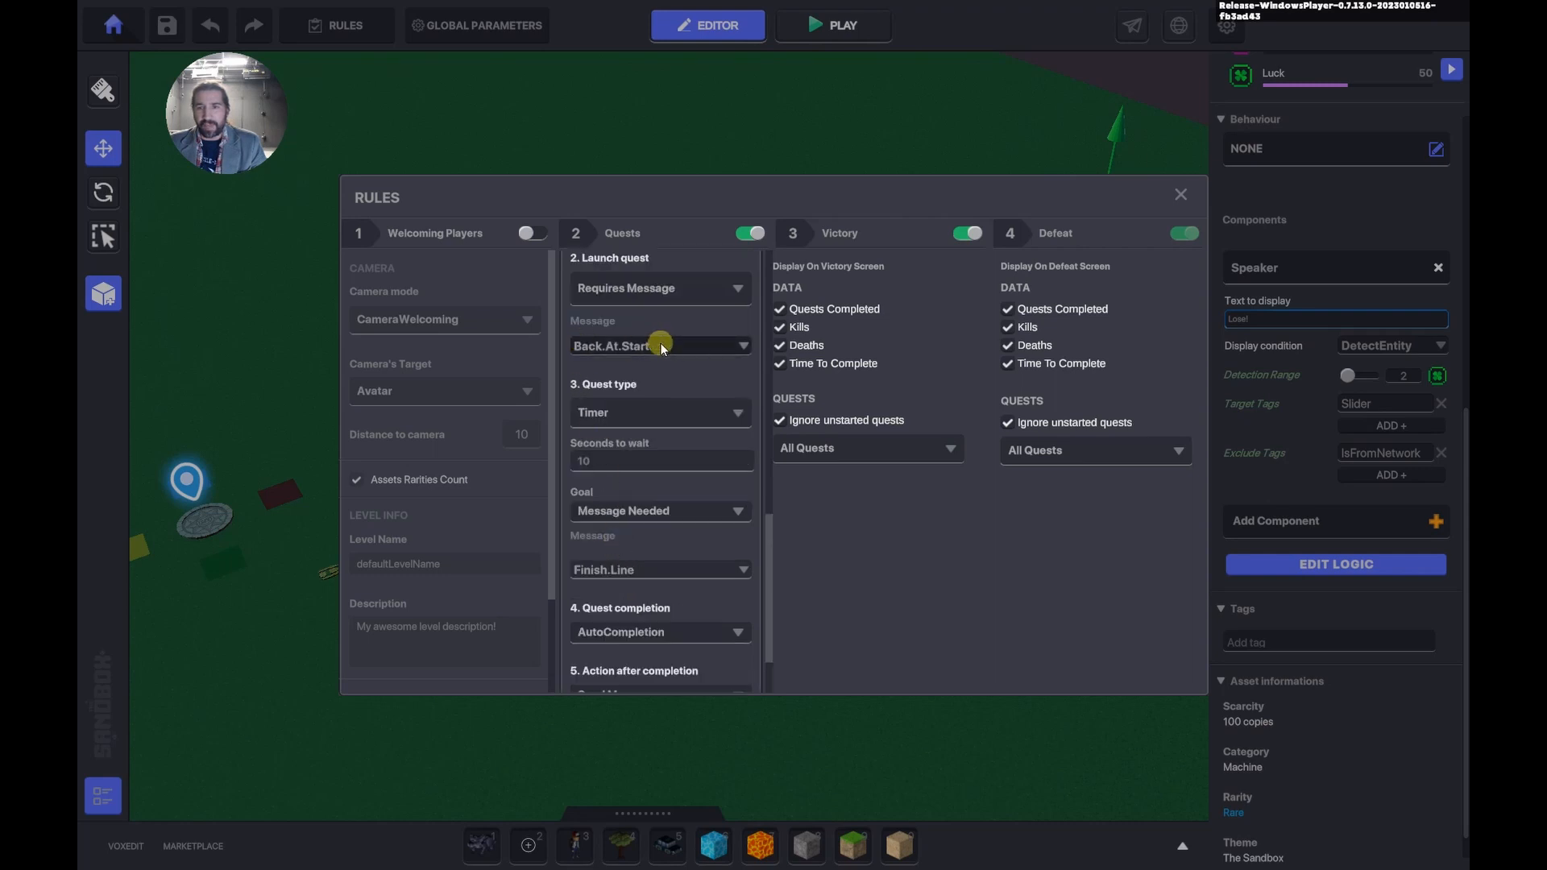
click(1181, 193)
Move the avatar's portal out from between the coloured tiles to about X 48, Z 42.5.
key(a)
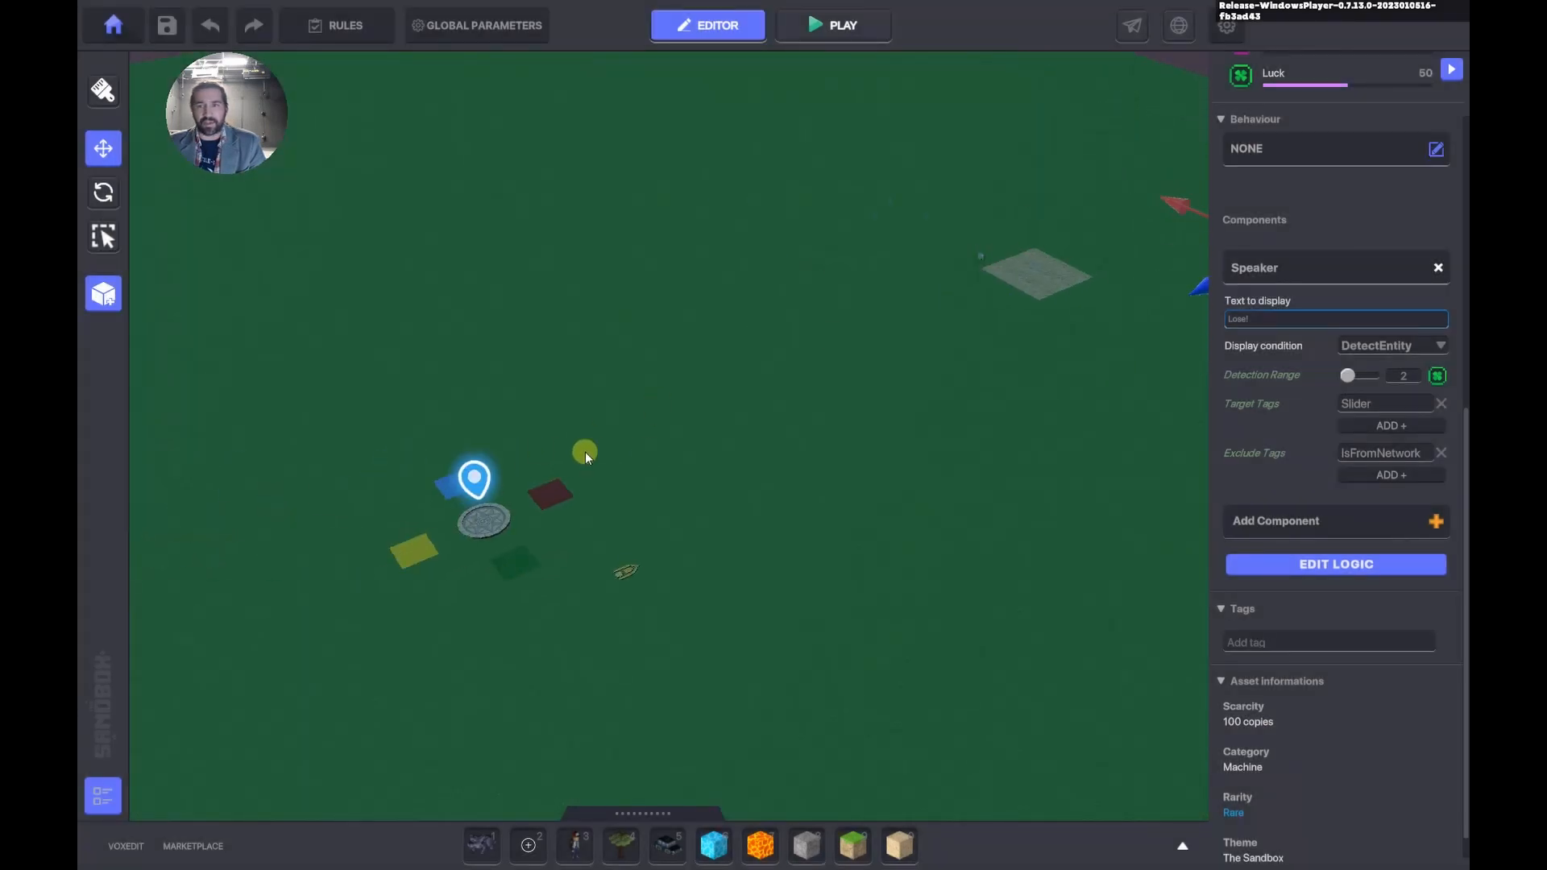
key(s)
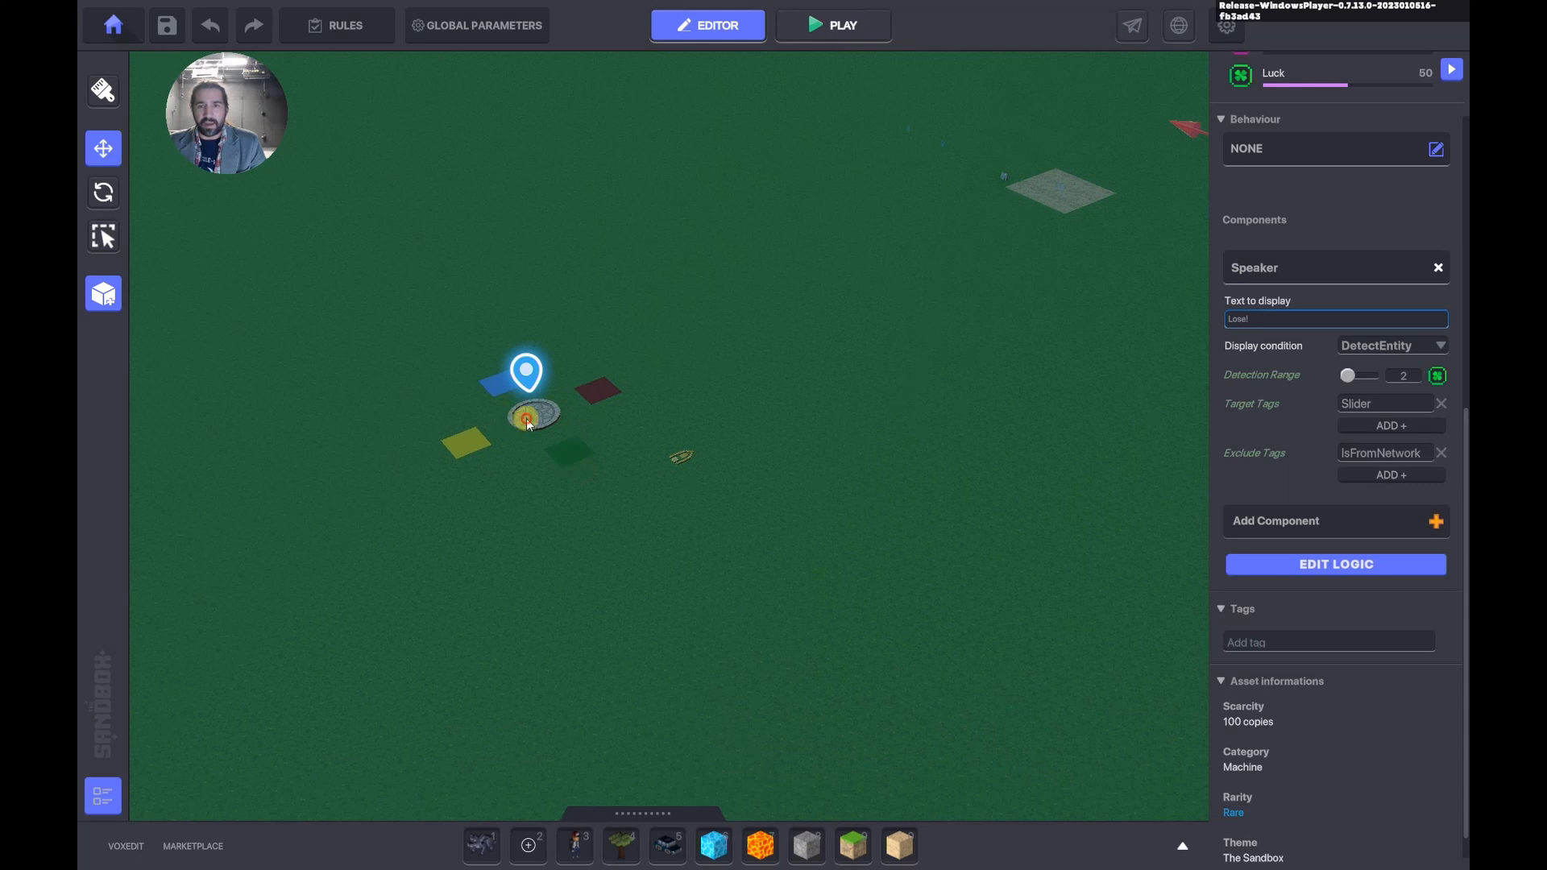
click(530, 425)
drag(370, 462, 268, 505)
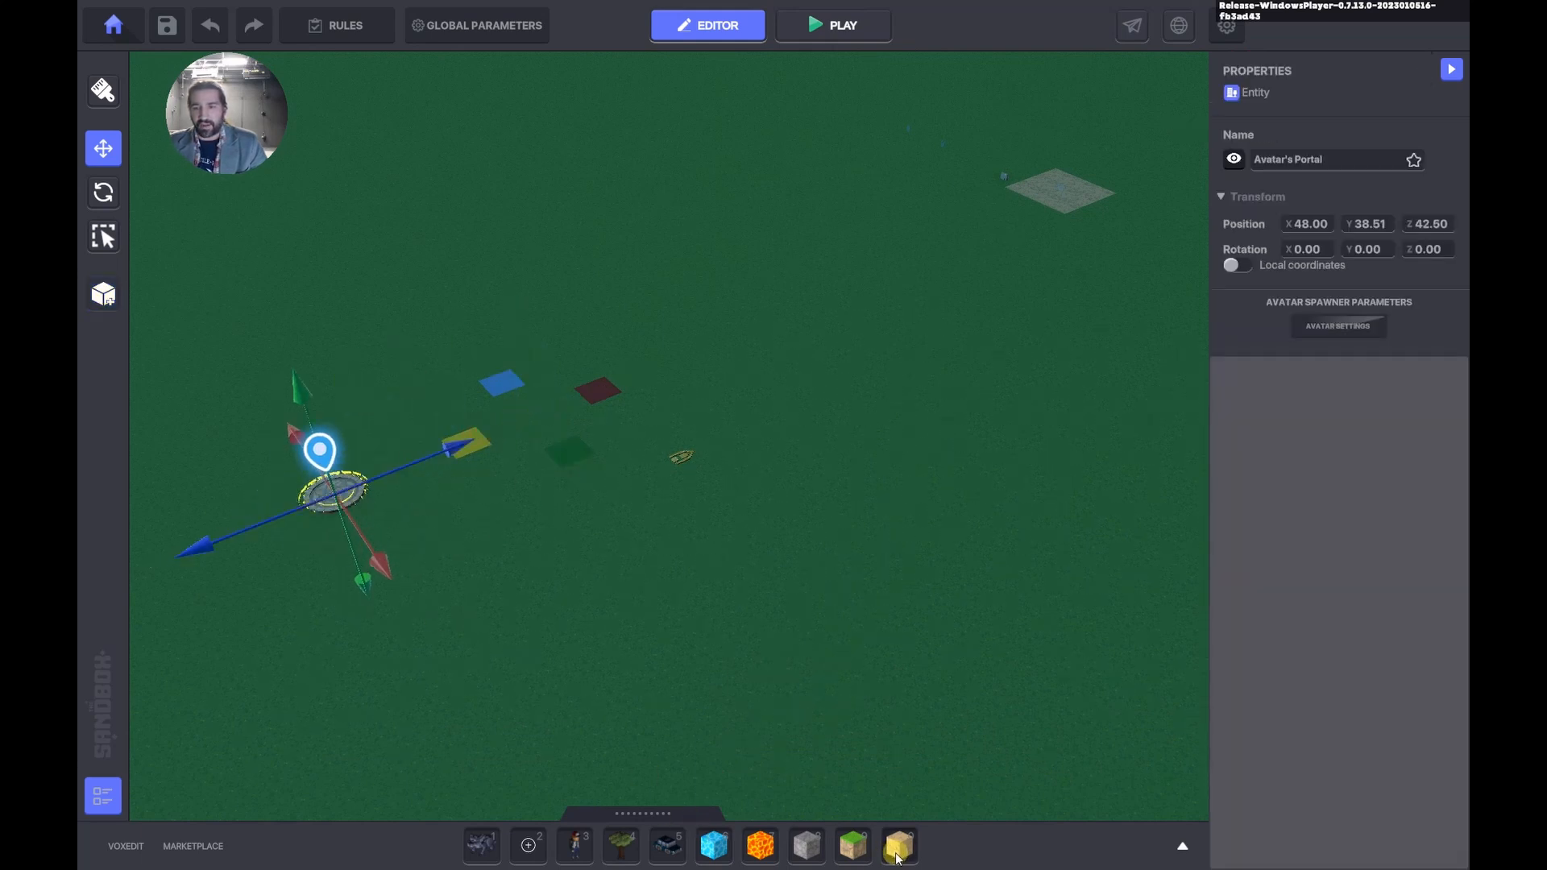
Paint a square Stone_Grey pad into the ground between the four coloured tiles.
click(807, 845)
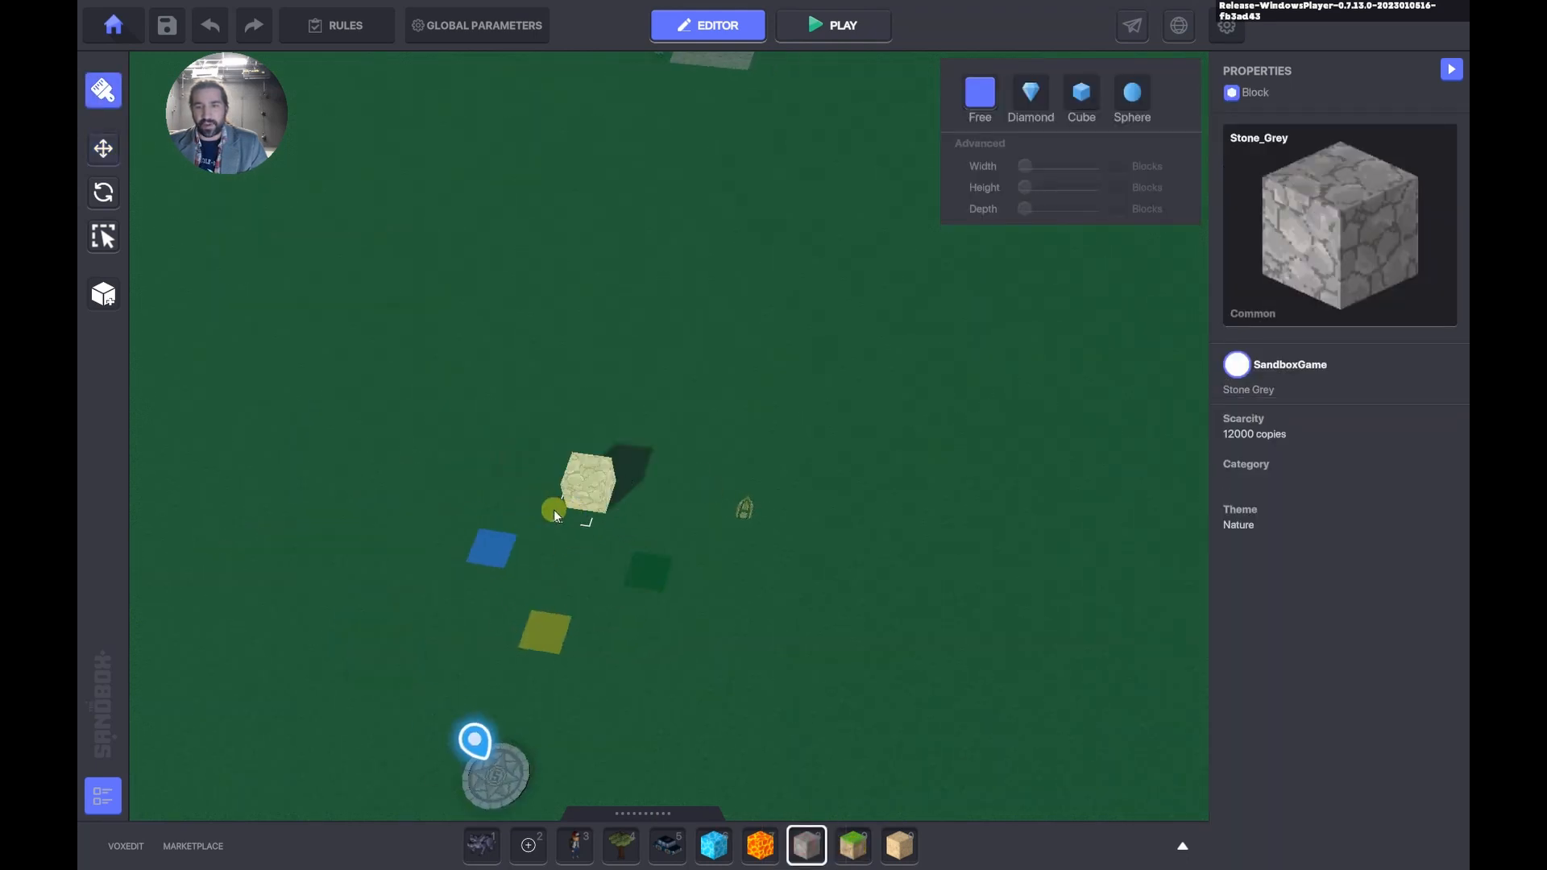
drag(573, 564, 606, 596)
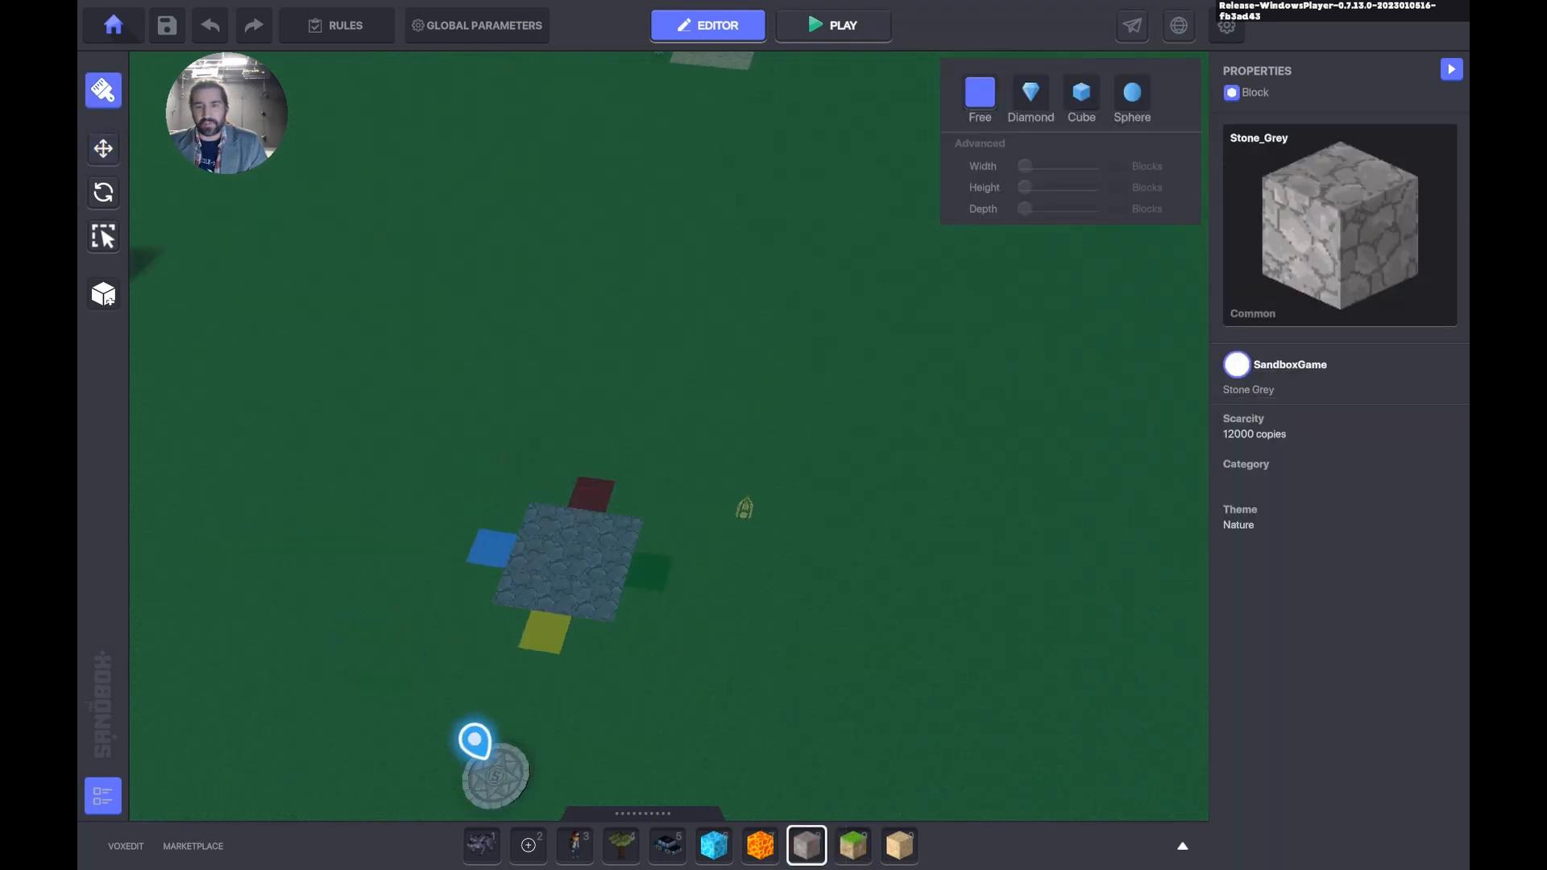
click(98, 164)
Place the "Win!" speaker component from the near sand pad at the centre of the grey stone pad.
click(559, 592)
click(648, 812)
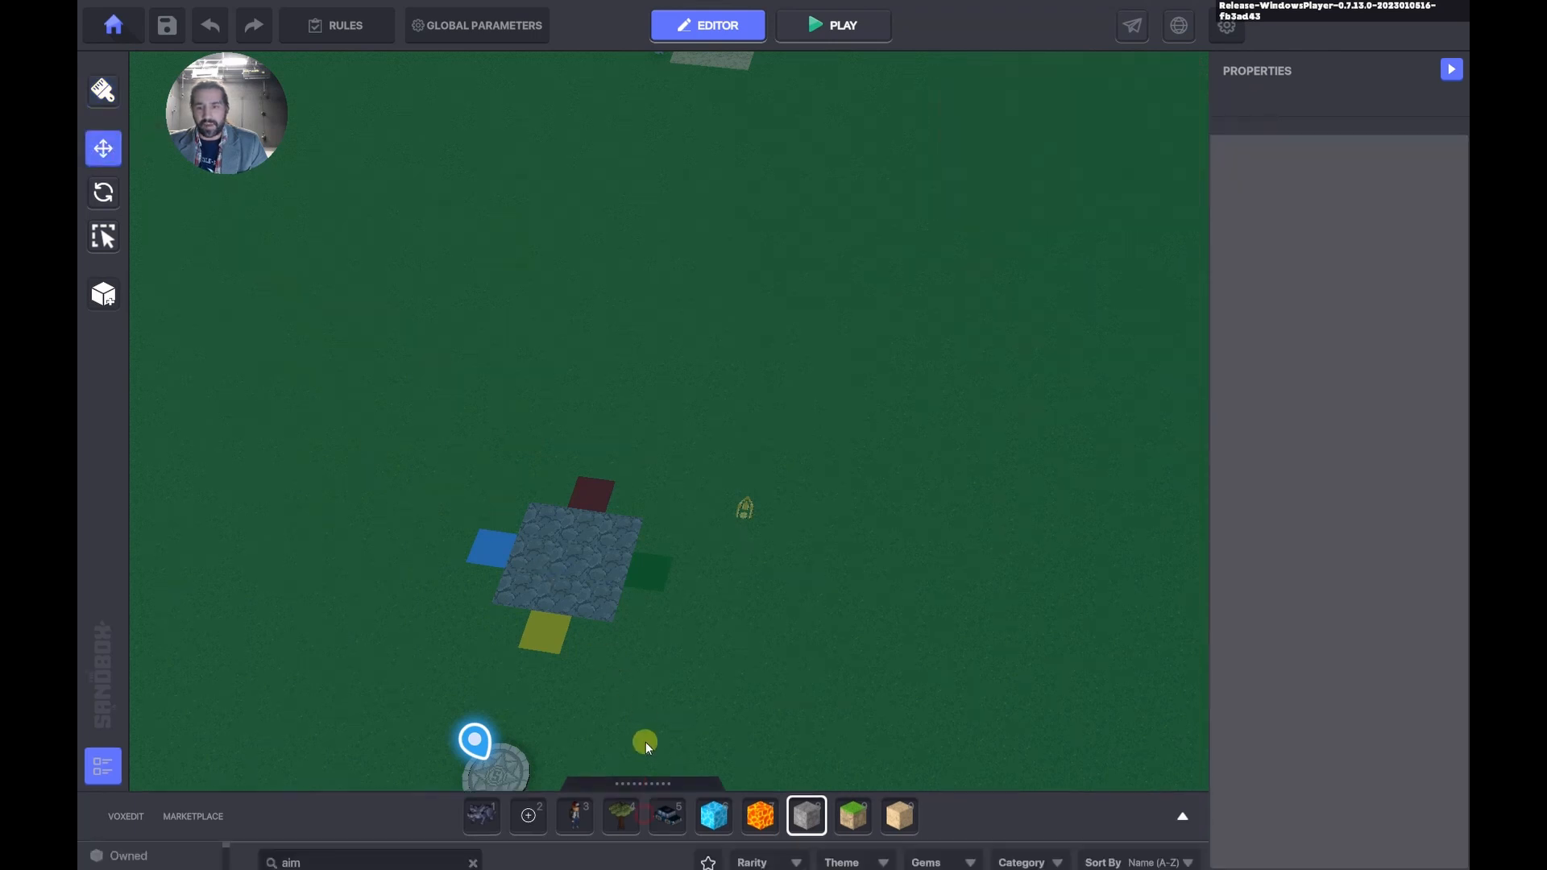
key(w)
click(699, 137)
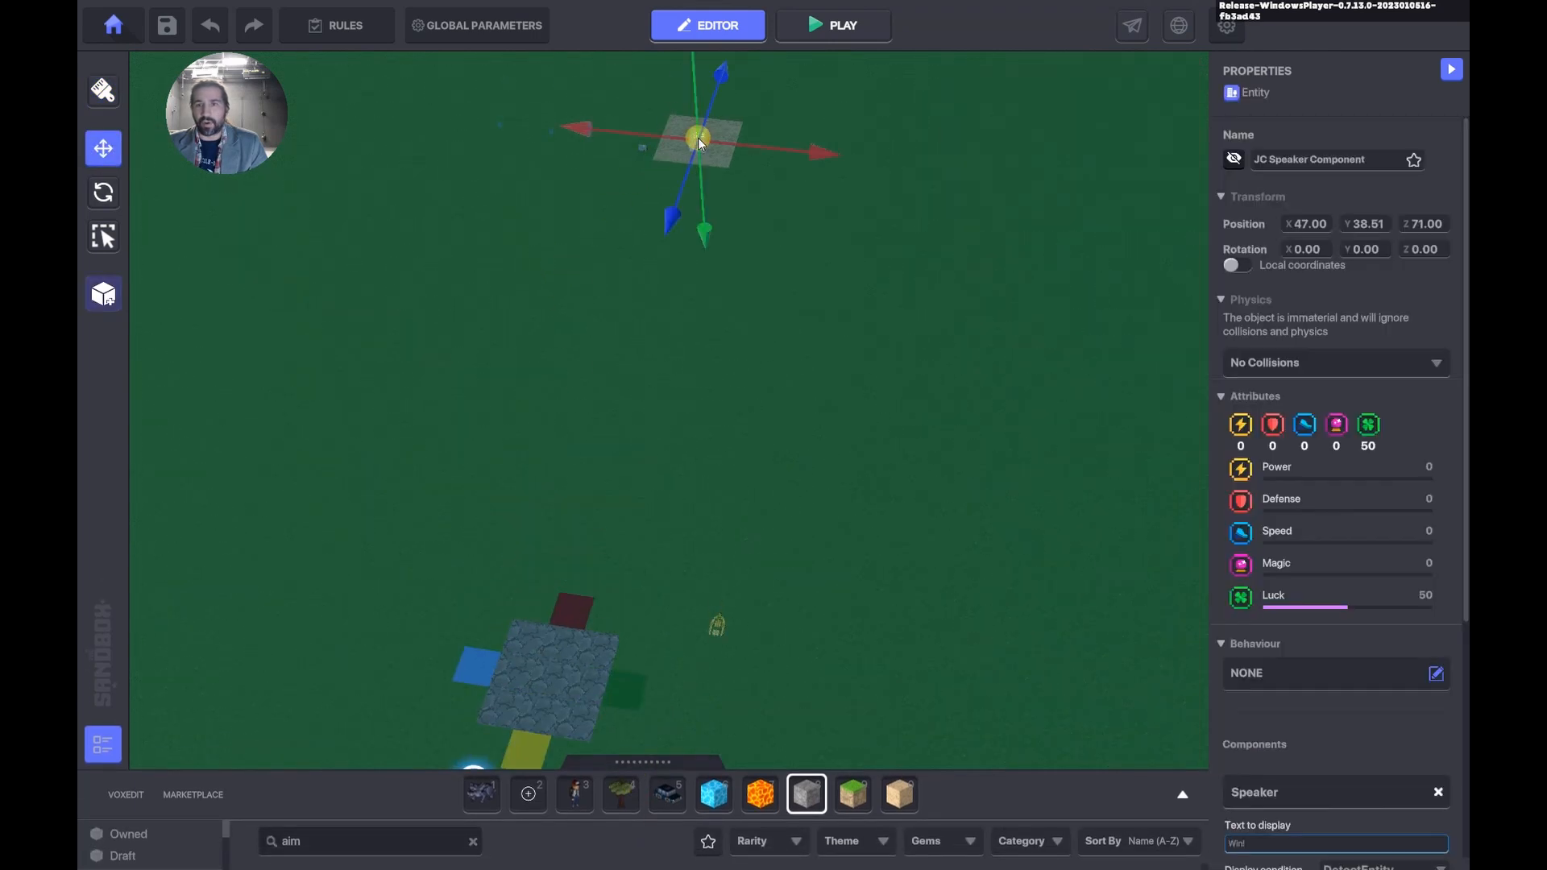
drag(698, 139, 587, 694)
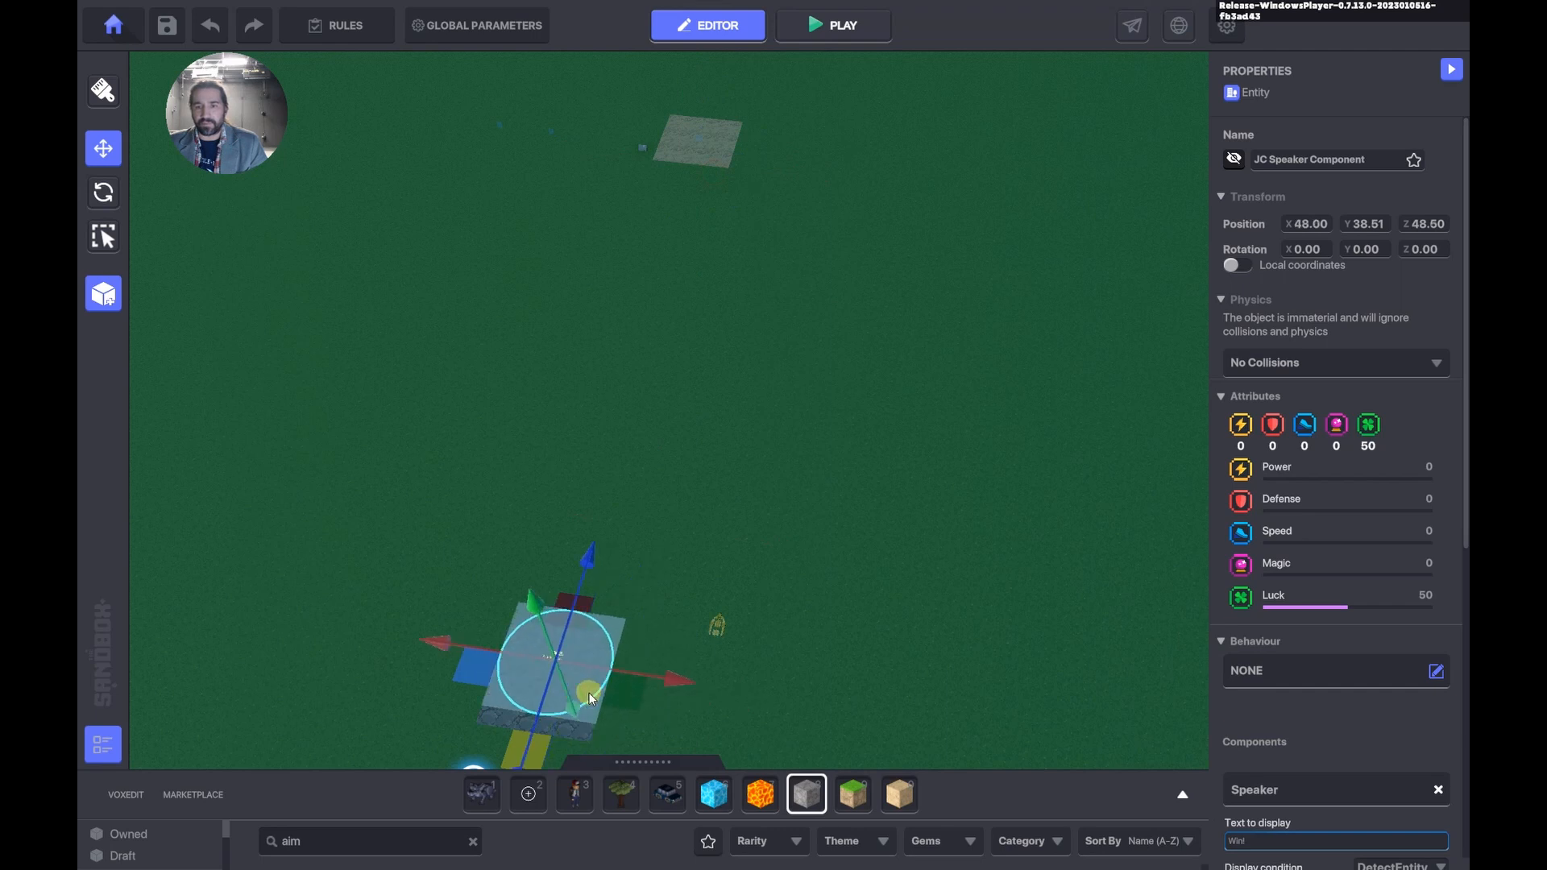
key(s)
right_drag(566, 435, 561, 429)
drag(562, 429, 535, 397)
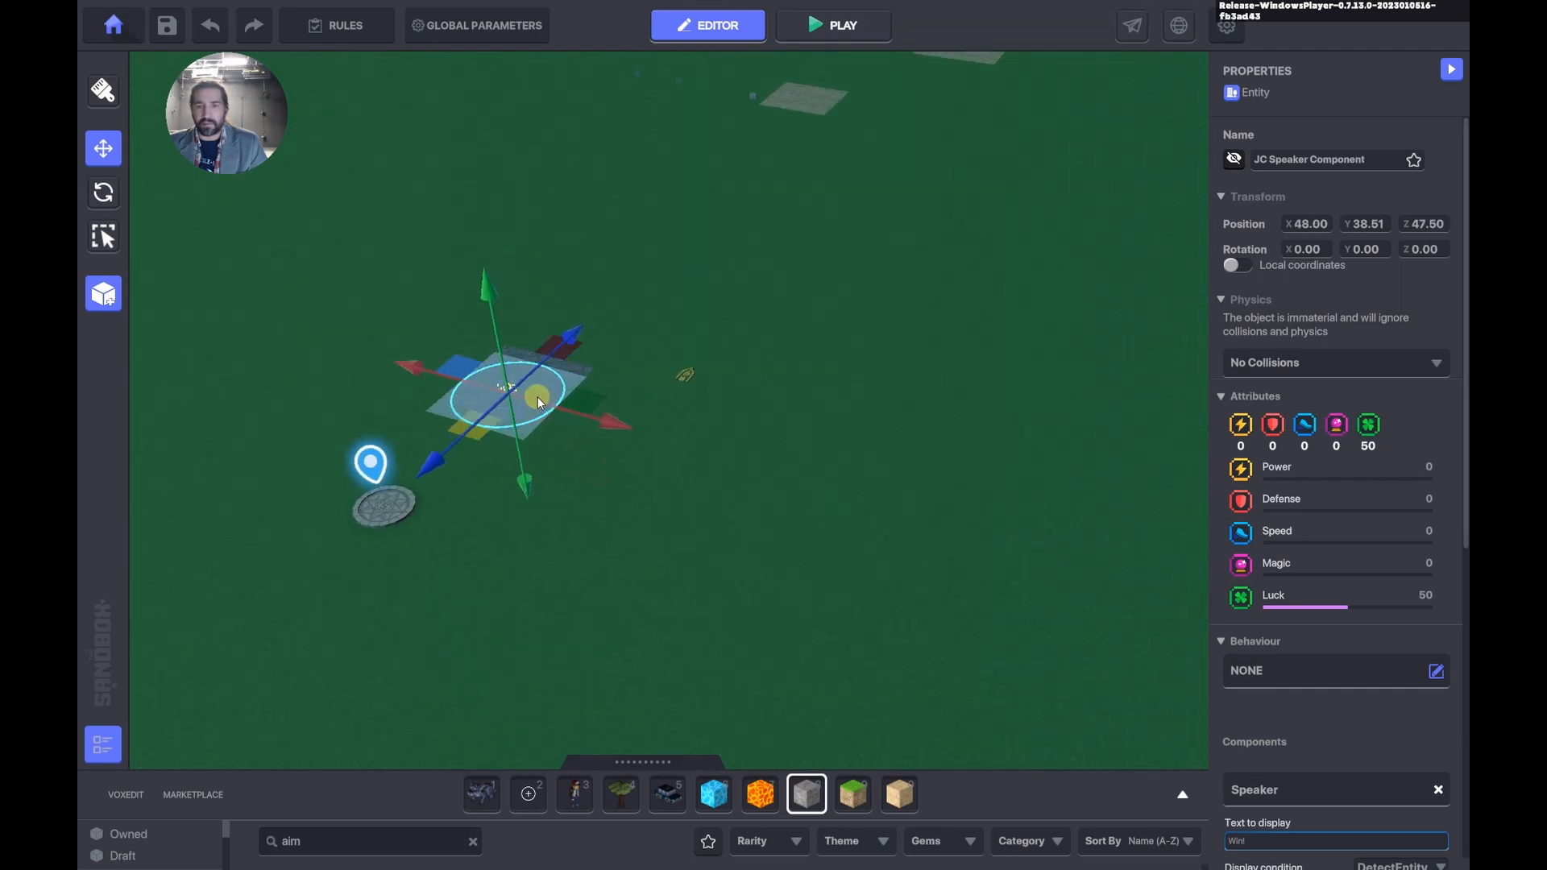
Change the display text of the speaker on the stone pad to "Start Again?".
scroll(1311, 655, down, 3)
click(1274, 648)
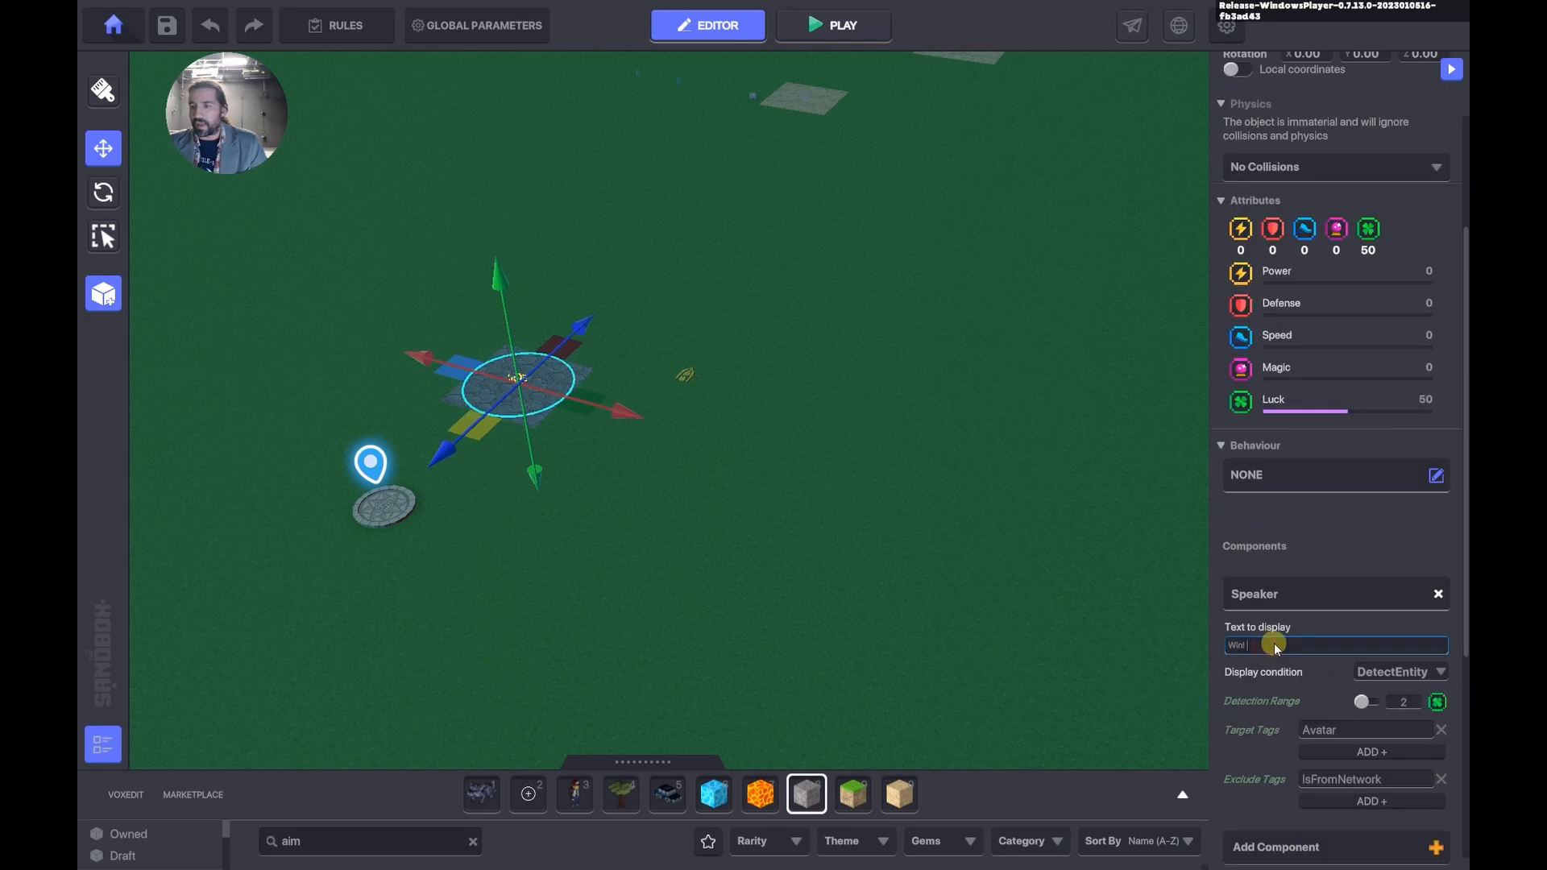
key(BackSpace)
key(BackSpace)
key(BackSpace)
key(BackSpace)
text(Start Again?)
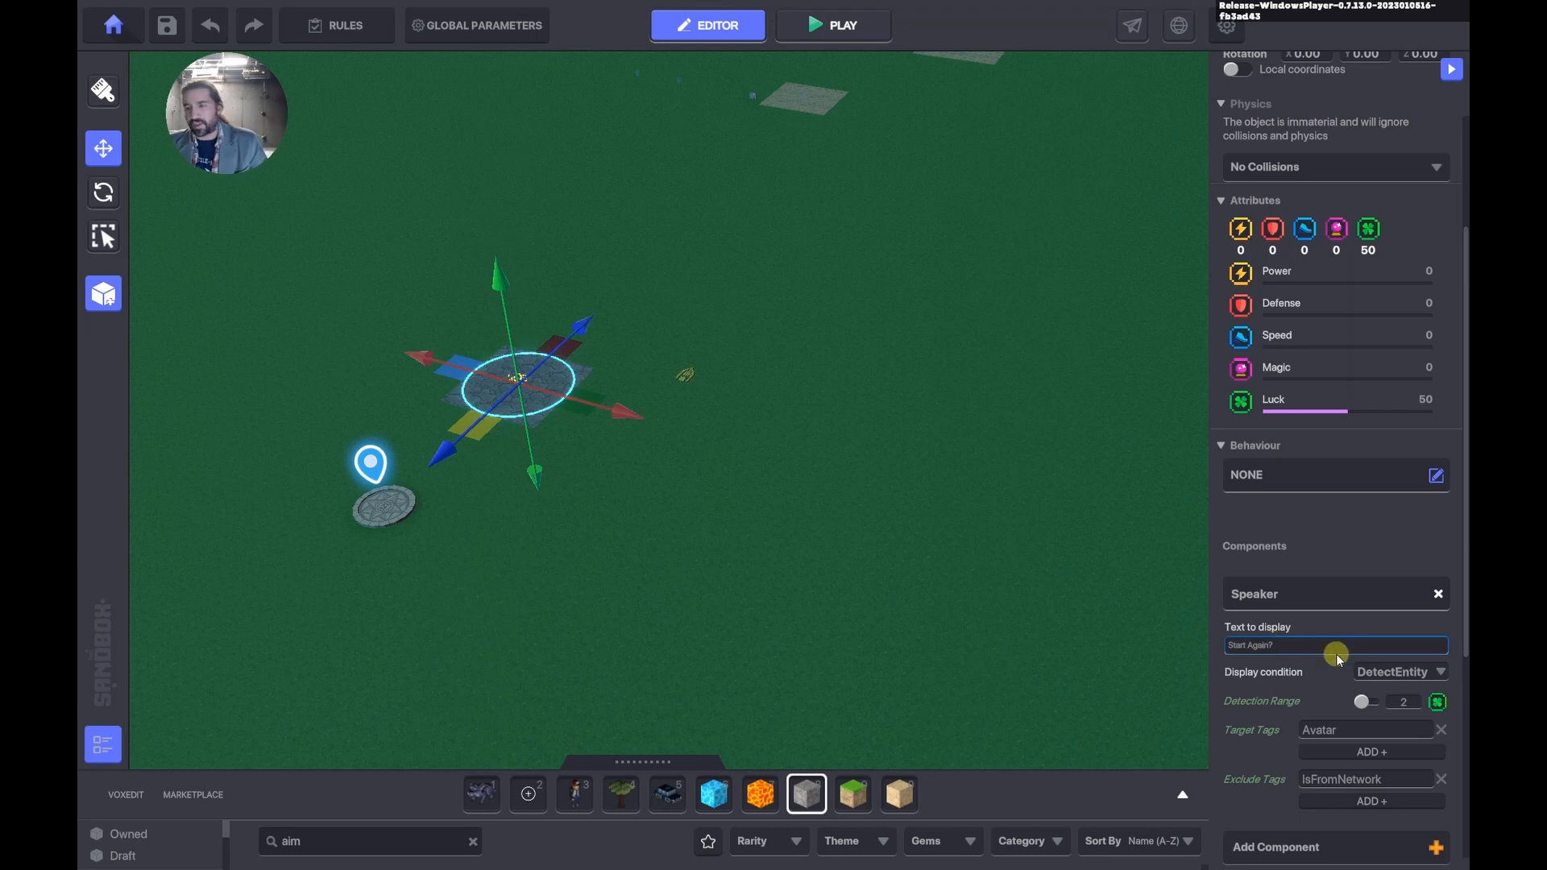
Set the "Start Again?" speaker's message when spoken to Back.At.Start in its logic settings.
scroll(1279, 669, down, 3)
scroll(1281, 692, up, 1)
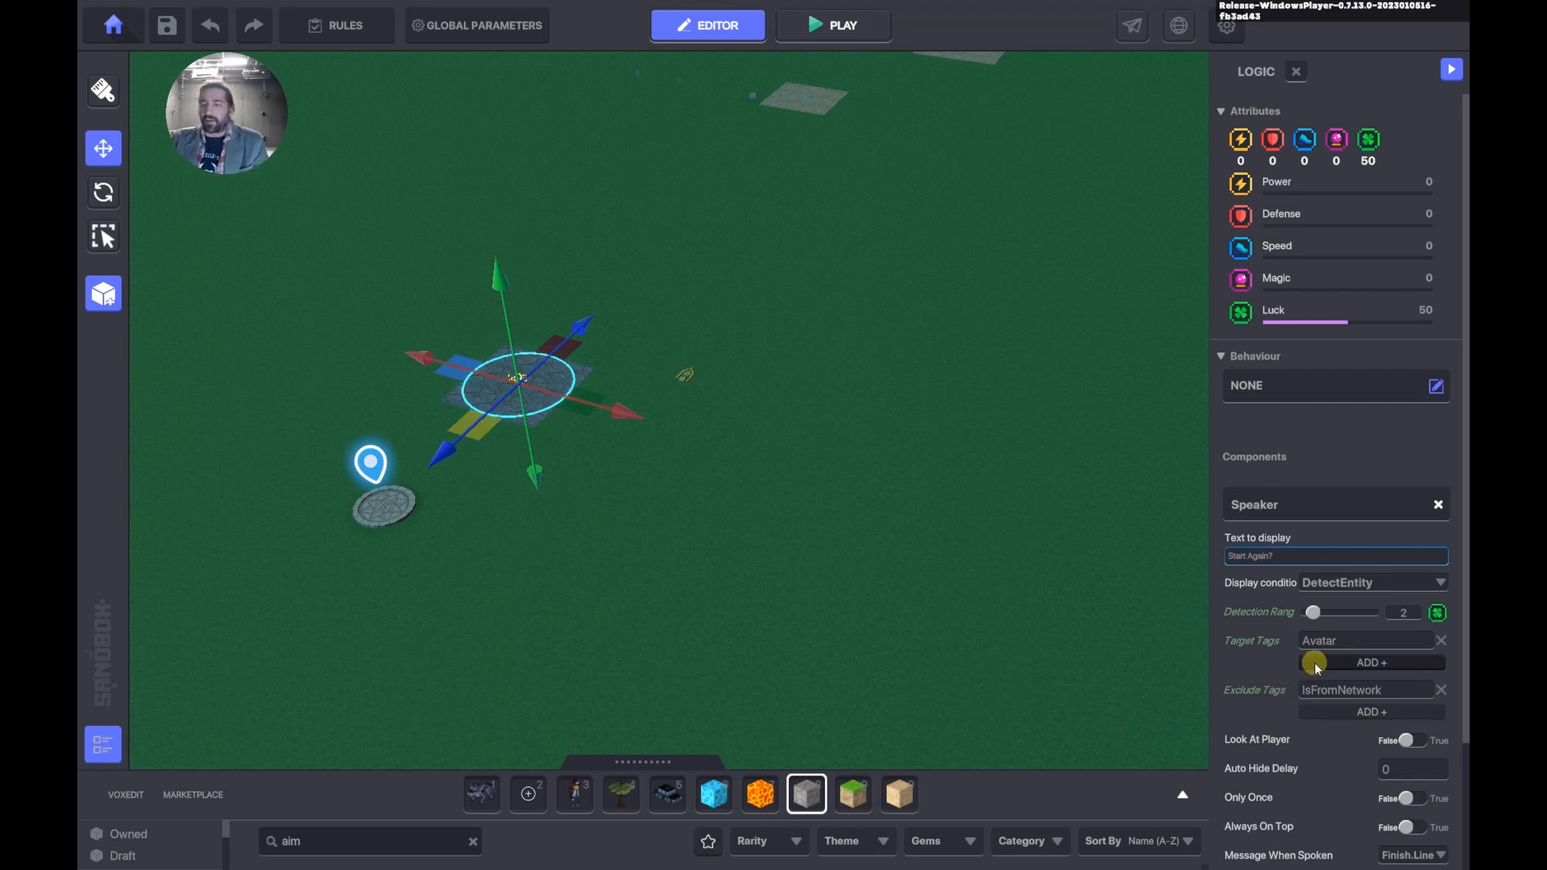
scroll(1299, 666, down, 3)
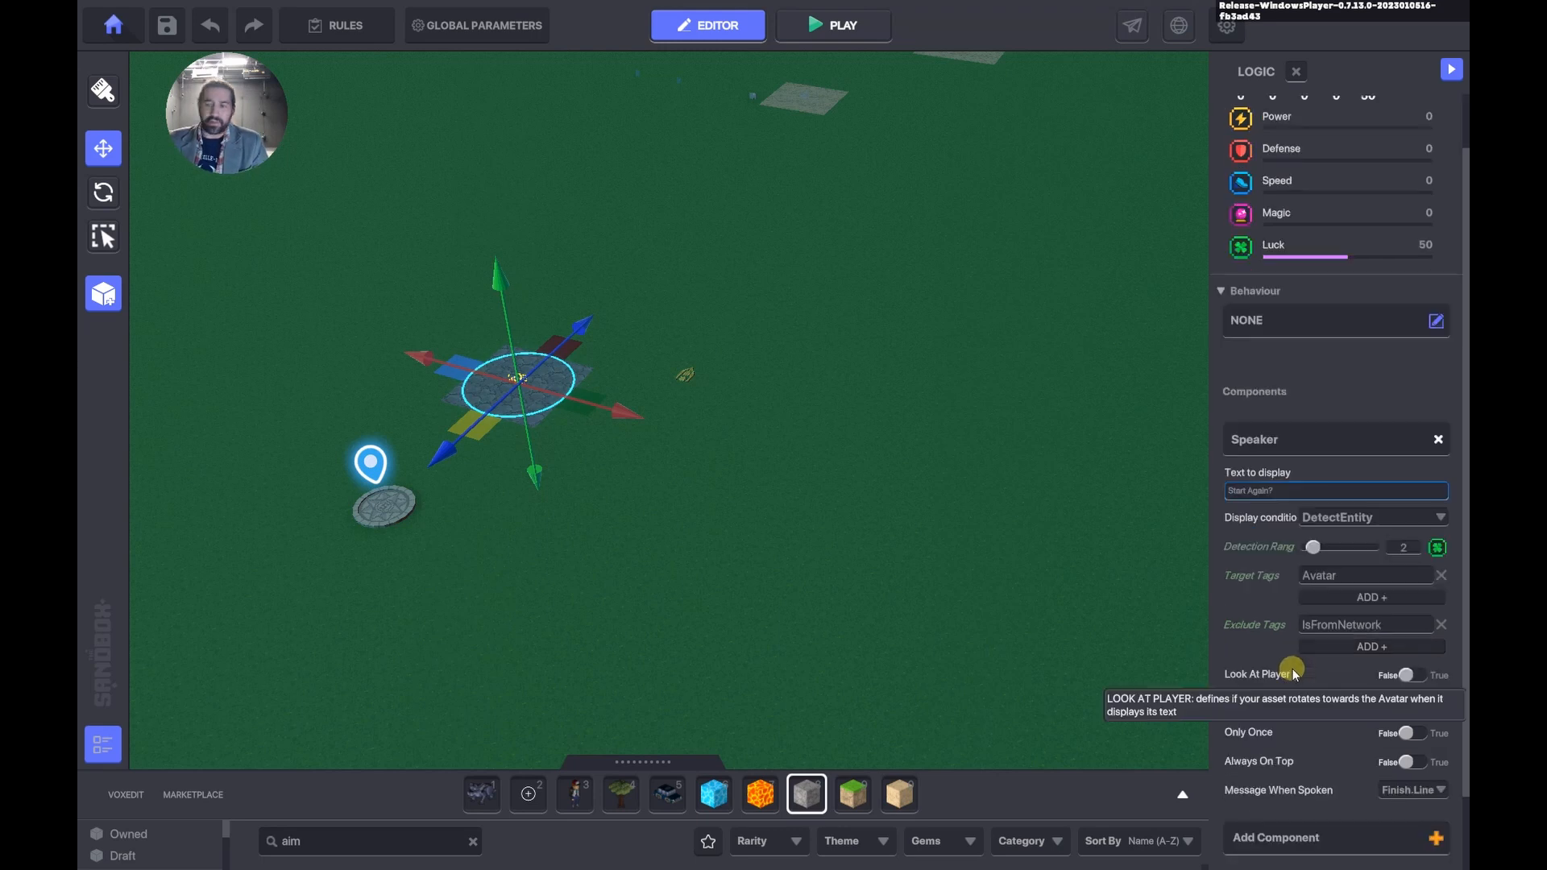
click(1411, 790)
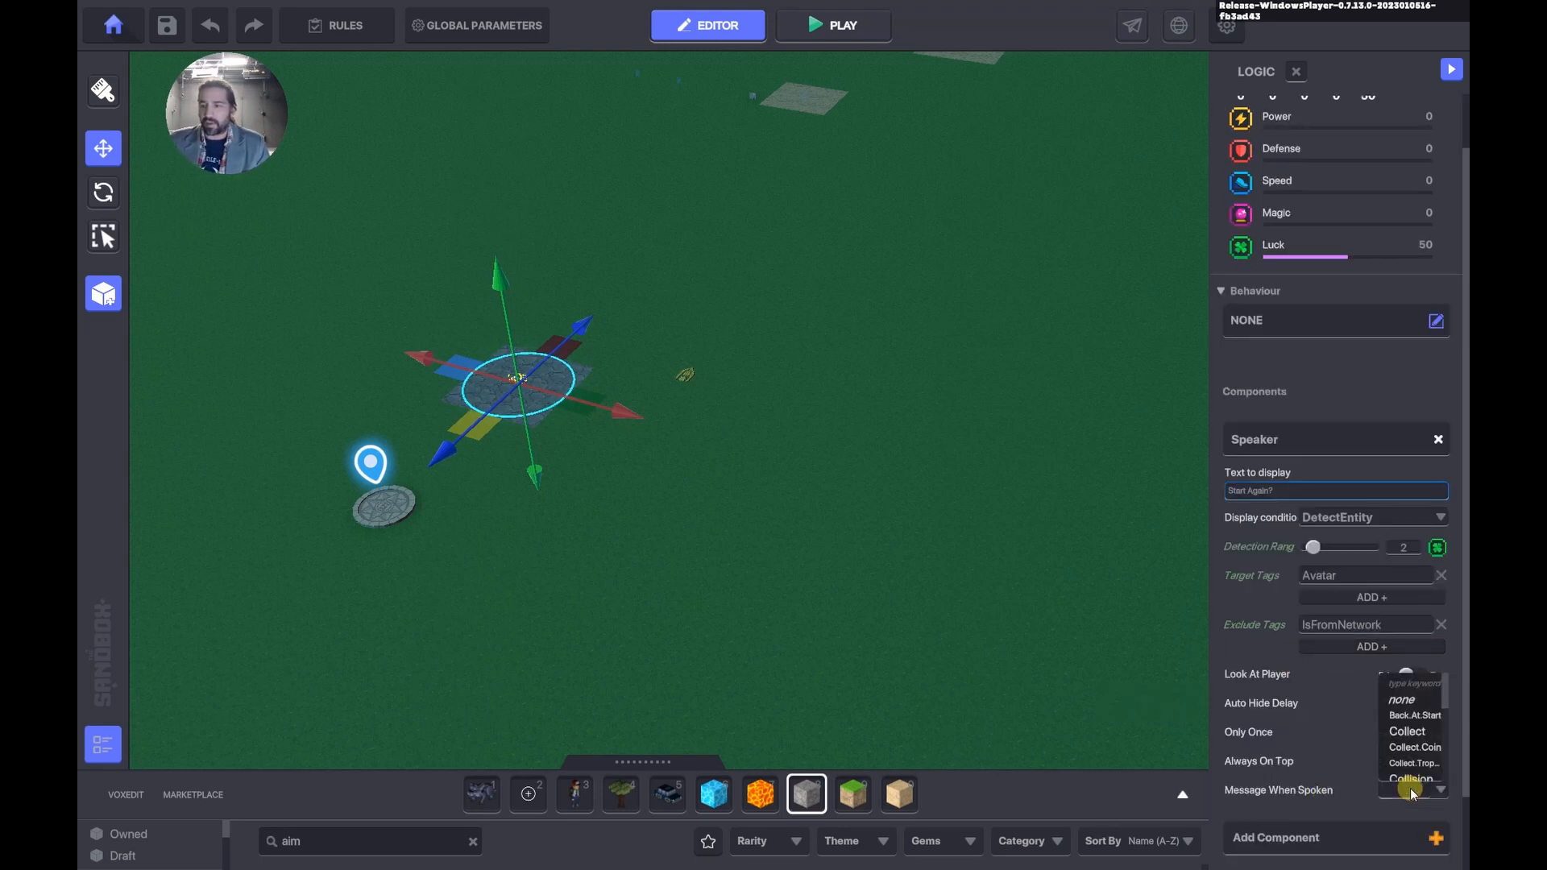
click(1414, 715)
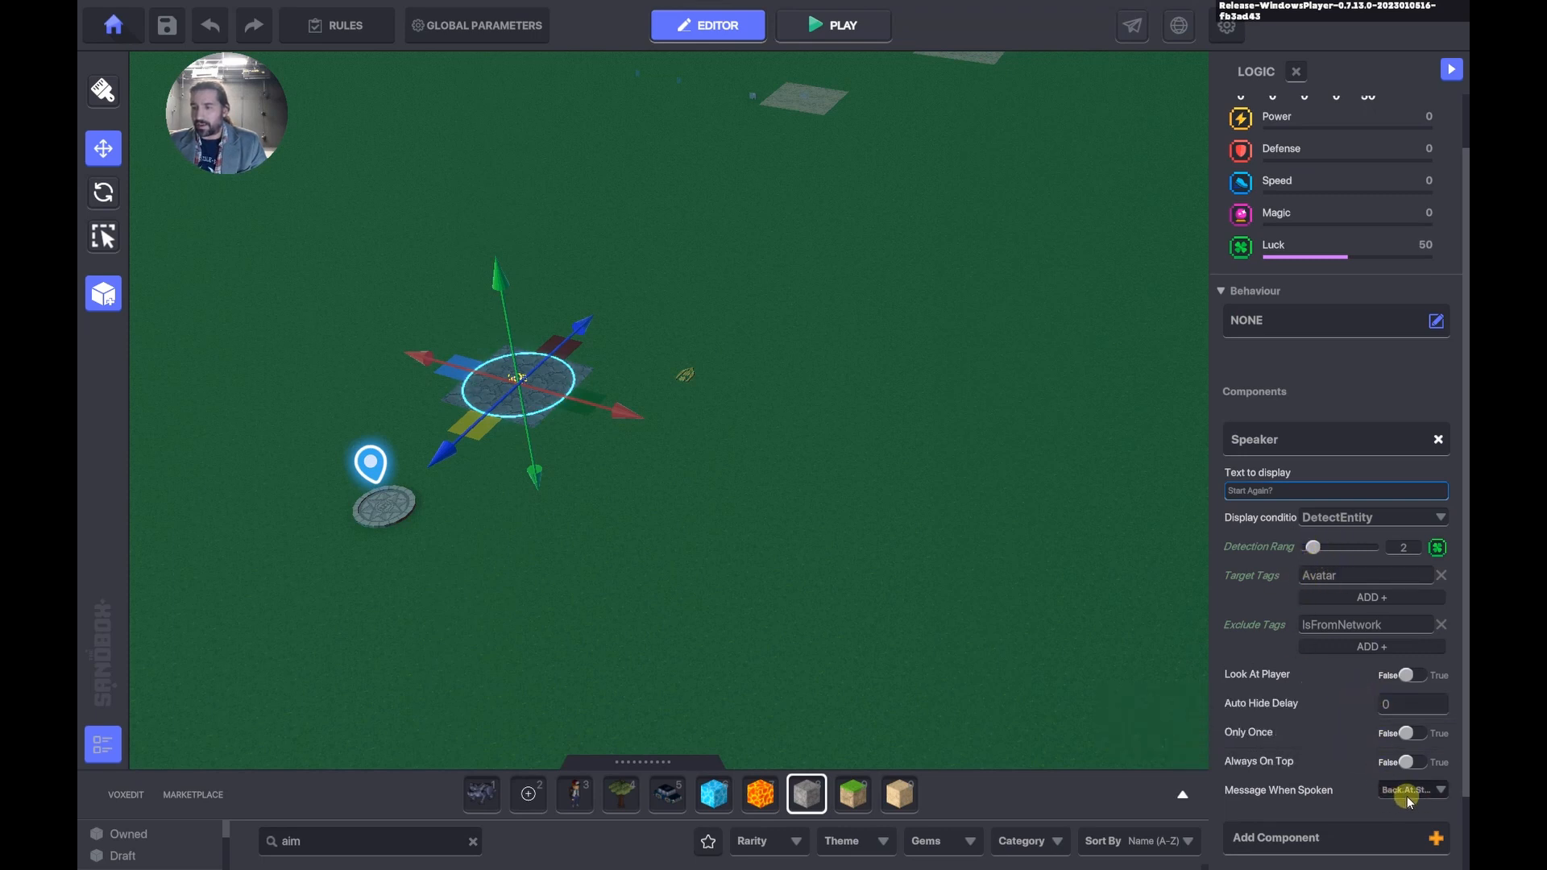
mouse_move(1251, 735)
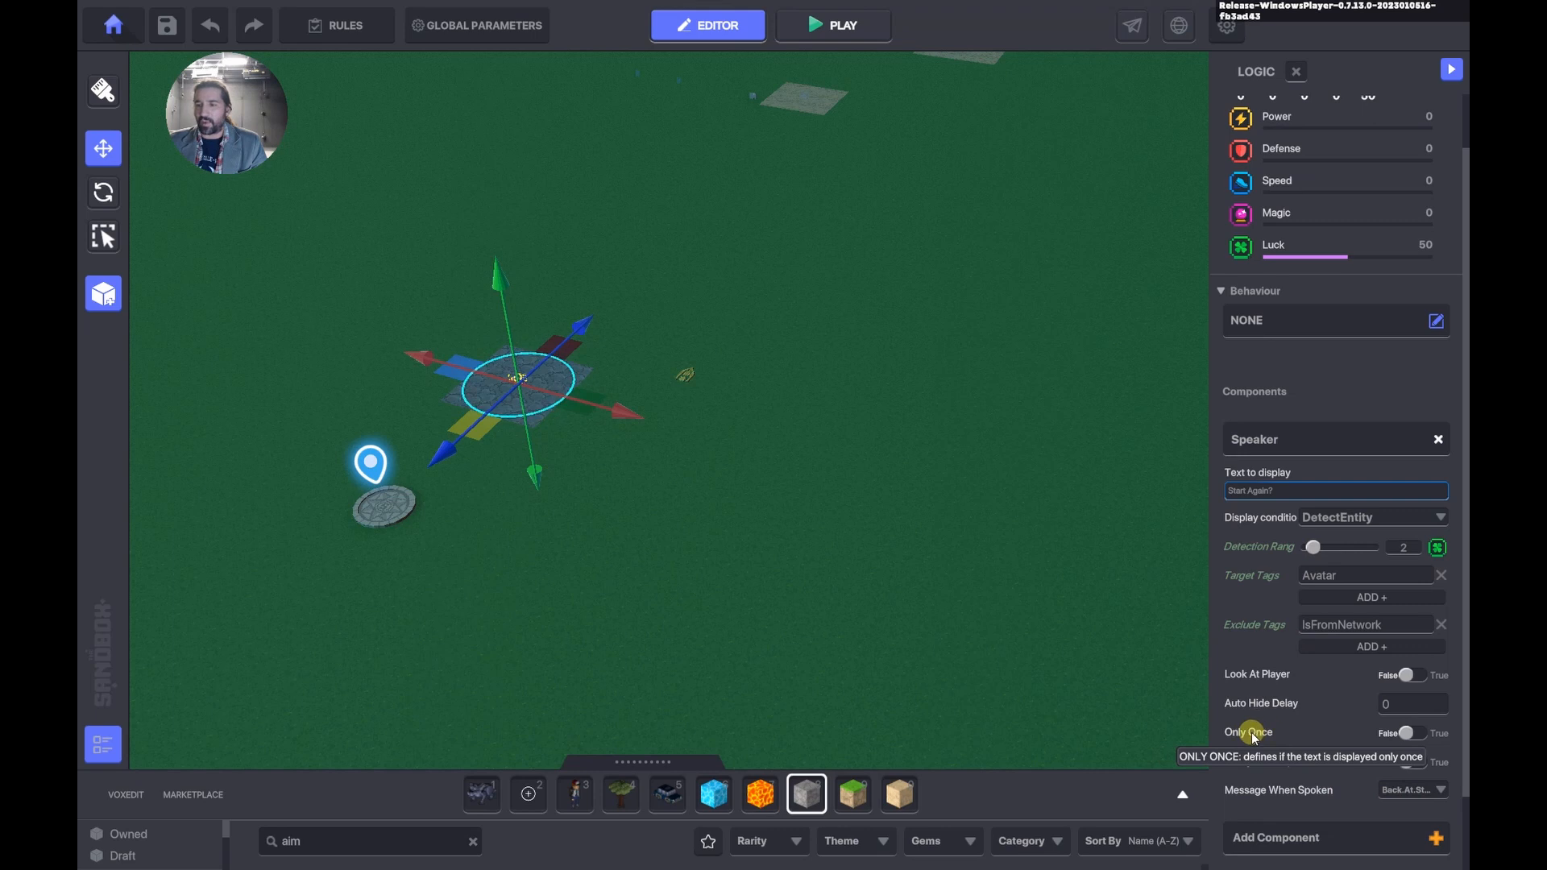
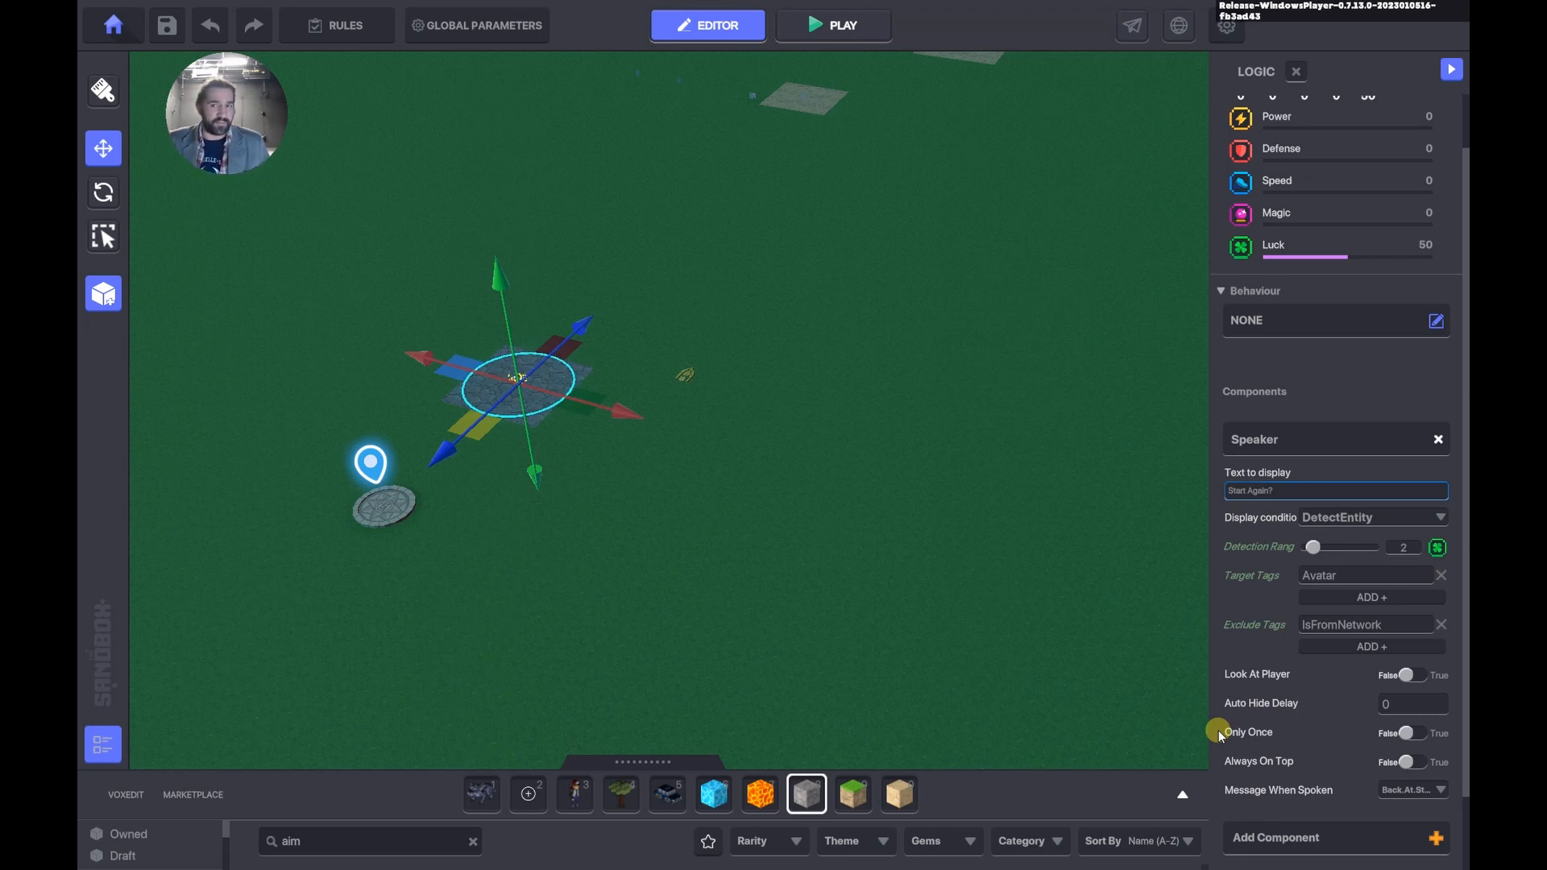
Playtest the level, running the avatar over the stone pad toward the sand pads until the Parkour timer runs out.
click(834, 26)
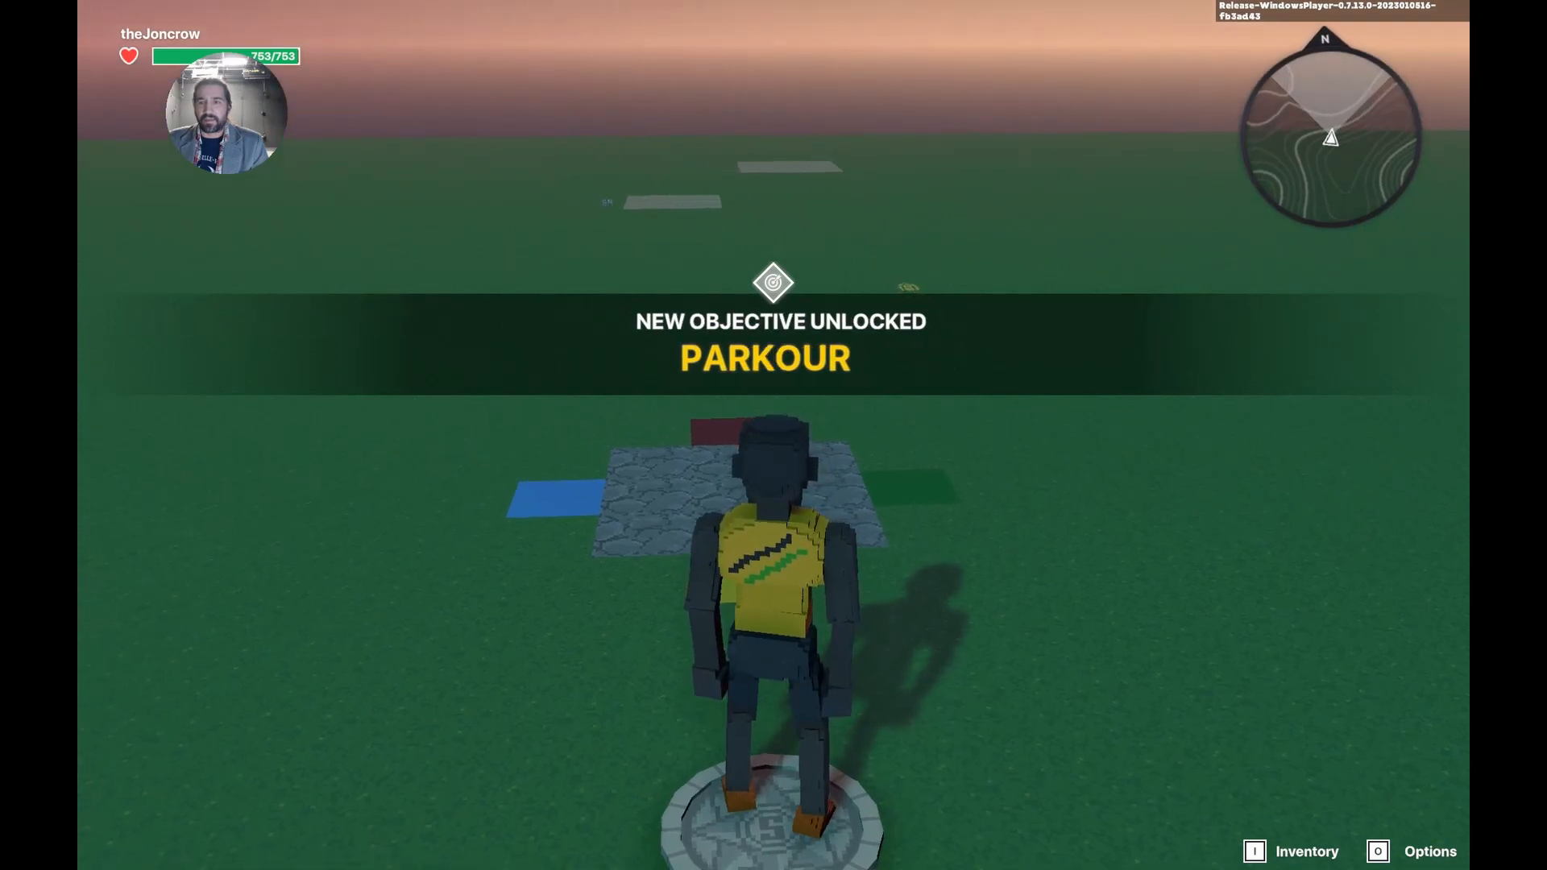
key(w)
key(w)
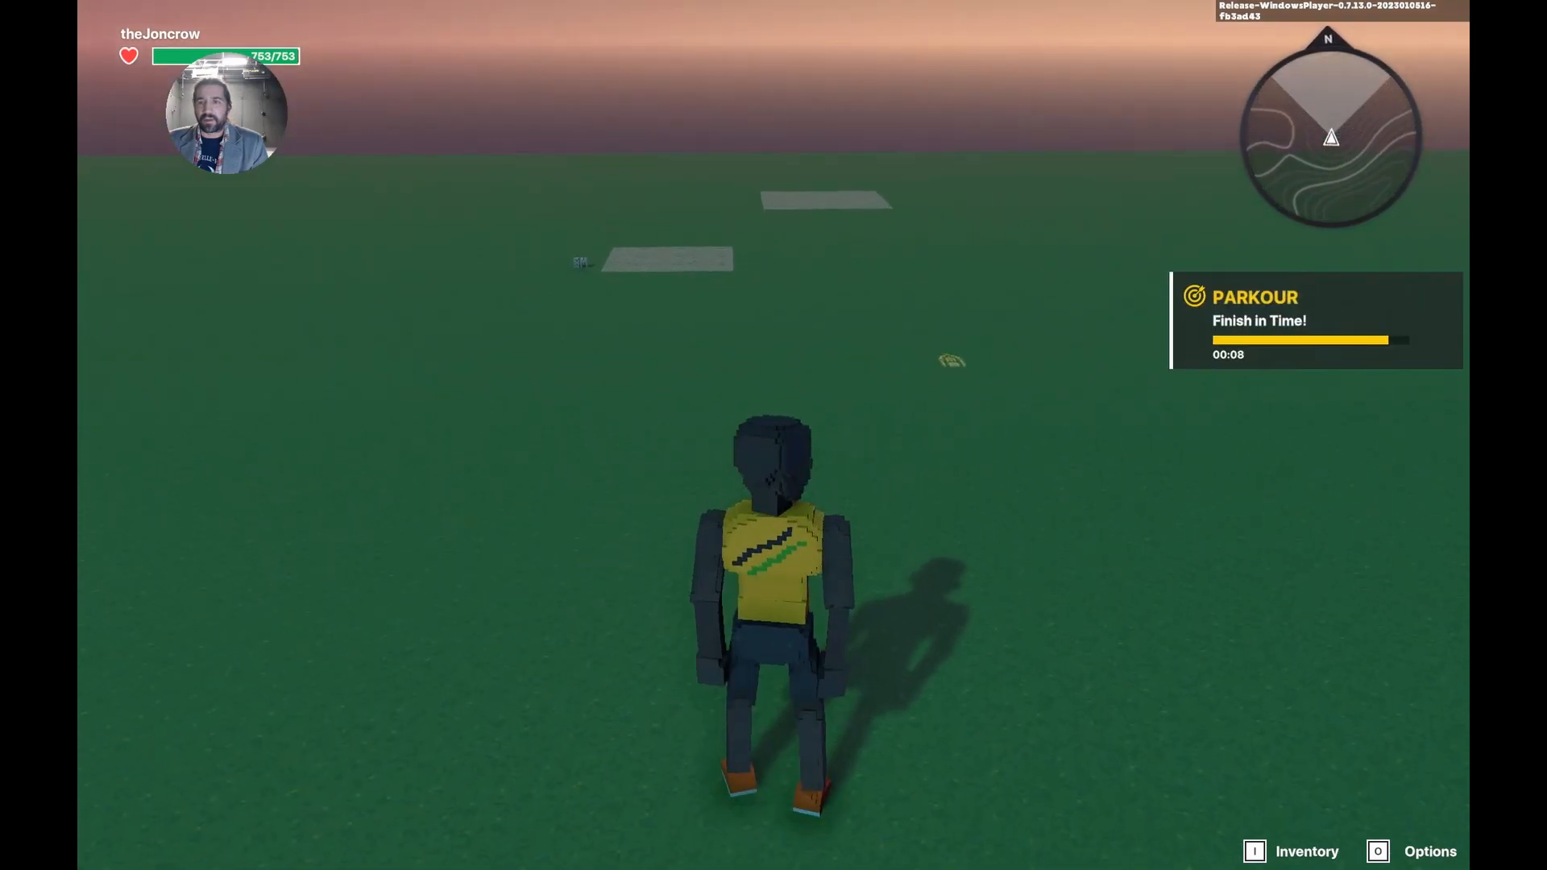
key(w)
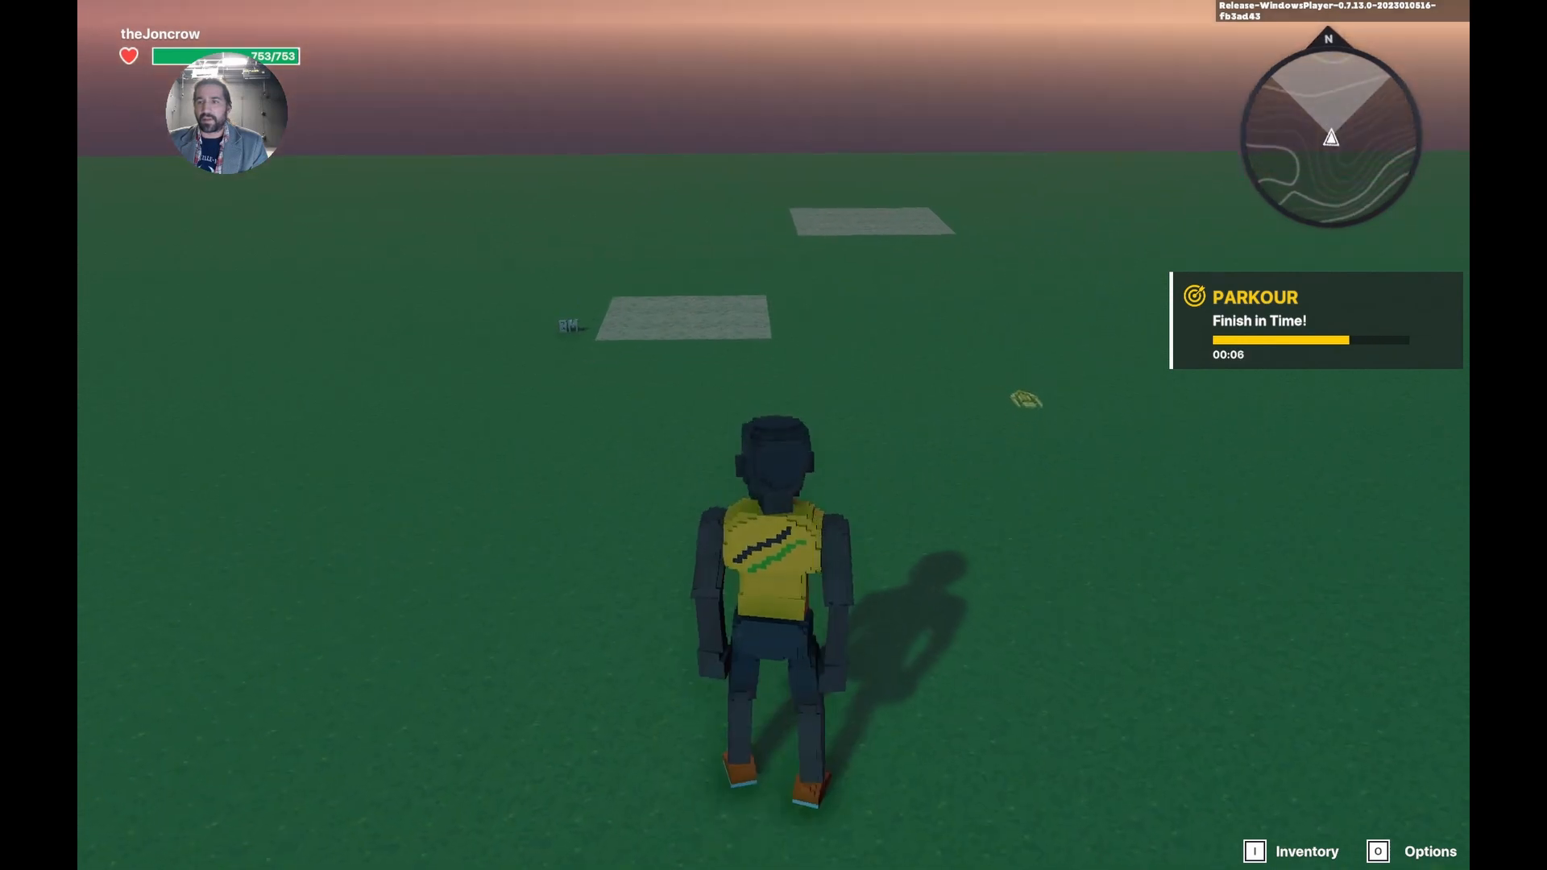
key(w)
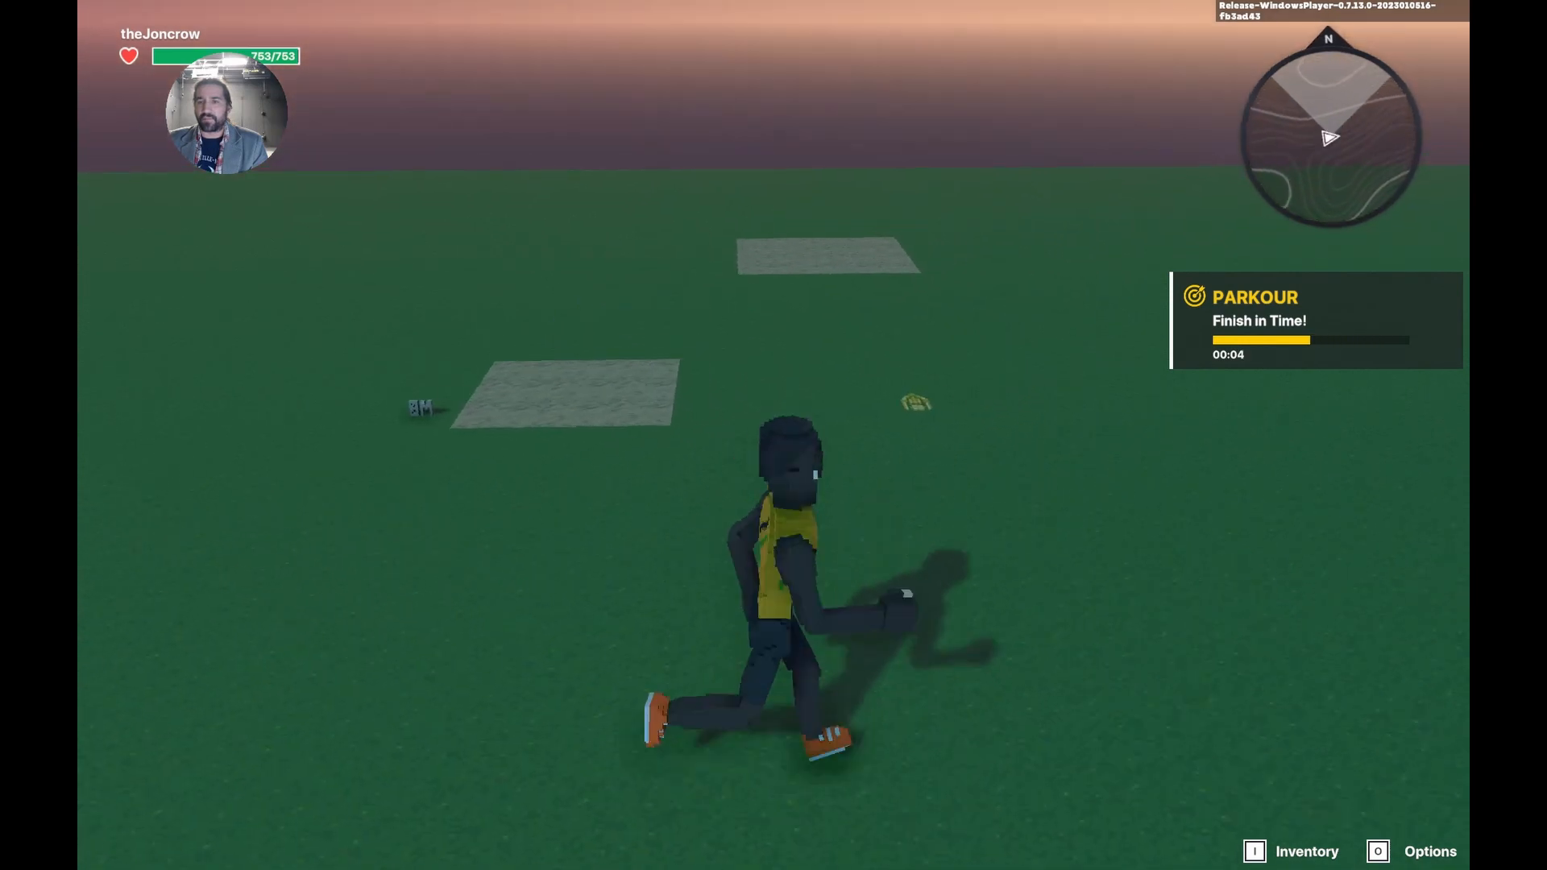
key(w)
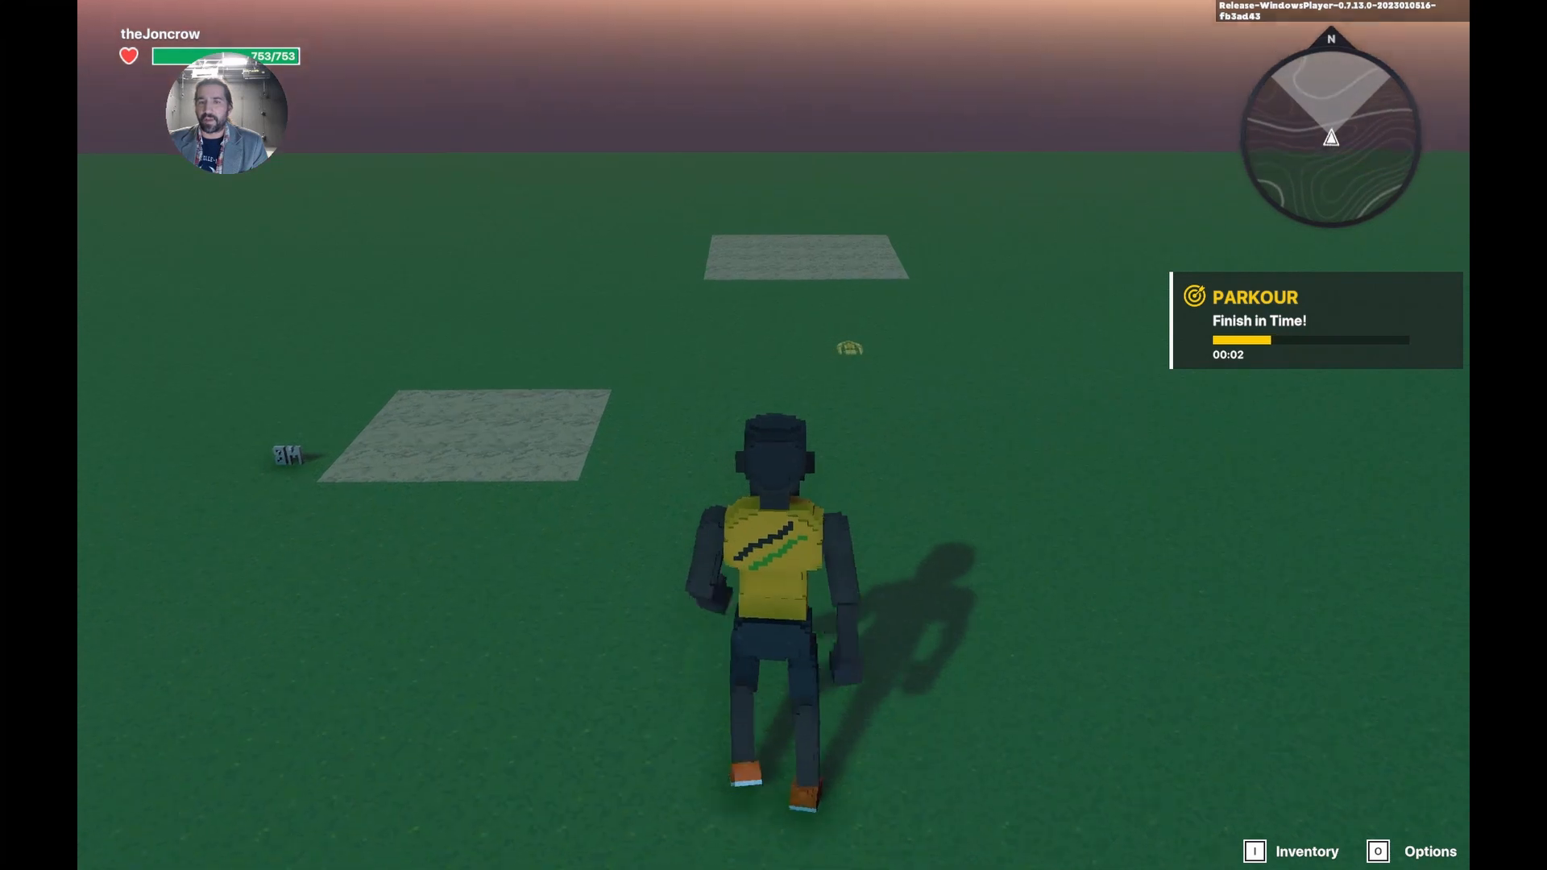
key(w)
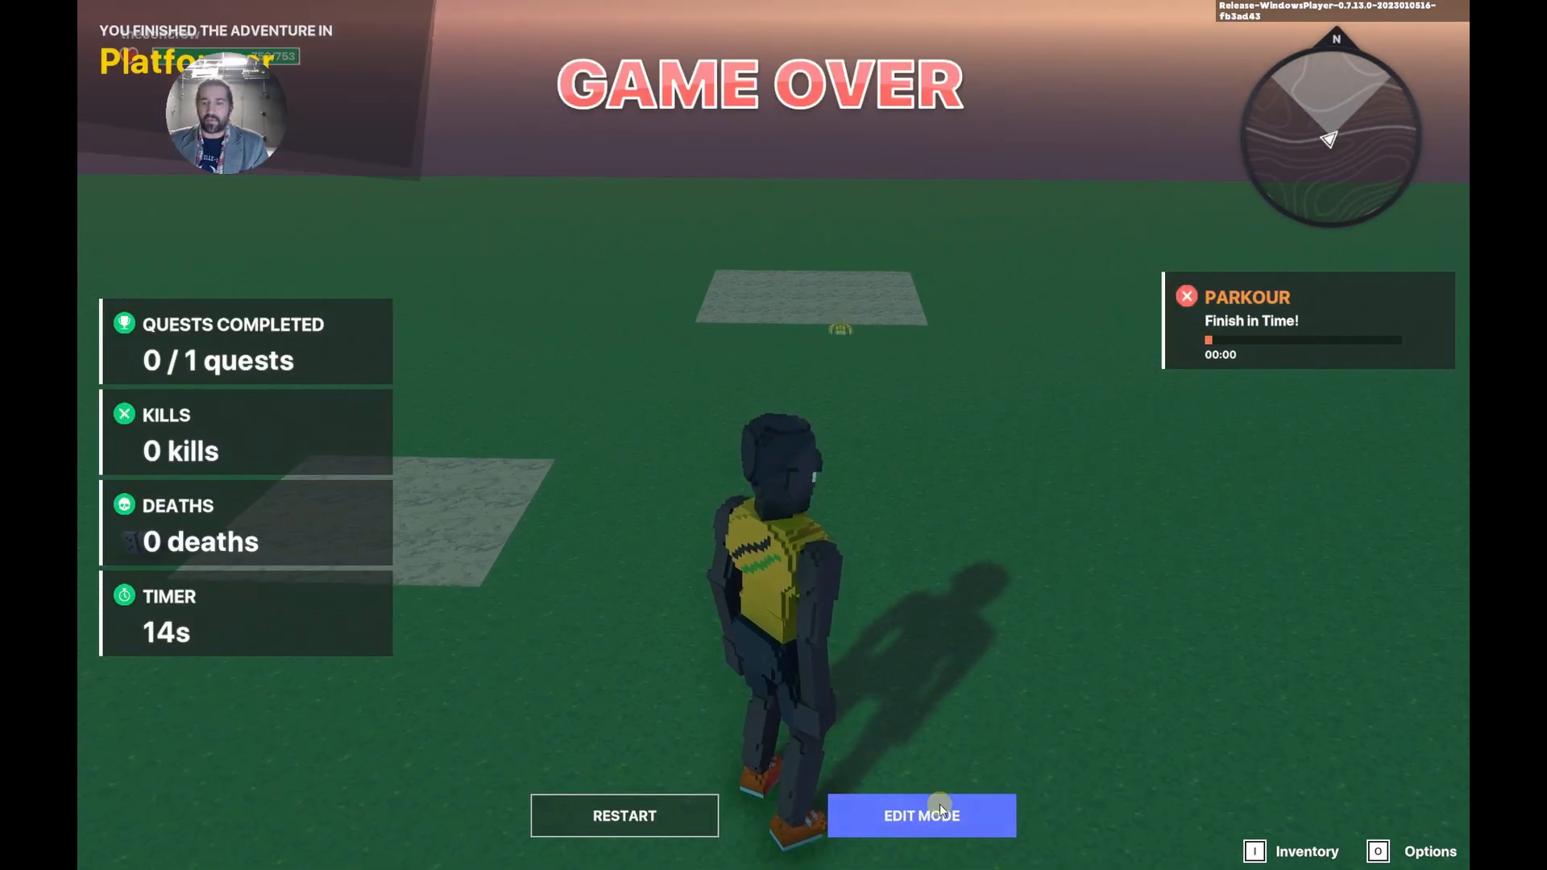
Exit the playtest, check the PARKOUR #2 quest's messages, and set the far sand pad's "Lose!" speaker to send Not.Finished when spoken.
click(940, 804)
right_drag(785, 243, 863, 145)
click(863, 149)
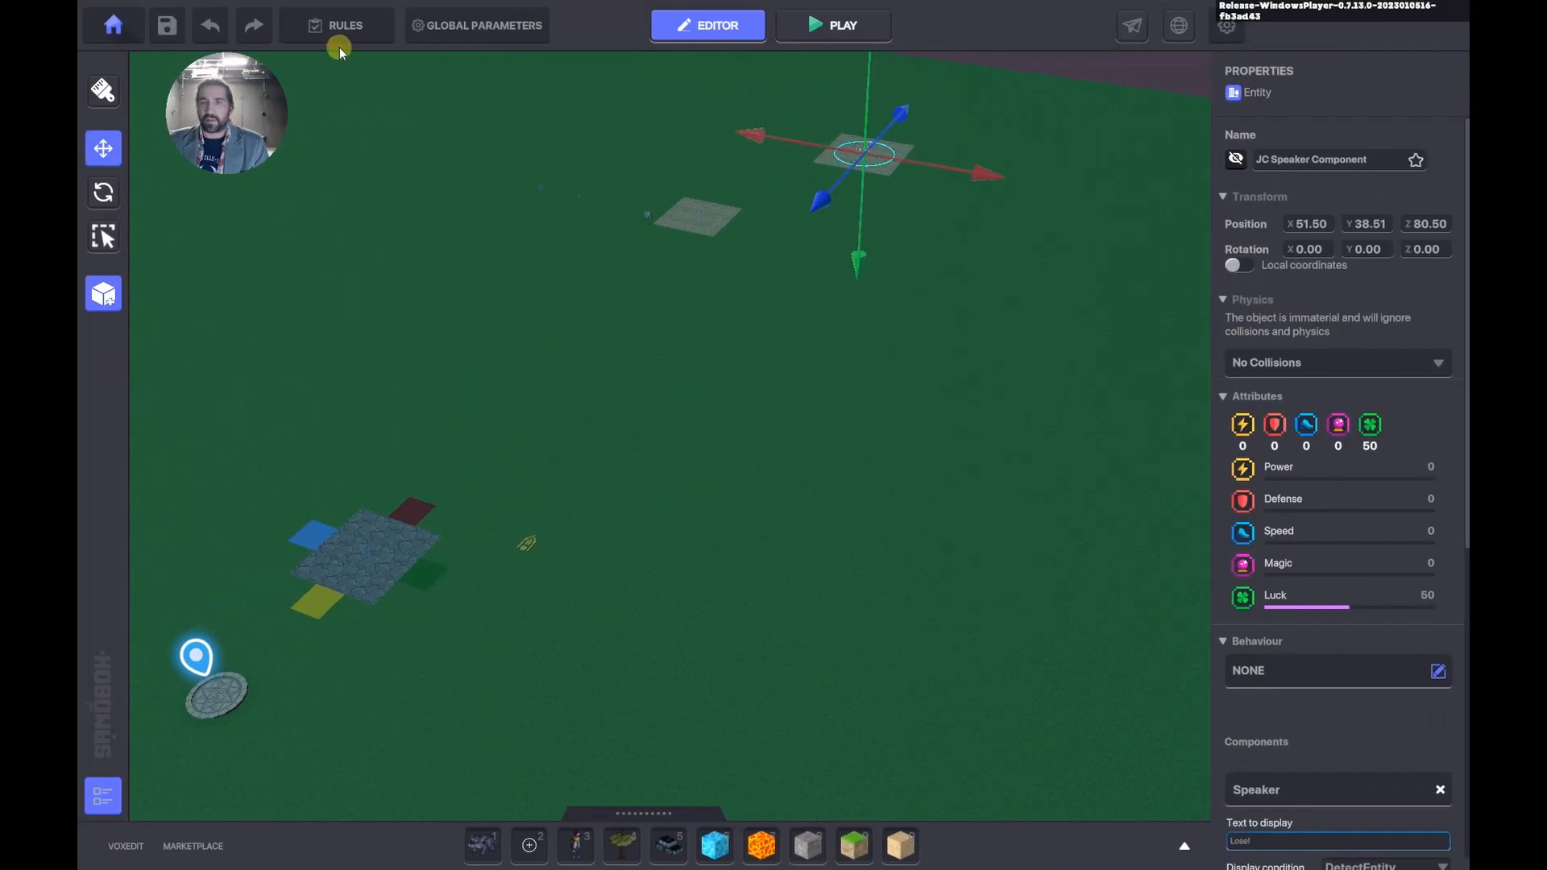
click(346, 26)
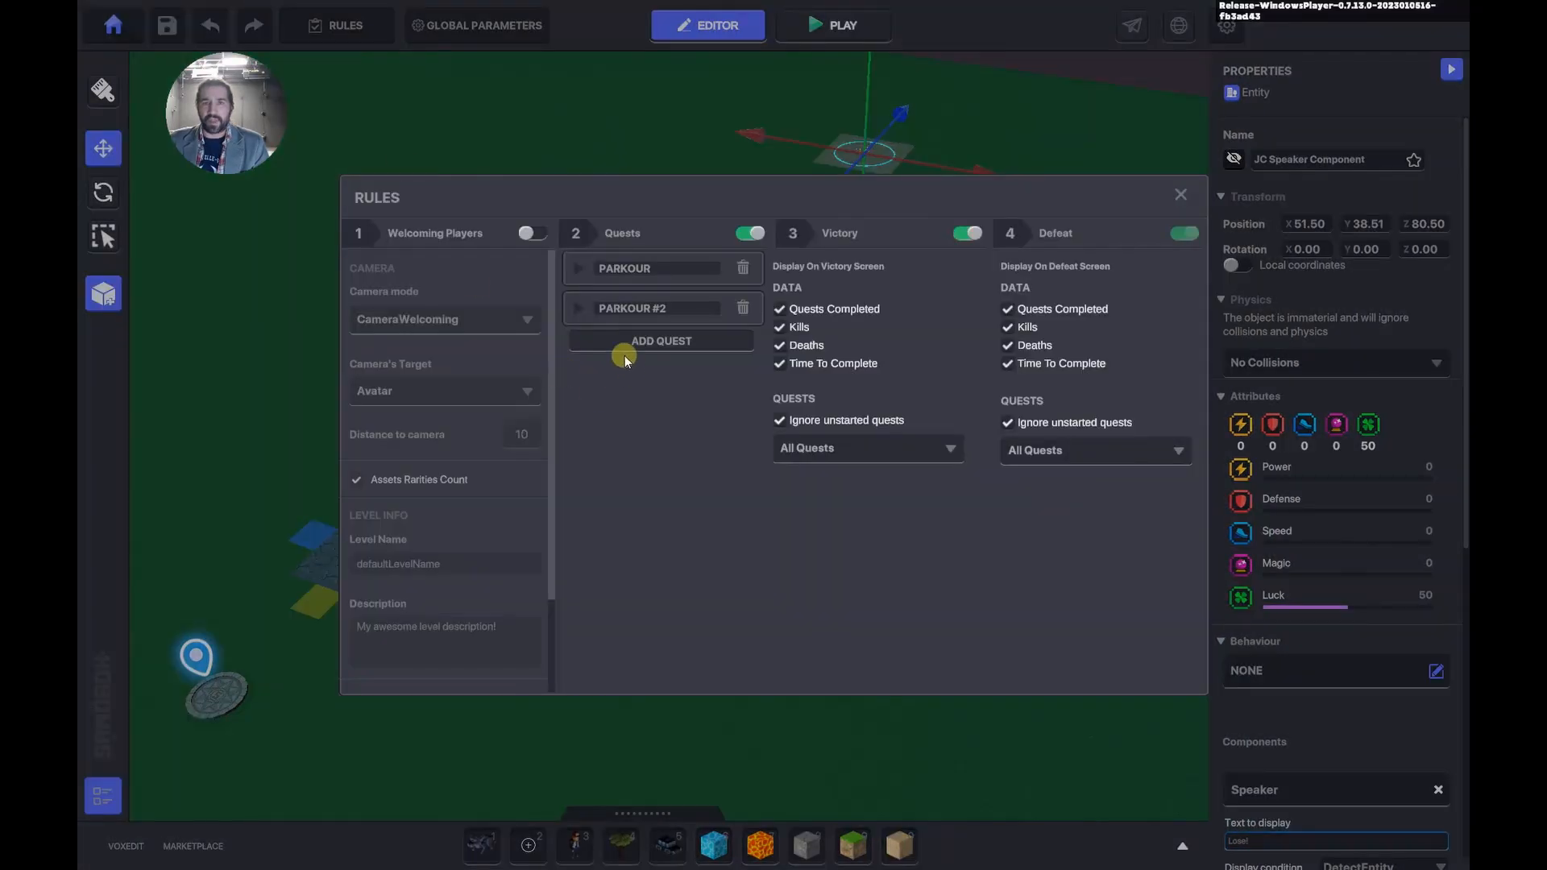
click(573, 307)
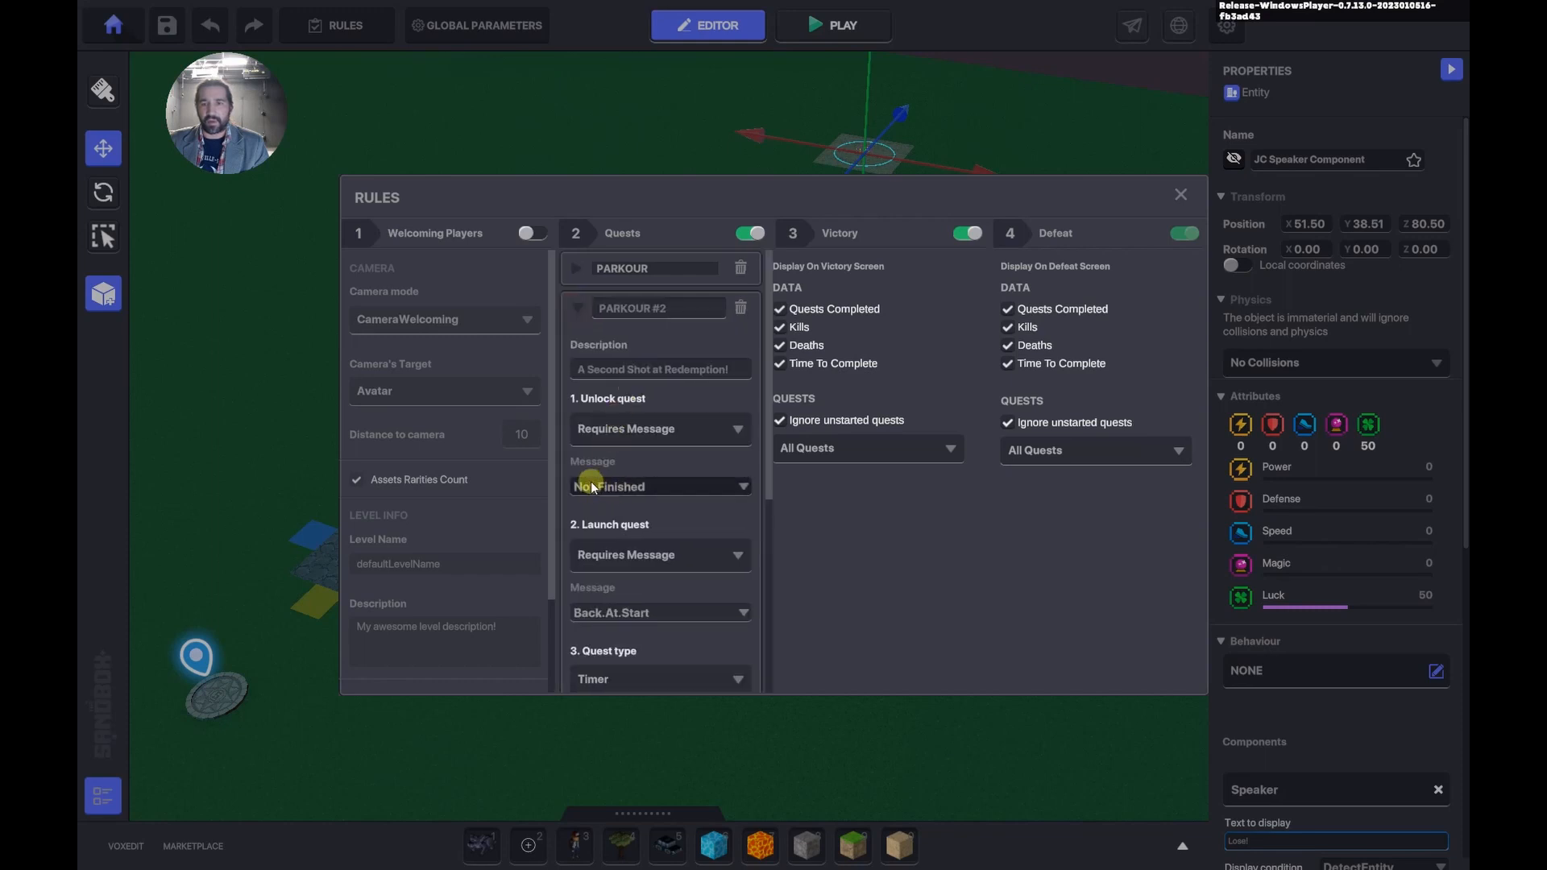
click(1181, 195)
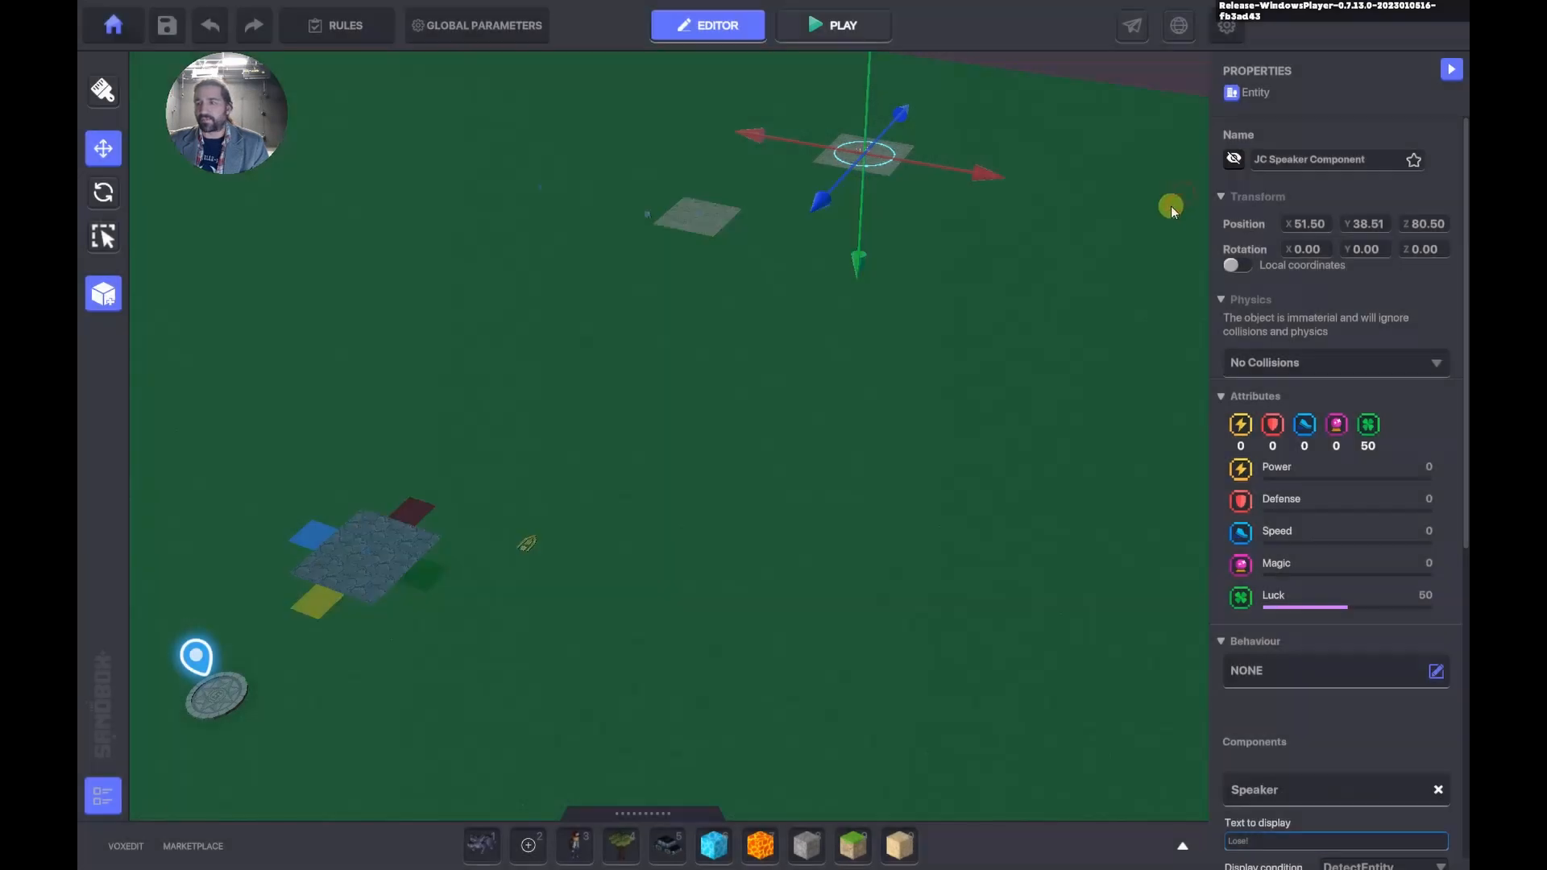
scroll(1305, 508, down, 5)
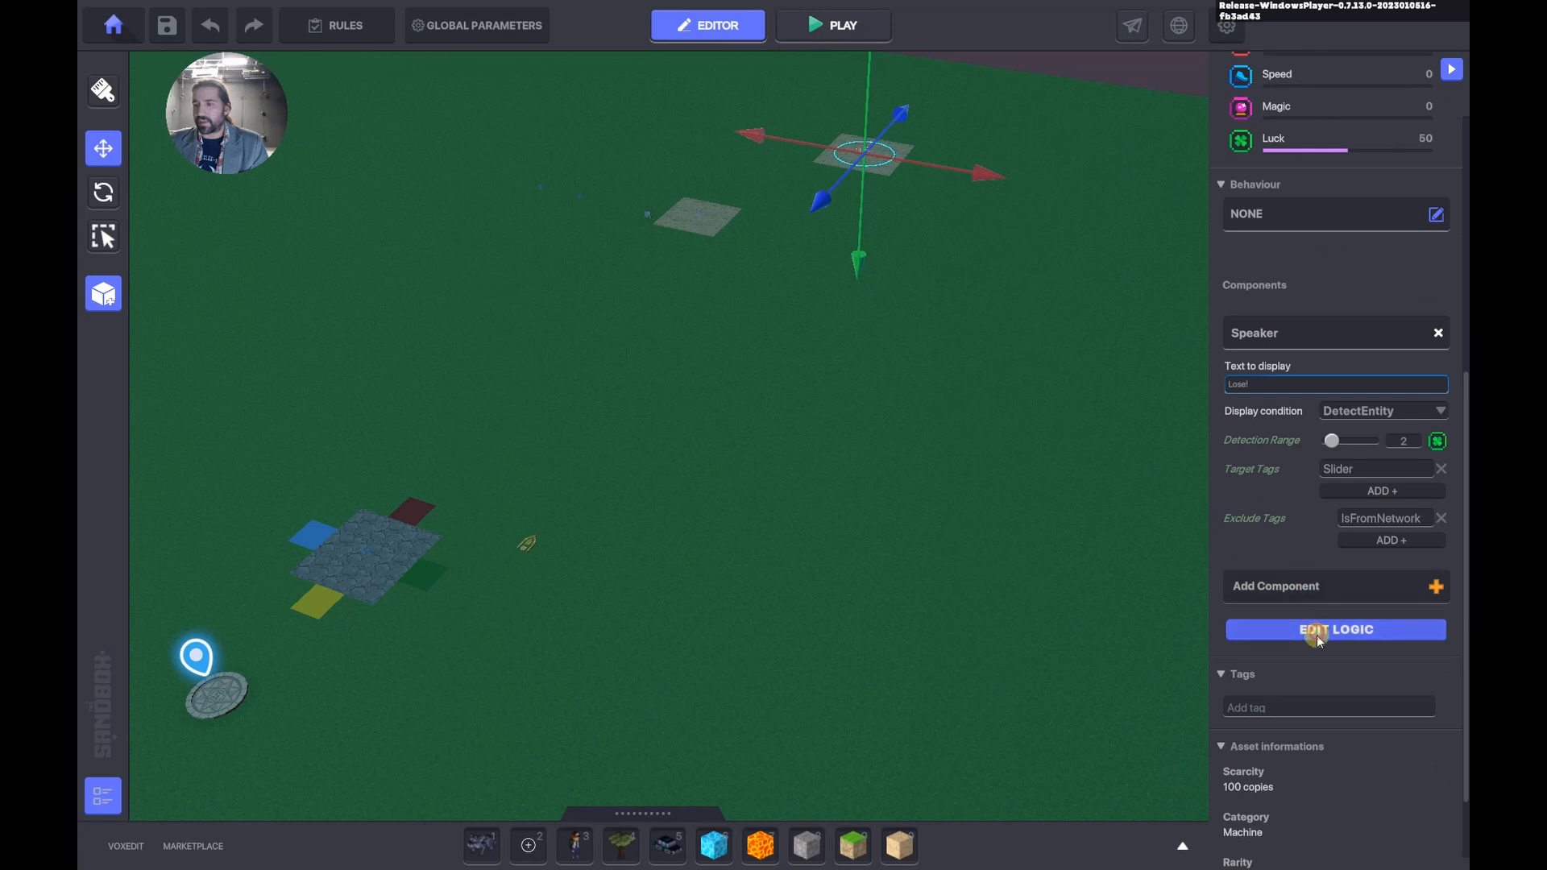
click(1318, 633)
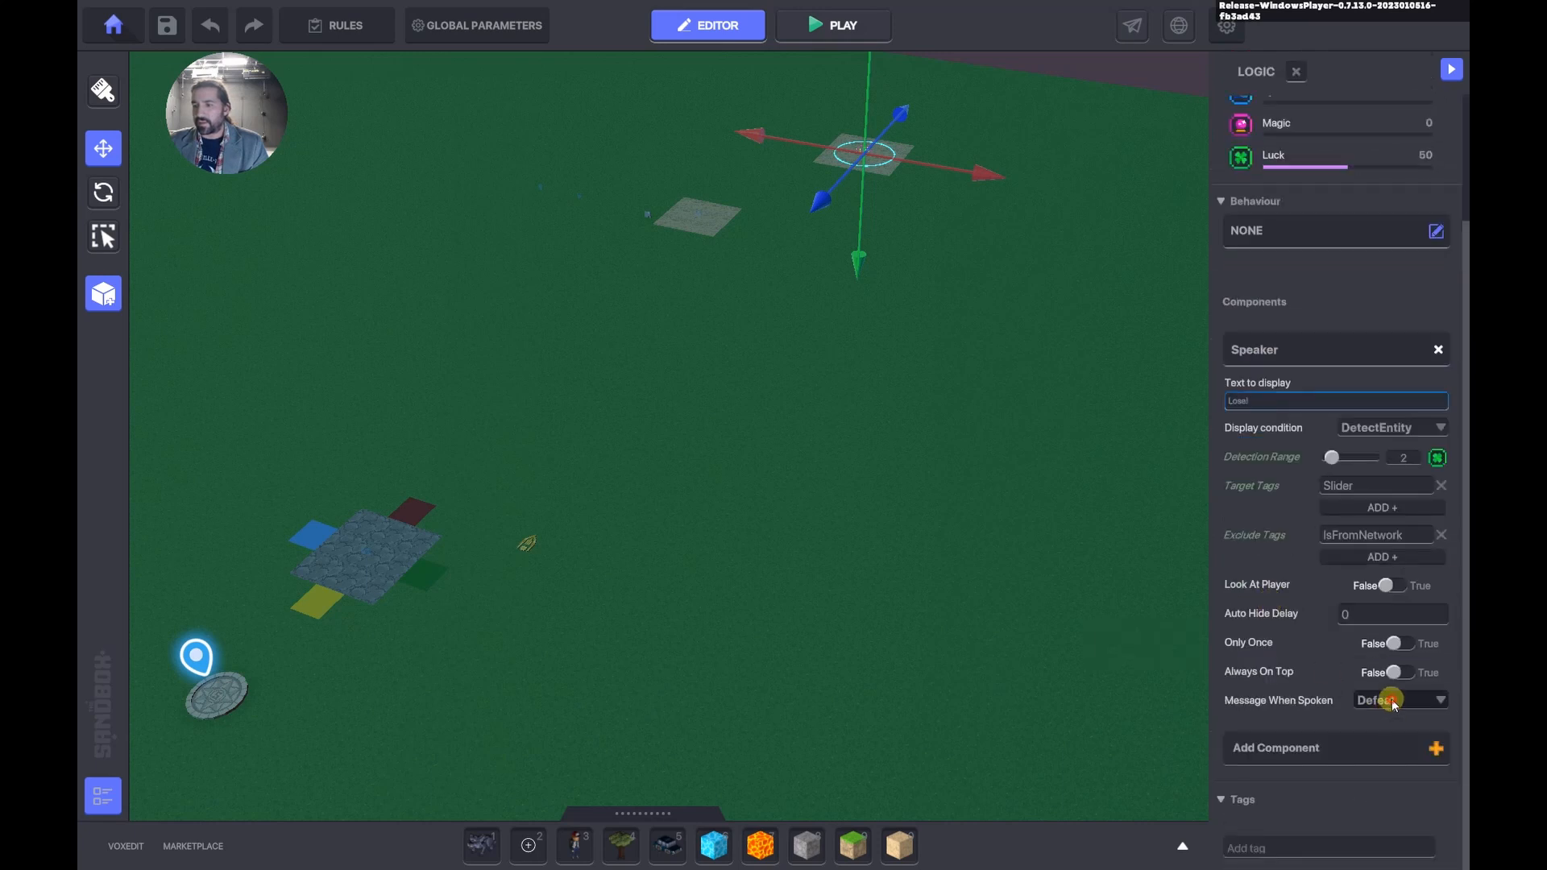
click(1396, 701)
text(Not.Finish)
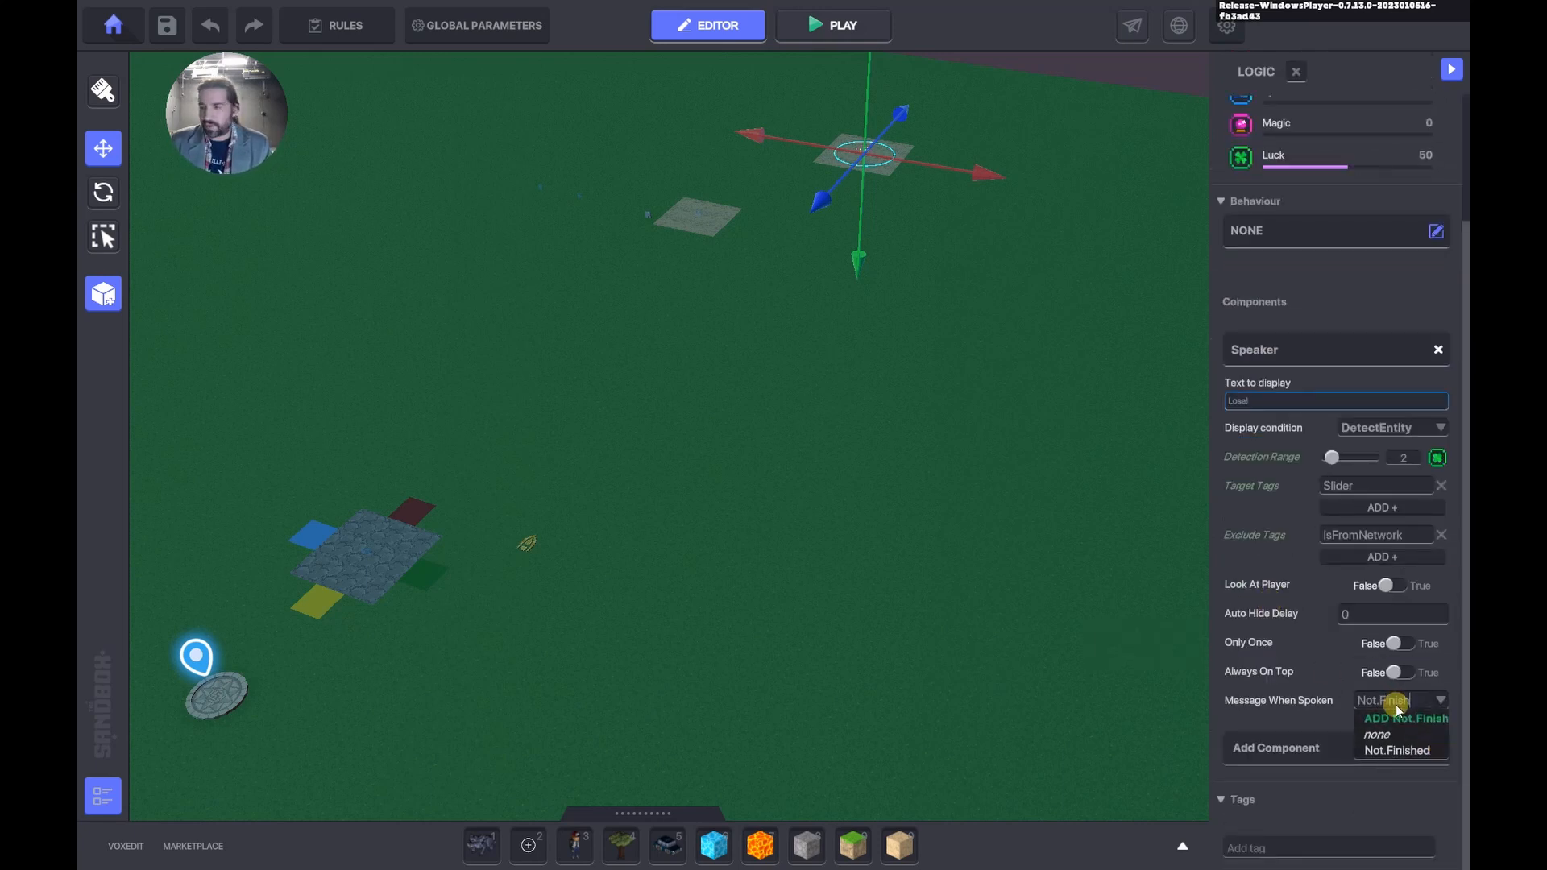
click(1396, 750)
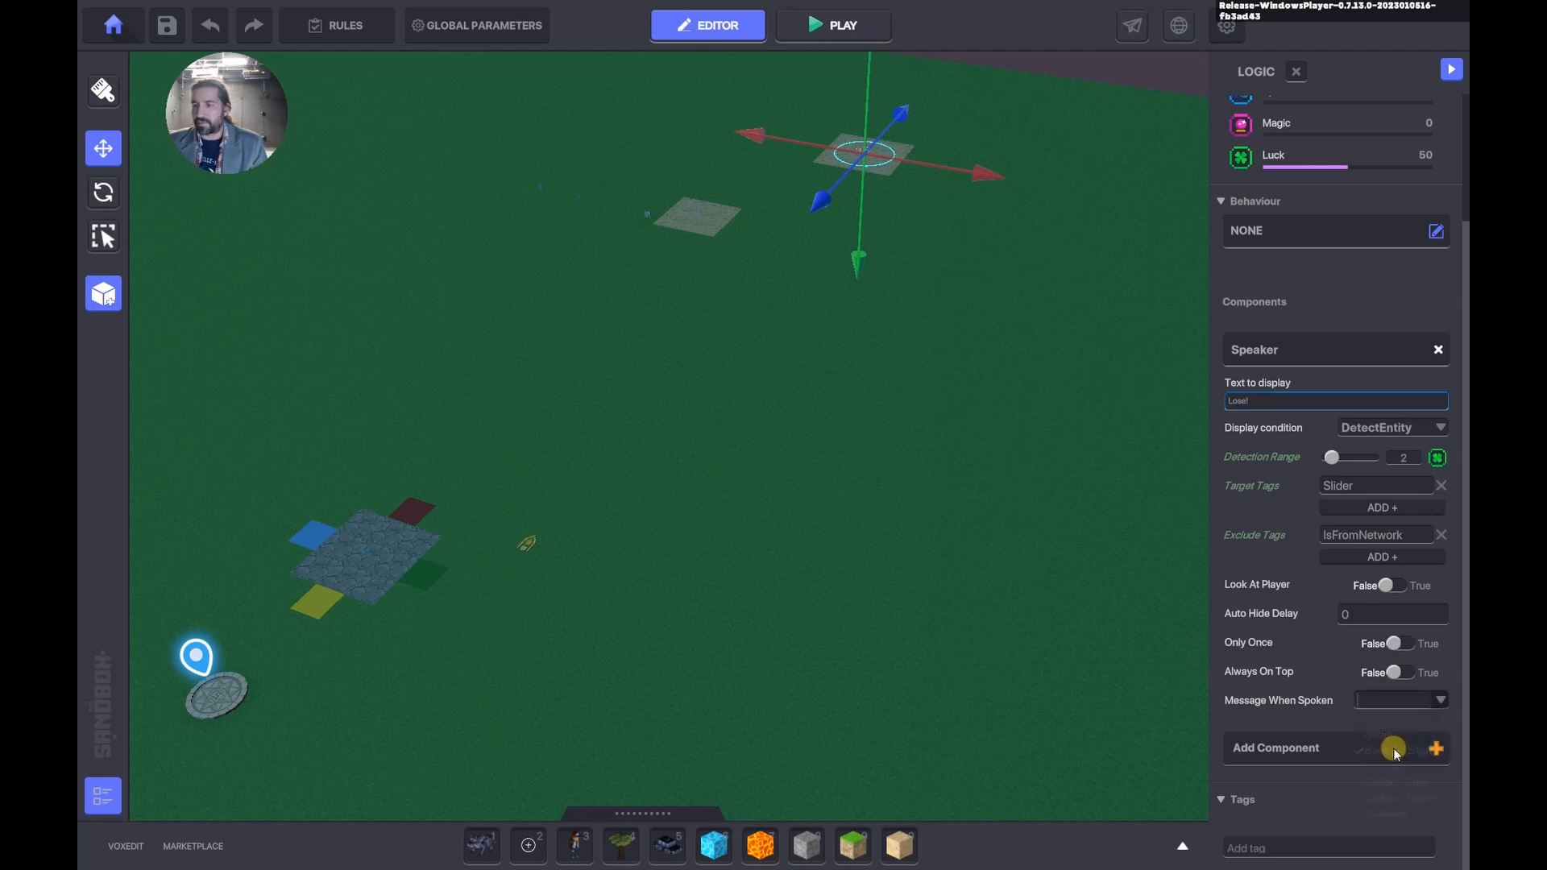
Find the JC Asker Logic asset by searching for "asker" and place one on the grass beside the far sand pad.
click(727, 322)
key(d)
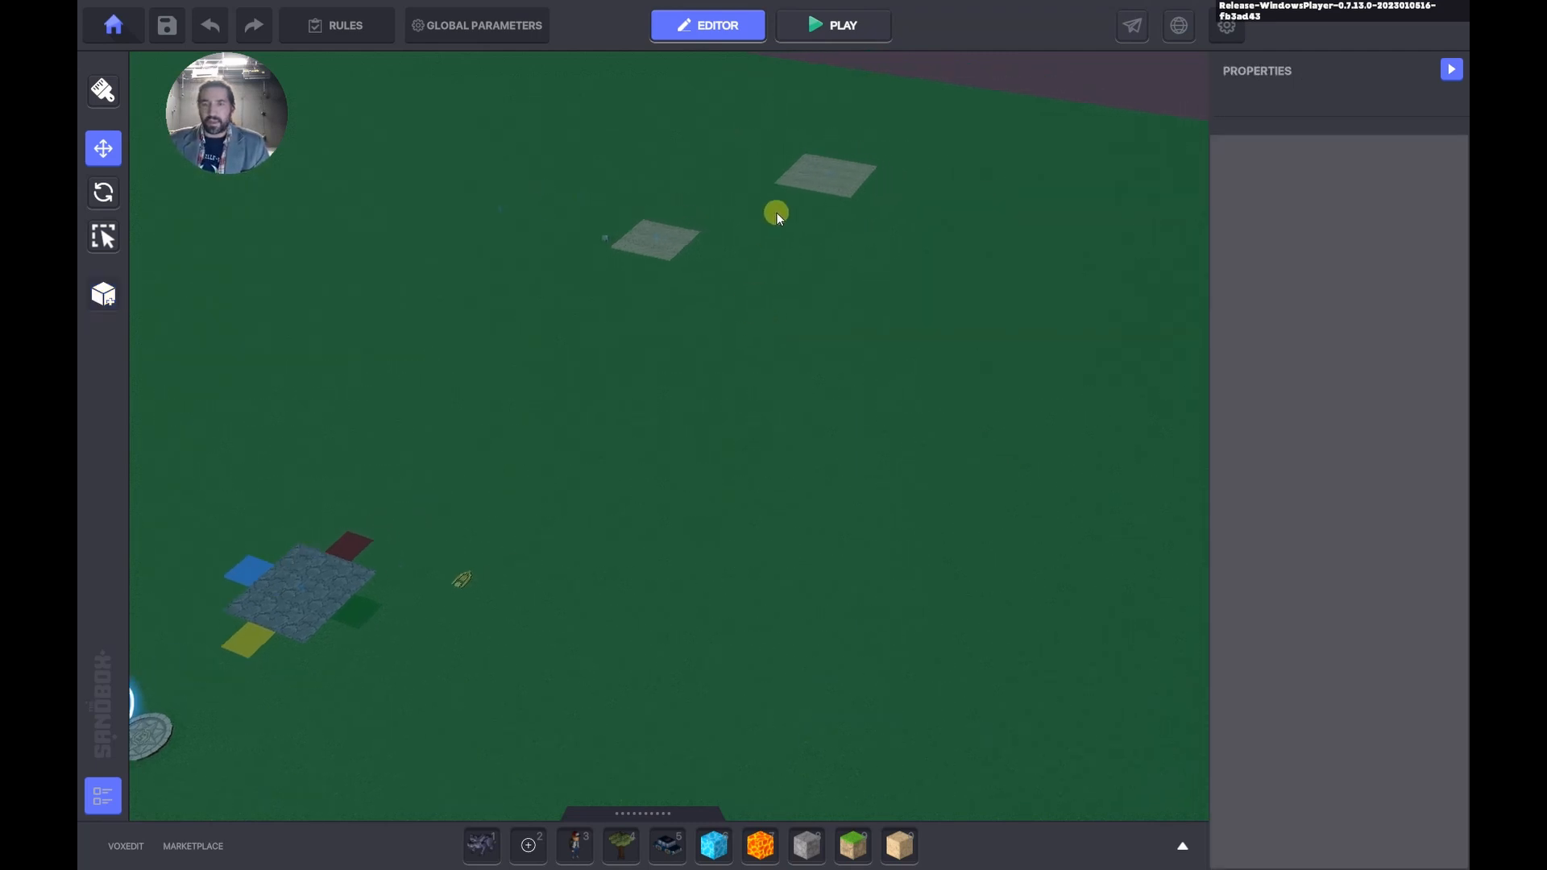
click(828, 171)
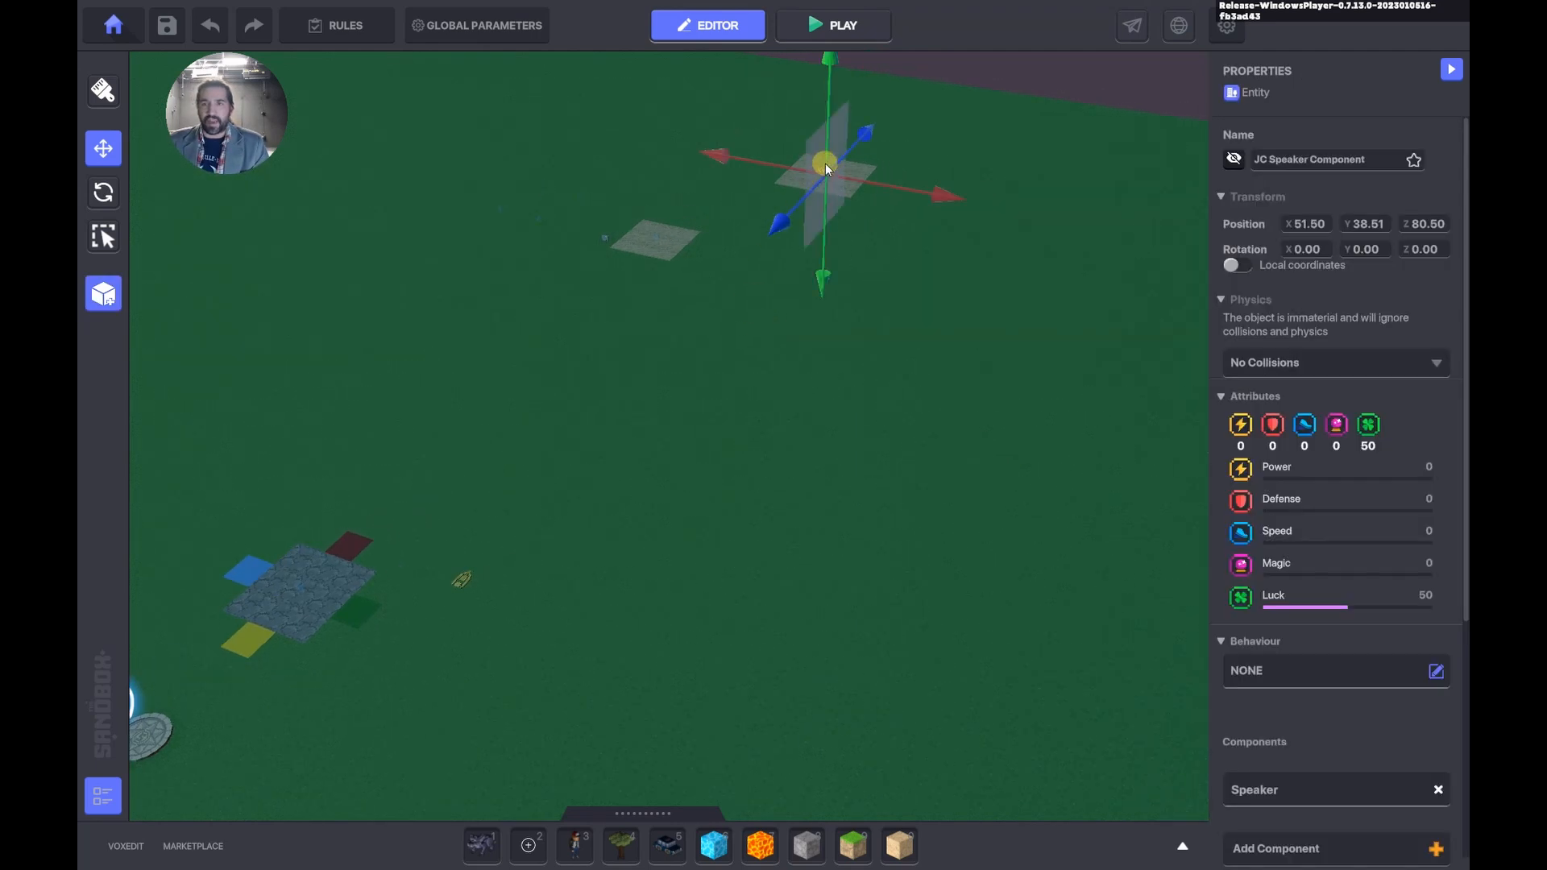
drag(643, 814, 656, 645)
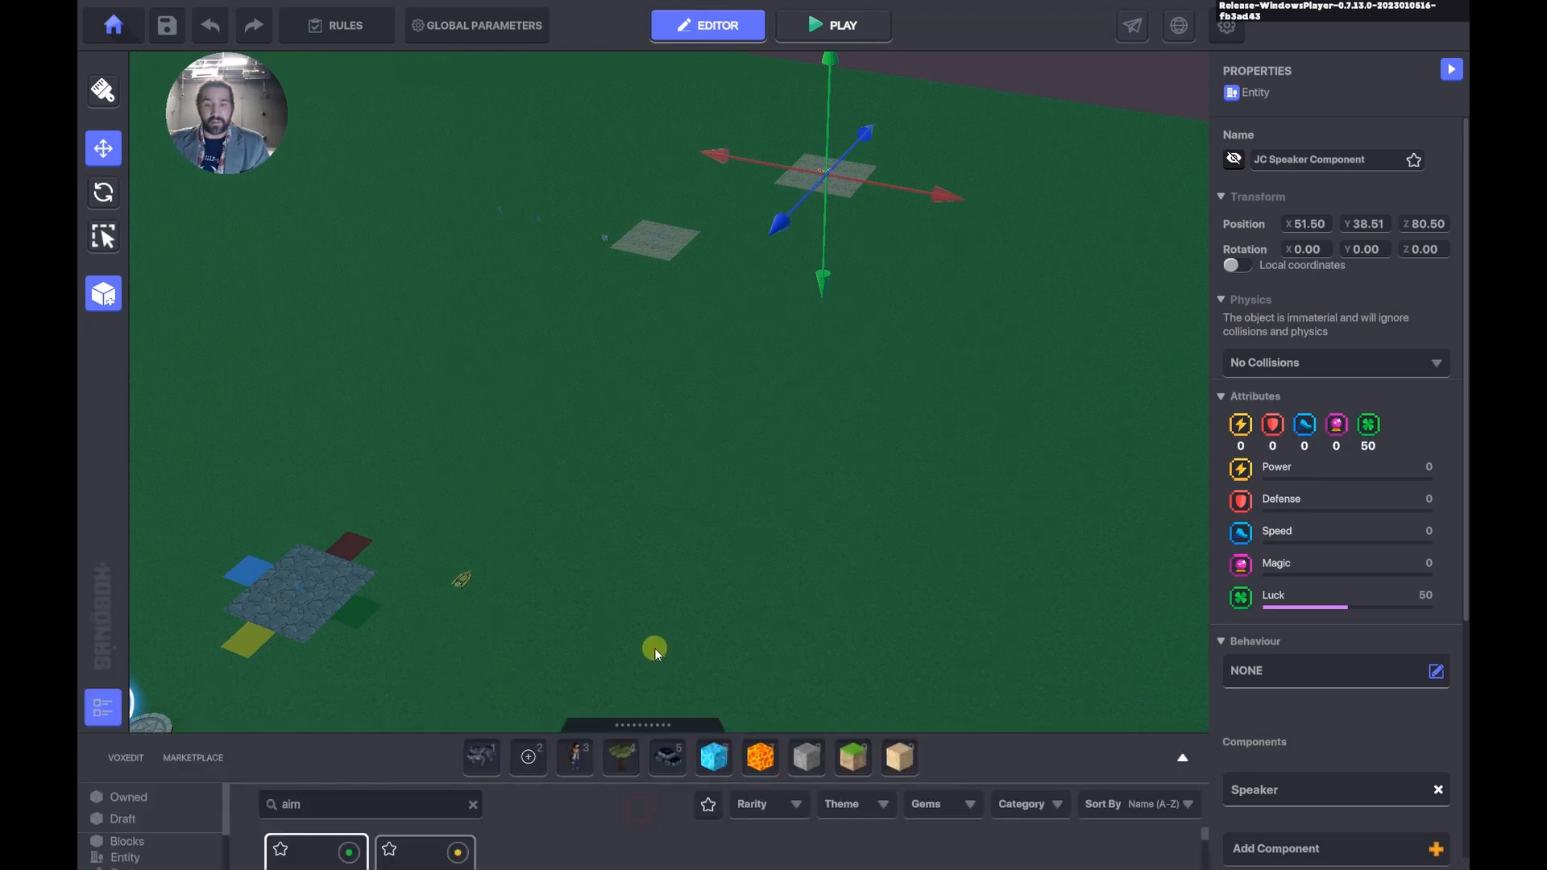
click(326, 730)
key(BackSpace)
key(BackSpace)
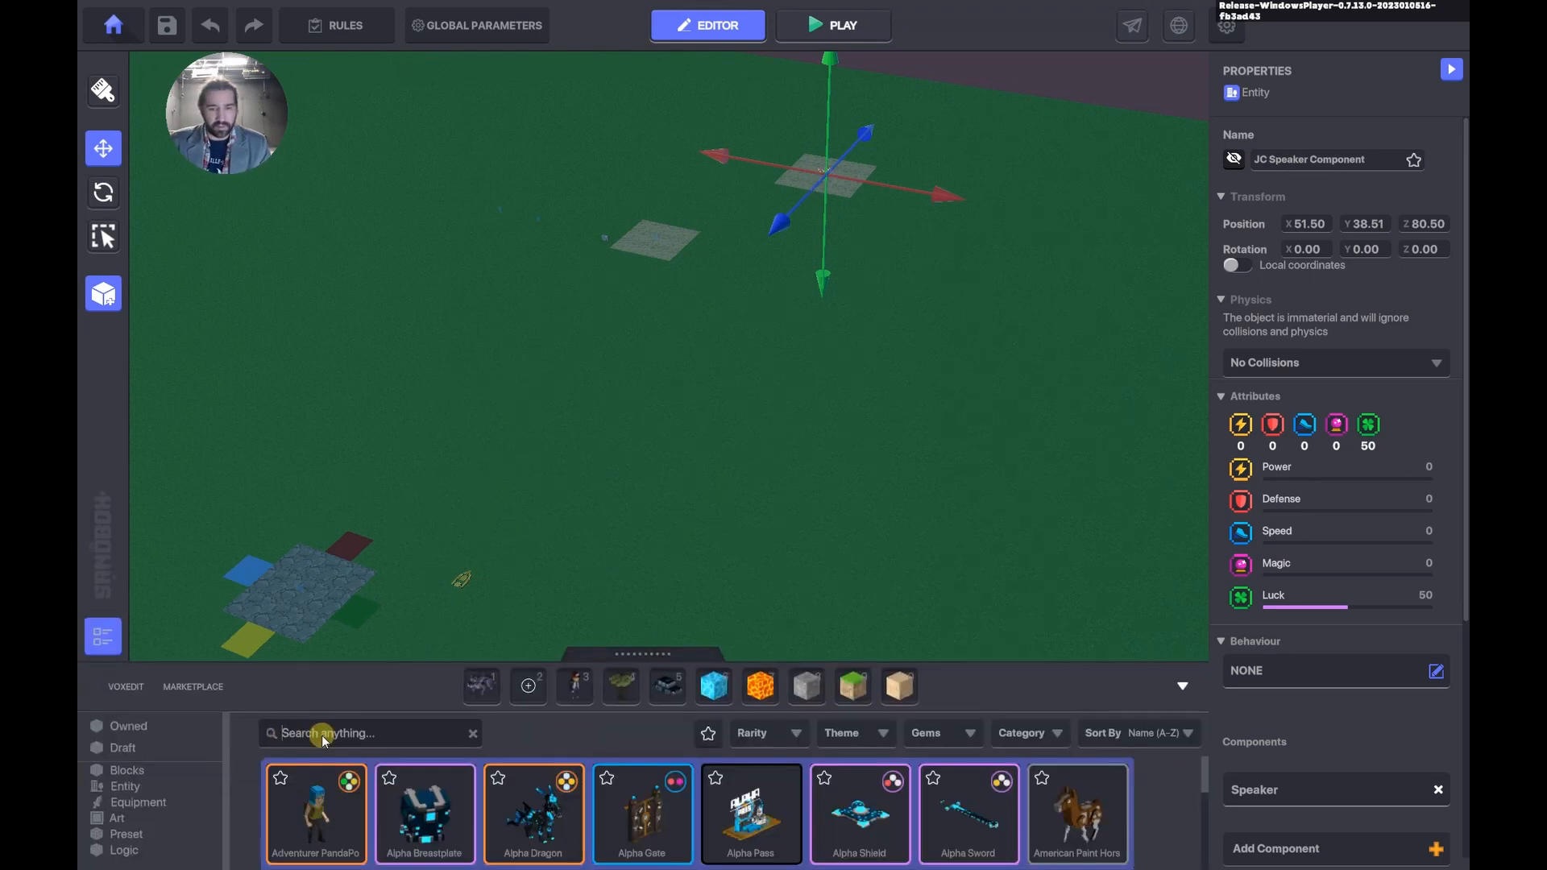
text(asker)
click(312, 809)
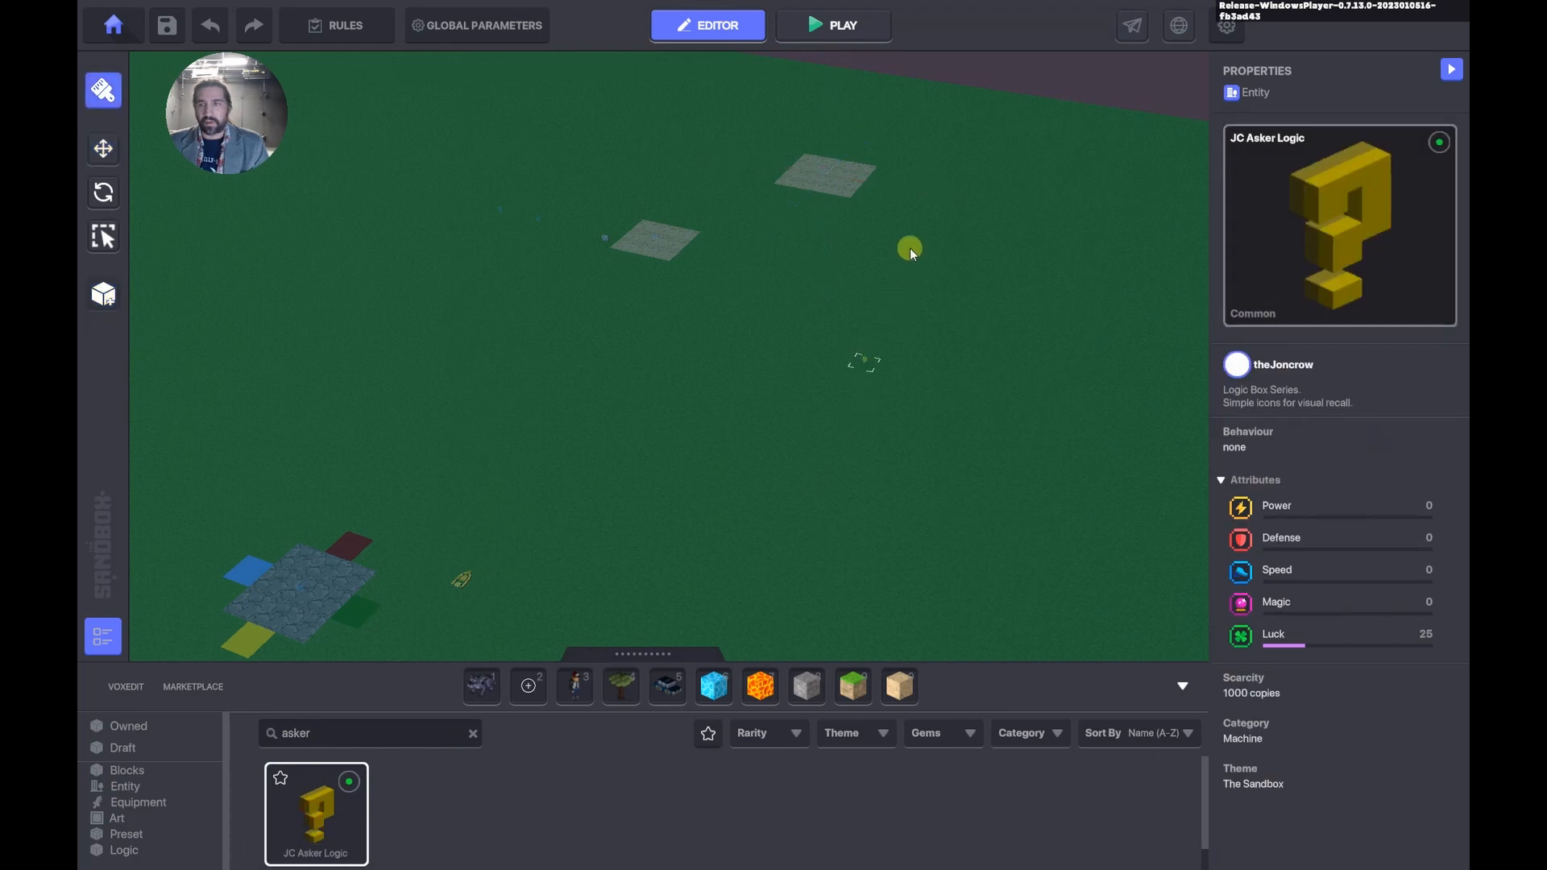
click(103, 148)
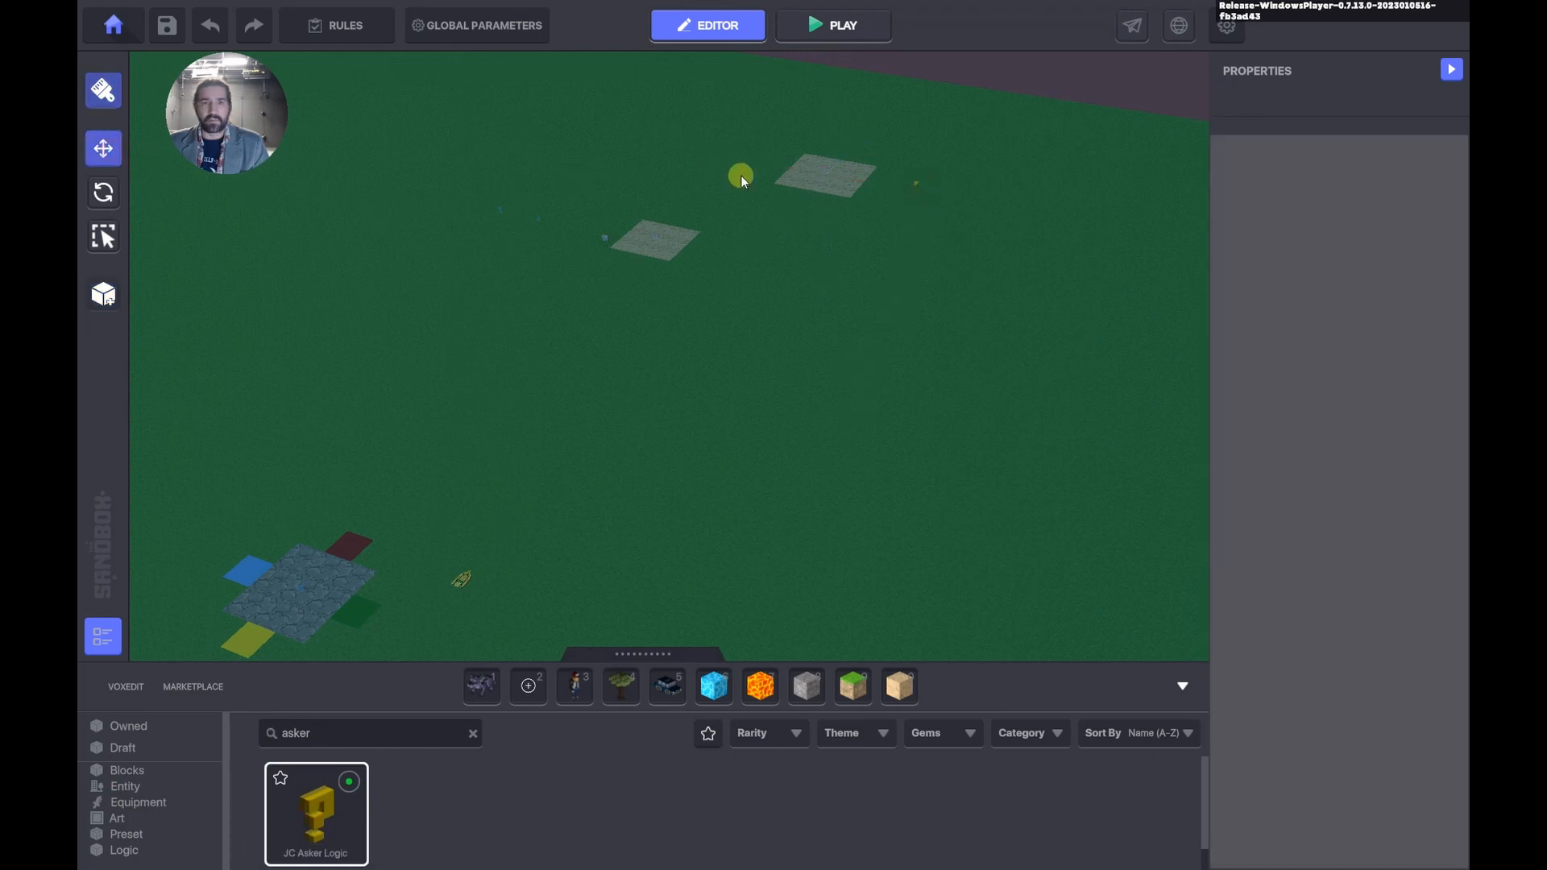
Set the JC Asker Logic entity's physics to No Collisions and give it the Asker behaviour.
double_click(917, 183)
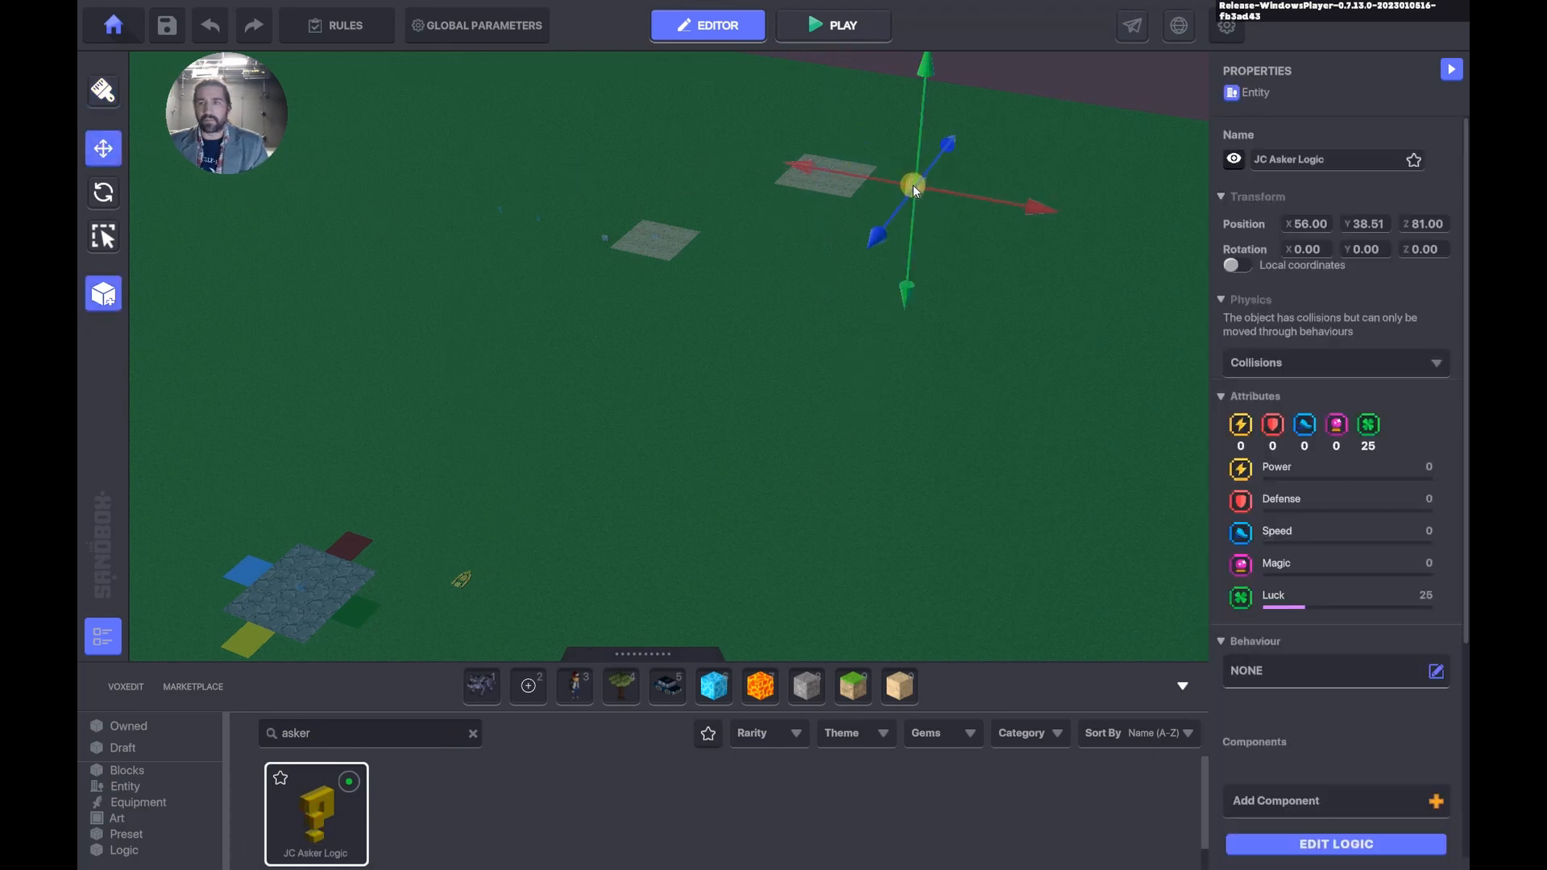
click(1256, 360)
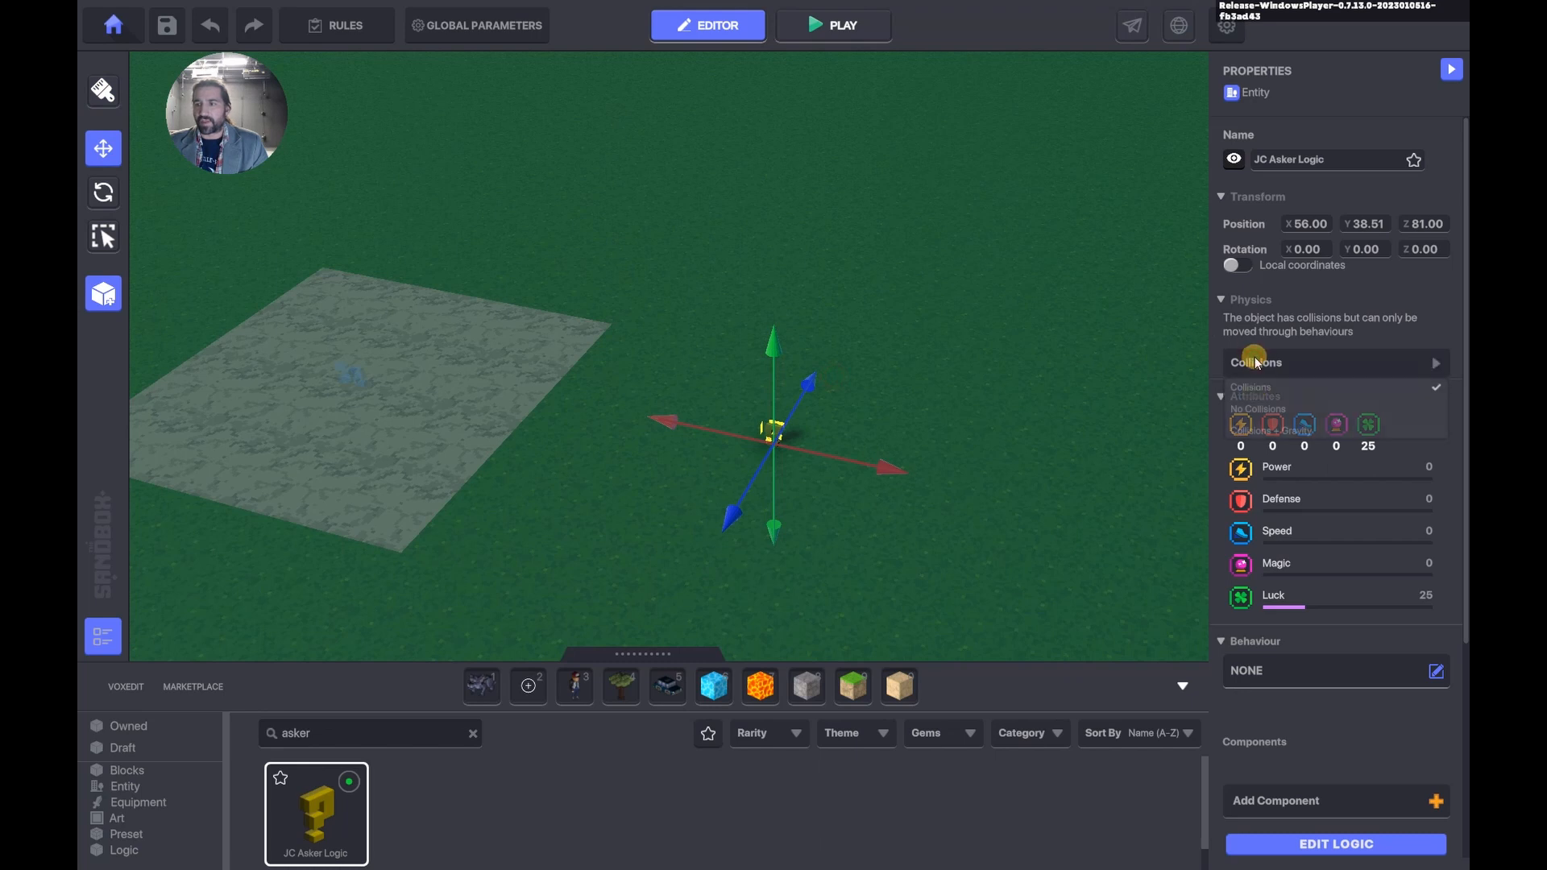
click(1250, 411)
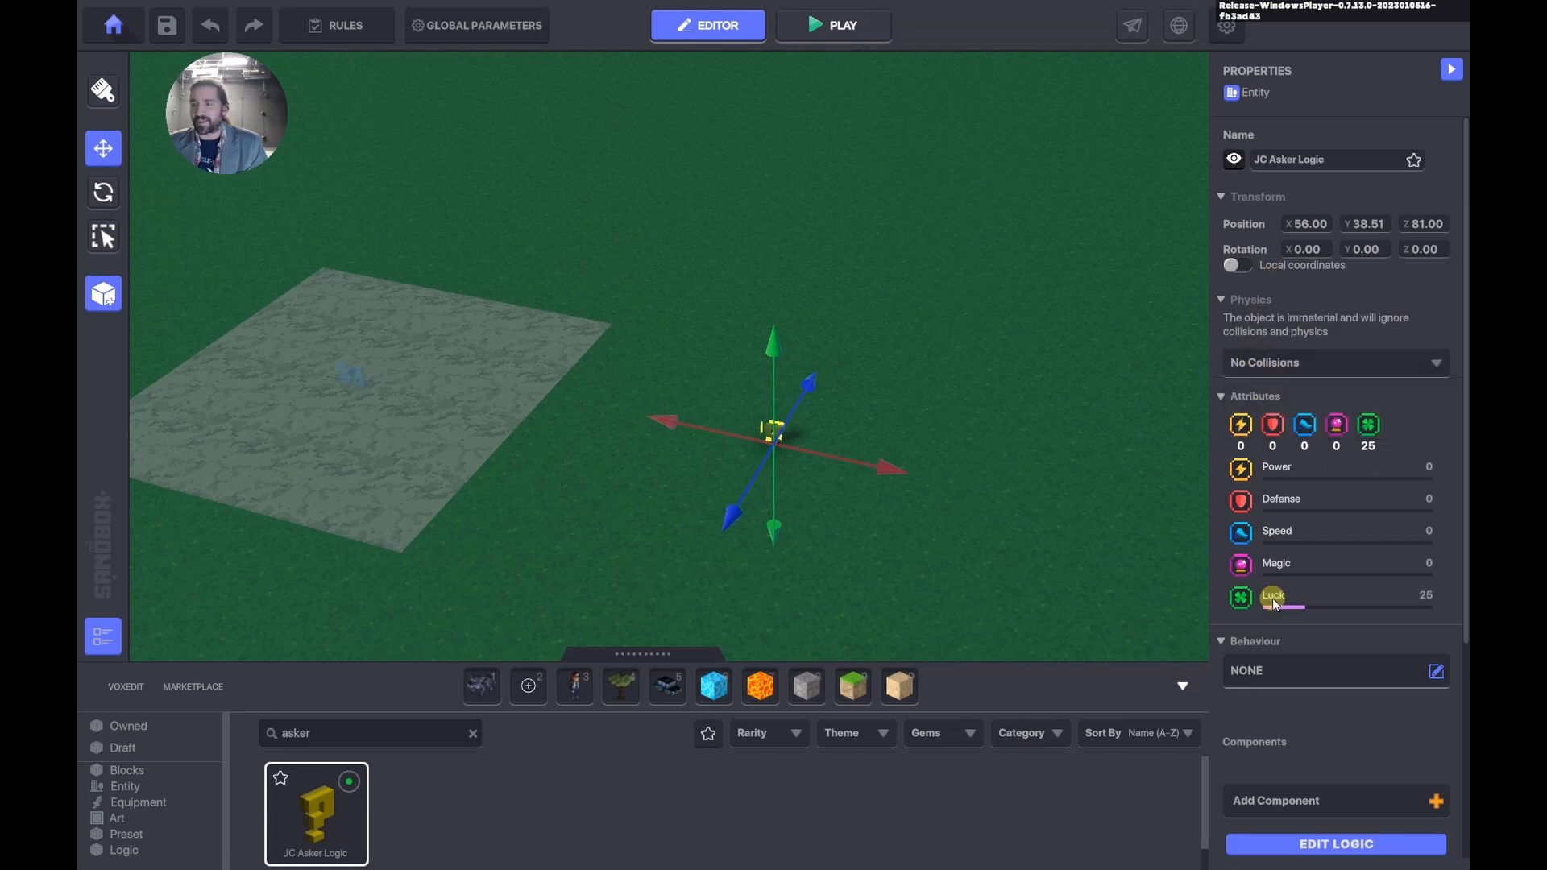
scroll(1271, 598, down, 2)
click(1228, 522)
click(948, 367)
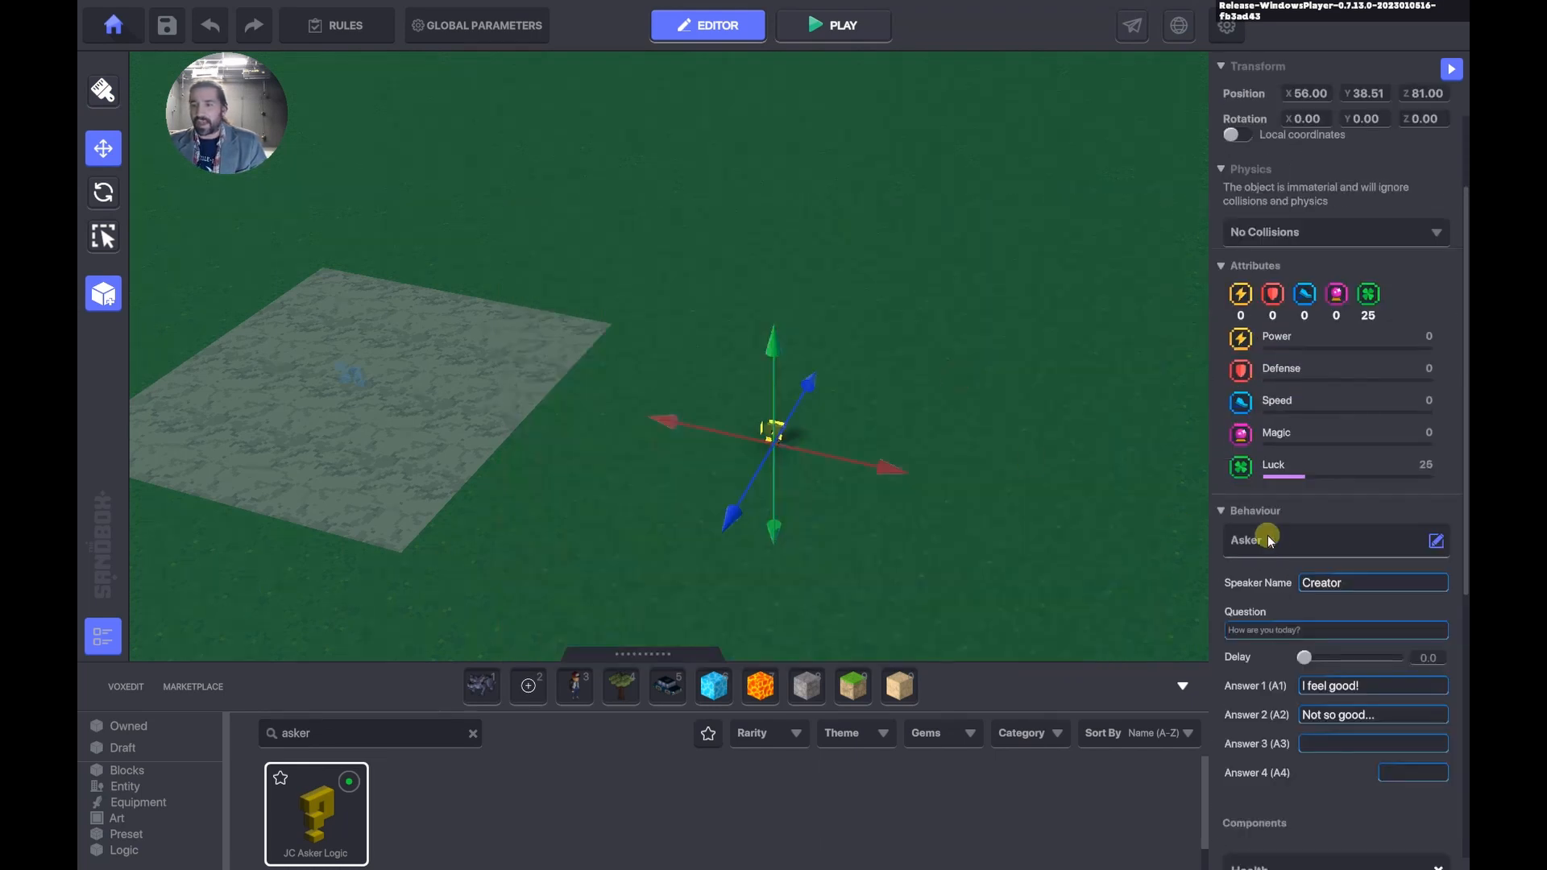
Change the Asker's speaker name to "The Announcer:".
drag(1356, 585, 1279, 579)
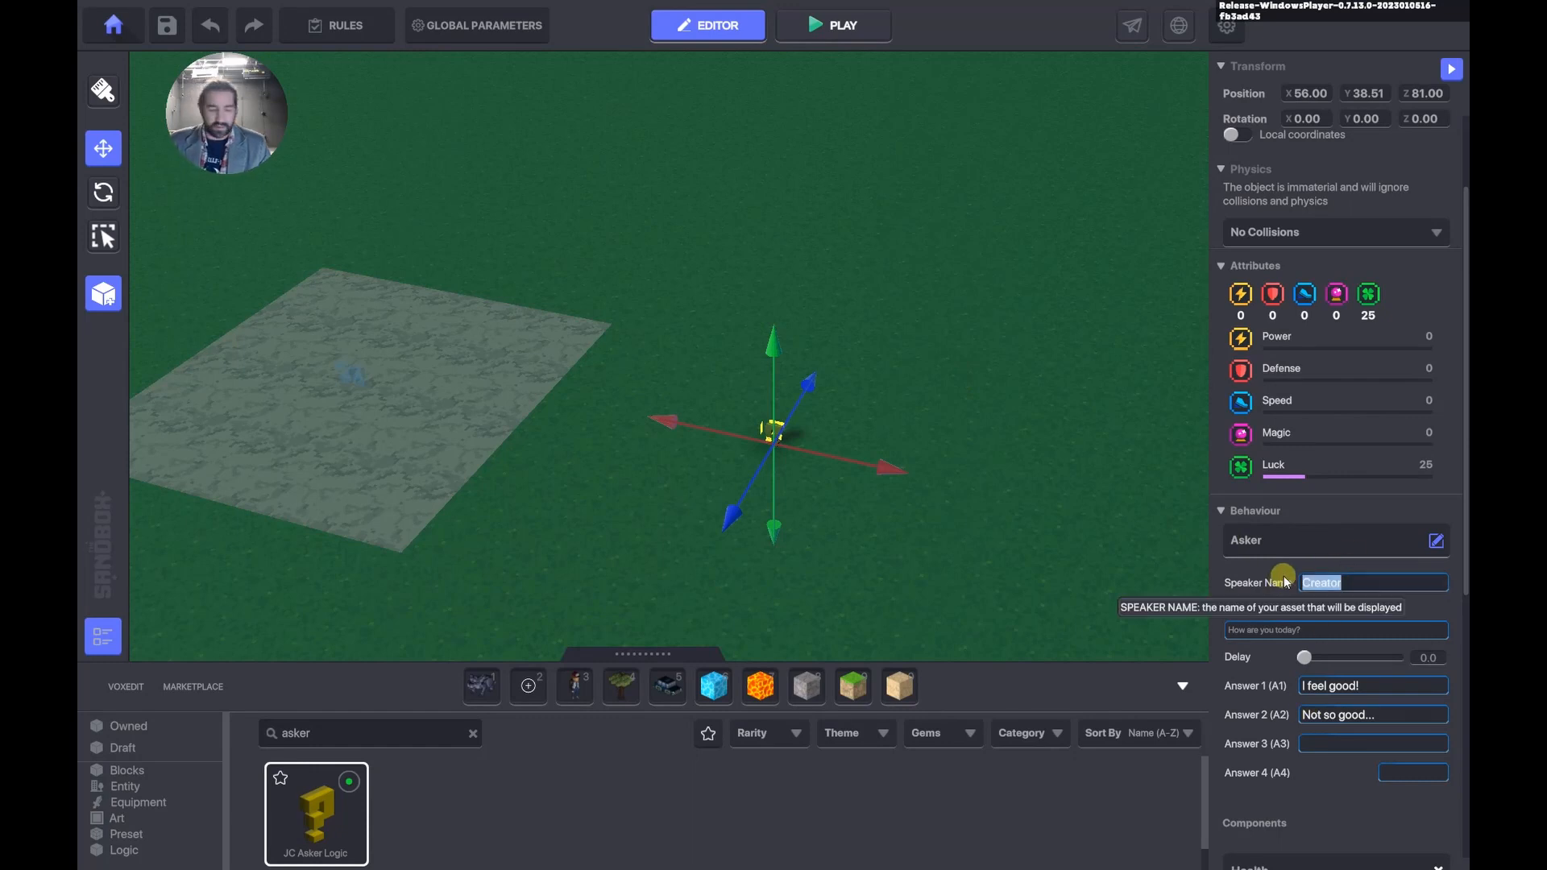
text(The Announcer)
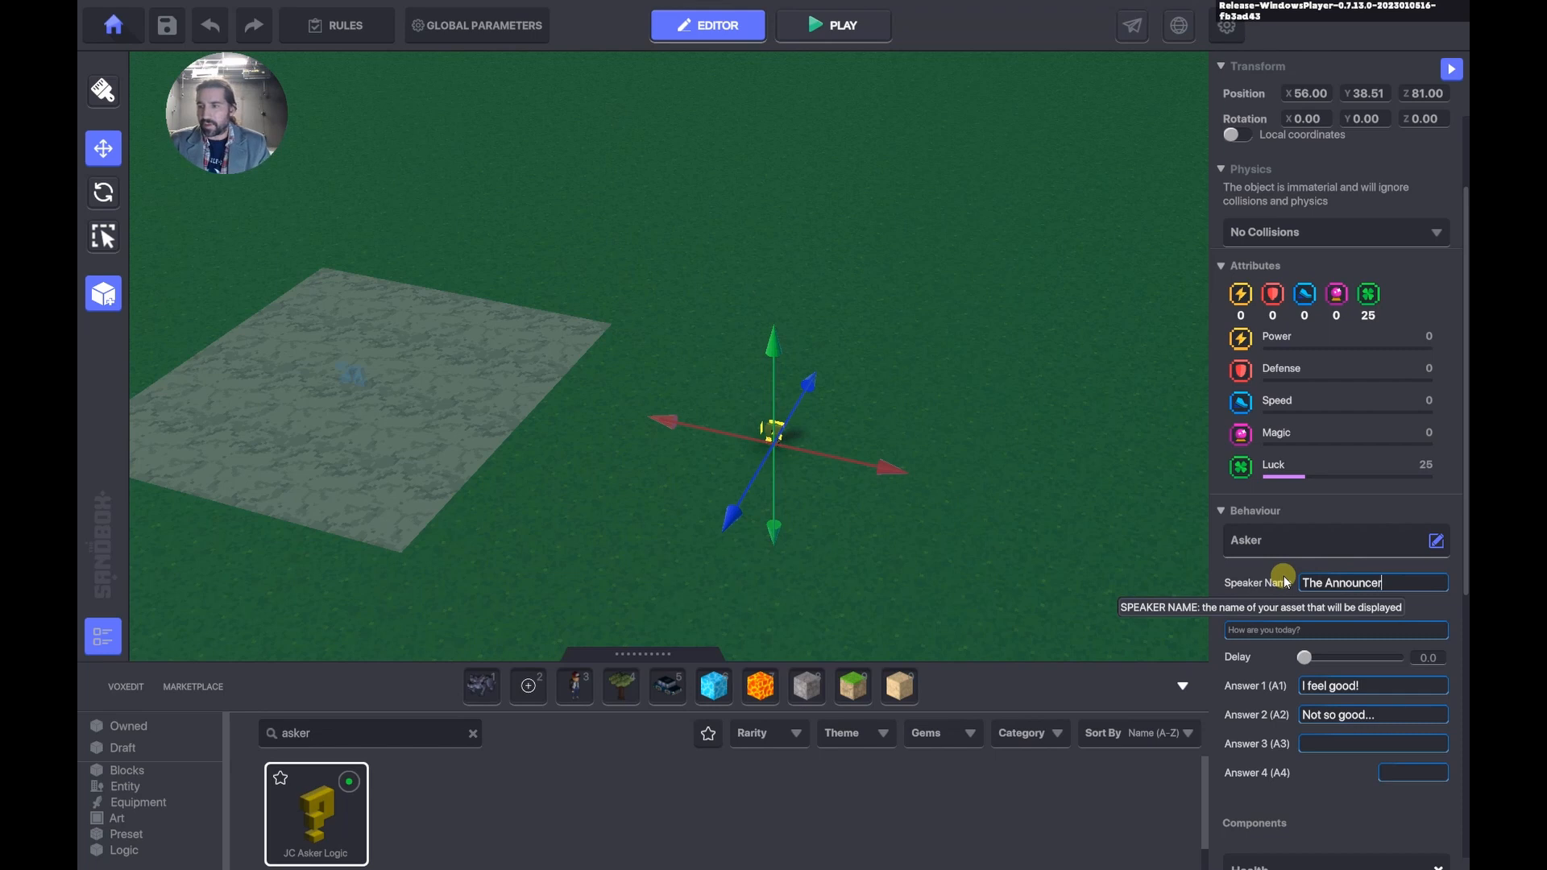
text(:)
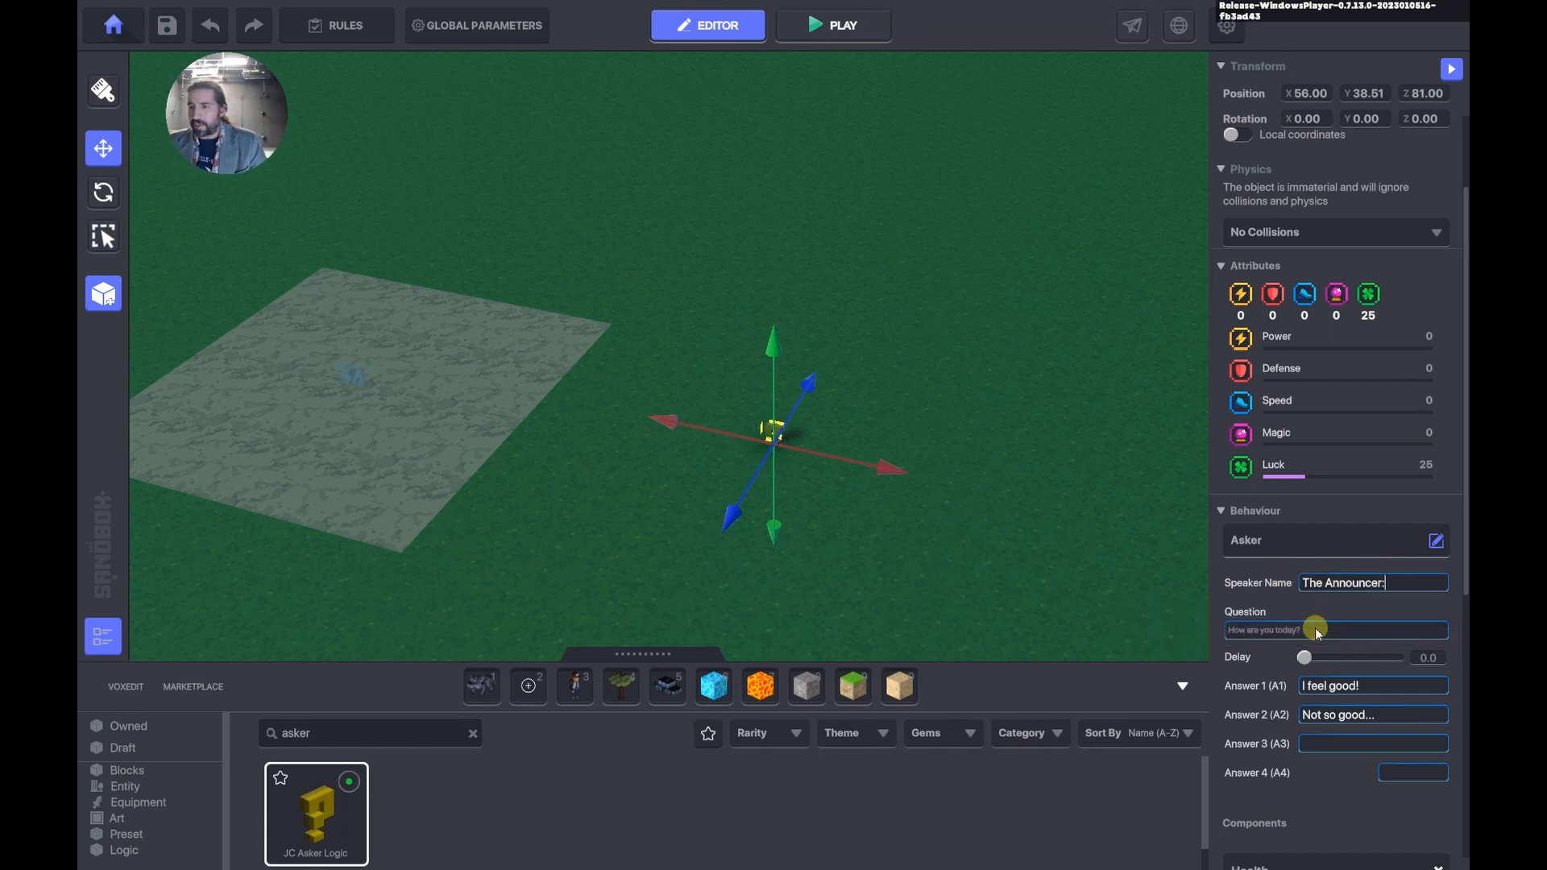
Set the multi-line question to "Well, you lost. Want to try again? If so, go back to the start and give it the old college try!".
drag(1315, 627, 1206, 628)
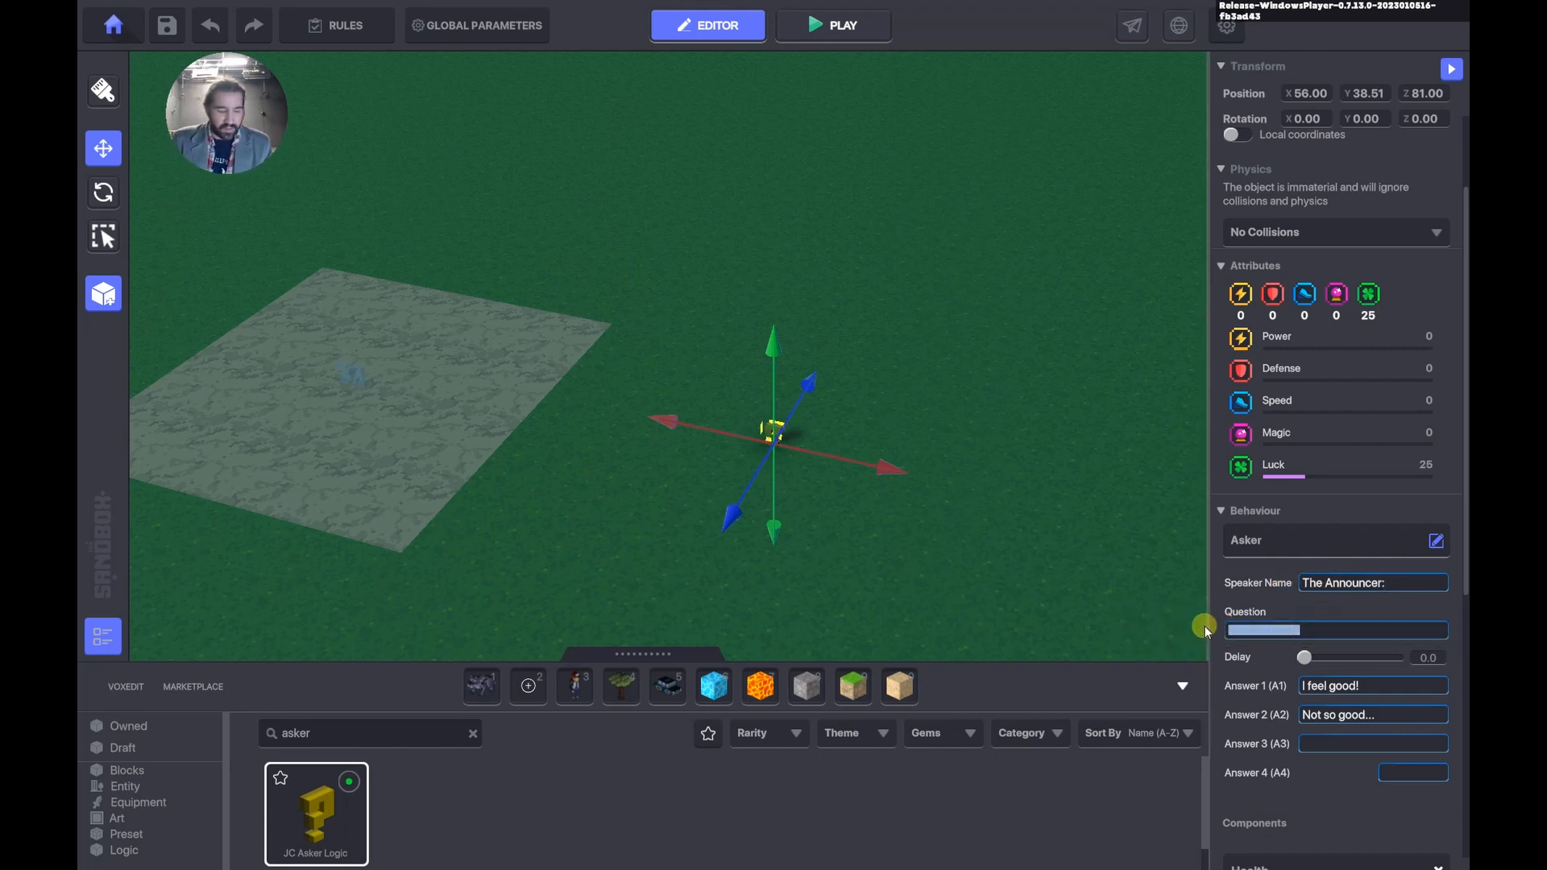
text(We)
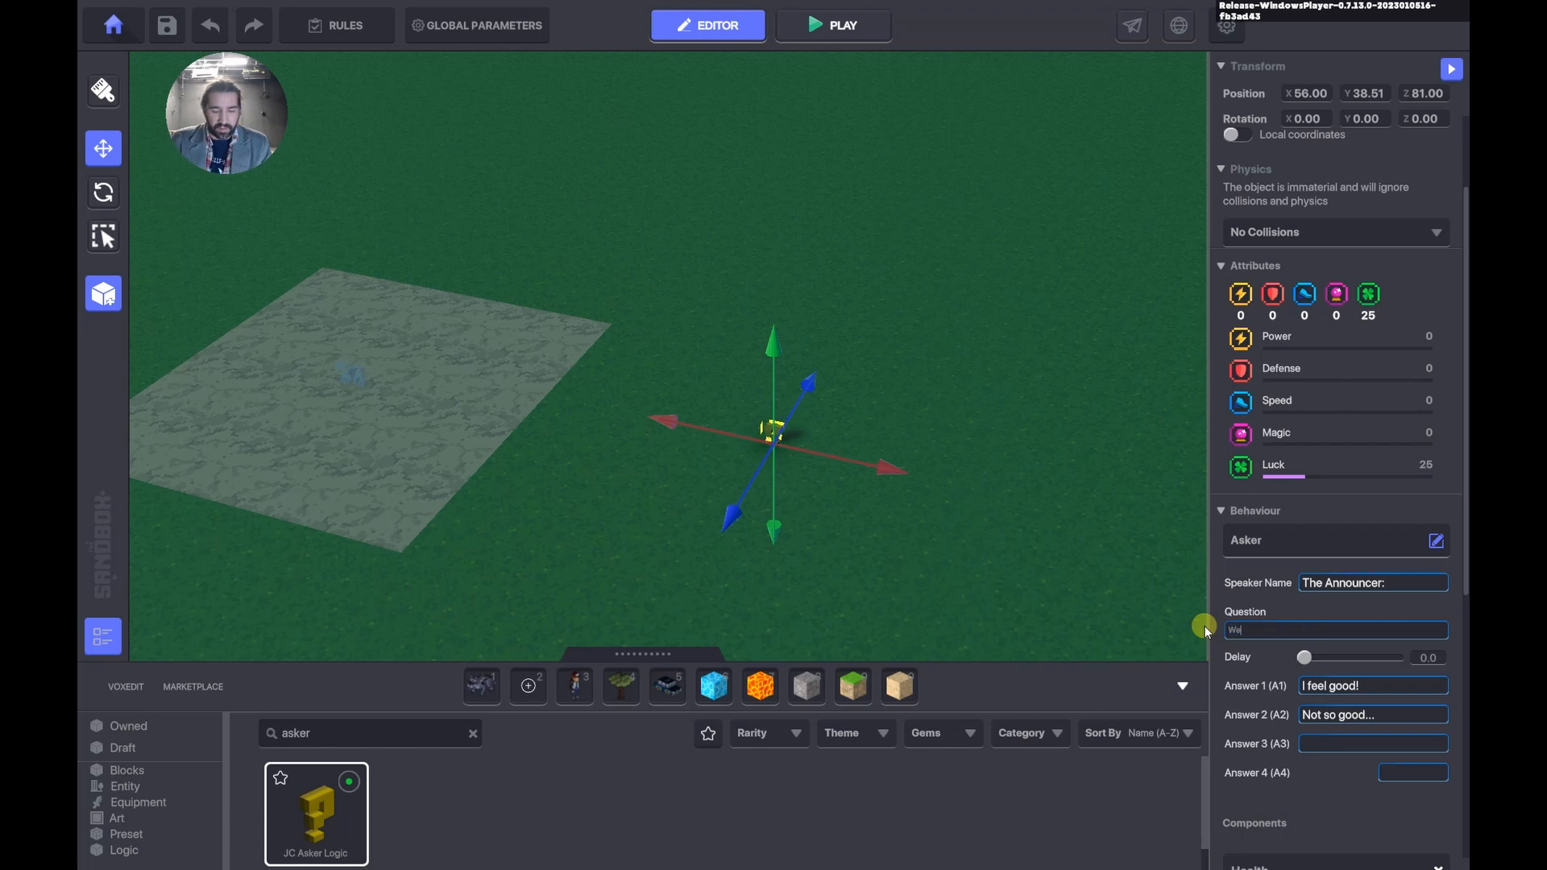
text(ll, you lost)
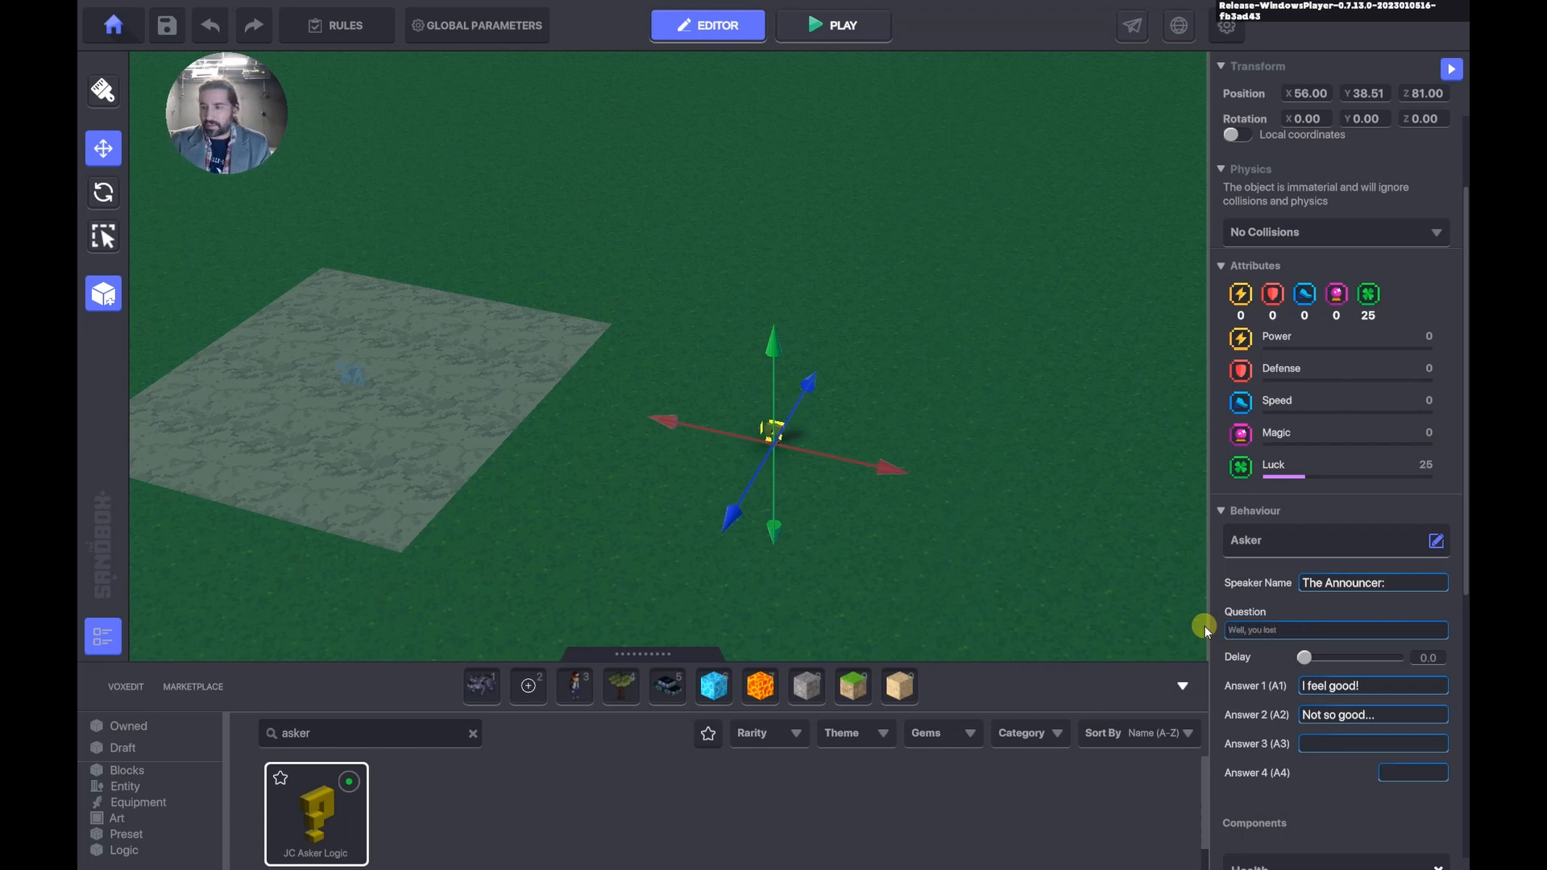
text(.)
key(Return)
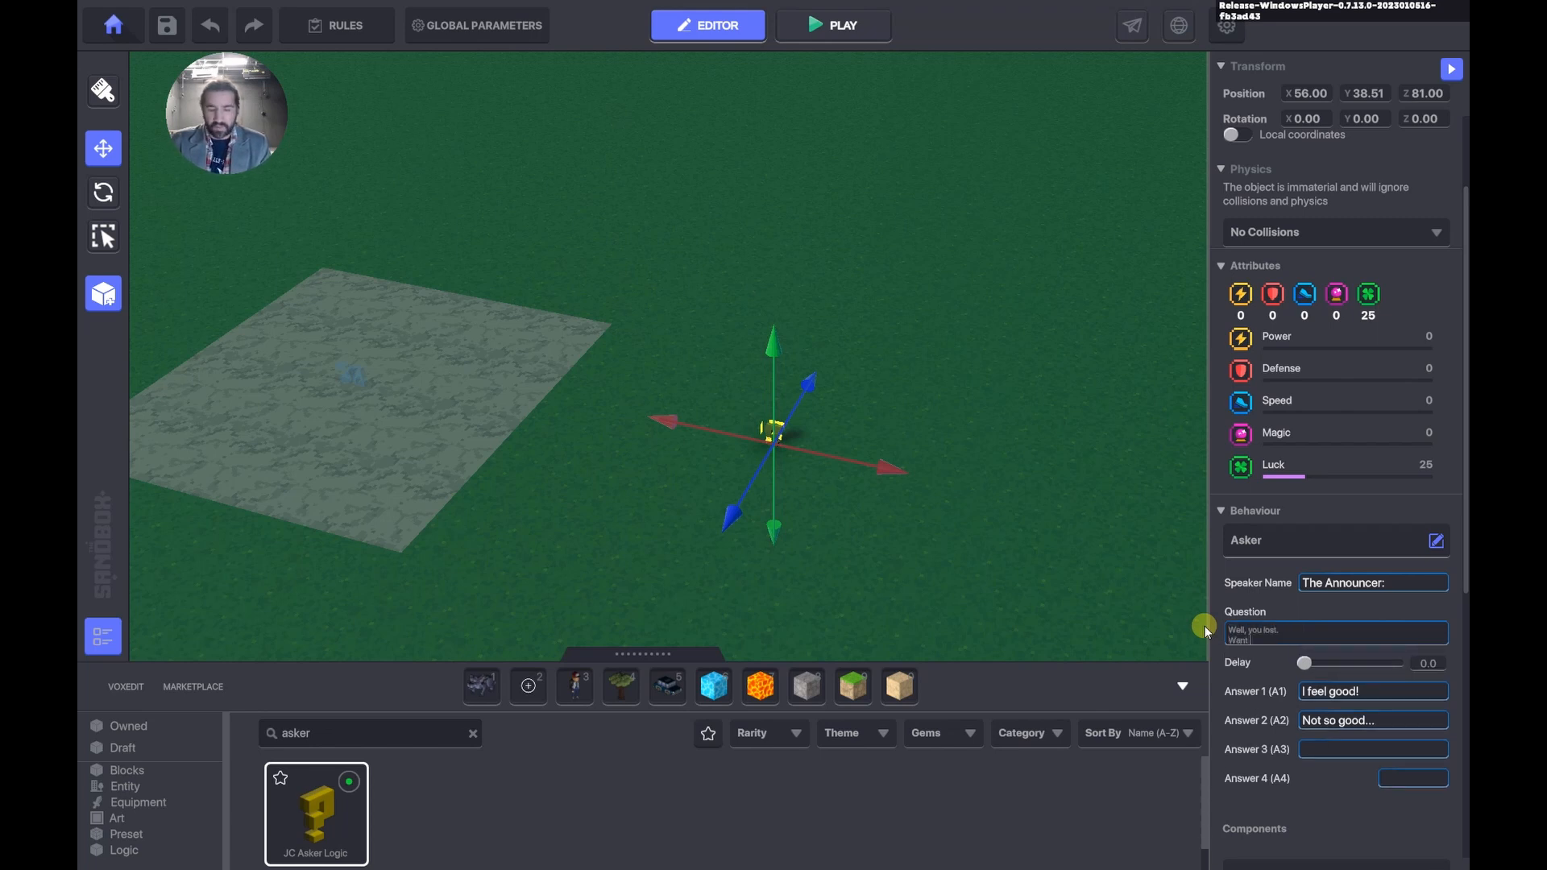
text(Want to try again?)
key(Return)
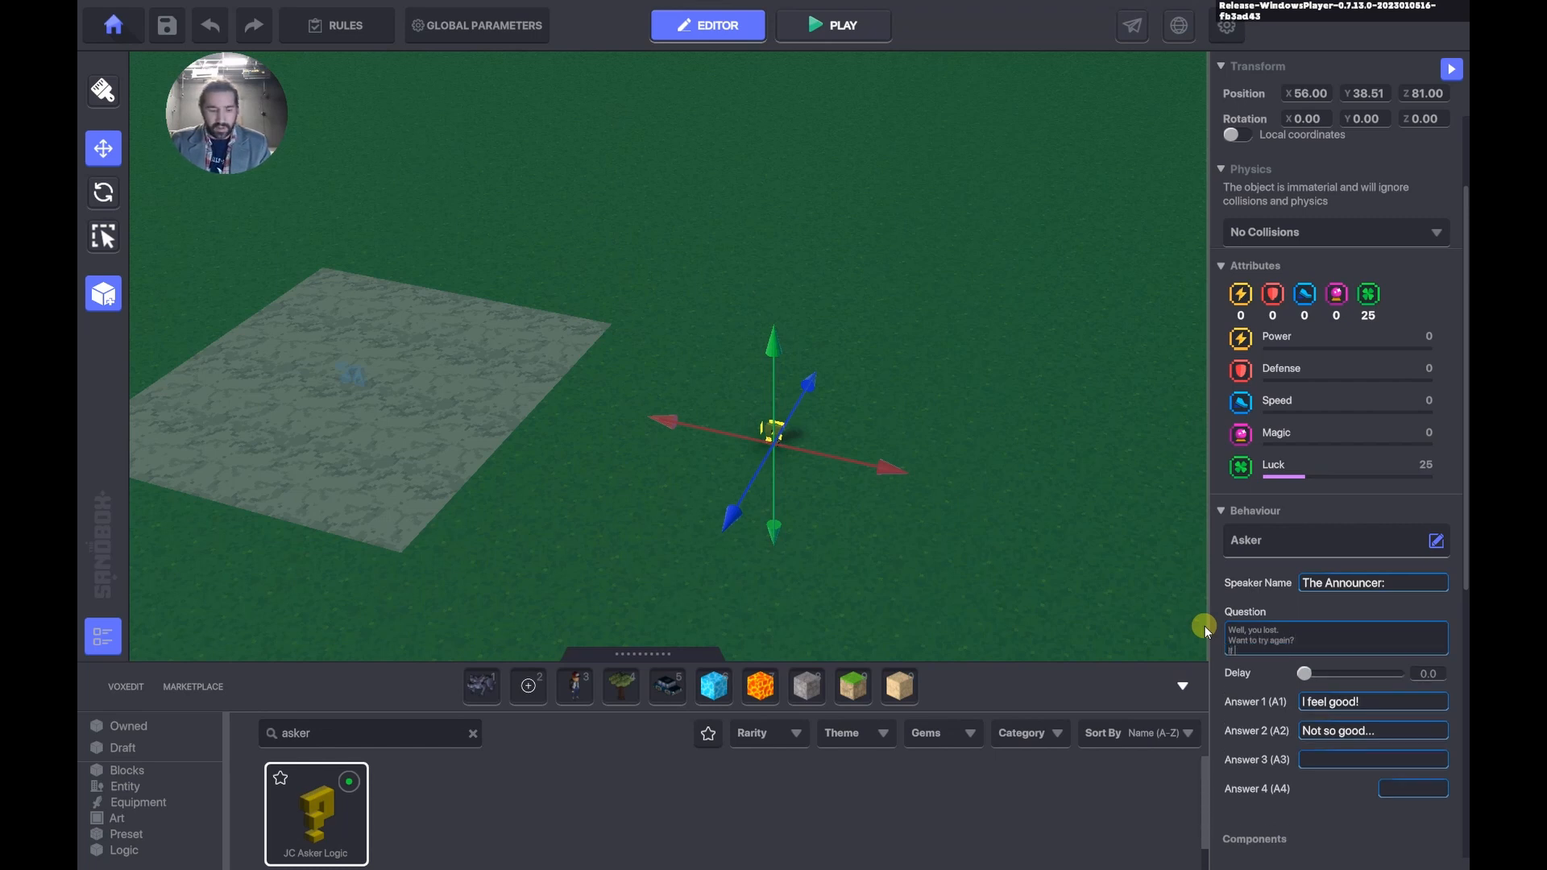
text(back to the sta)
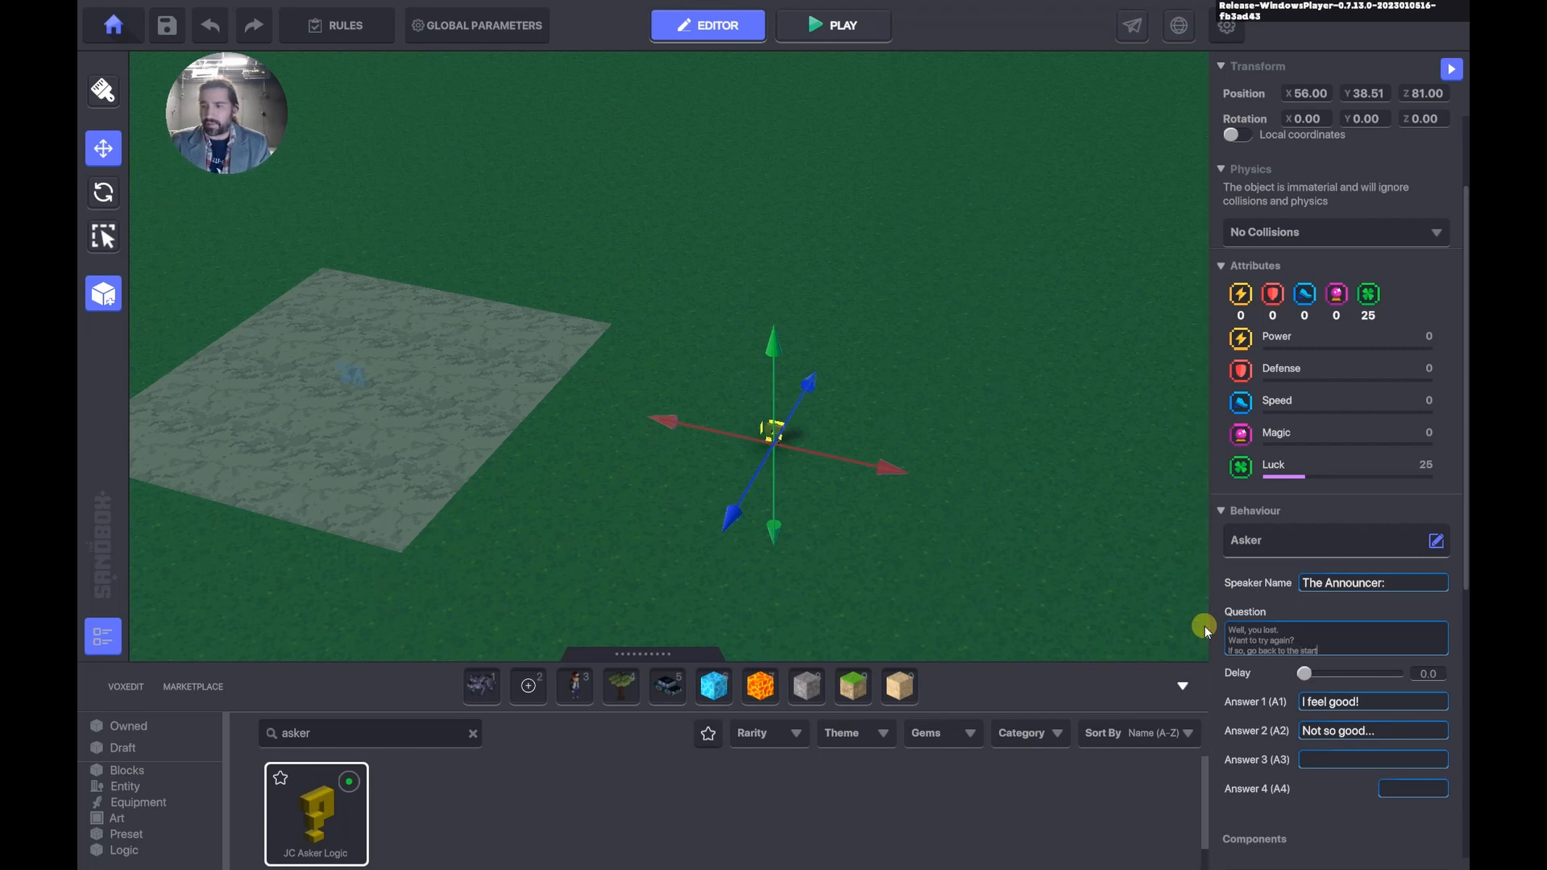
text(rt)
key(Return)
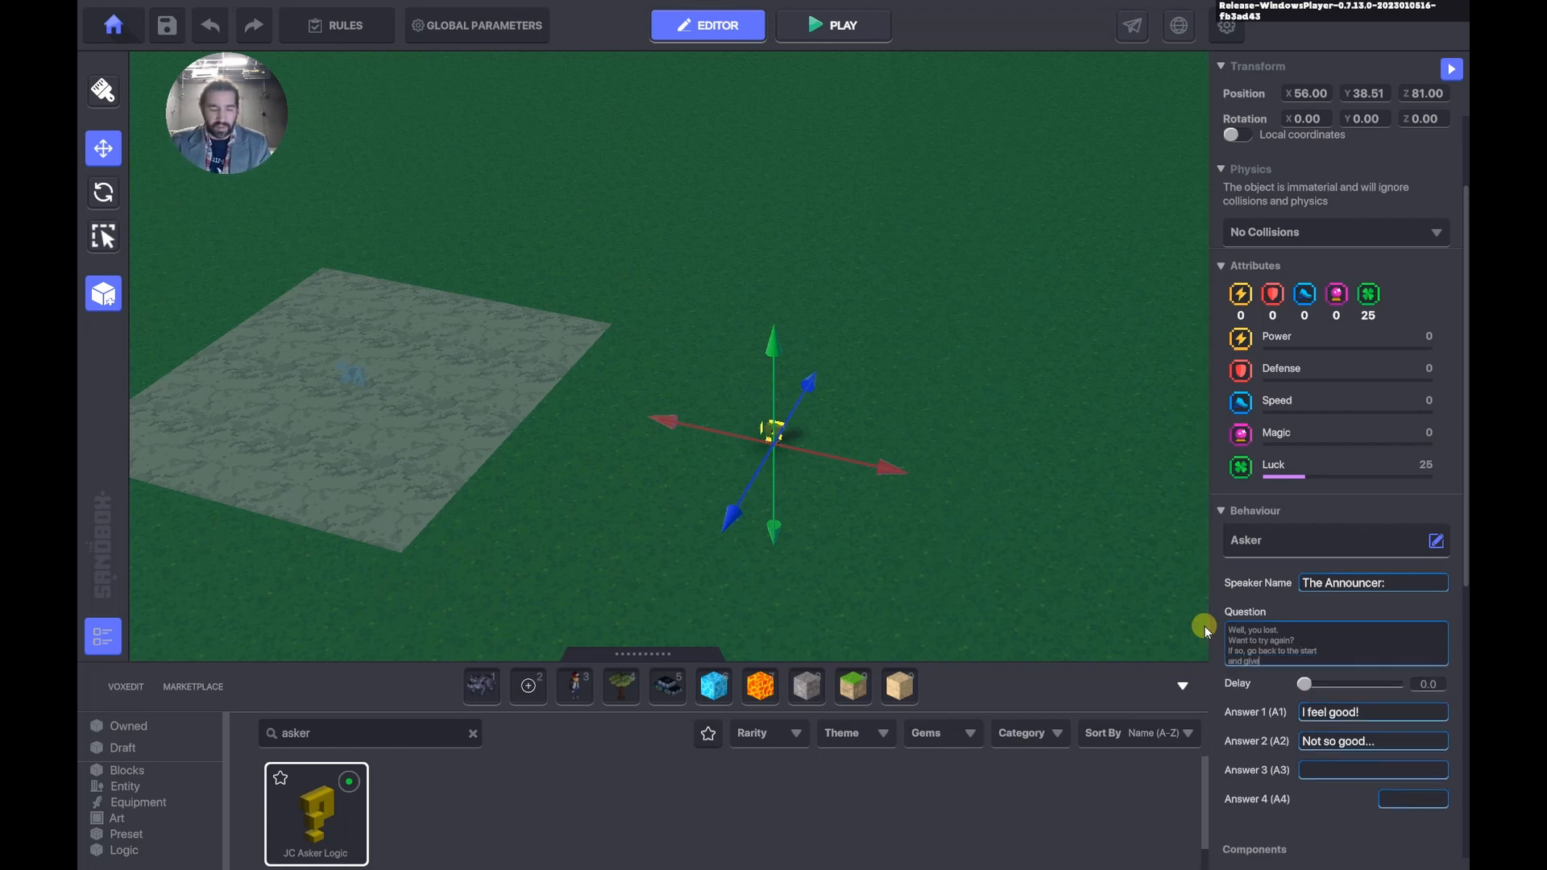
text(and give it)
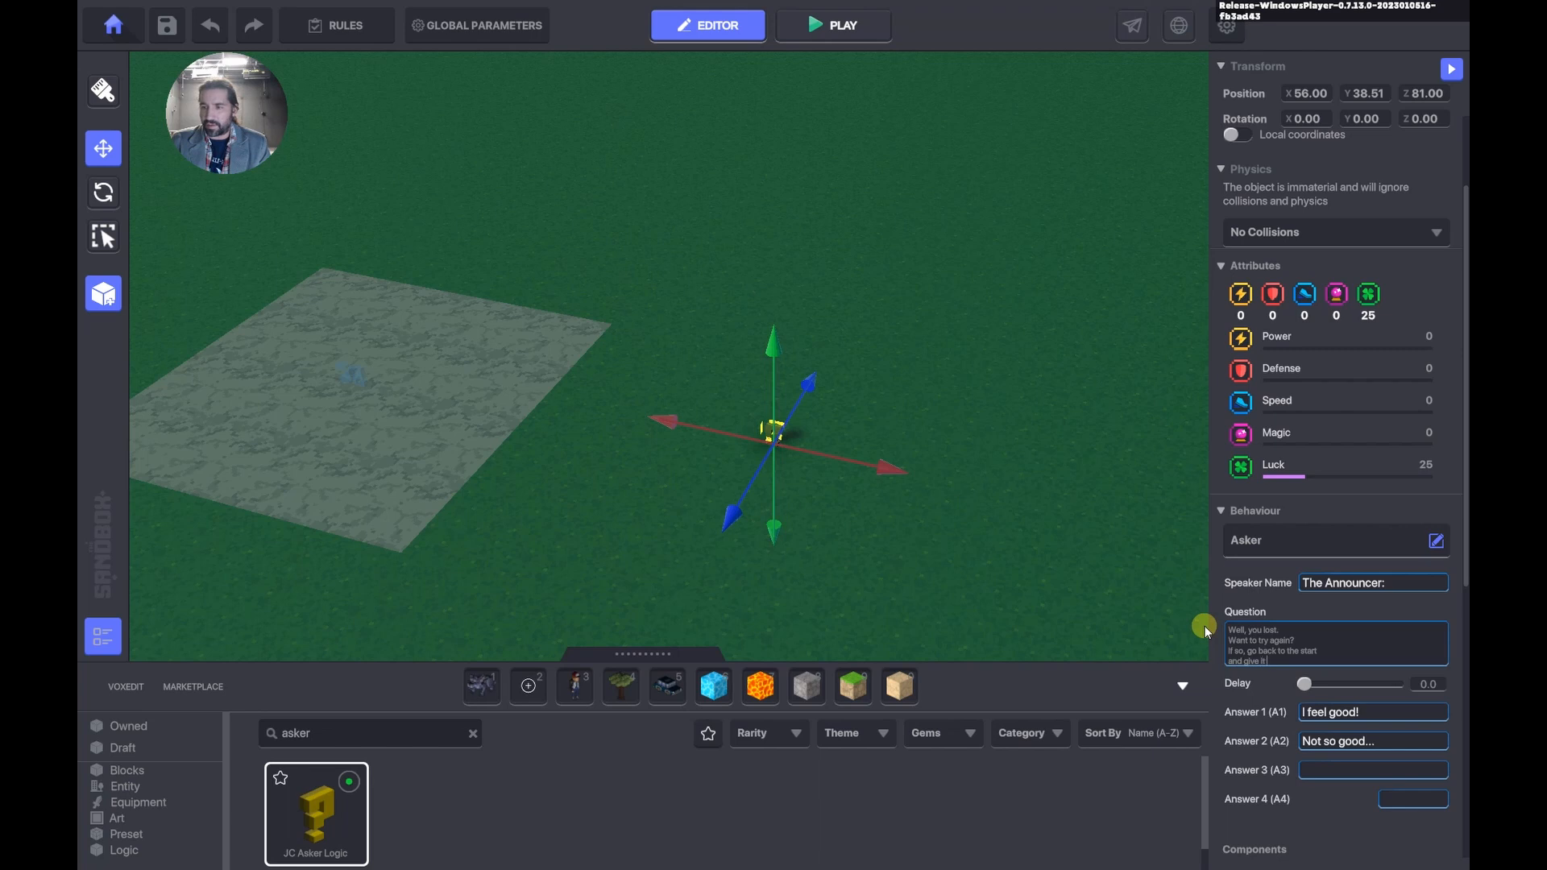
text( the old)
key(Return)
text(colleg)
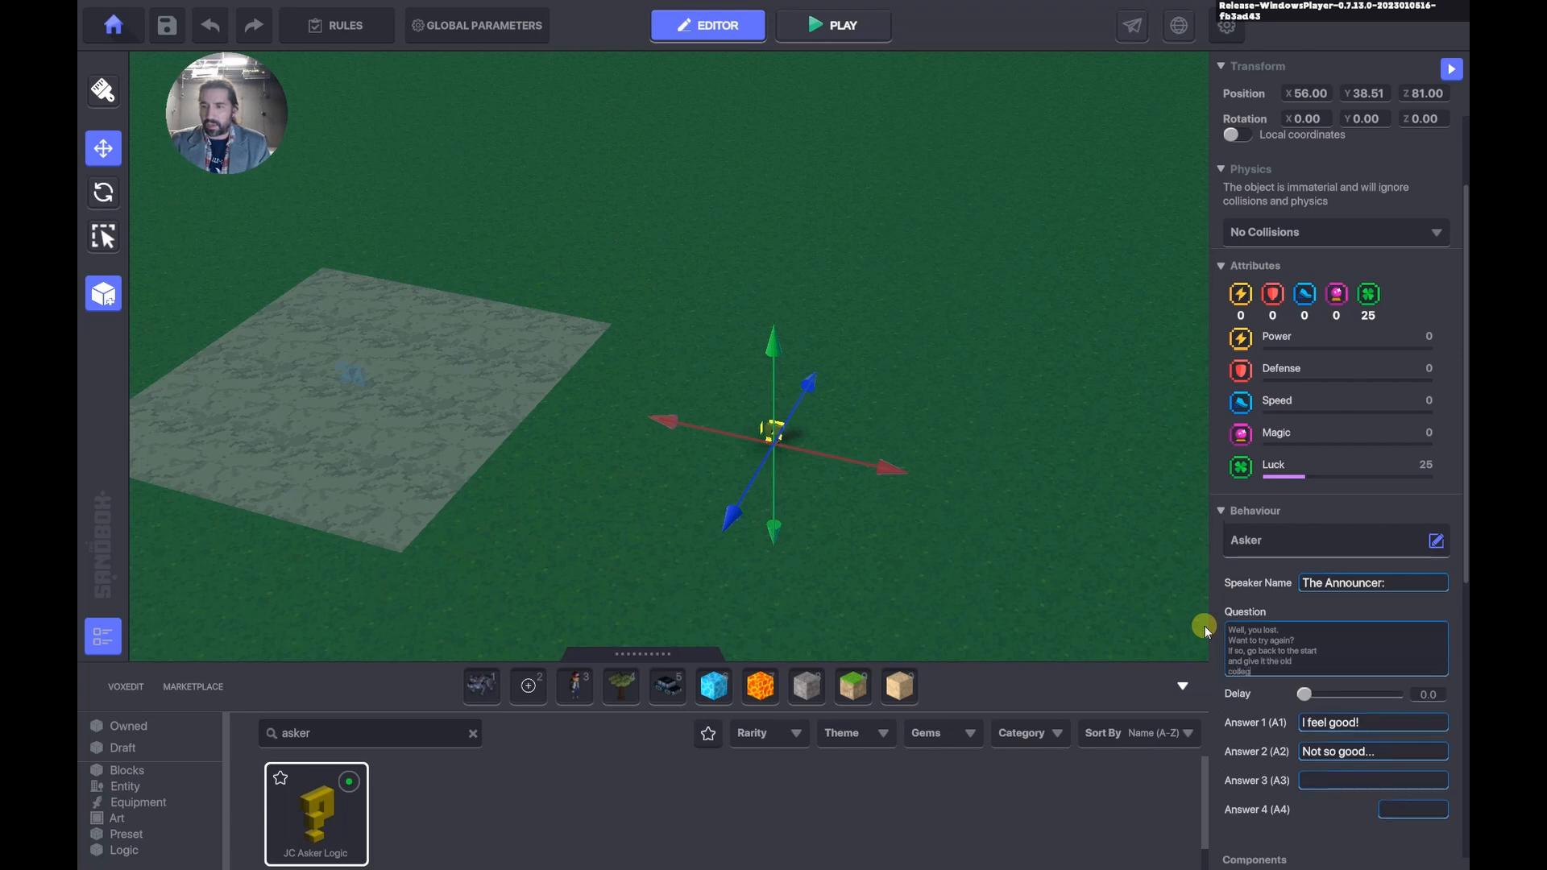
text(e try!)
key(Return)
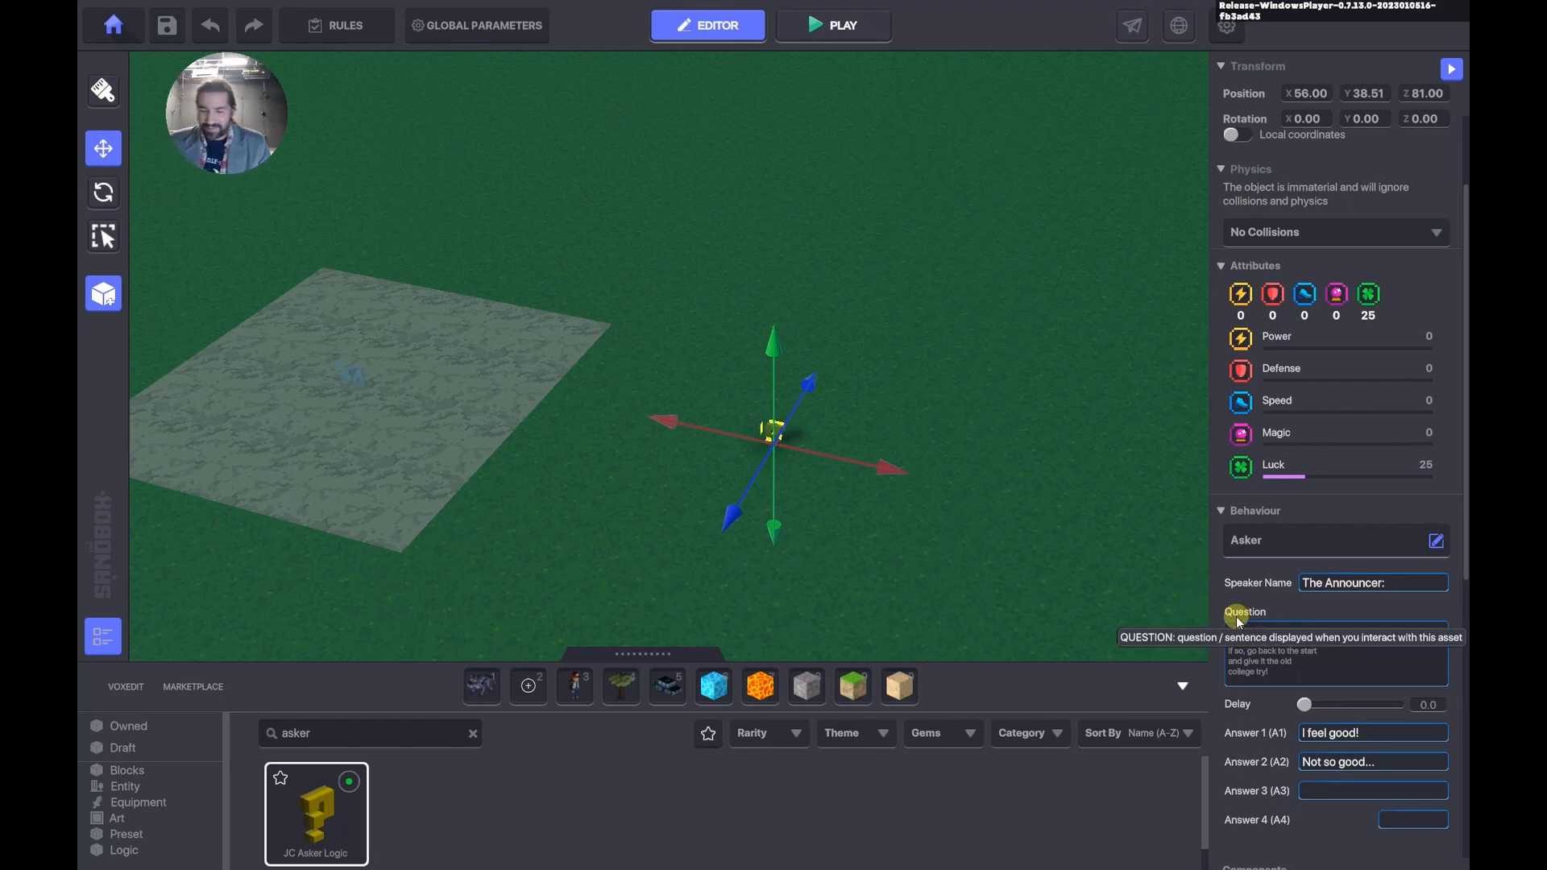
Make "OK." the Asker's only answer by clearing Answer 2, and remove the entity's Health component.
click(1346, 743)
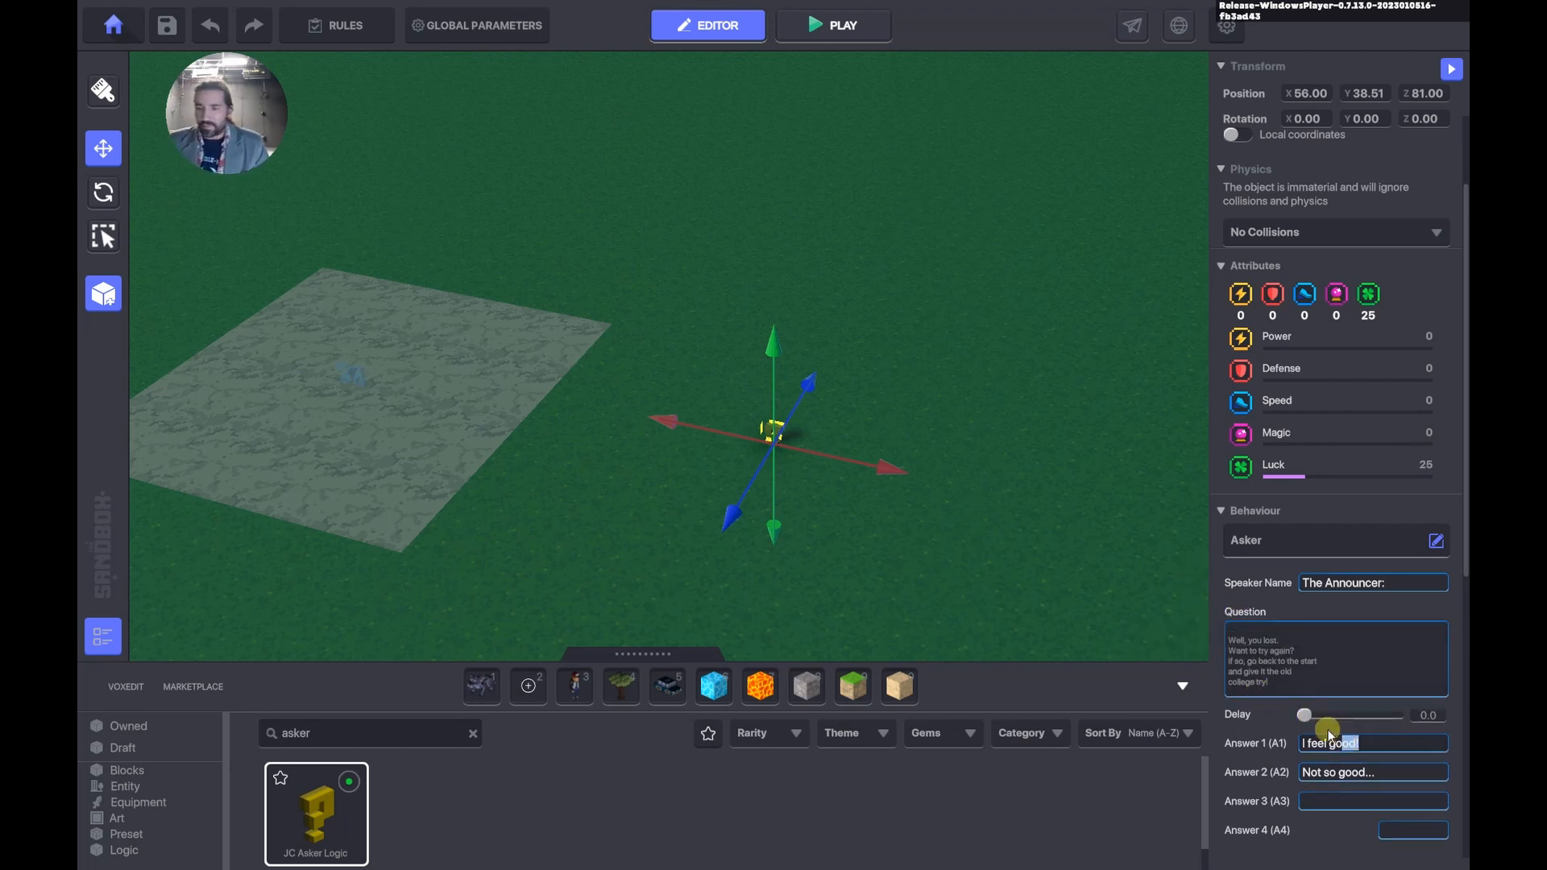
text(OK.)
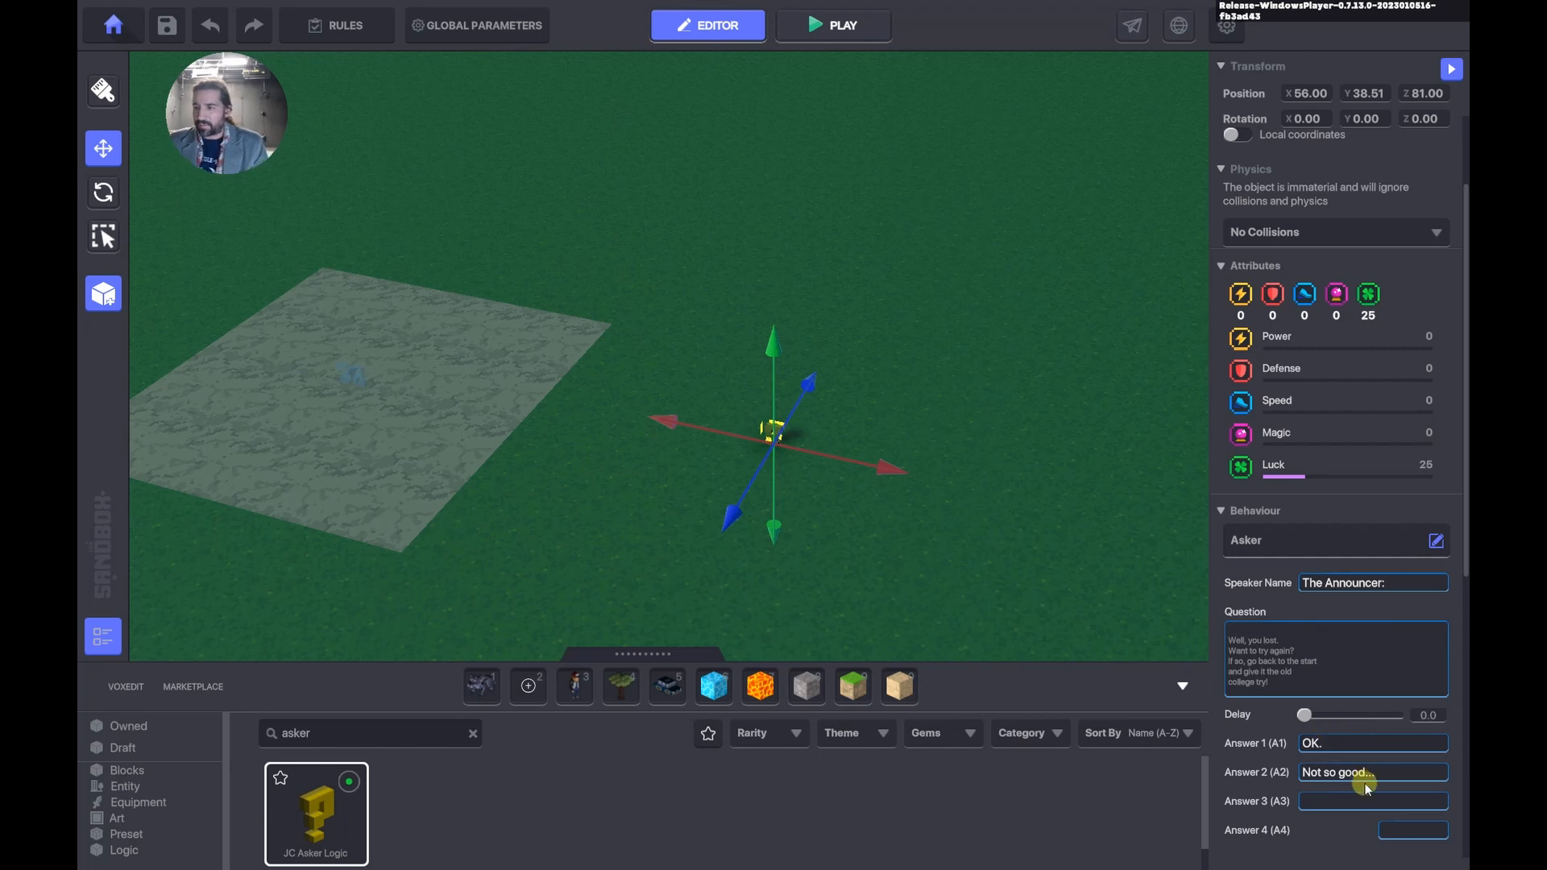
click(1370, 773)
key(BackSpace)
scroll(1290, 765, down, 3)
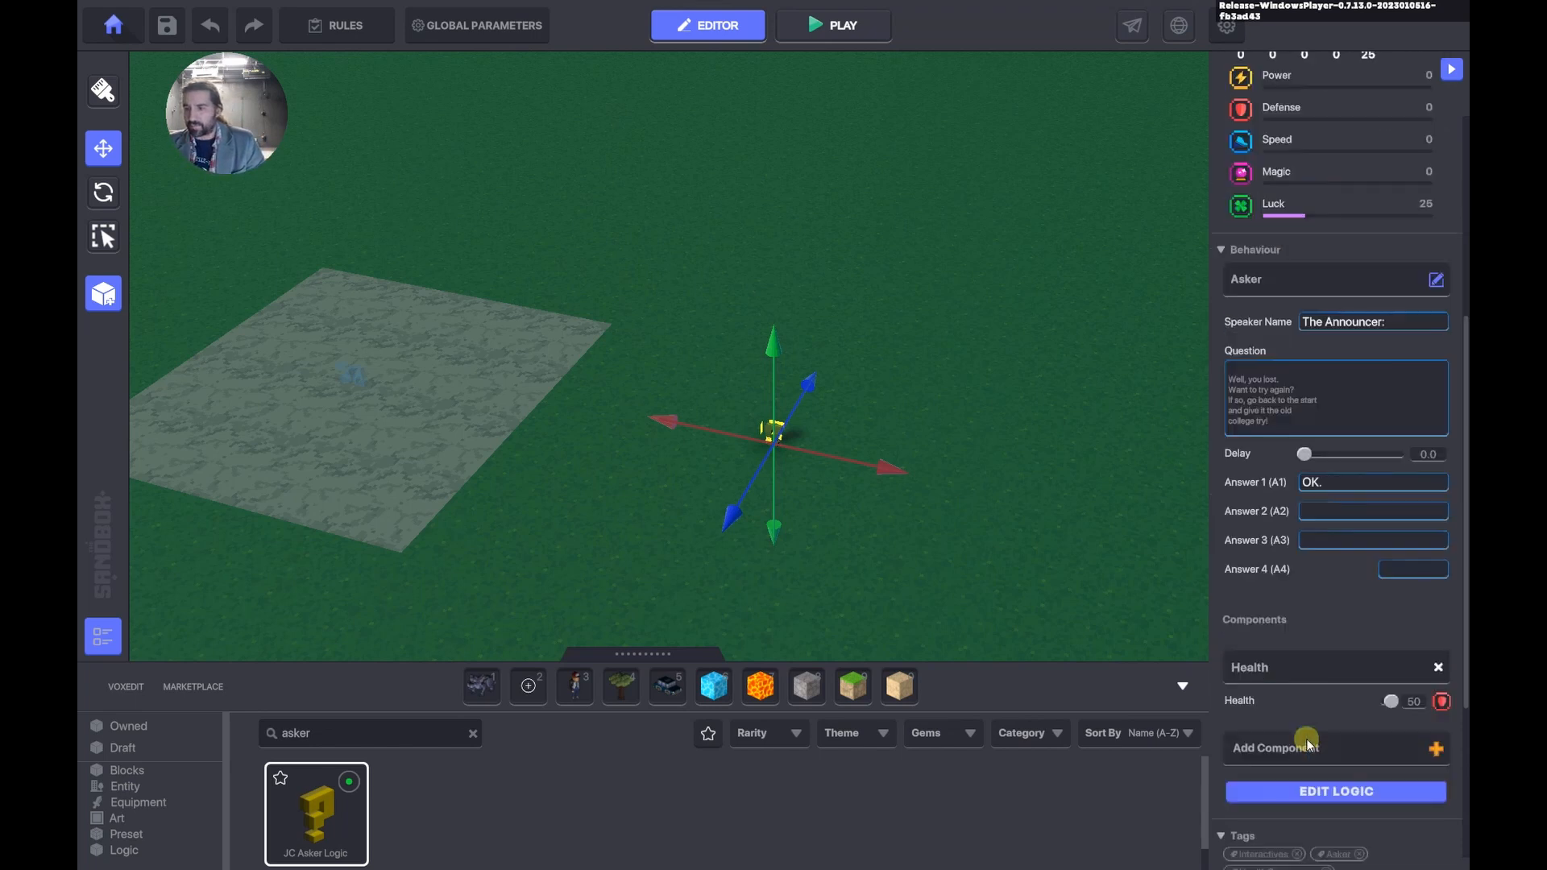
click(1439, 668)
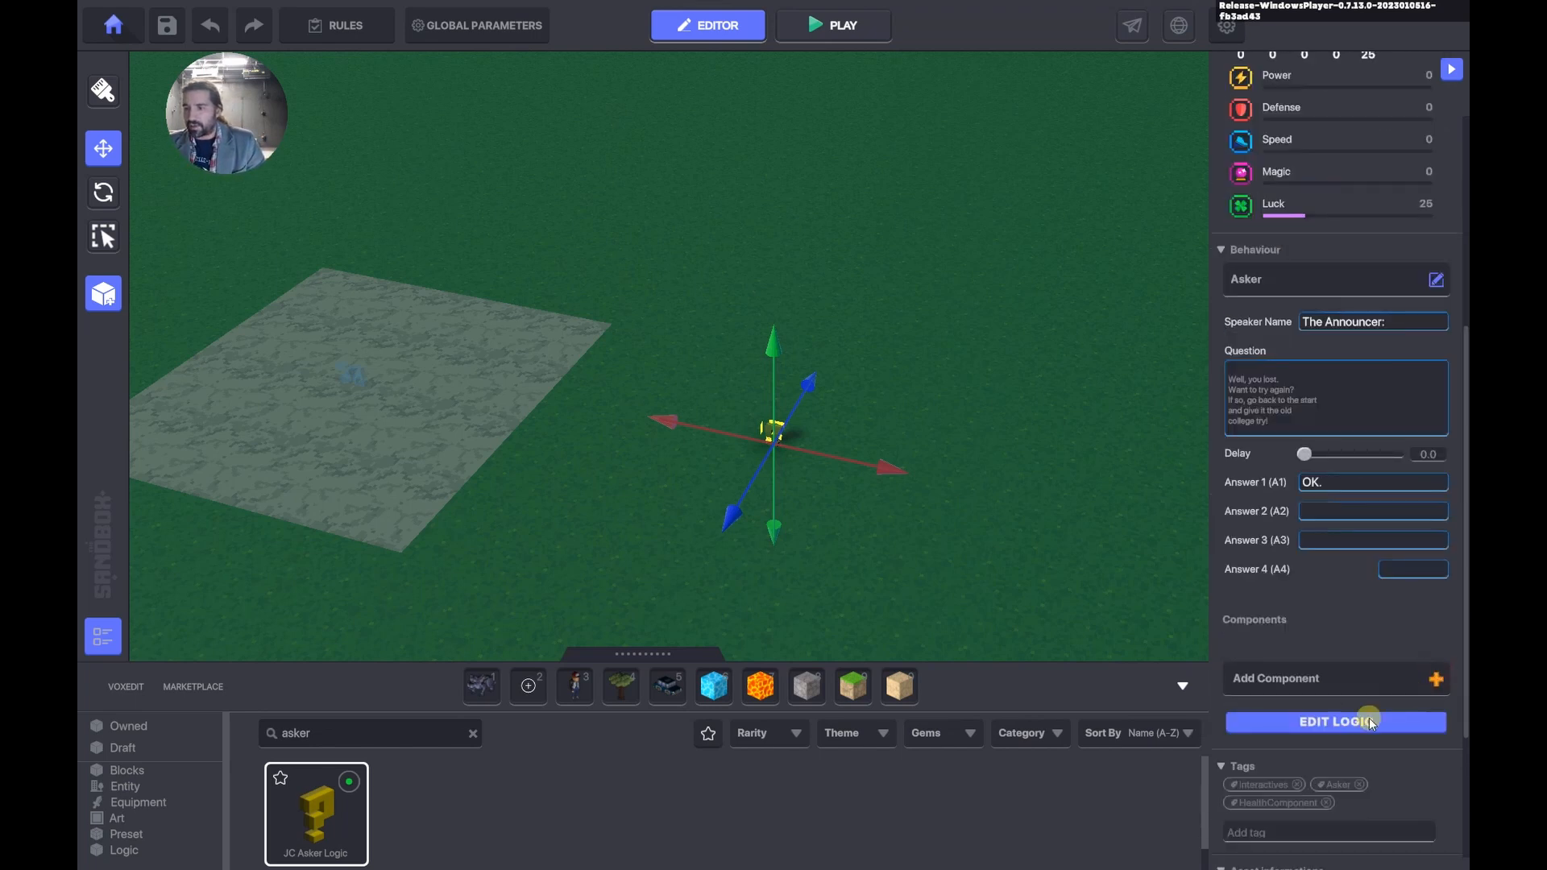
In the Asker's logic, set the messages sent for answers A2, A3 and A4 to none.
click(1363, 718)
scroll(1360, 729, down, 2)
click(1359, 735)
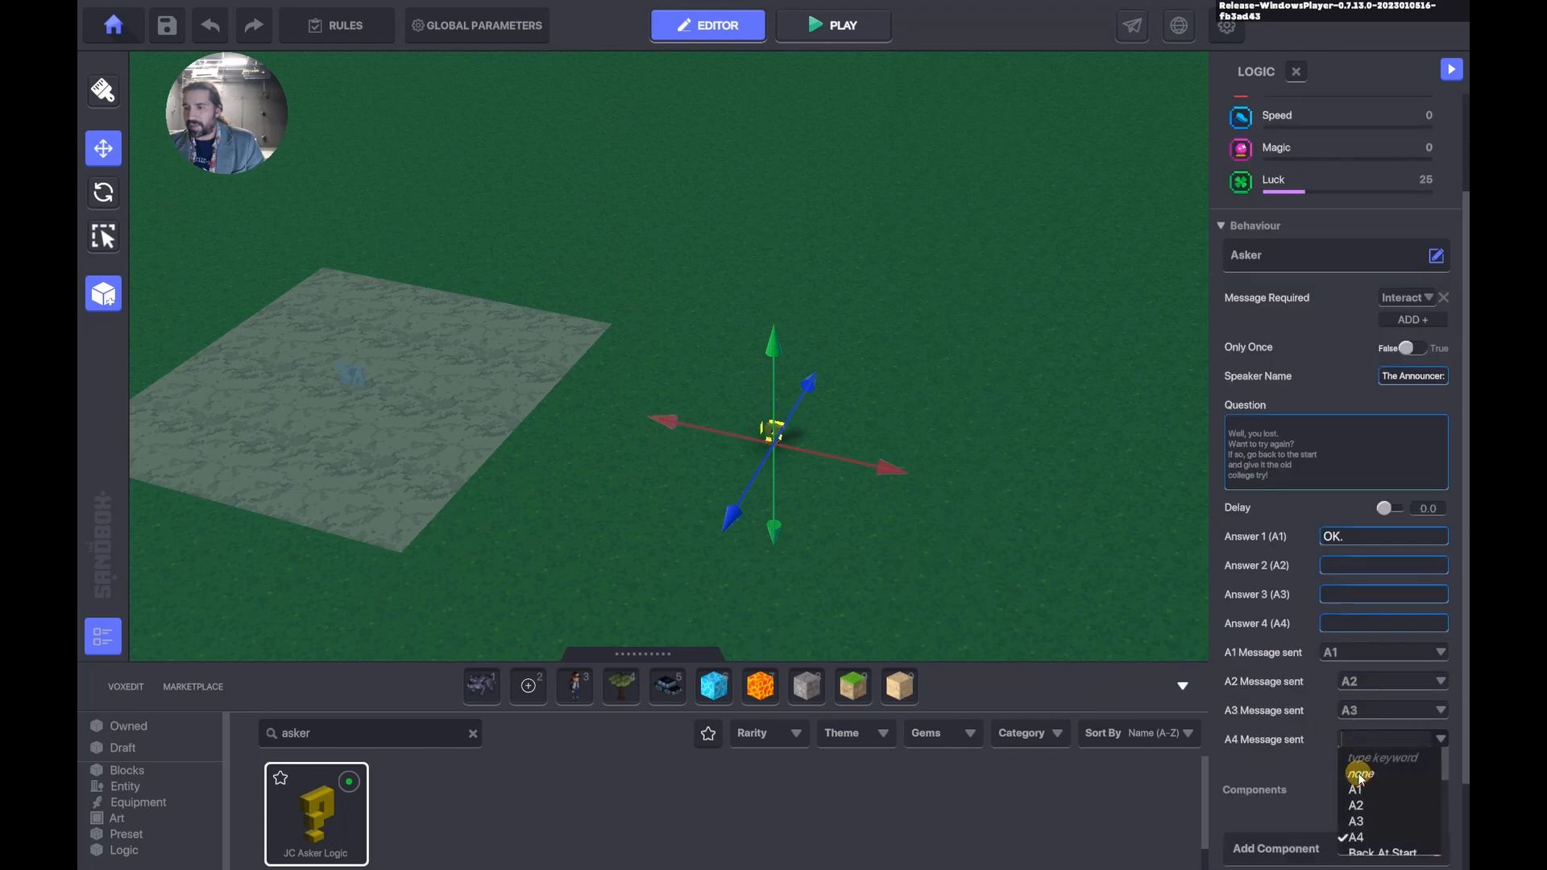
click(1360, 775)
click(1370, 709)
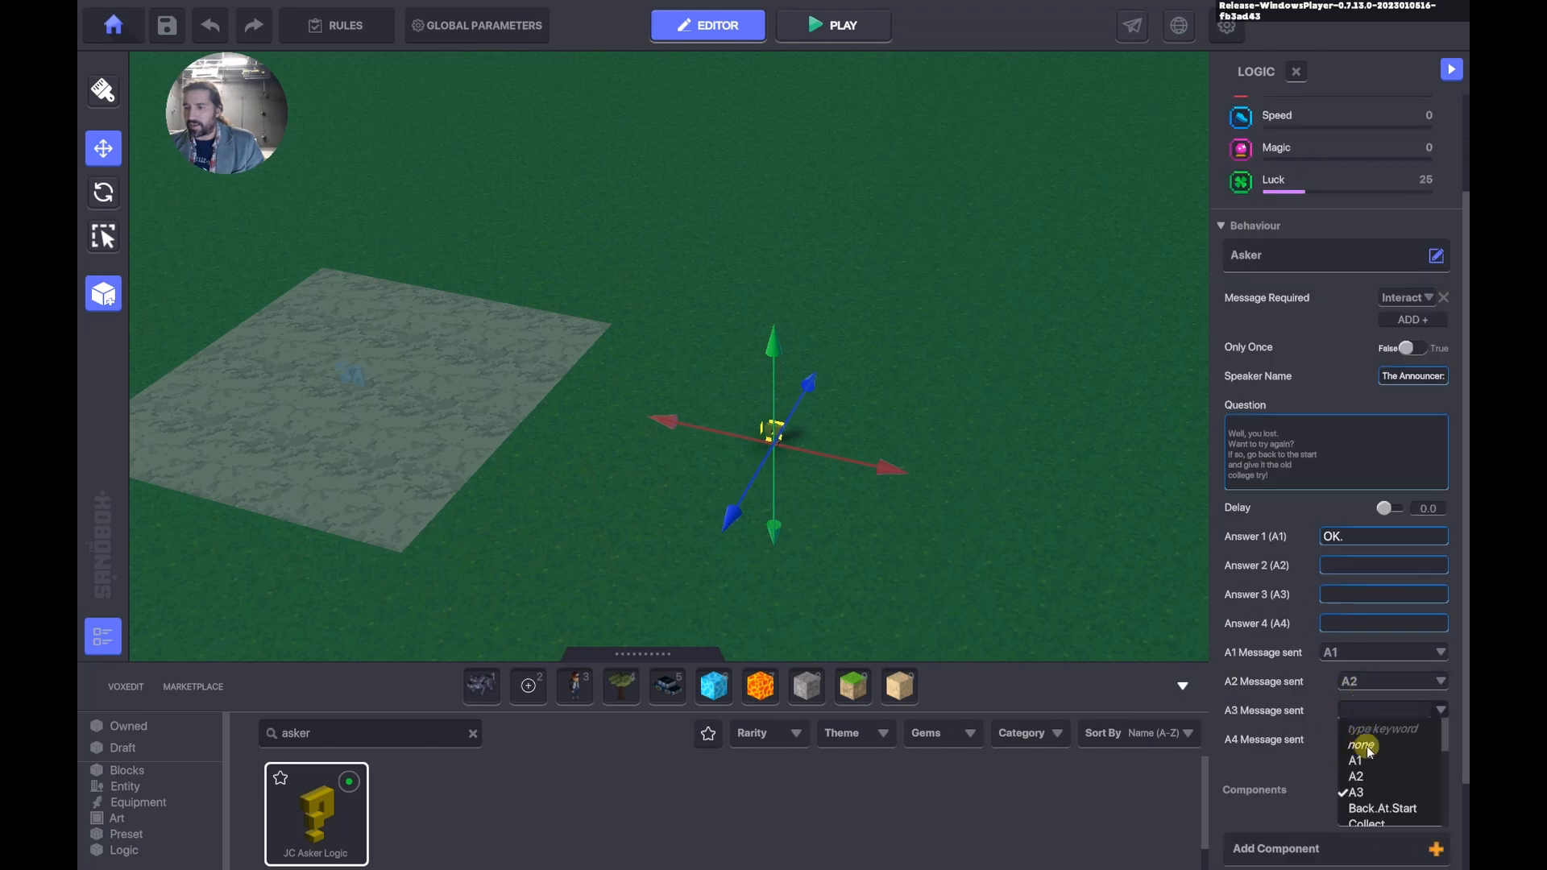
click(1364, 746)
click(1360, 681)
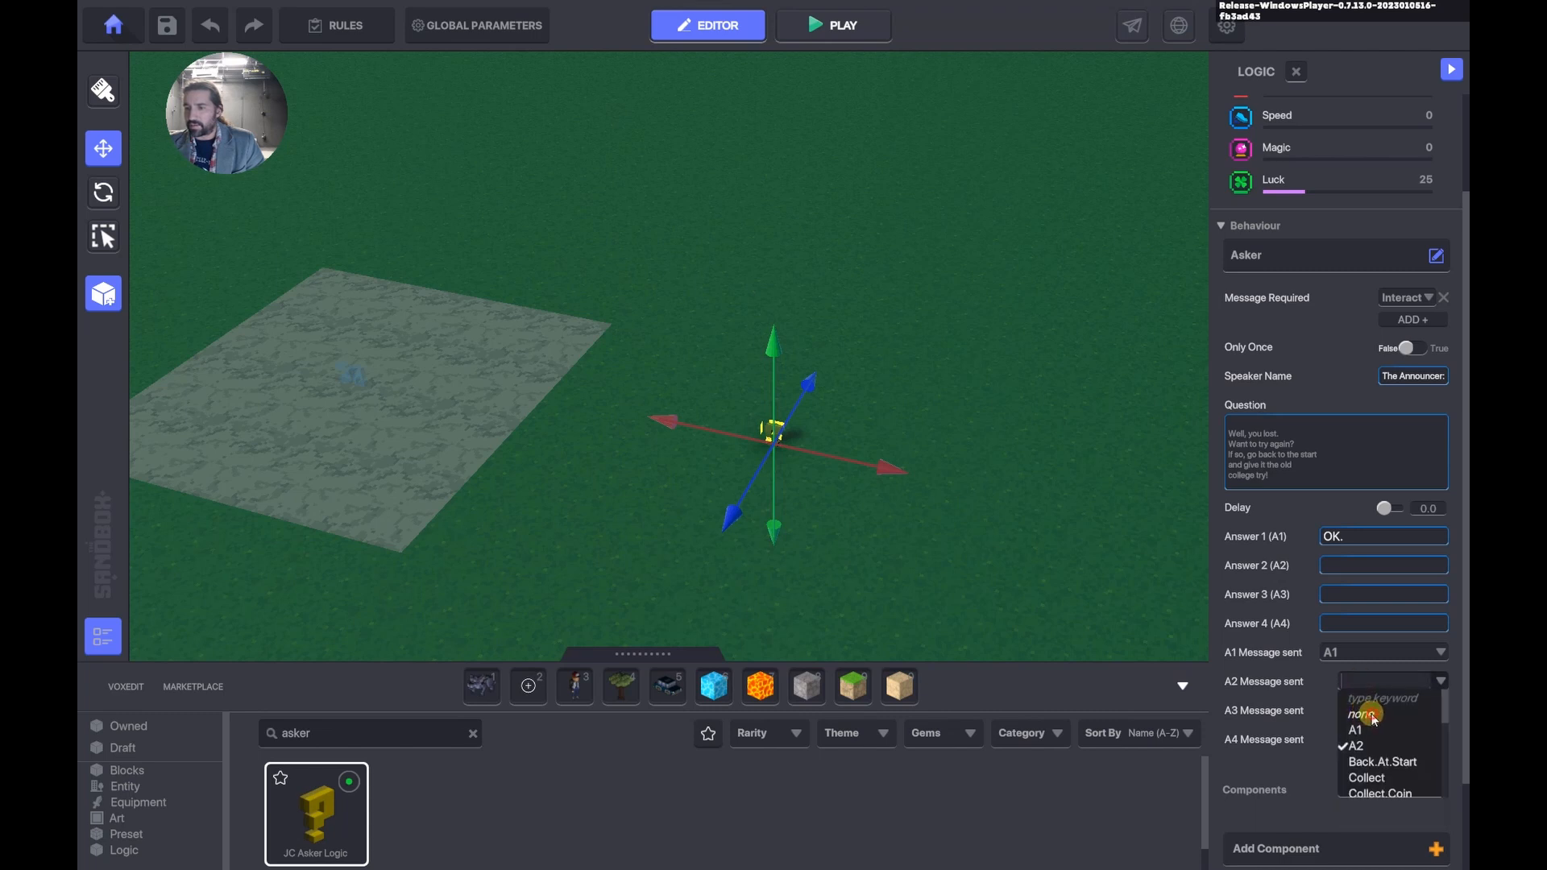
click(1370, 717)
Make Answer 1 send a new Second.Try message, and set the Asker's required message to Not.Finished.
click(1361, 651)
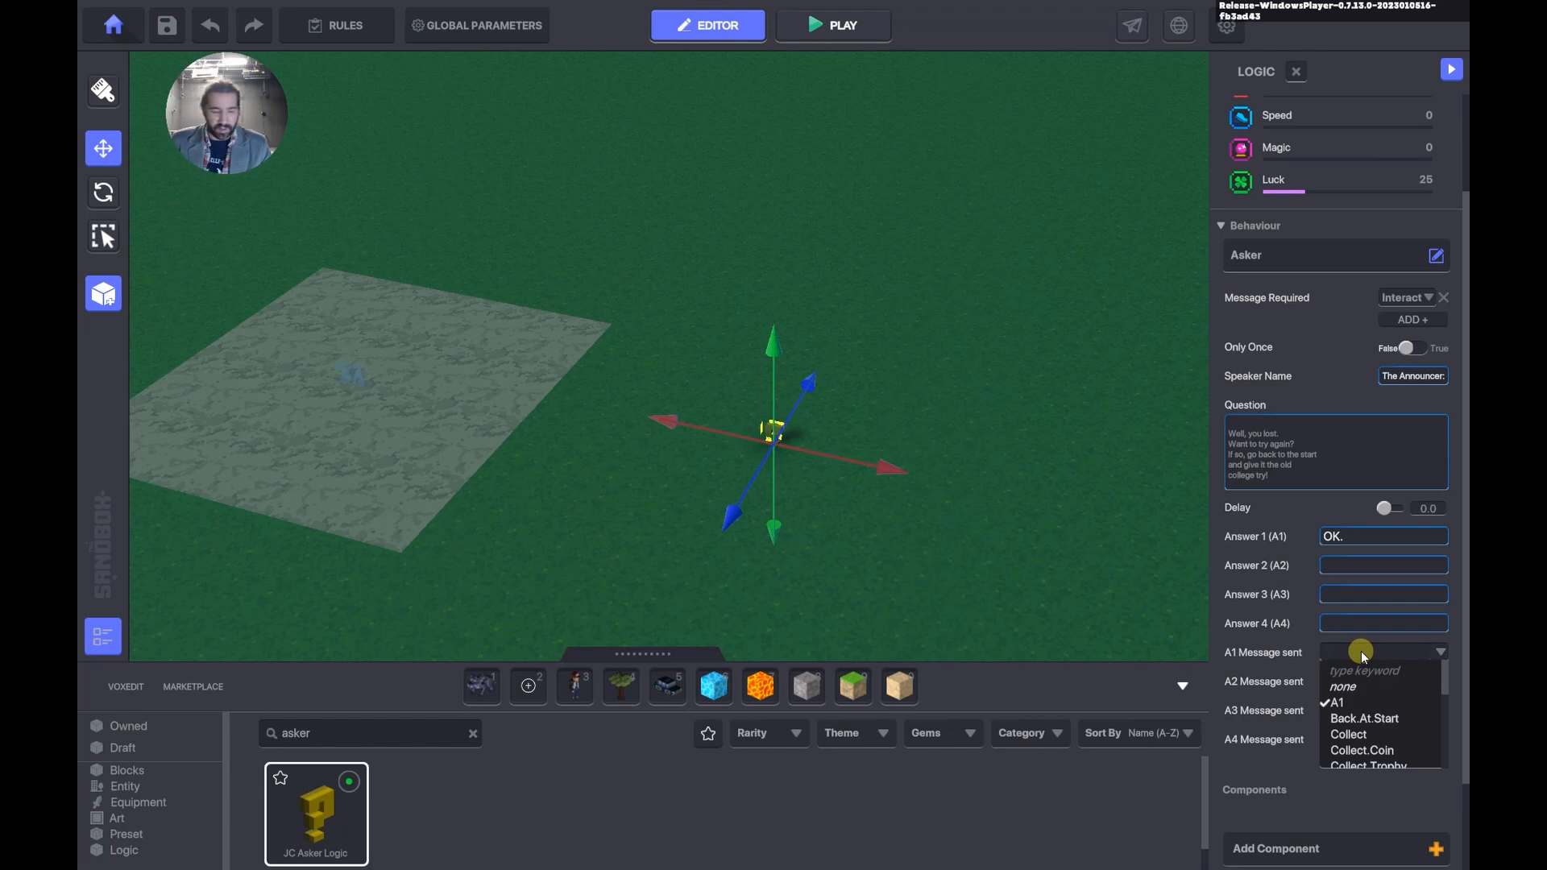
text(Second.Try)
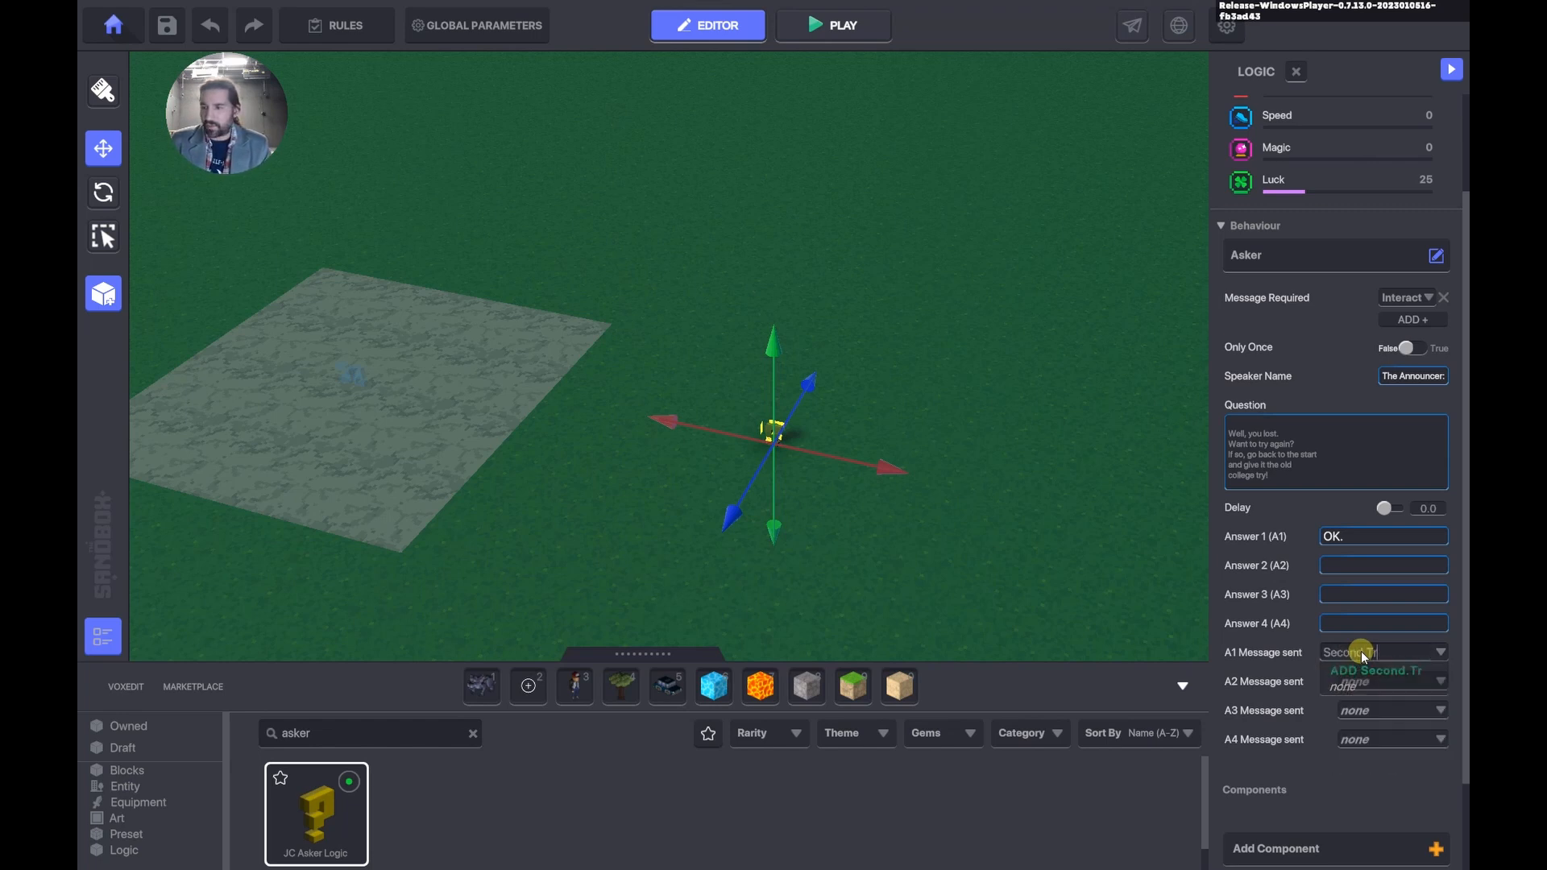
click(1377, 673)
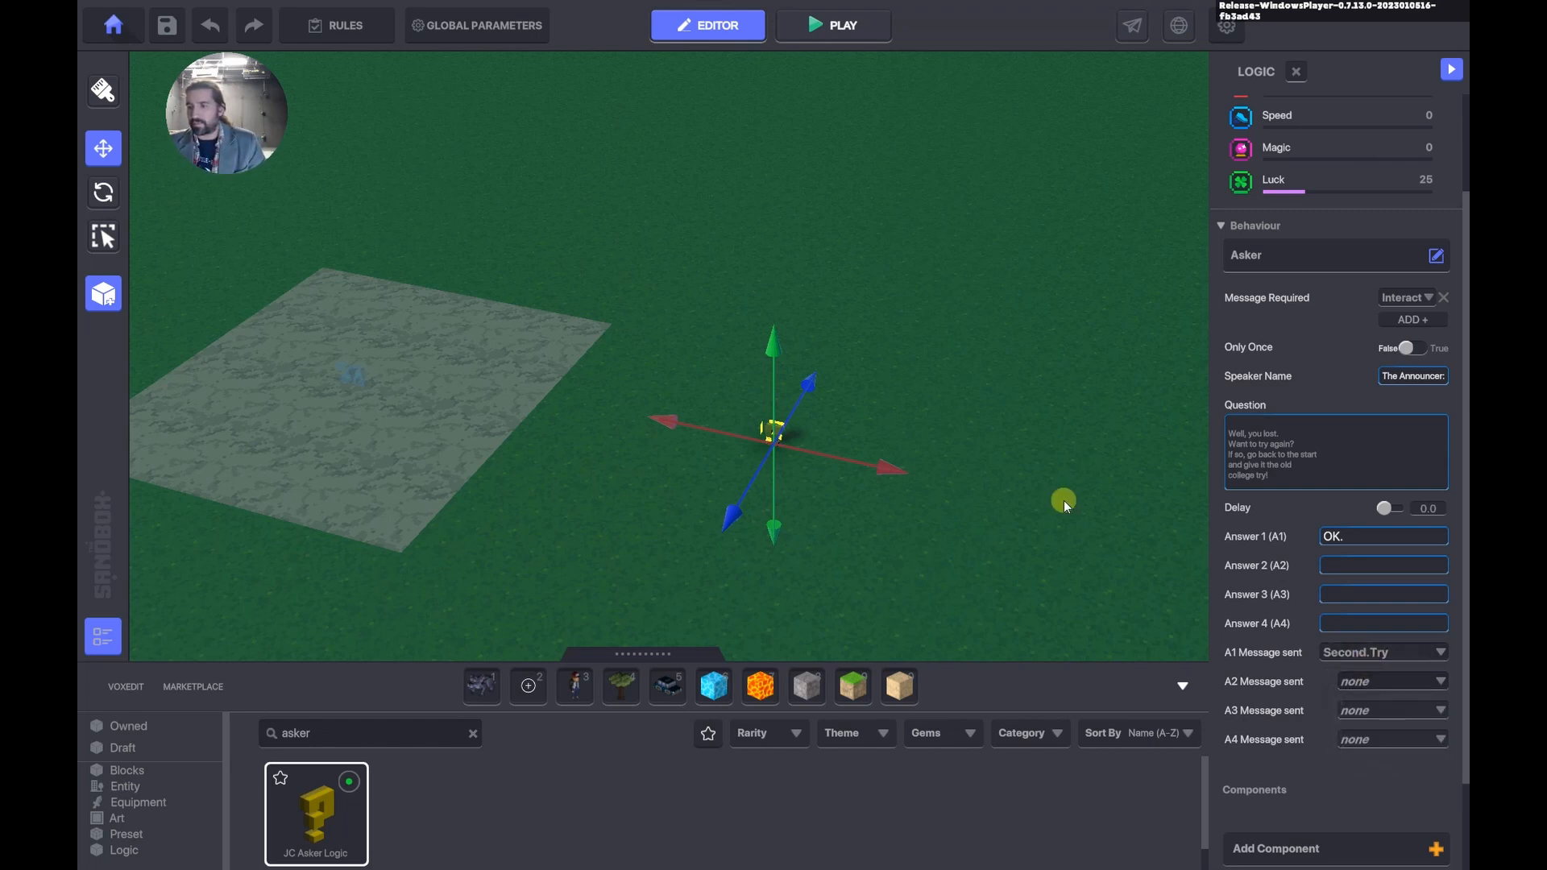
click(1406, 298)
text(Not.F)
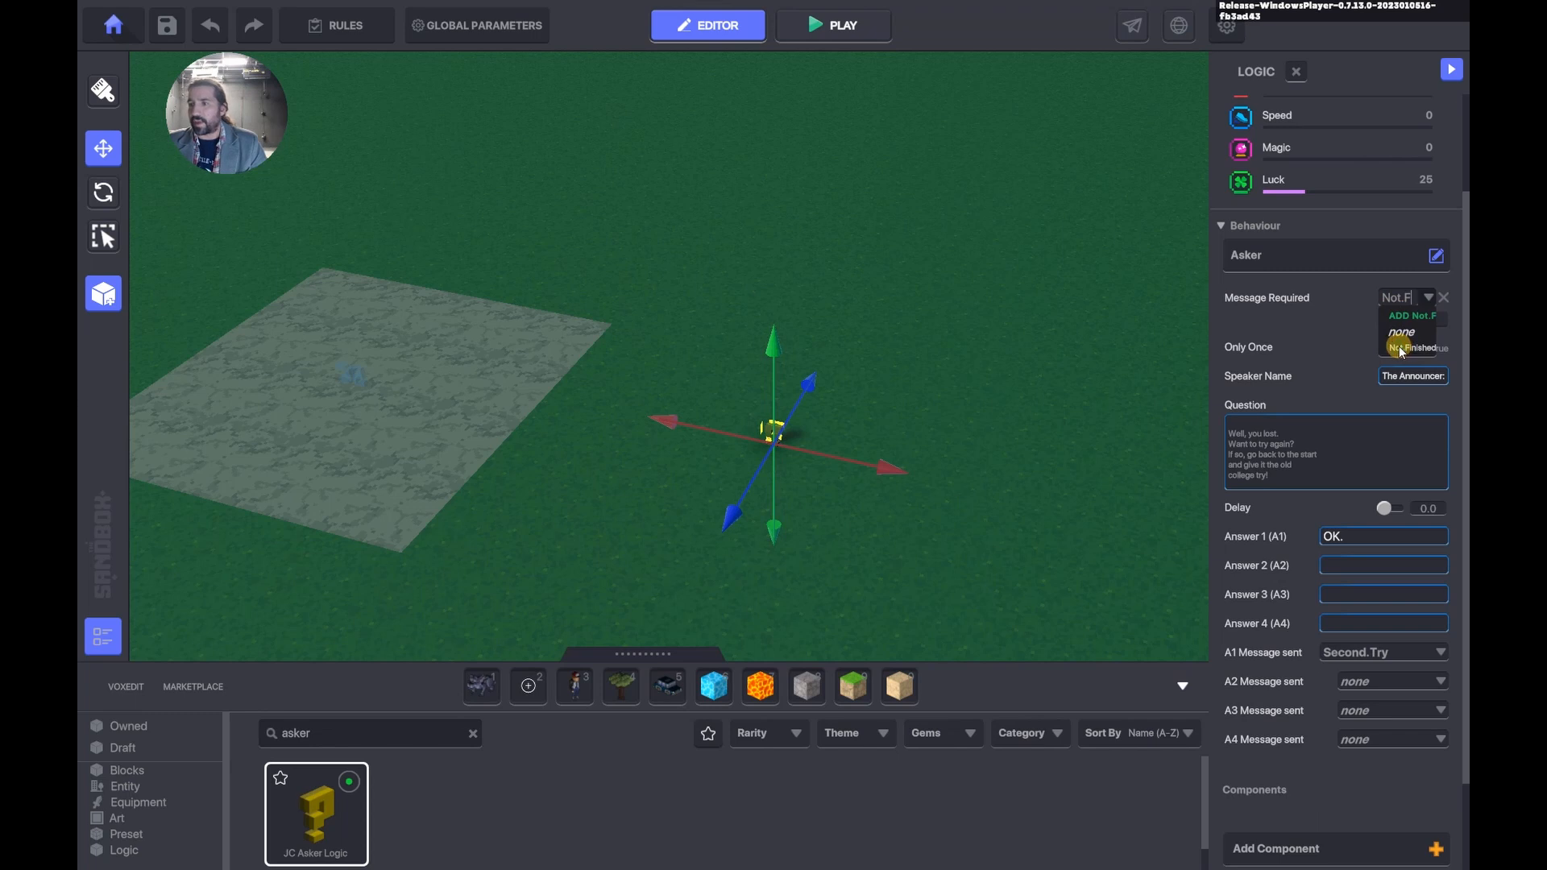
click(1402, 349)
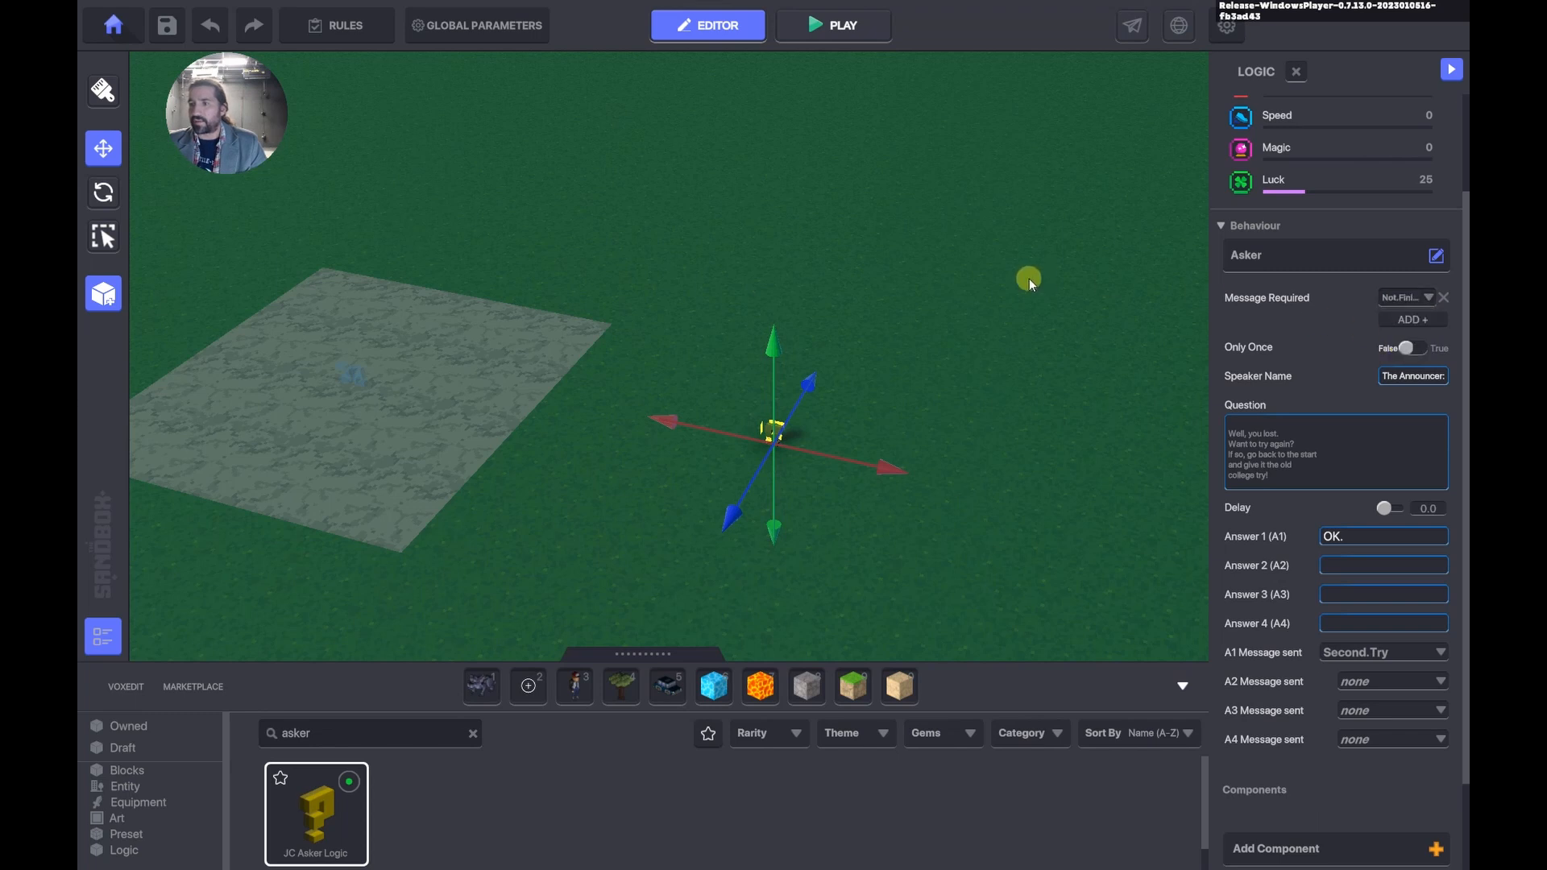
Examine the slider's route from beside the start pad to the far pad, including the speaker and the Asker there.
click(1009, 278)
scroll(1009, 277, down, 3)
middle_drag(966, 244, 800, 175)
click(768, 275)
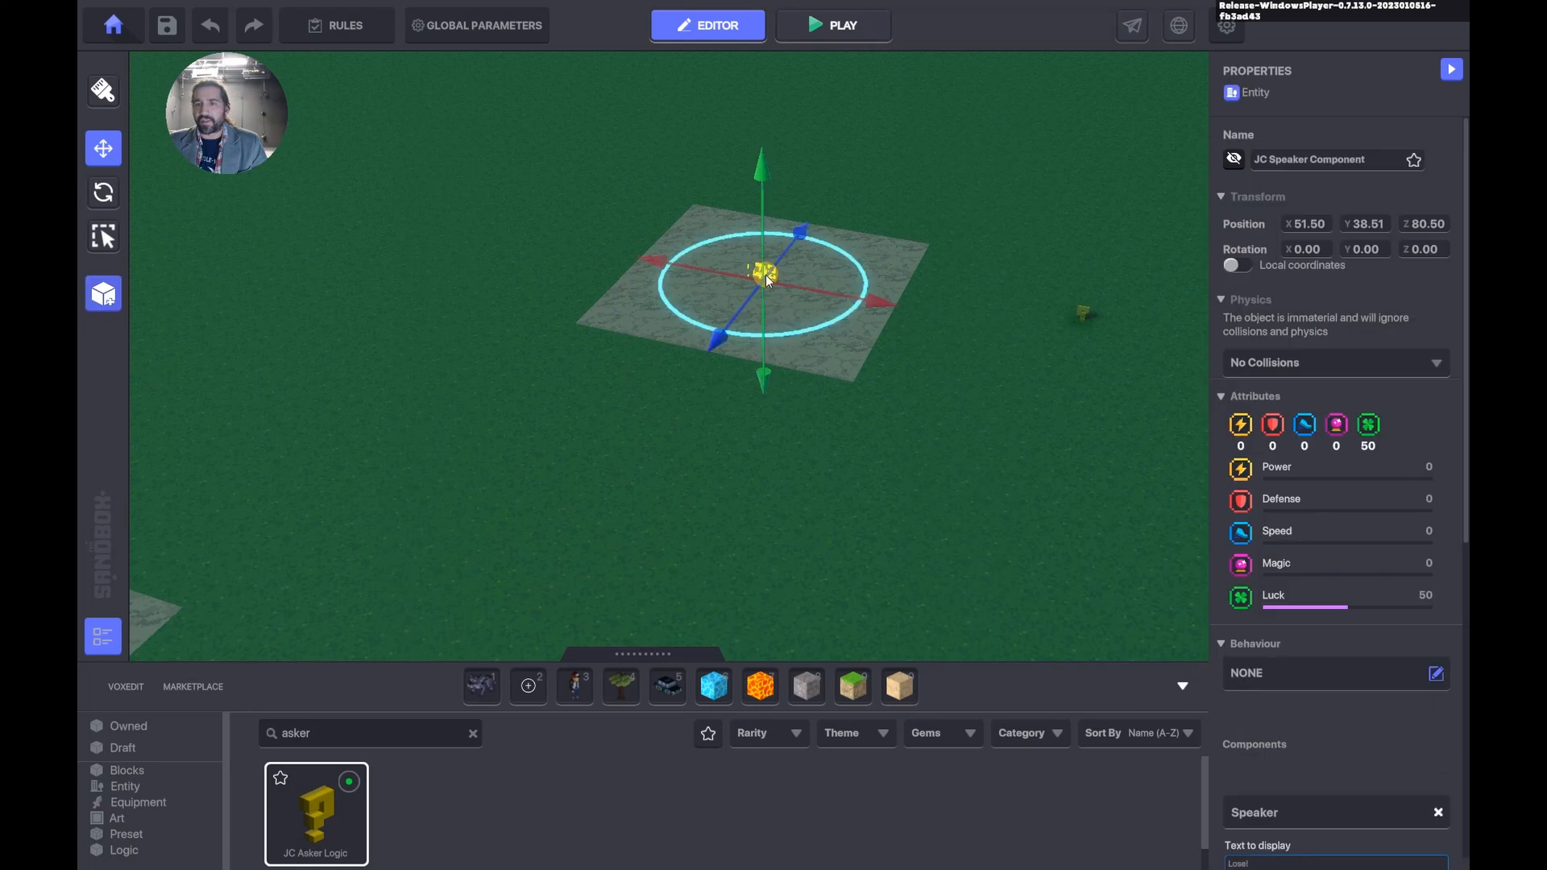
mouse_move(680, 288)
right_down()
mouse_move(736, 404)
mouse_move(743, 370)
mouse_move(646, 370)
mouse_move(738, 414)
mouse_move(776, 375)
mouse_move(294, 505)
right_up()
mouse_move(295, 500)
mouse_down()
mouse_move(1047, 190)
mouse_move(1027, 211)
mouse_move(1059, 246)
mouse_move(1035, 262)
mouse_move(1128, 246)
mouse_move(1106, 270)
mouse_up()
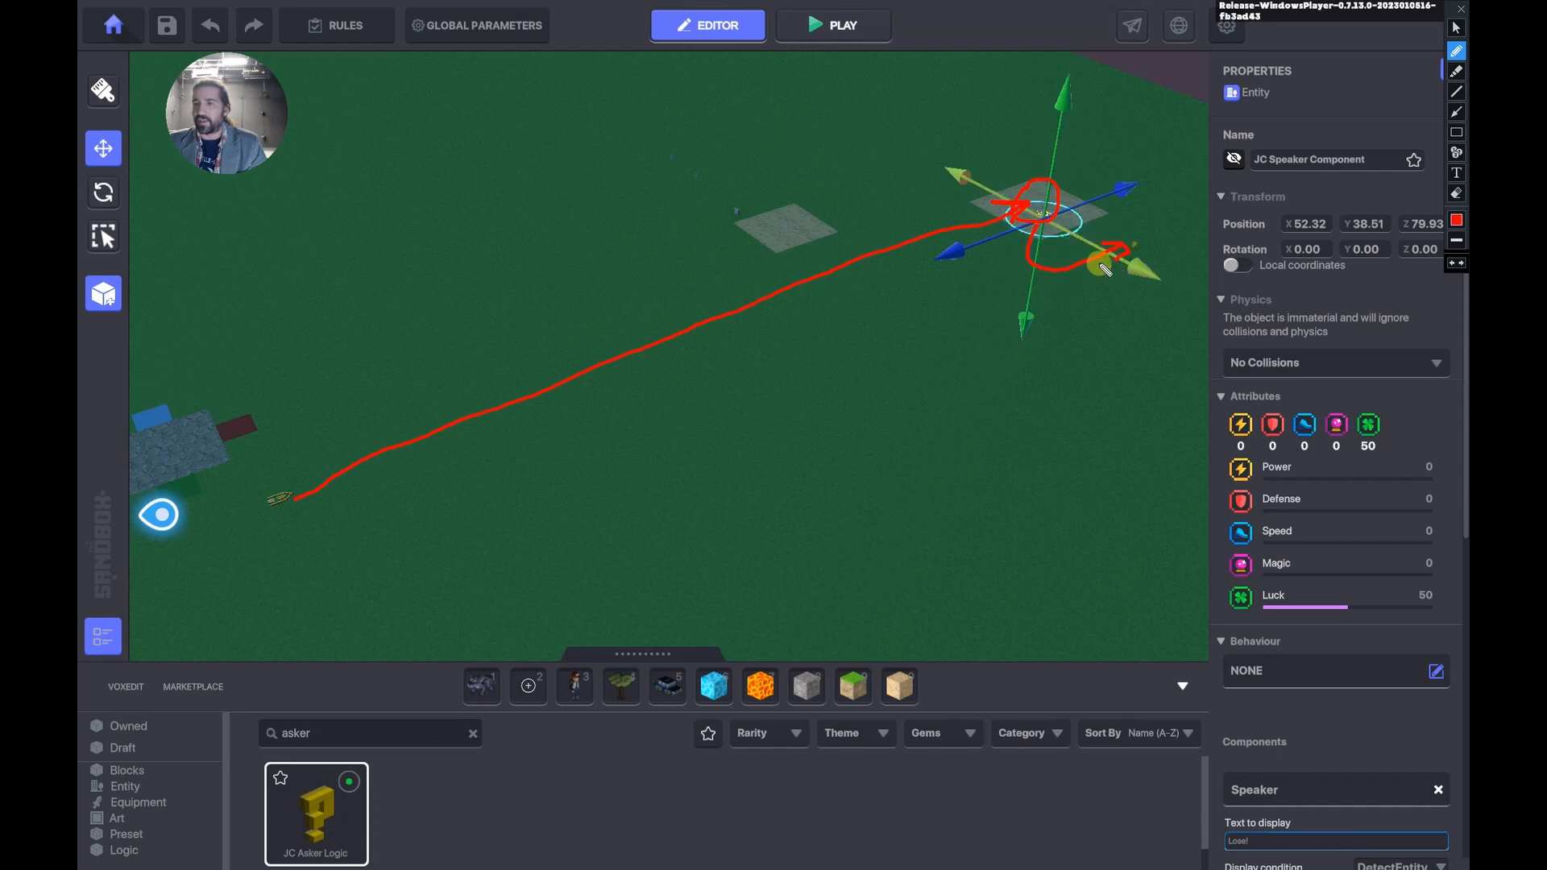
mouse_move(988, 251)
mouse_down()
mouse_move(936, 304)
mouse_move(438, 124)
mouse_move(363, 79)
mouse_move(459, 82)
mouse_up()
key(Escape)
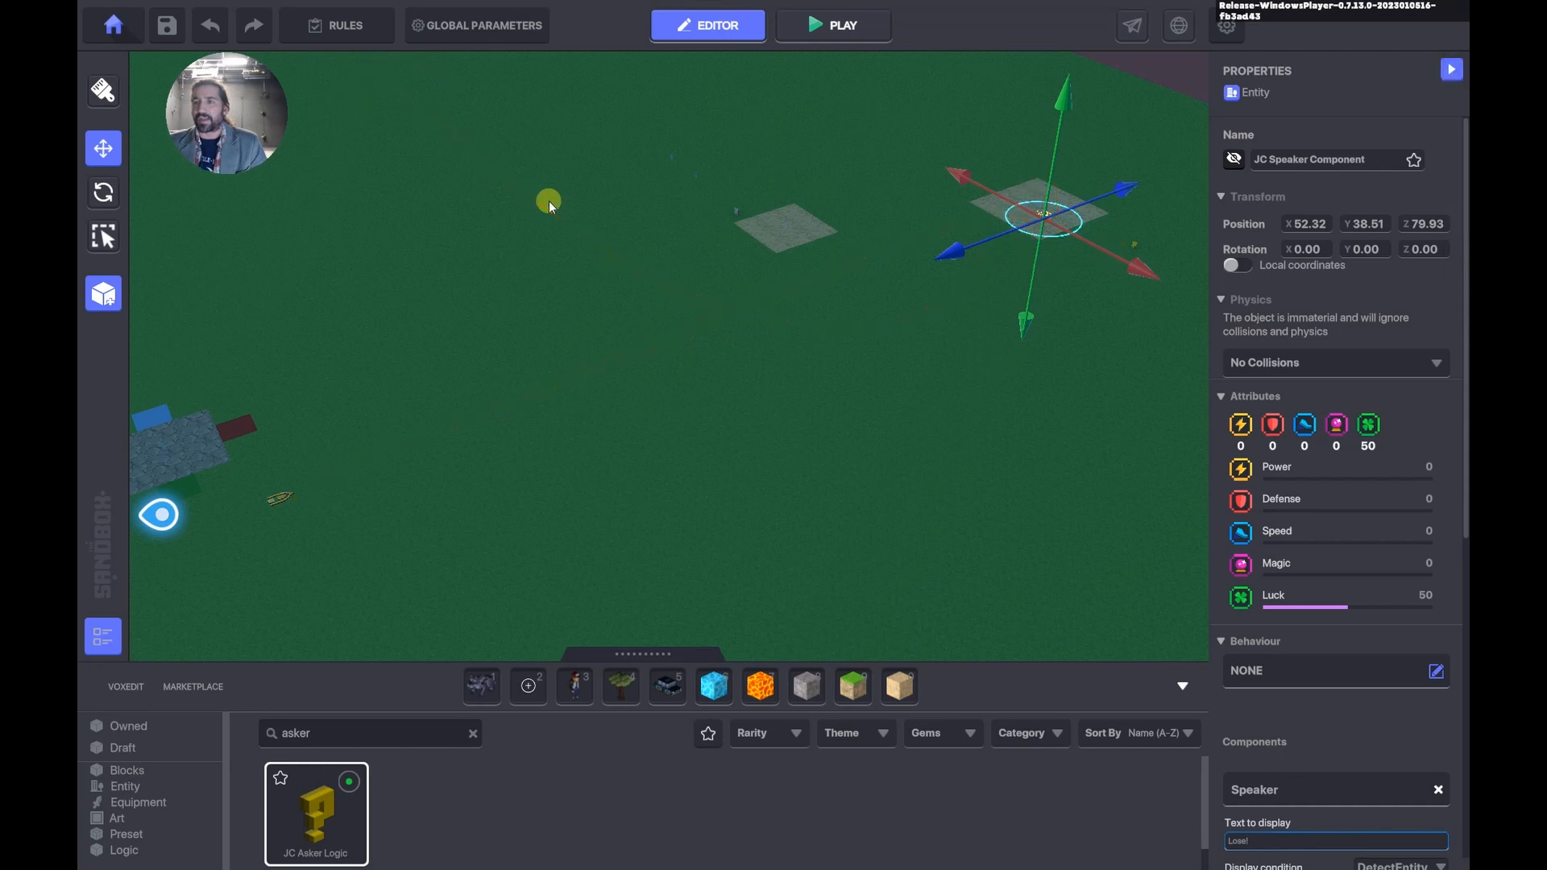
click(1062, 262)
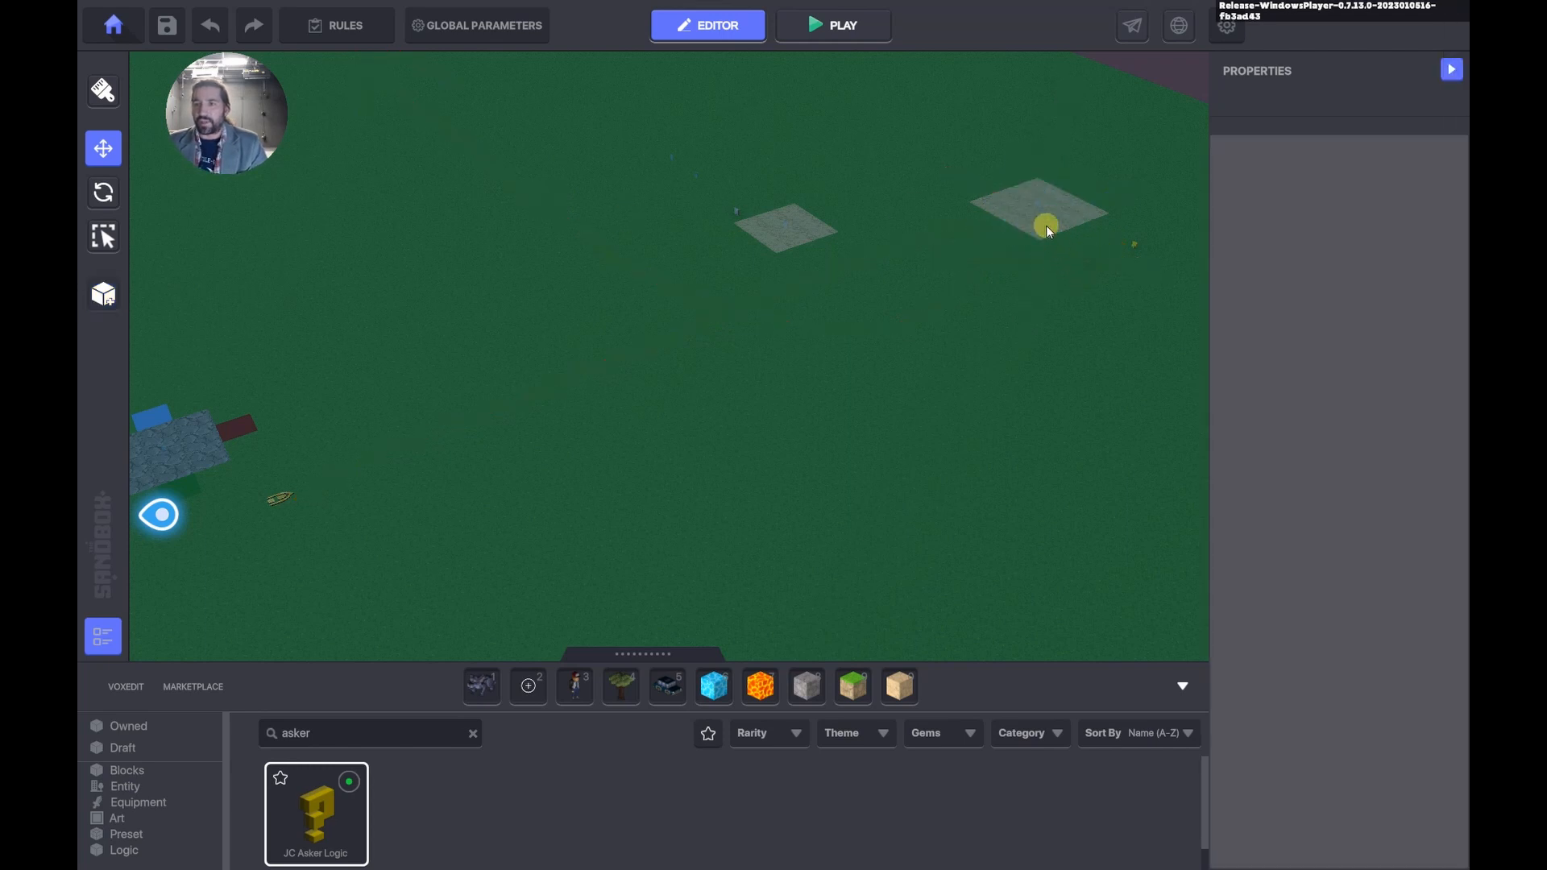
click(1044, 215)
click(1043, 202)
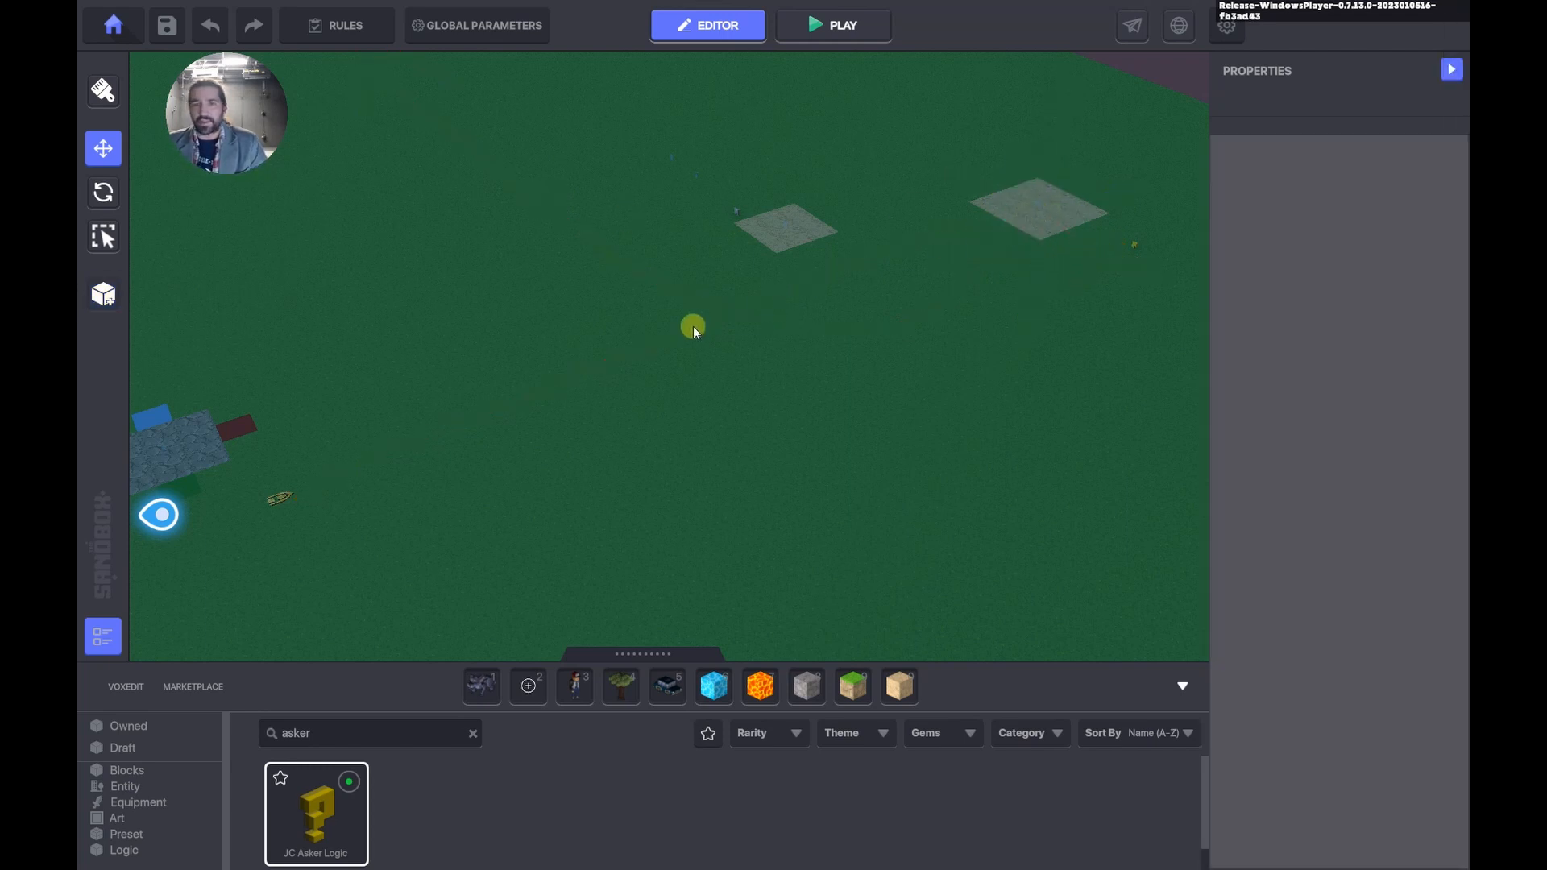
right_drag(611, 350, 814, 301)
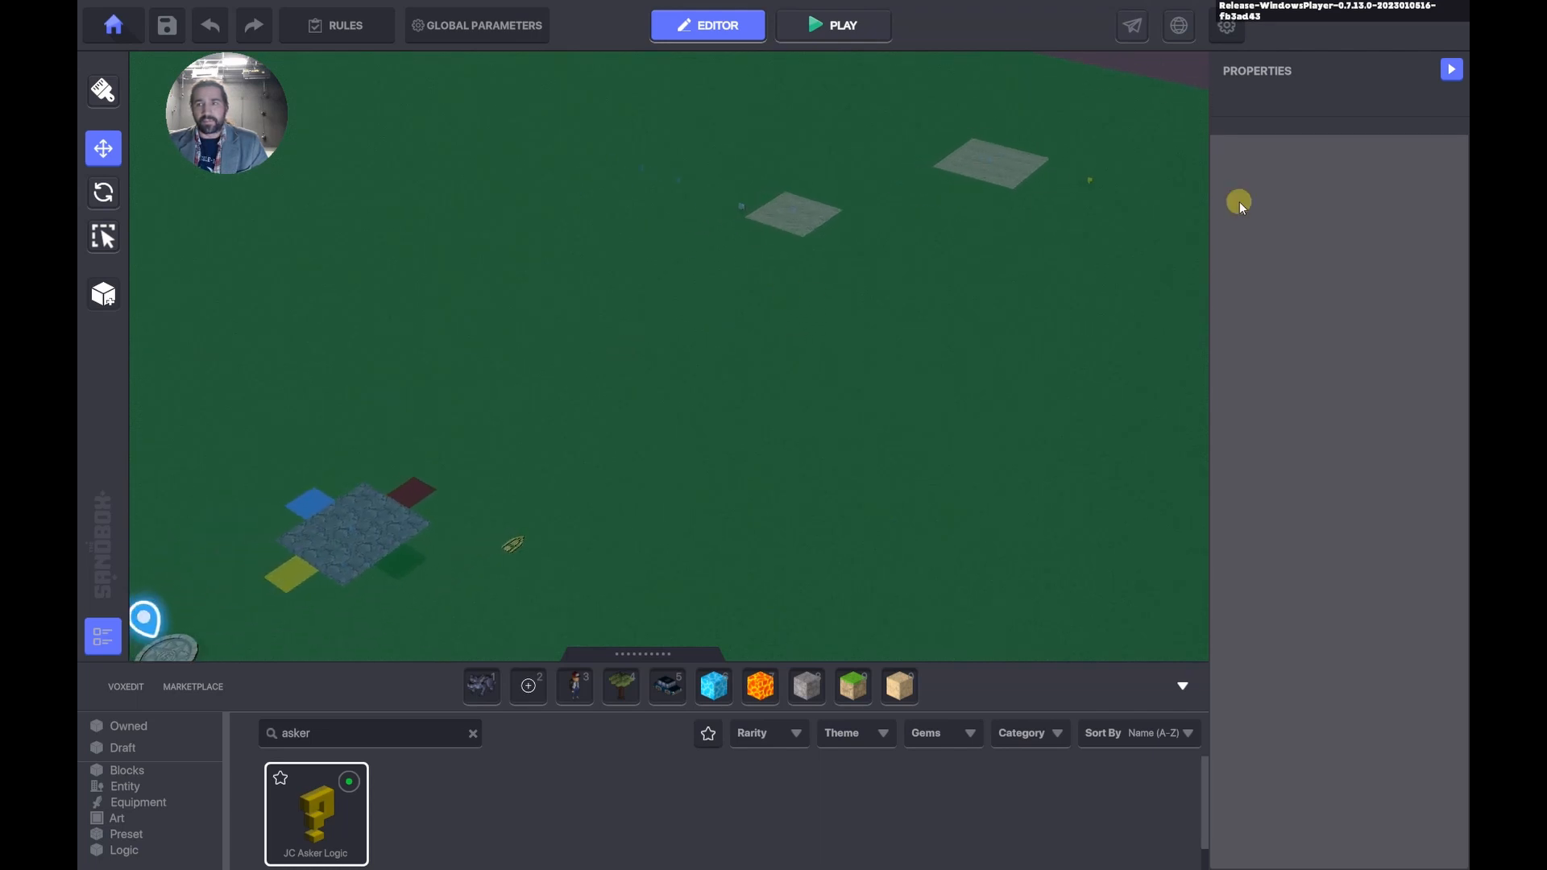
Set Answer 2 of the Asker beside the far pad to "I Give Up. Mercy!".
click(1089, 179)
scroll(1325, 507, down, 5)
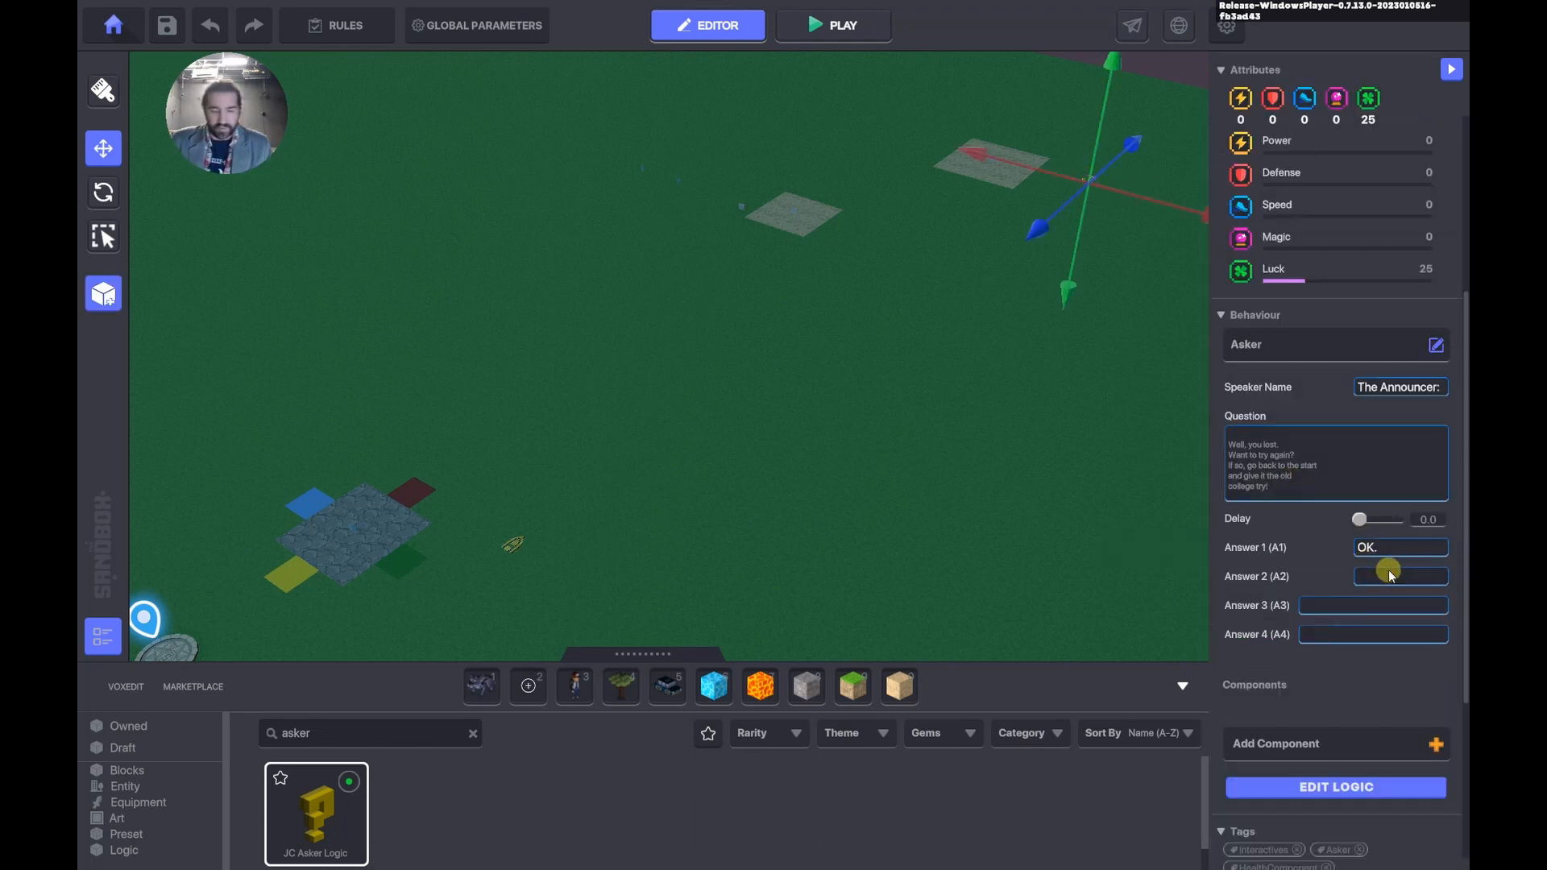
text(I Give Up)
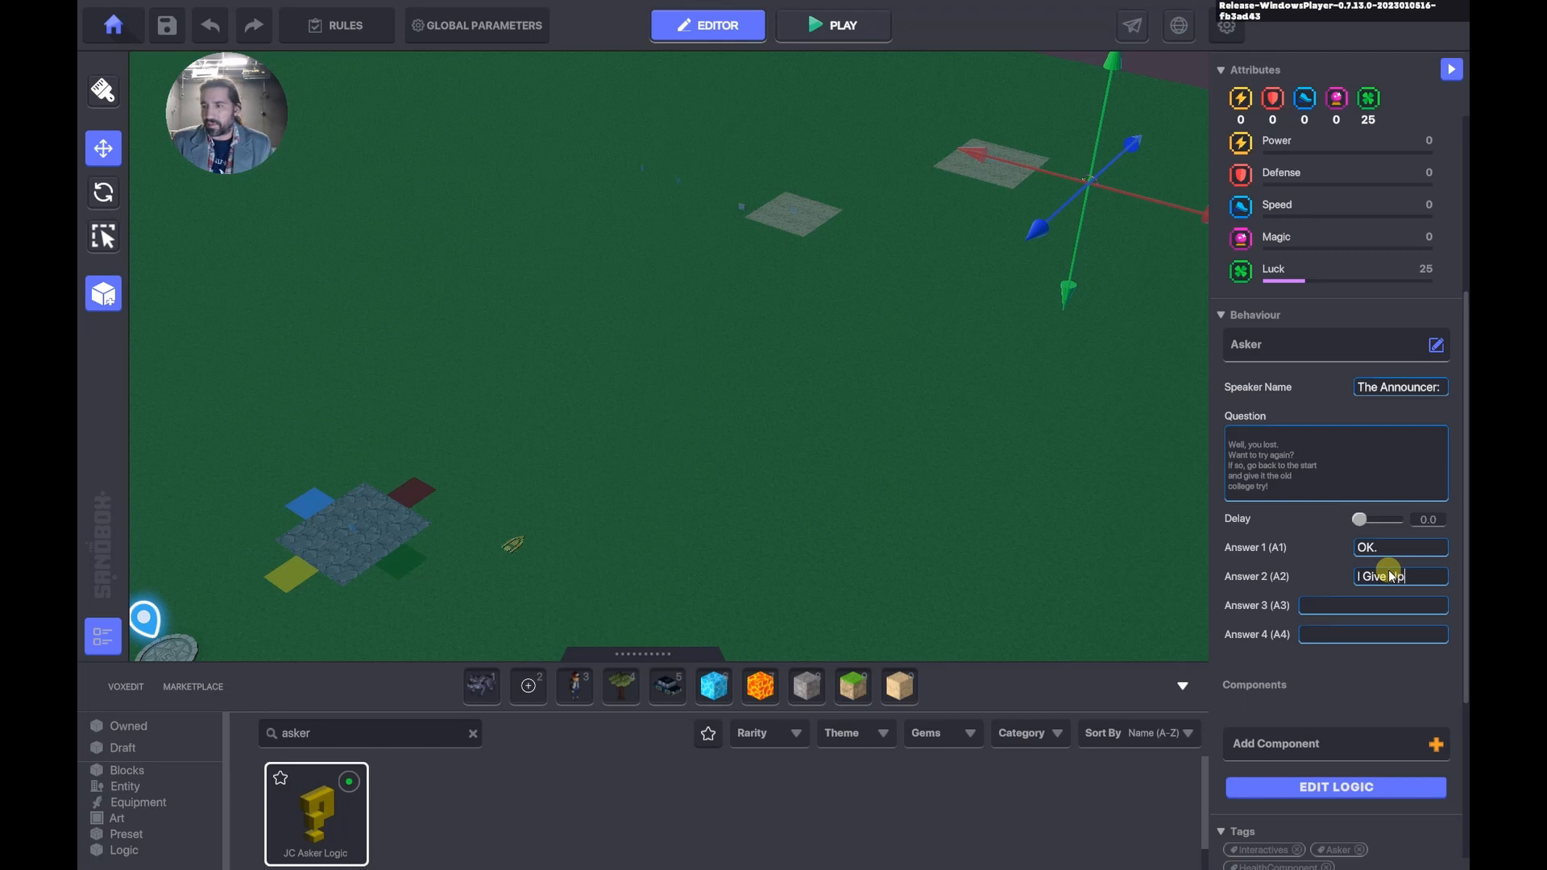
text(. Mercy!)
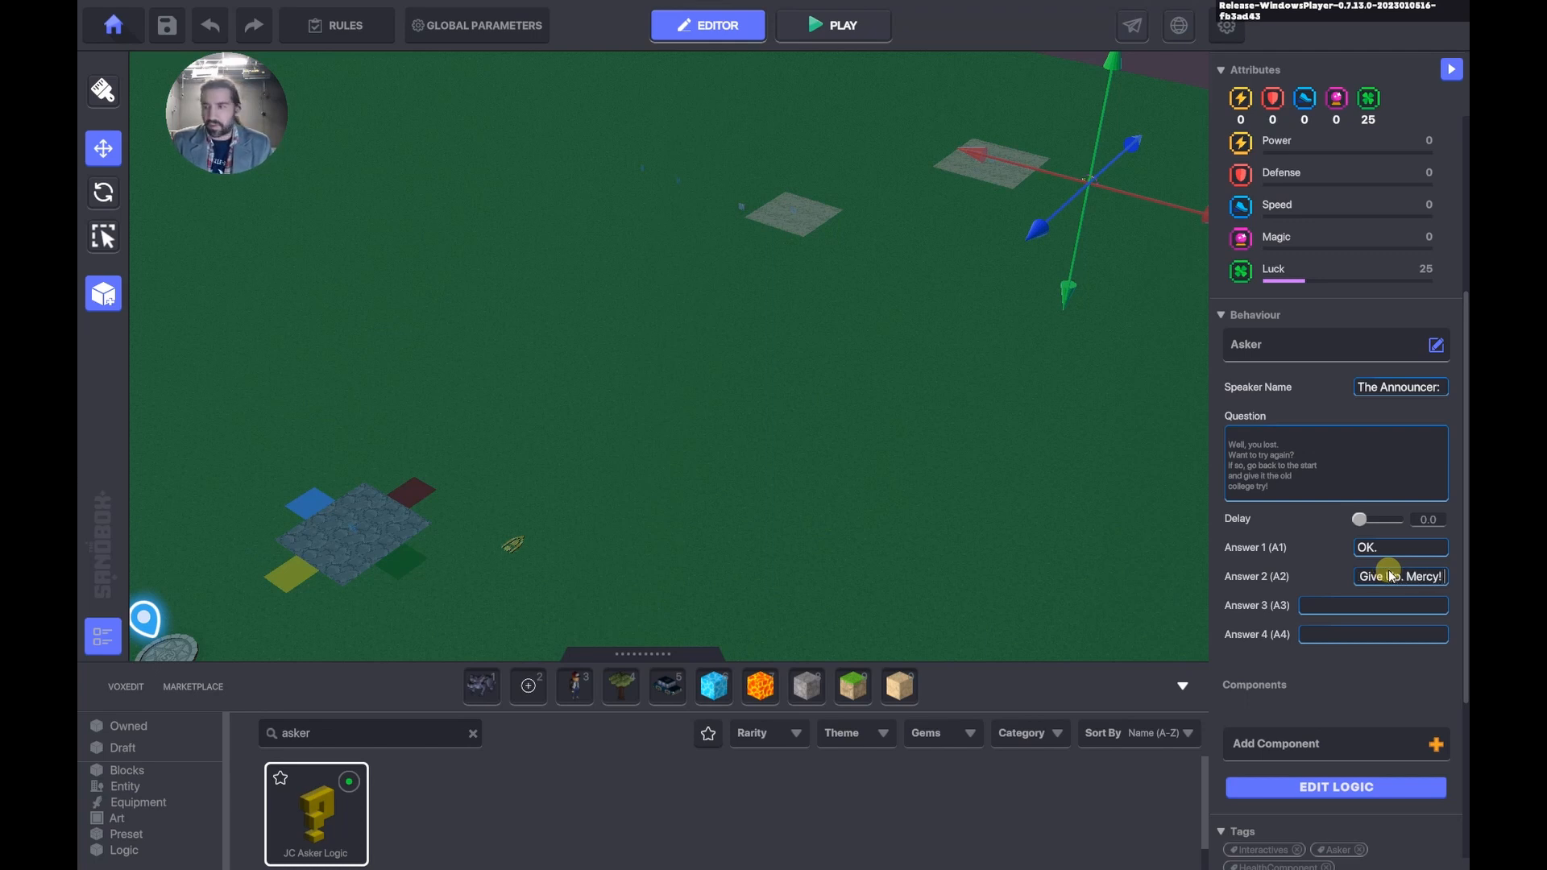
Make the Asker's Answer 2 send the existing Defeat message.
click(1325, 786)
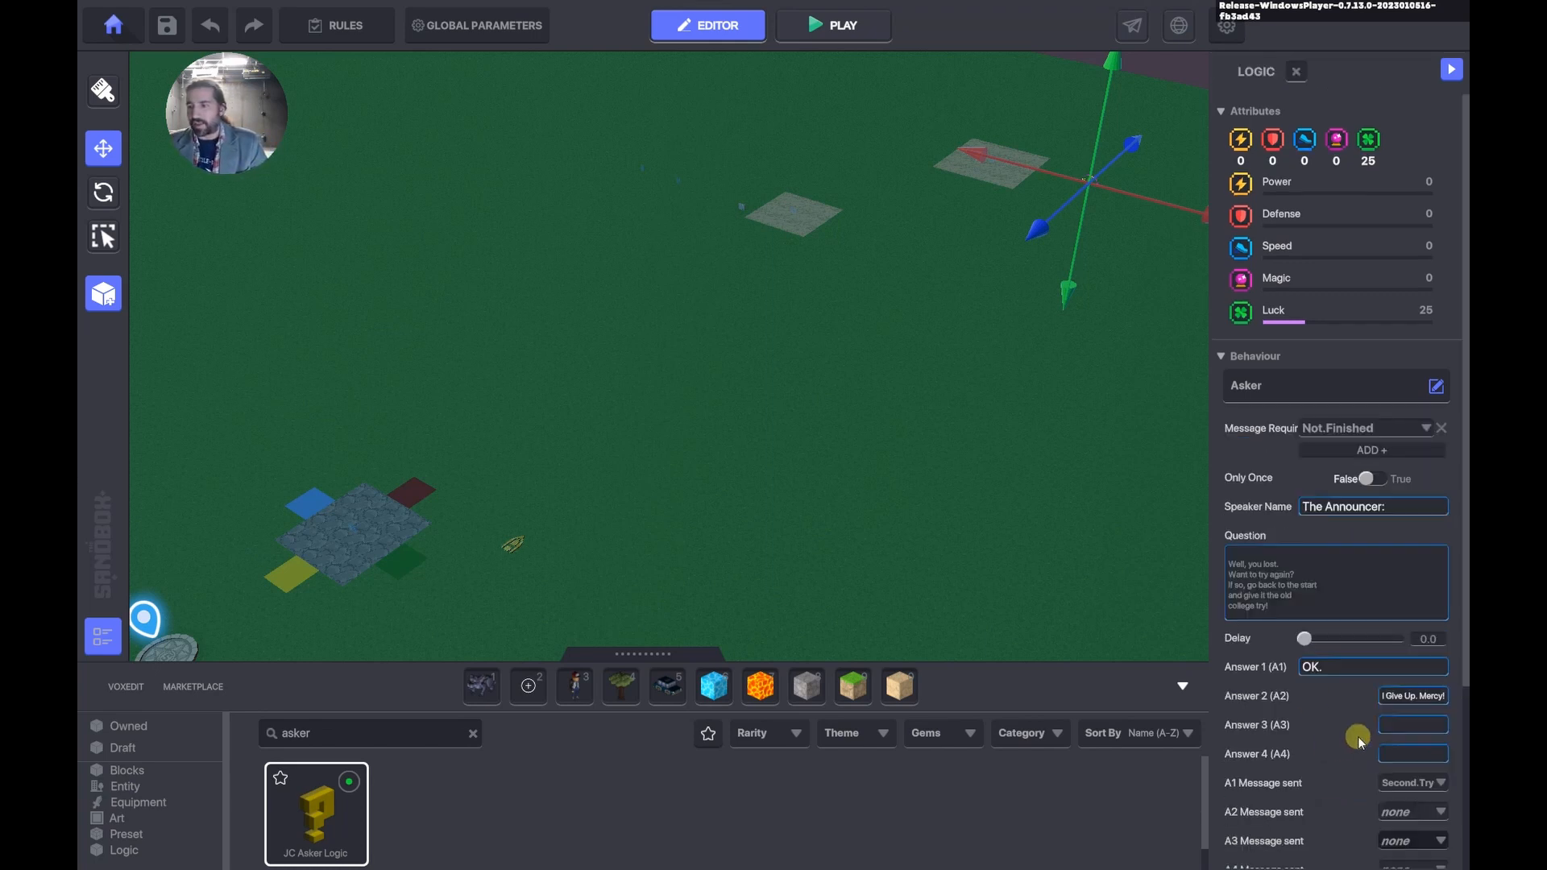
scroll(1347, 733, down, 2)
click(1387, 683)
text(Defeat)
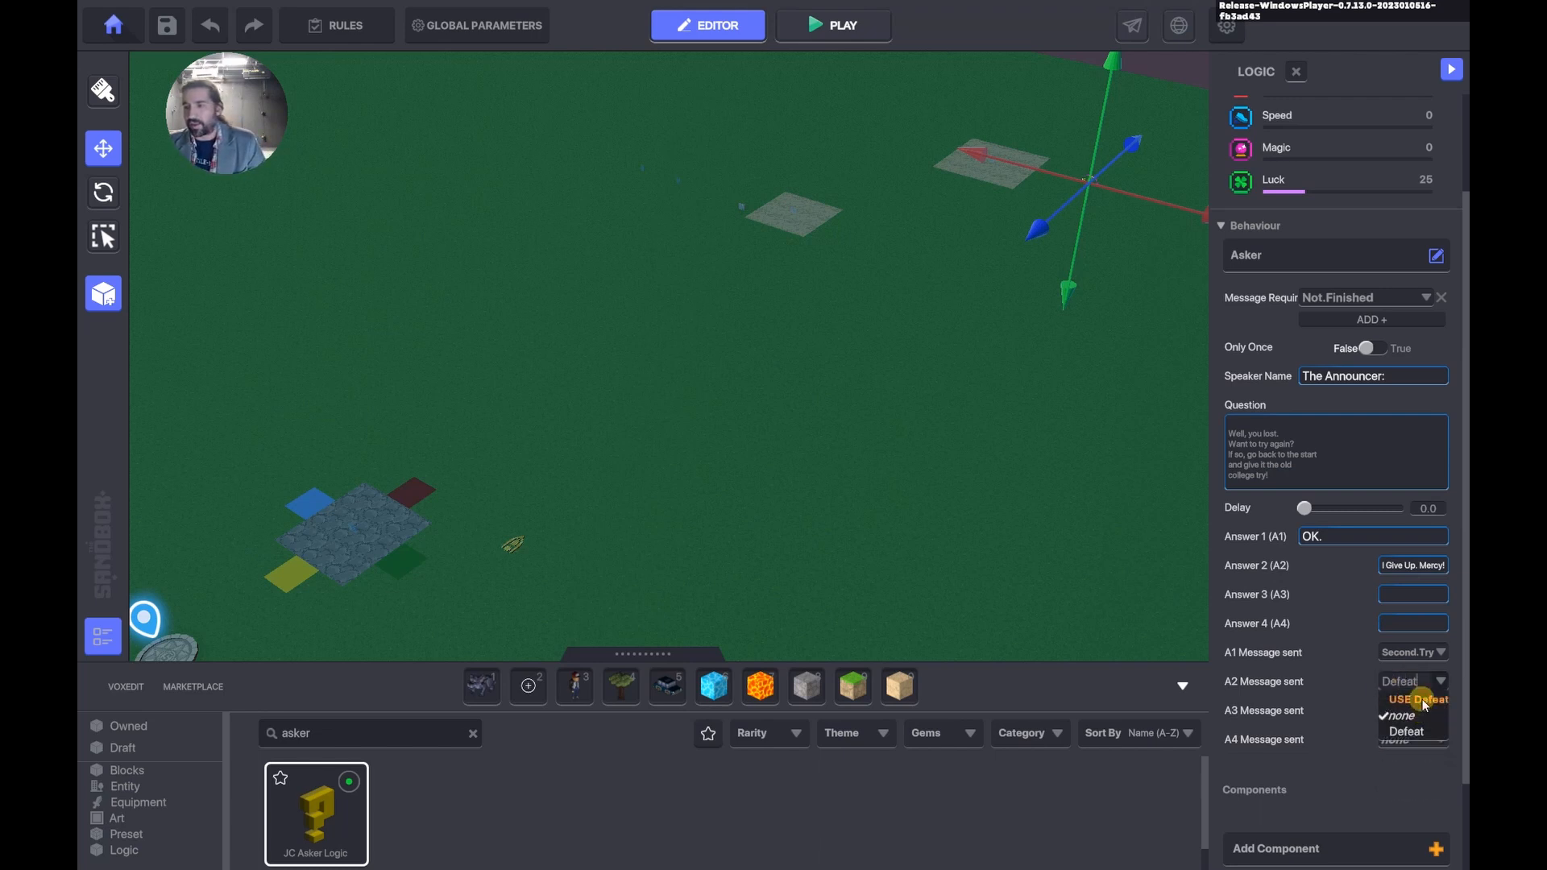
click(1424, 701)
Playtest the level from the start pad, letting the Parkour timer run out to trigger the Announcer's question.
right_drag(860, 404, 892, 364)
key(ctrl+p)
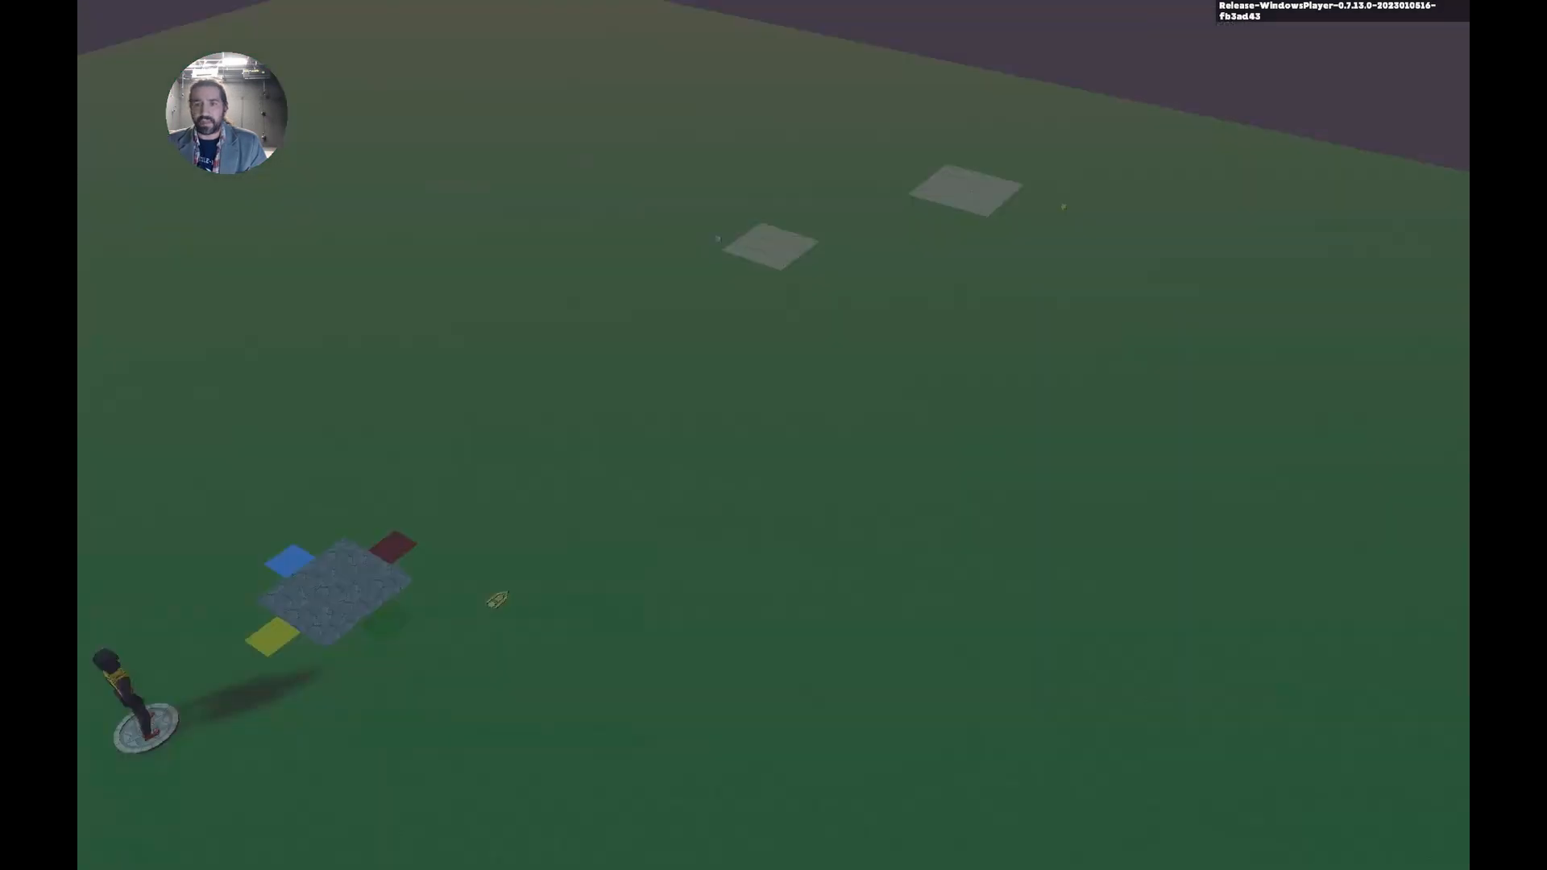
key(w)
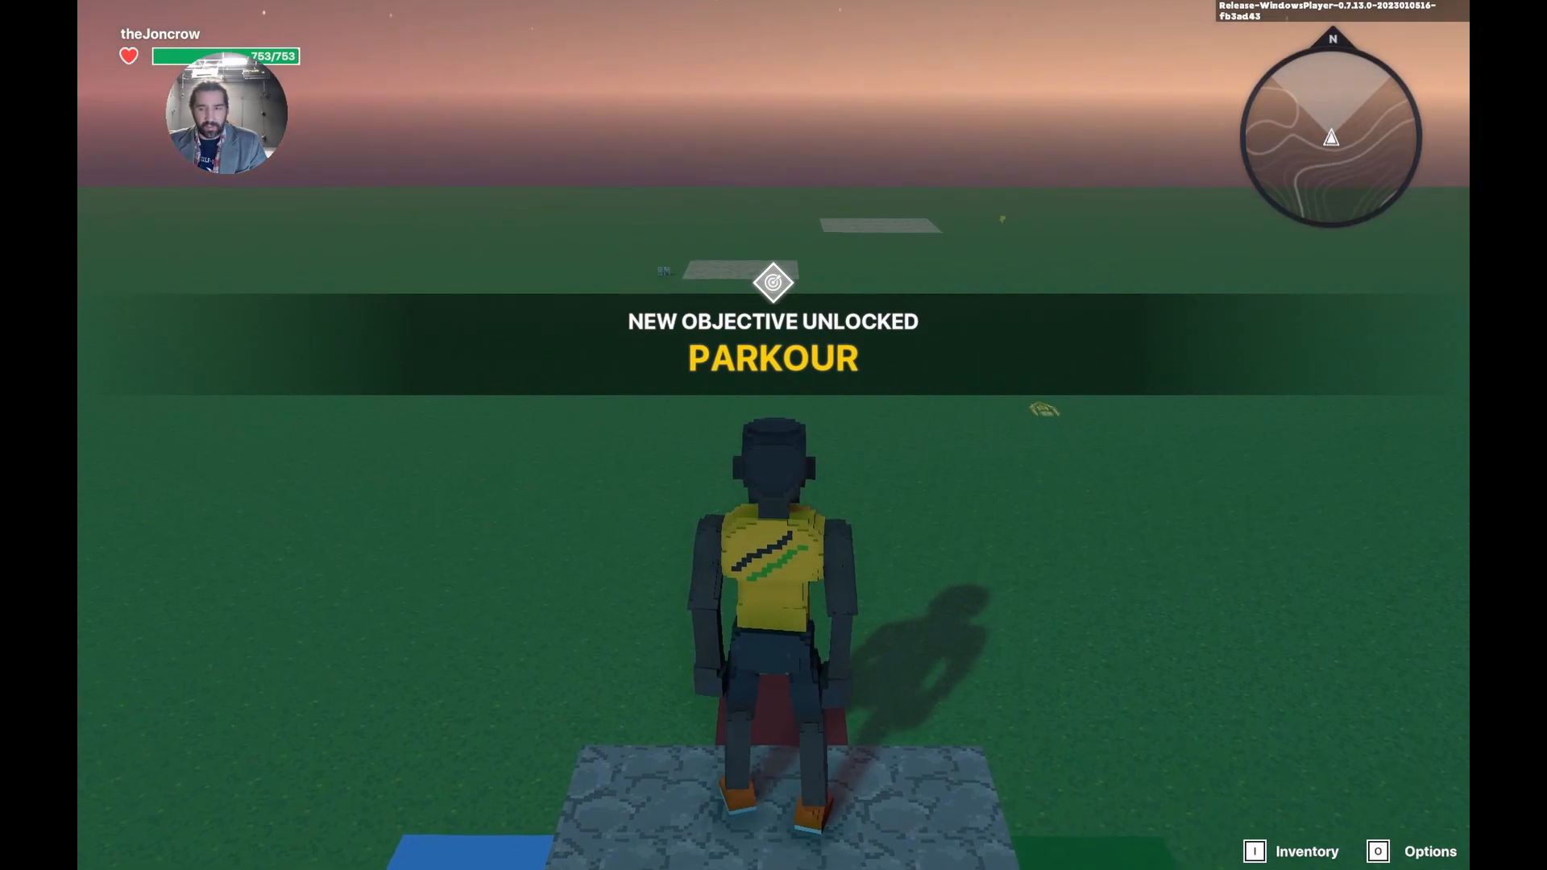
key(w)
key(w)
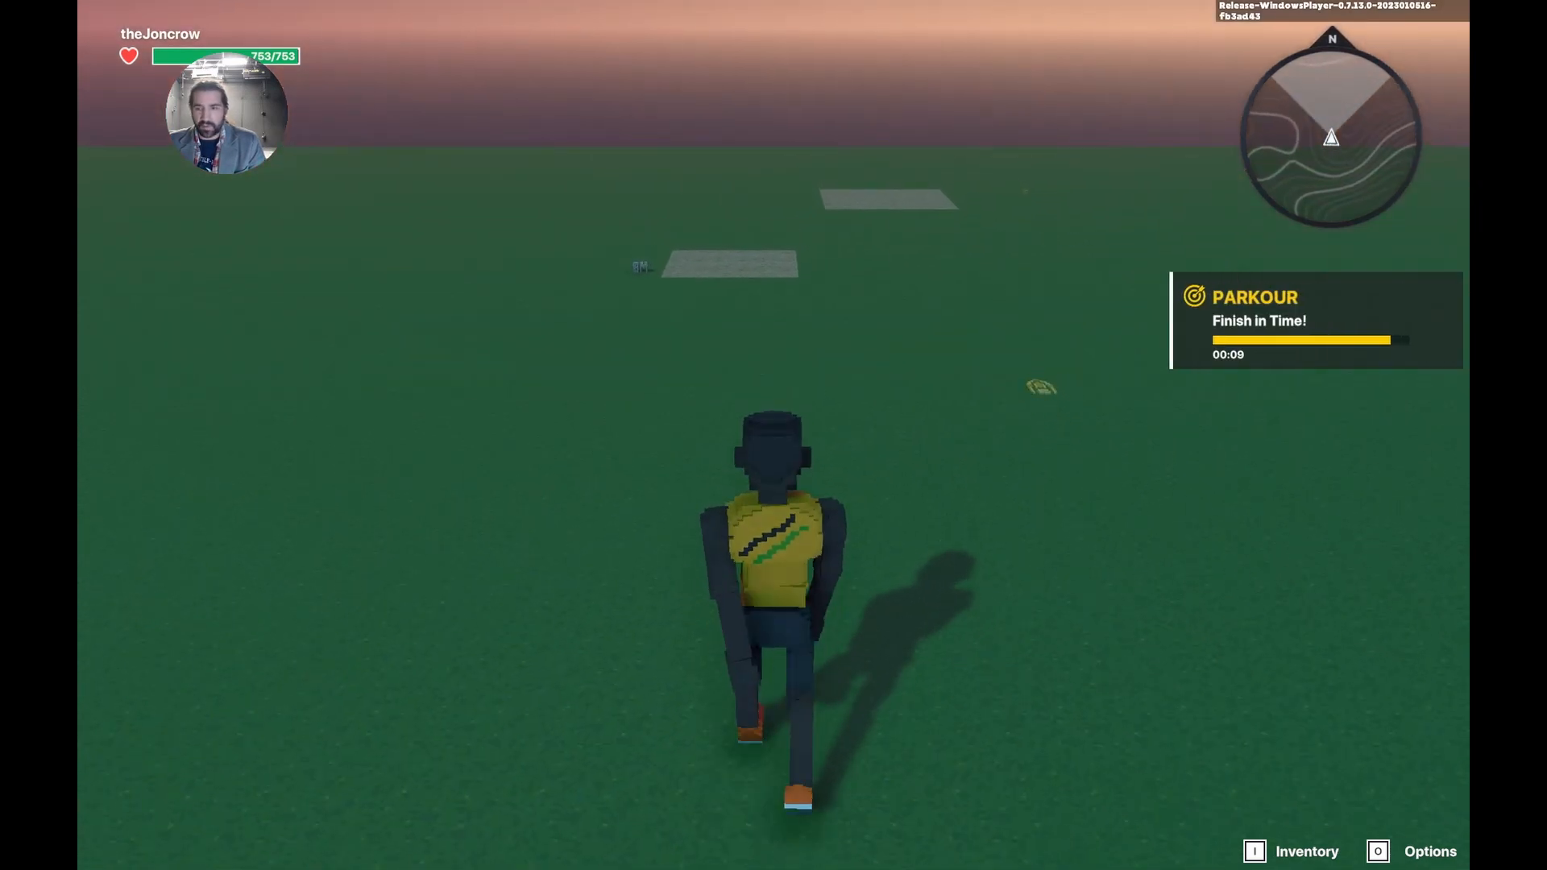
key(w)
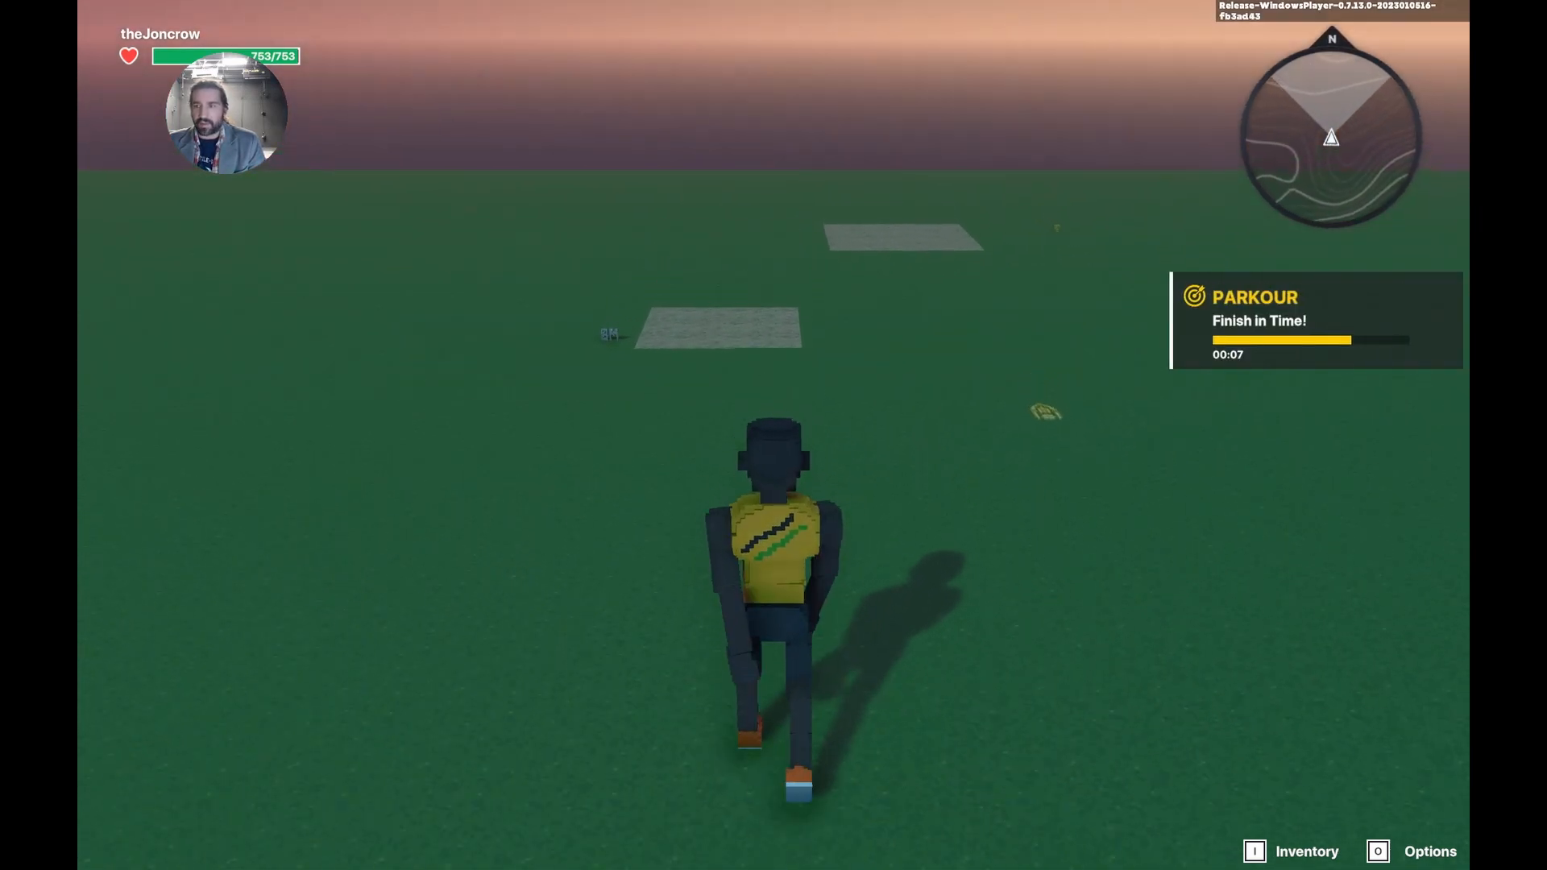
key(w)
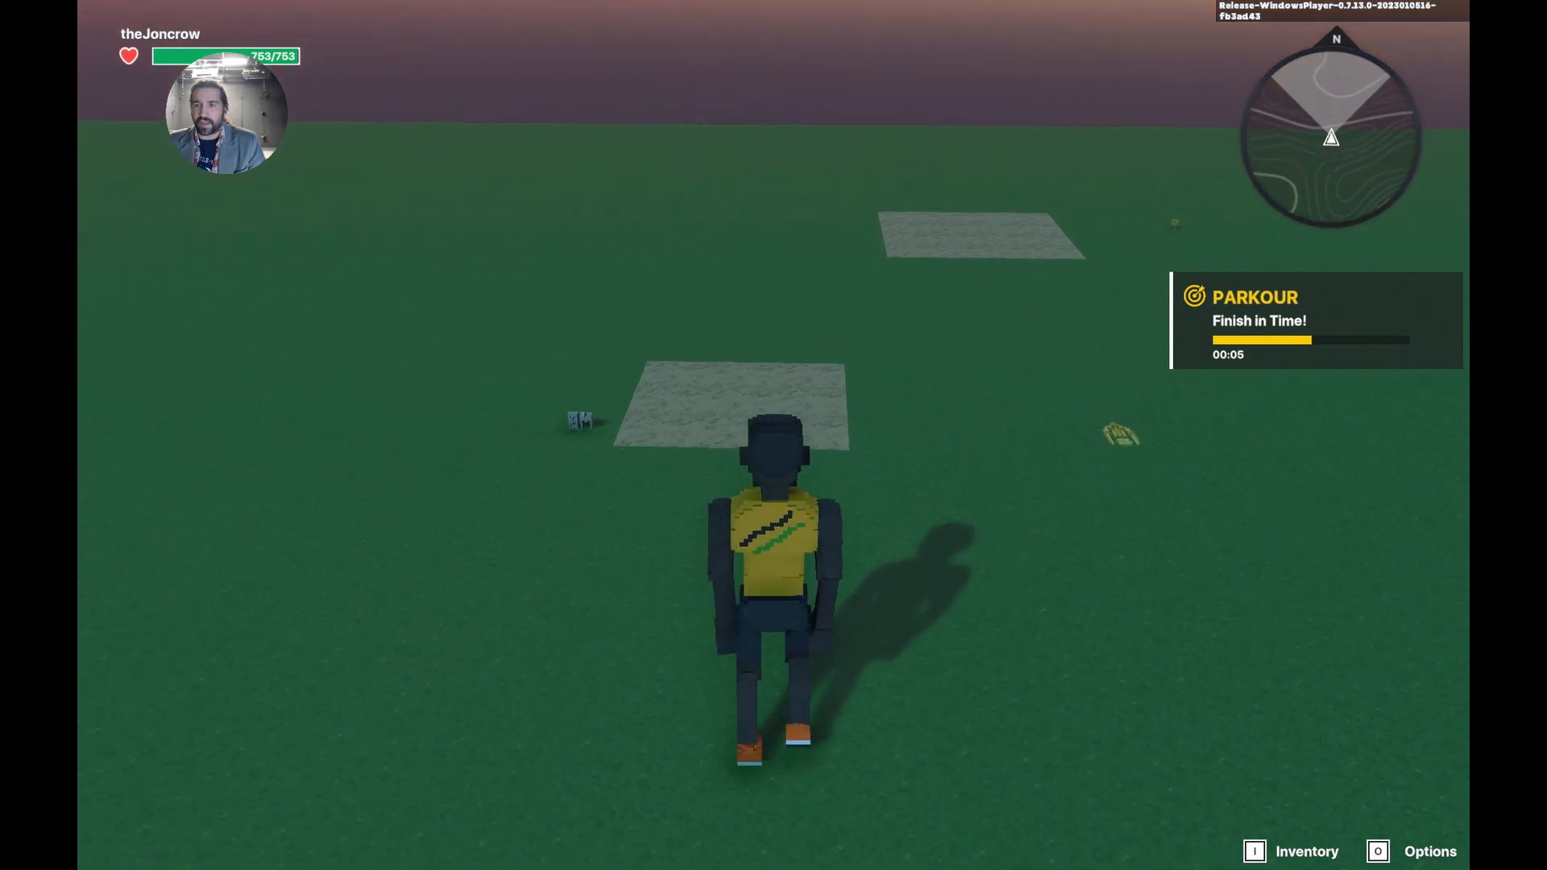
key(w)
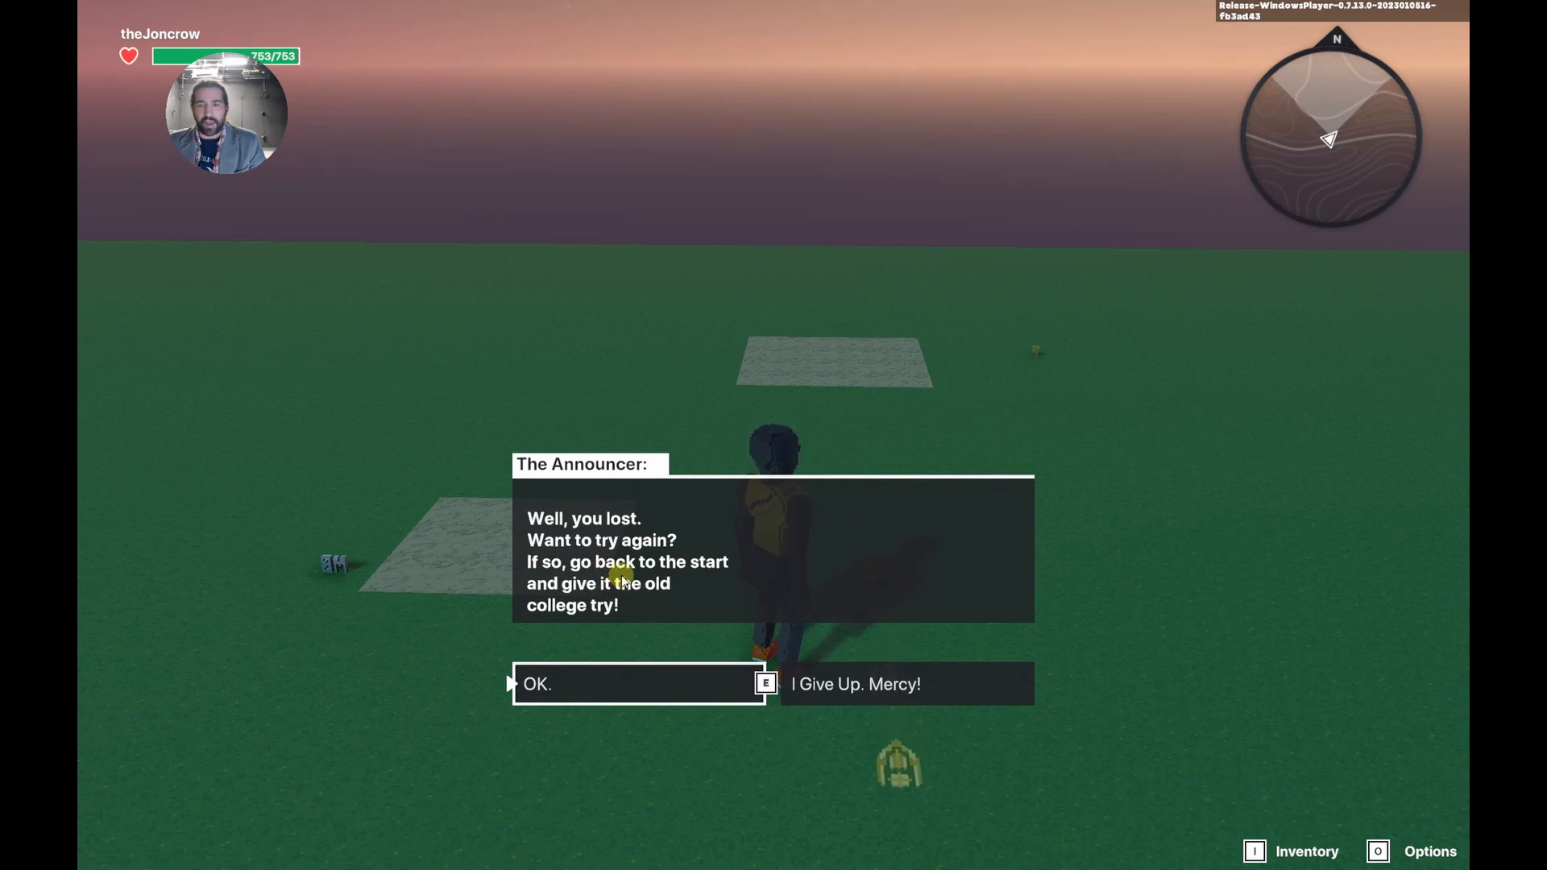
Answer OK. to the Announcer, rerun the course from the start pad to the finish pad, and return to edit mode.
click(616, 685)
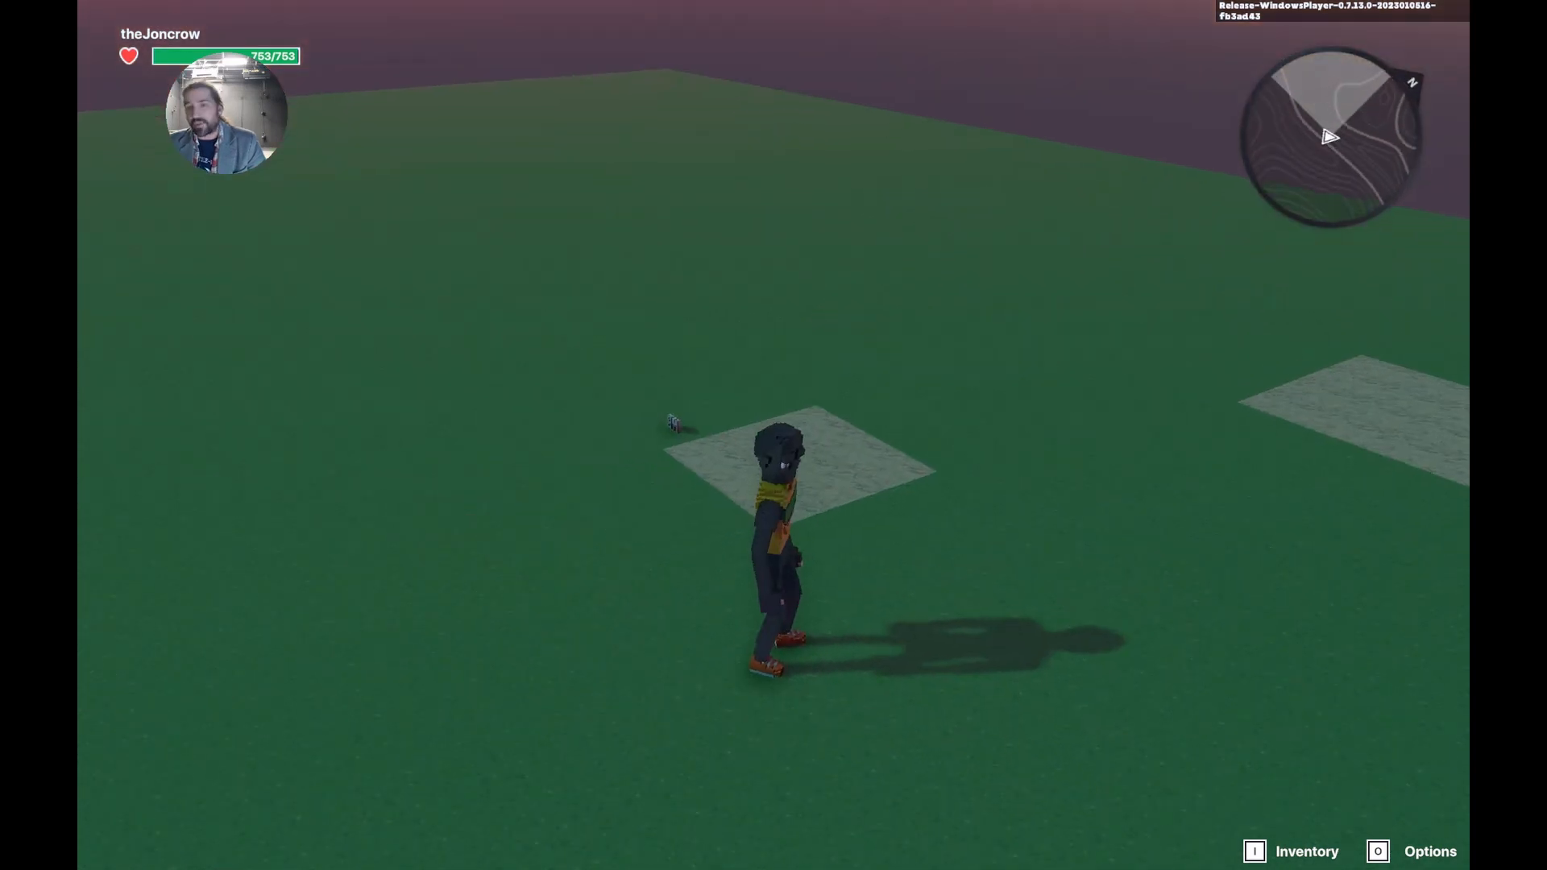
key(w)
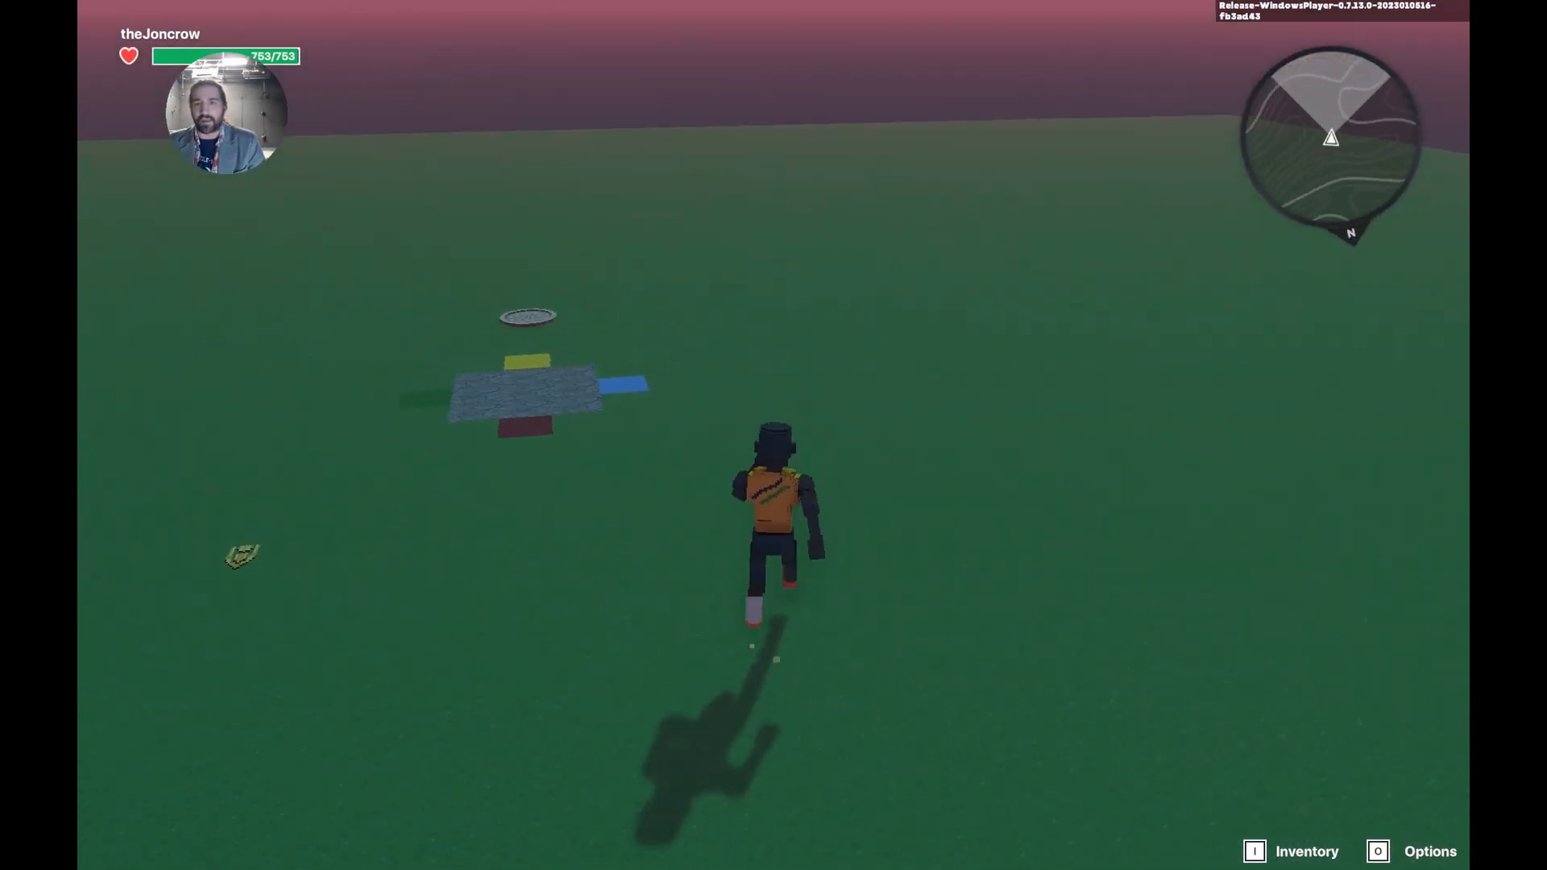
key(d)
key(w)
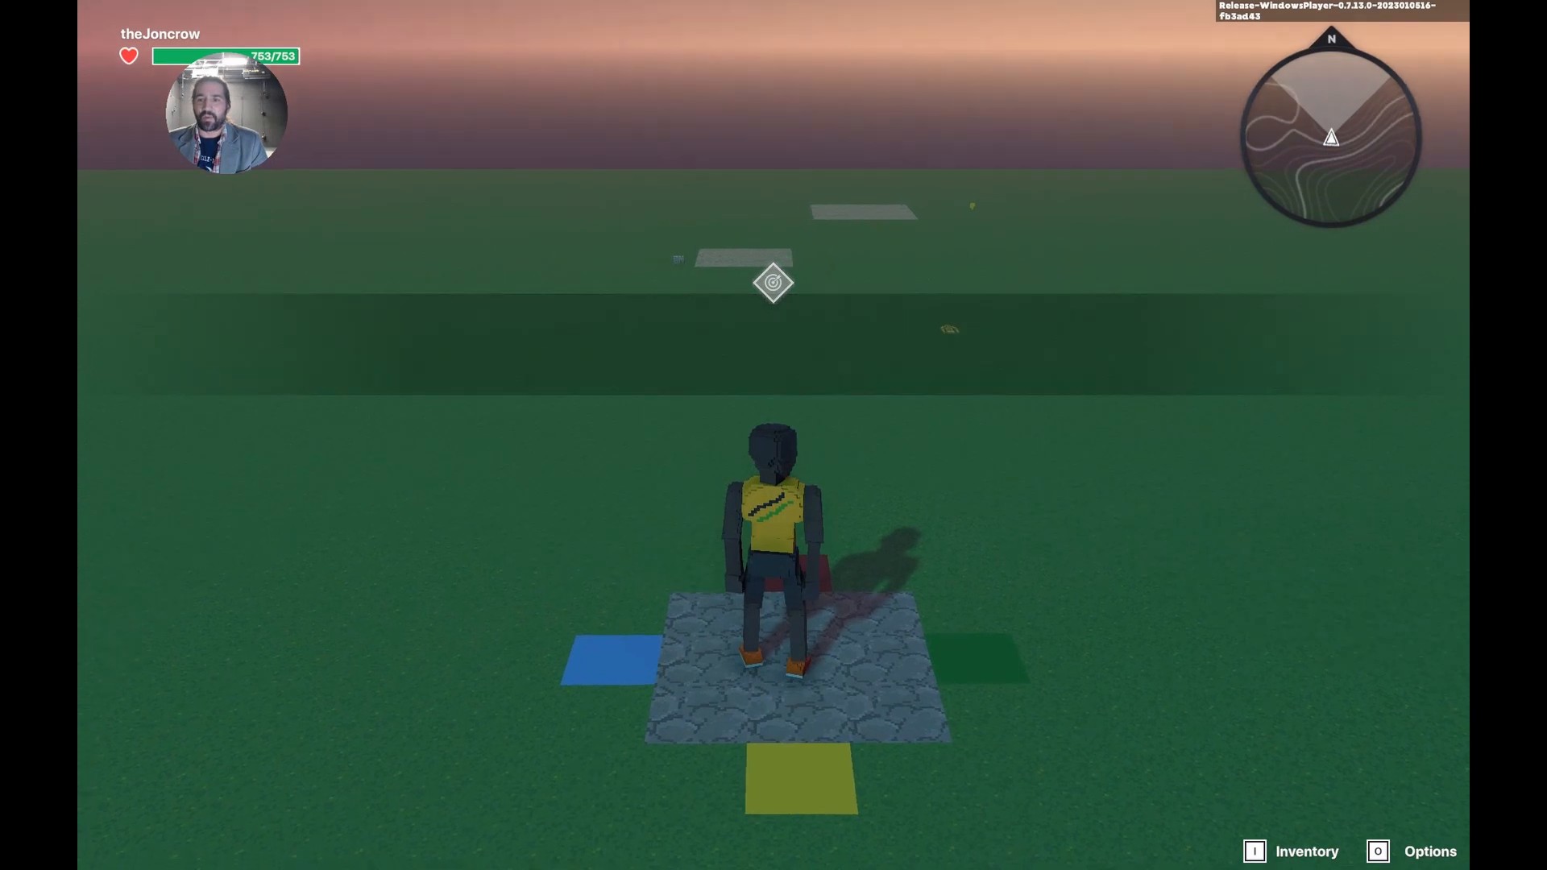
key(w)
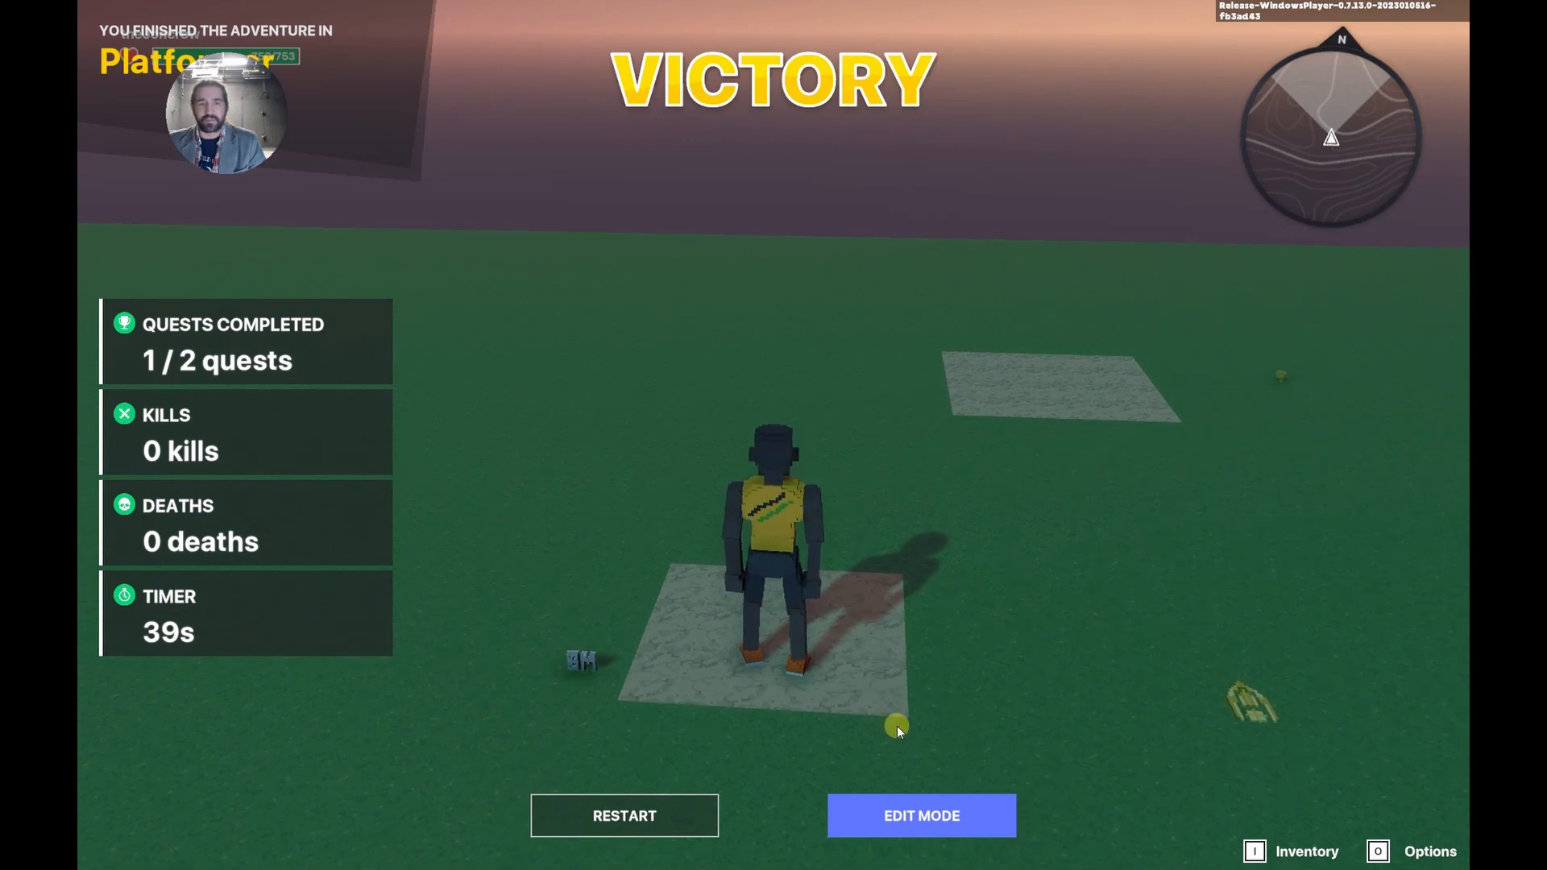
click(929, 815)
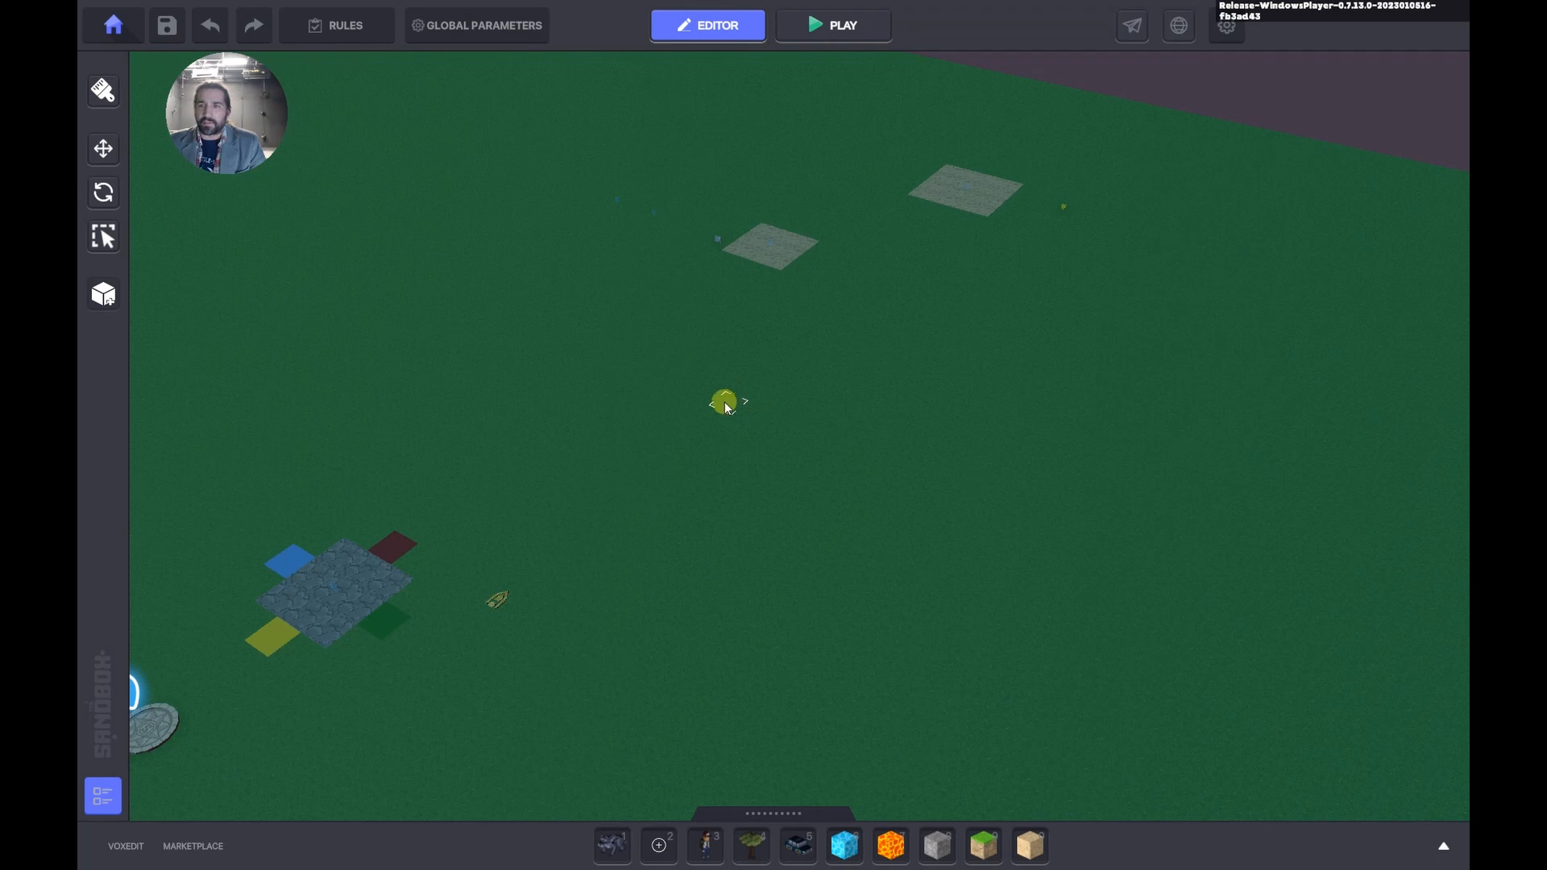
Review the Aiming Sights platform's logic, including its Toggle Behaviour and Health components and instant death message.
click(497, 598)
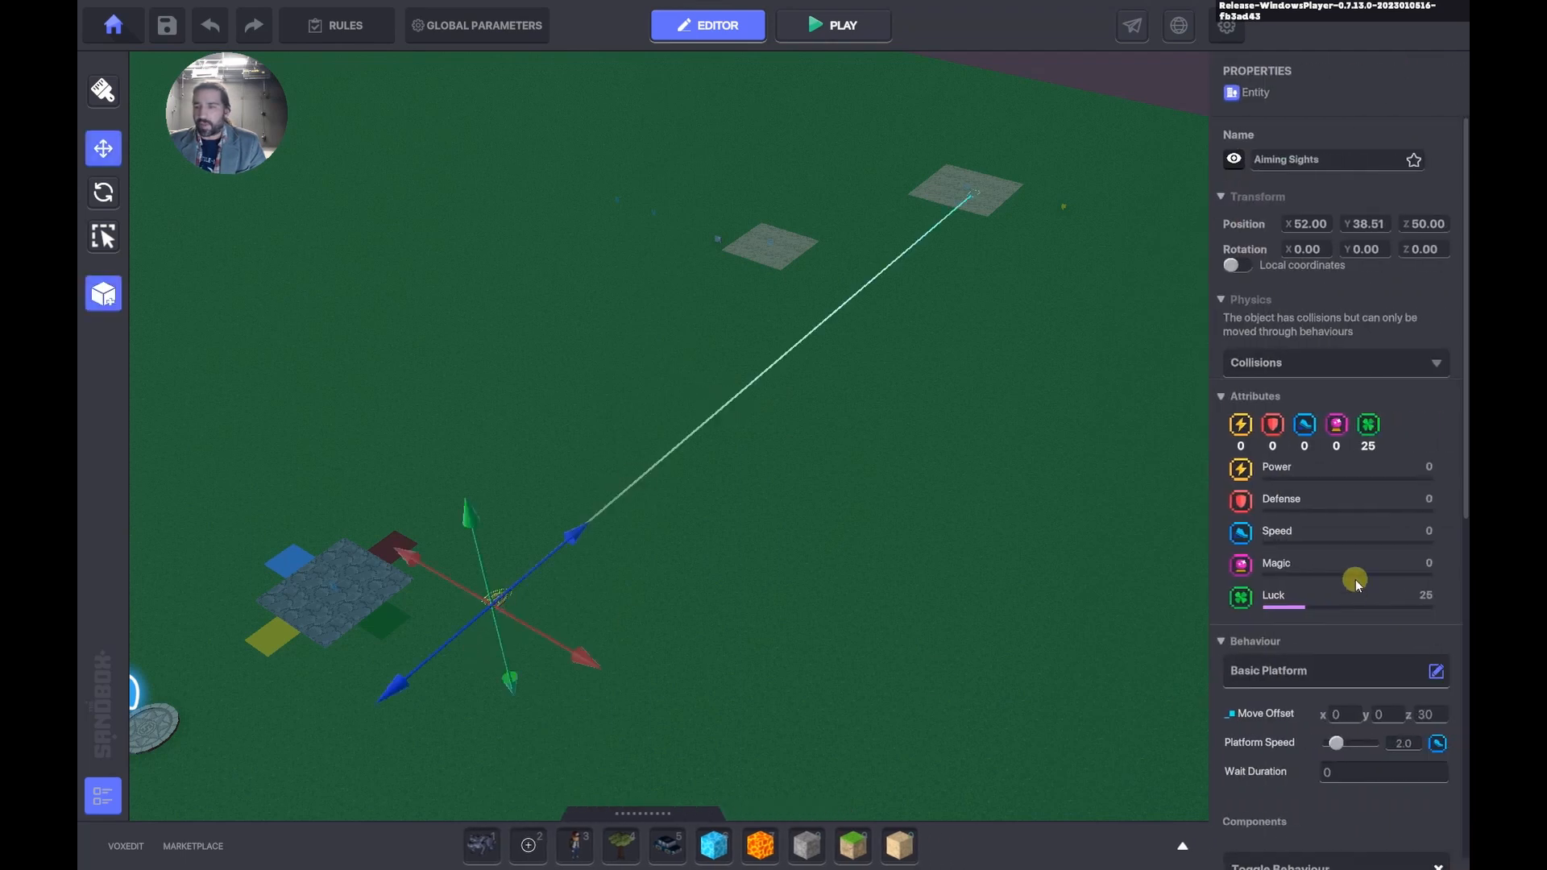
scroll(1355, 579, down, 5)
click(1328, 695)
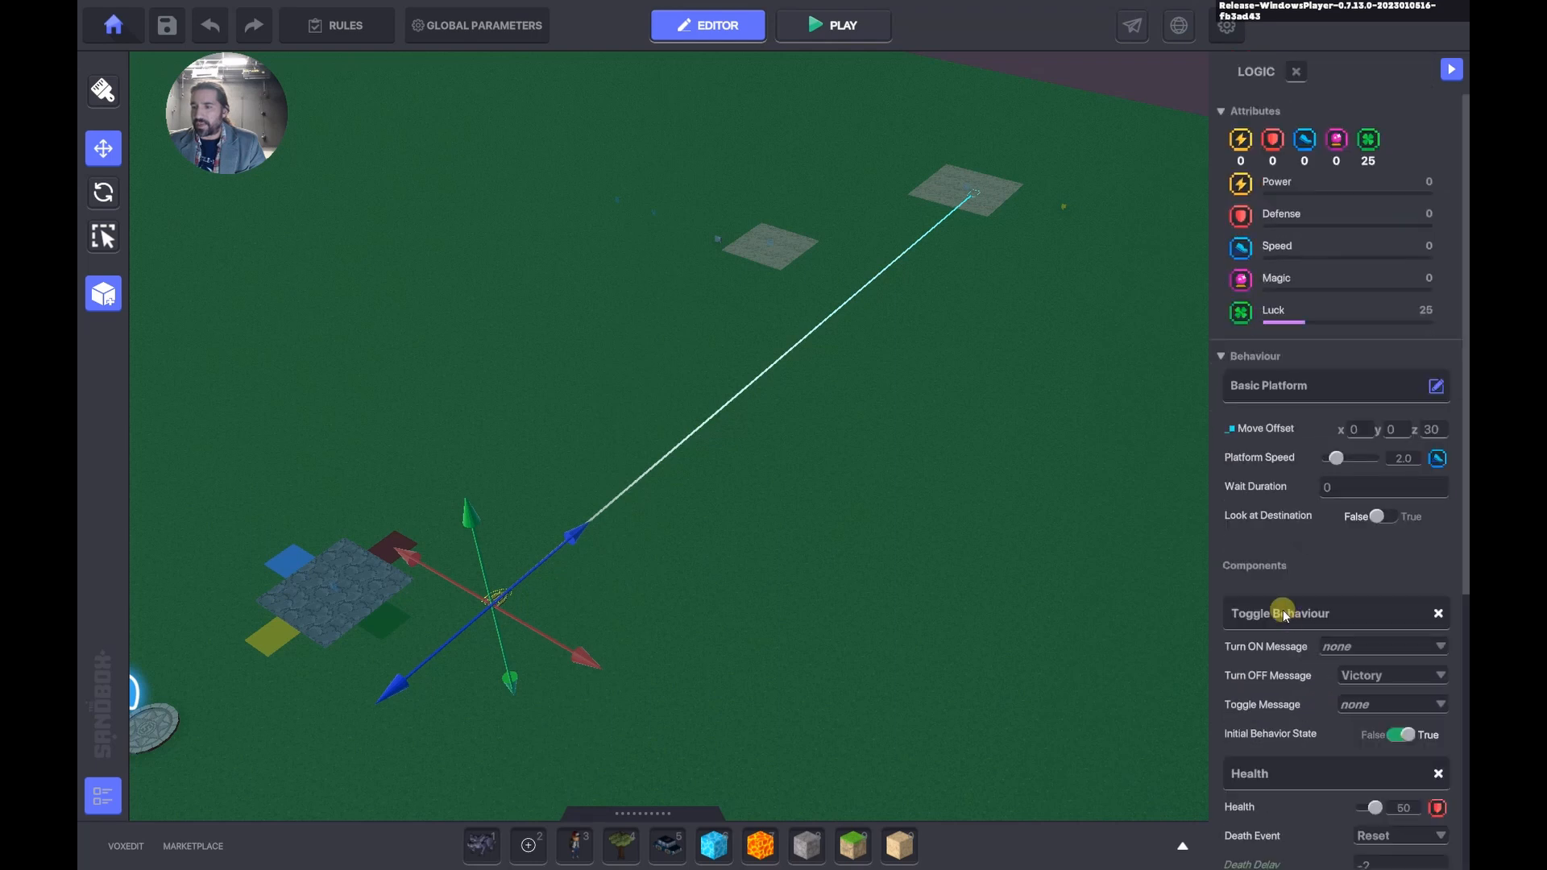
scroll(1292, 600, down, 4)
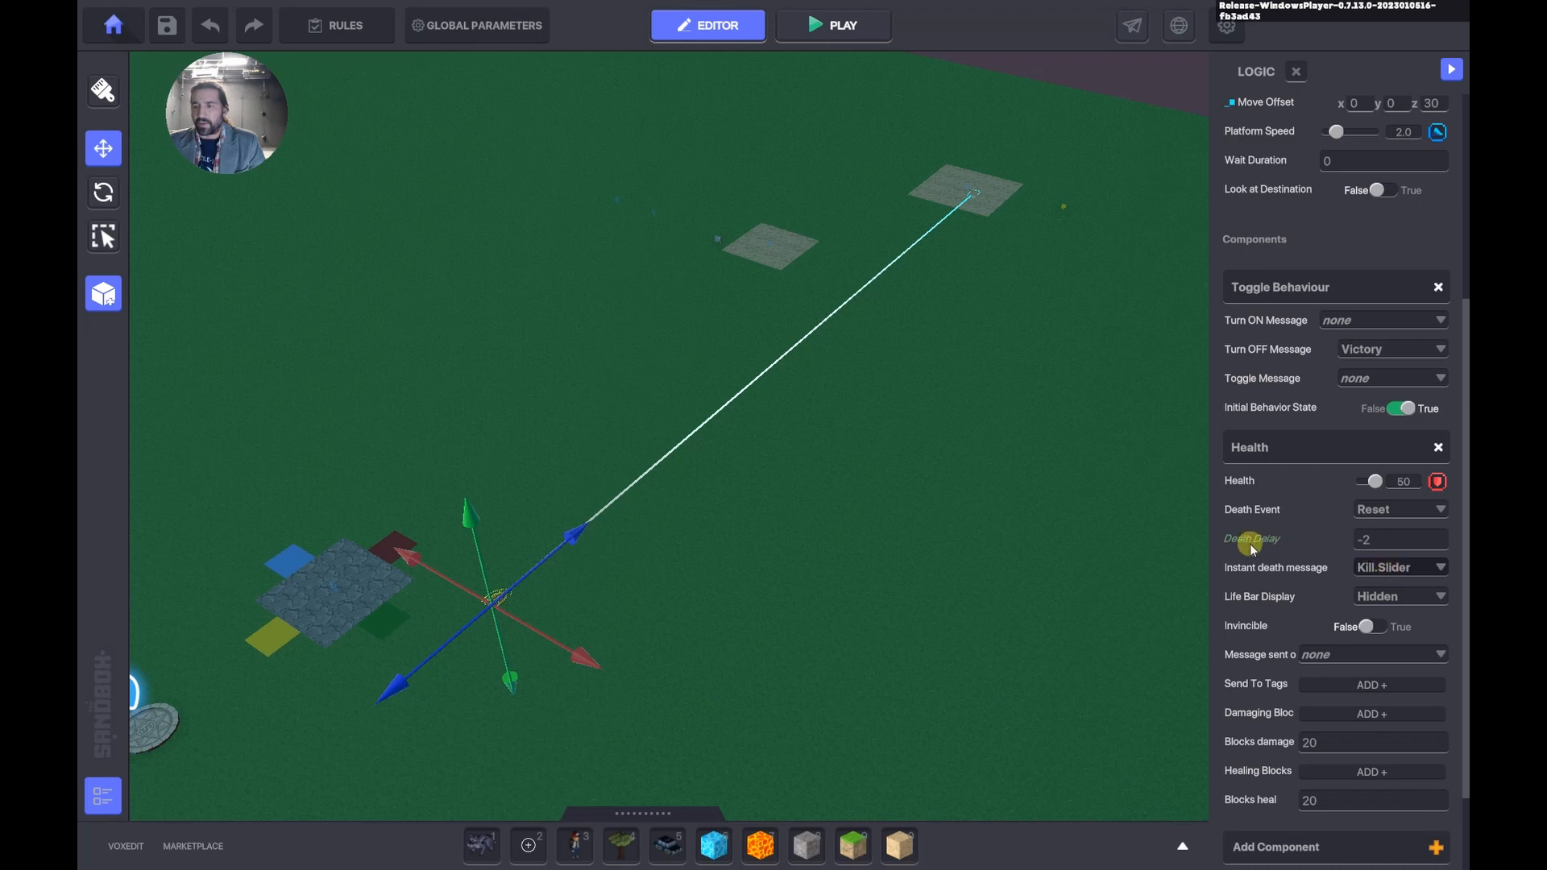
mouse_move(1271, 567)
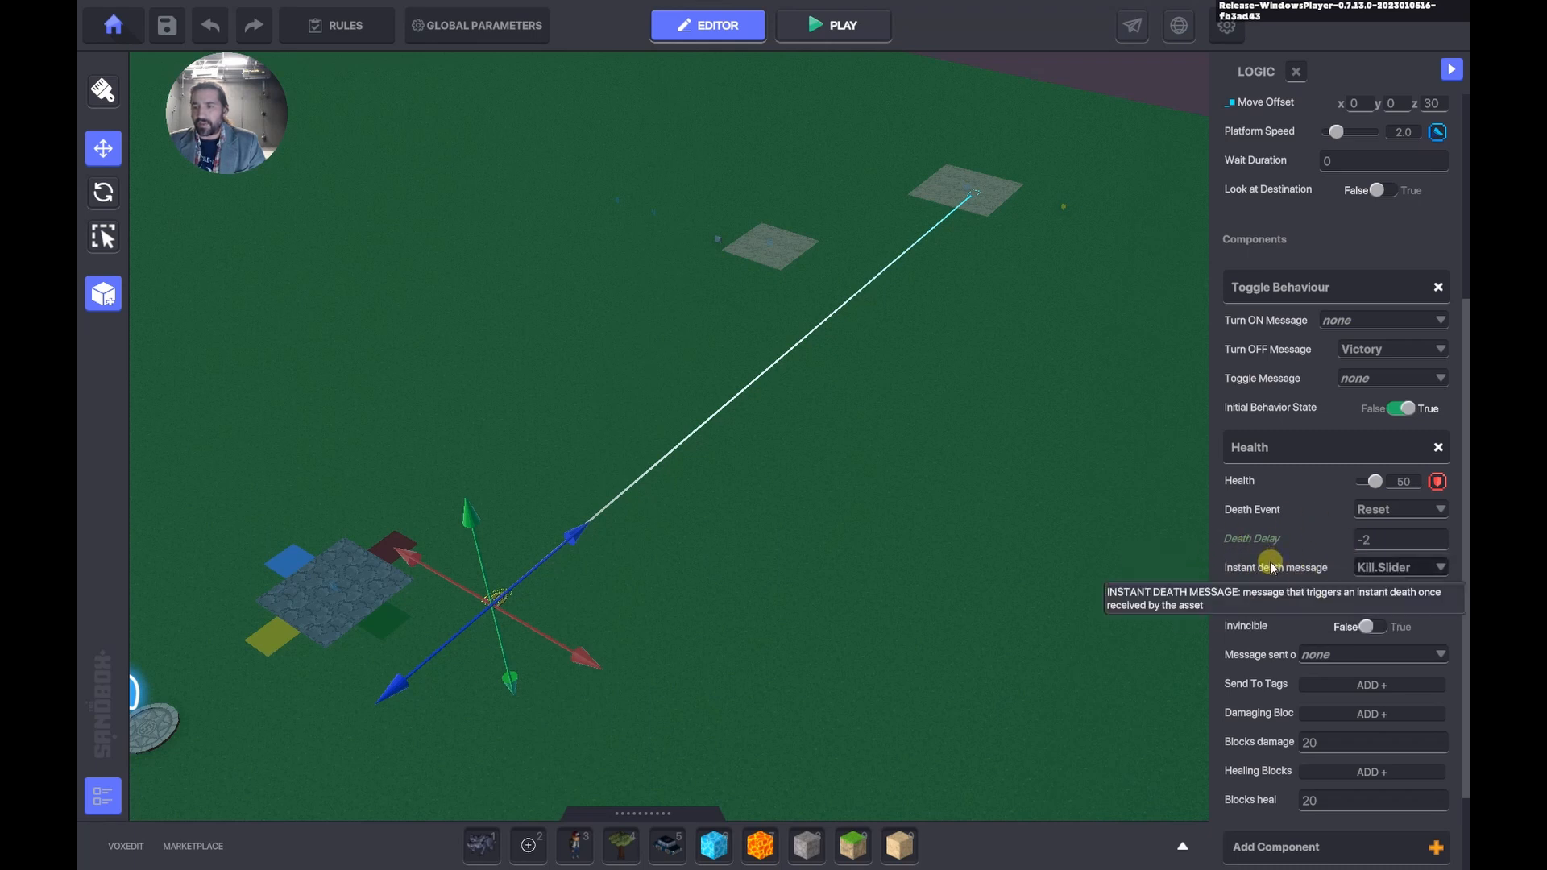
mouse_move(544, 611)
middle_down()
mouse_move(756, 495)
mouse_move(743, 497)
middle_up()
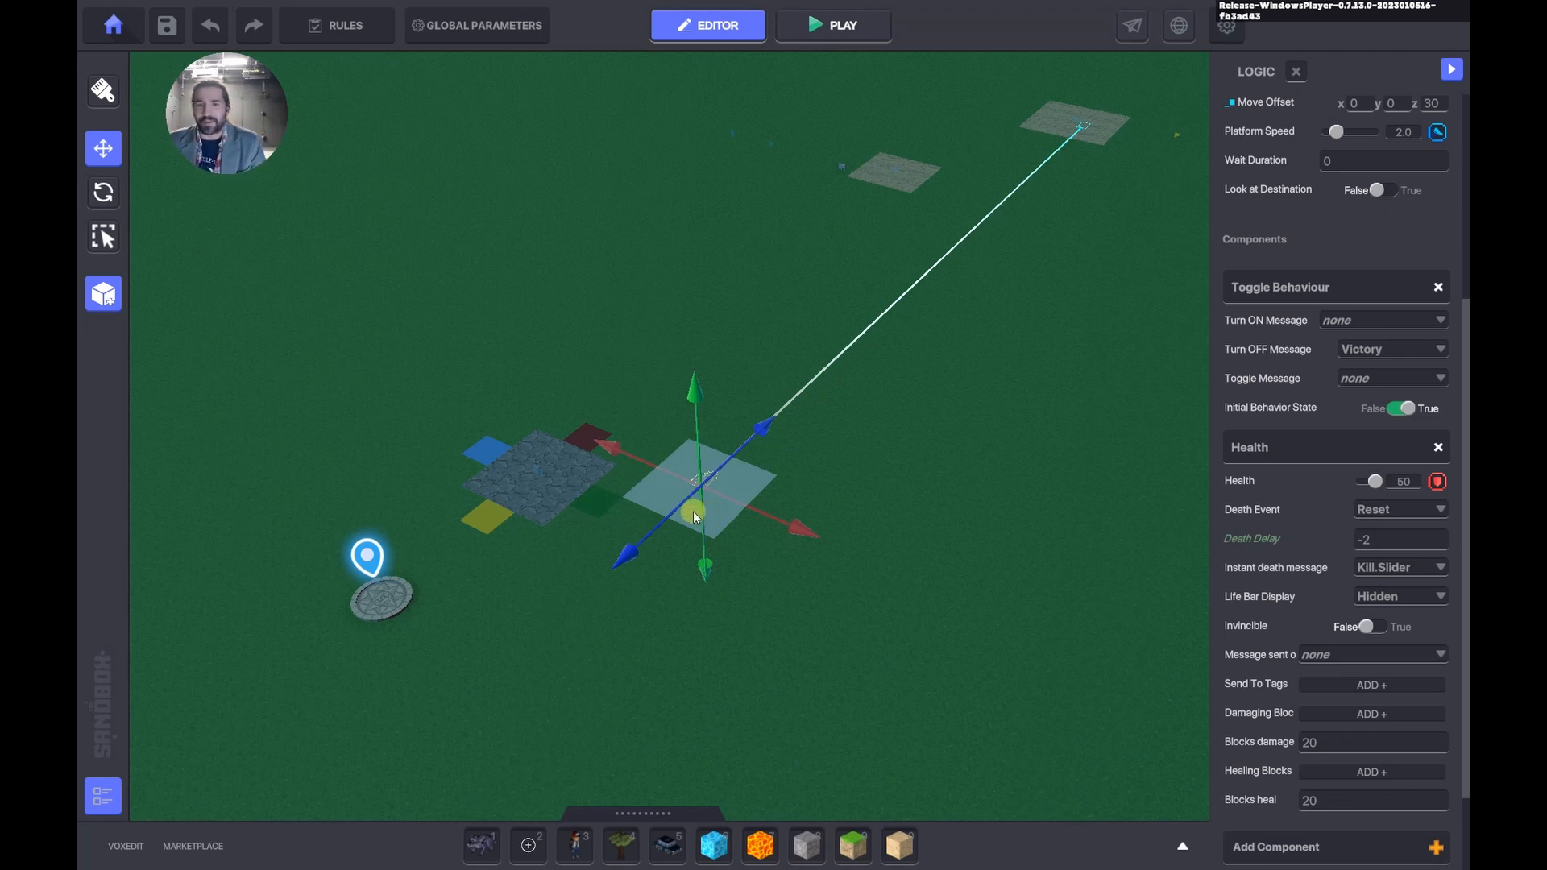
Review the logic of the Start Again? speaker on the start pad, including its target tags and spoken message.
click(543, 464)
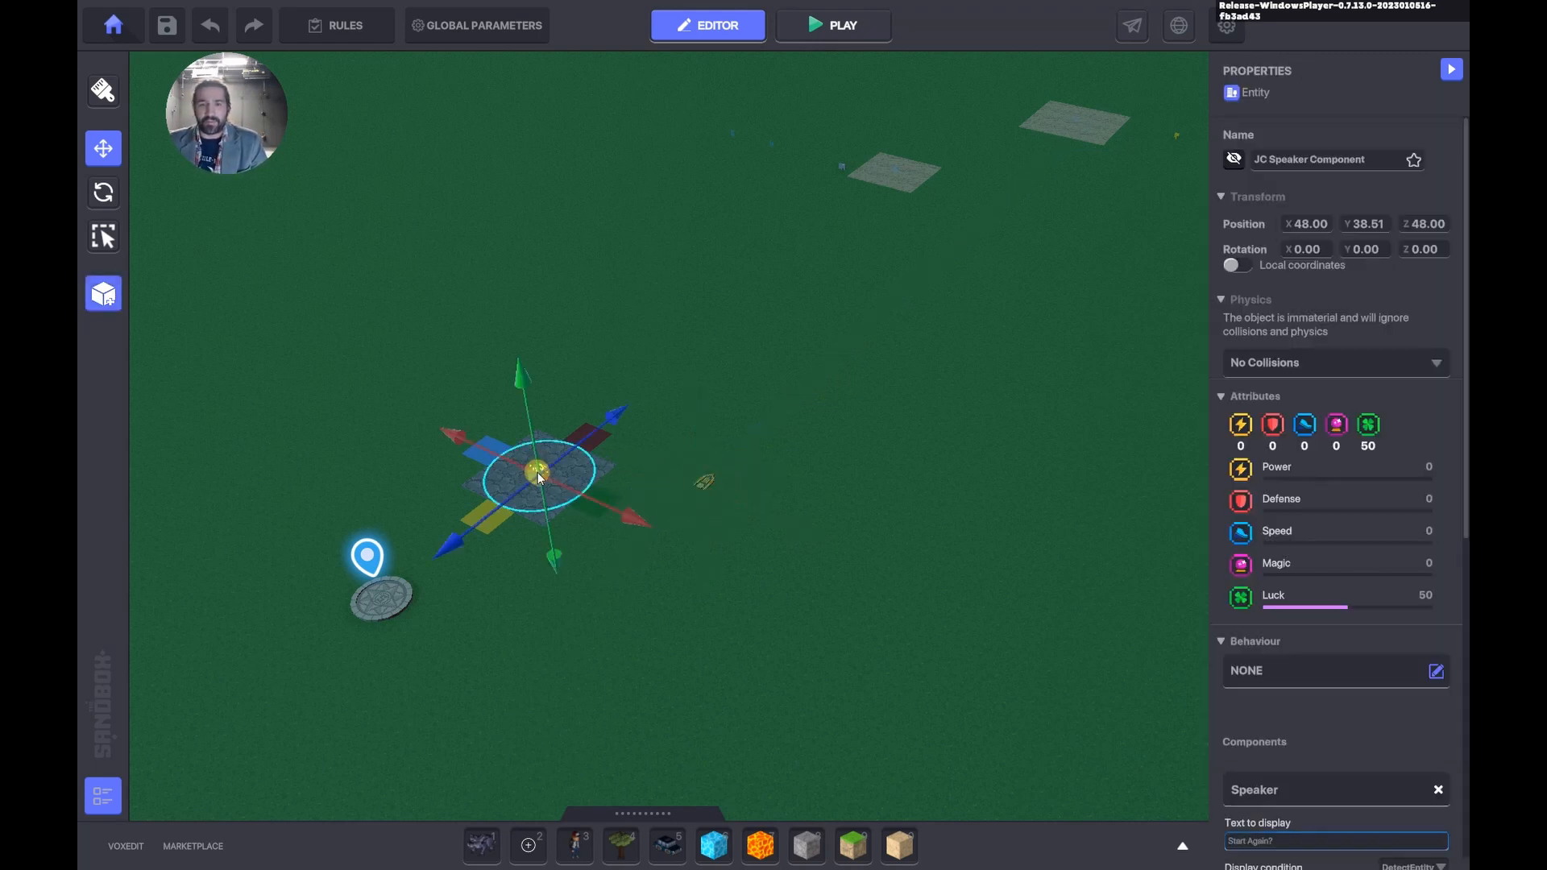
scroll(1297, 569, down, 5)
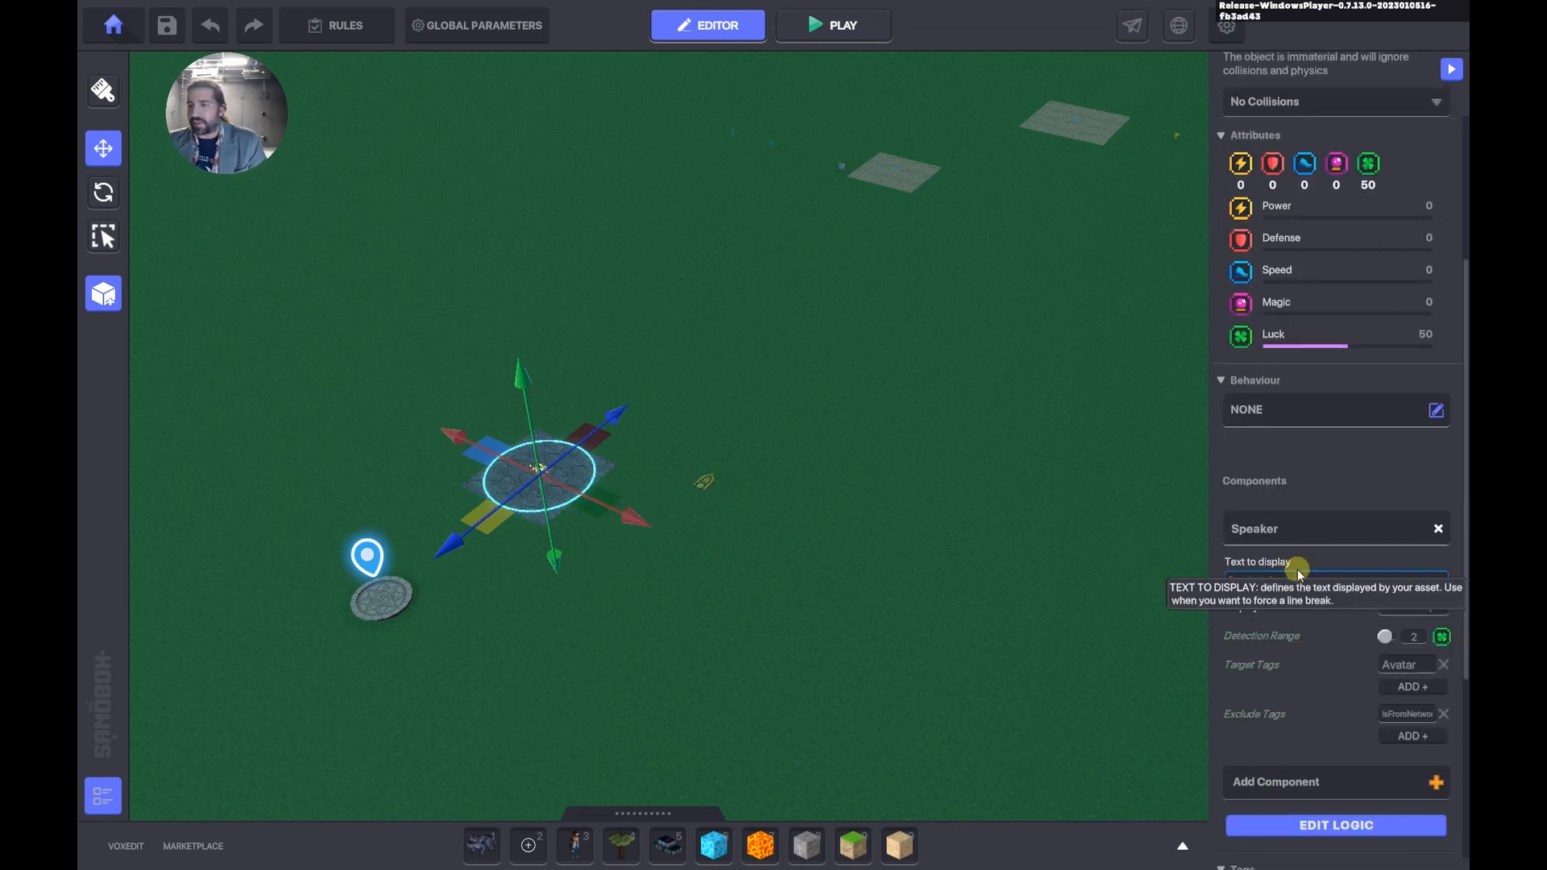
click(1306, 693)
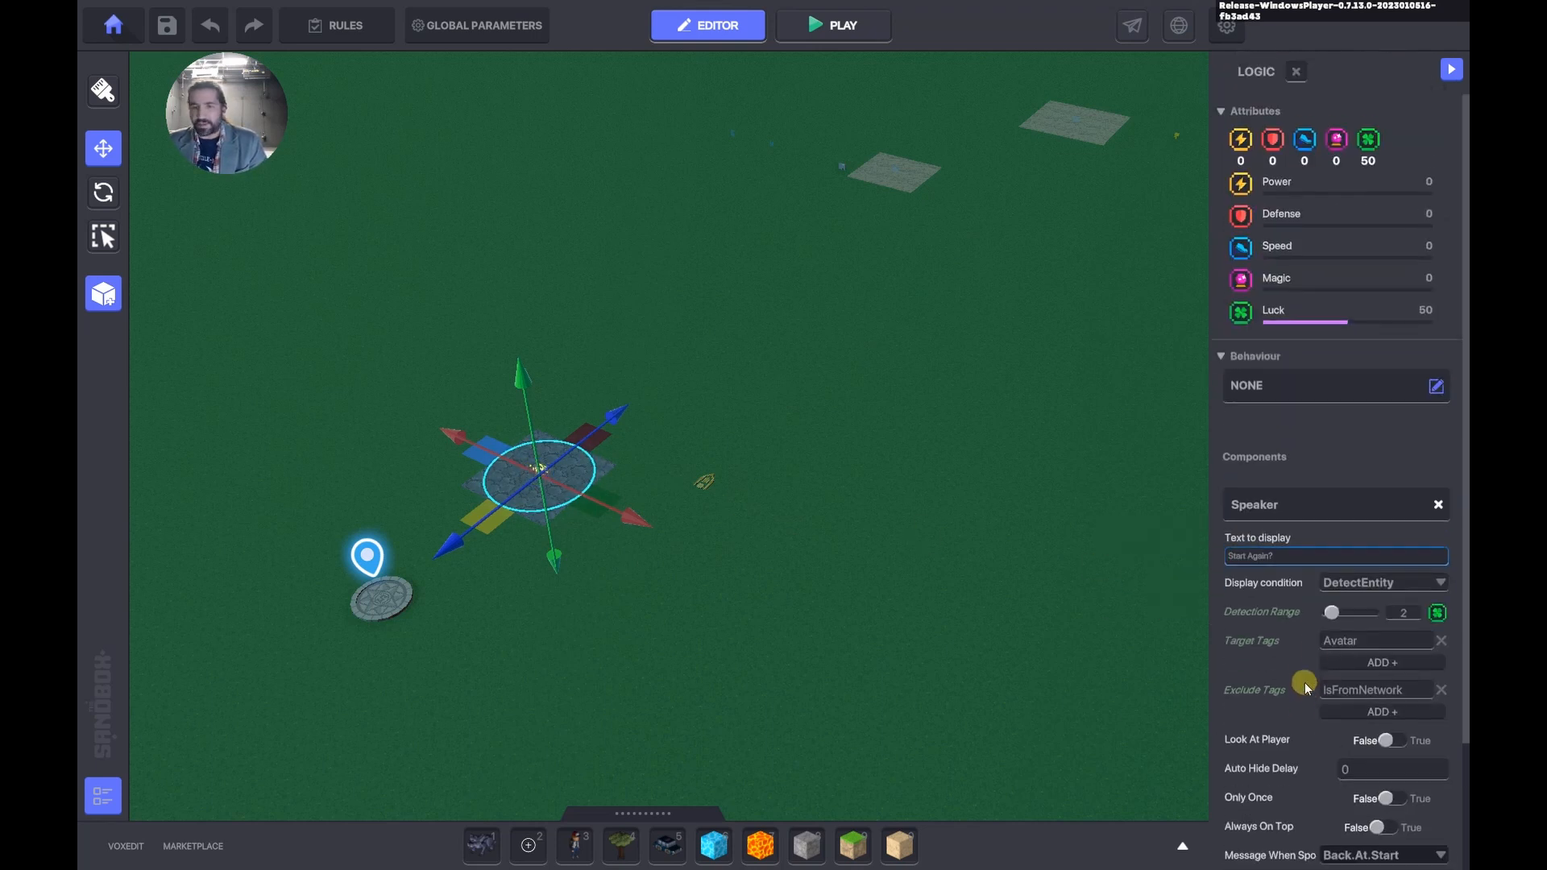
scroll(1312, 675, down, 2)
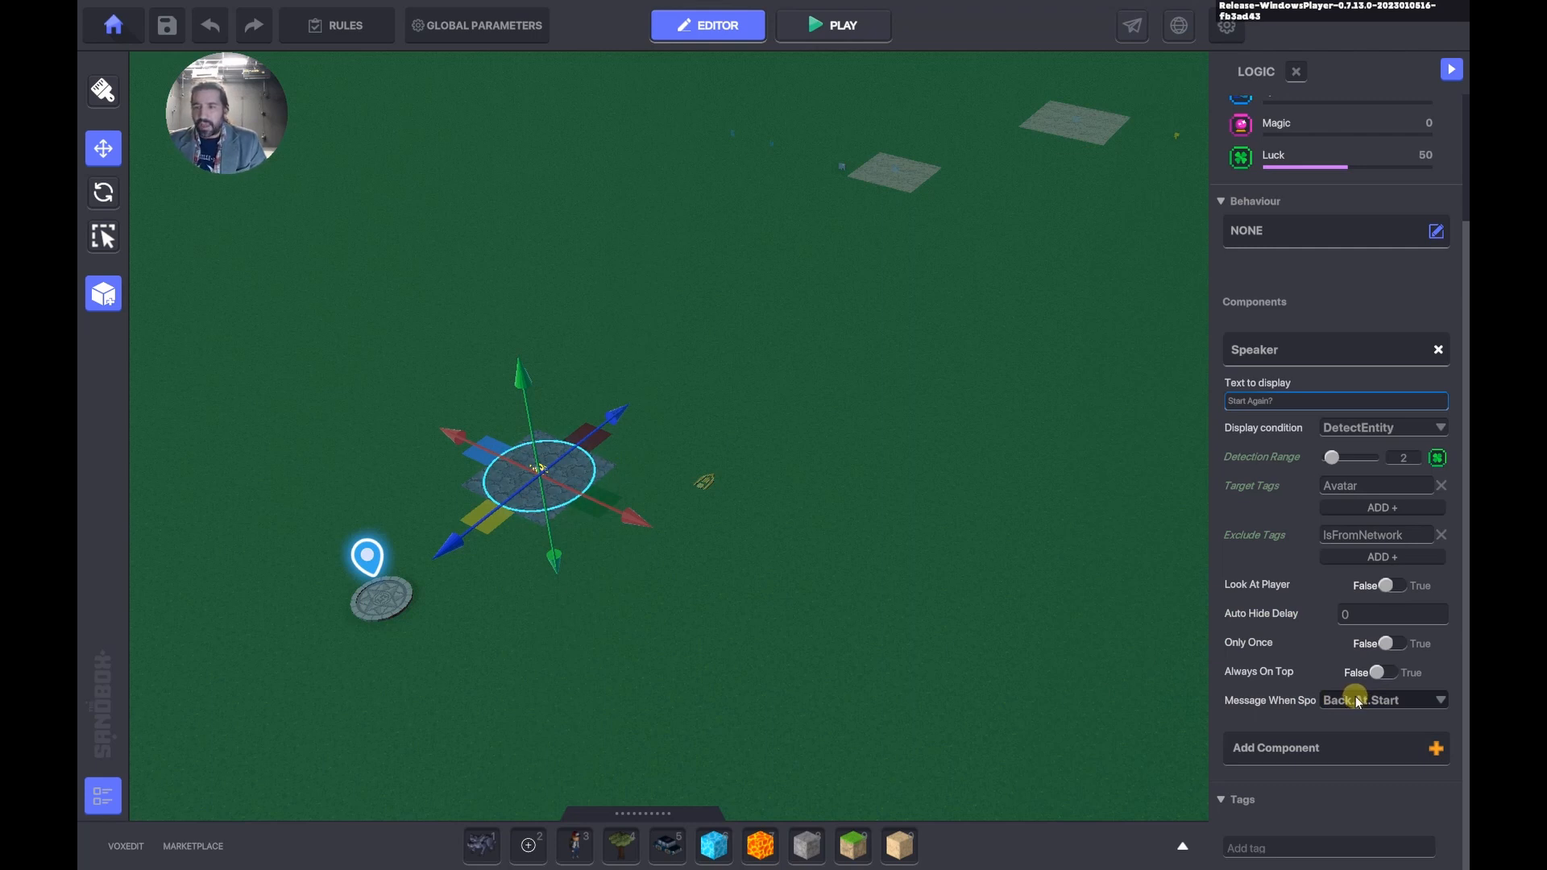
Duplicate the Message Broadcaster from the middle pad to beside the start pad at about X 51, Z 46.5, and make it send Kill.Slider.
click(832, 156)
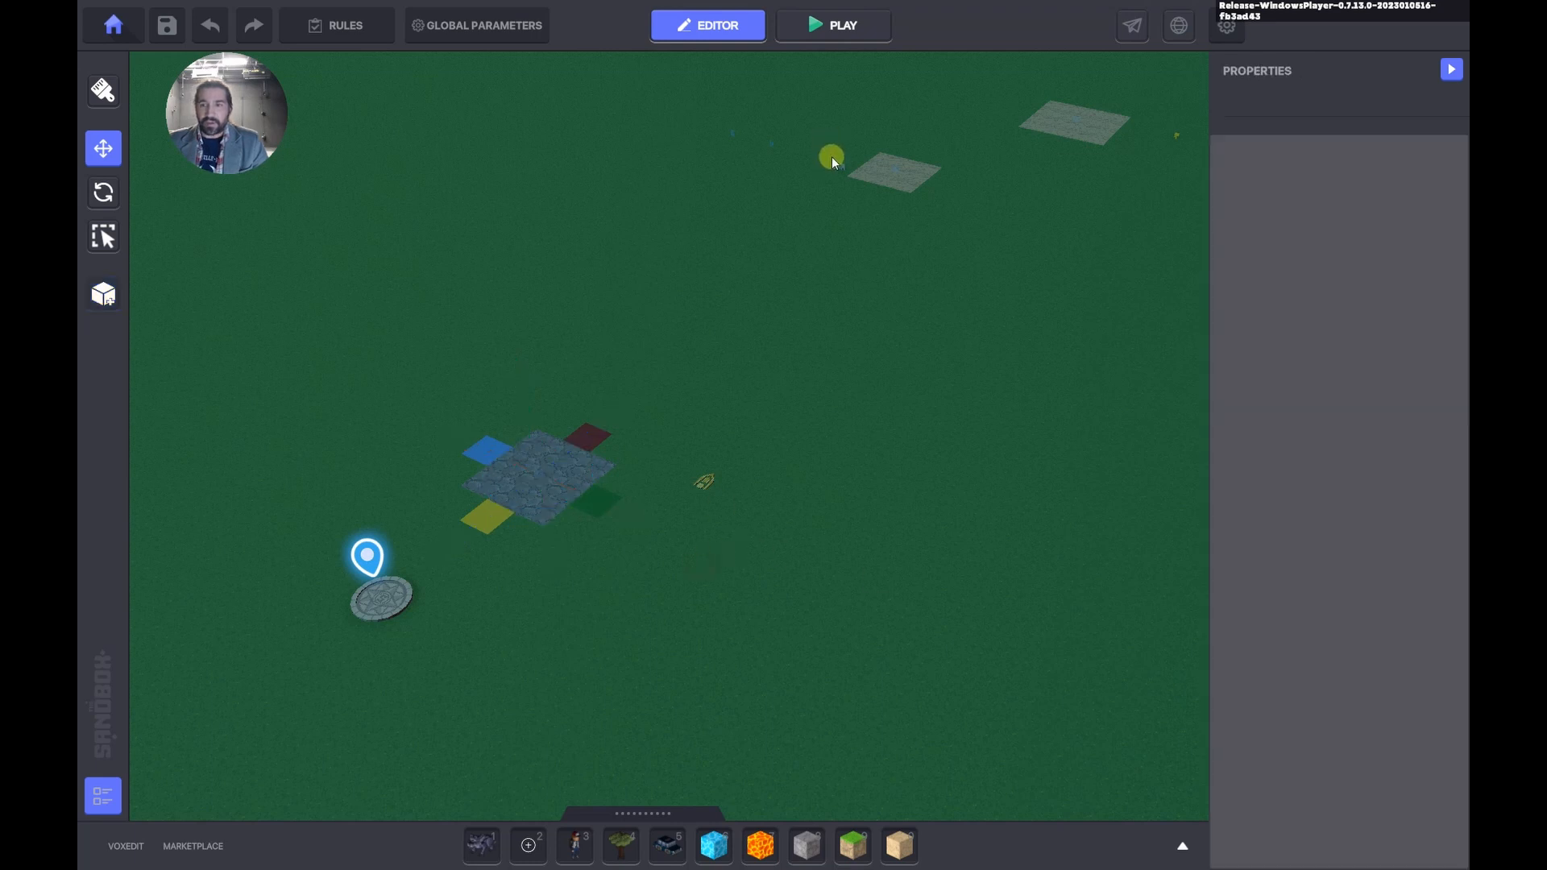
click(841, 168)
mouse_move(838, 190)
mouse_down()
mouse_move(848, 205)
mouse_move(480, 548)
mouse_move(596, 584)
mouse_move(574, 555)
mouse_move(676, 533)
mouse_move(630, 549)
mouse_up()
click(1277, 728)
click(1370, 741)
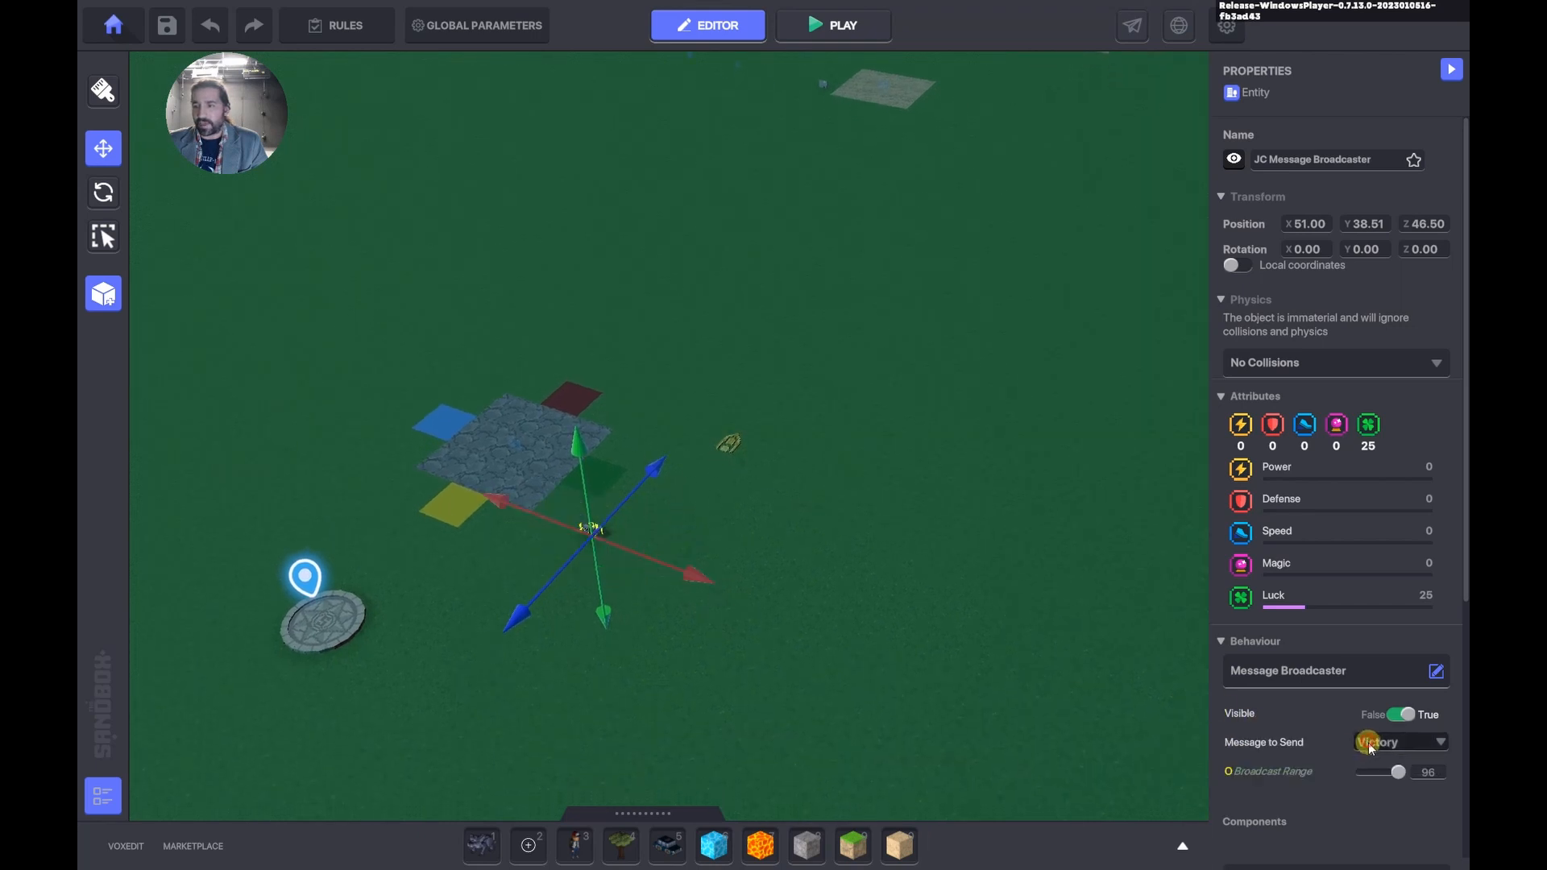
text(Kill.)
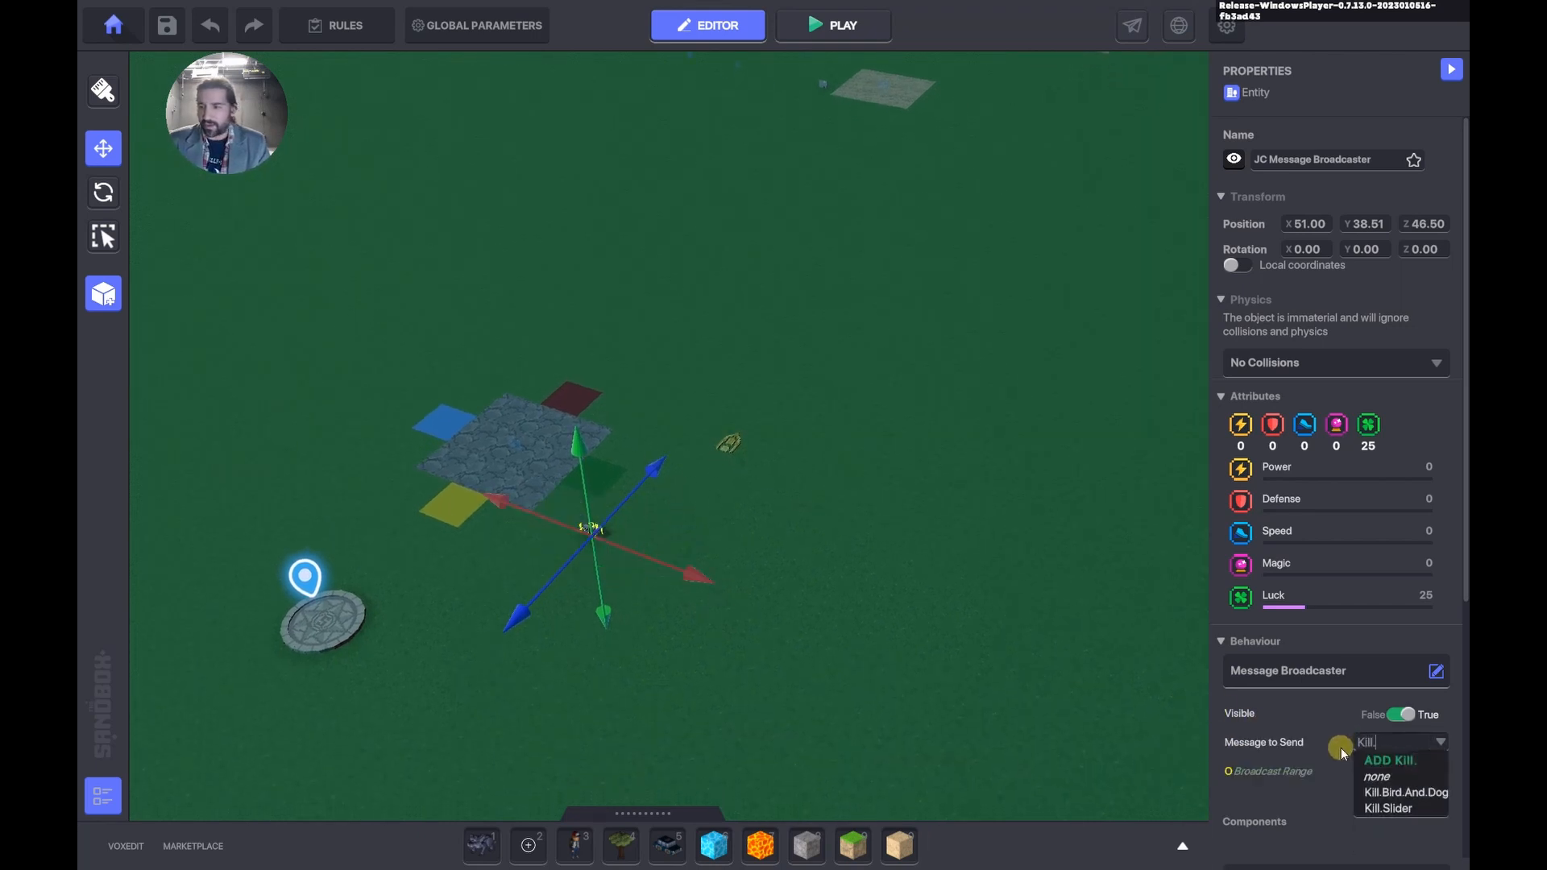
click(1361, 779)
In the copied broadcaster's logic, remove VictoryTag from the target tags and set Back.At.Start as the required message.
scroll(1341, 757, down, 4)
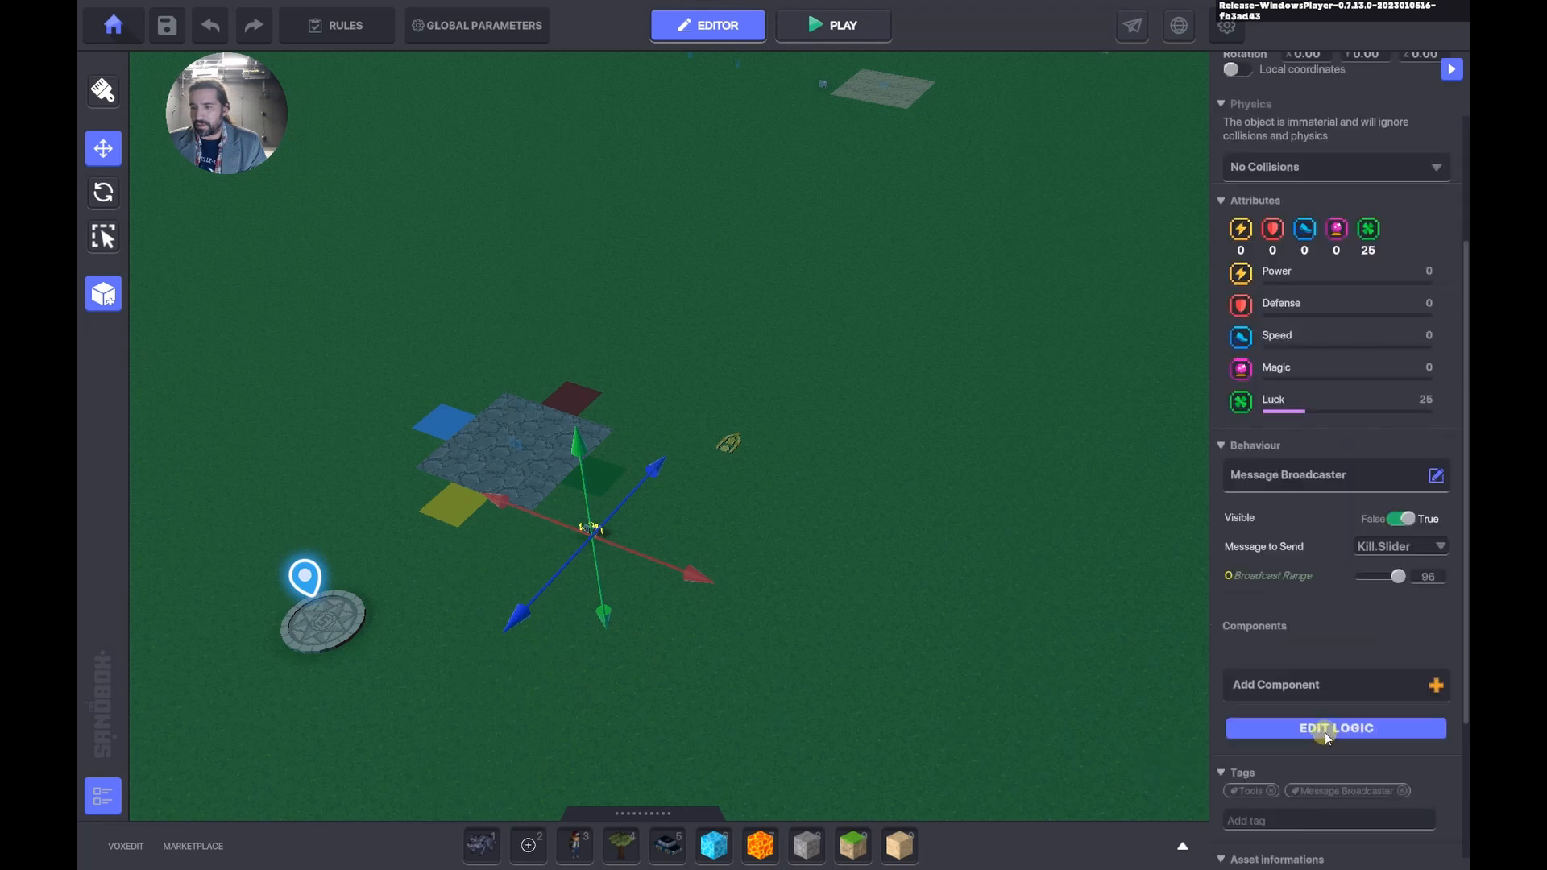
click(1333, 664)
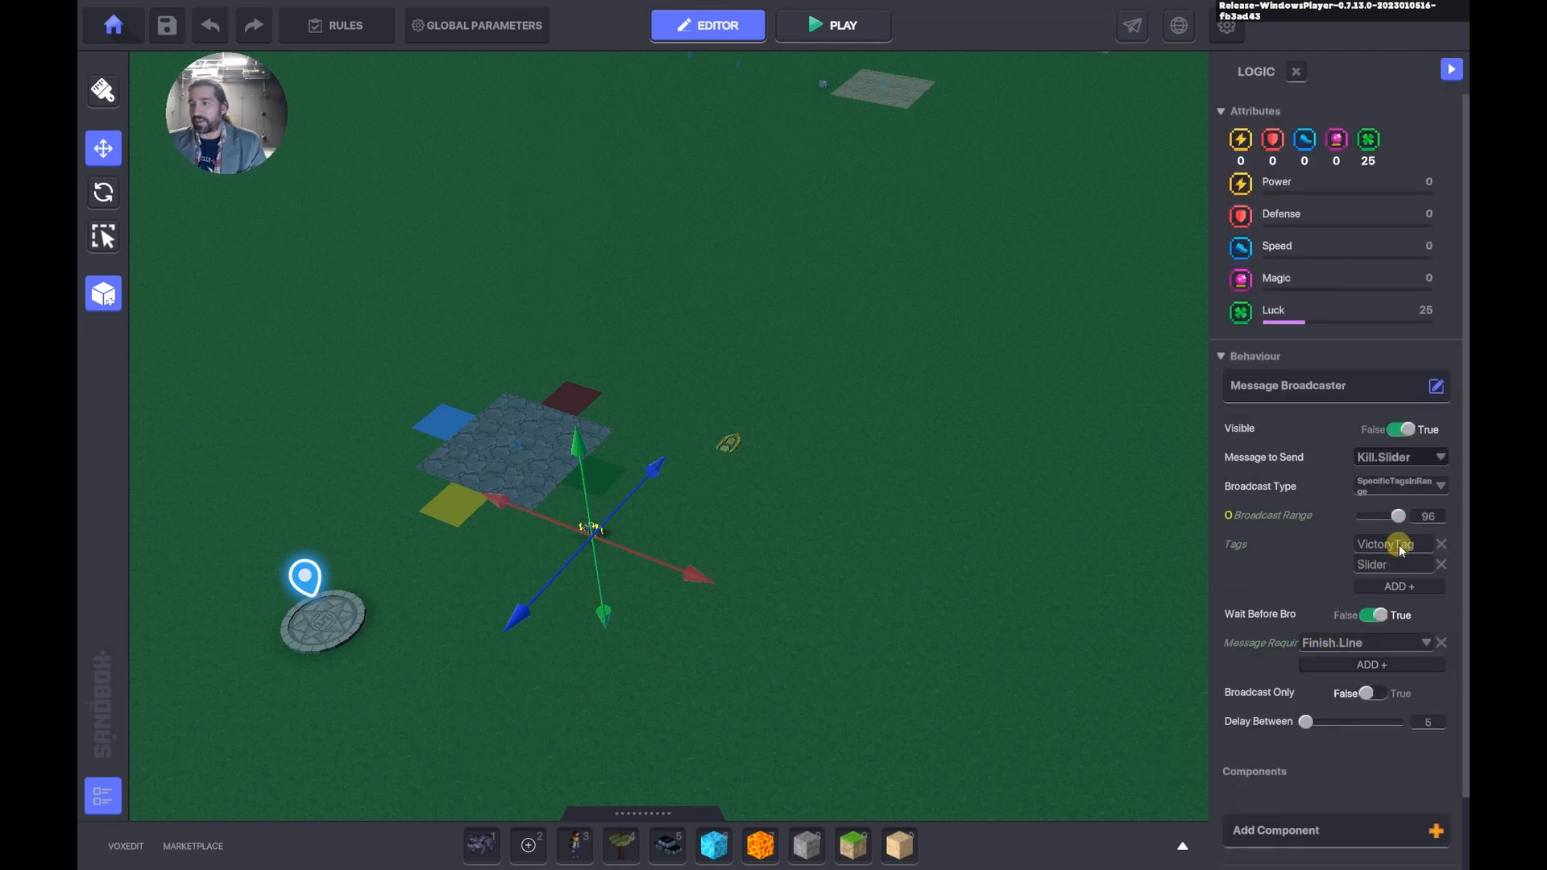
click(1442, 545)
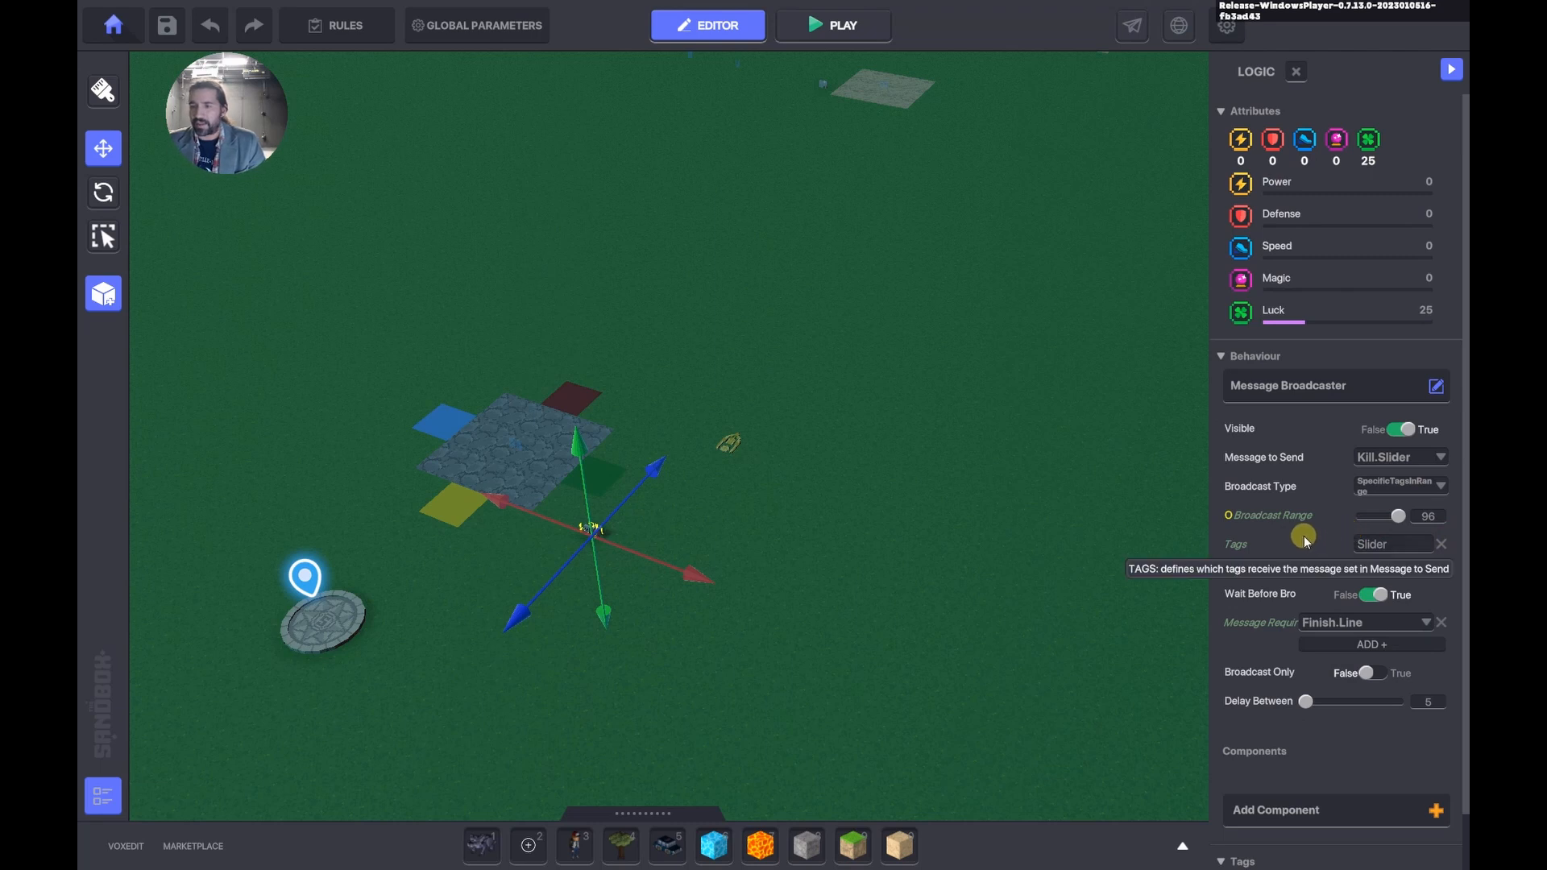
click(1370, 624)
text(Back)
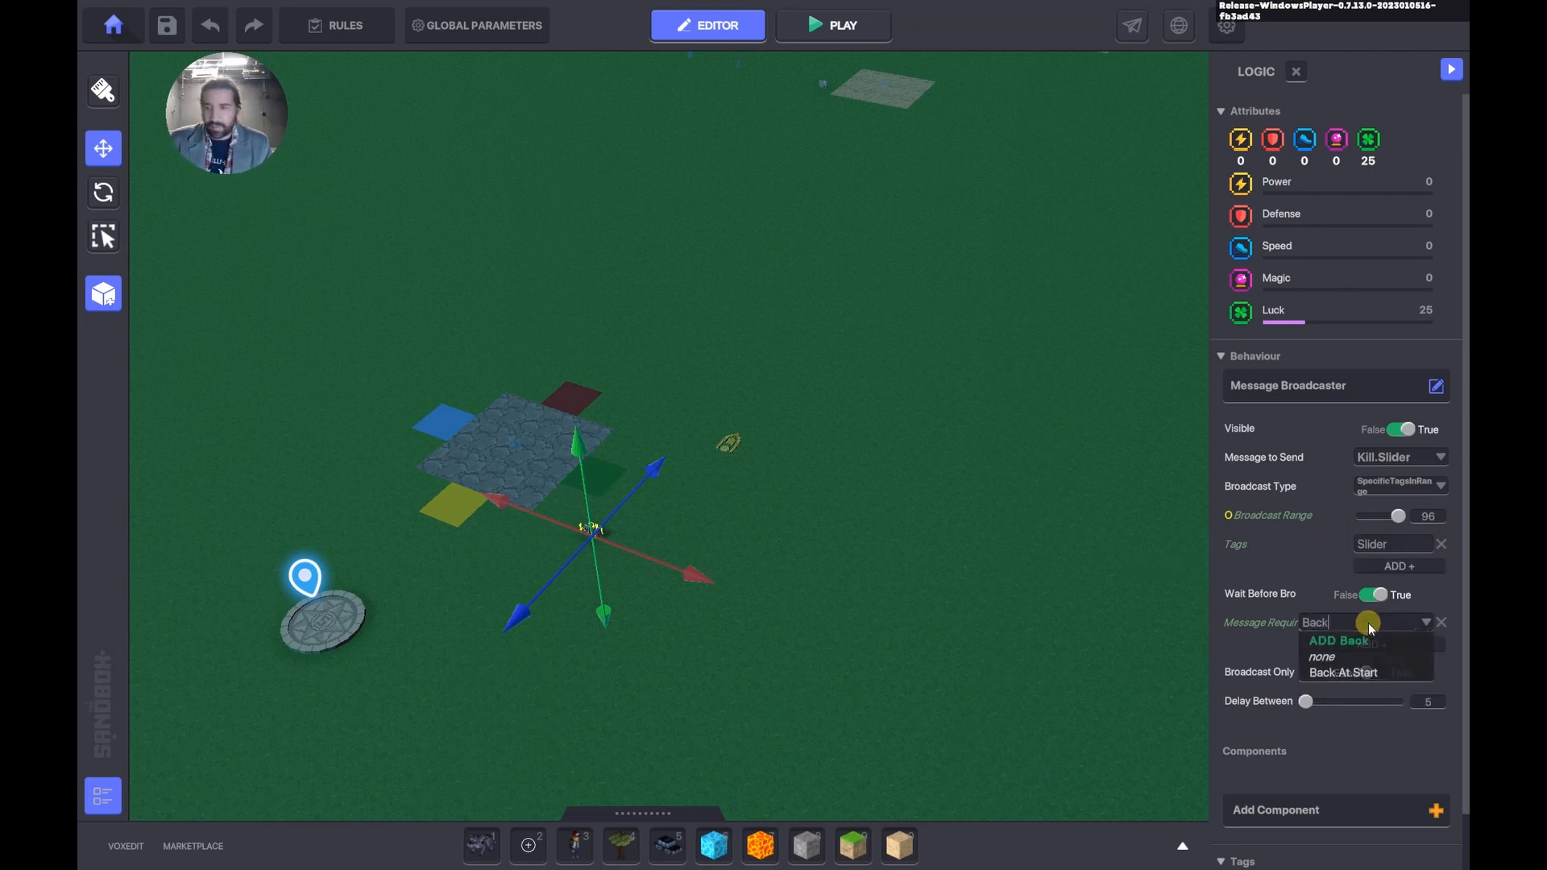
click(1370, 675)
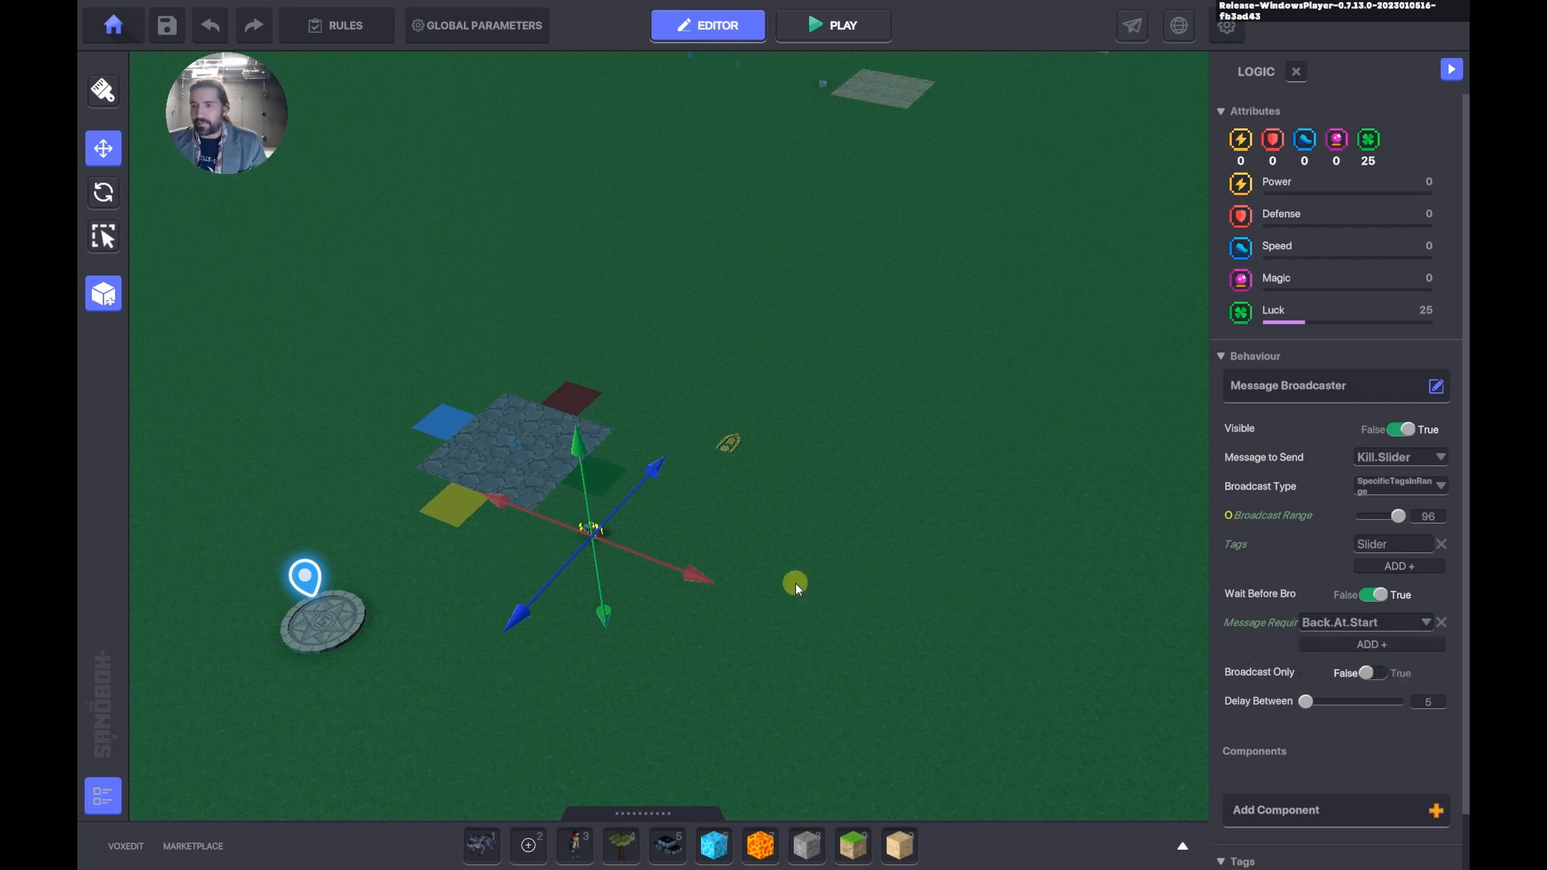
Playtest the level to check the slider's behaviour at the start pad and return to edit mode.
key(F5)
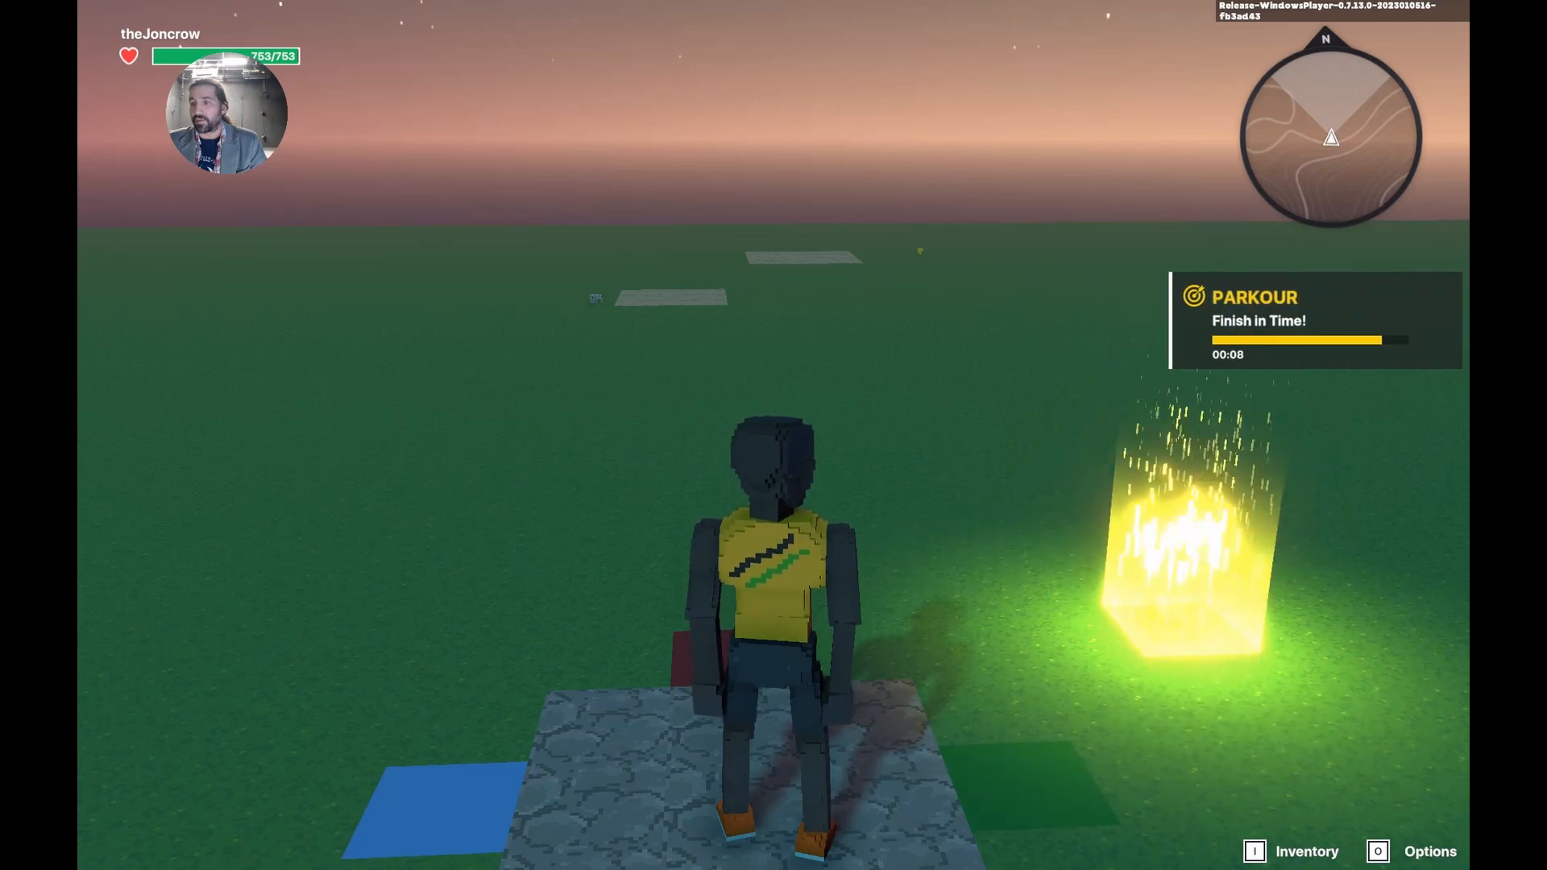
key(F5)
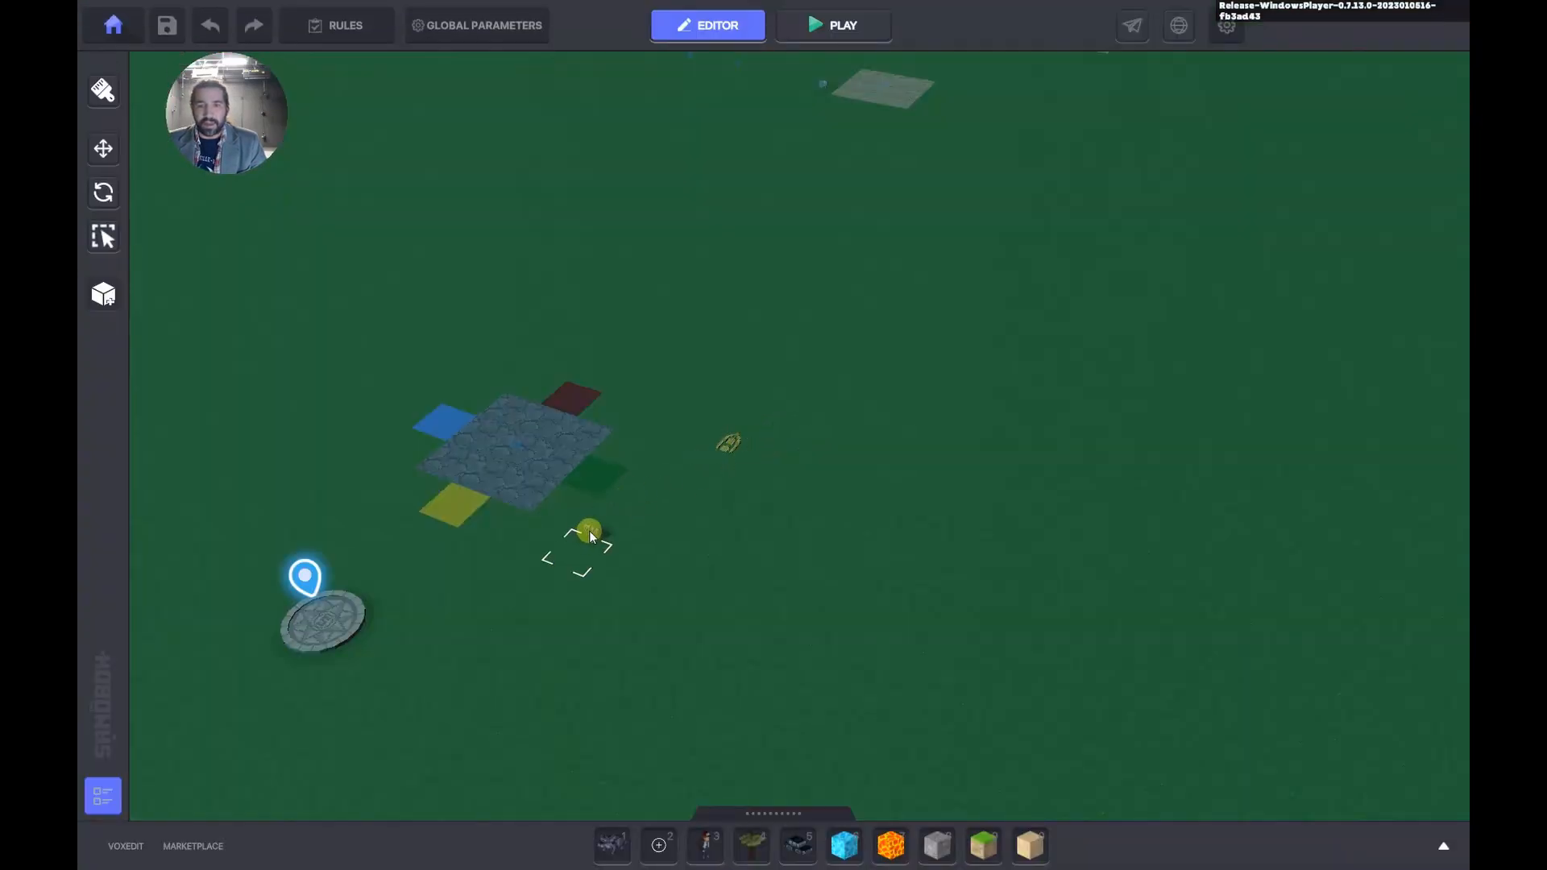
Review the logic of the Message Broadcaster beside the start pad, including its broadcast type, tags and required message.
drag(592, 537, 513, 448)
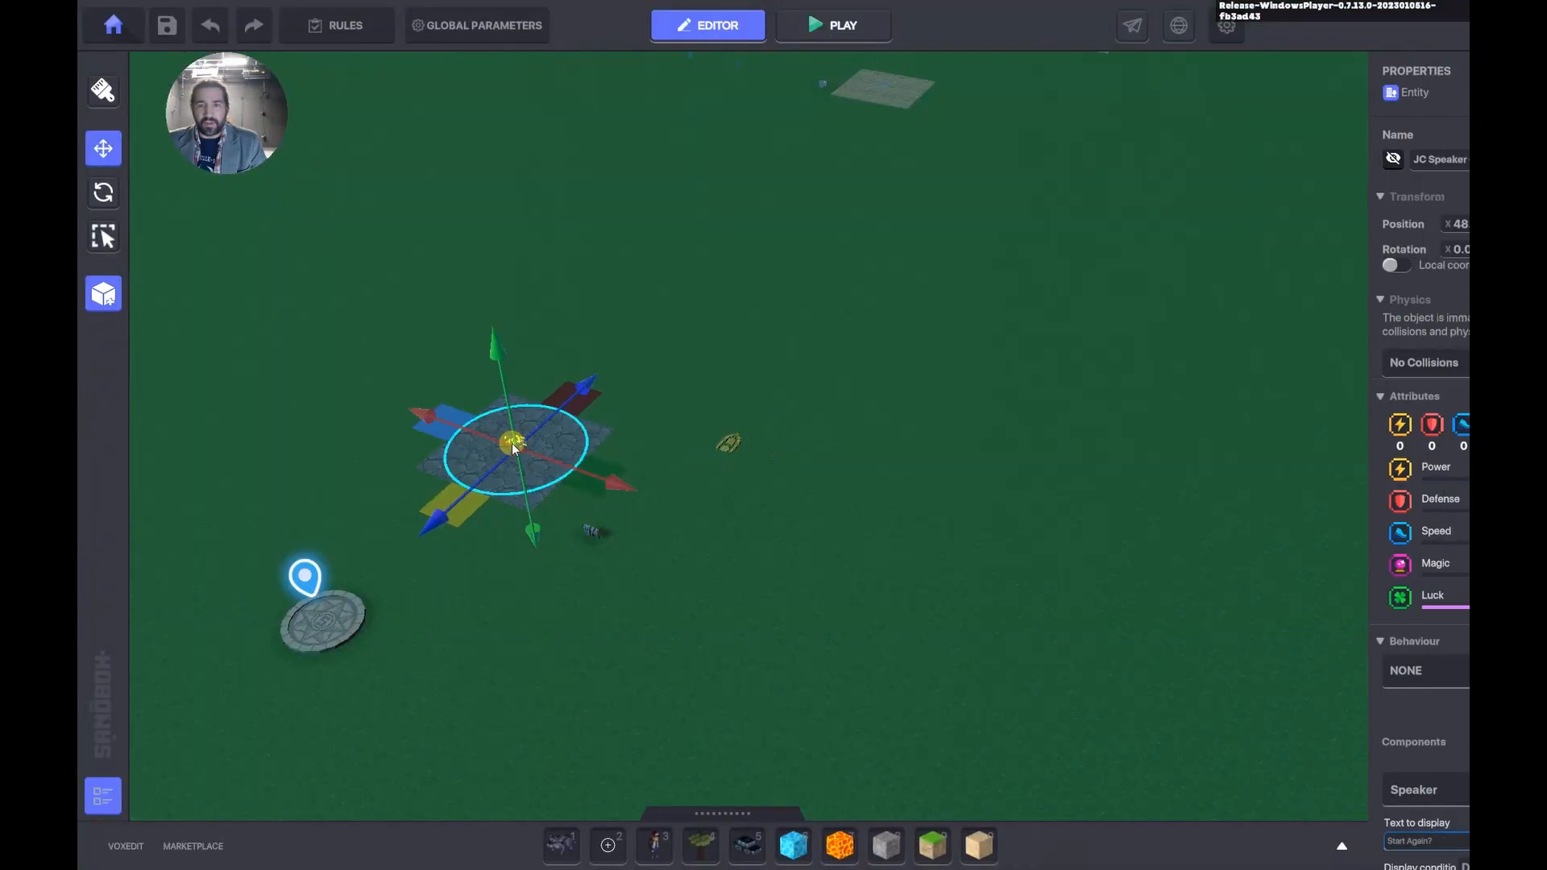
click(589, 529)
scroll(1253, 574, down, 2)
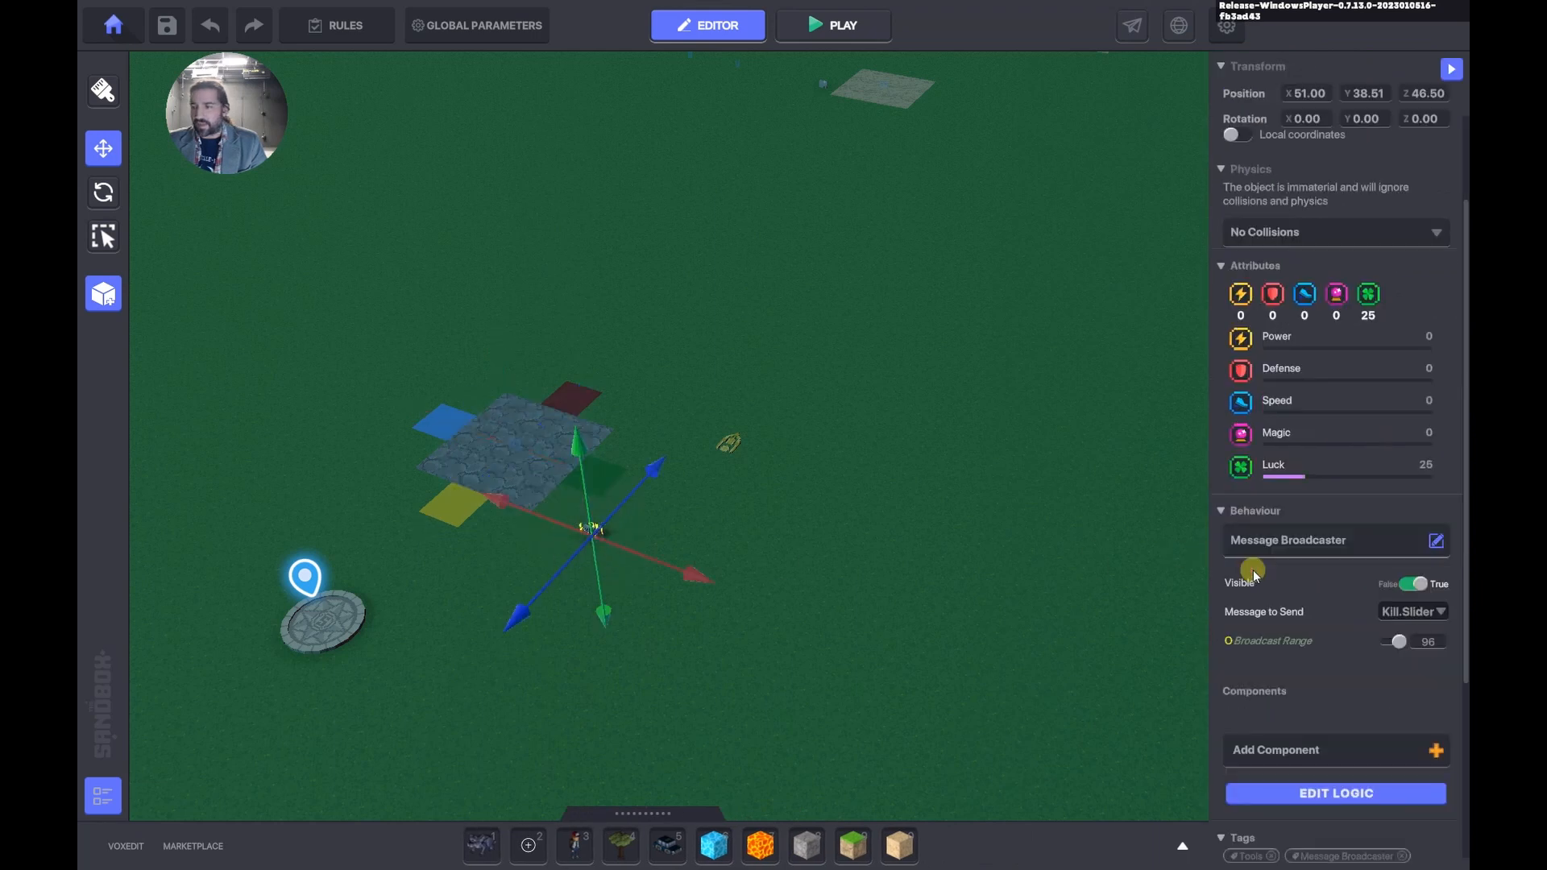
scroll(1253, 573, down, 1)
click(1307, 729)
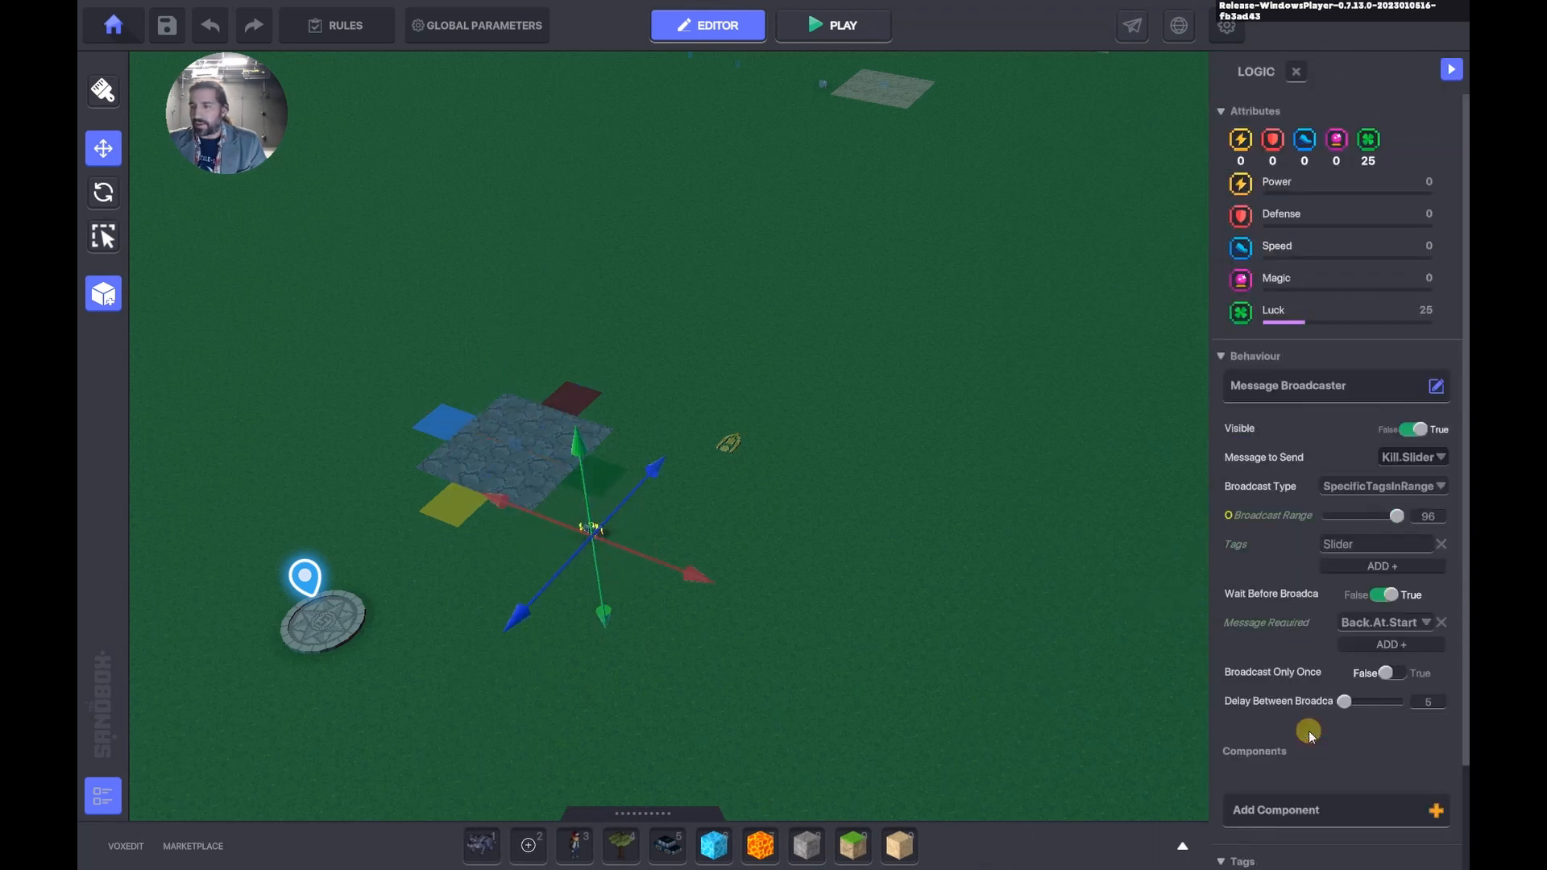
scroll(1326, 524, down, 1)
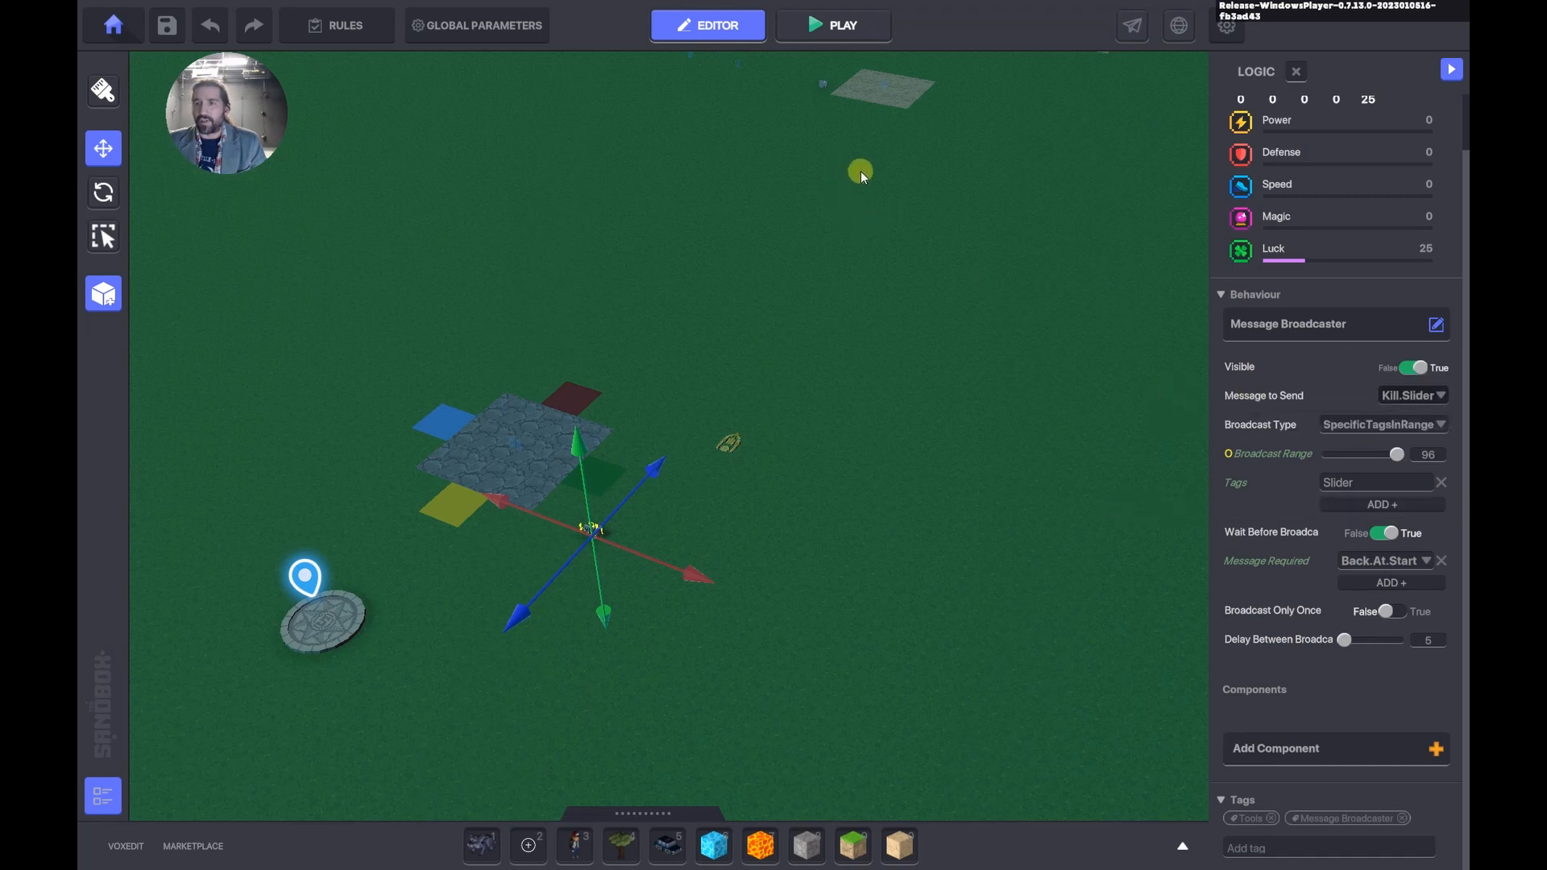
Review the logic of the Lose! speaker on the farthest pad, including its target tags and Message When Spoken.
mouse_move(861, 170)
middle_down()
mouse_move(791, 216)
mouse_move(790, 200)
middle_up()
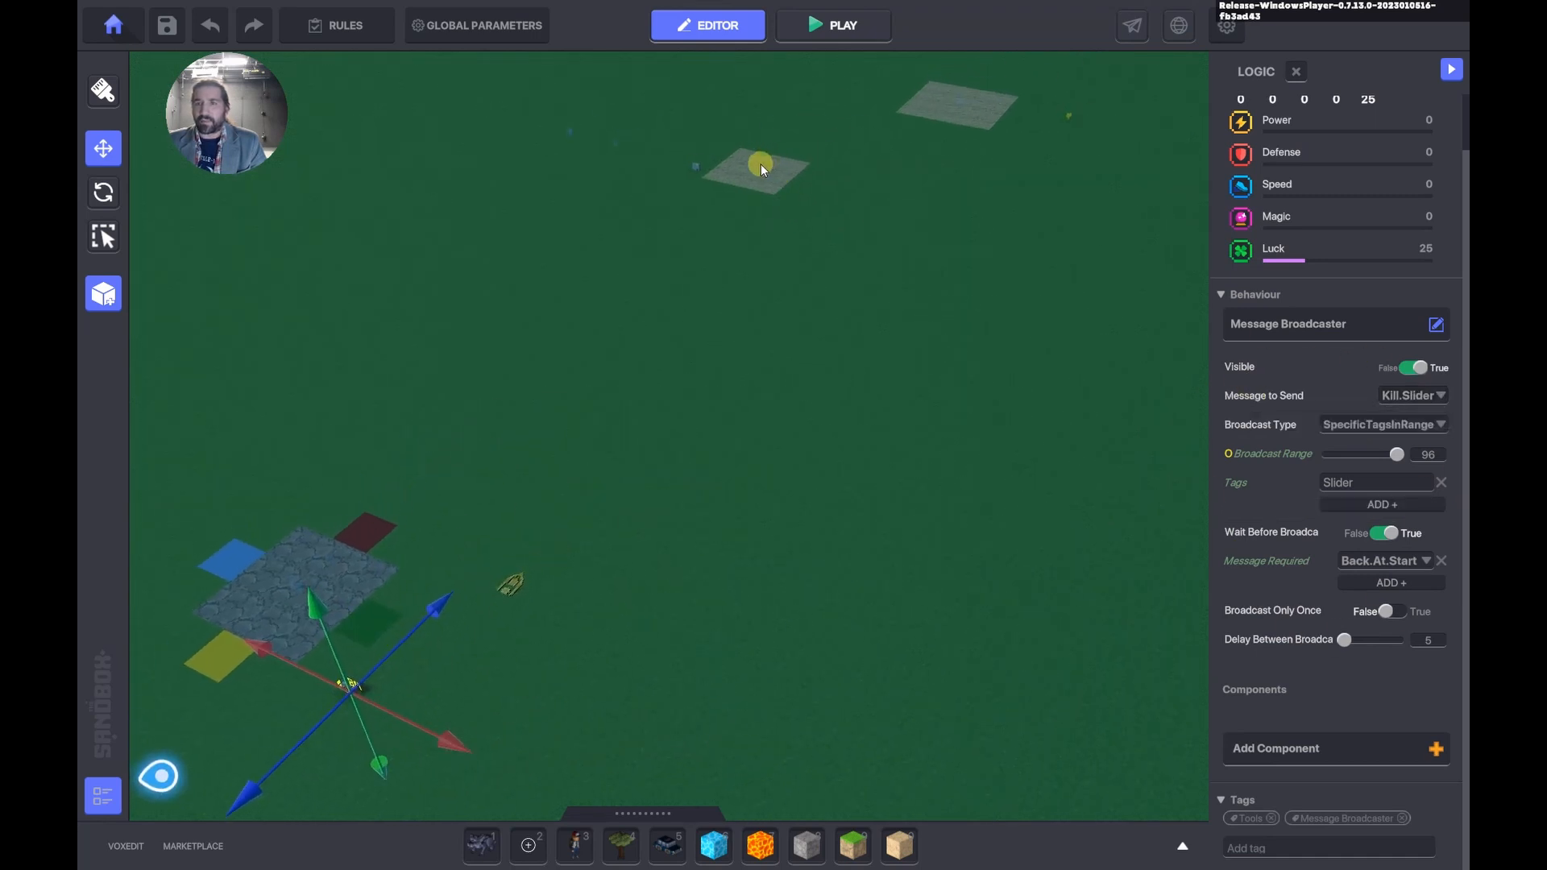
click(959, 100)
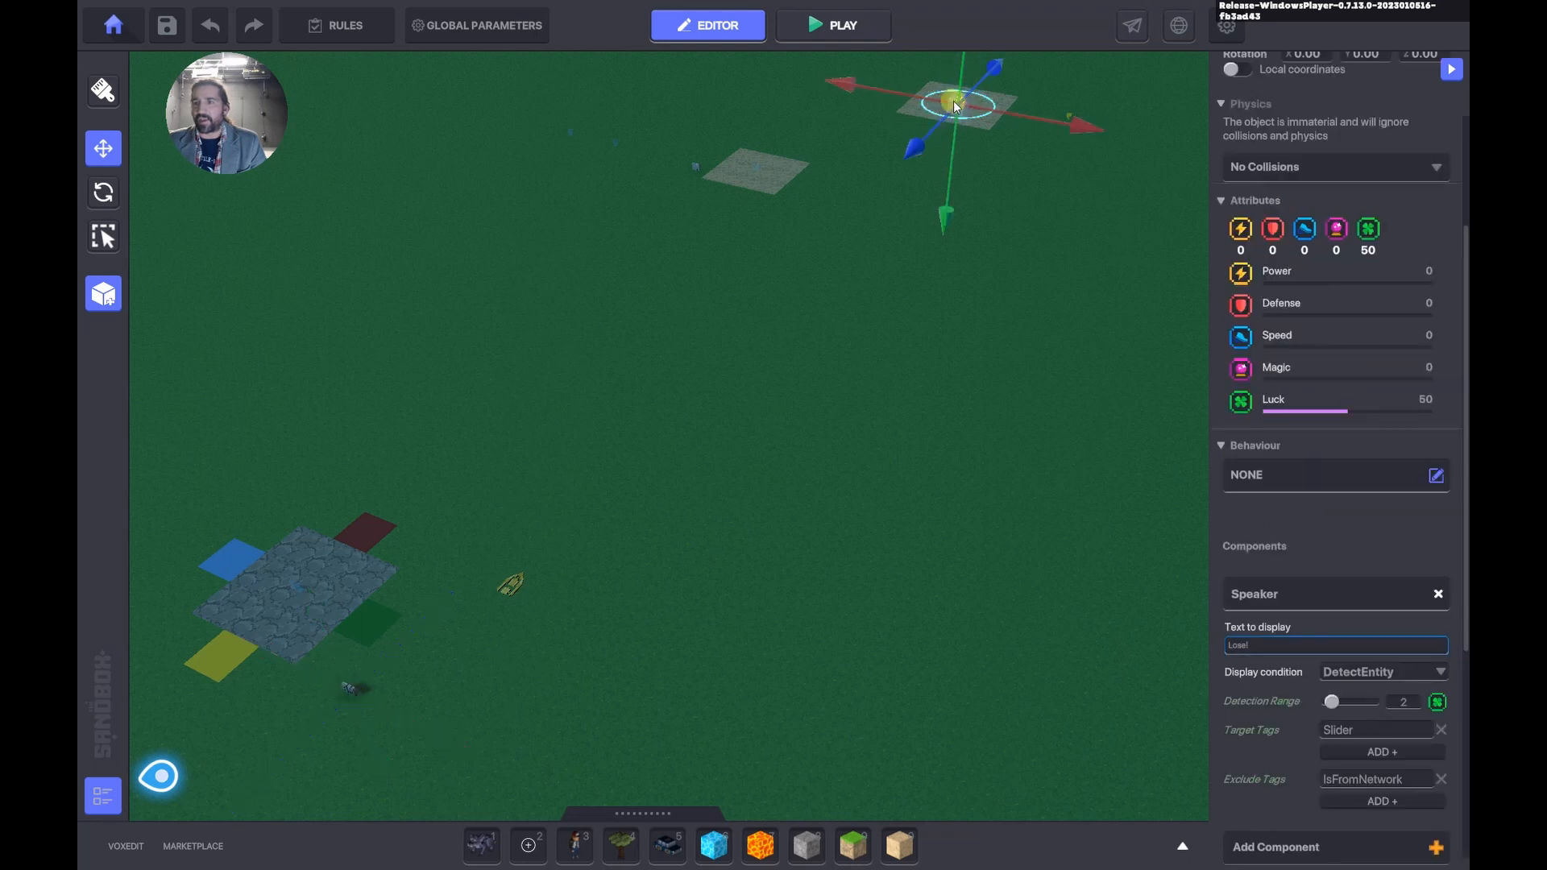
scroll(1289, 629, down, 3)
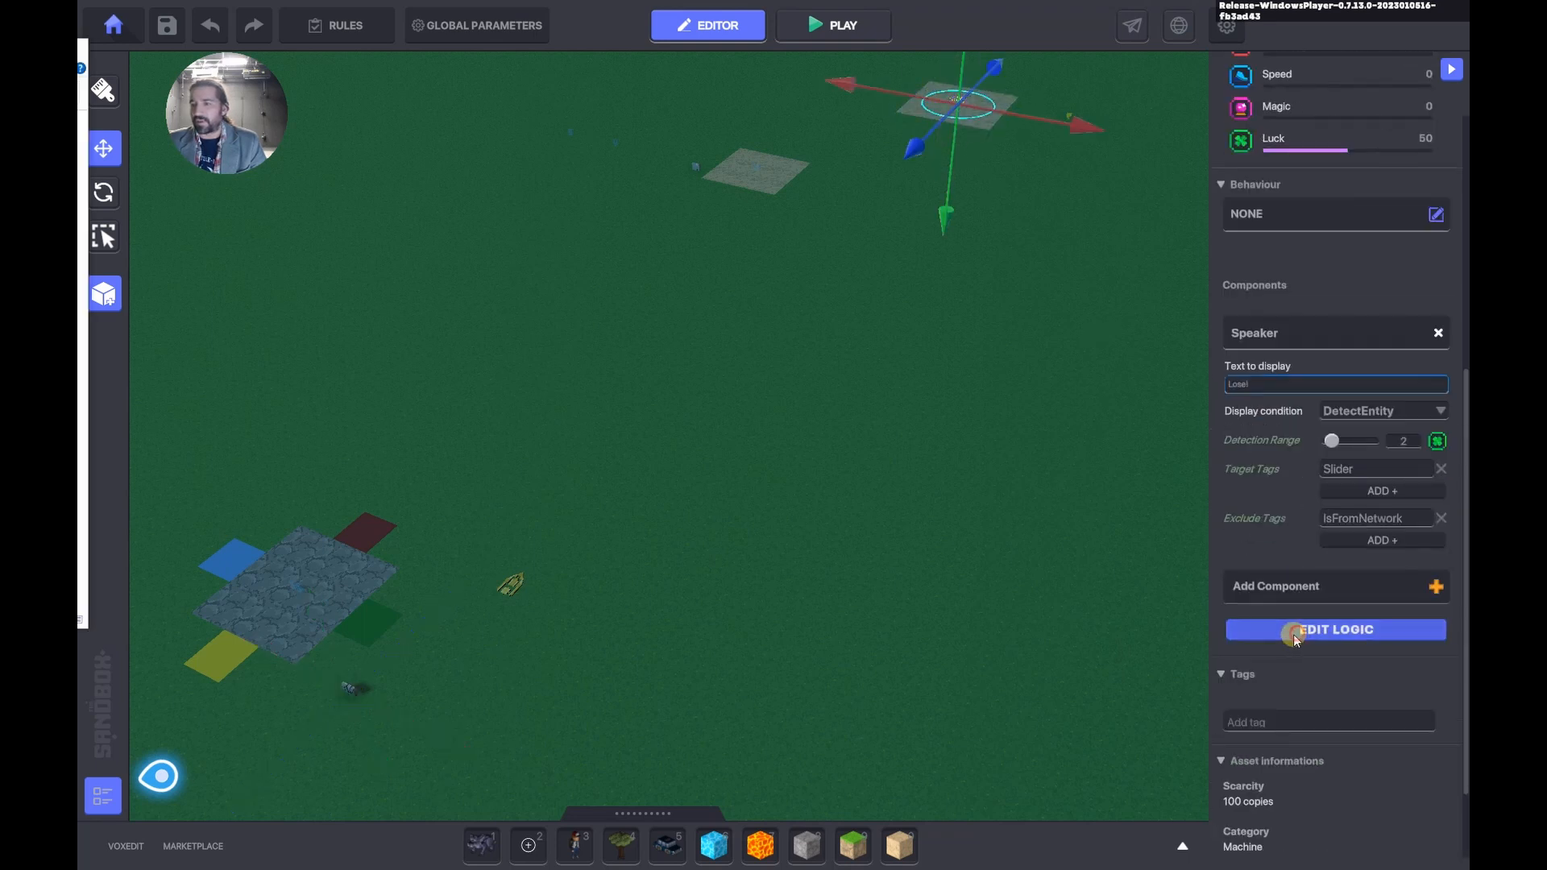
click(1292, 640)
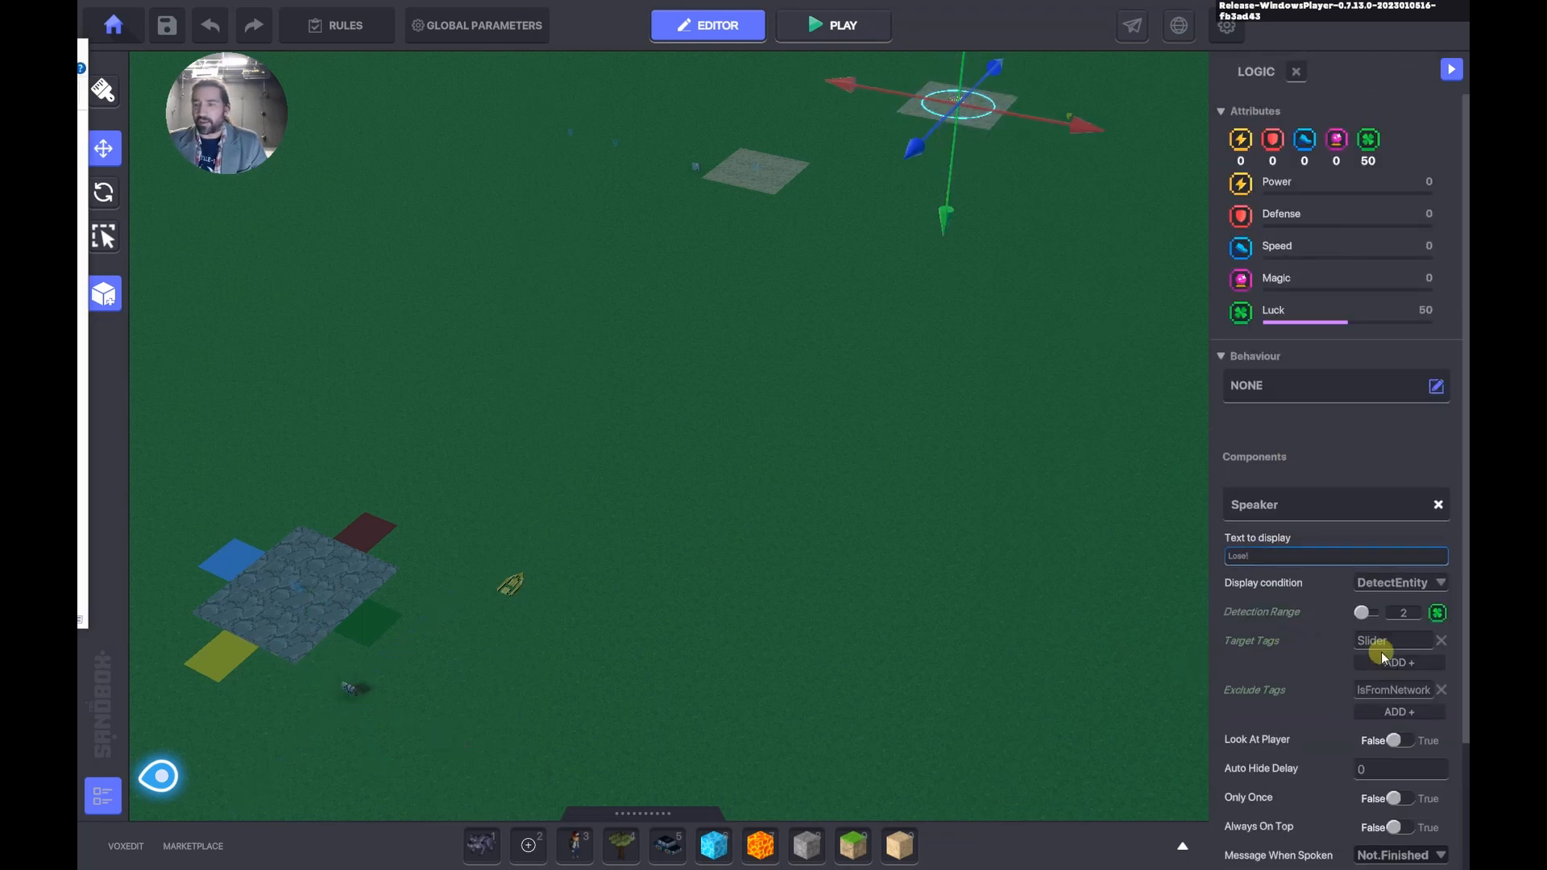
scroll(1365, 693, down, 3)
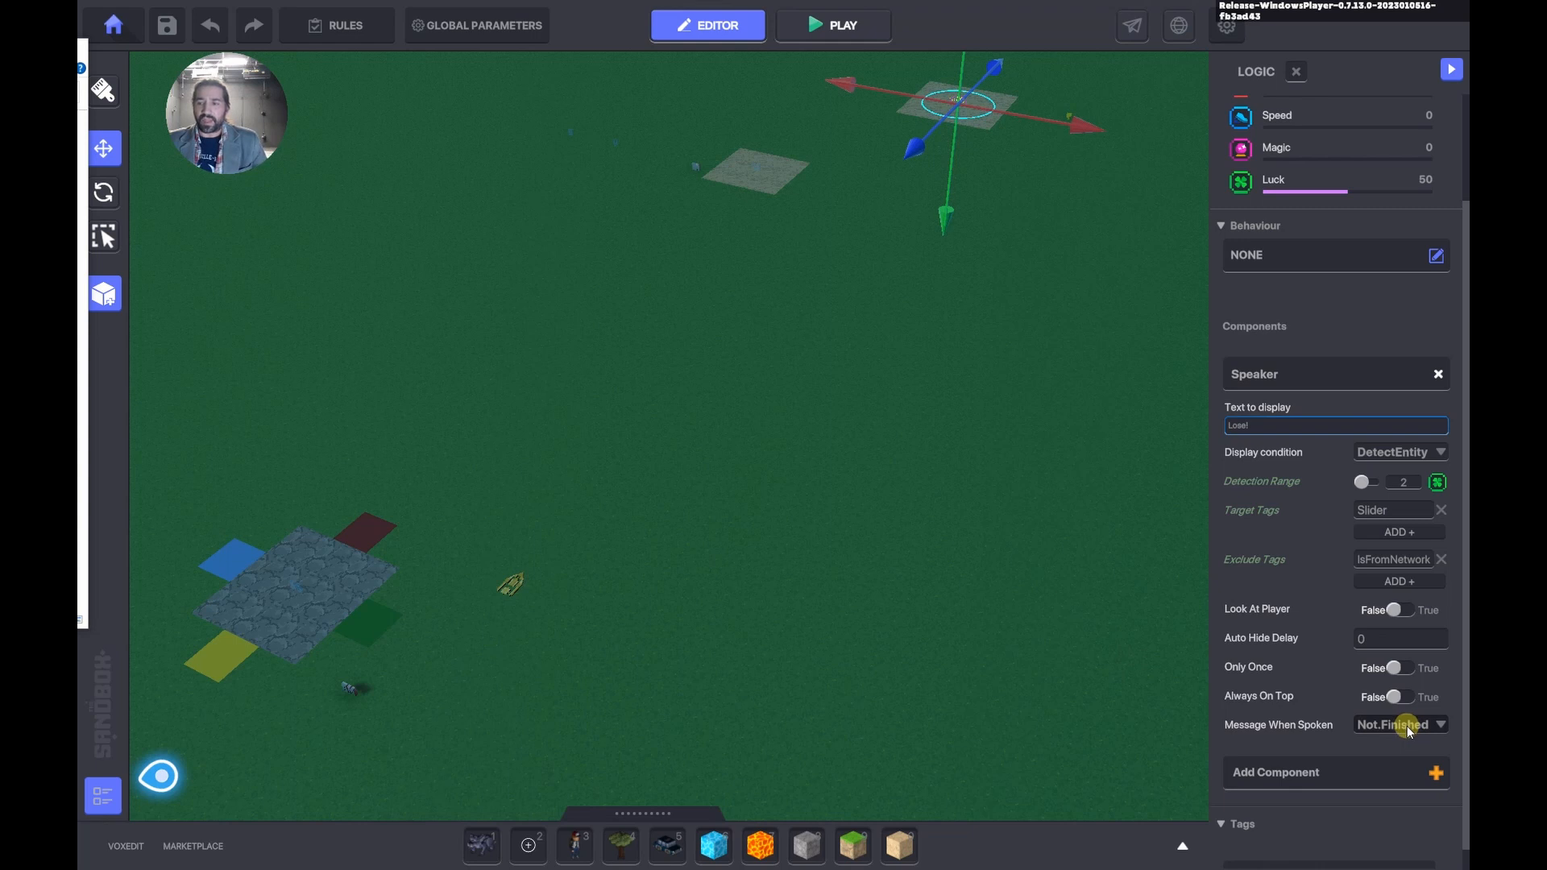
scroll(653, 369, down, 2)
click(854, 229)
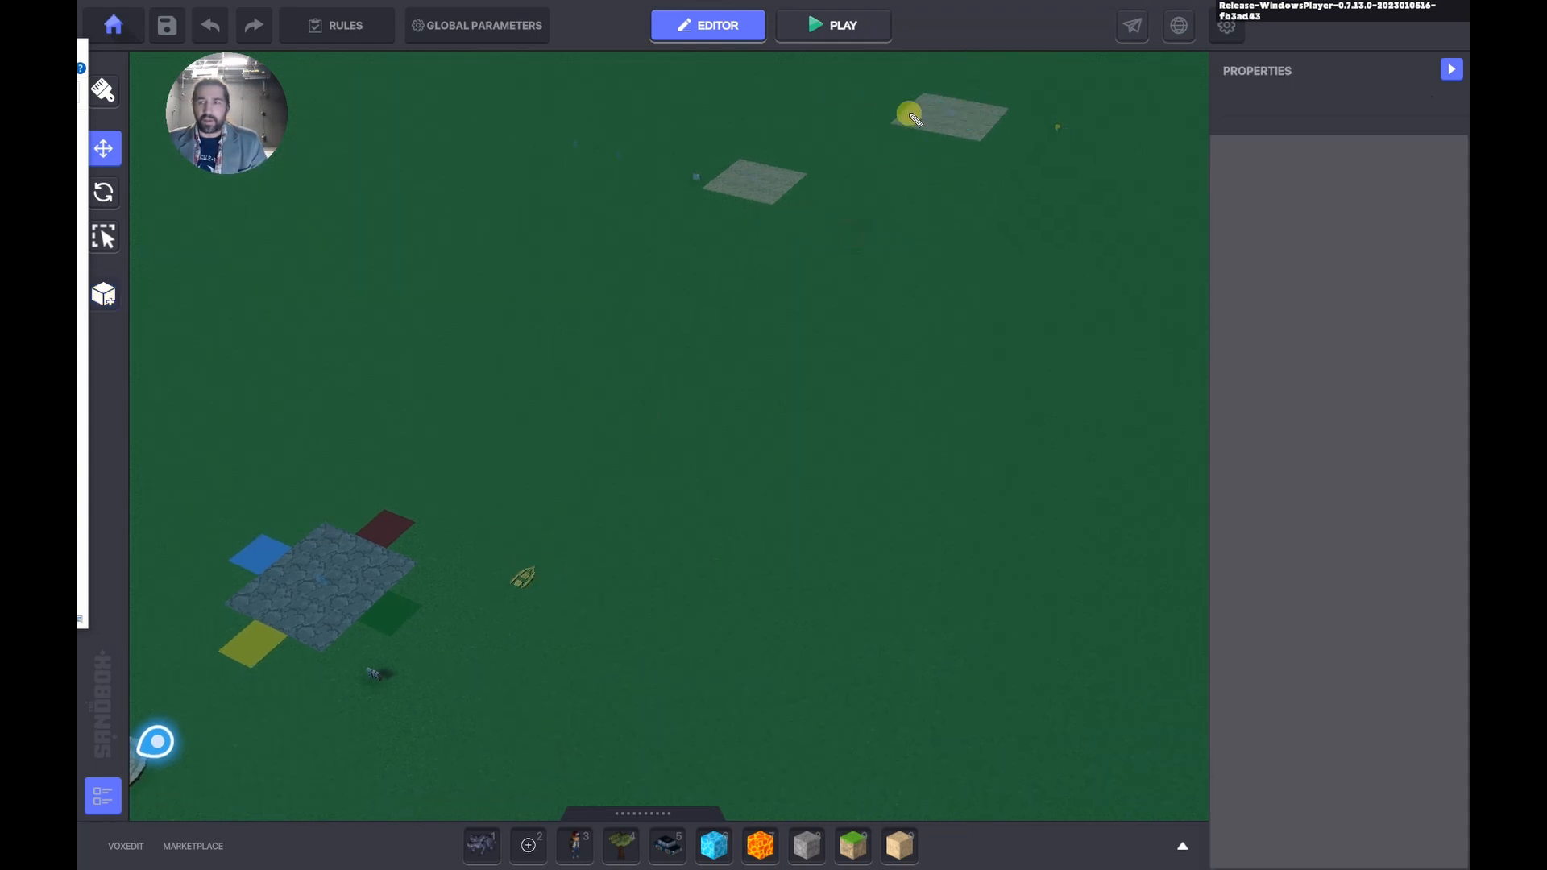
mouse_move(911, 108)
mouse_down()
mouse_move(596, 93)
mouse_move(304, 325)
mouse_move(318, 541)
mouse_move(280, 610)
mouse_move(358, 575)
mouse_move(316, 540)
mouse_move(284, 606)
mouse_move(300, 674)
mouse_move(346, 686)
mouse_move(333, 691)
mouse_move(521, 652)
mouse_move(525, 595)
mouse_move(538, 606)
mouse_up()
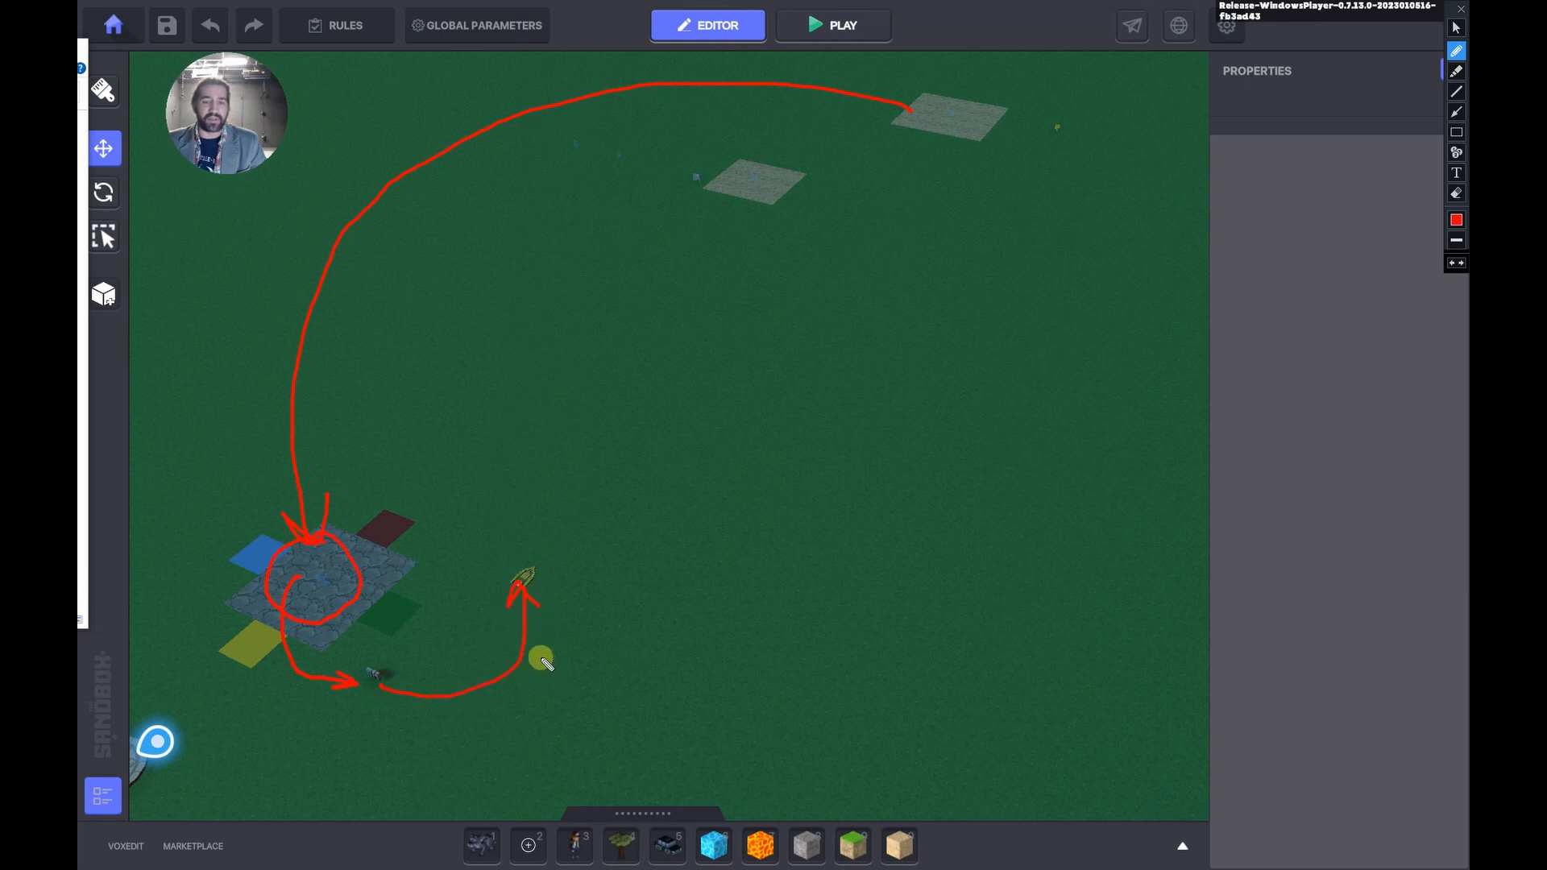
key(Escape)
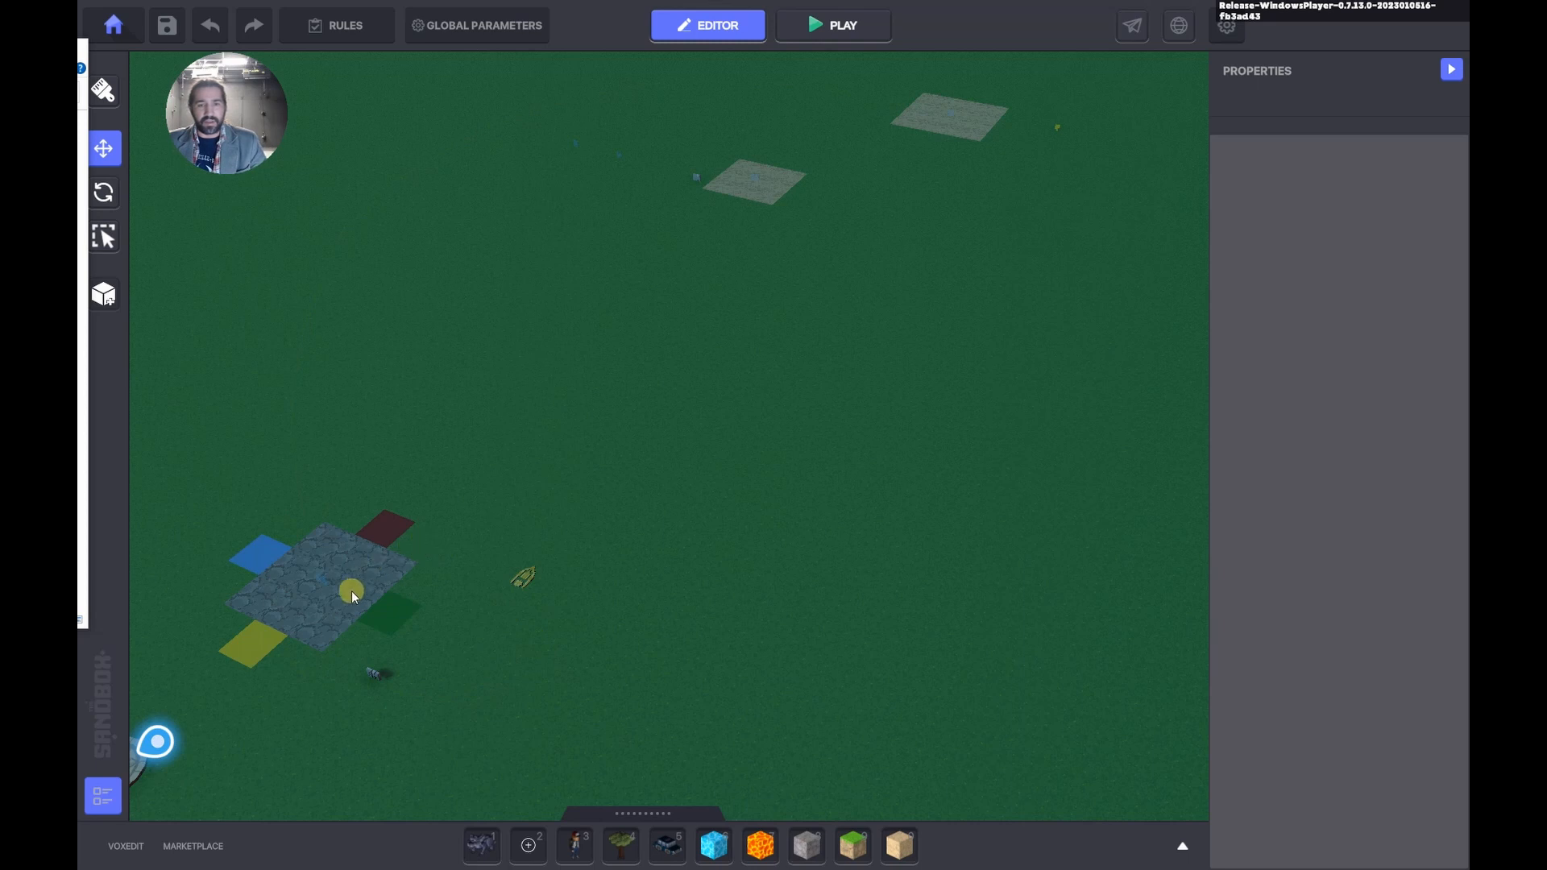
click(521, 494)
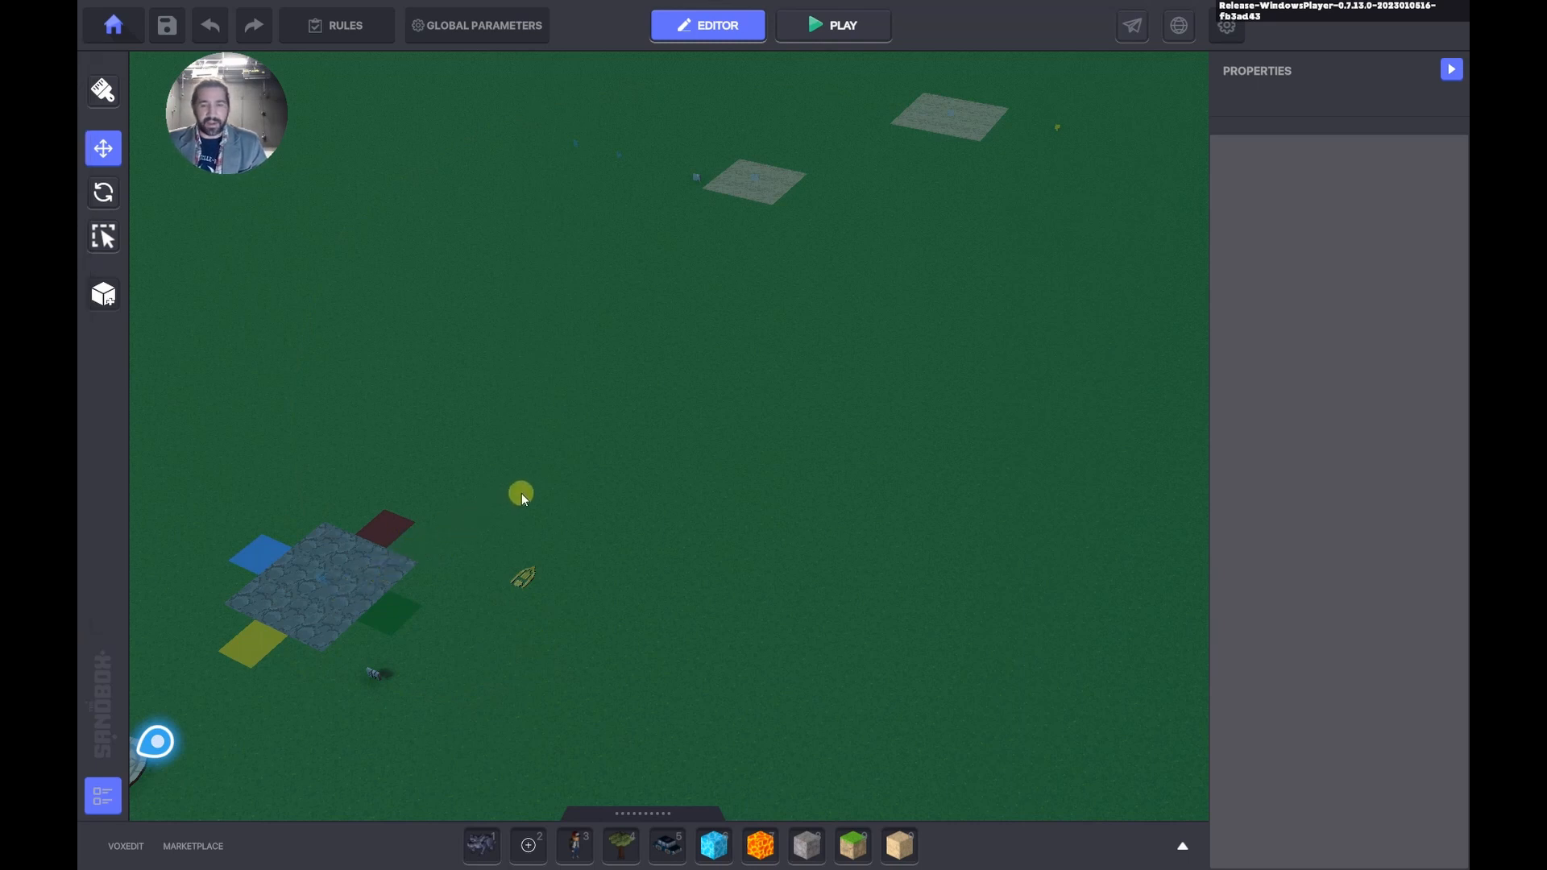
Add a Toggle Behaviour component to the Message Broadcaster beside the start pad.
key(s)
key(a)
right_drag(528, 558, 568, 569)
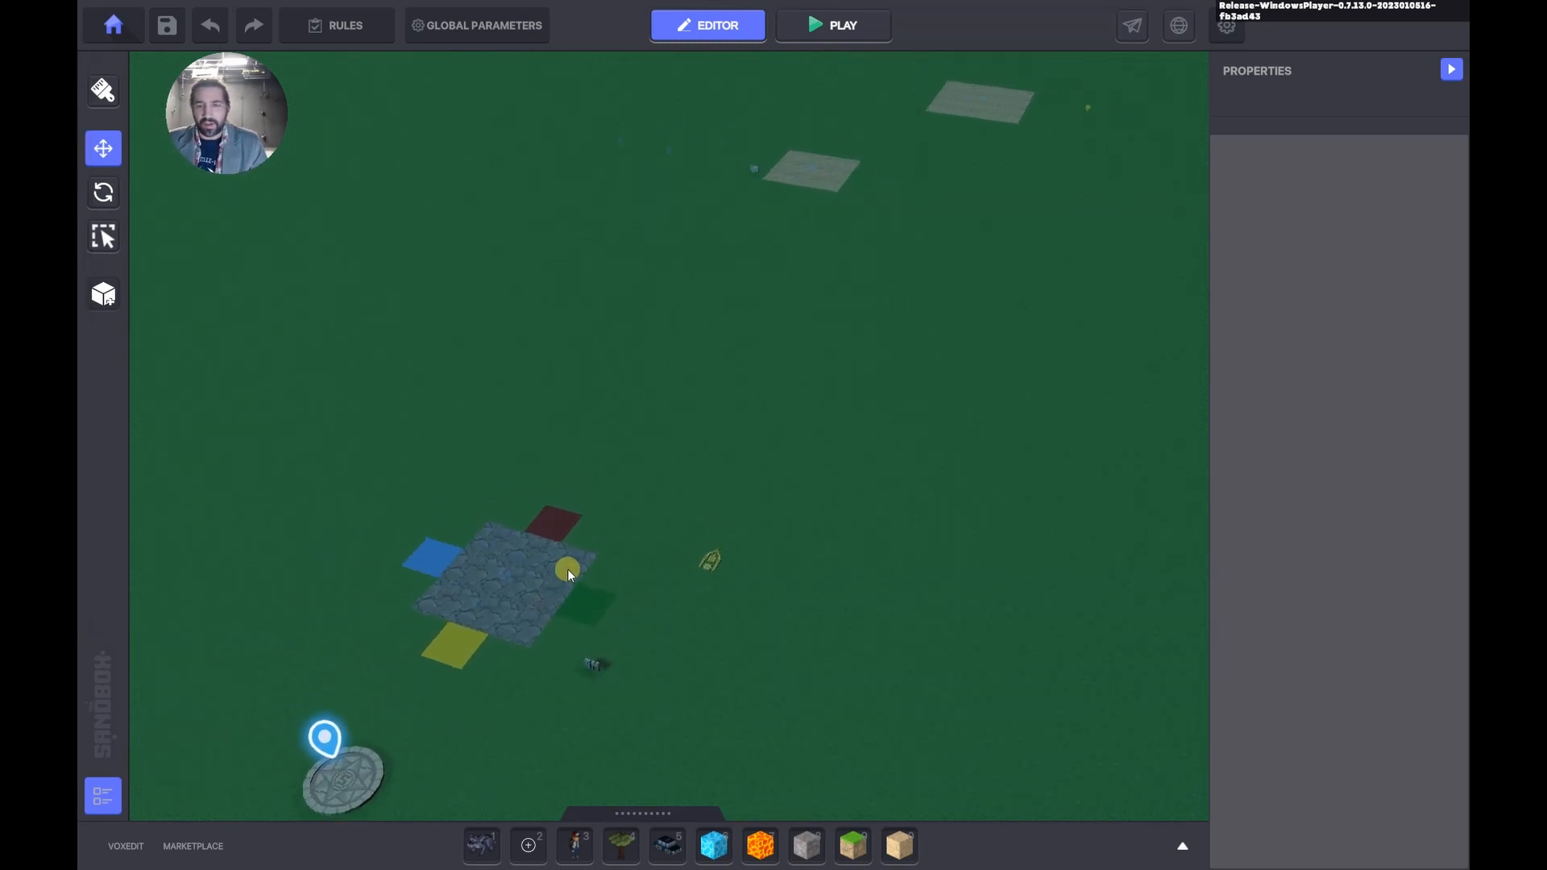
key(s)
click(609, 638)
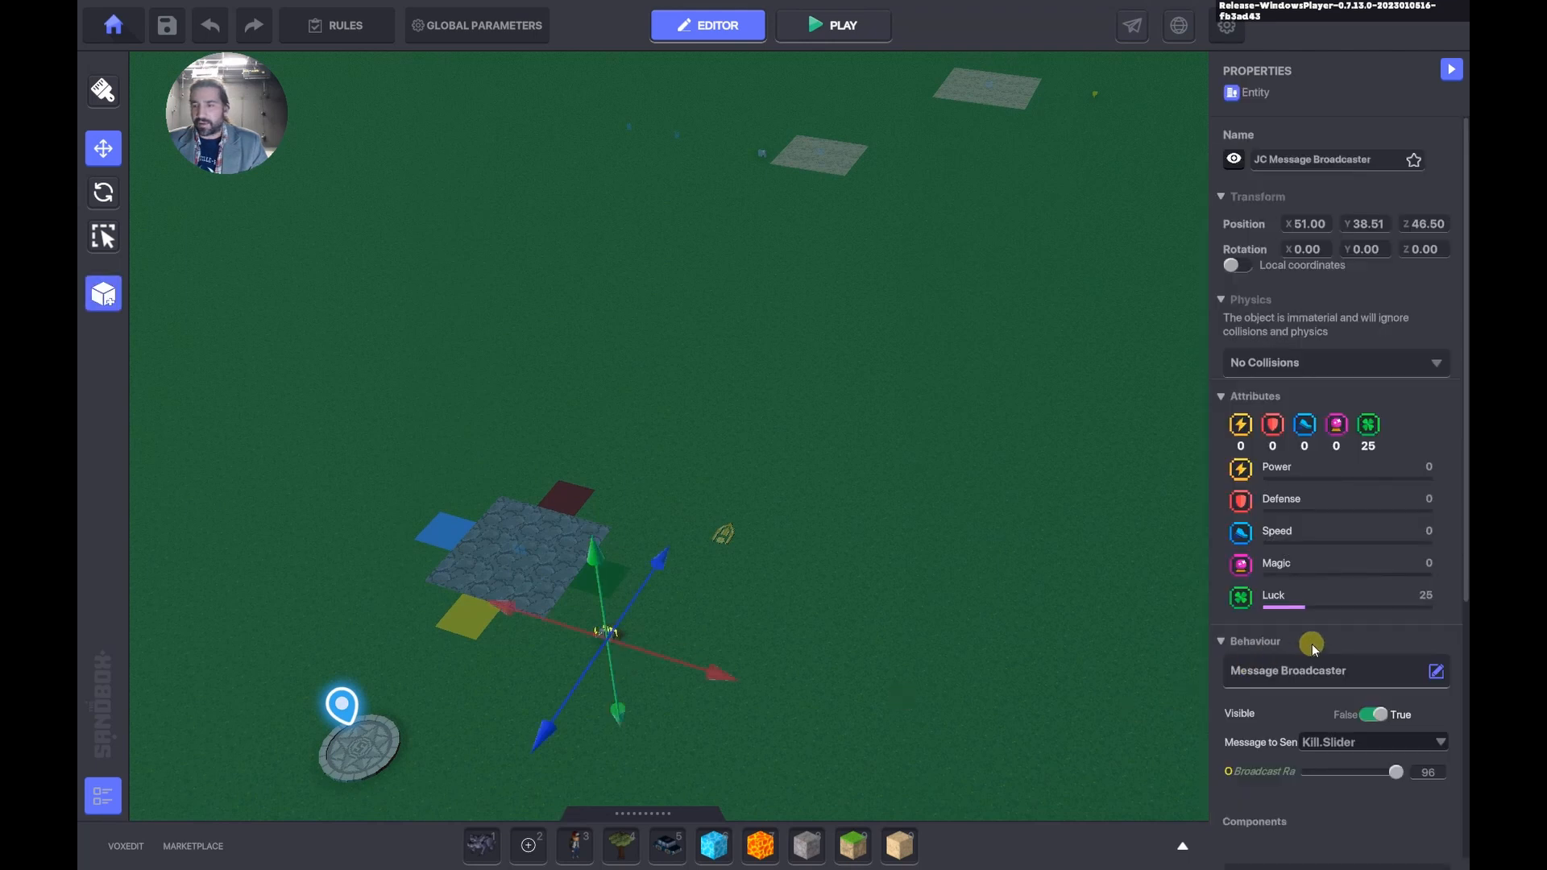
scroll(1312, 644, down, 5)
click(1255, 499)
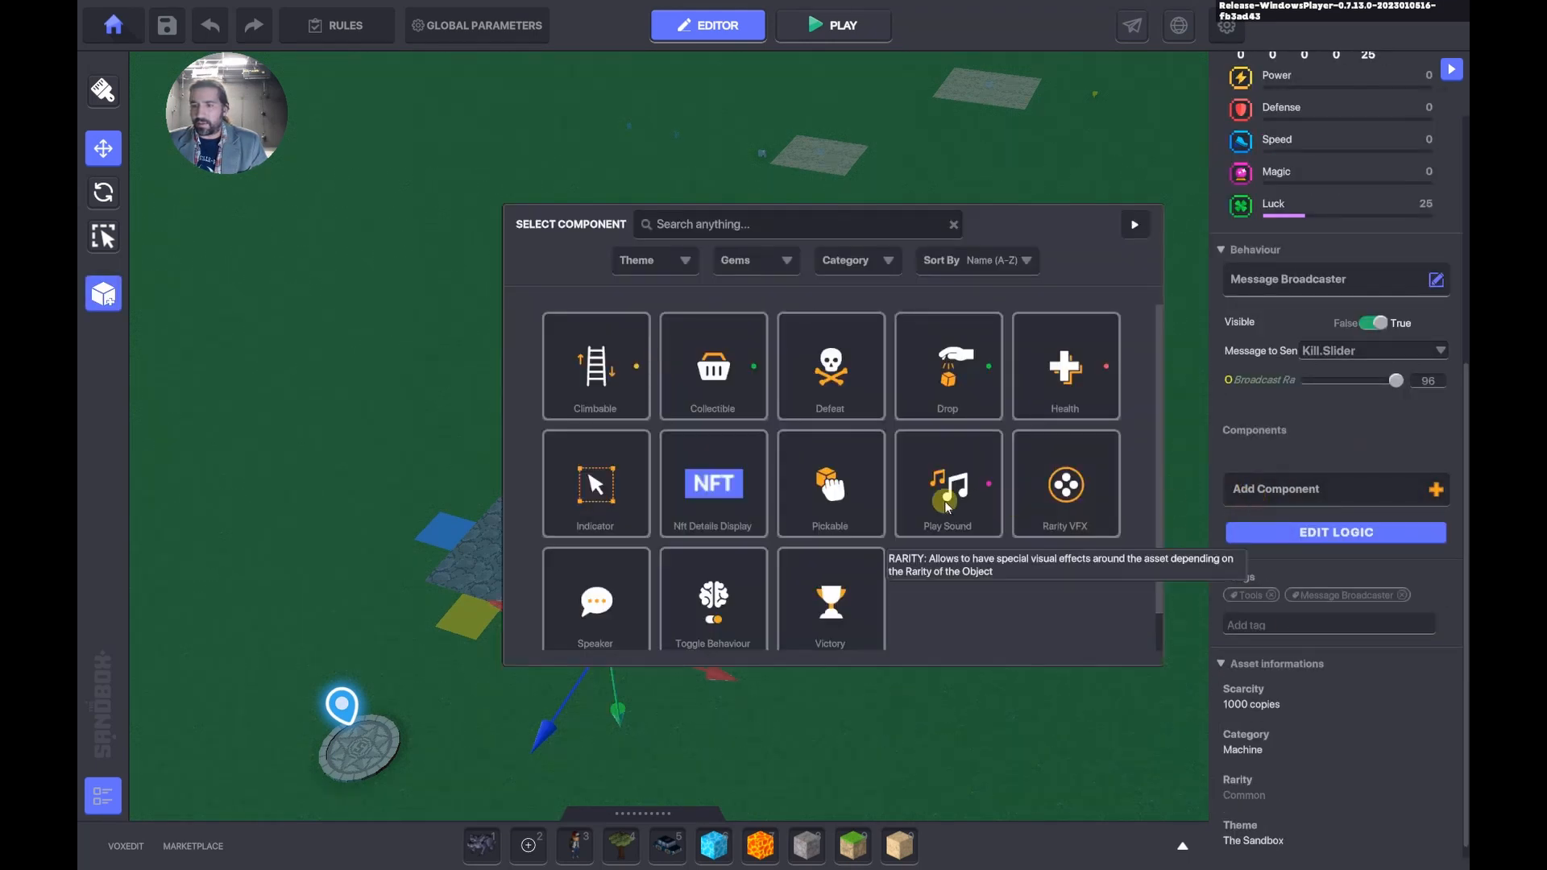
click(681, 611)
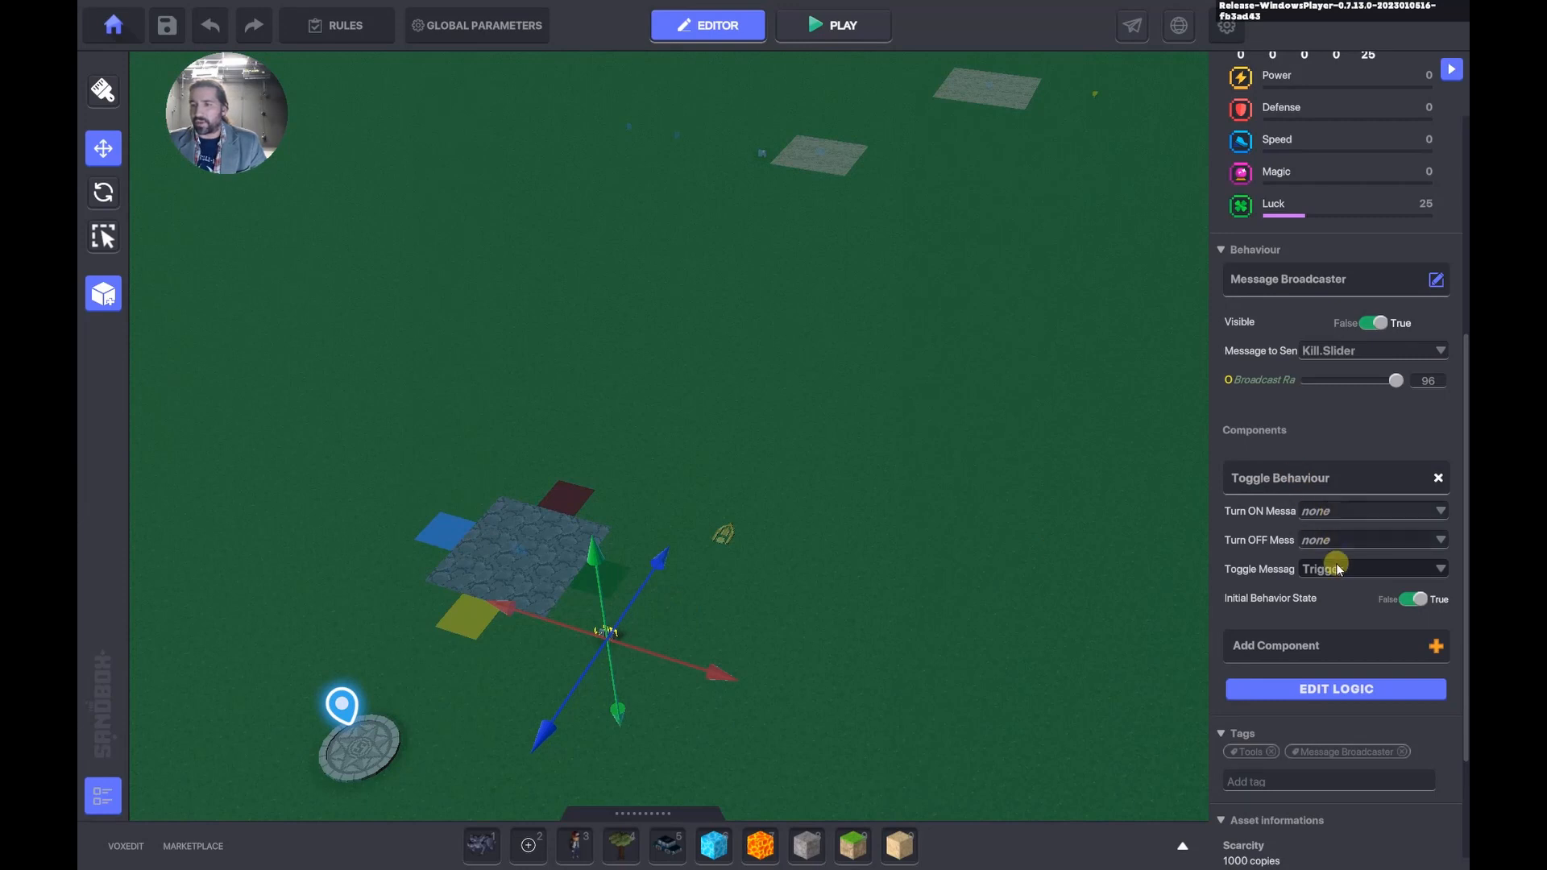
Set the Toggle Behaviour's Initial Behavior State to False and its Toggle Message to none.
click(1416, 598)
click(1330, 569)
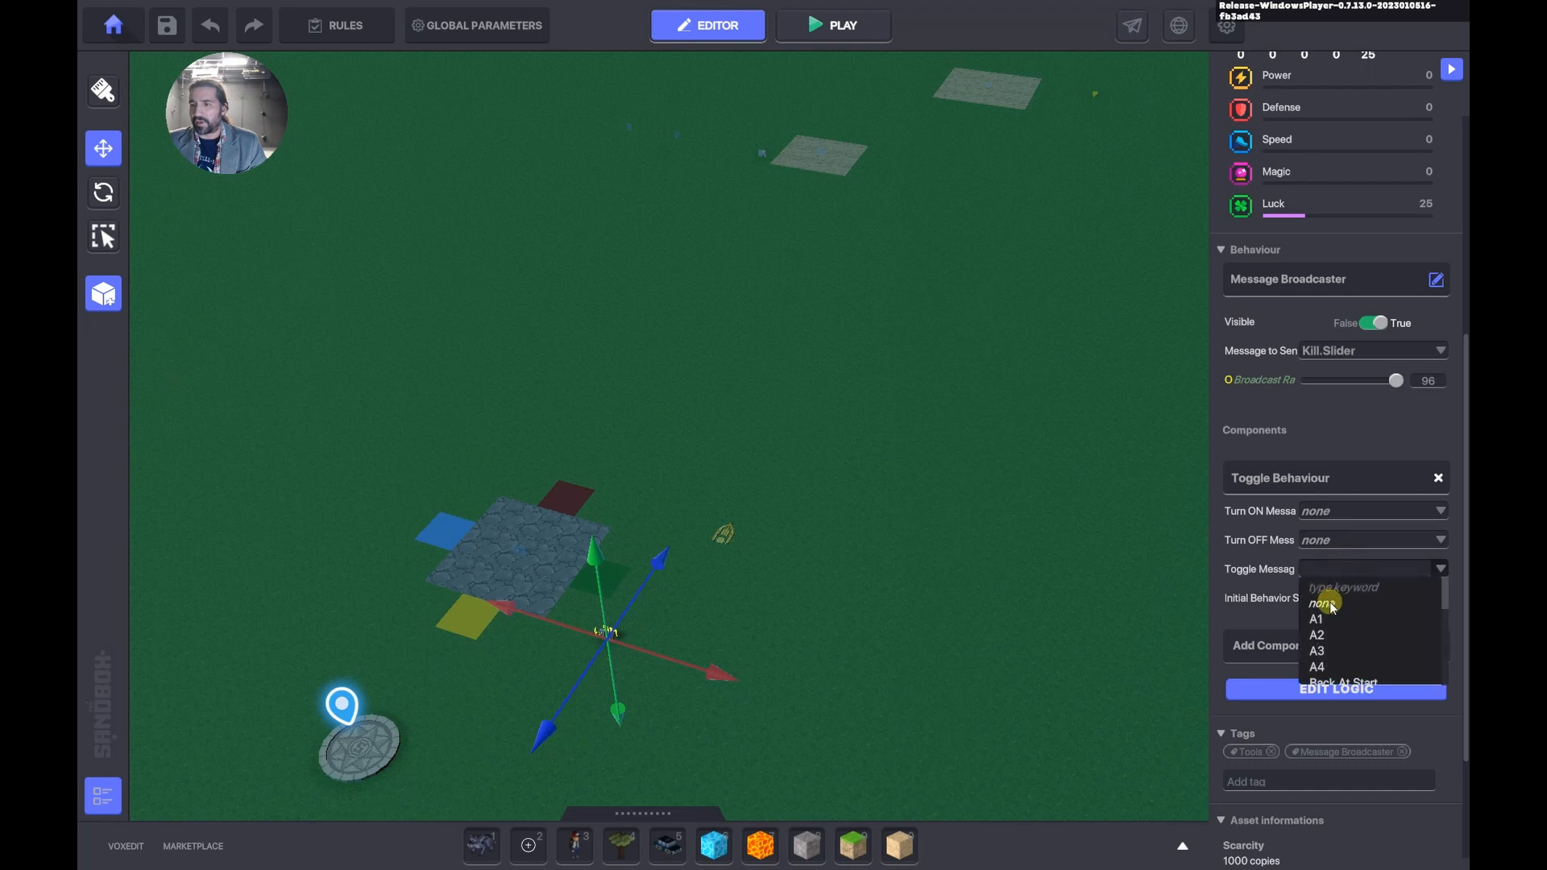
click(1325, 586)
Set the Toggle Behaviour's Turn ON Message to Not.Finished on the Message Broadcaster beside the start pad.
click(1336, 516)
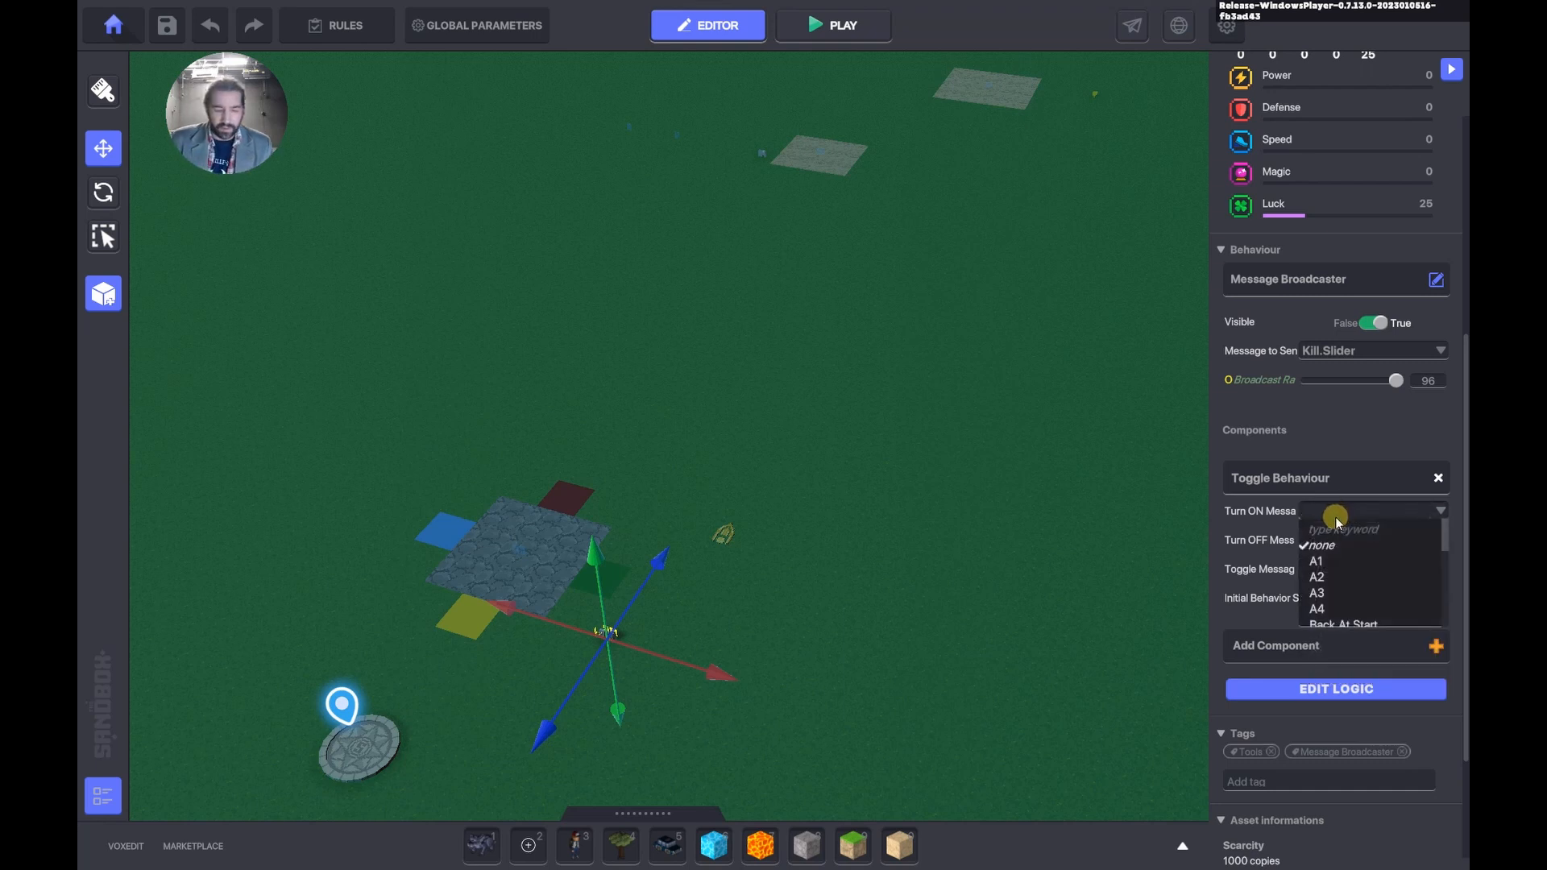
text(Not.Finshed.)
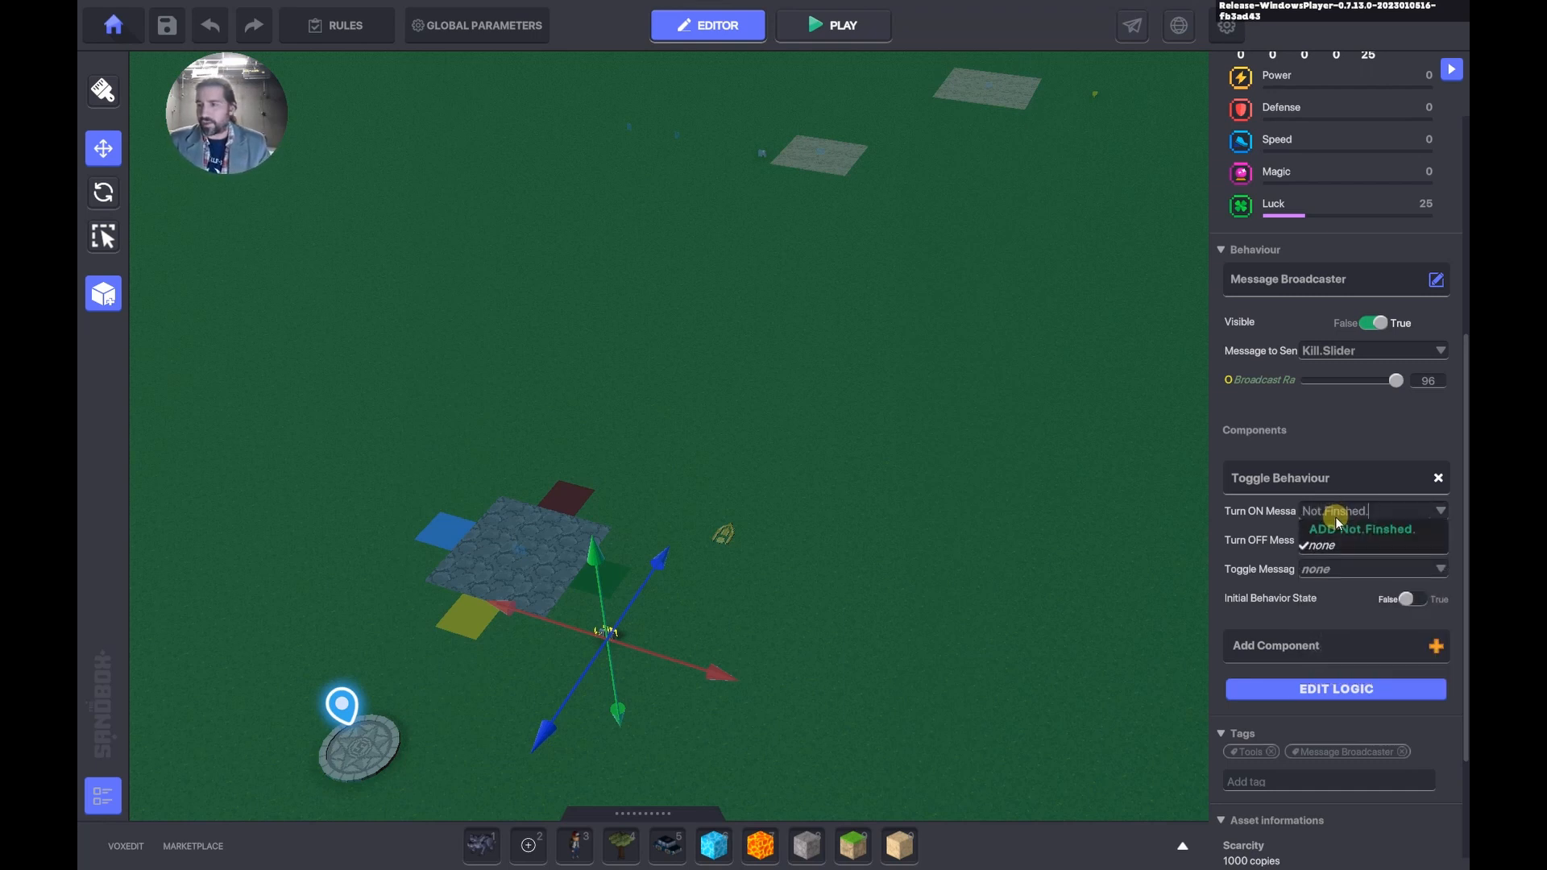
key(BackSpace)
key(BackSpace)
key(BackSpace)
text(ished.)
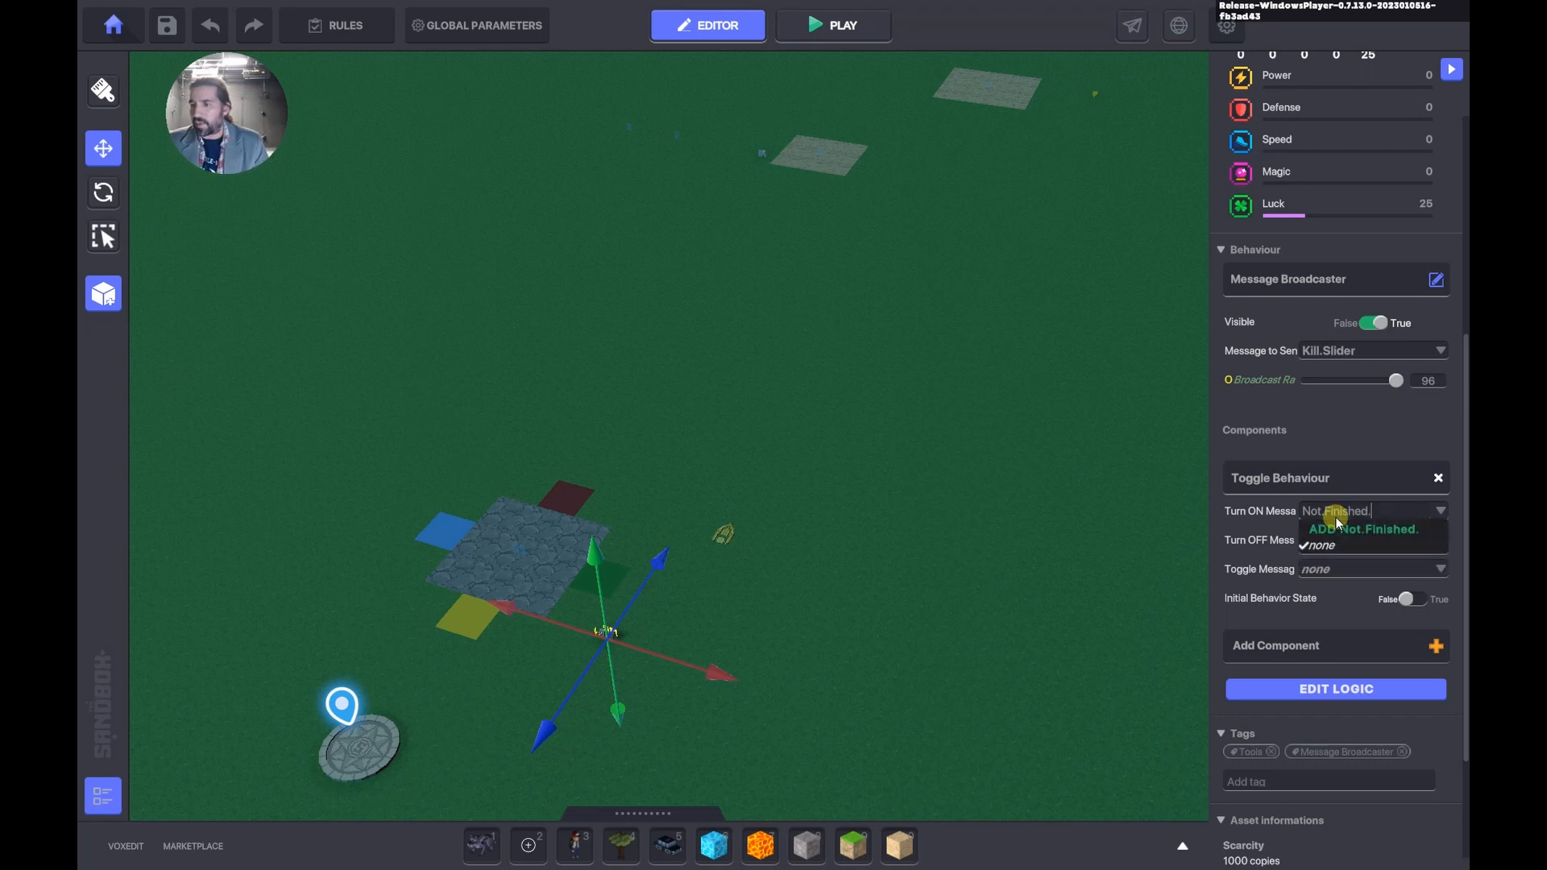
key(BackSpace)
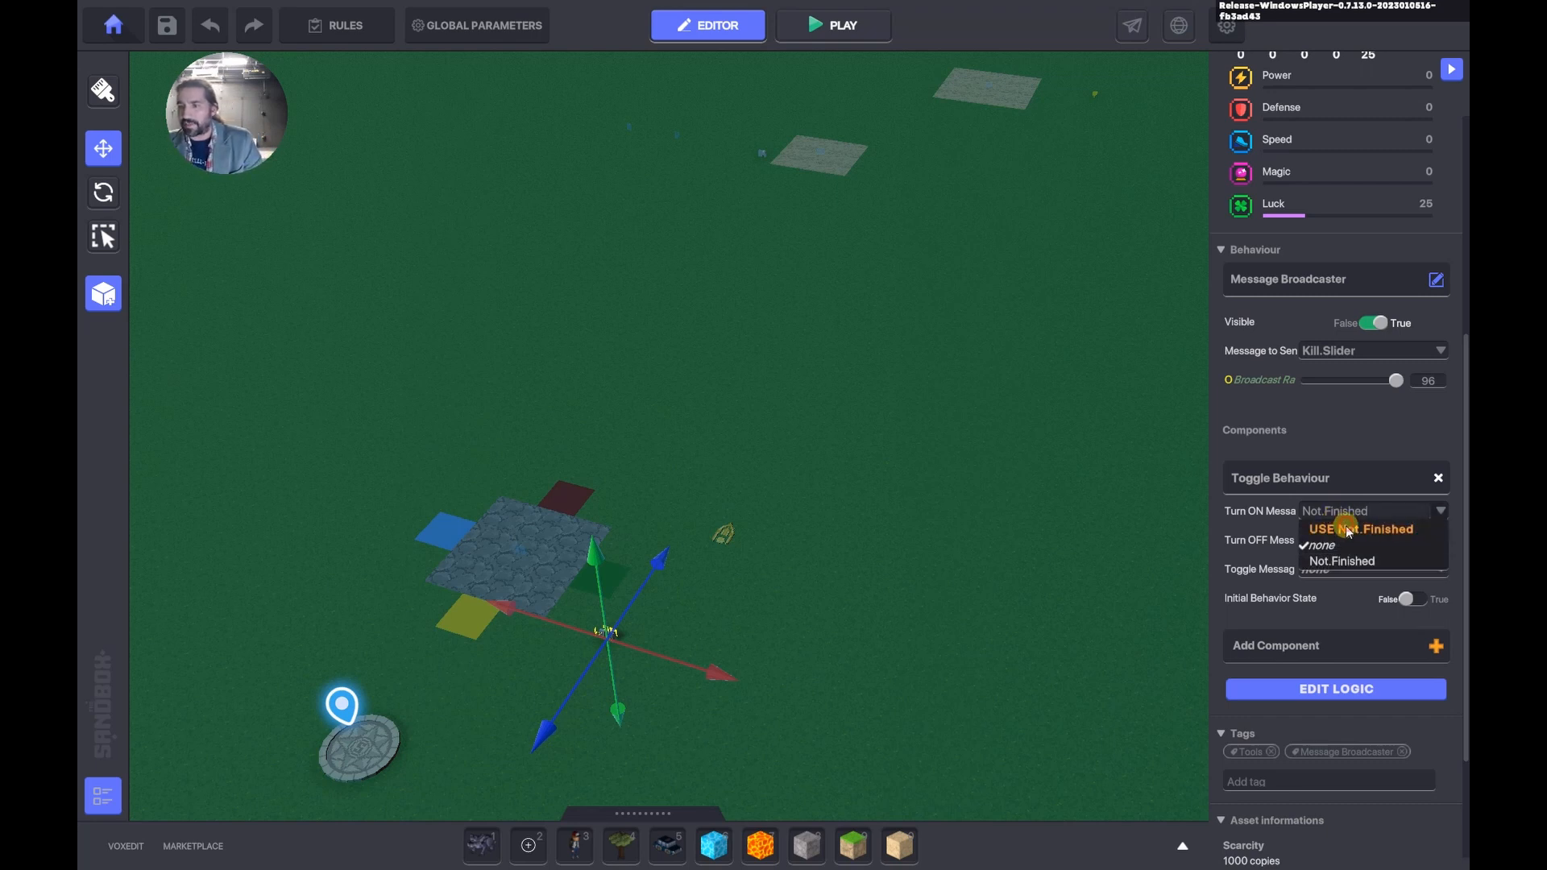
click(1337, 525)
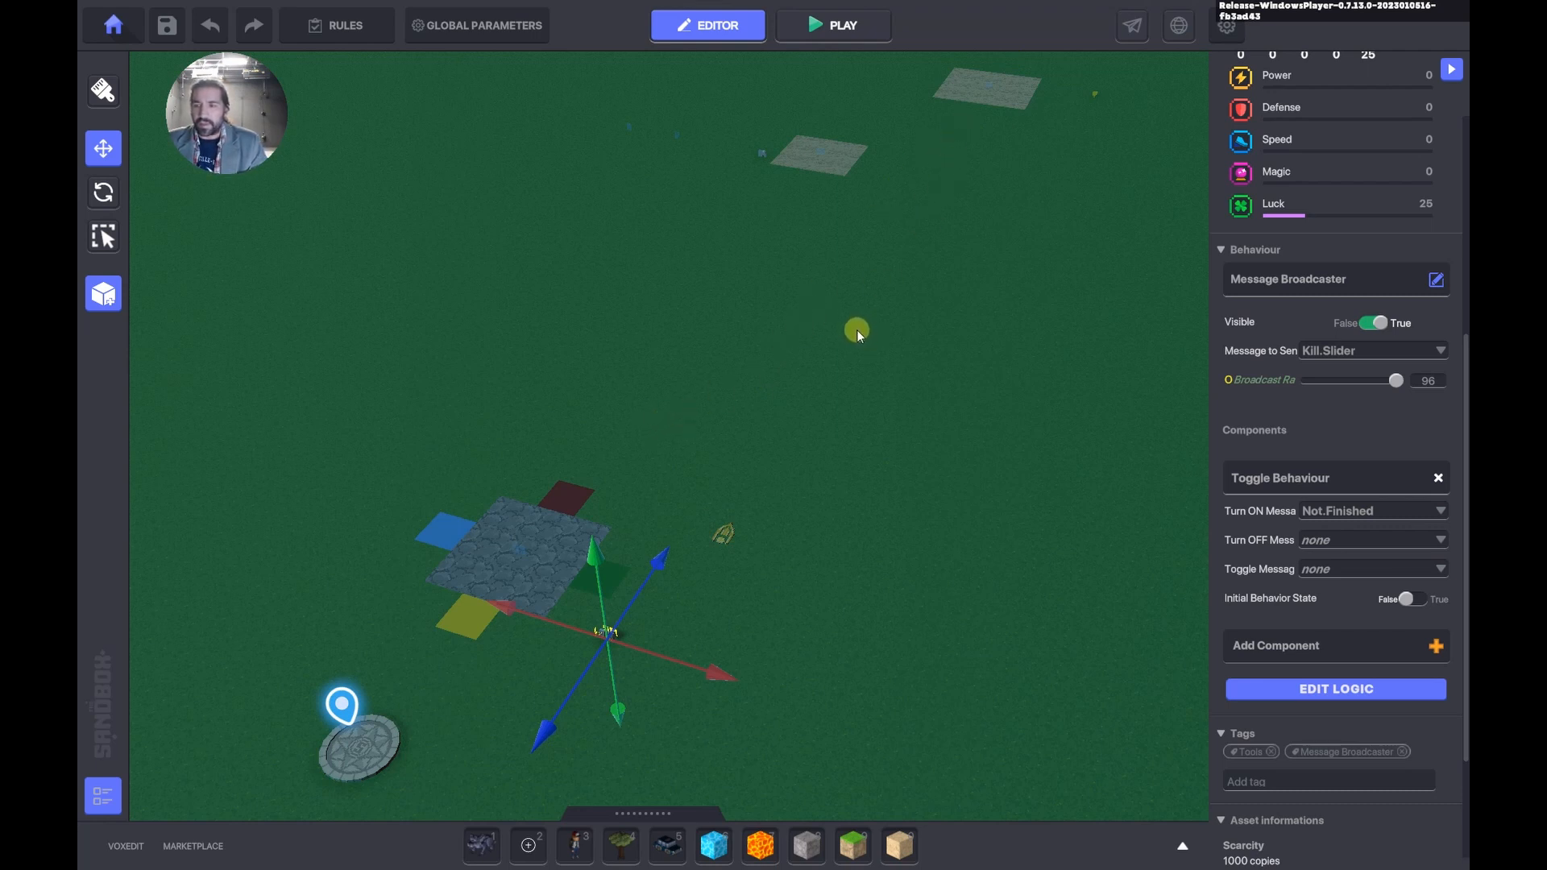
Review the slider's Toggle Behaviour and Health settings, including its death event, death delay and instant death message.
right_drag(809, 384, 793, 386)
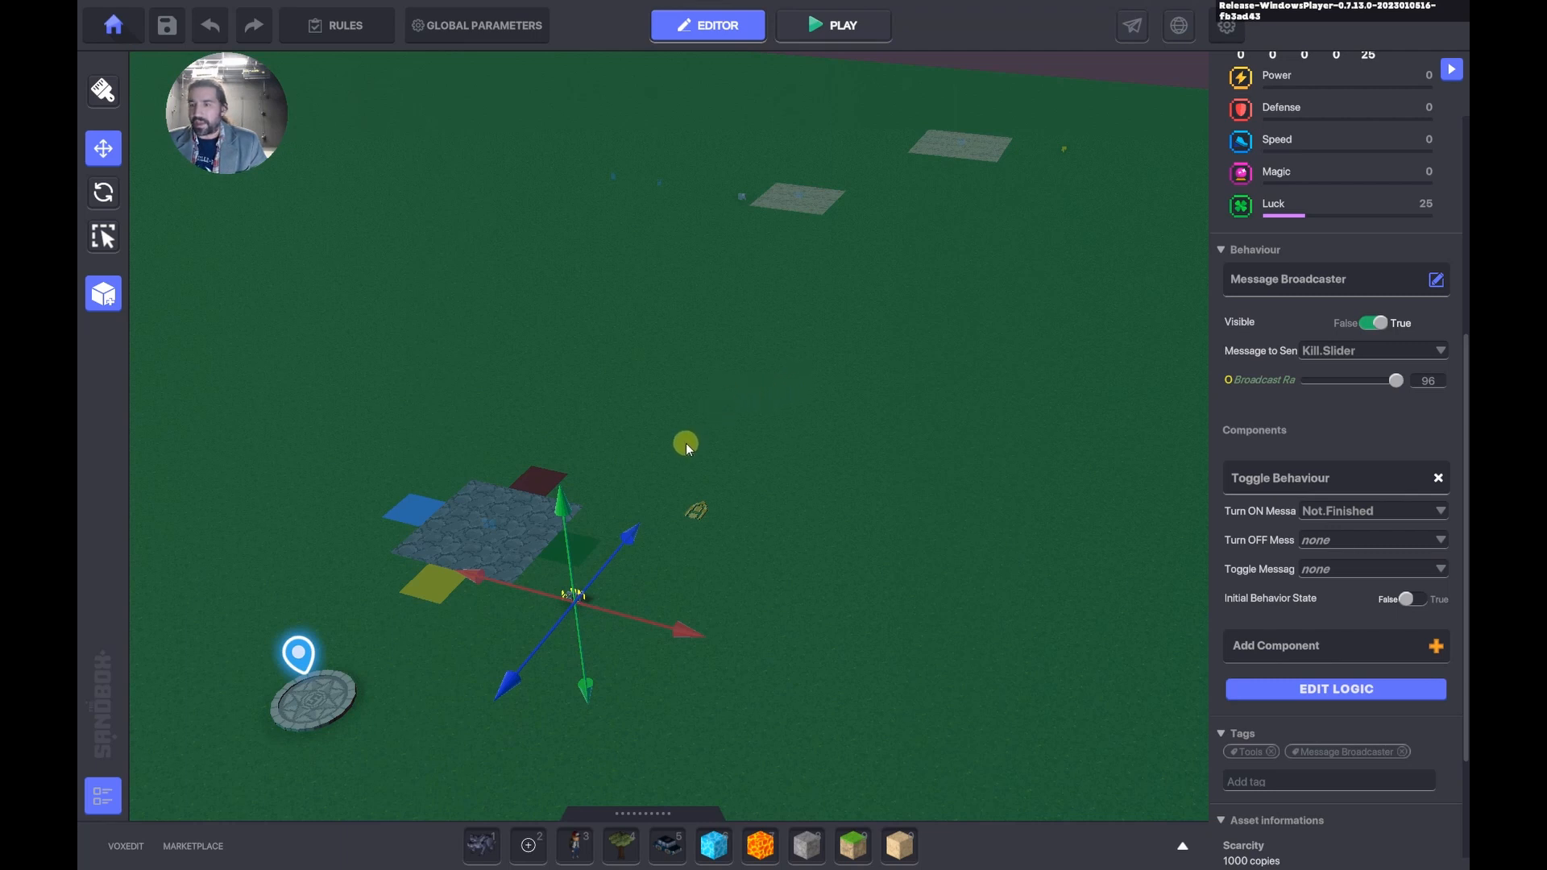
click(700, 512)
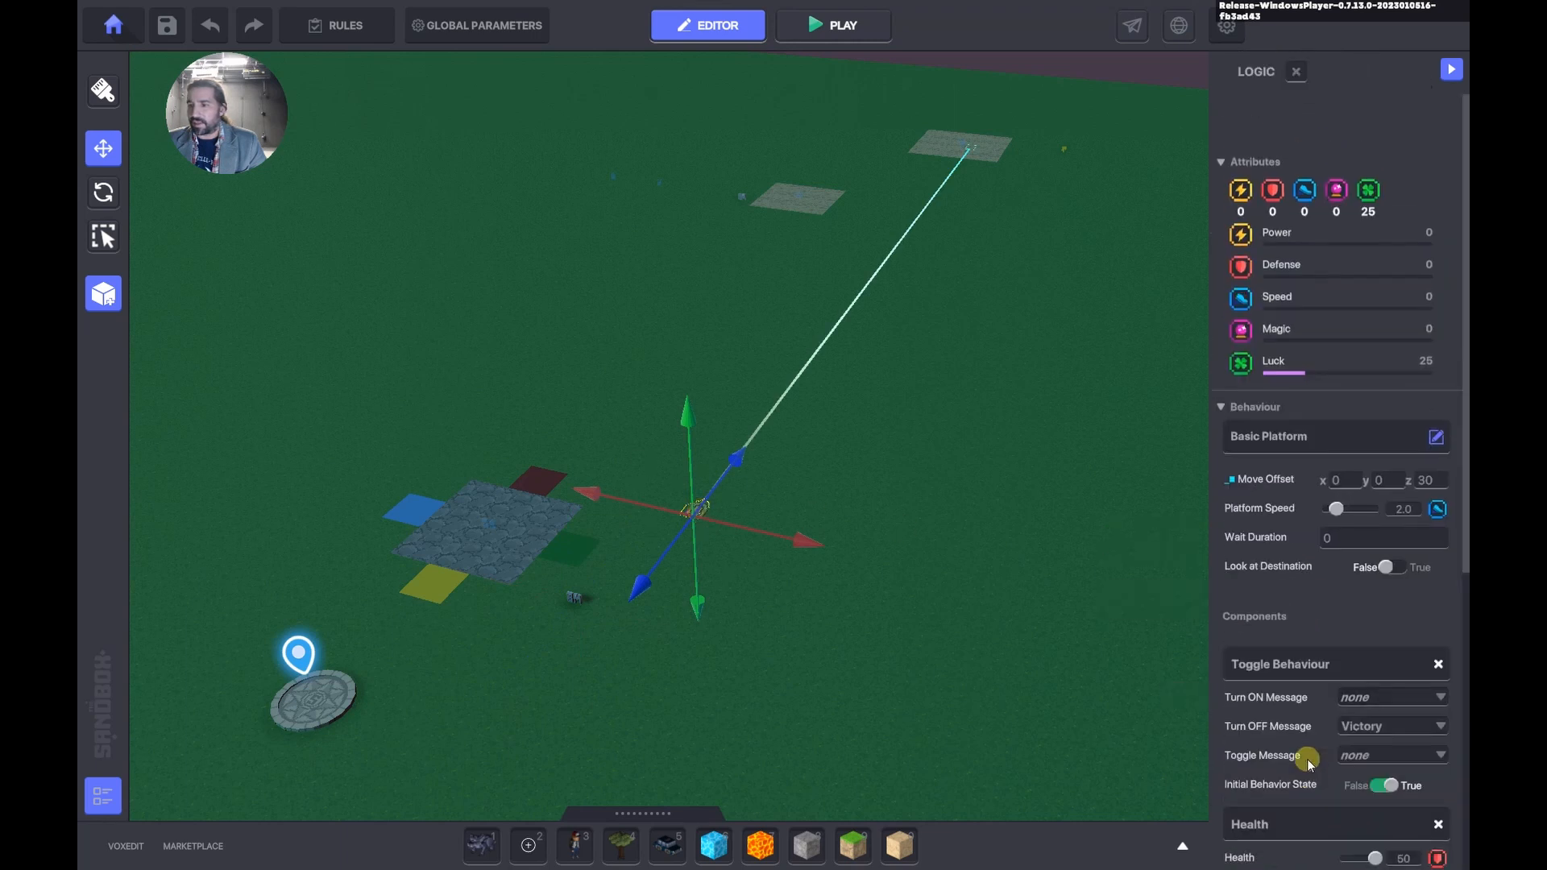
scroll(1294, 601, down, 4)
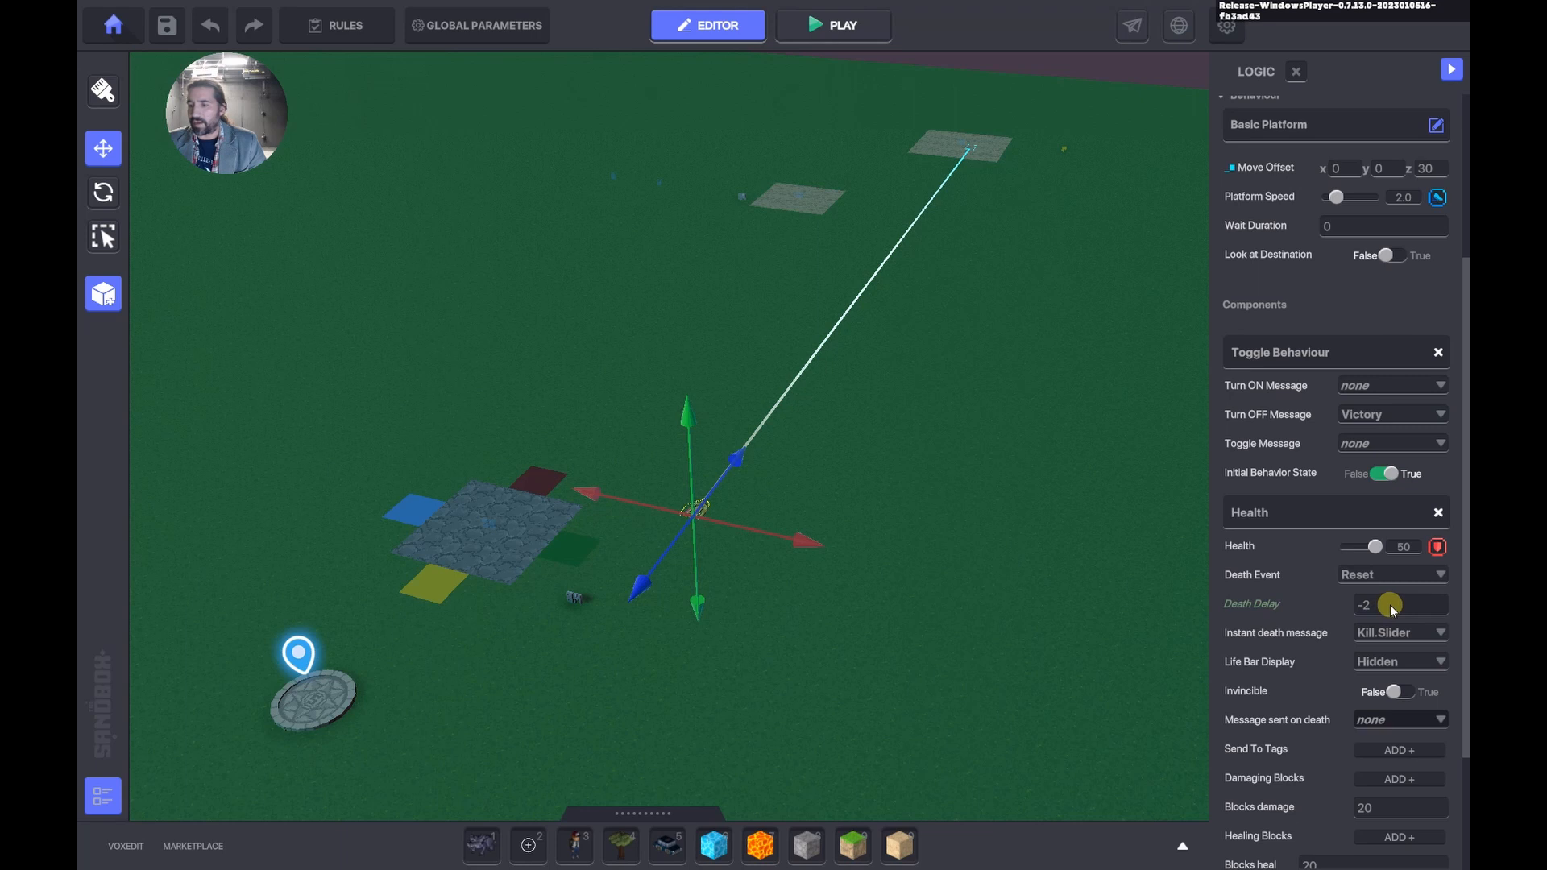
Set Broadcast Only Once to True on the Message Broadcaster beside the start pad.
click(577, 593)
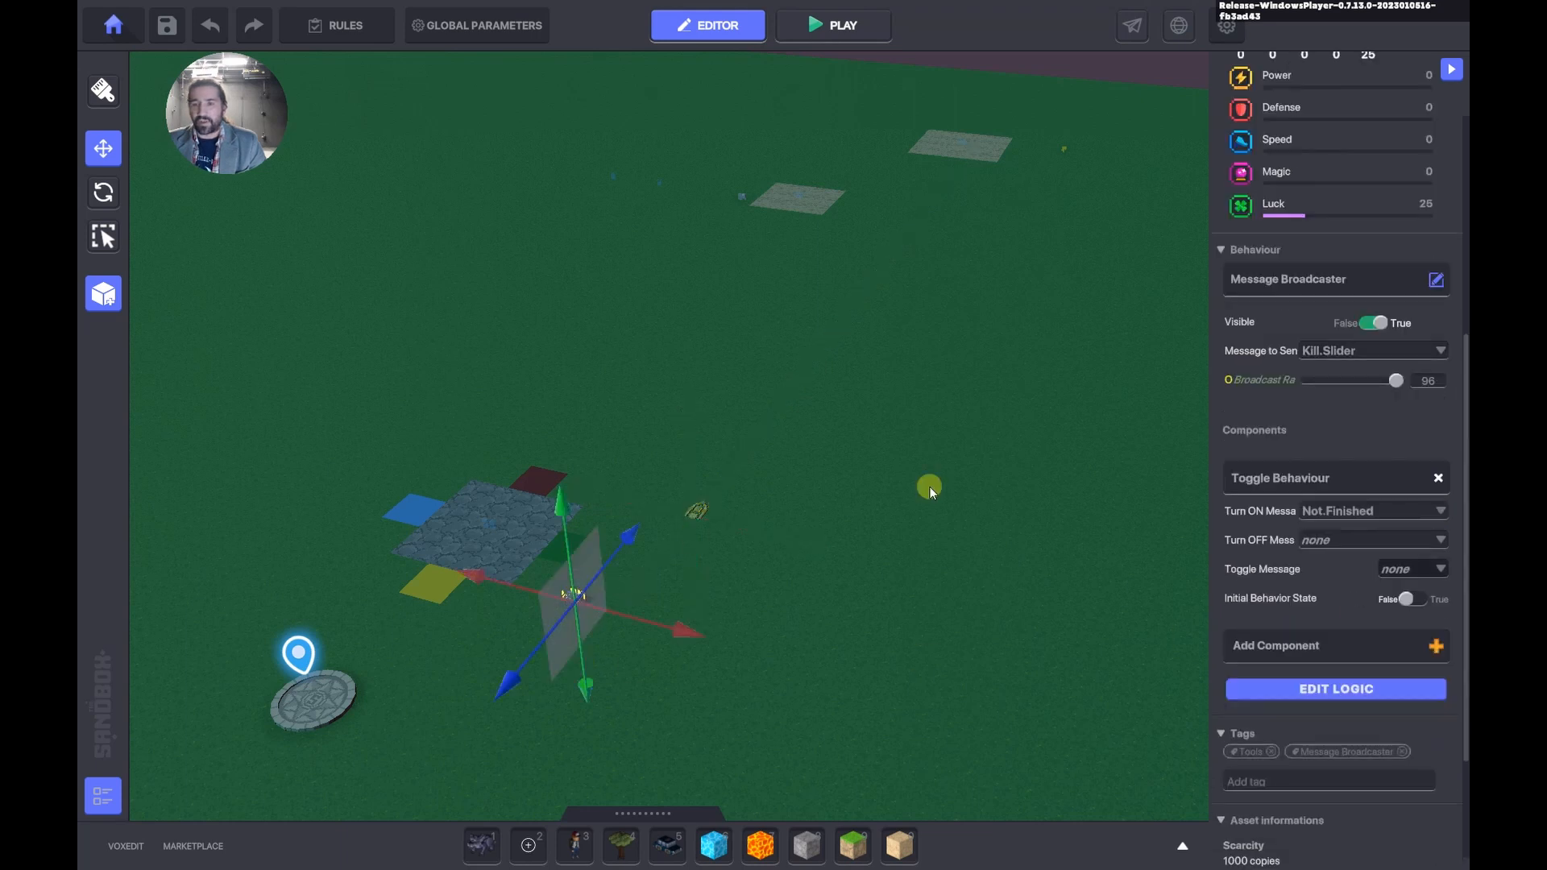
click(1324, 690)
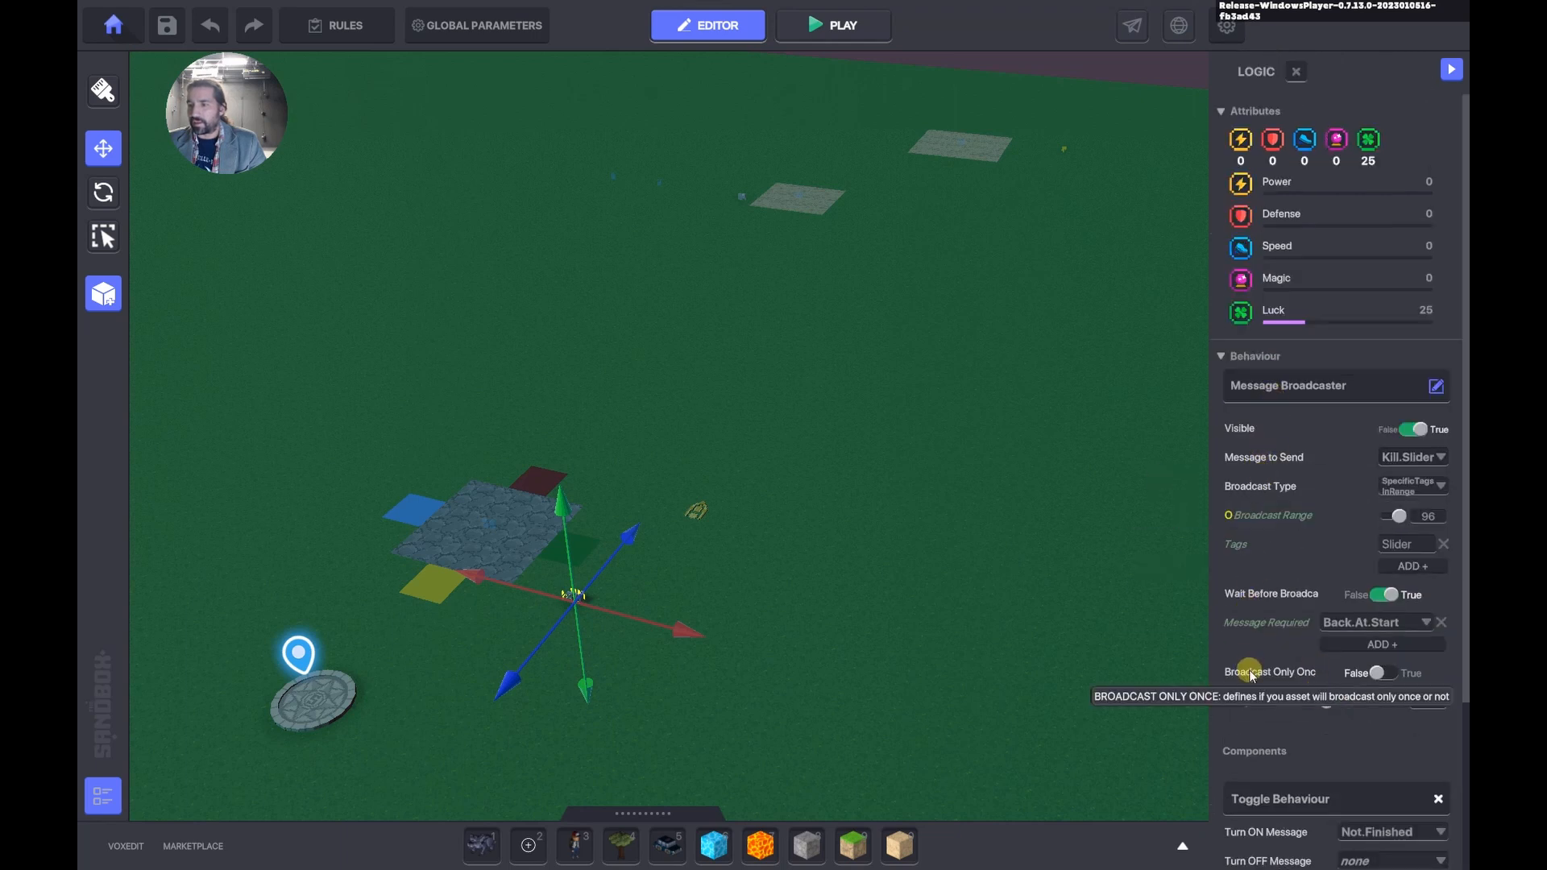
click(1380, 673)
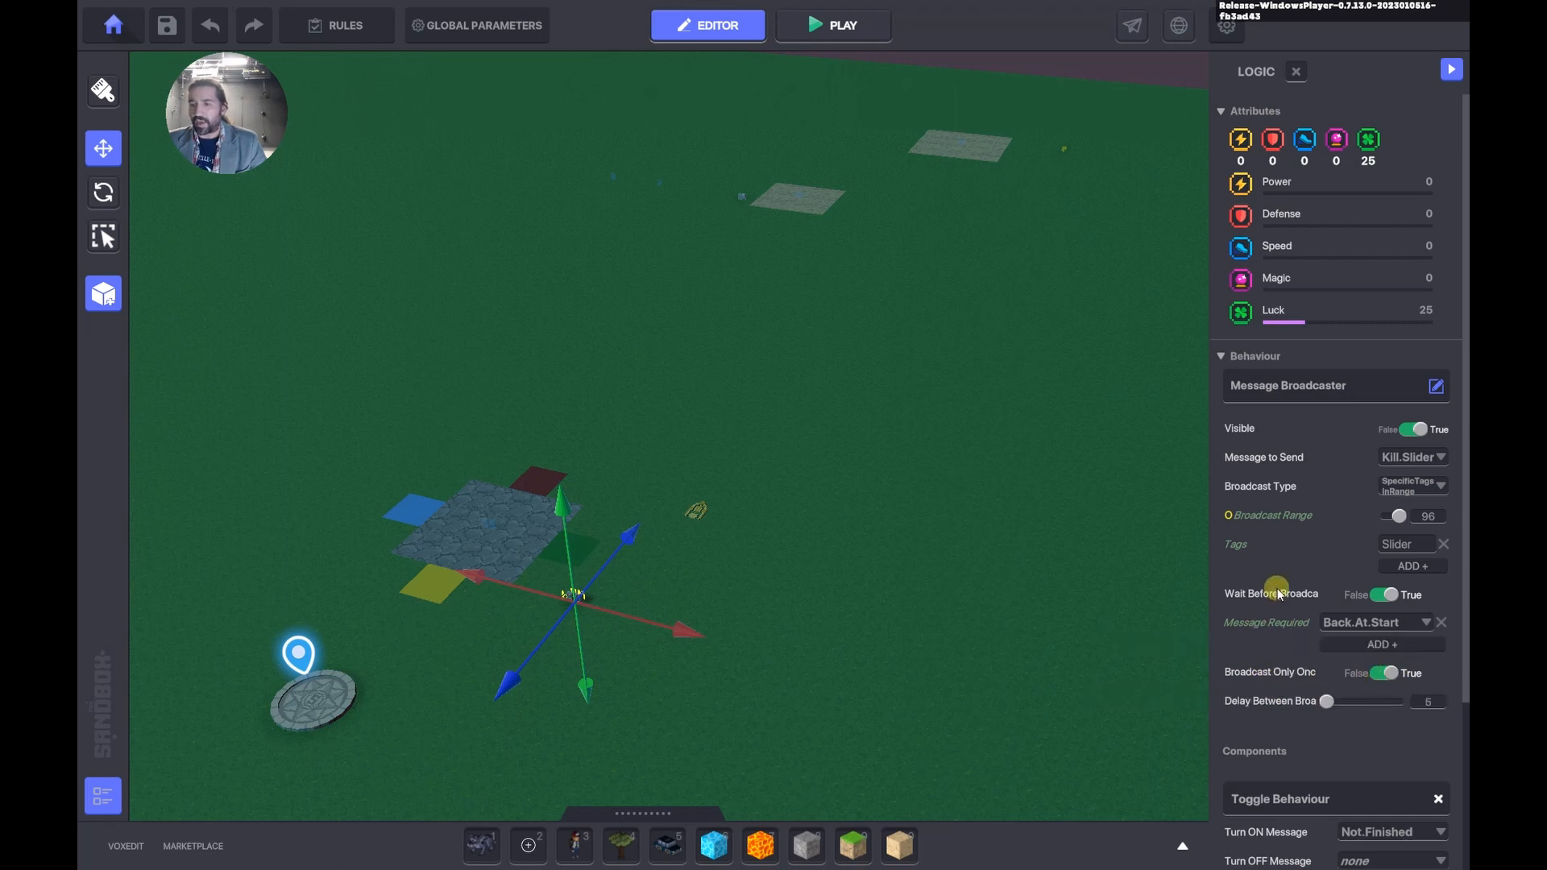
scroll(1278, 588, down, 3)
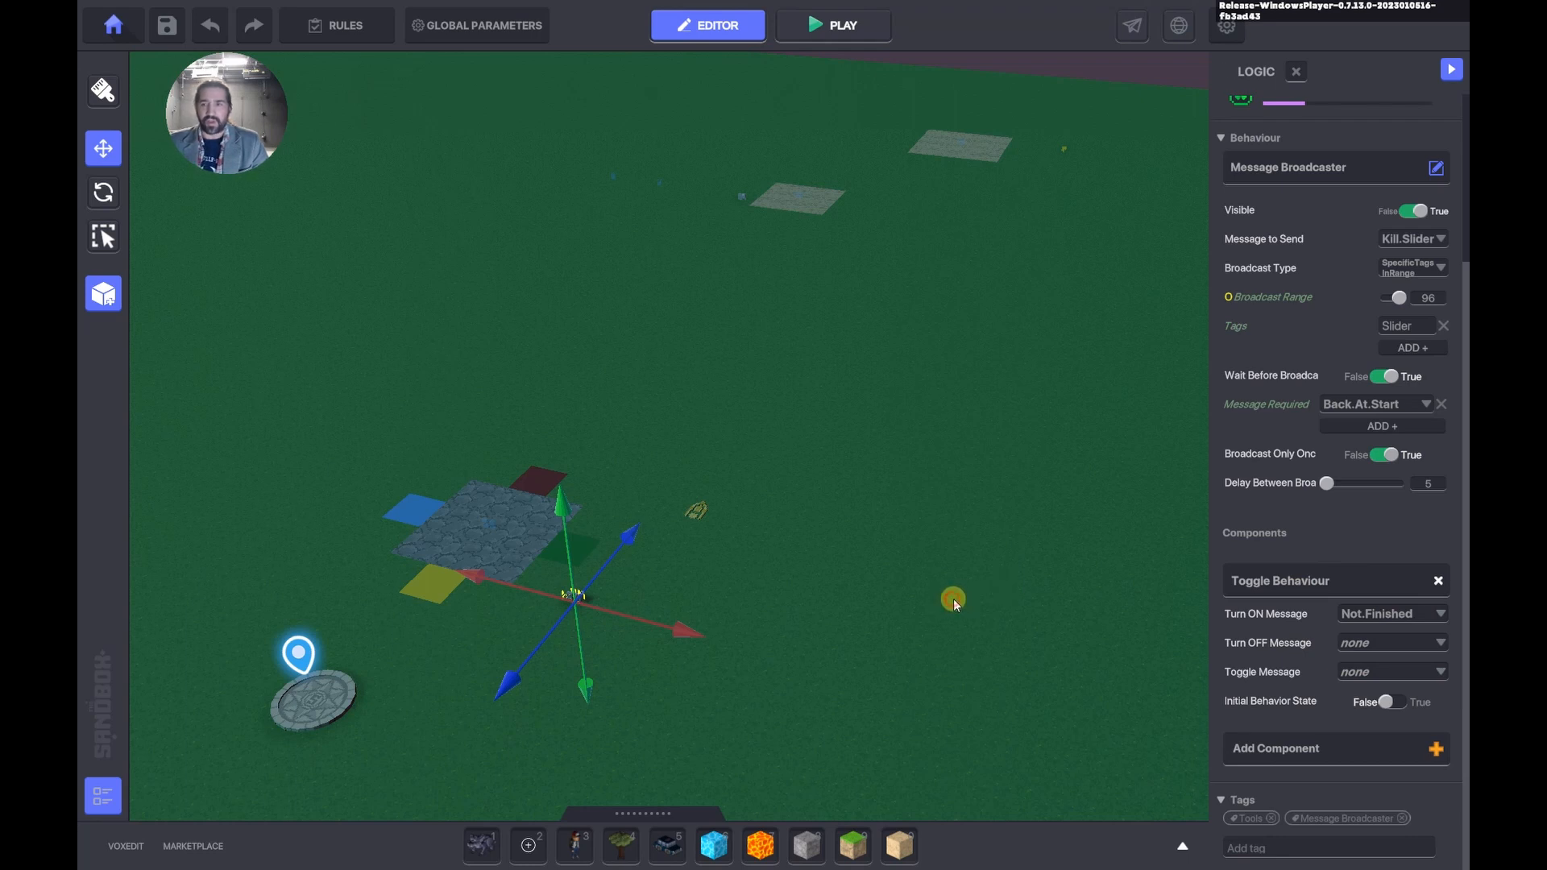
click(953, 598)
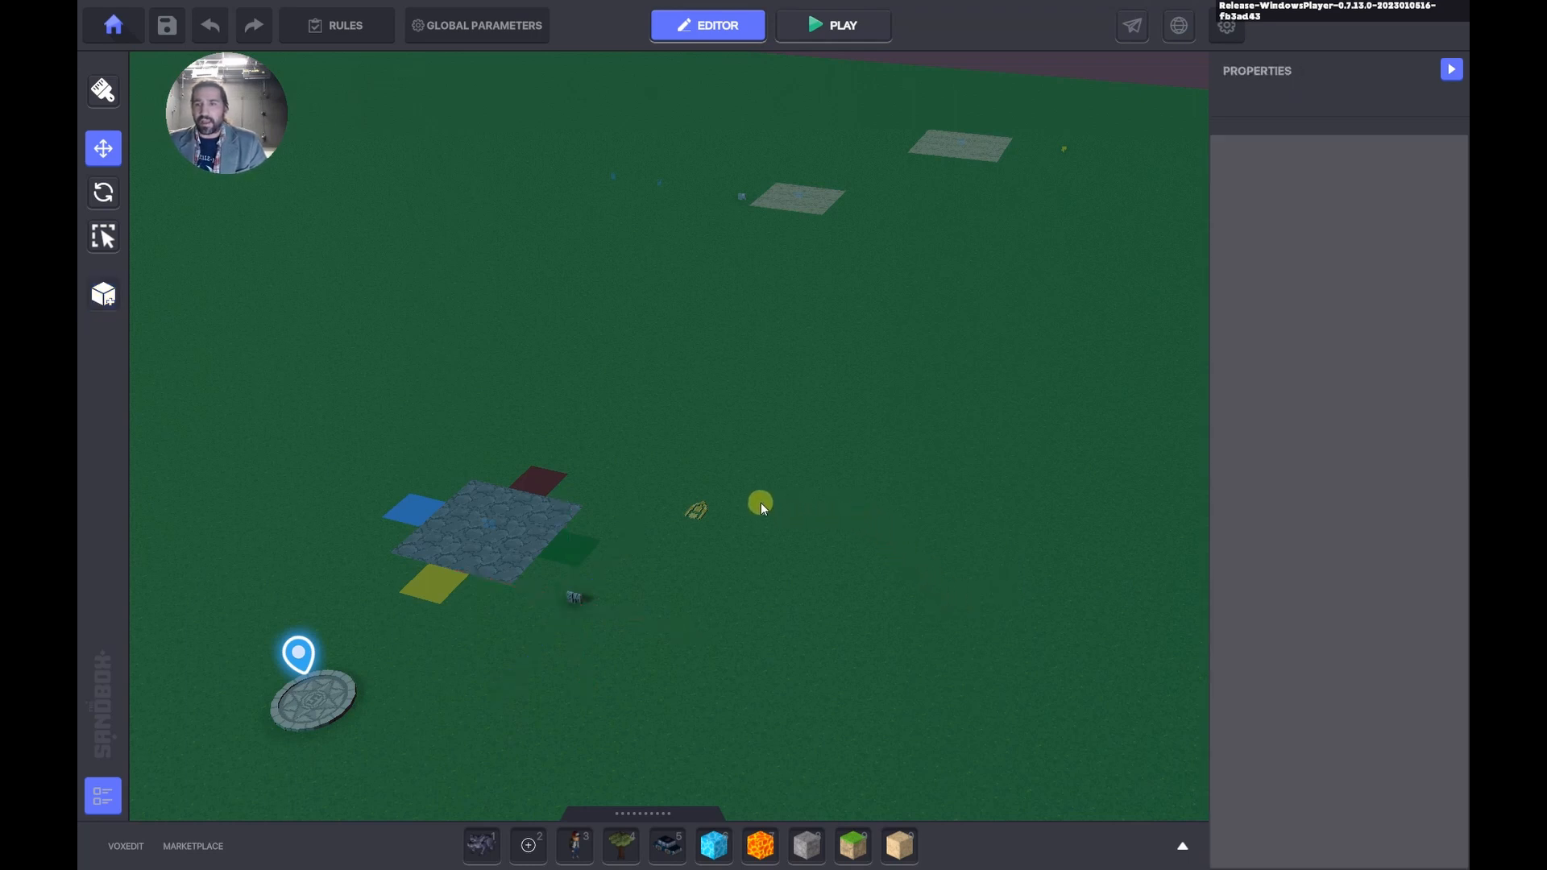
Check the slider's Toggle Behaviour messages and its Initial Behavior State.
click(696, 518)
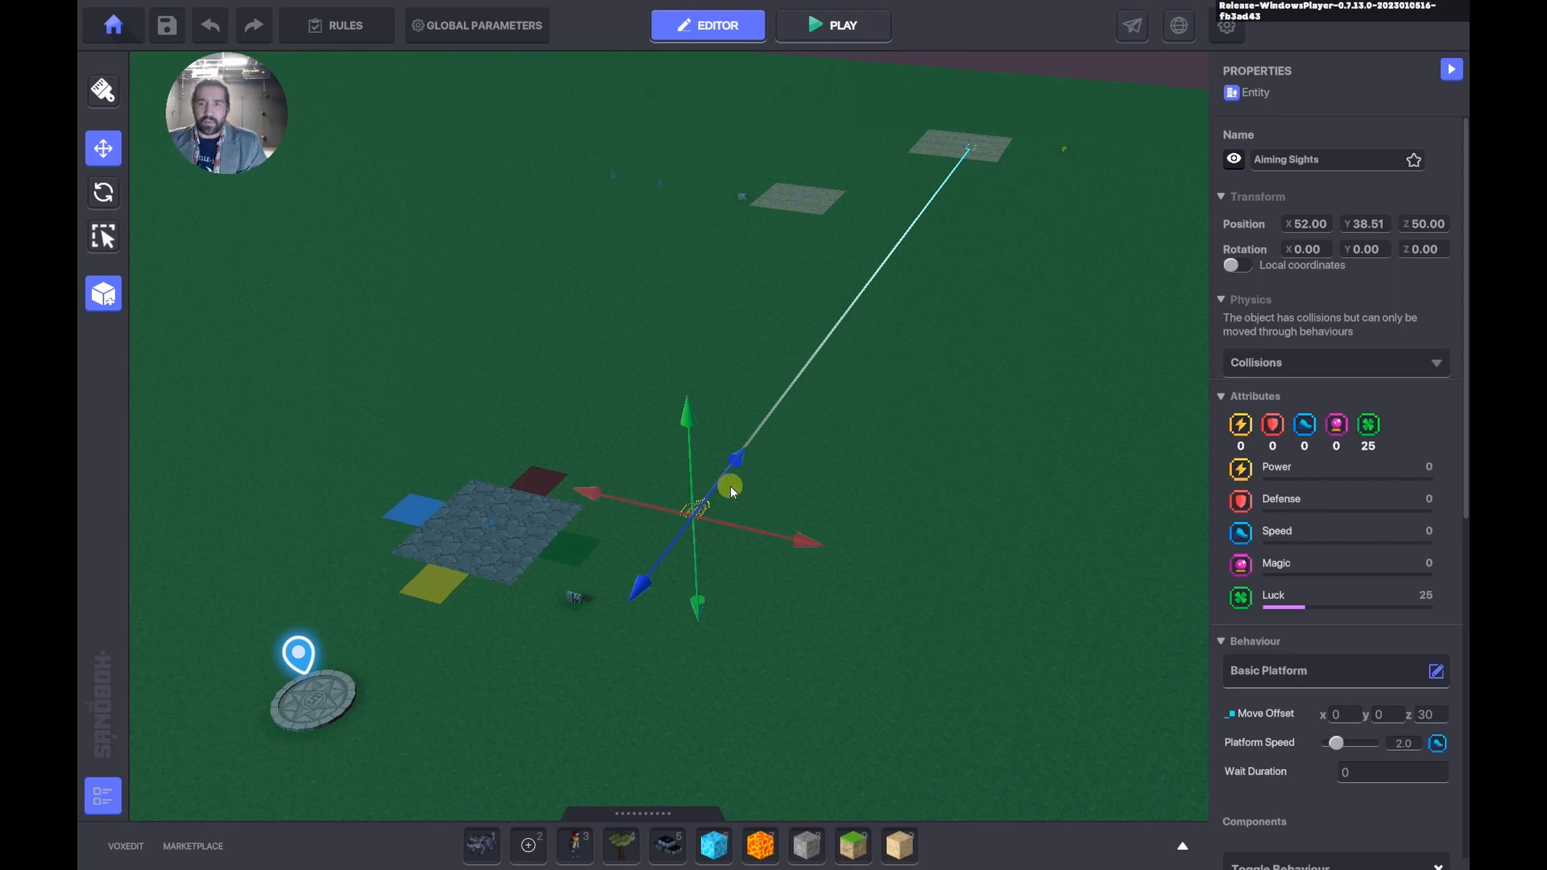
scroll(1275, 611, down, 5)
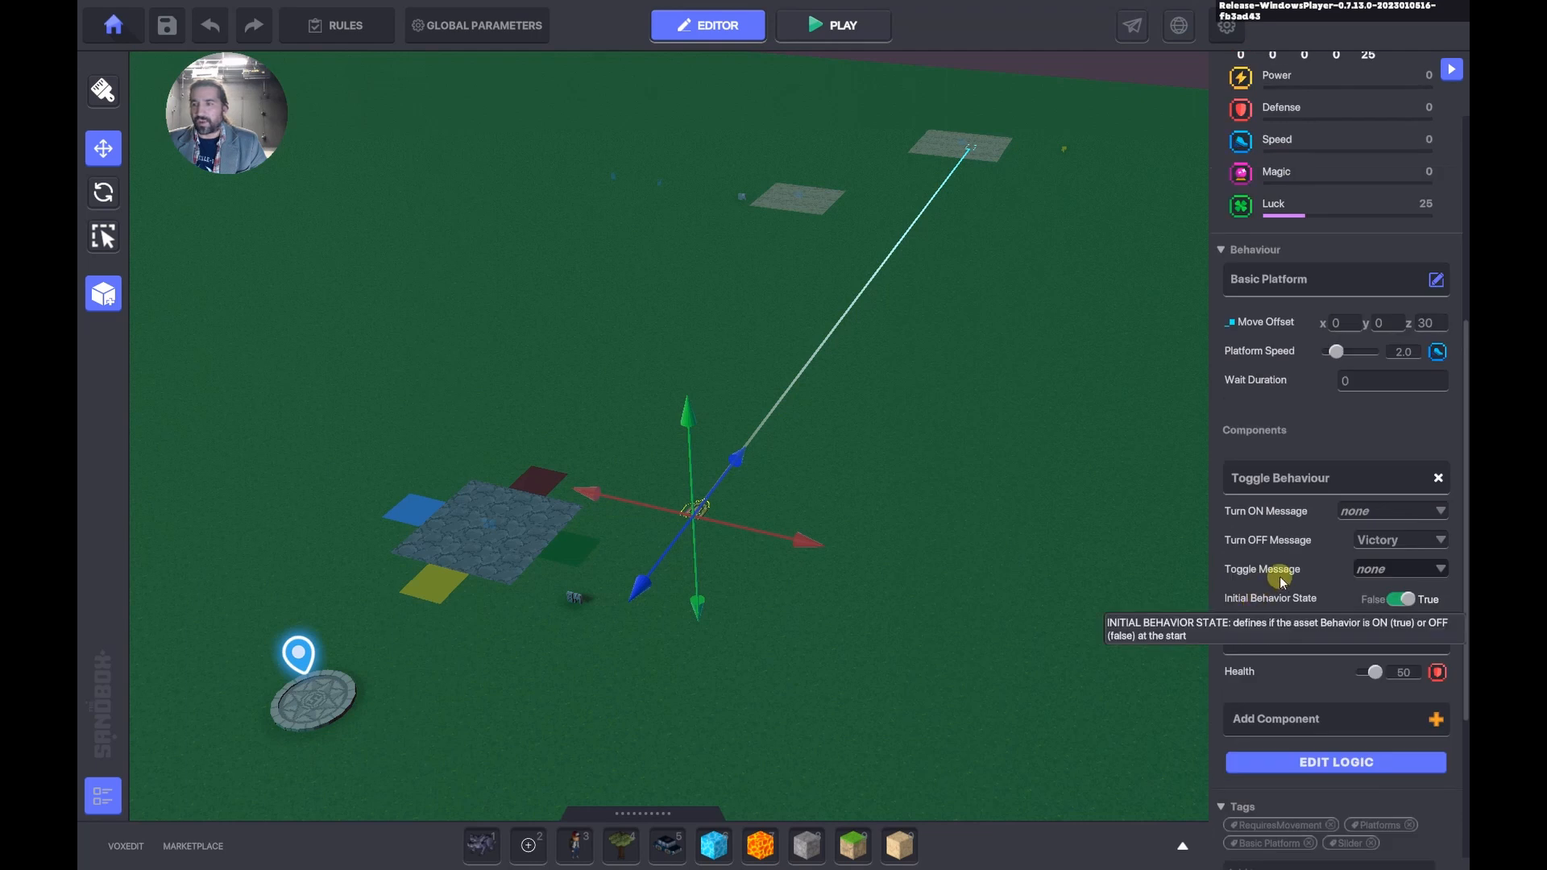
mouse_move(1262, 573)
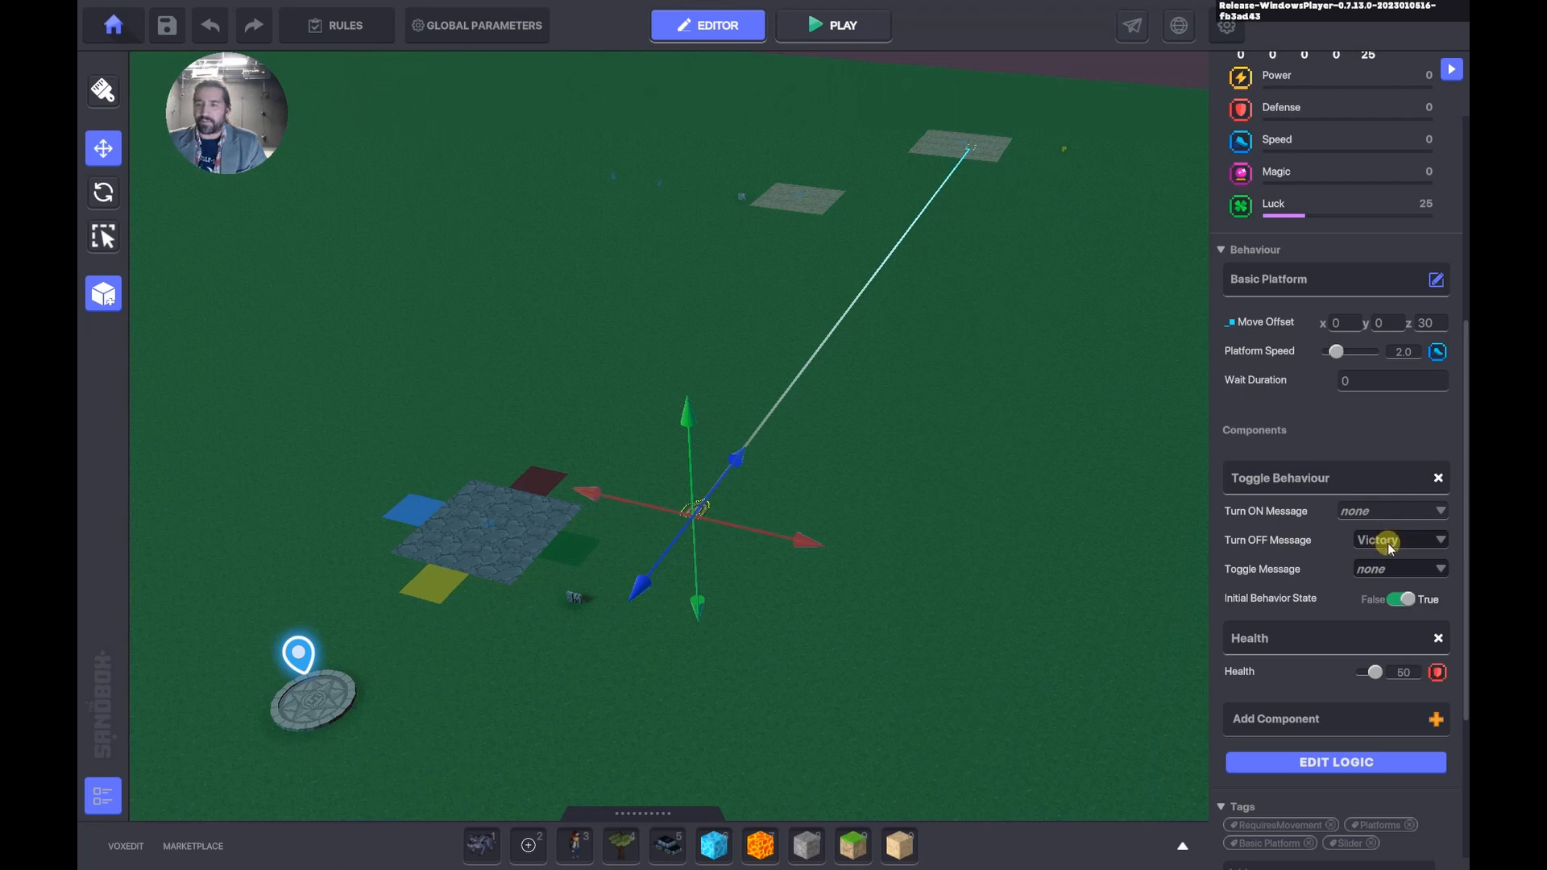
mouse_move(1276, 541)
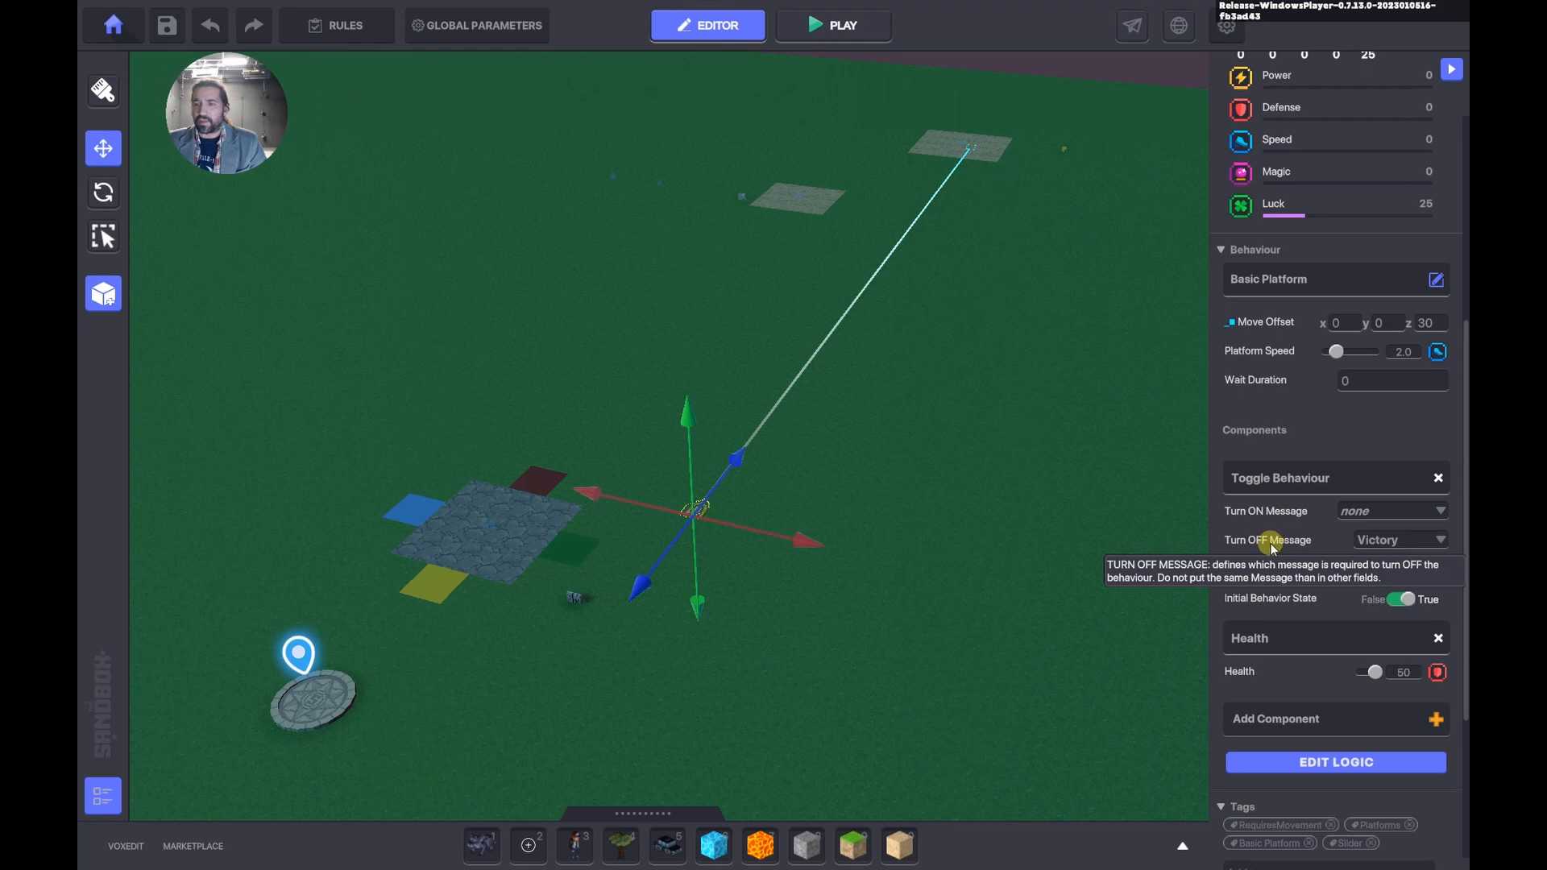
scroll(968, 359, up, 5)
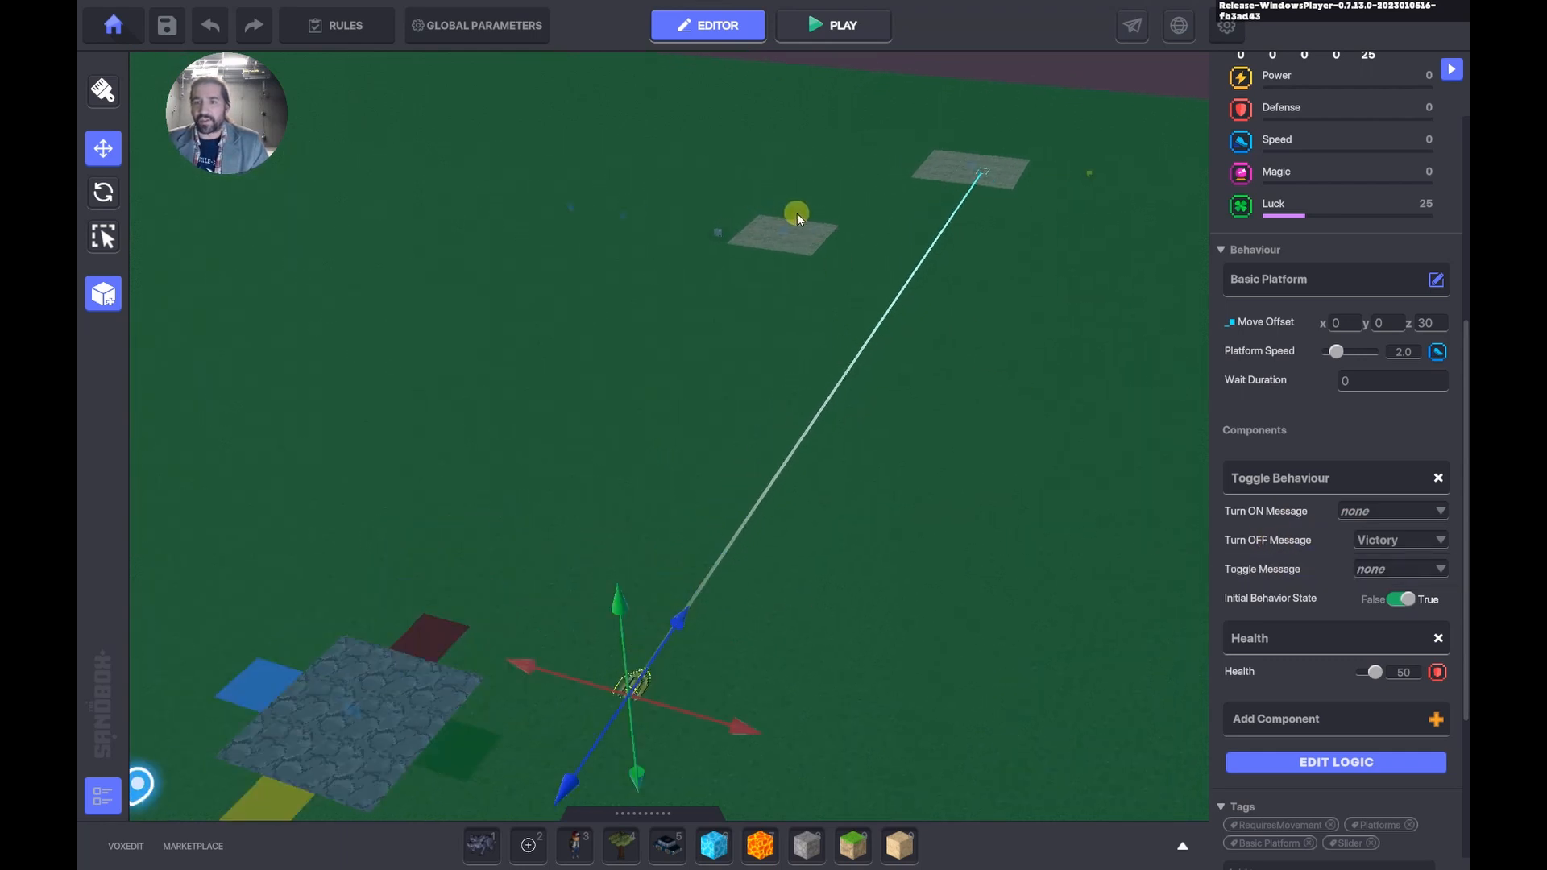
Check the Lose! speaker's logic on the farthest pad, including its target tag and Message When Spoken.
click(780, 234)
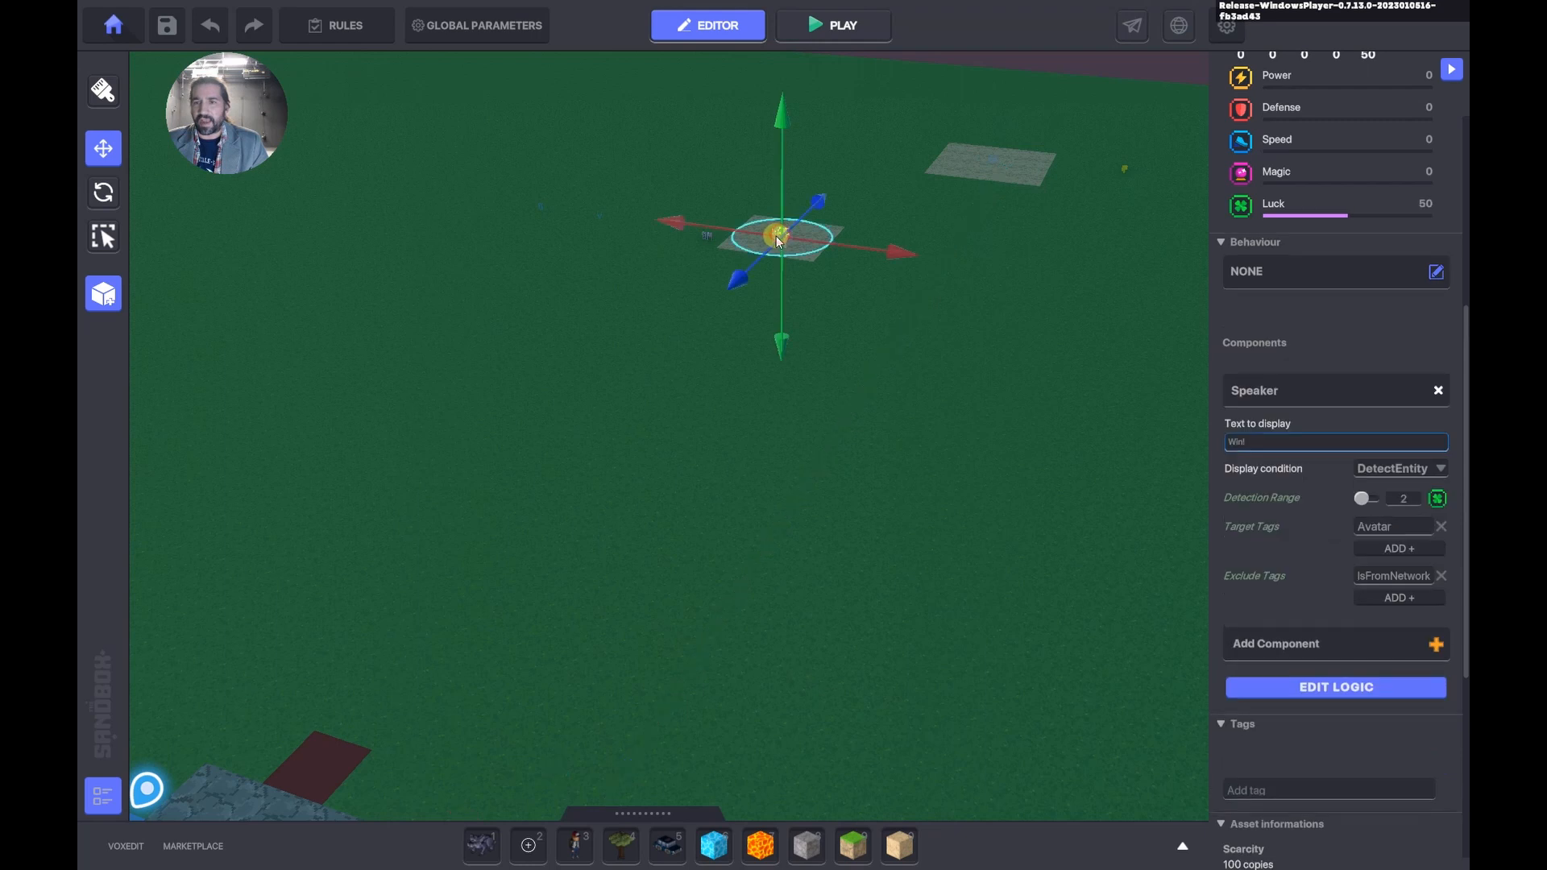
click(987, 163)
click(1292, 704)
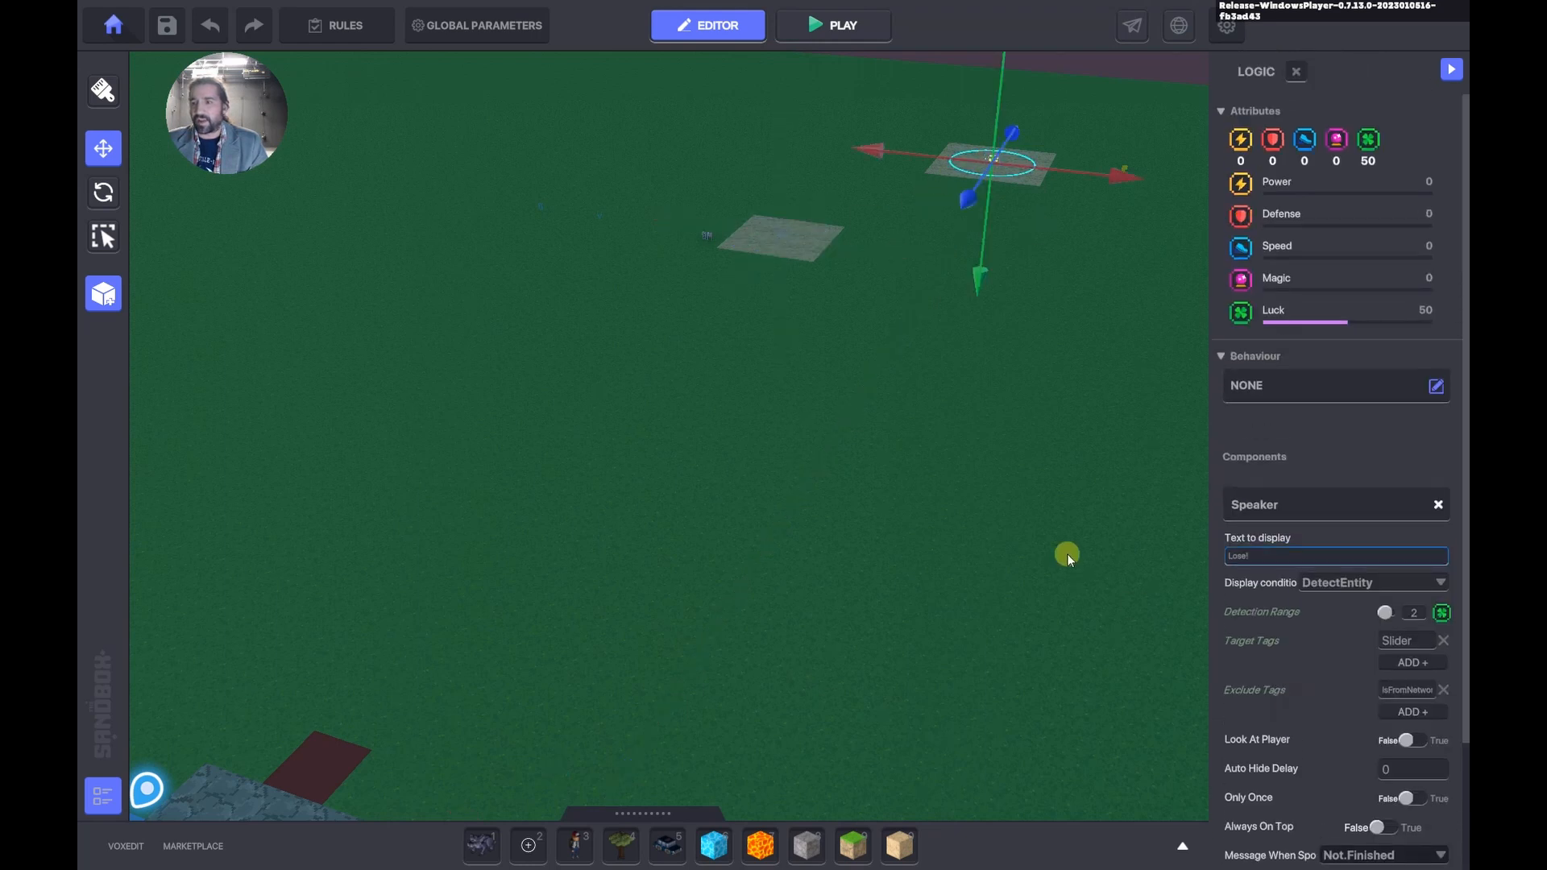
click(830, 298)
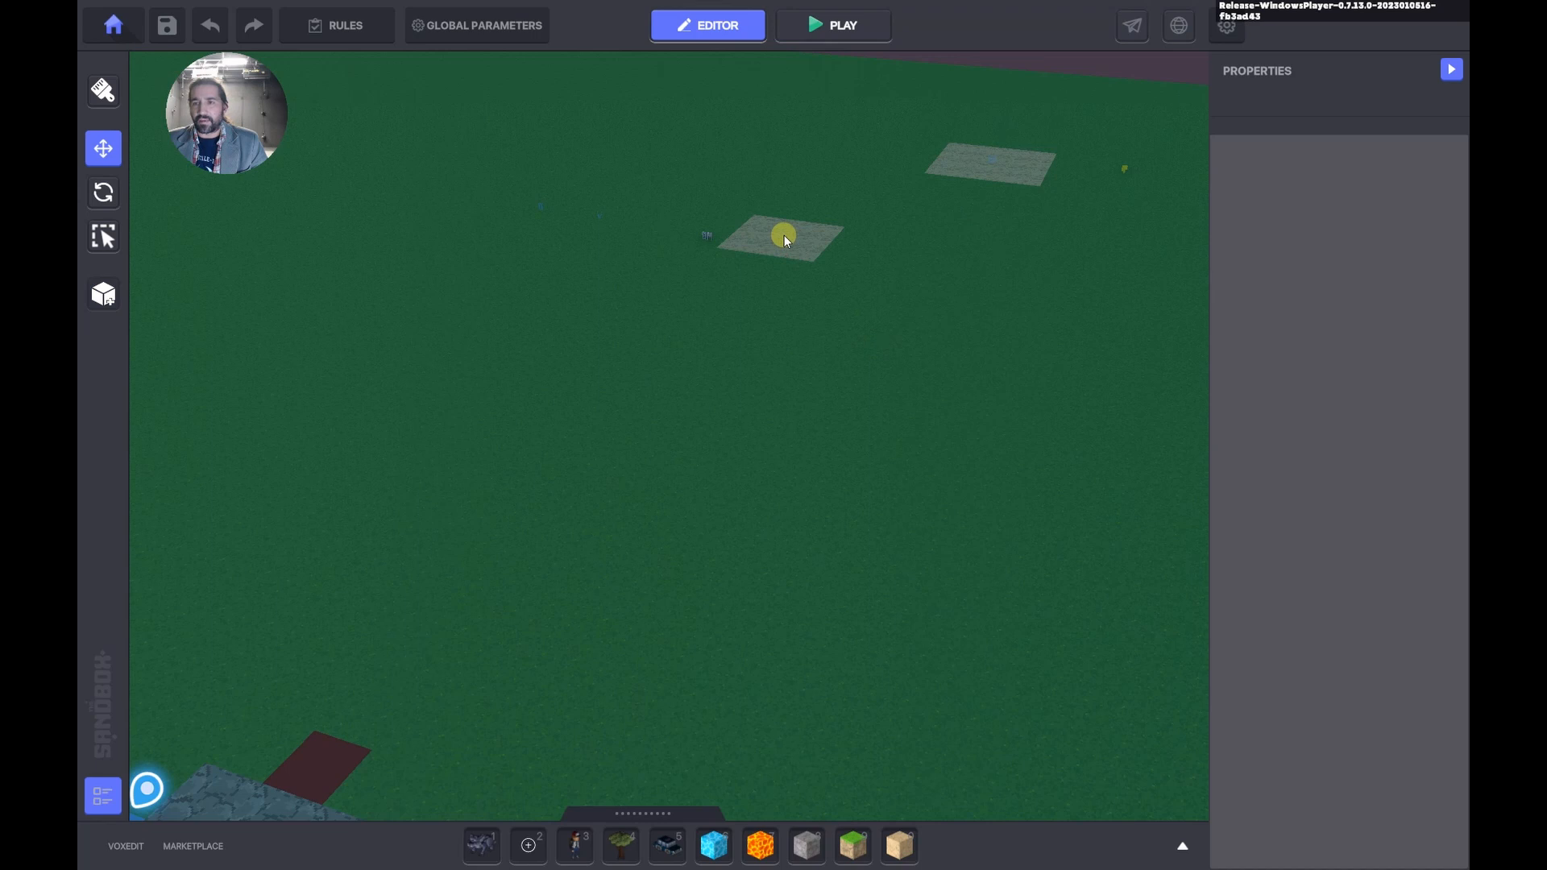
Review the logic of the announcer's Asker near the Lose! pad, including its required message and answer messages.
click(785, 235)
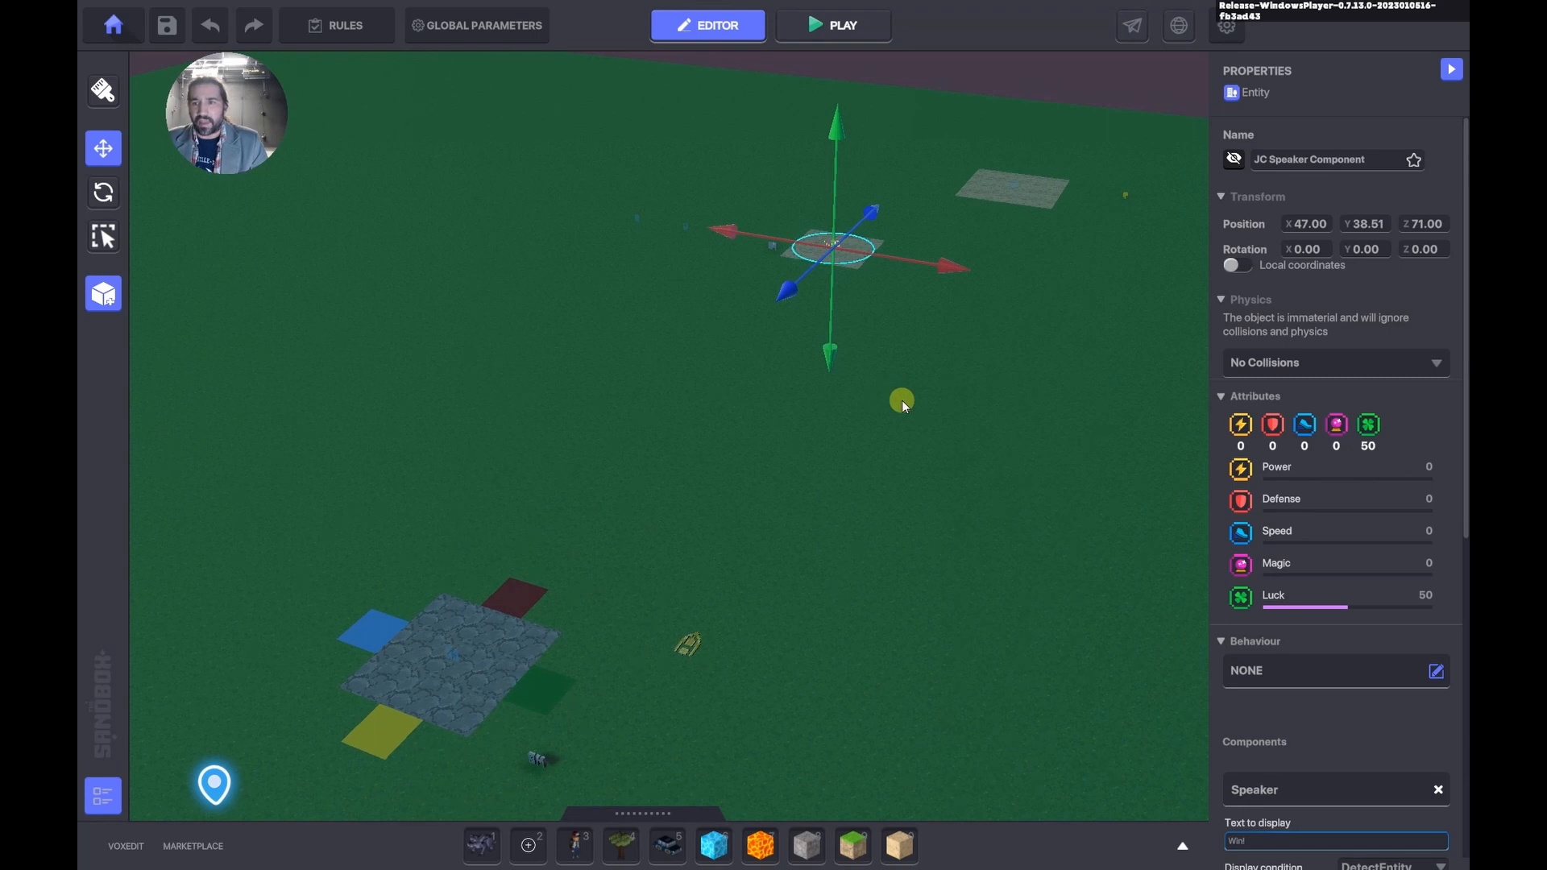
click(1125, 196)
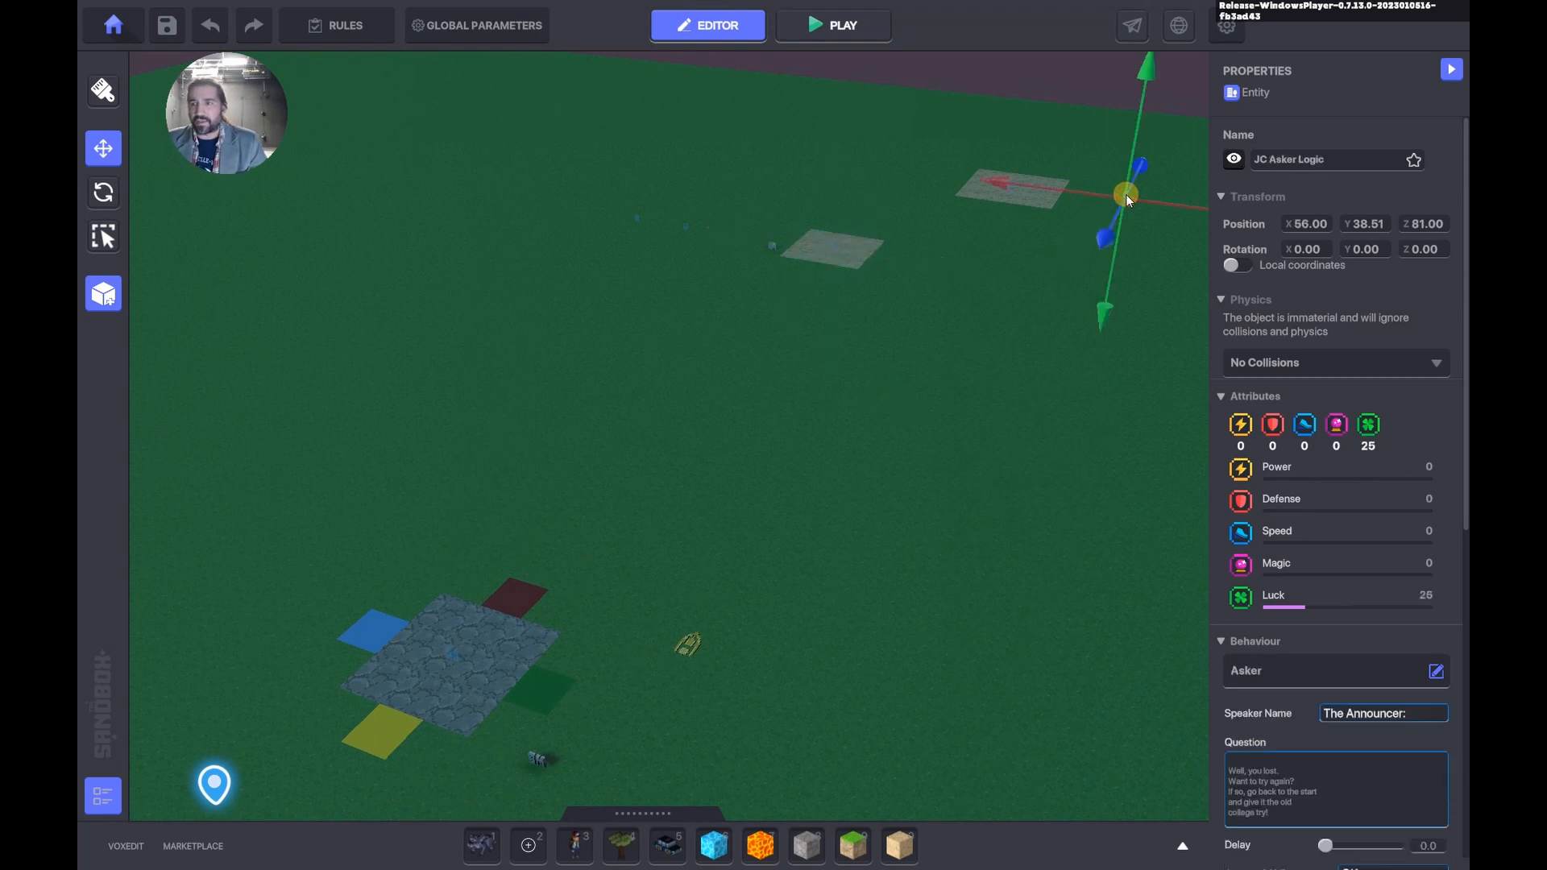
scroll(1326, 720, down, 1)
scroll(1306, 852, down, 3)
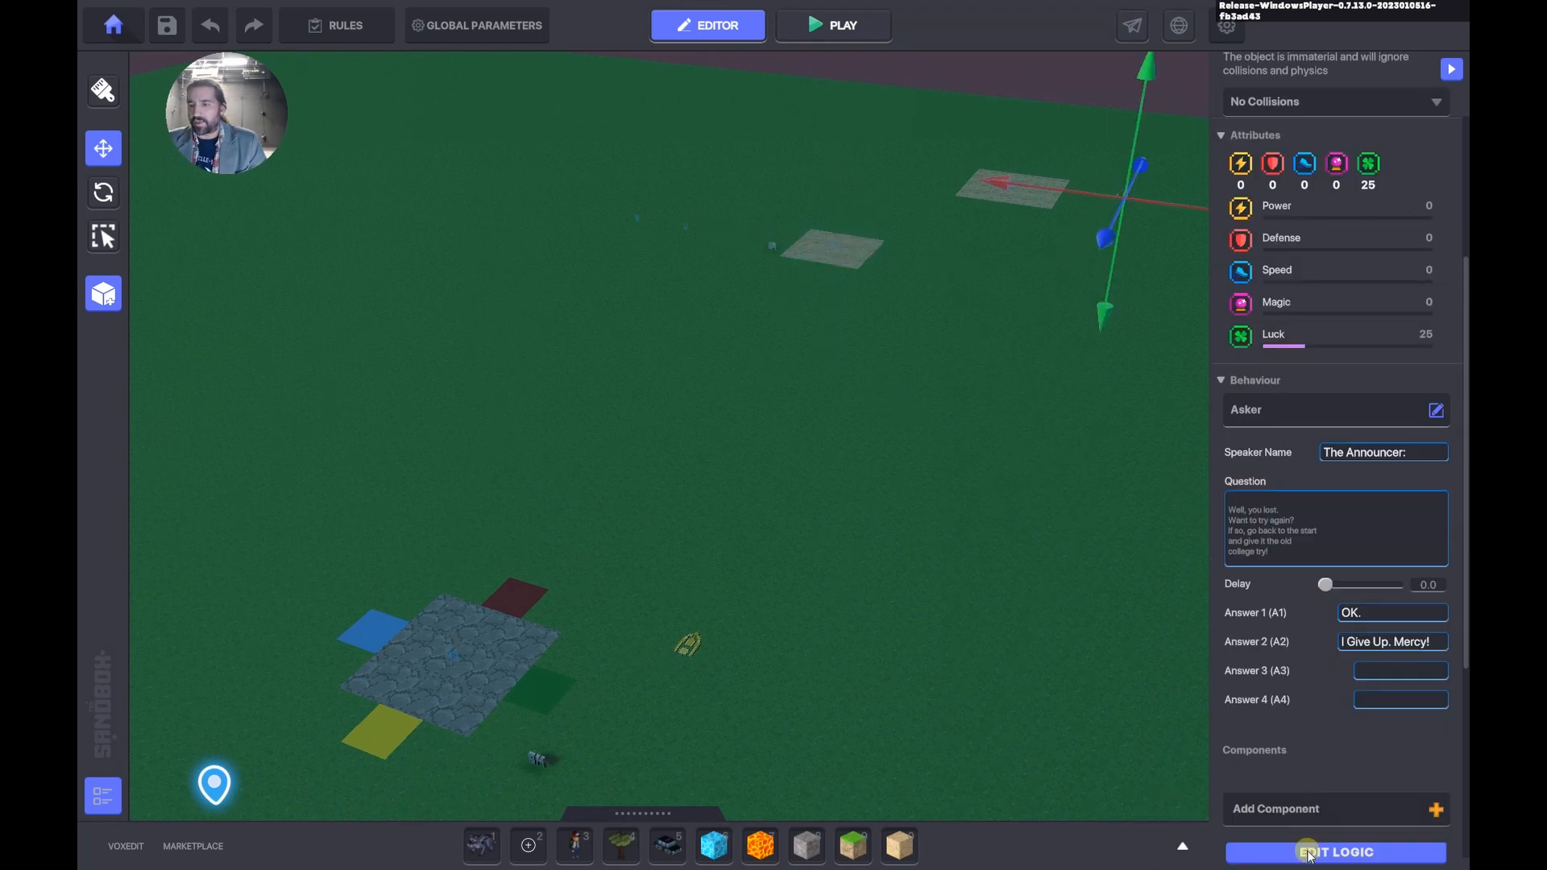
click(1399, 480)
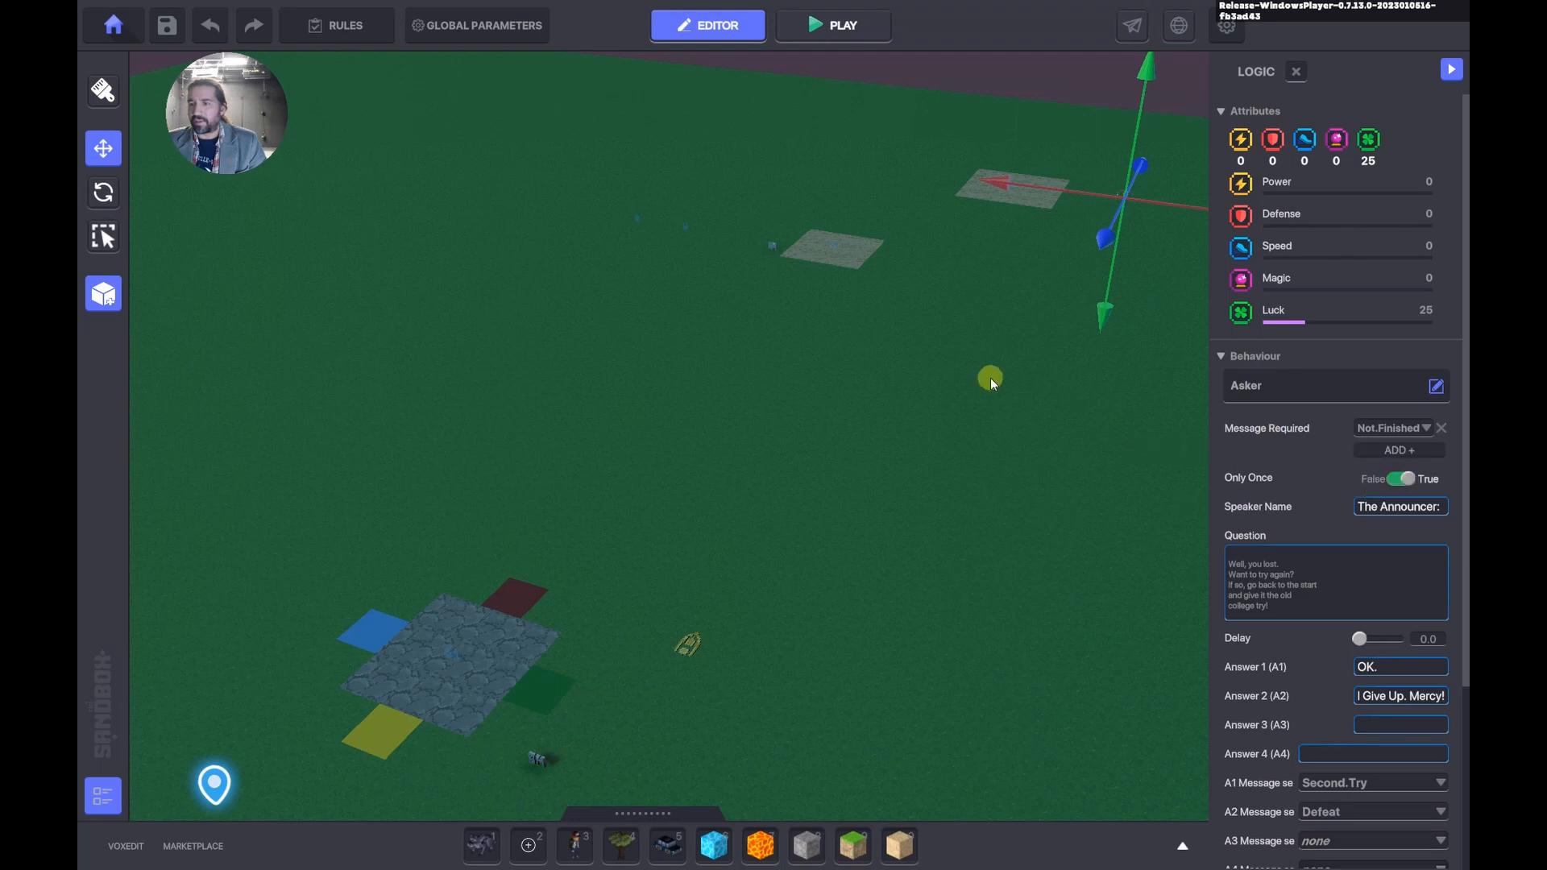
Review the Win! speaker's logic on the middle pad, including its target tags and Message When Spoken.
click(807, 265)
click(832, 245)
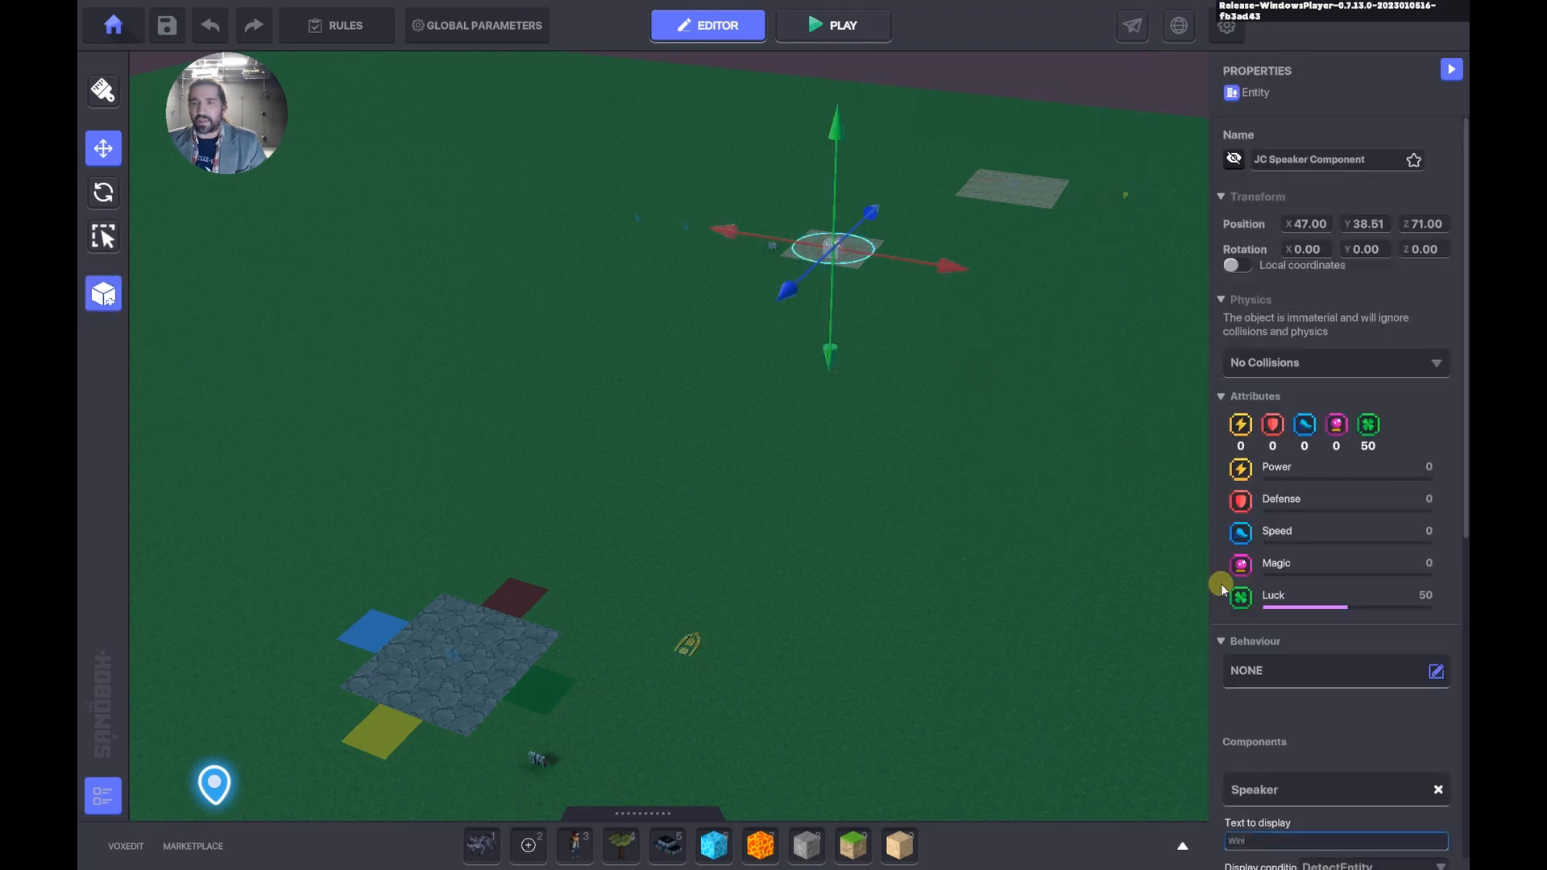
scroll(1289, 613, down, 6)
scroll(1305, 637, down, 3)
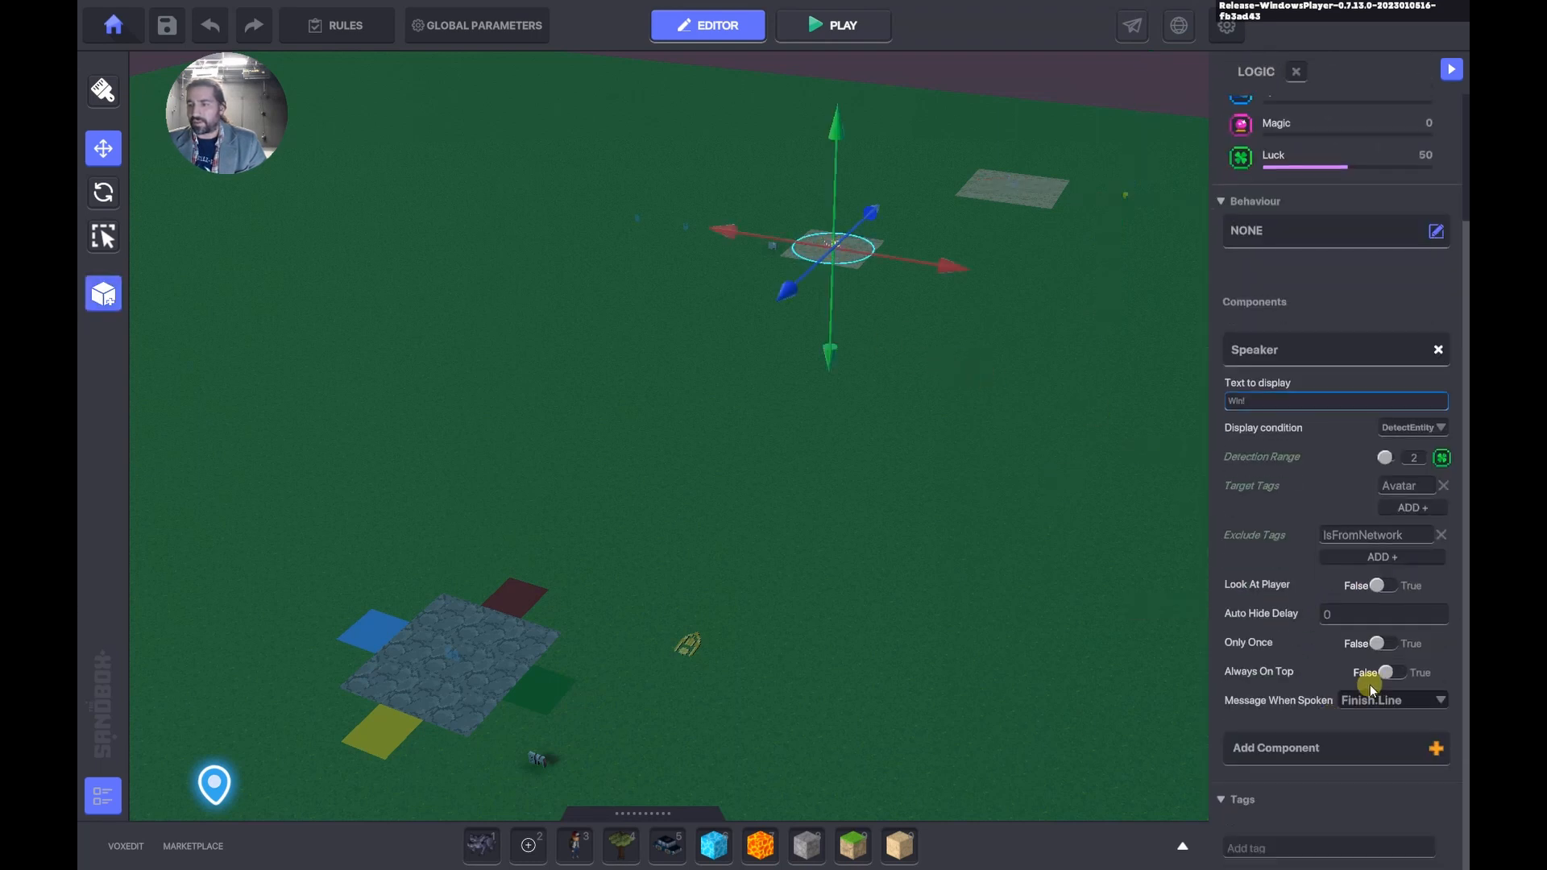
Review the logic of the Victory Message Broadcaster beside the Win! pad, including its tags and required message.
click(743, 269)
click(774, 245)
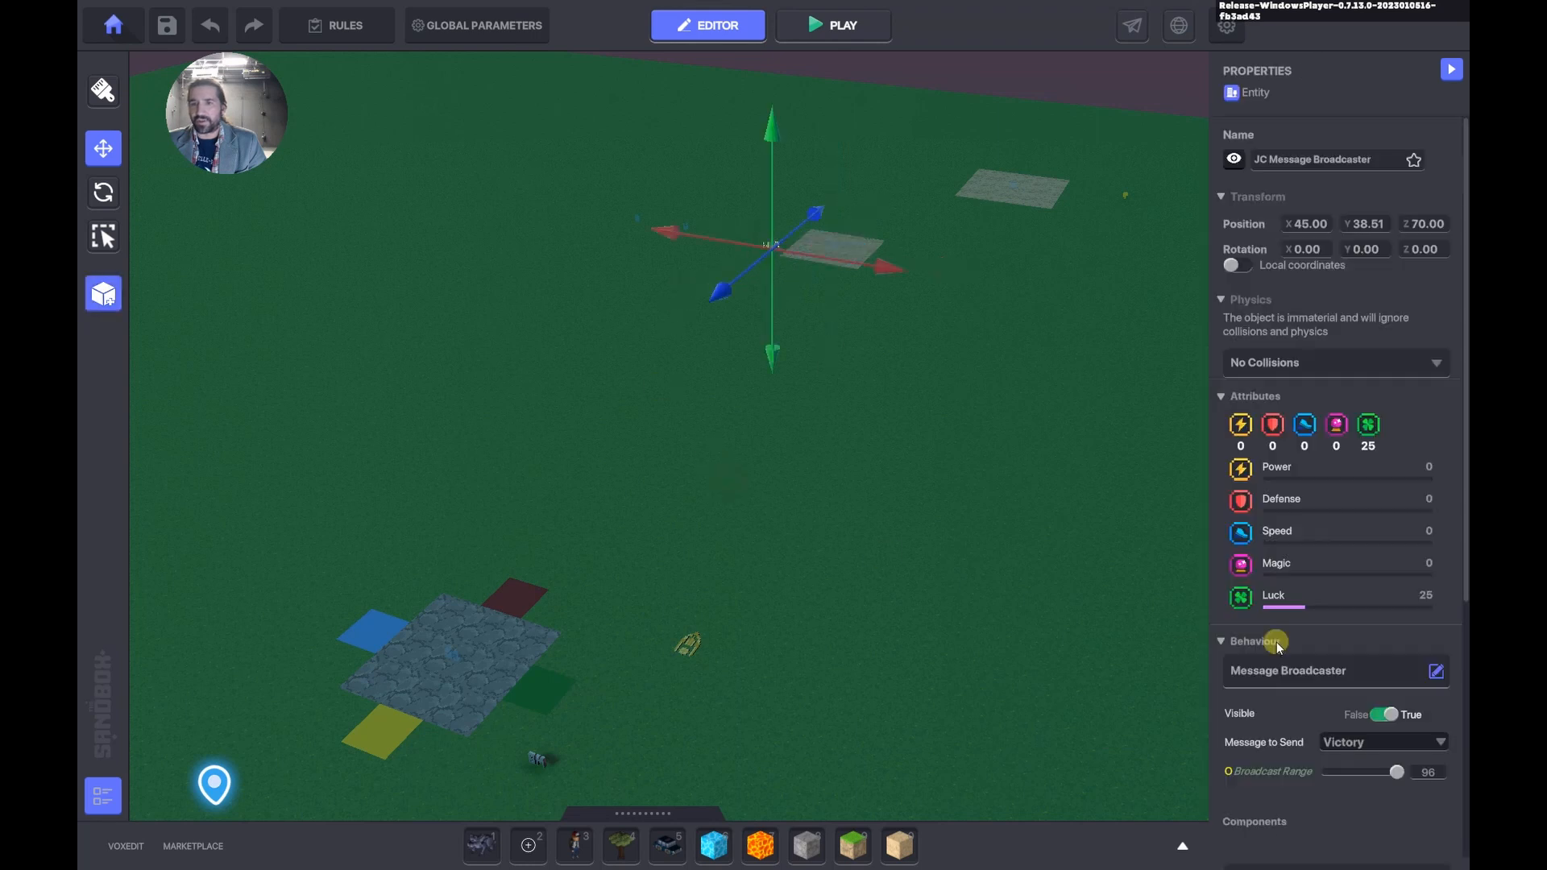
scroll(1297, 693, down, 3)
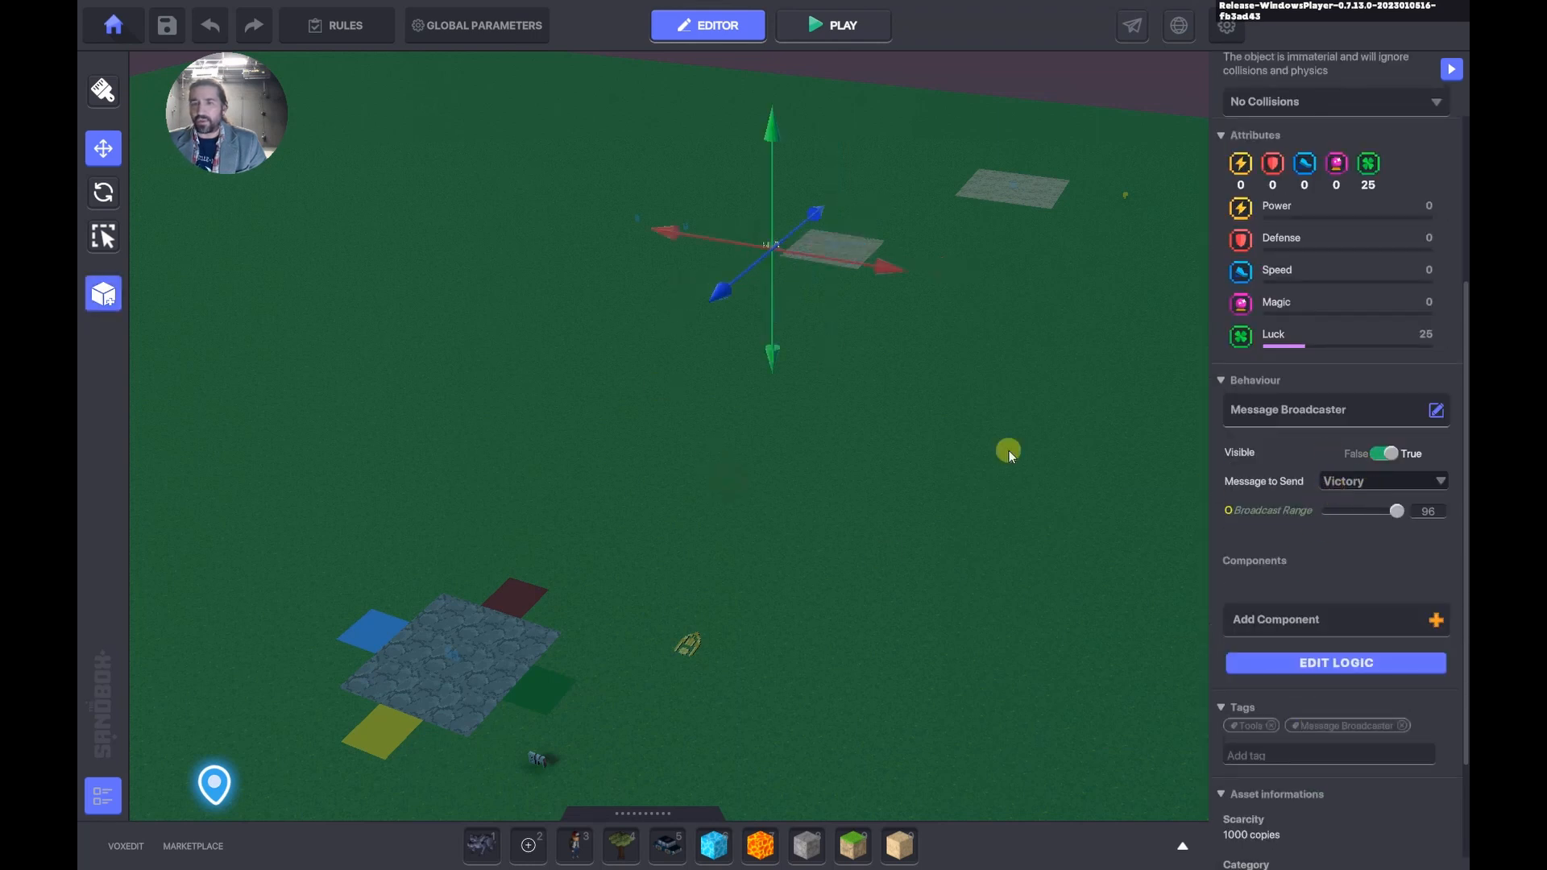
click(838, 292)
click(834, 250)
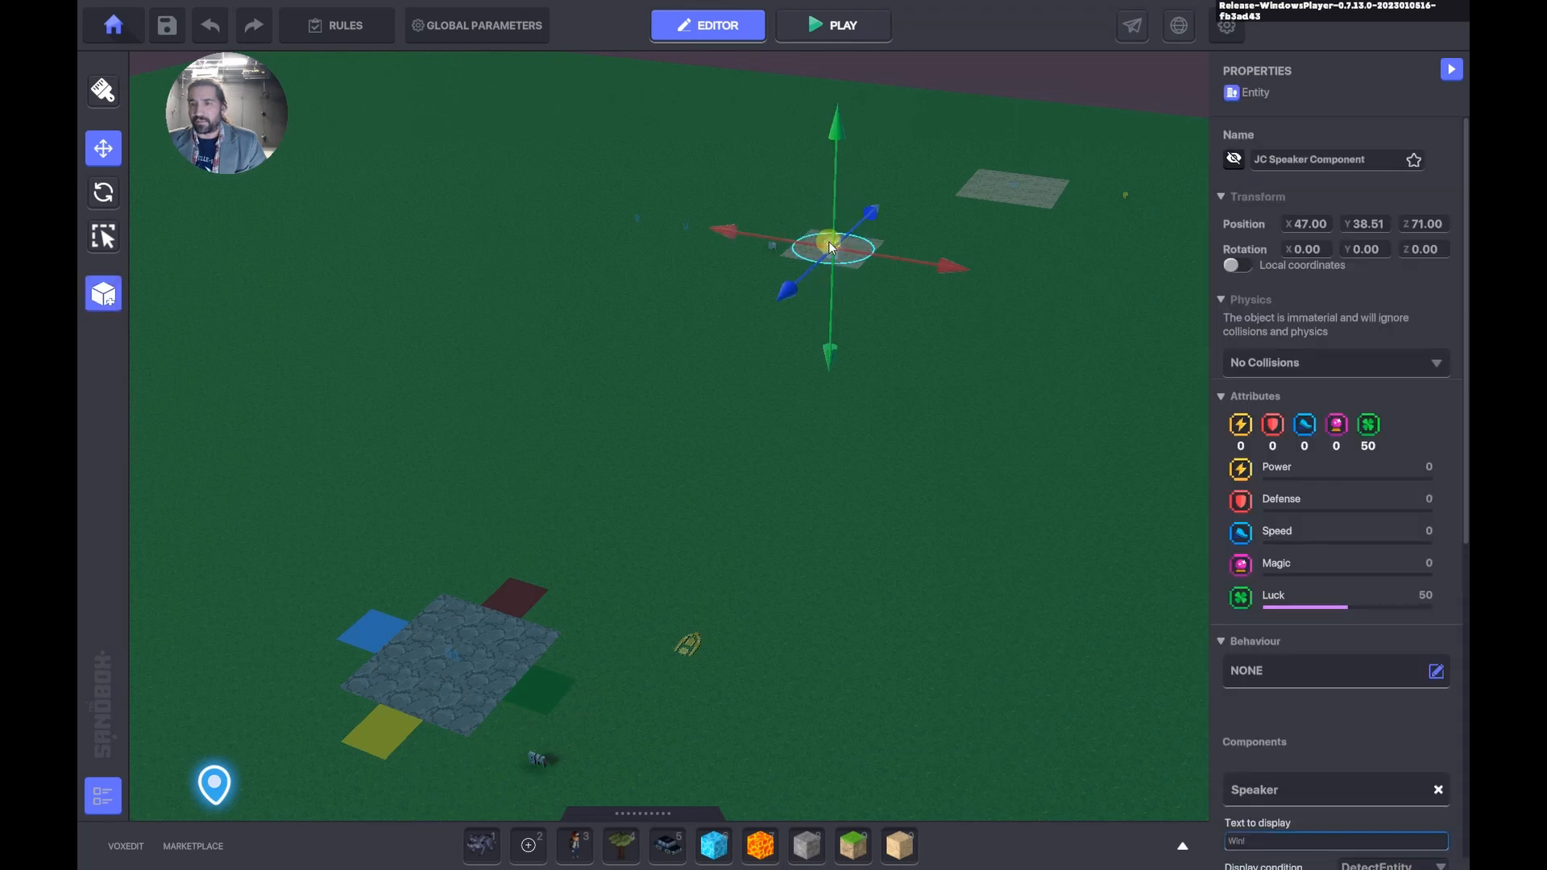
click(772, 253)
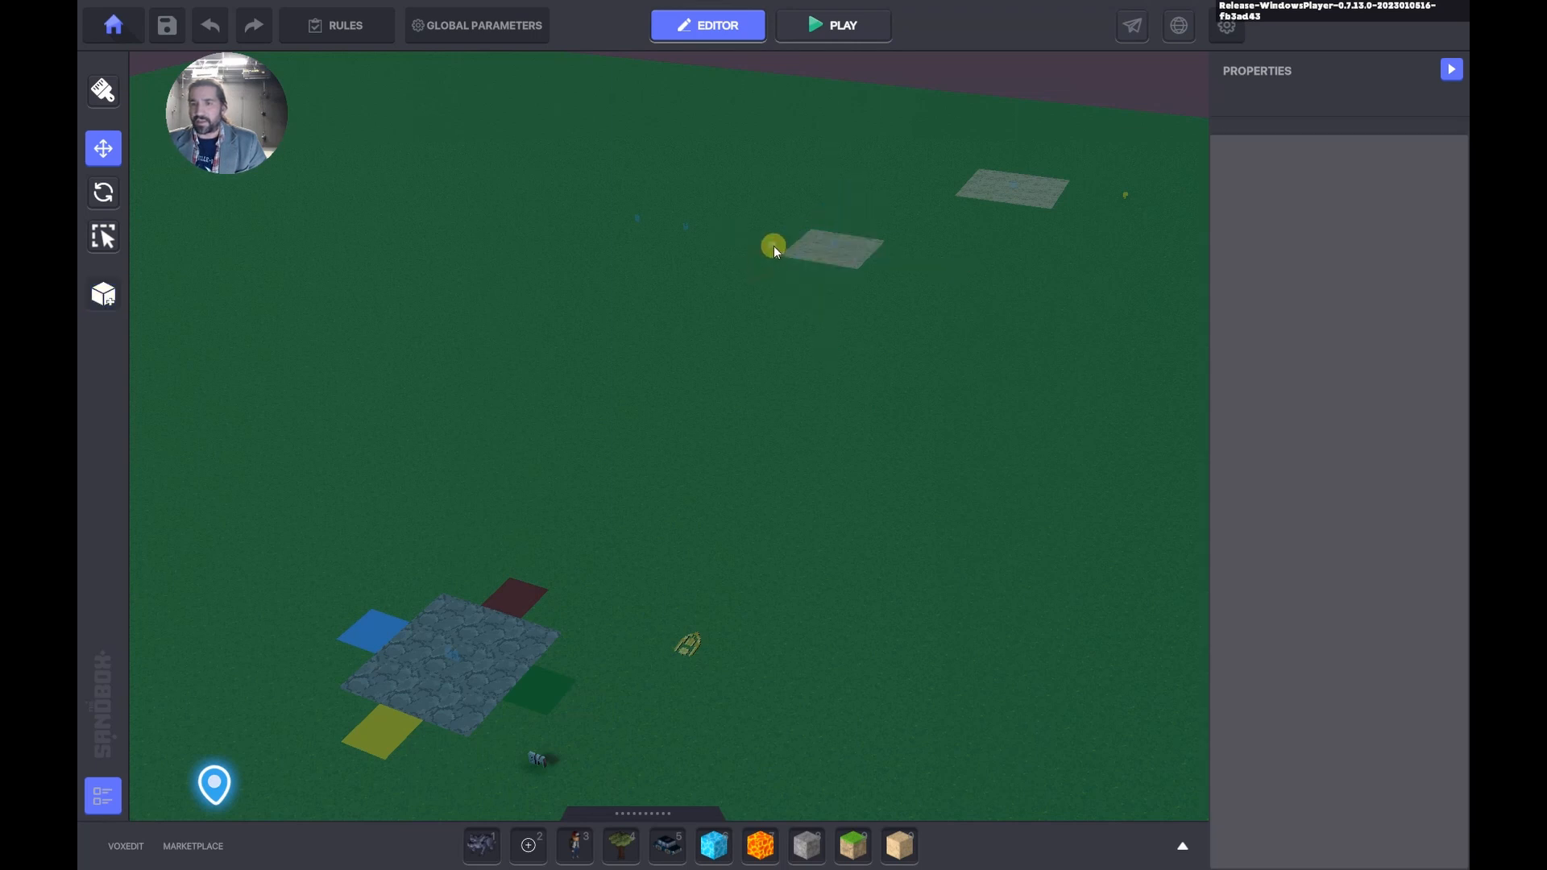
click(773, 245)
scroll(1307, 709, down, 3)
click(1307, 664)
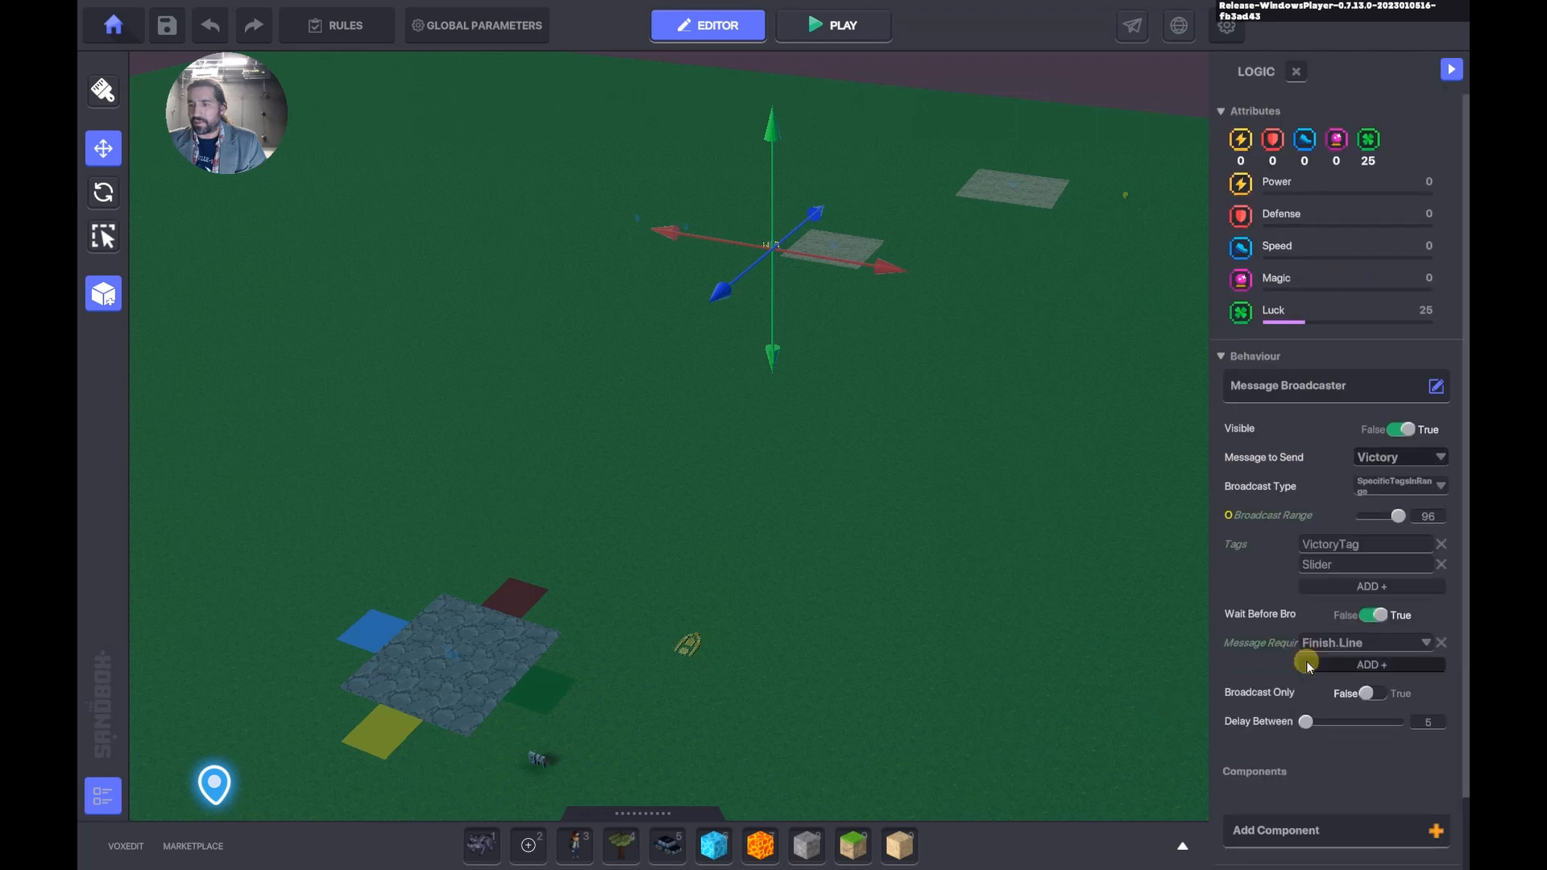
Duplicate the Victory Message Broadcaster beside the Win! pad, place the copy next to it and remove the copy's VictoryTag.
key(Escape)
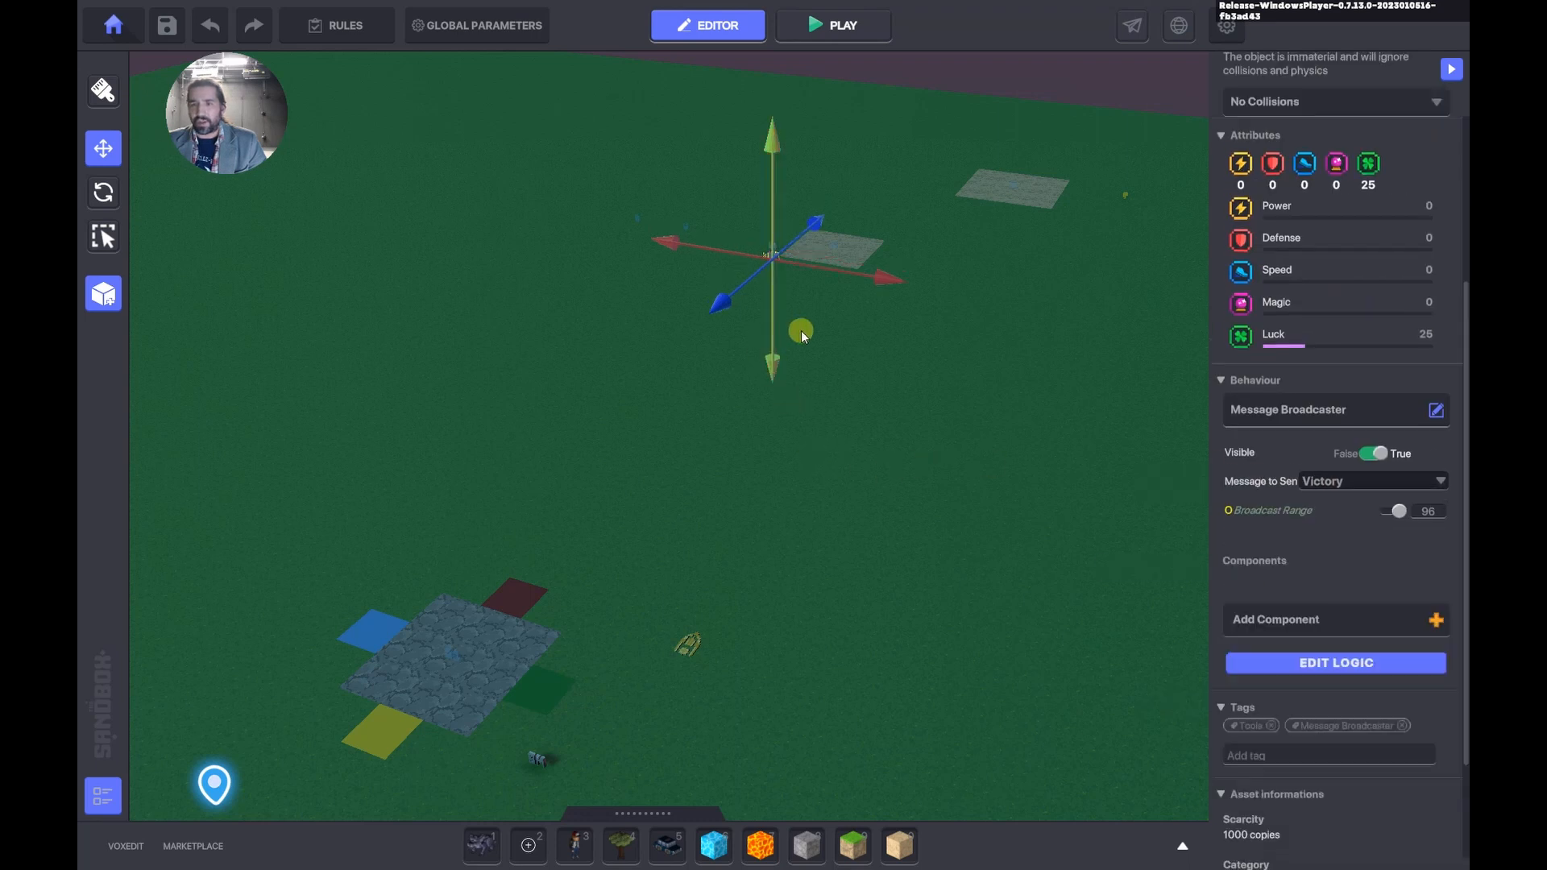
drag(786, 273, 768, 278)
click(1297, 662)
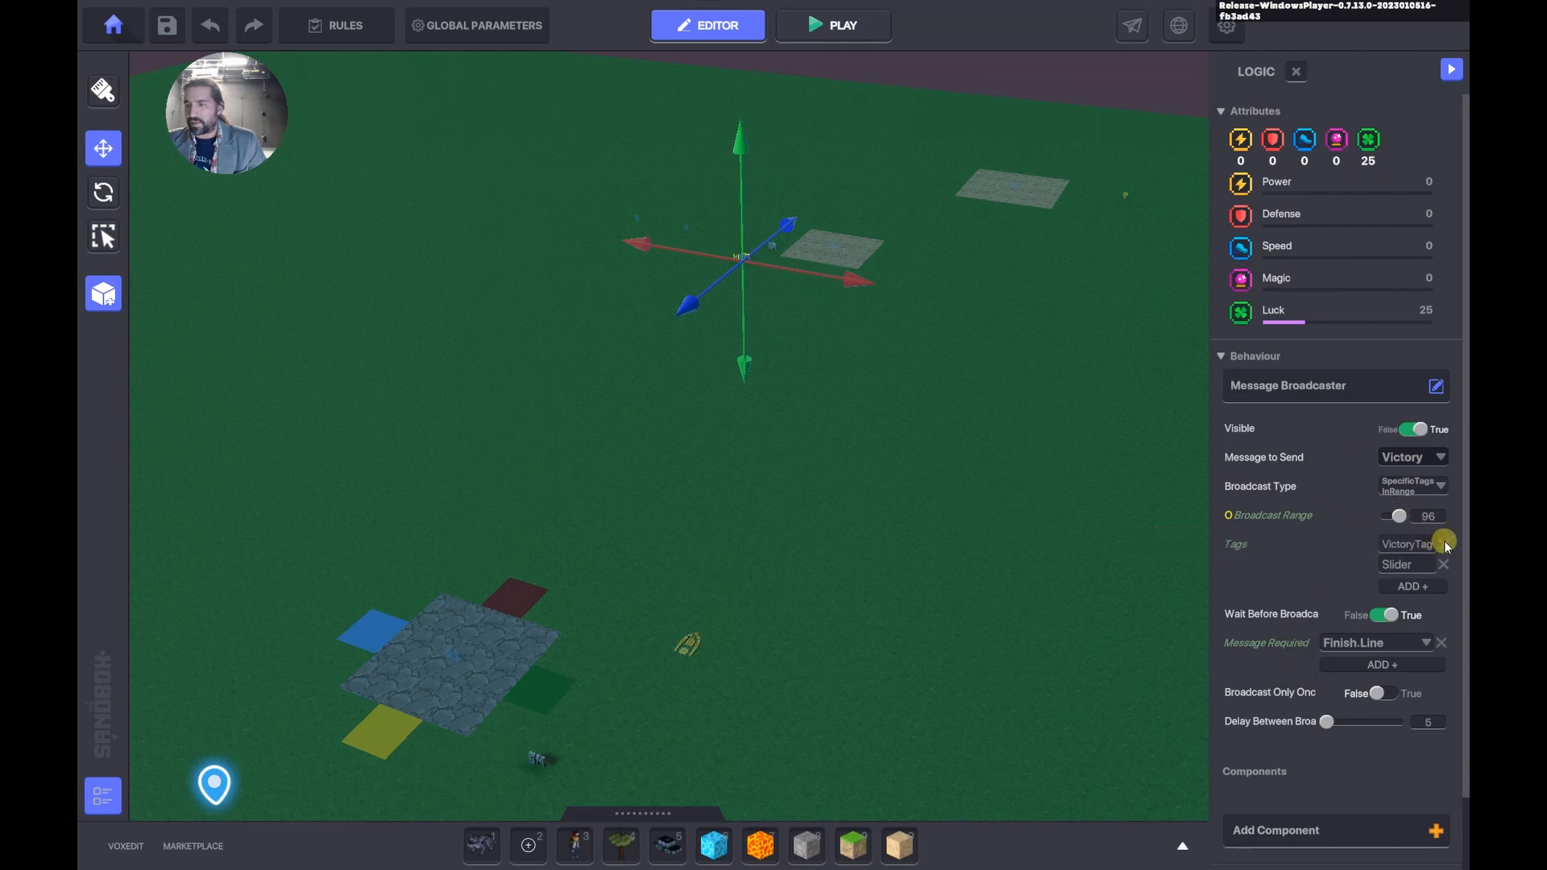
click(1443, 544)
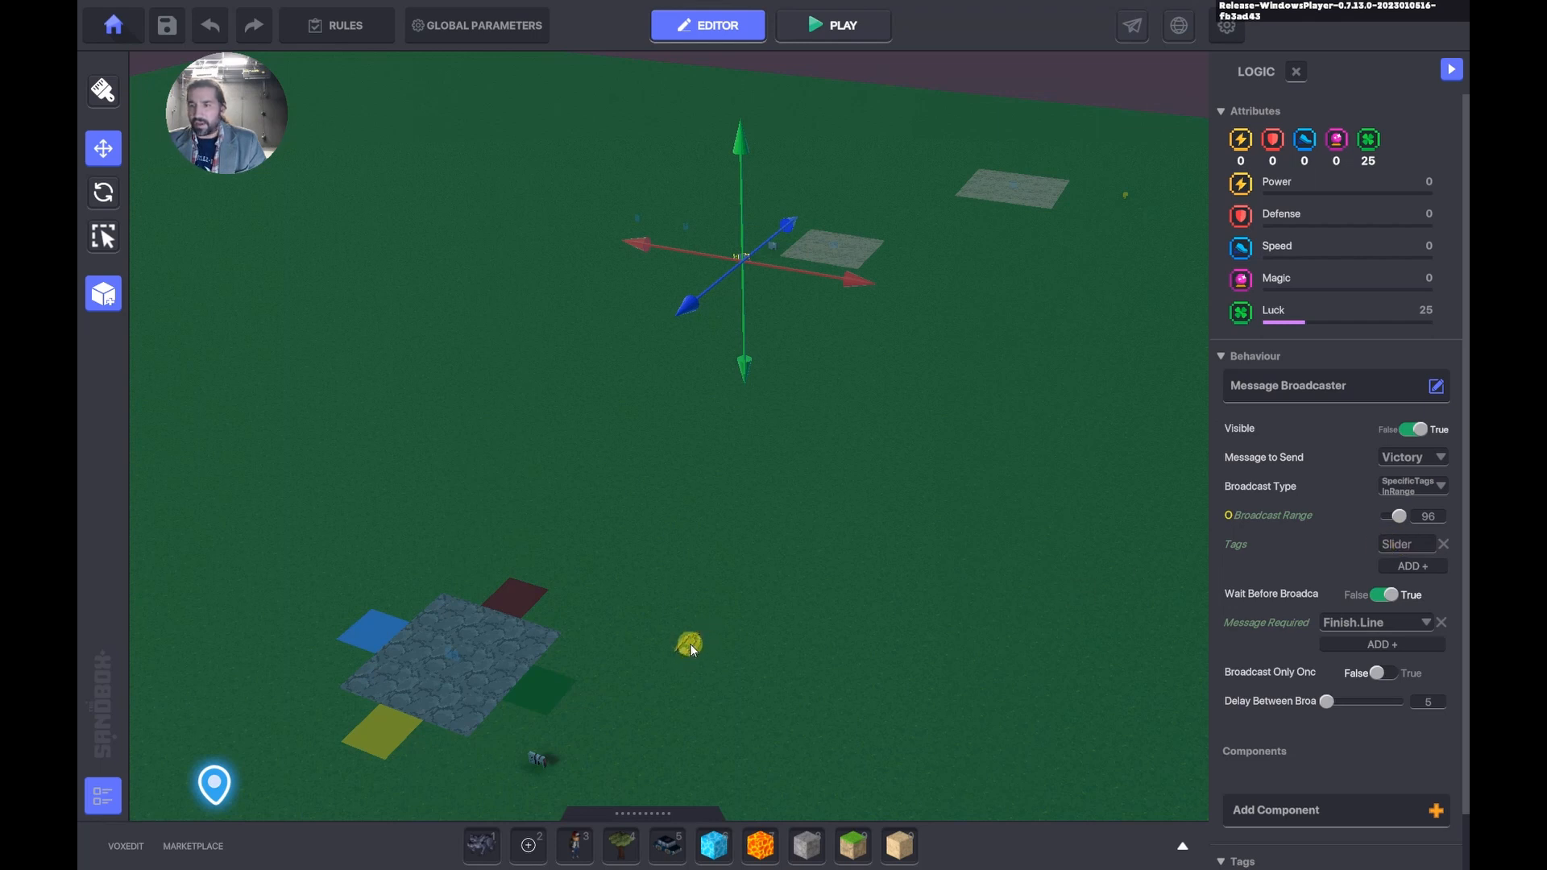
Set the copied broadcaster's Message to Send to a new message, Off, and place a duplicate of it near the announcer's Asker by the Lose! pad.
click(1410, 457)
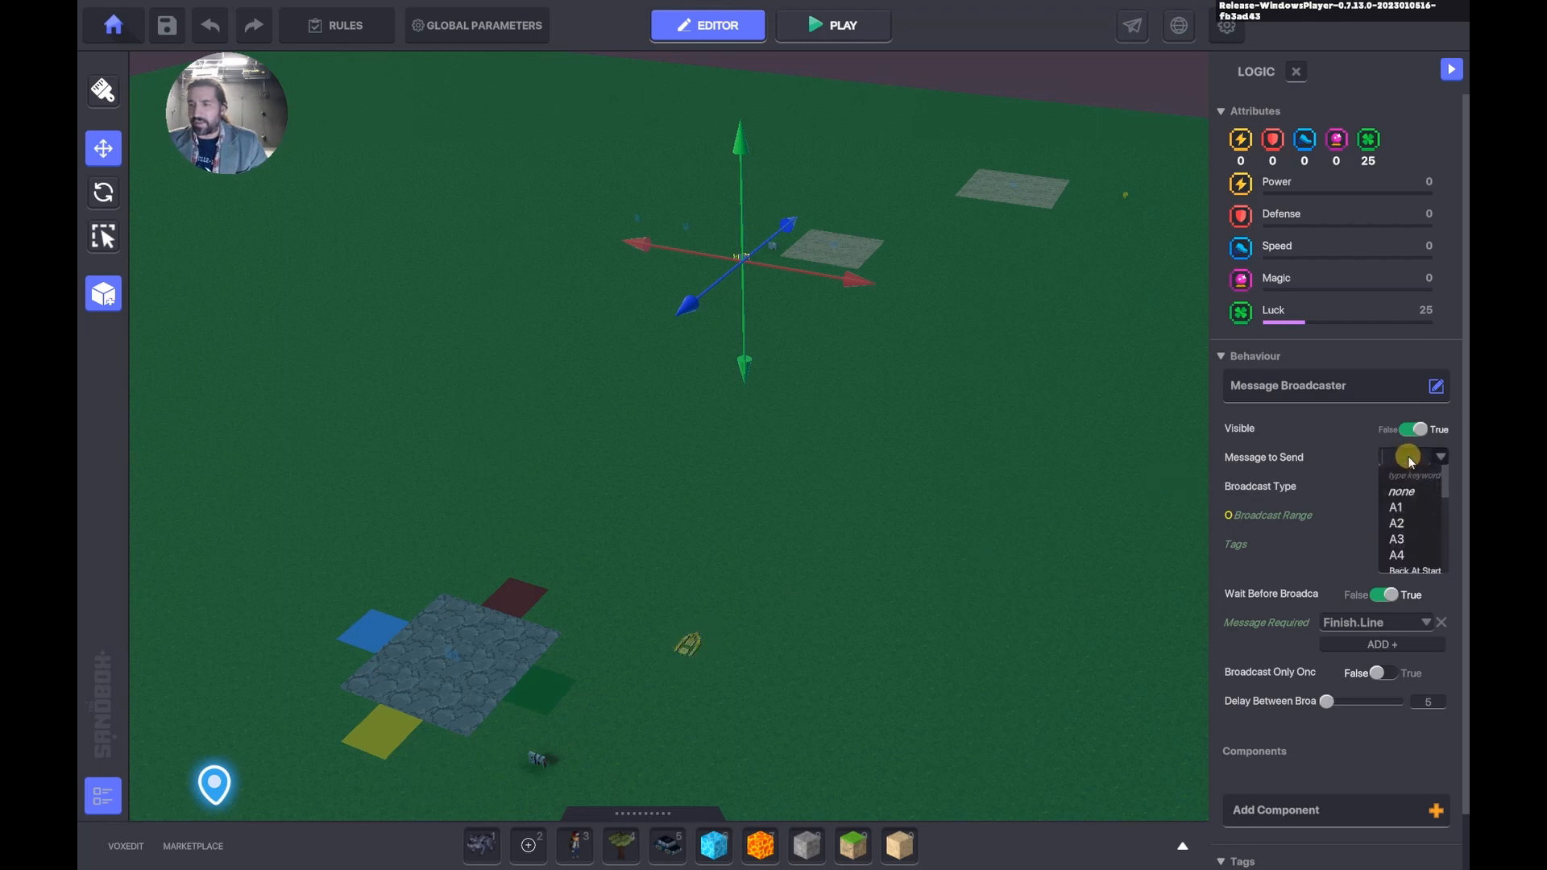
text(Off)
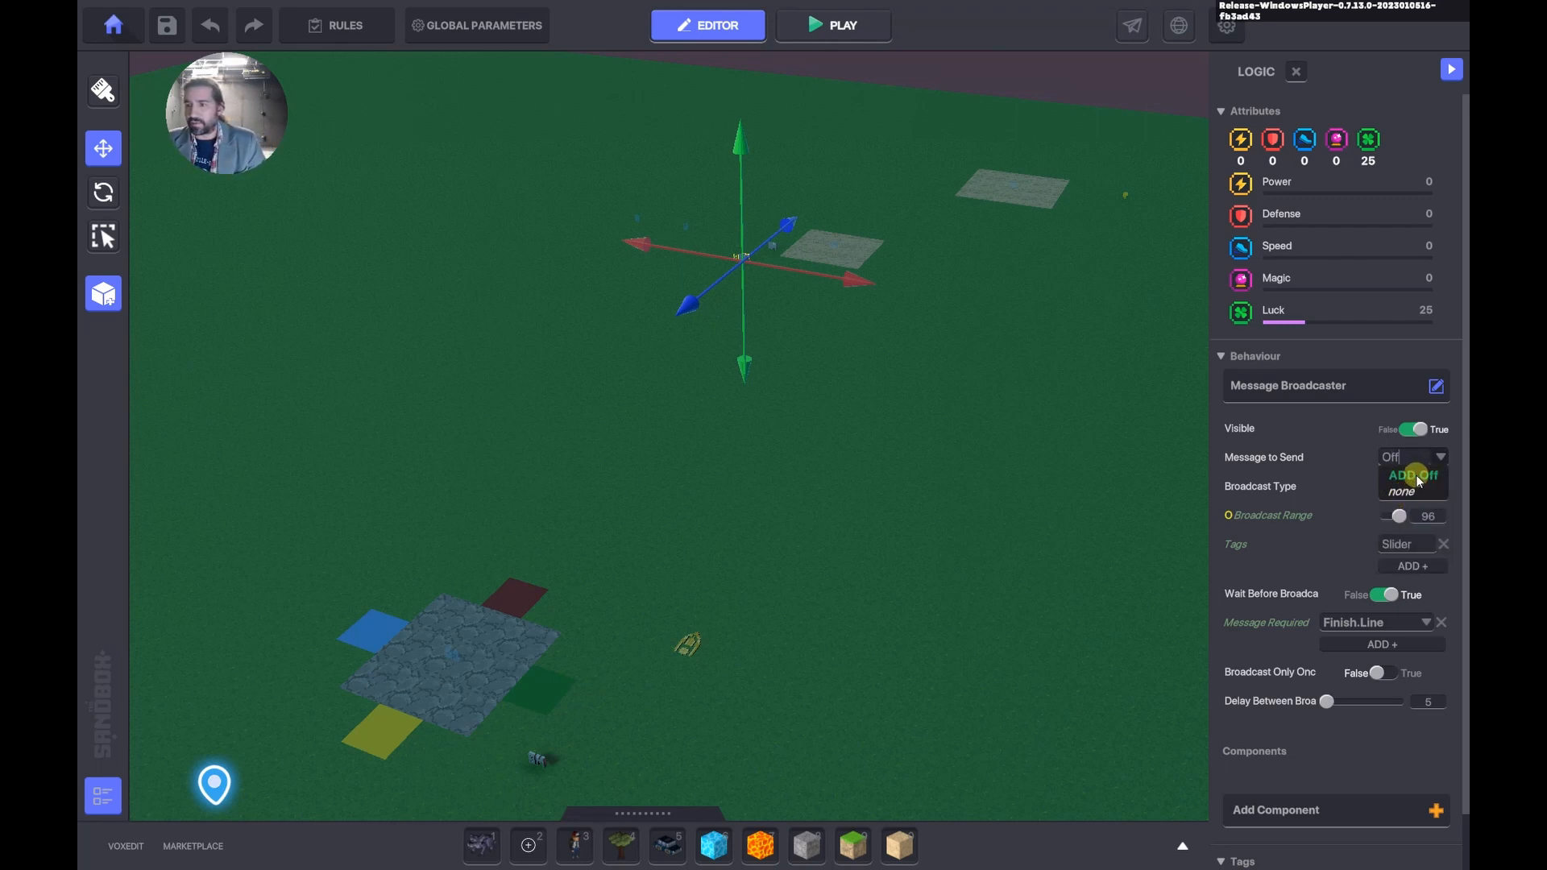
click(1415, 475)
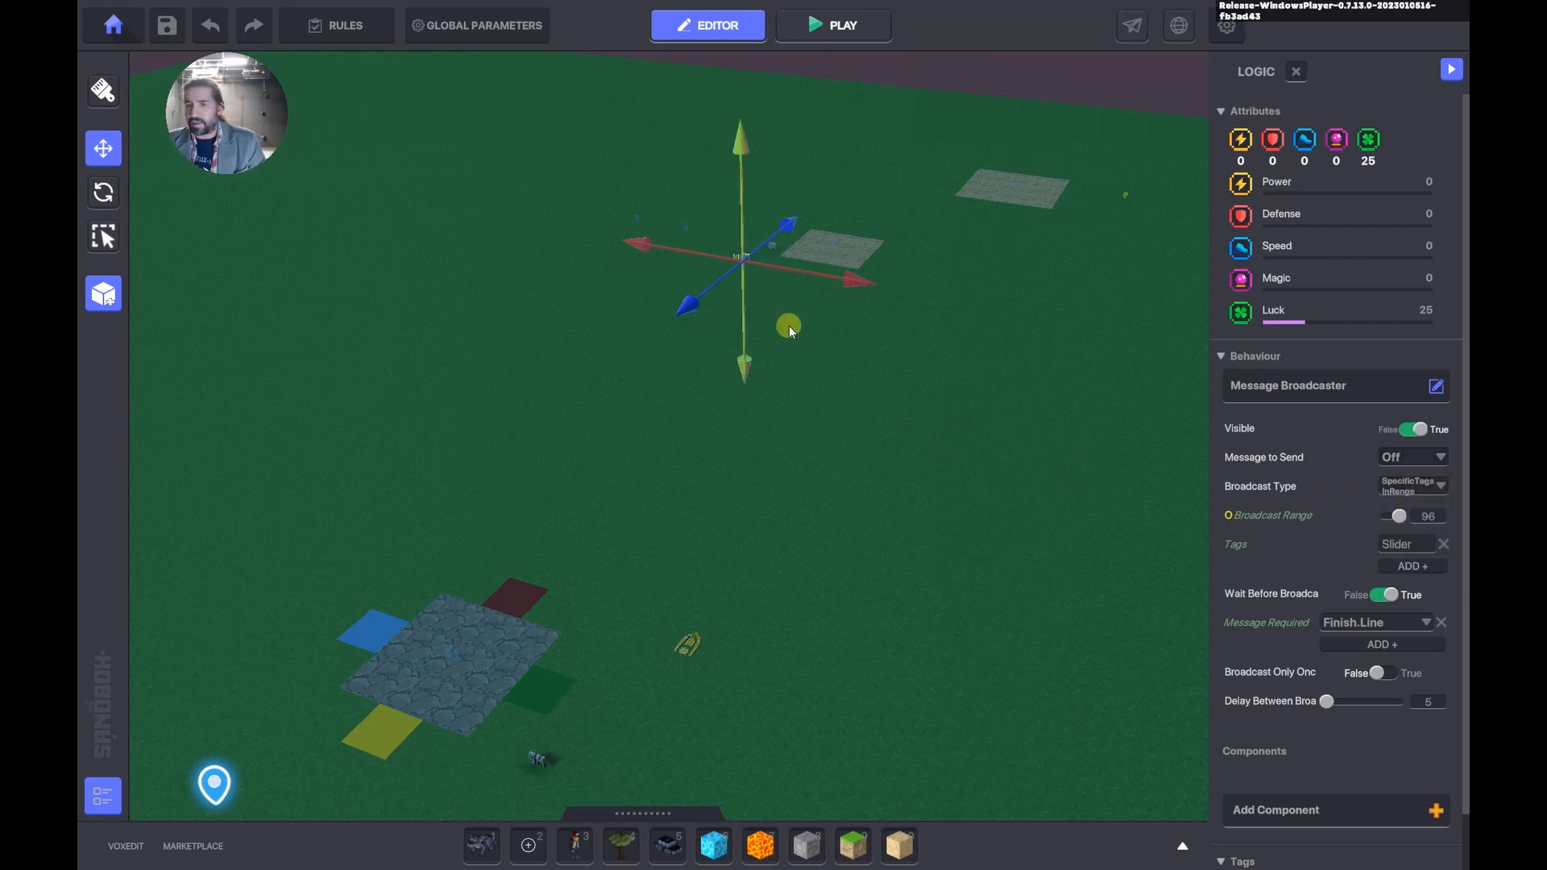
drag(762, 312, 1103, 266)
Set the required message of the Off broadcaster near the Lose! pad to Not.Finished and deselect it.
click(1339, 663)
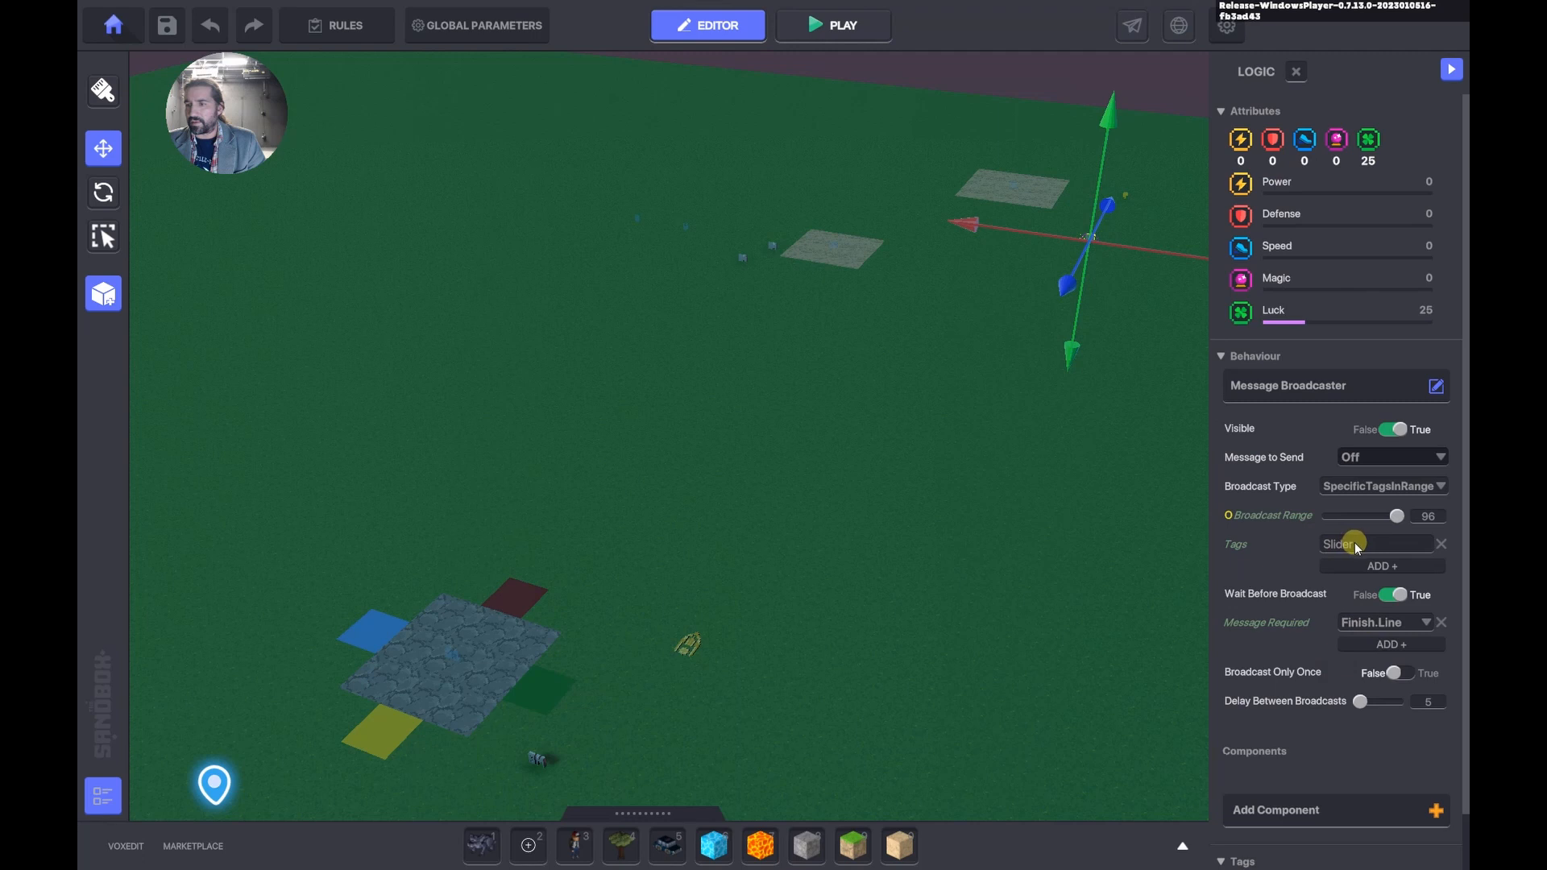
click(1364, 627)
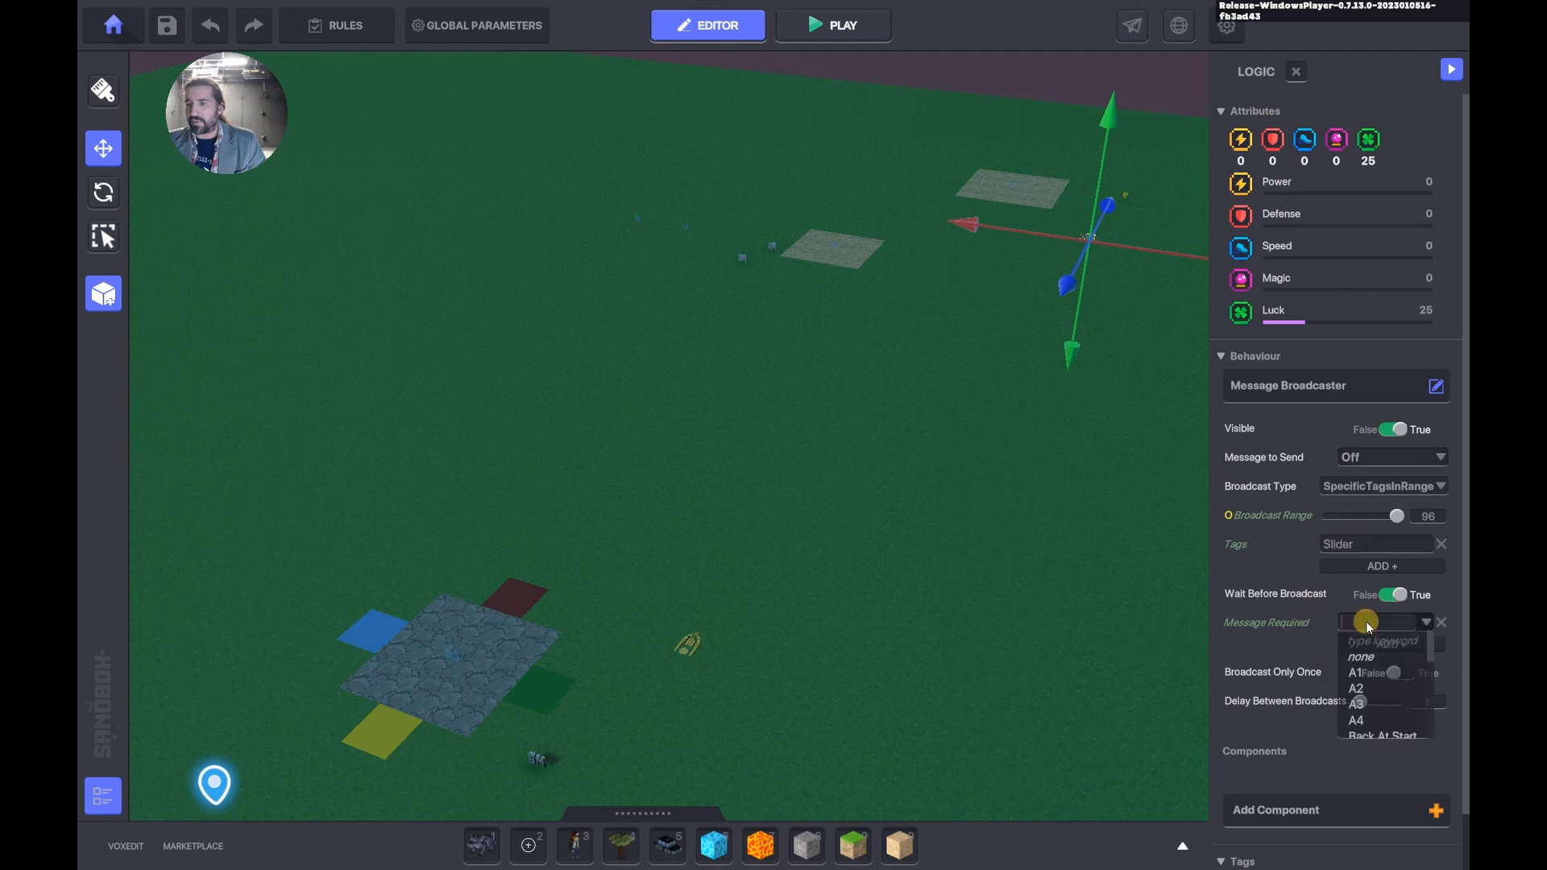
text(Not)
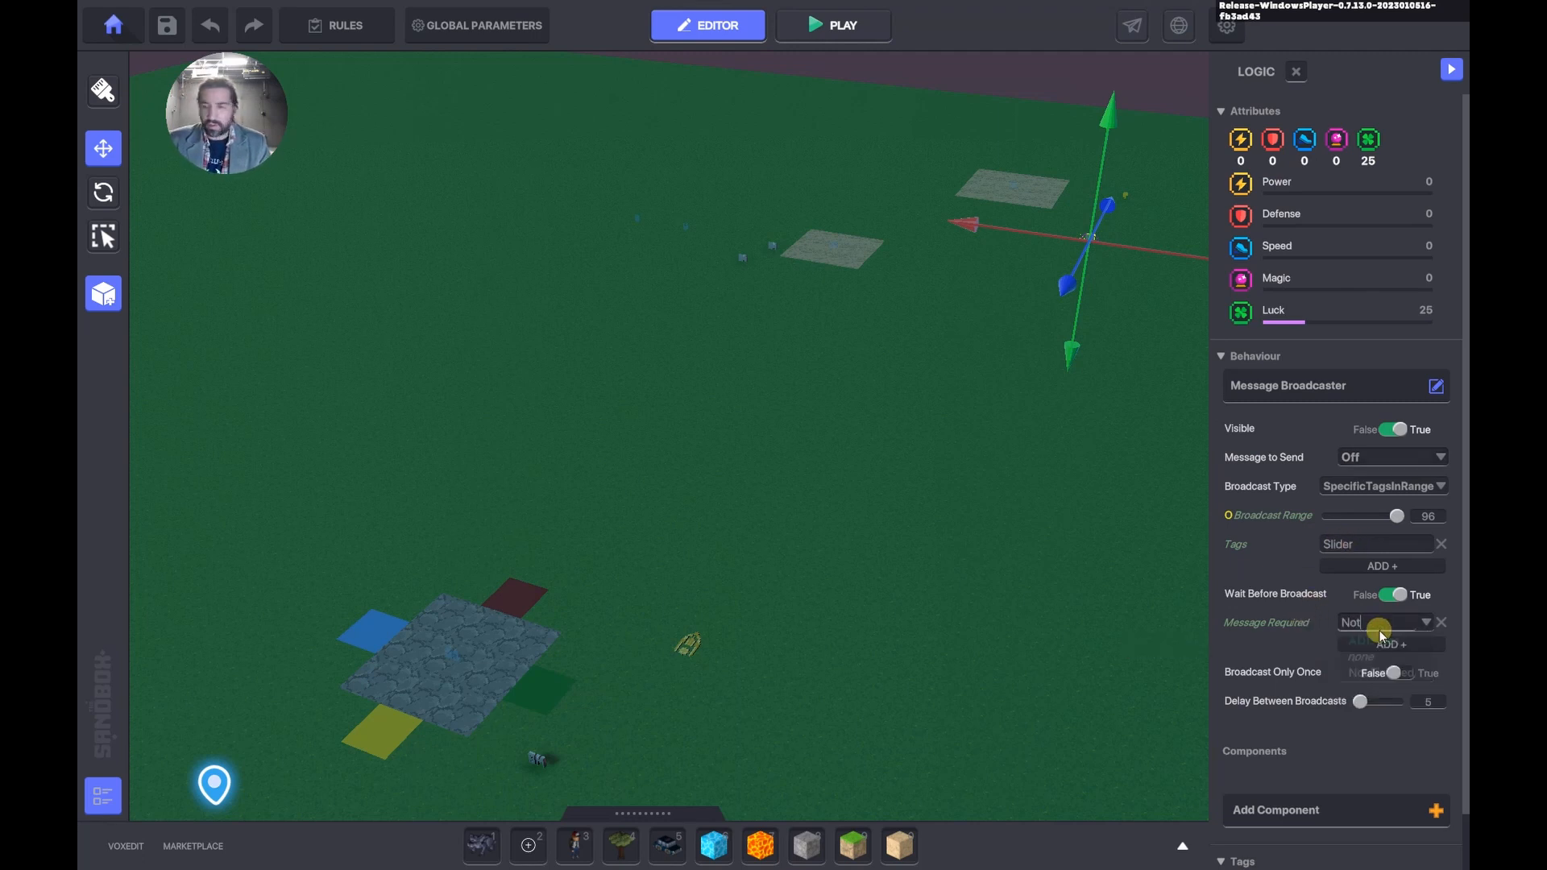
text(.Finish)
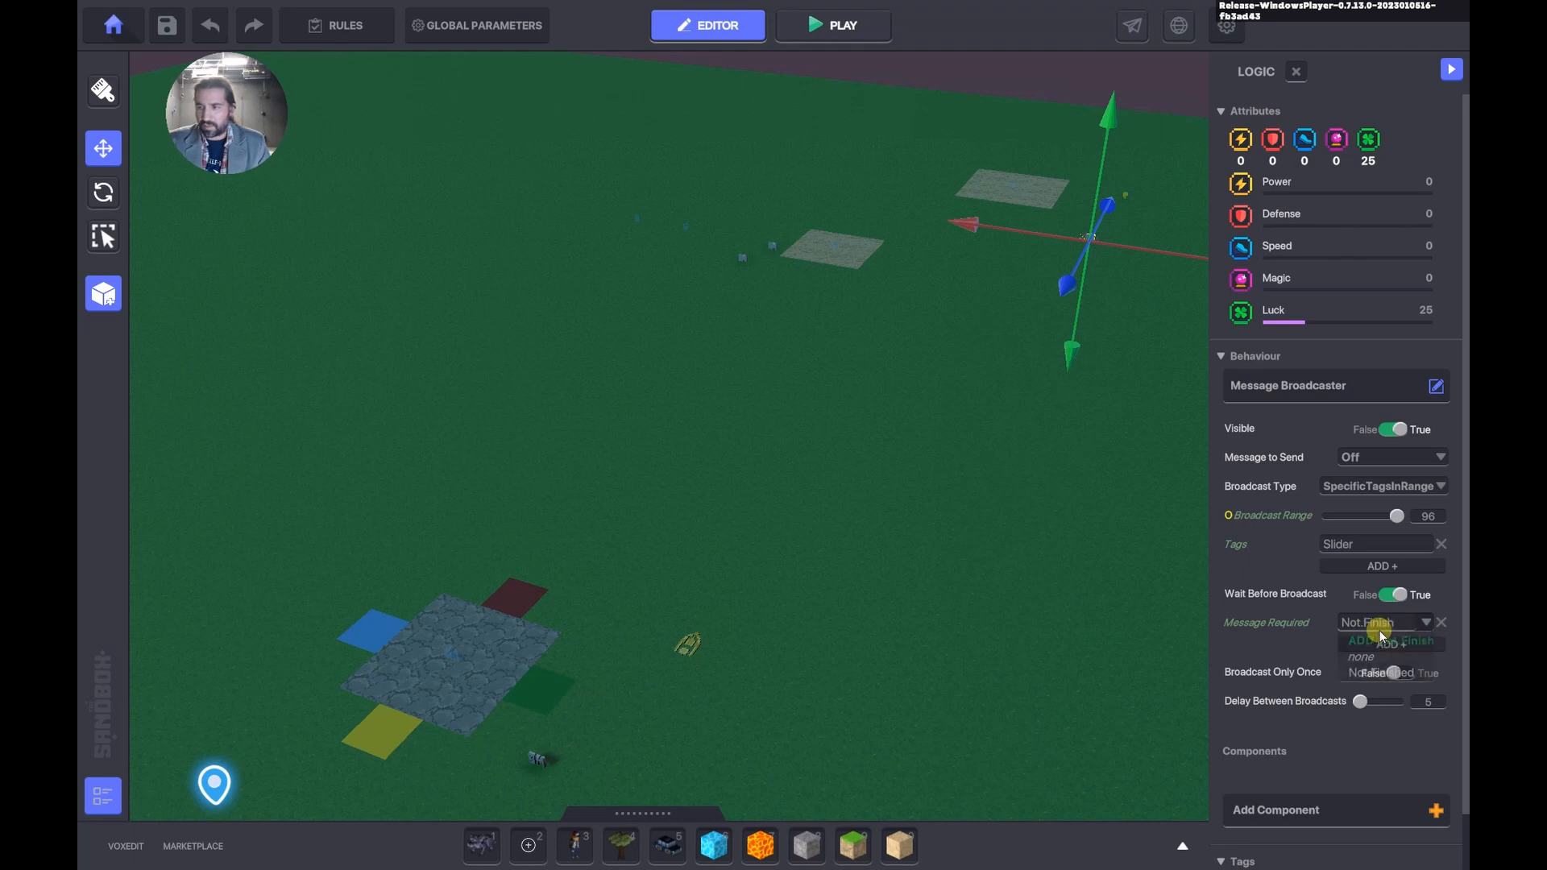
text(ed)
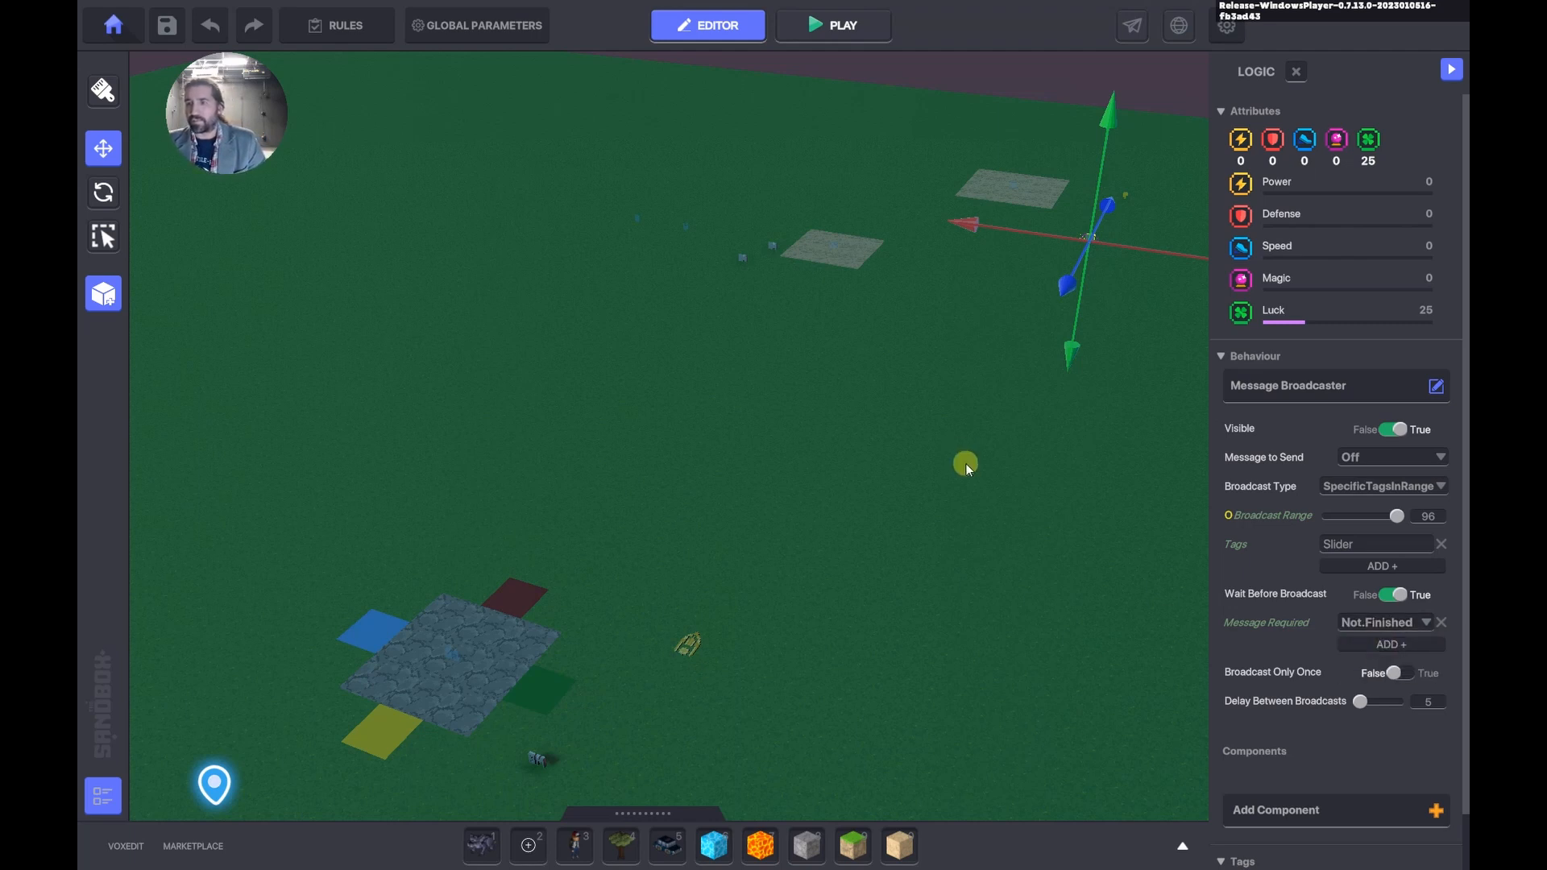
text(d)
key(w)
right_drag(1036, 374, 989, 409)
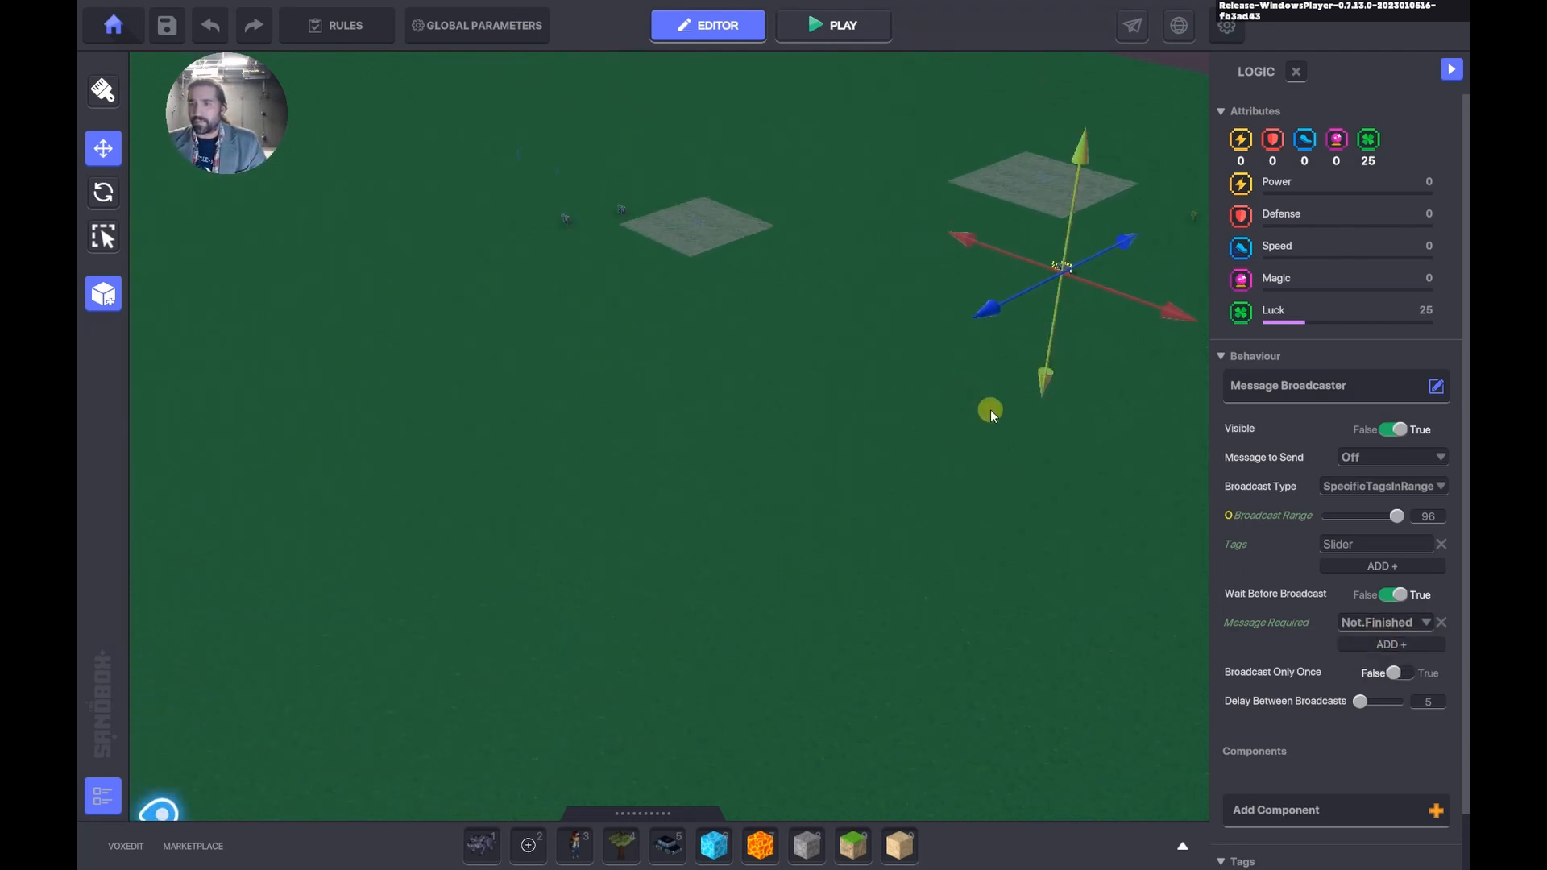
scroll(784, 543, down, 5)
drag(757, 535, 1022, 471)
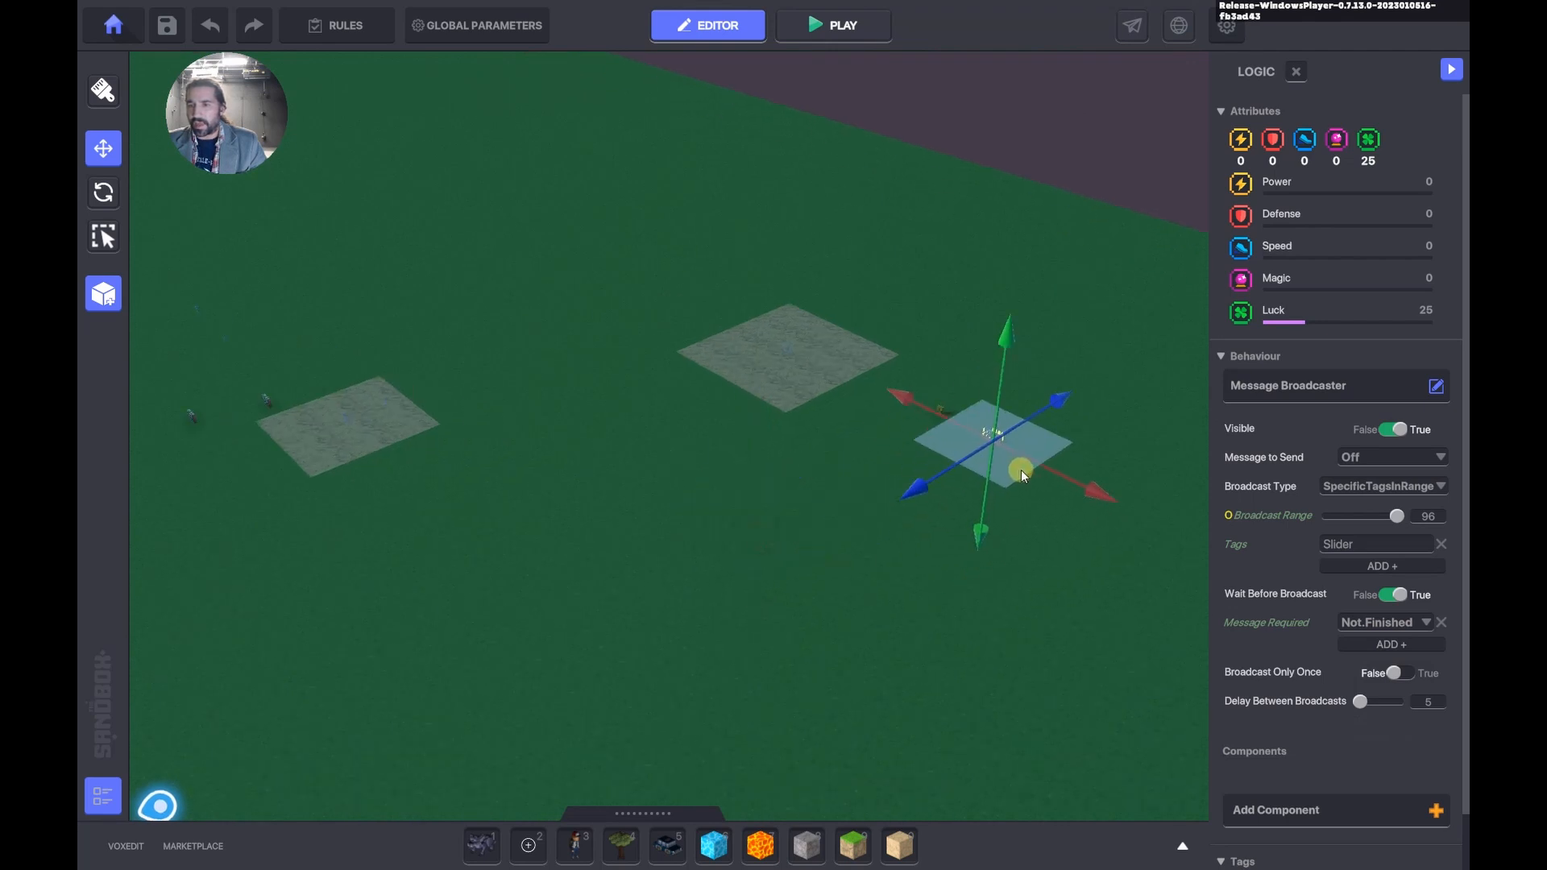
right_drag(820, 461, 816, 431)
click(687, 455)
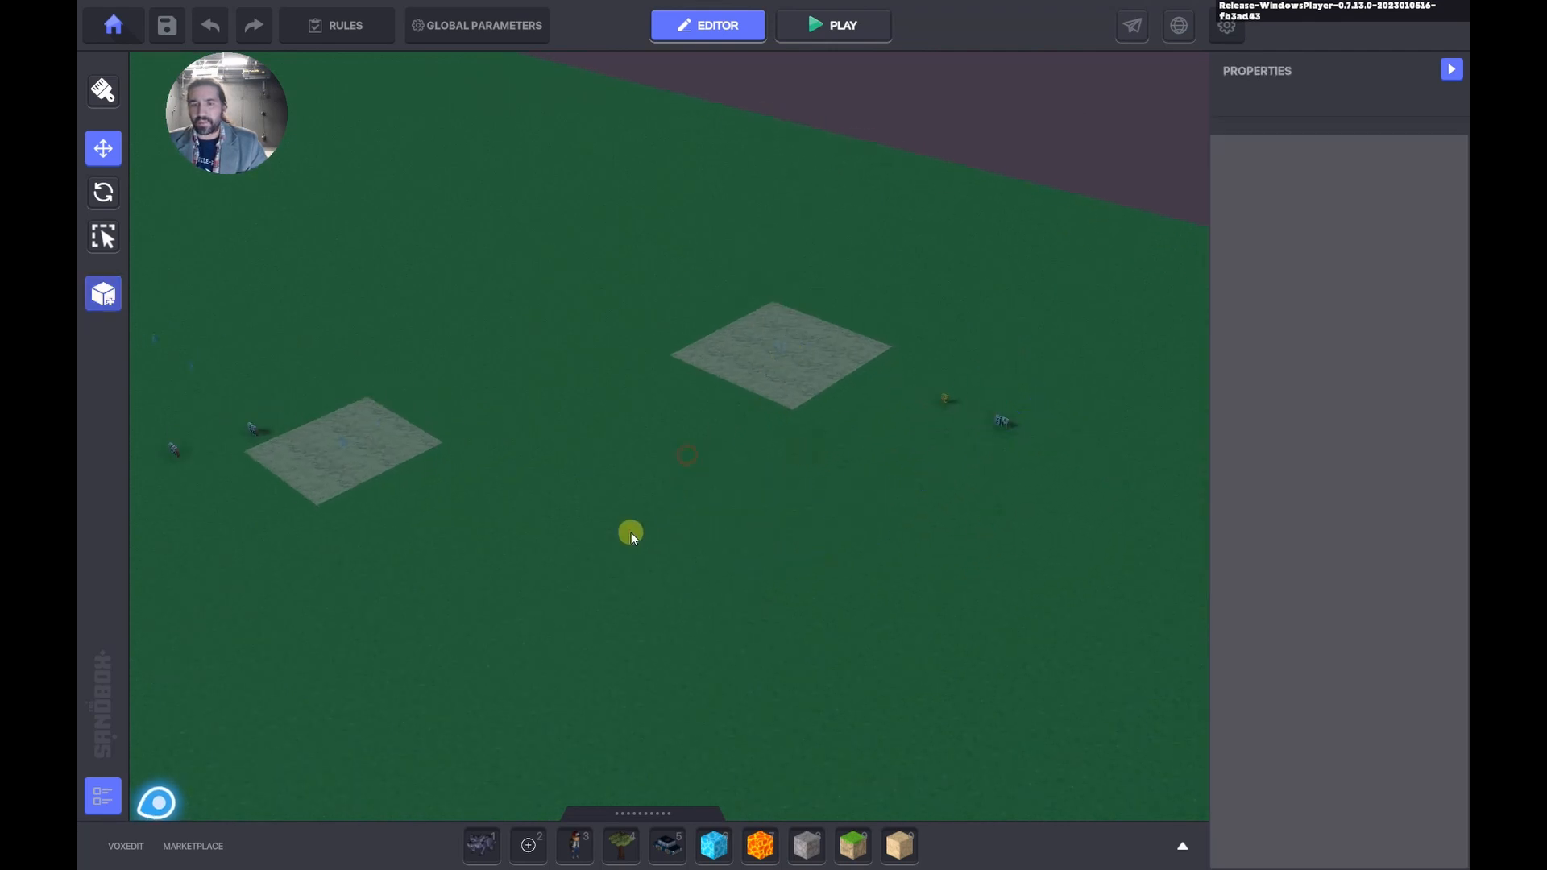
Review the Lose! speaker's logic on the far pad, including its target tags and Message When Spoken.
right_drag(631, 533, 664, 529)
key(a)
key(ctrl+alt+d)
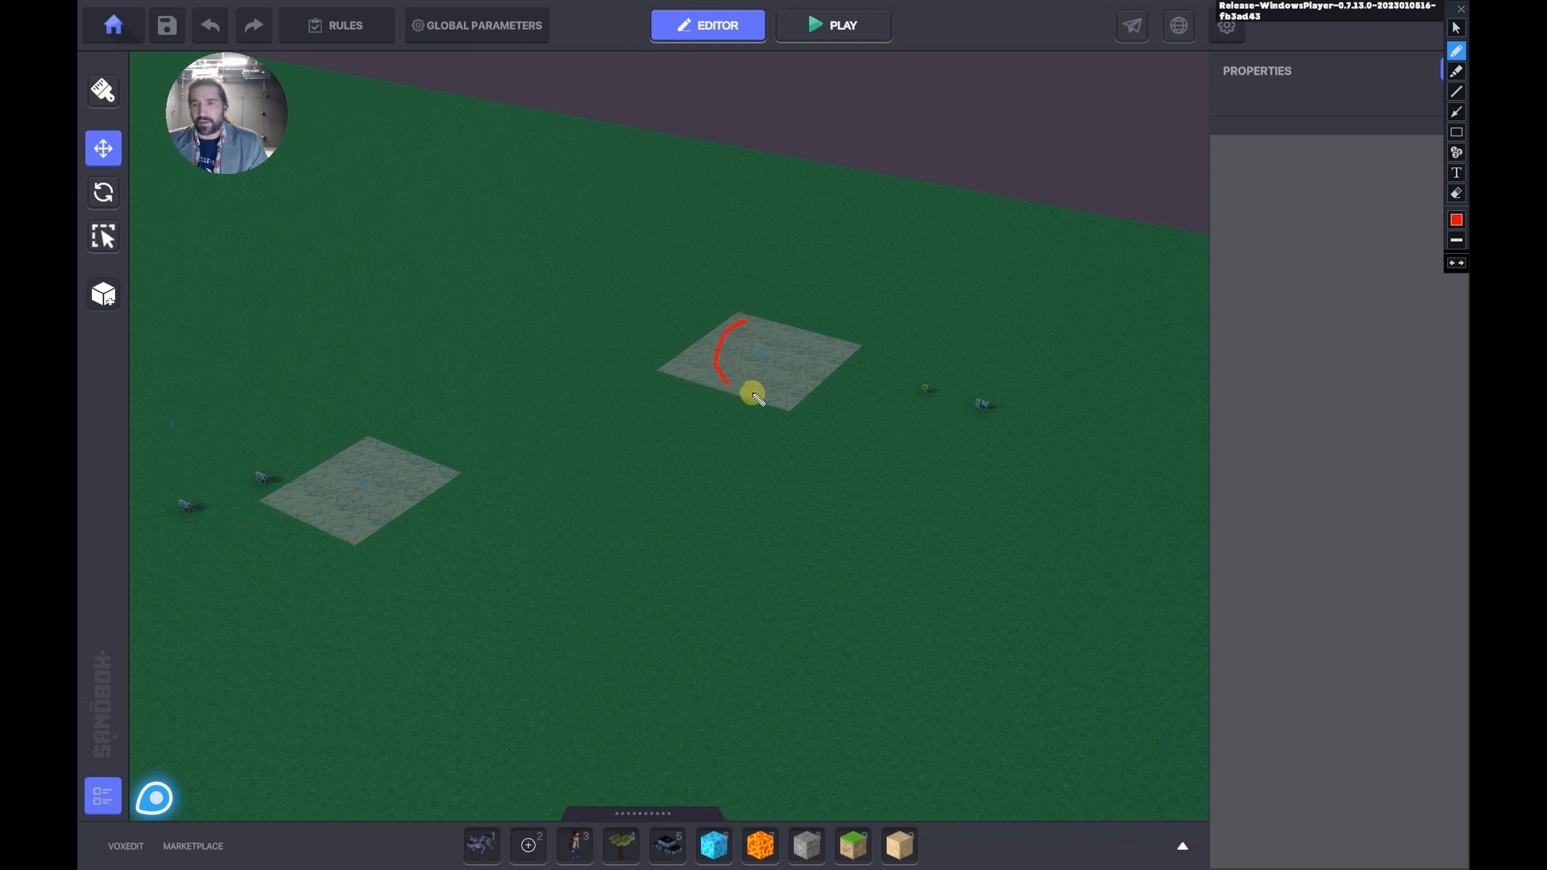
key(ctrl+alt+d)
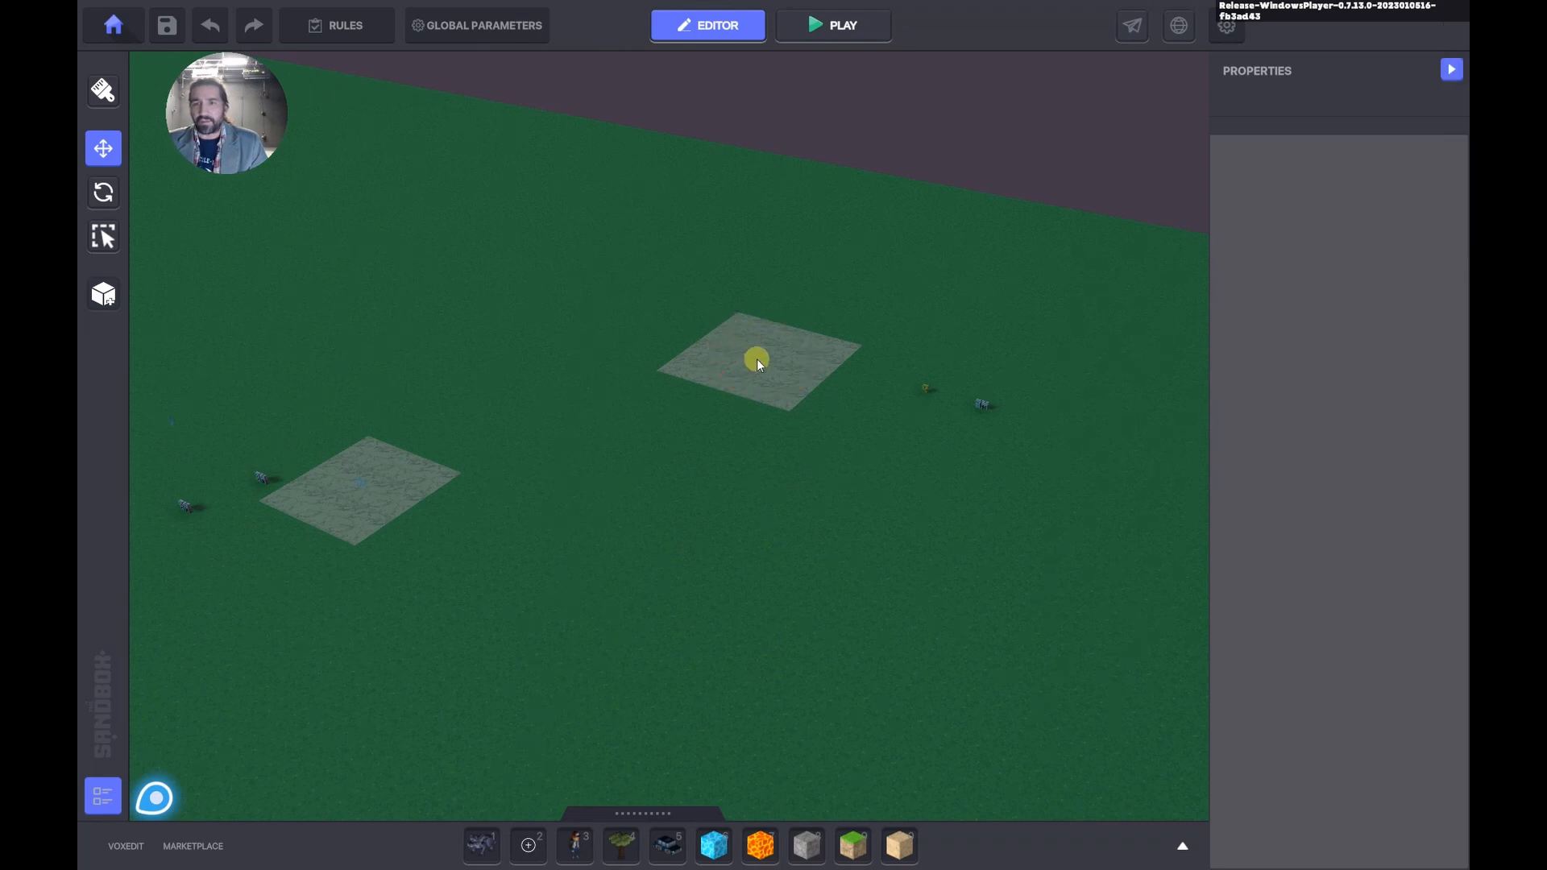
click(760, 355)
scroll(1284, 691, down, 3)
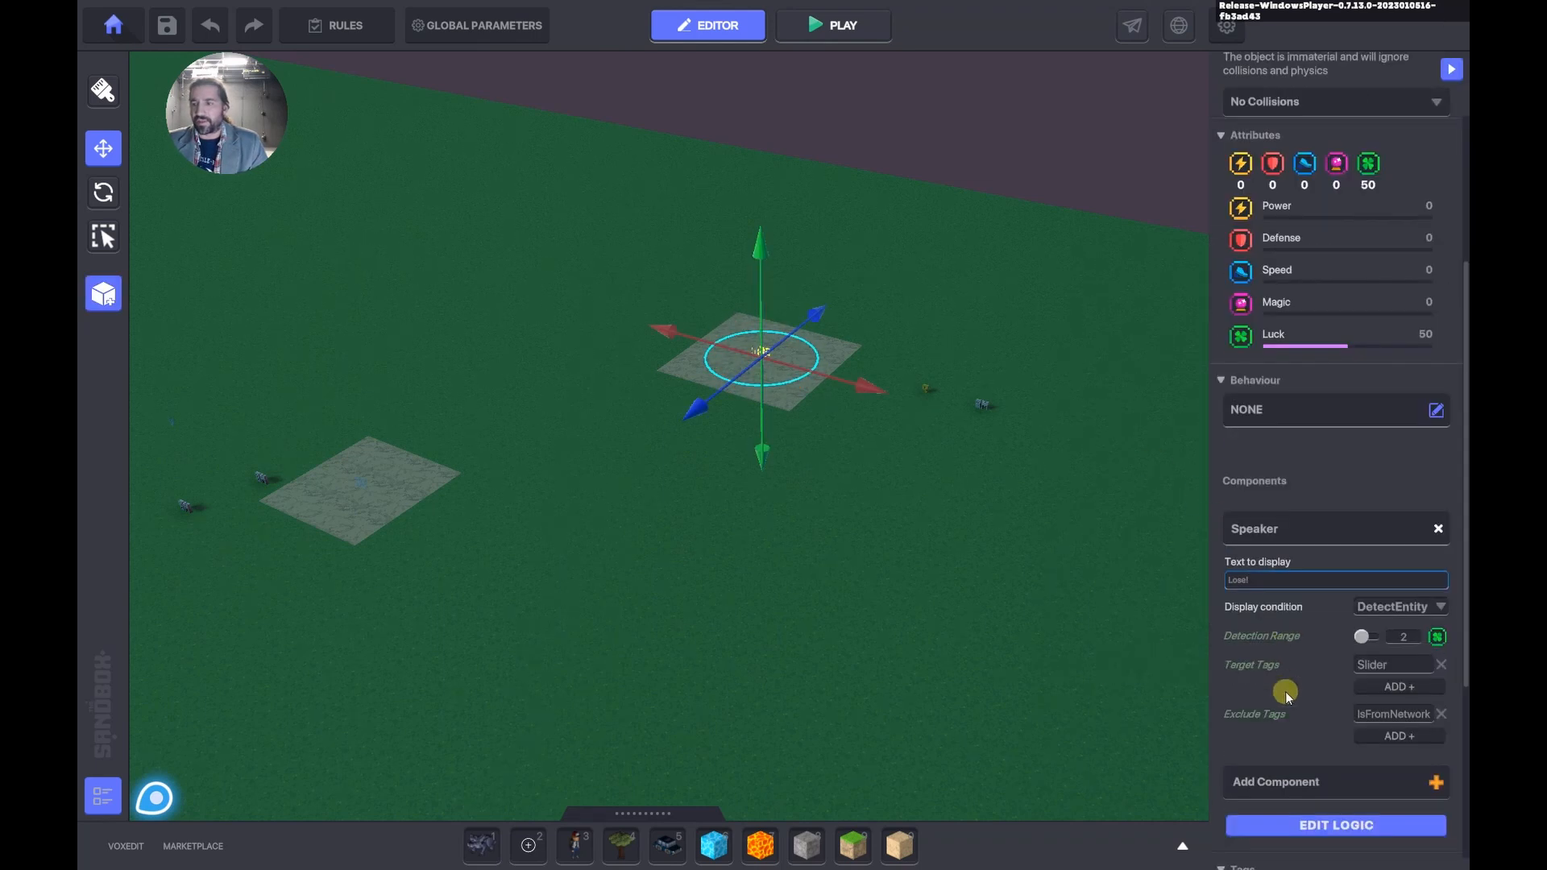
click(1312, 823)
scroll(1353, 709, down, 3)
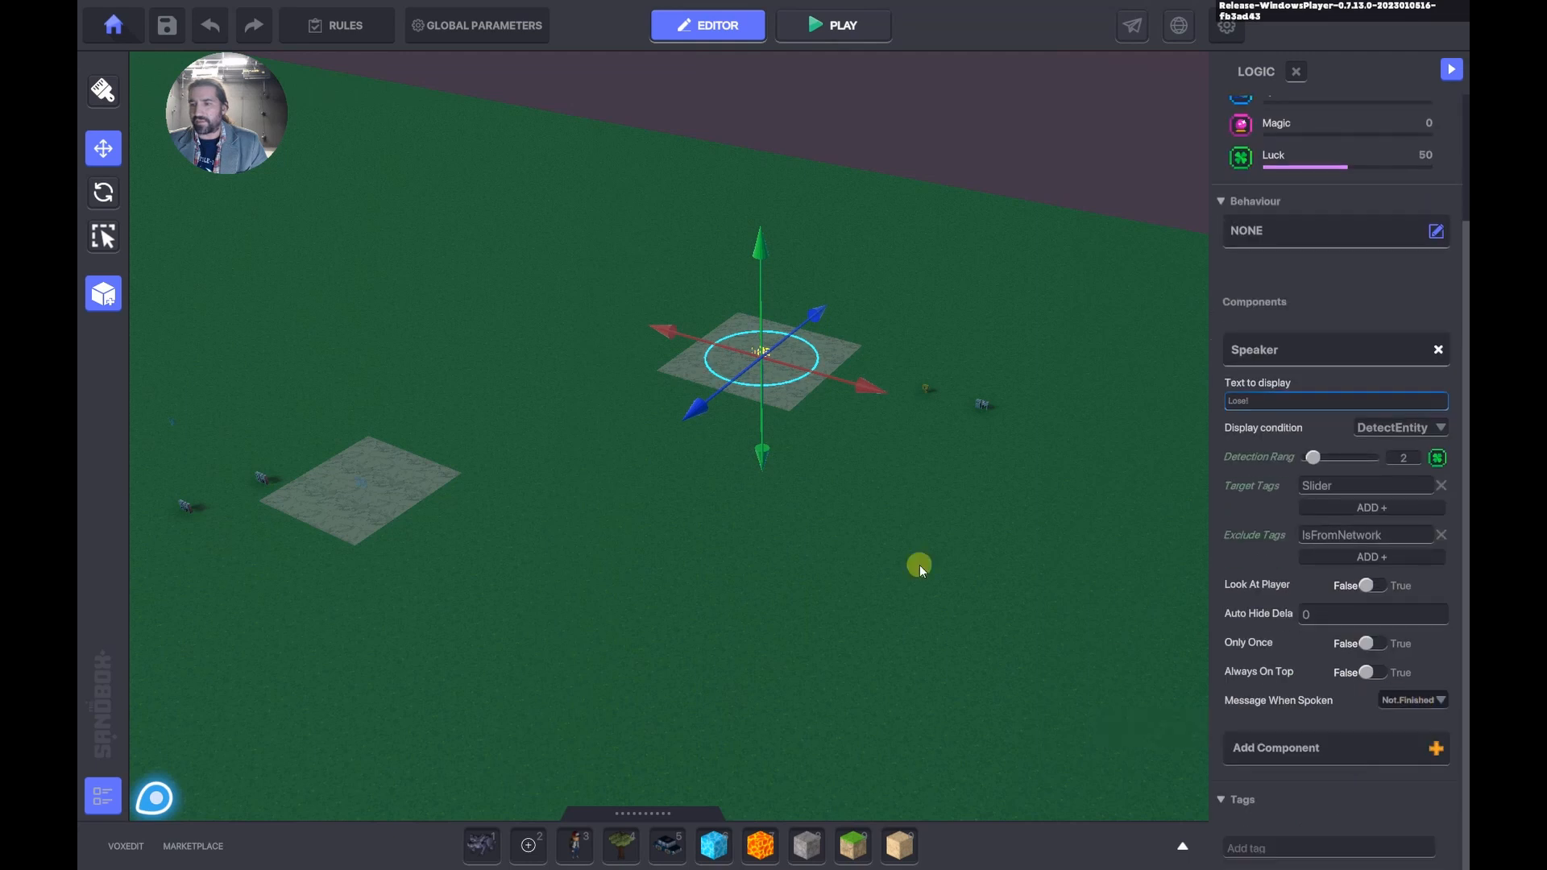
Review the logic of the Off broadcaster near the Lose! pad, including its message, tags and required message.
click(975, 409)
scroll(1355, 657, down, 3)
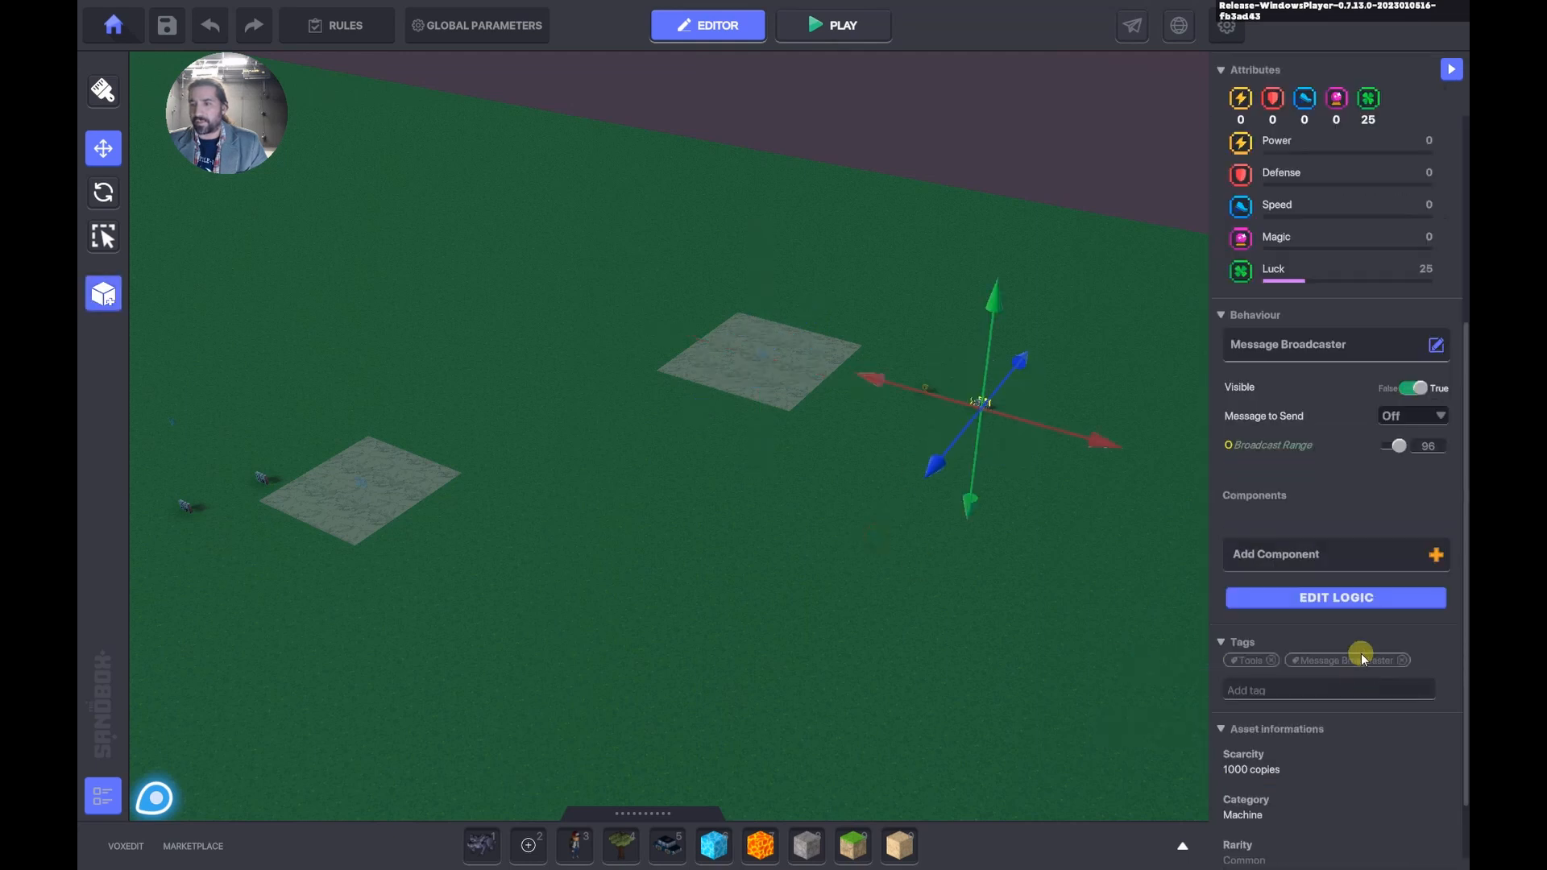
click(1330, 594)
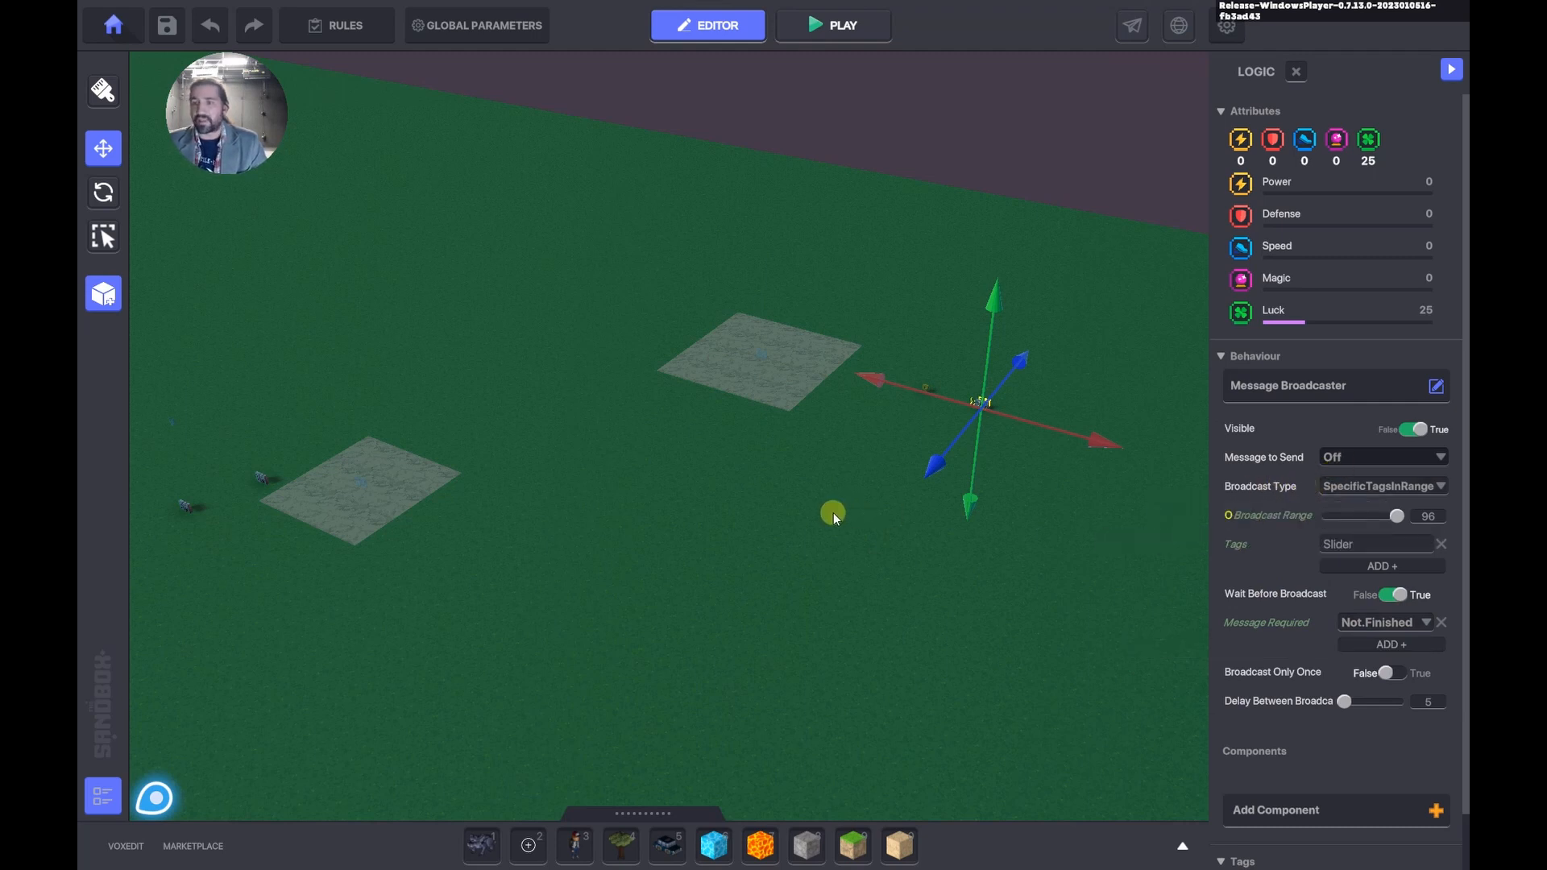
click(817, 495)
Check the announcer's Asker near the Lose! pad for its required message and the messages its answers send.
click(924, 388)
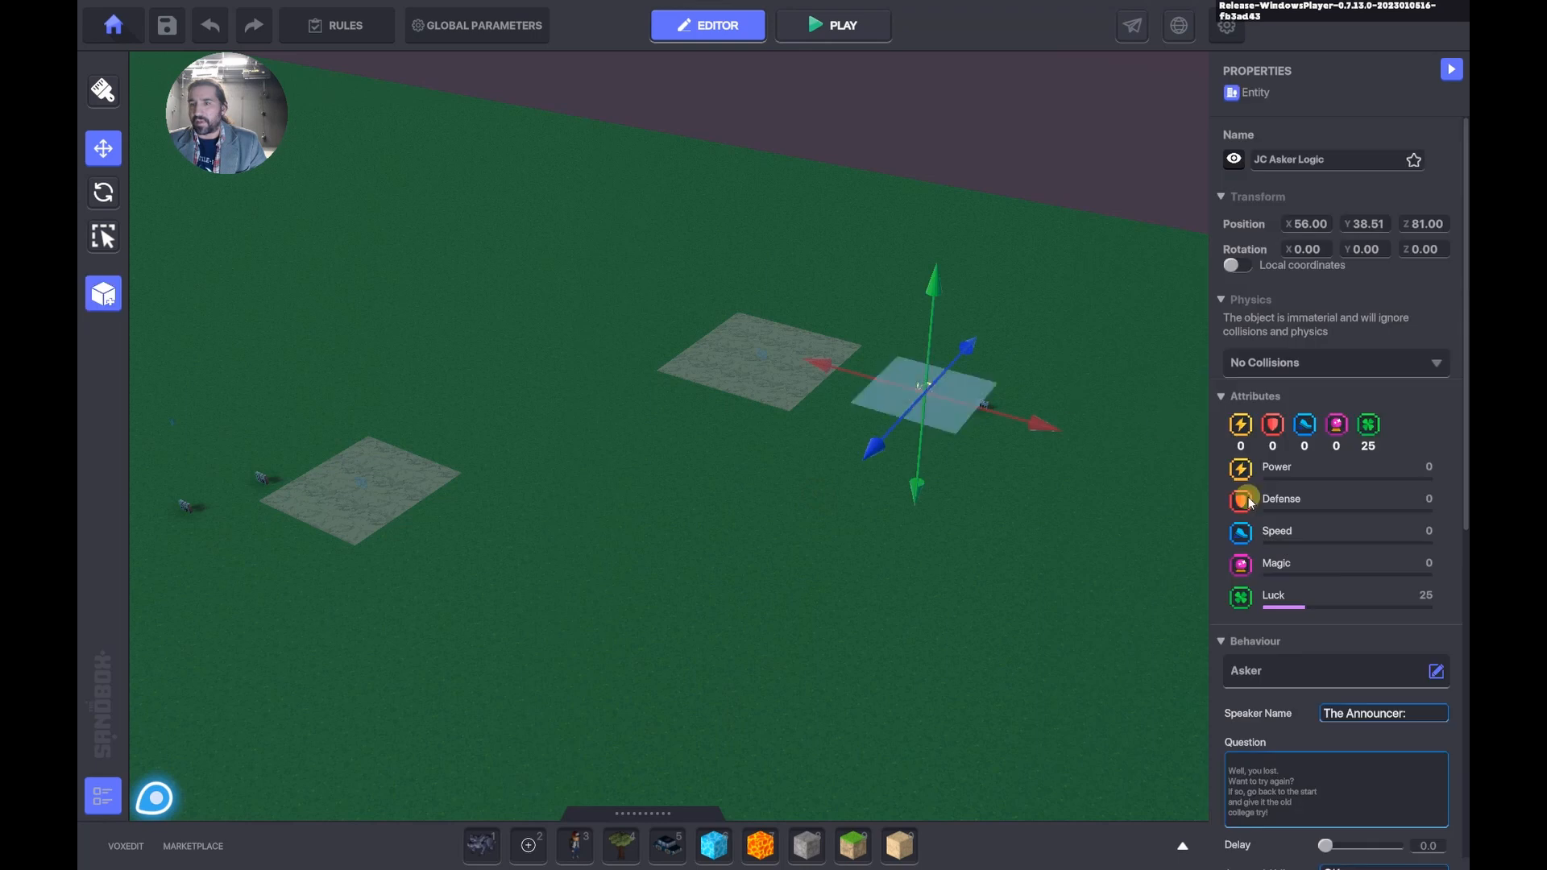
scroll(1303, 690, down, 5)
click(1321, 788)
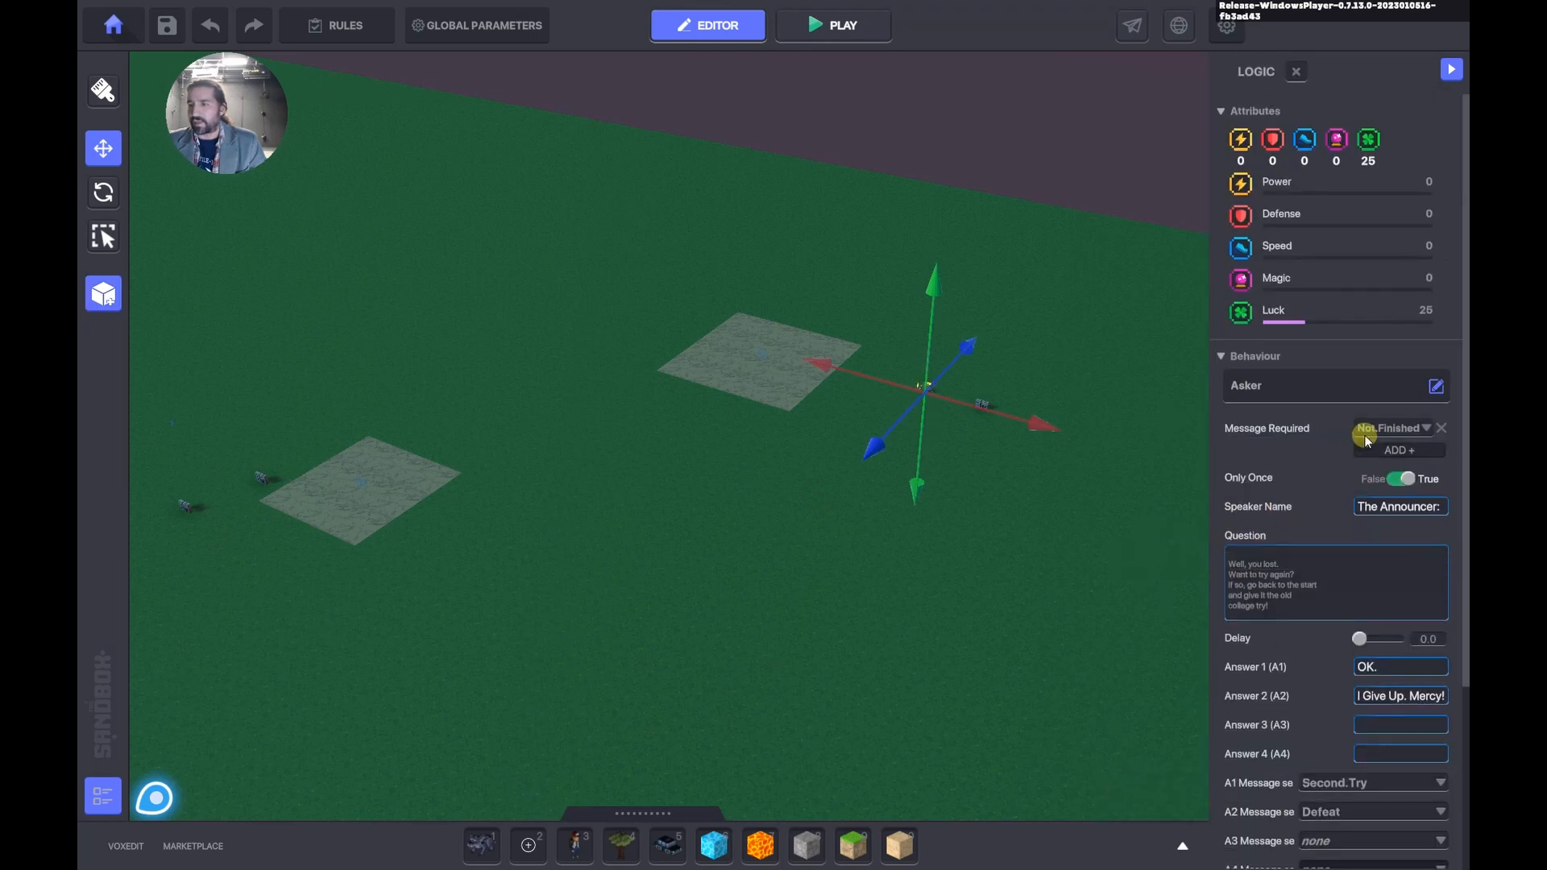
scroll(1325, 725, down, 2)
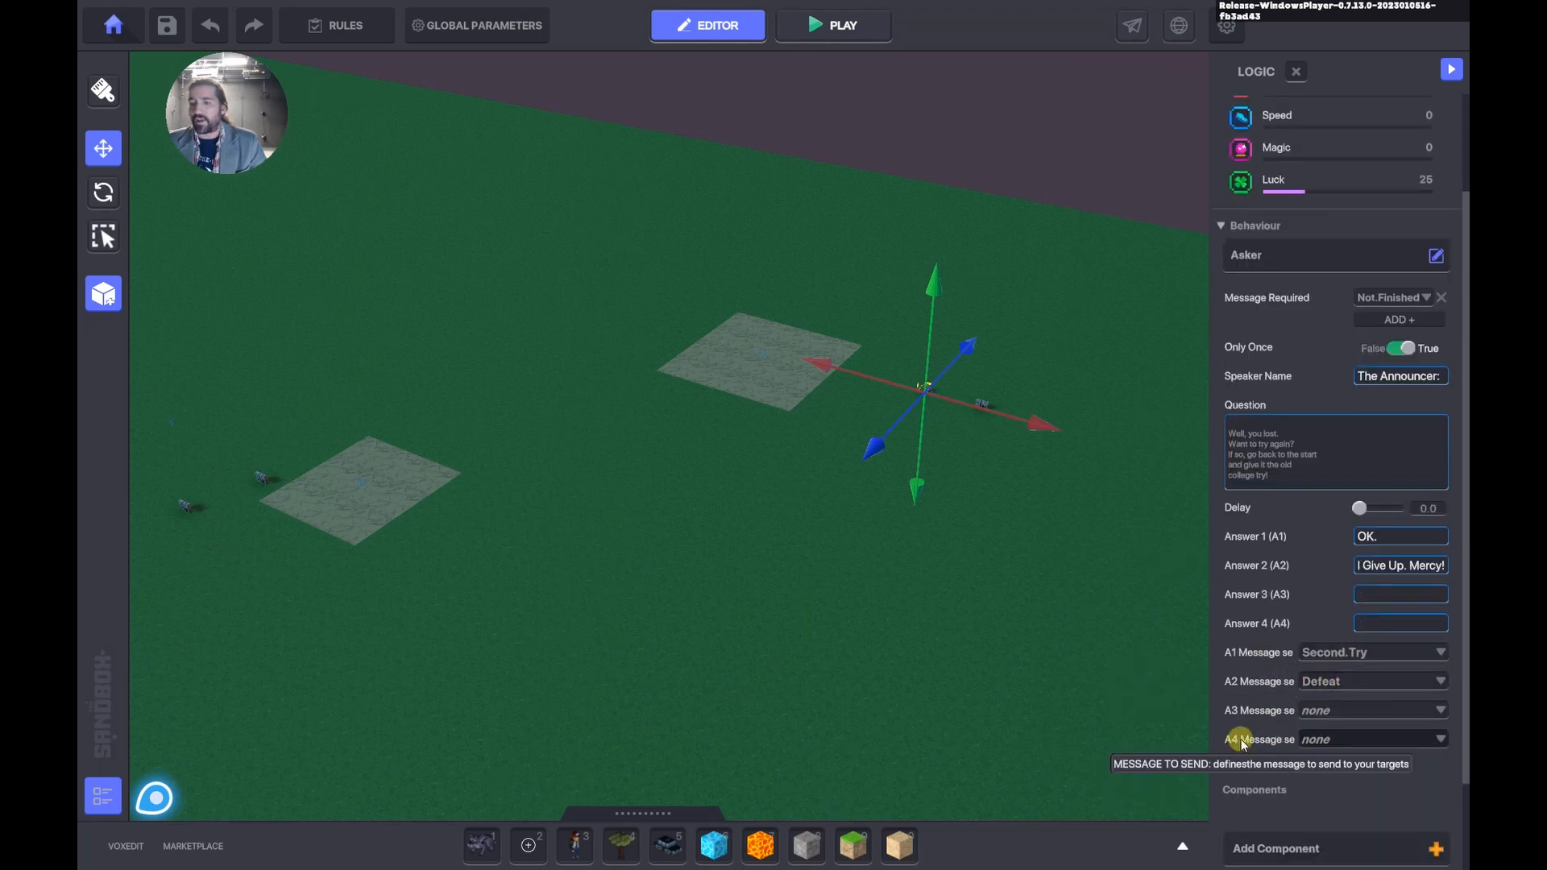
Inspect the broadcasters beside the Win! pad and review the Off broadcaster's tags and required message.
key(a)
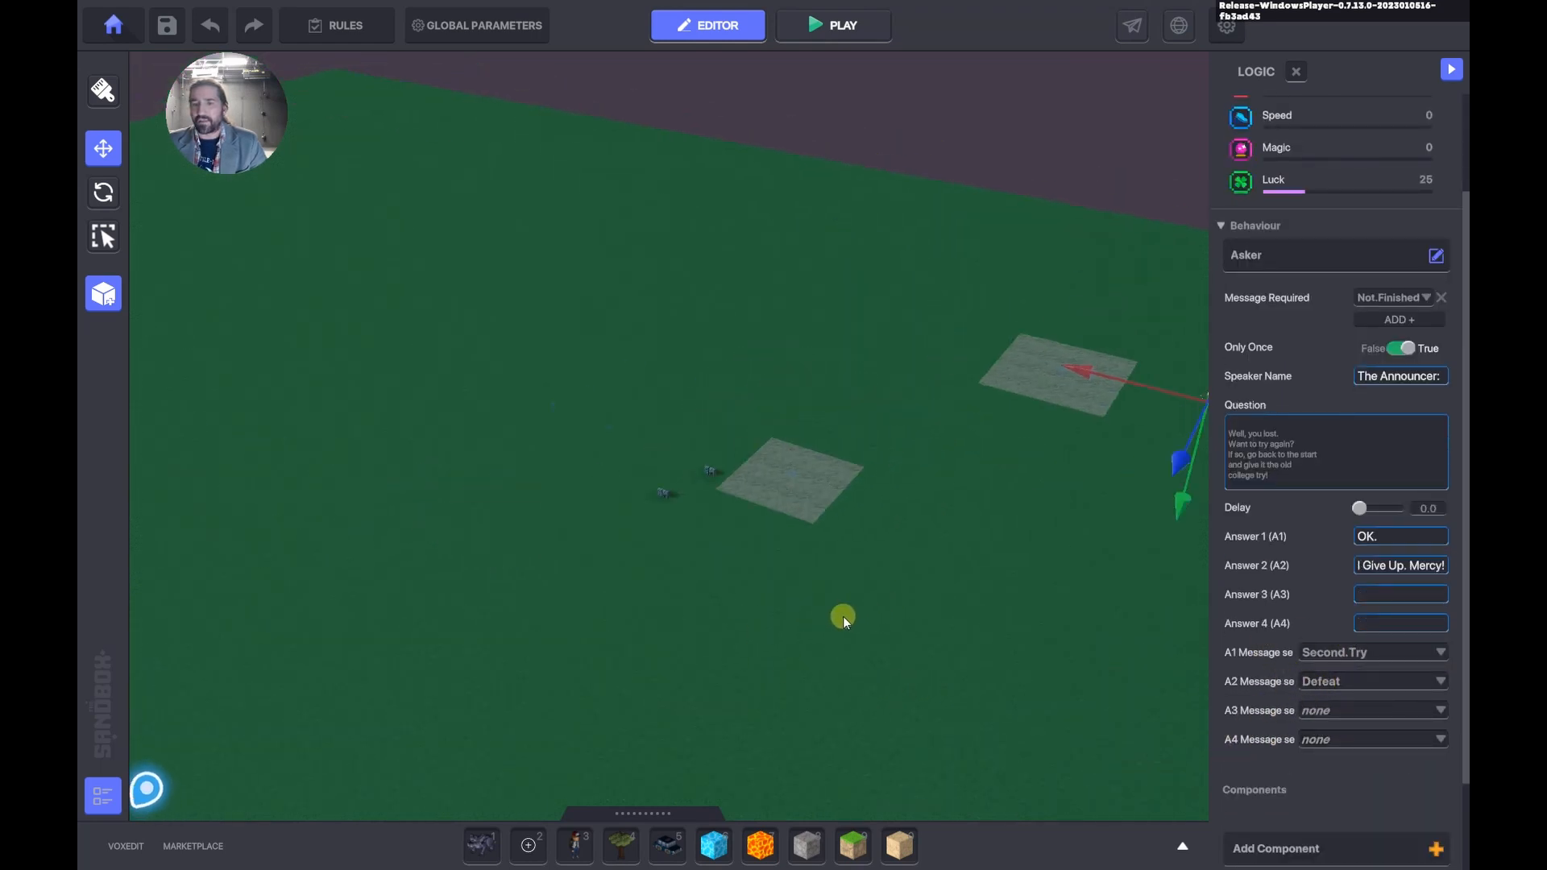
right_drag(859, 602, 762, 506)
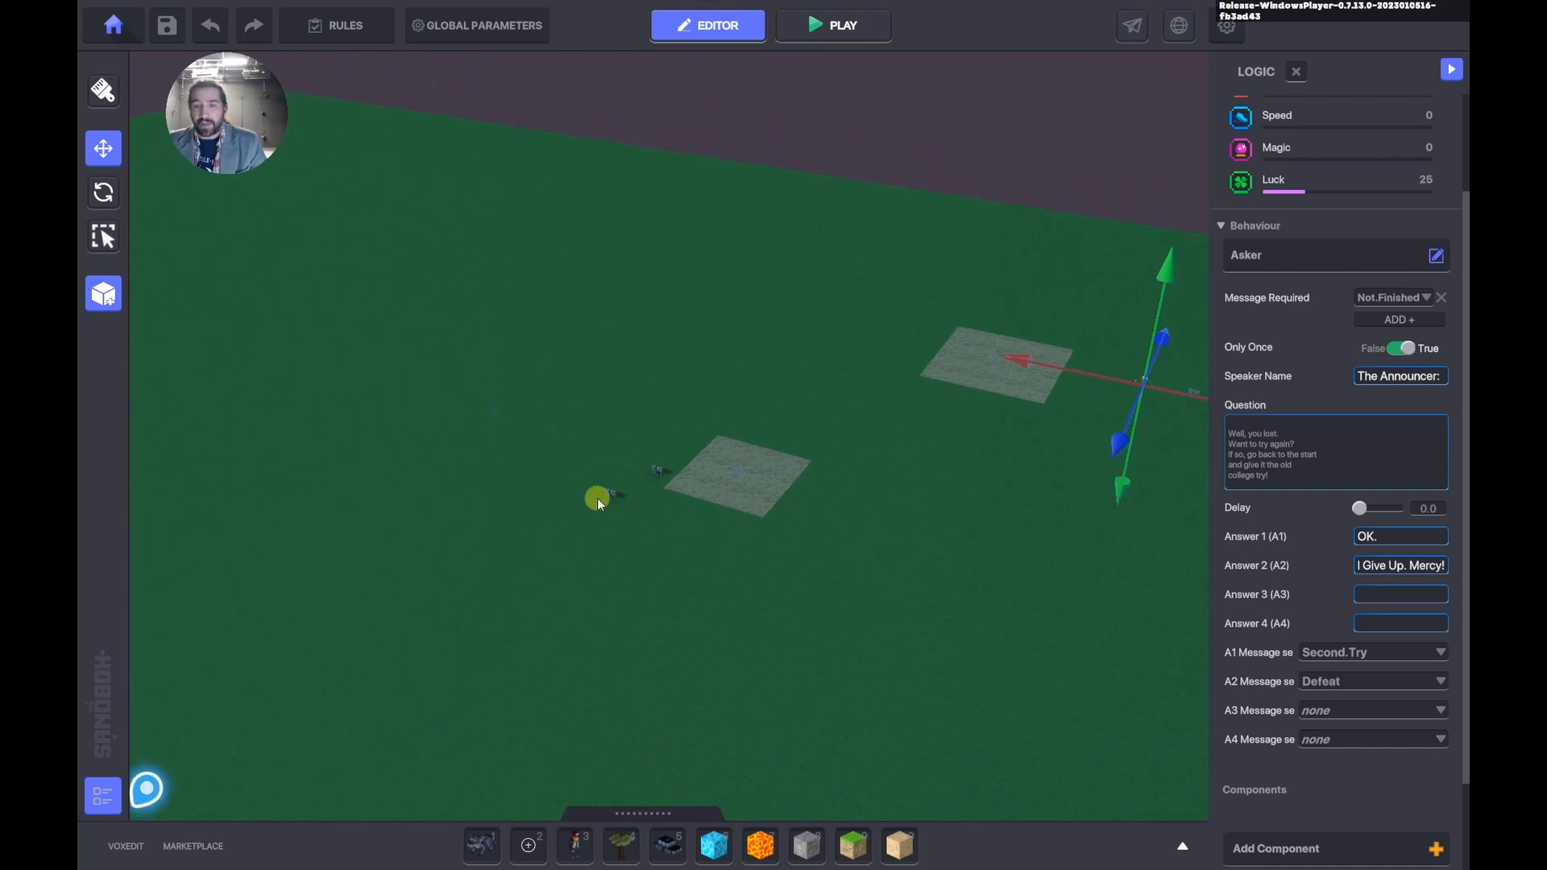
click(660, 474)
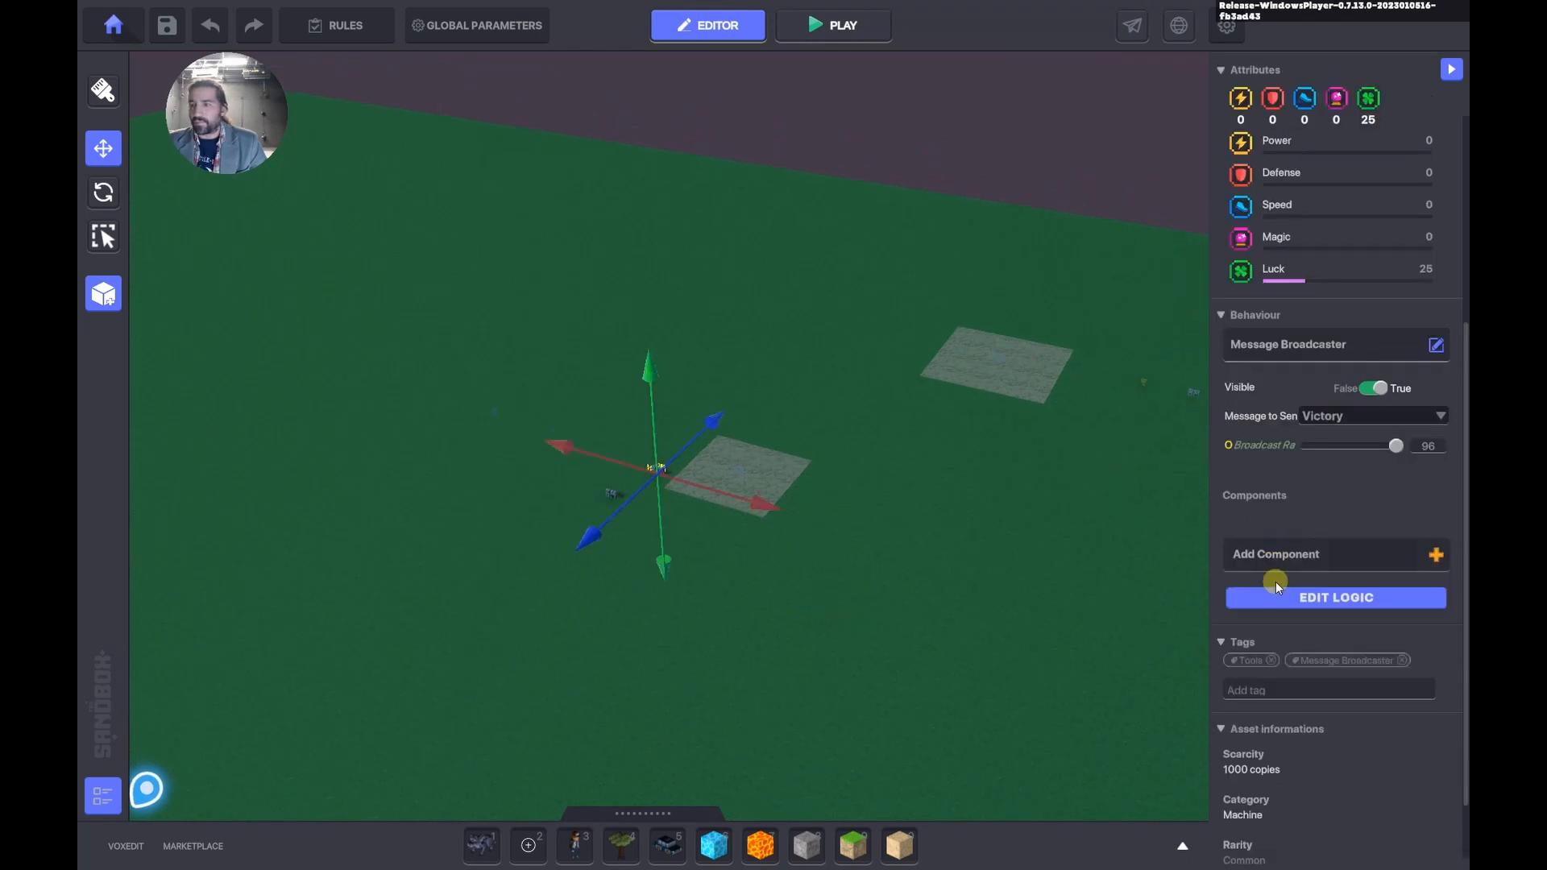
click(545, 525)
click(689, 464)
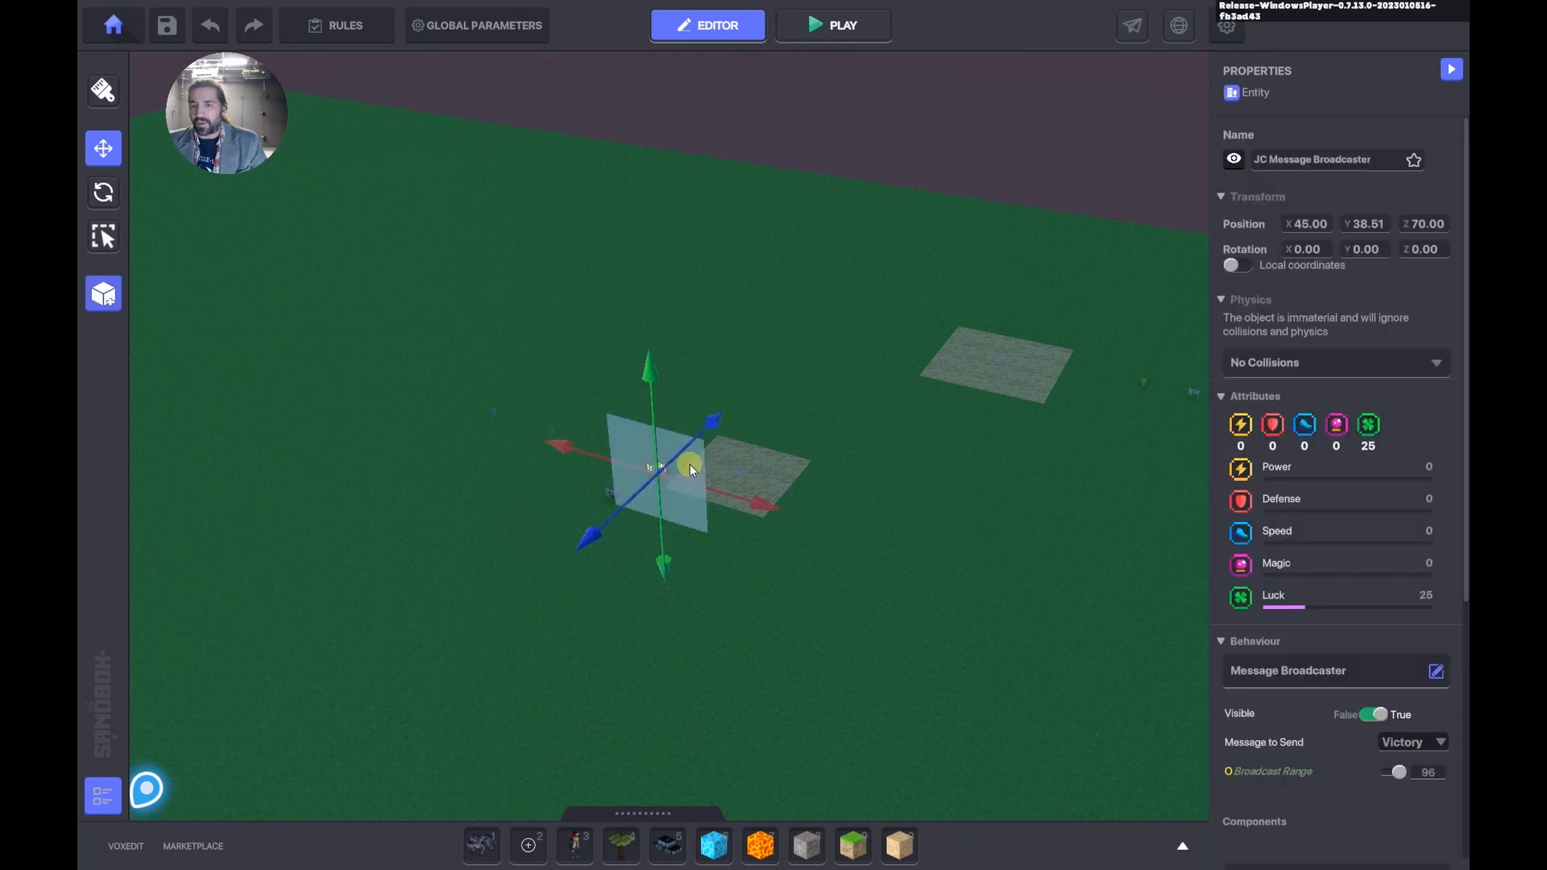
drag(690, 465, 612, 491)
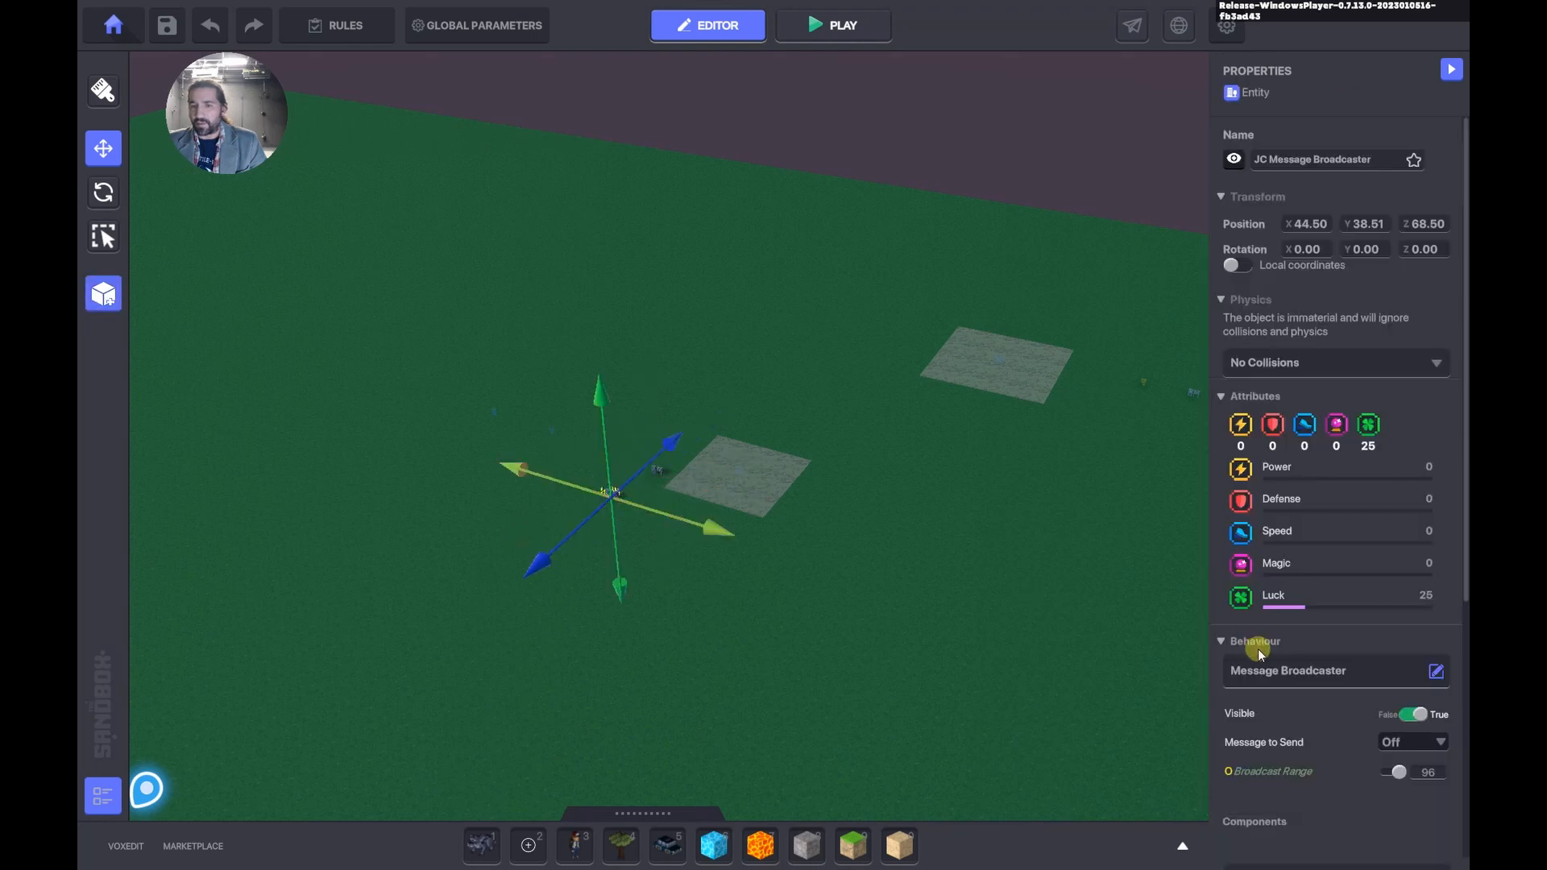
scroll(1289, 669, down, 3)
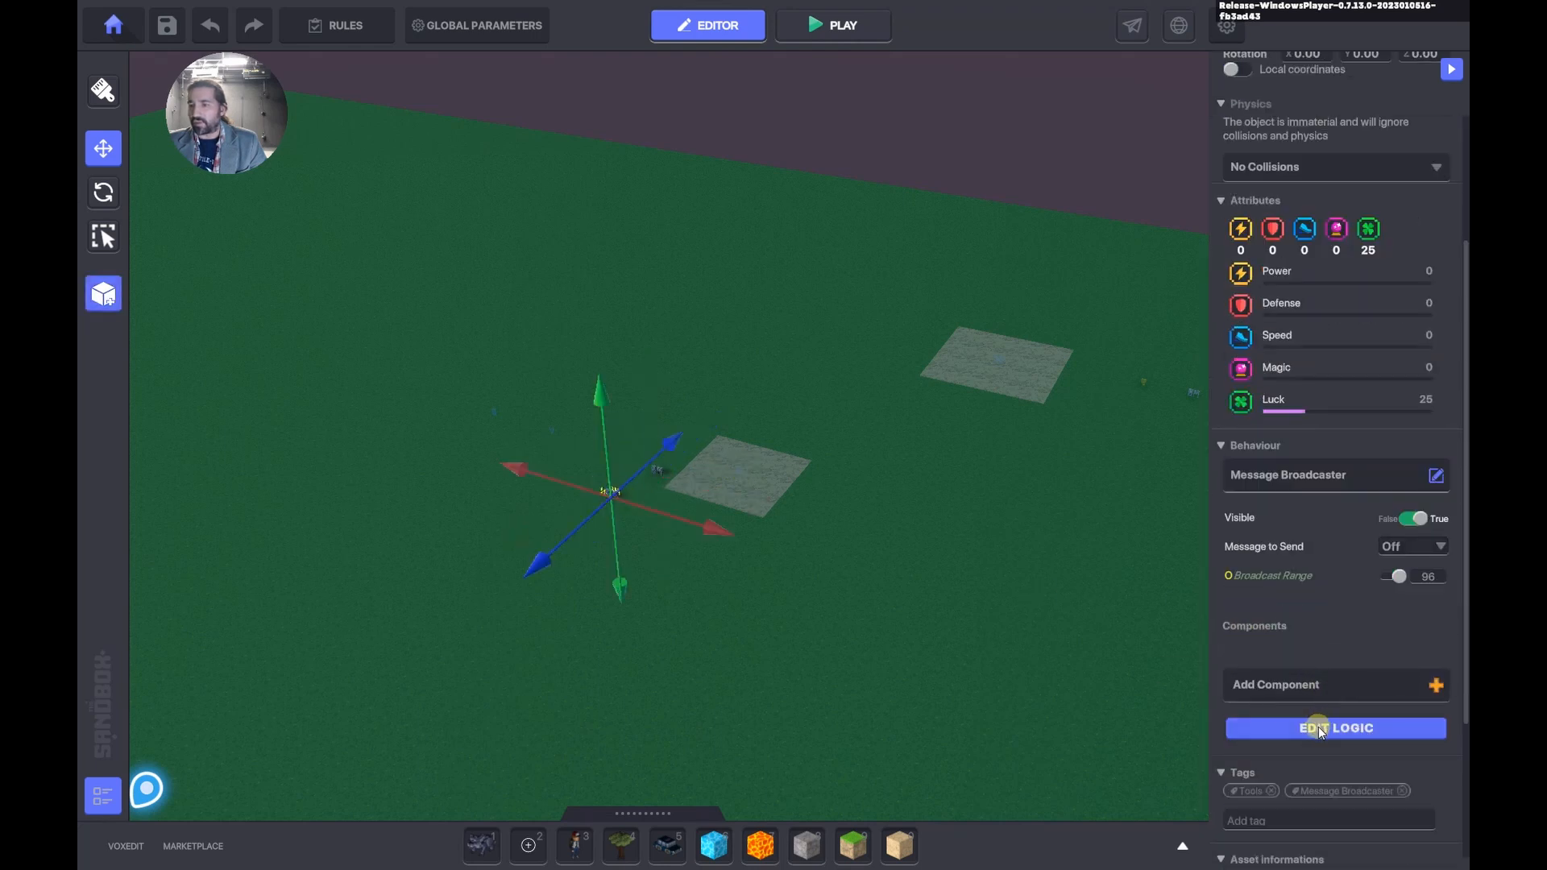
click(1319, 729)
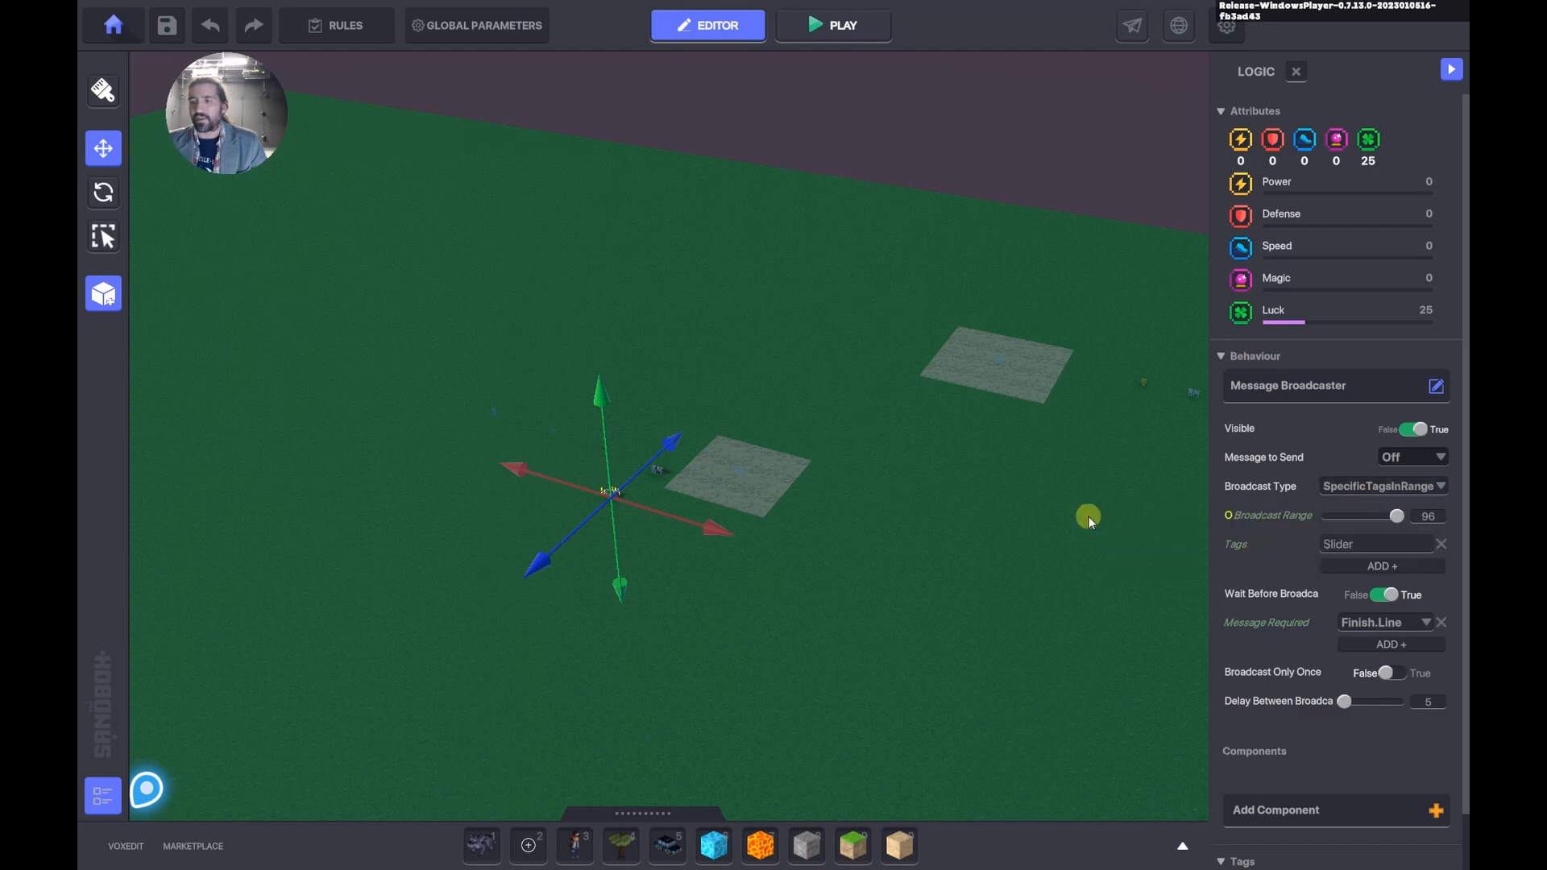
click(1047, 520)
Remove the Slider tag from the Victory Message Broadcaster beside the Win! pad, keeping only VictoryTag as its target.
scroll(624, 494, up, 4)
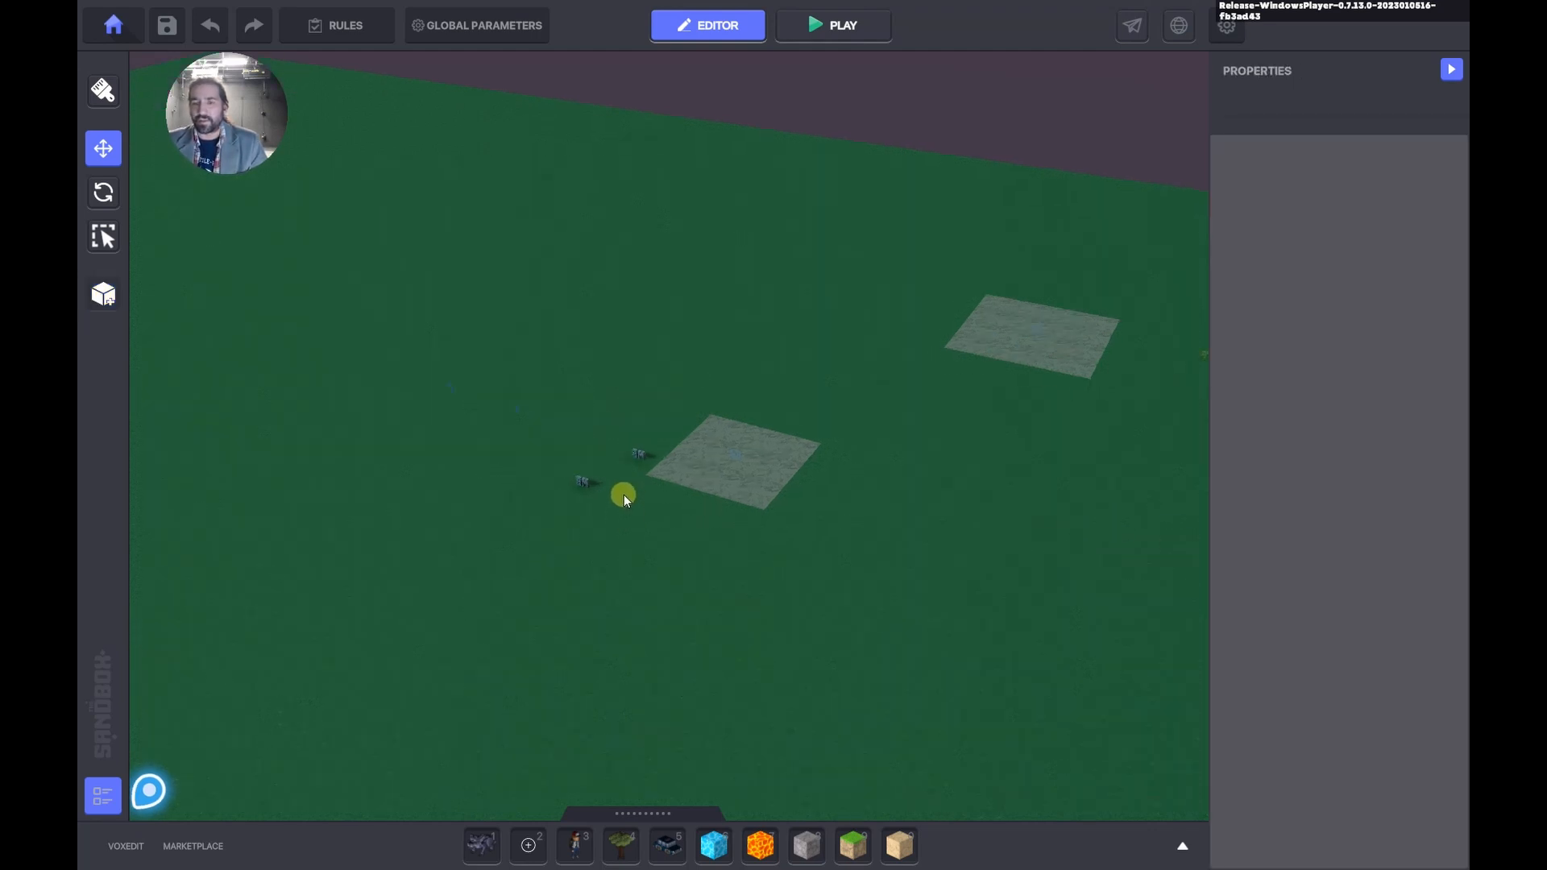
click(637, 450)
scroll(1317, 685, down, 4)
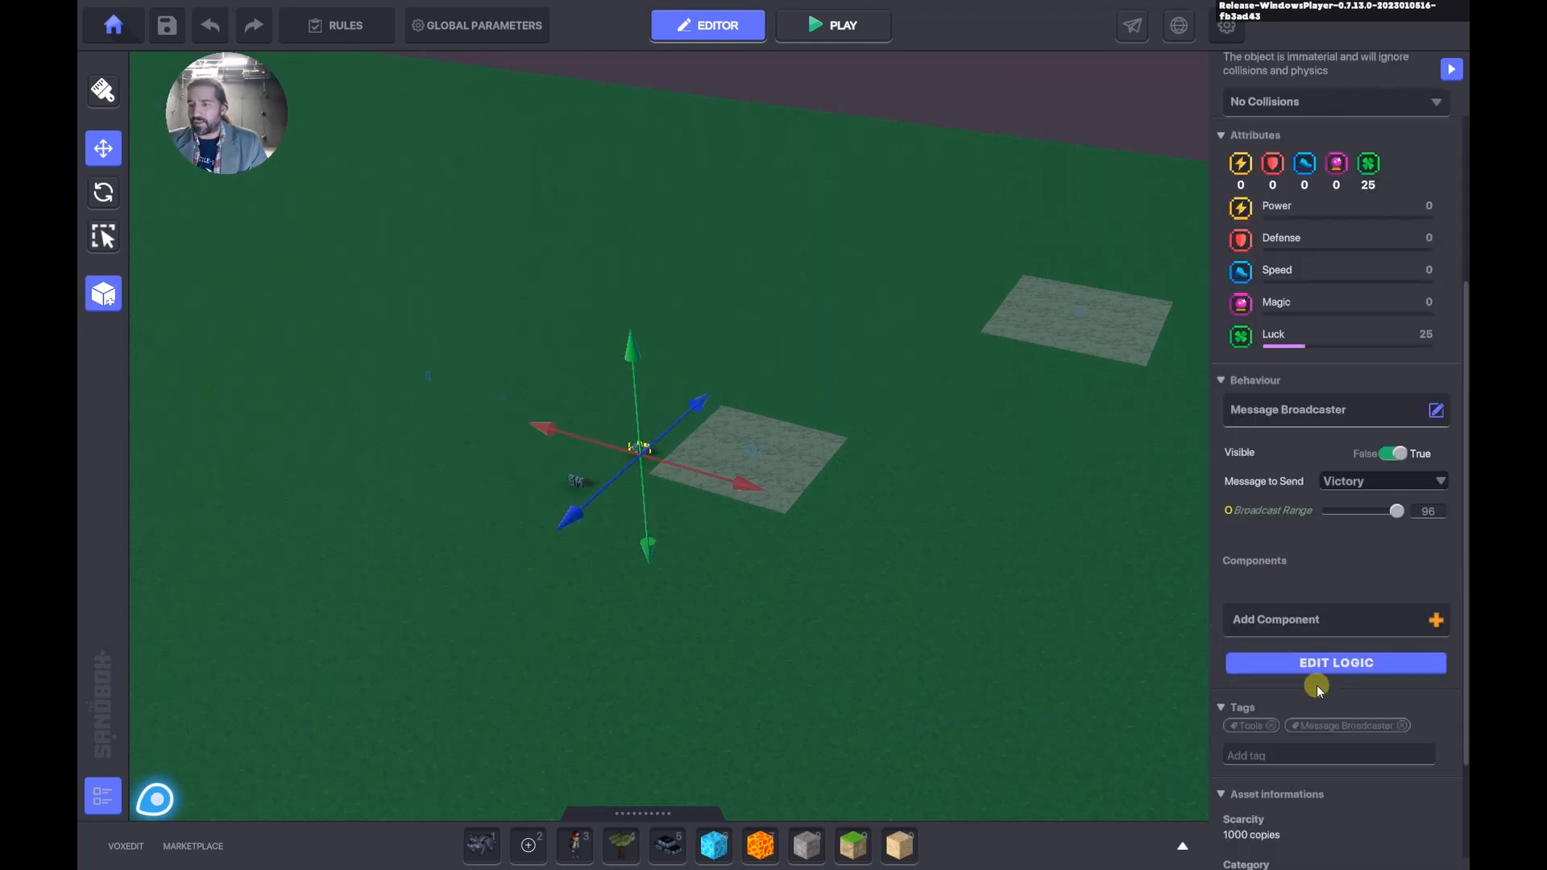
click(1326, 664)
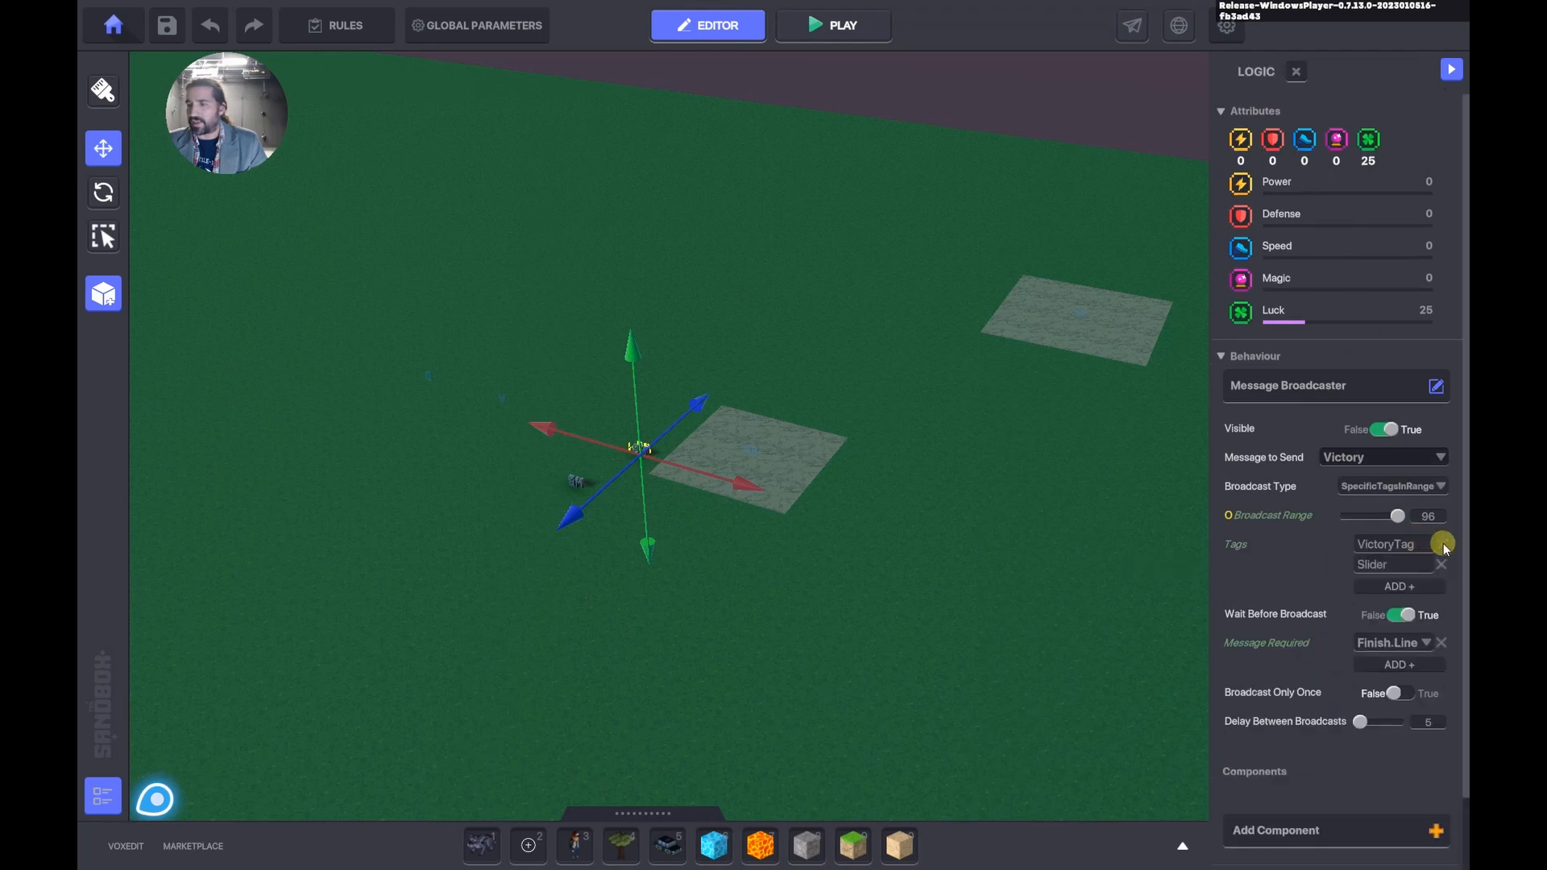
click(1442, 566)
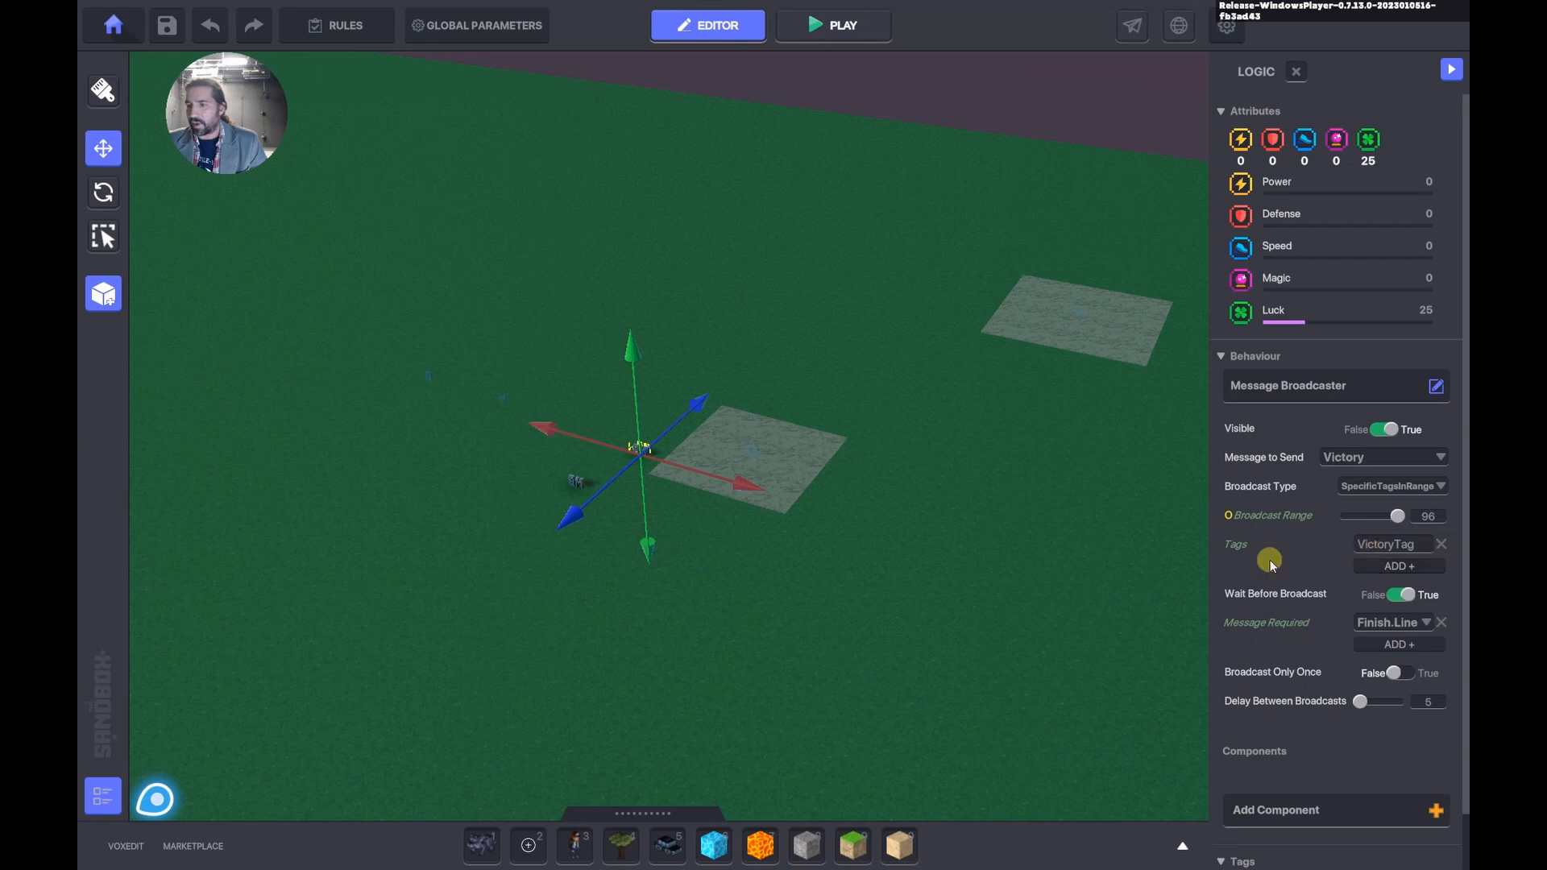
Set the Death Delay in the Health component of the slider platform beside the start pad to 0.
scroll(911, 620, down, 3)
middle_drag(911, 620, 901, 501)
scroll(901, 501, down, 3)
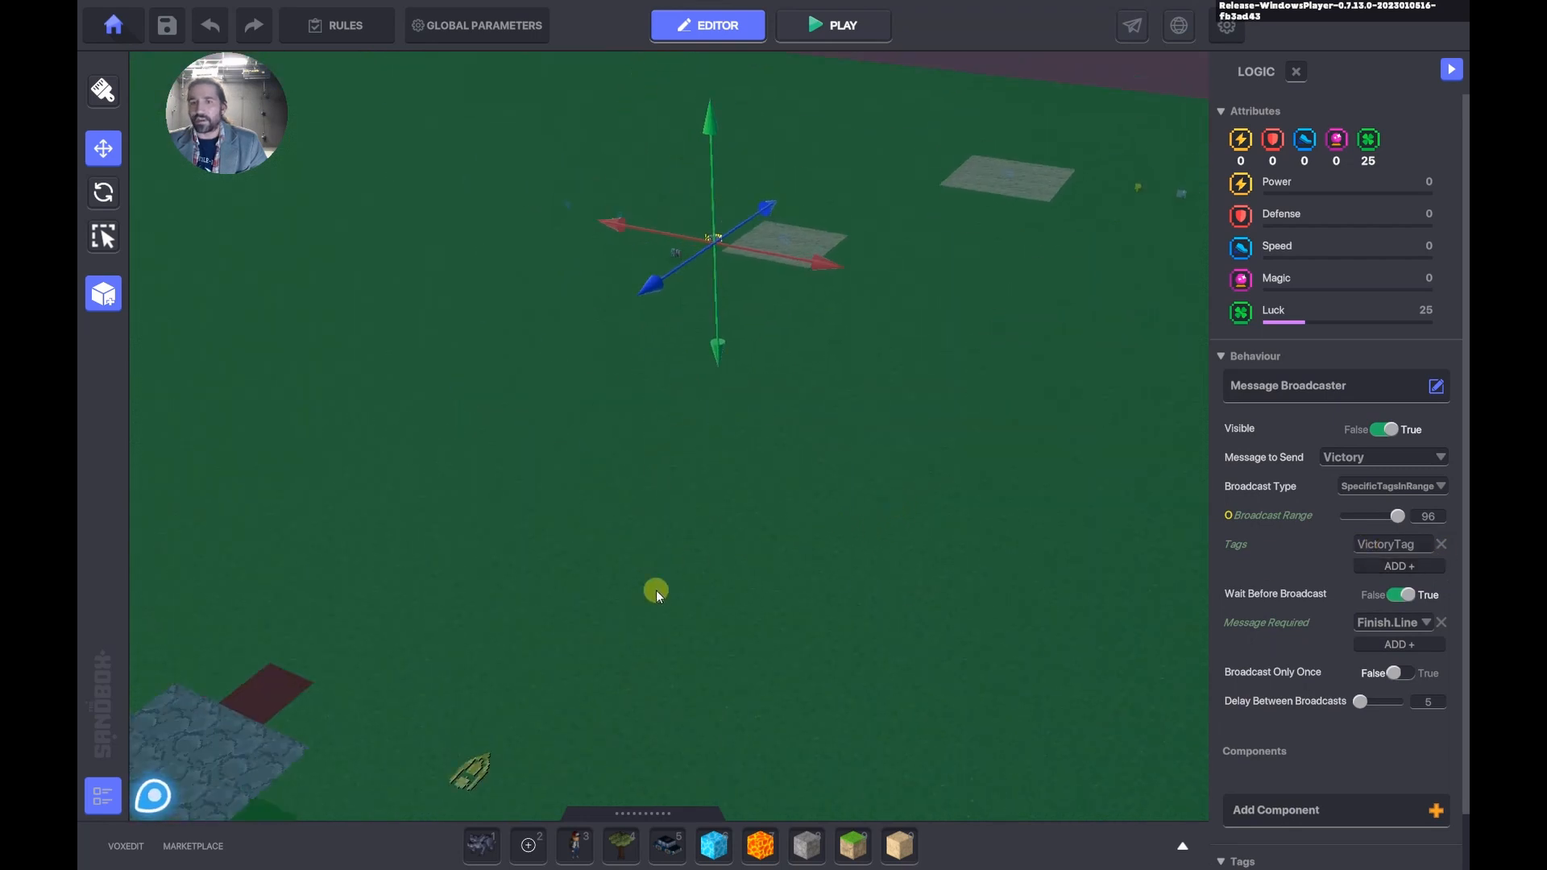
scroll(657, 589, down, 2)
click(517, 634)
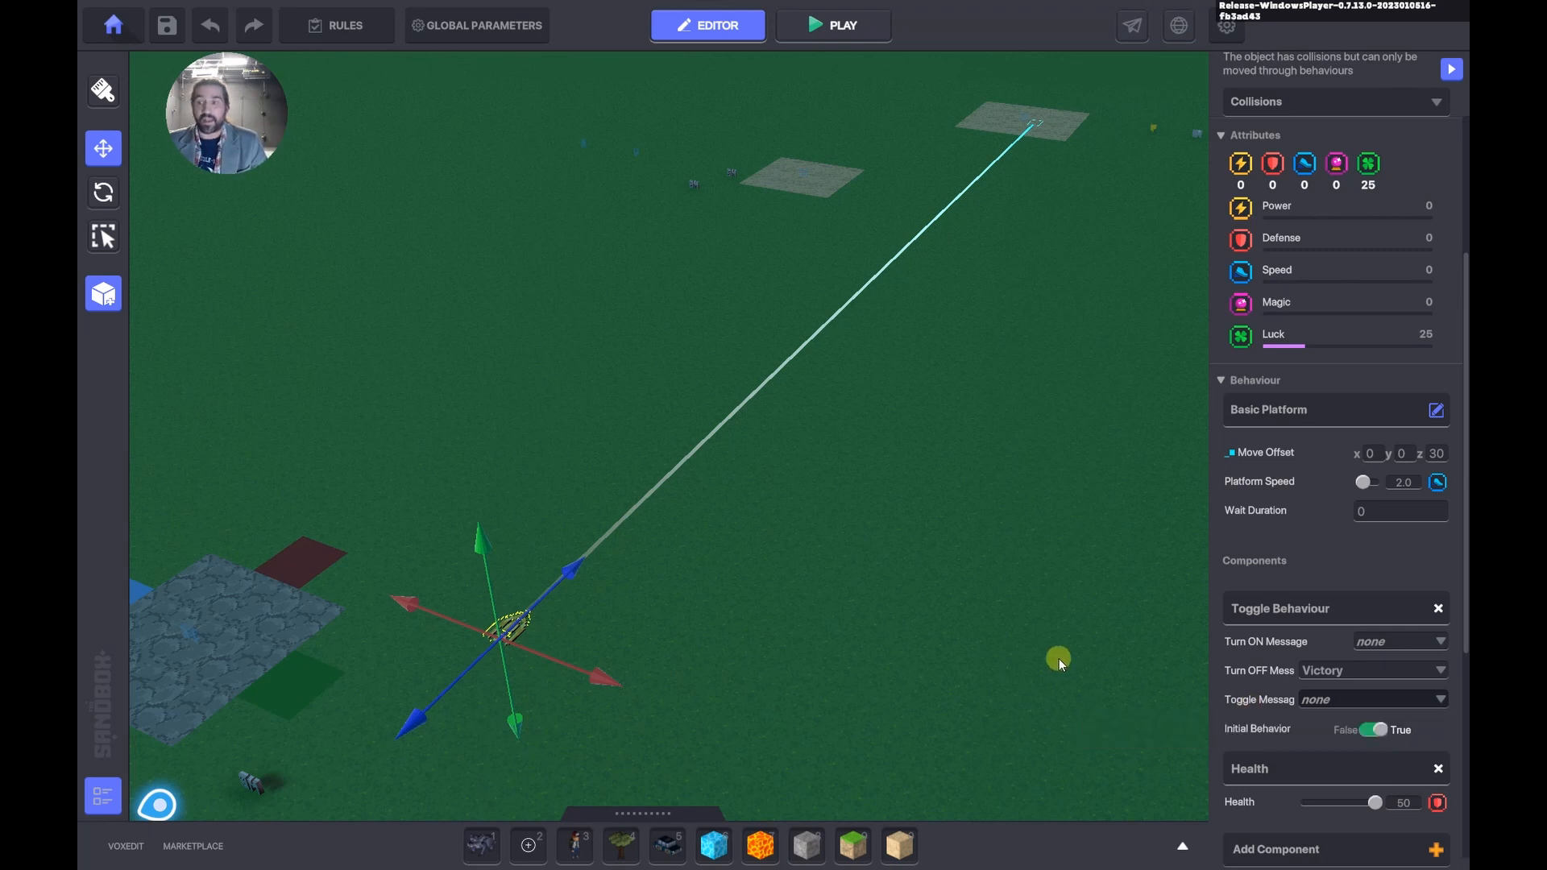
scroll(1312, 709, down, 4)
click(1300, 634)
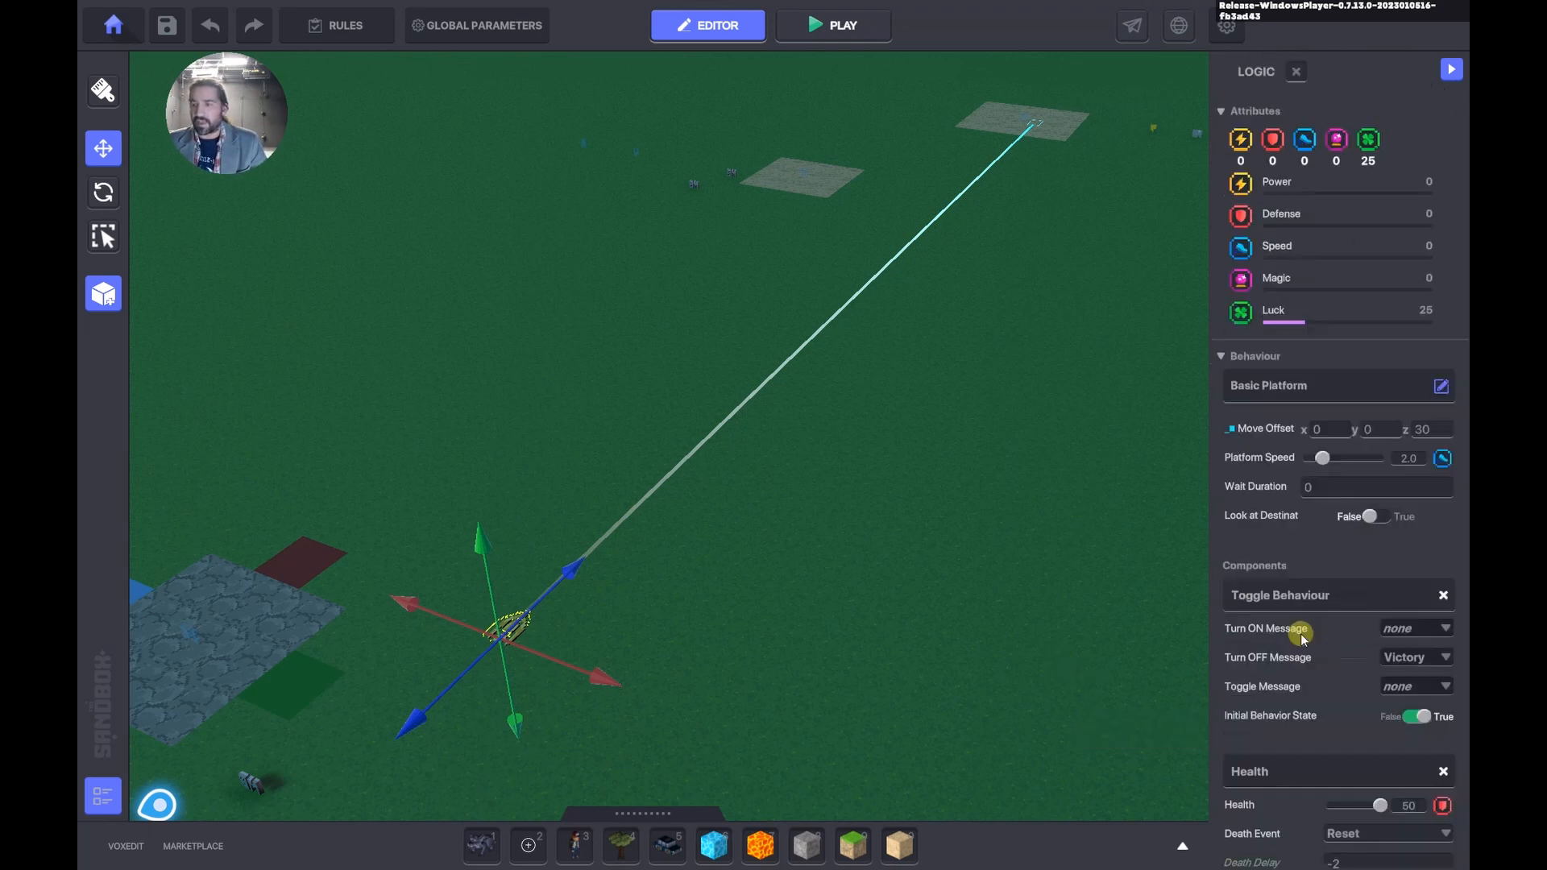
scroll(1219, 755, down, 3)
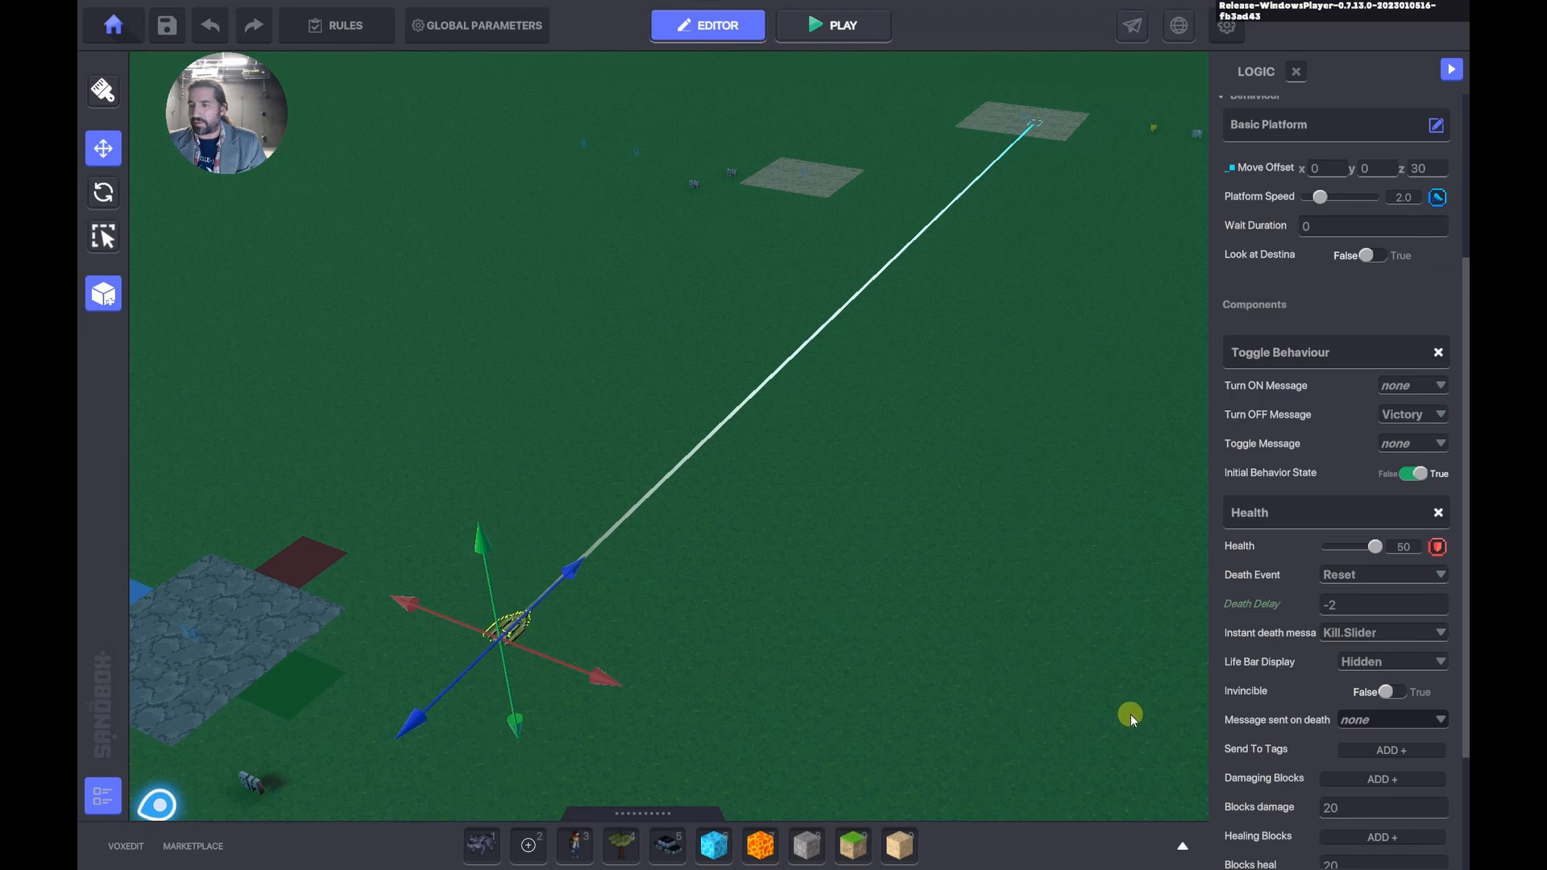
click(1341, 612)
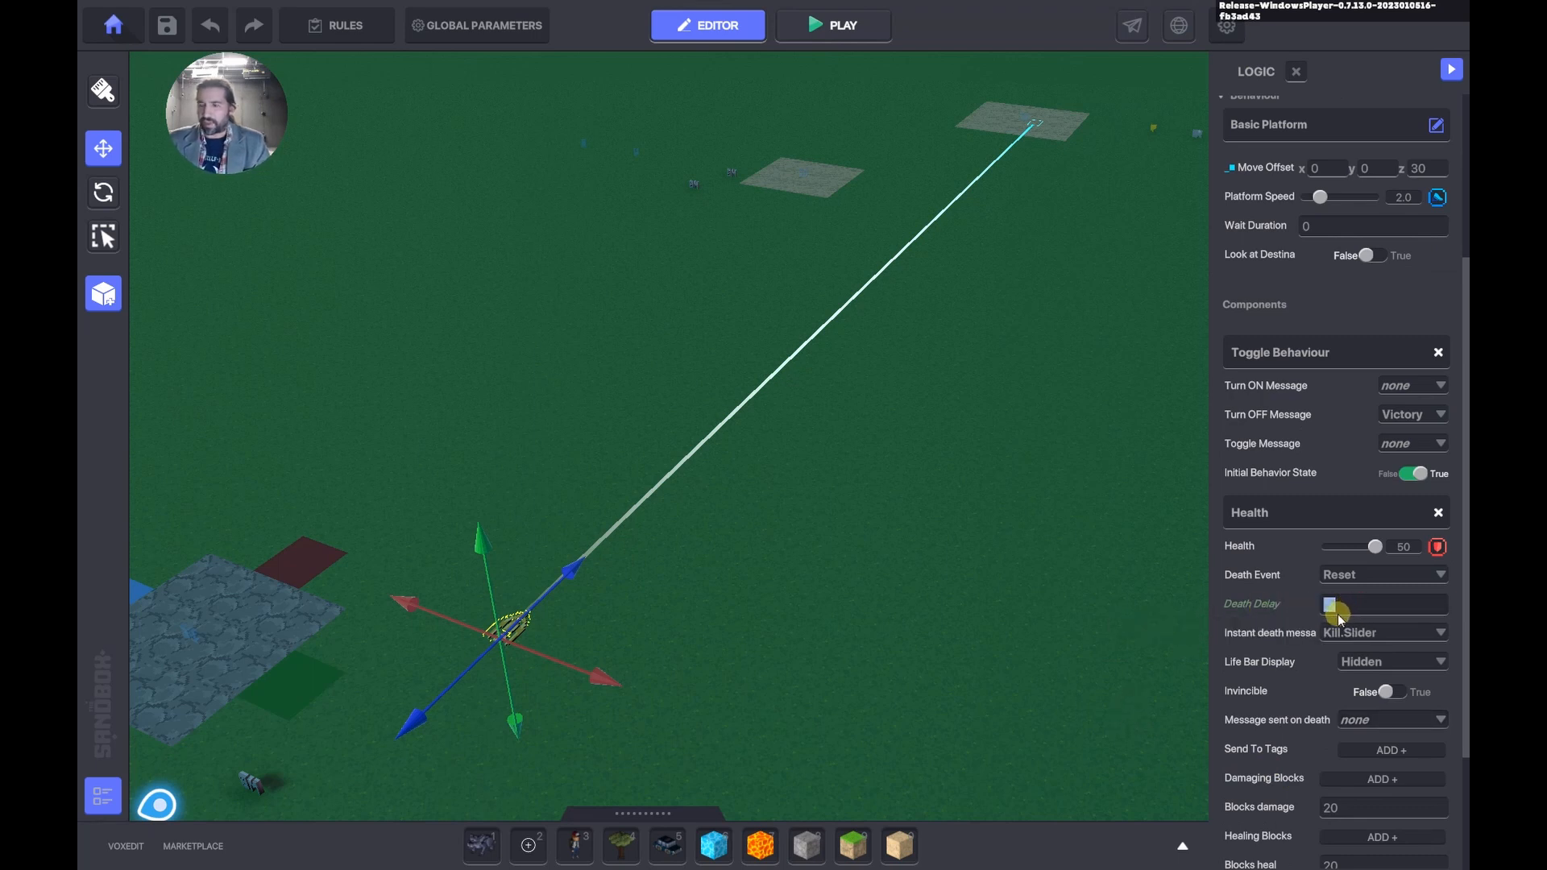
click(1083, 617)
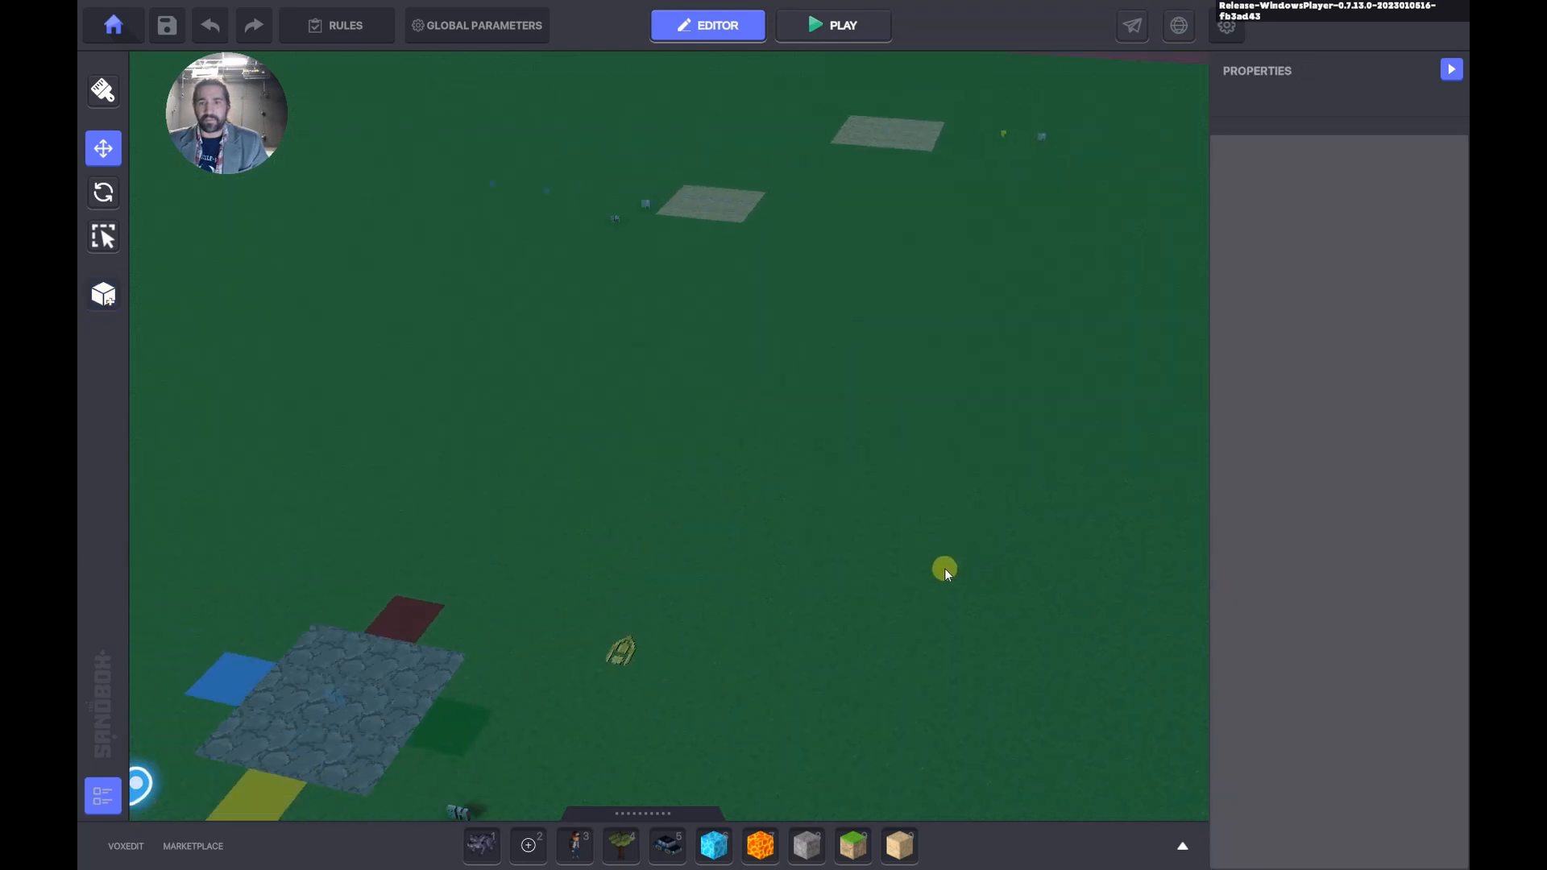
Playtest the parkour quest by running from the start to the Win! pad, and return to editing.
right_drag(949, 552, 968, 541)
key(ctrl+p)
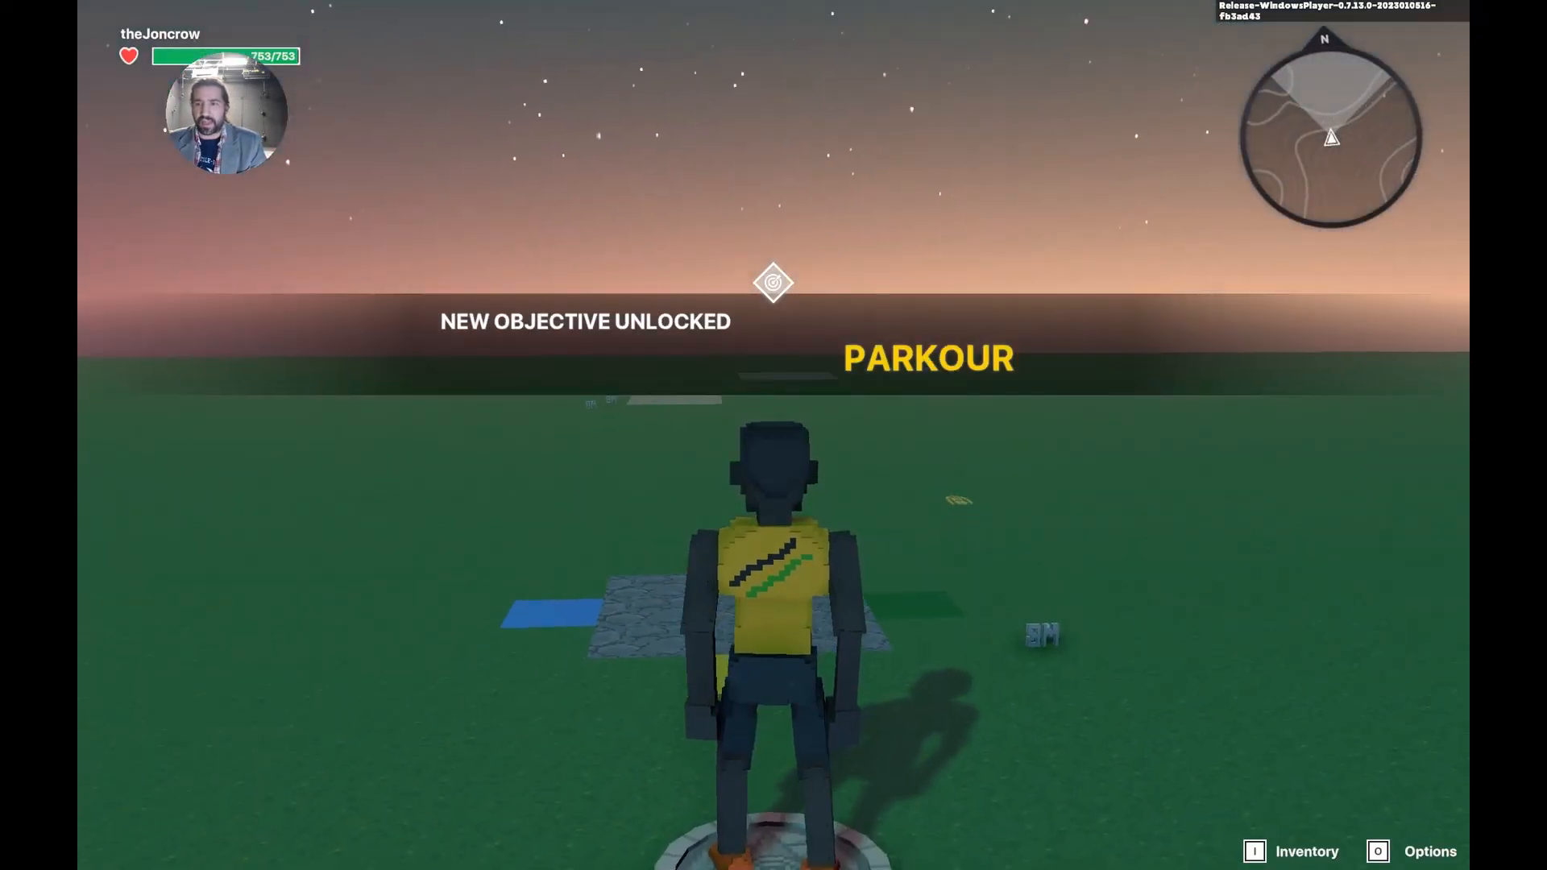
key(w)
key(w)
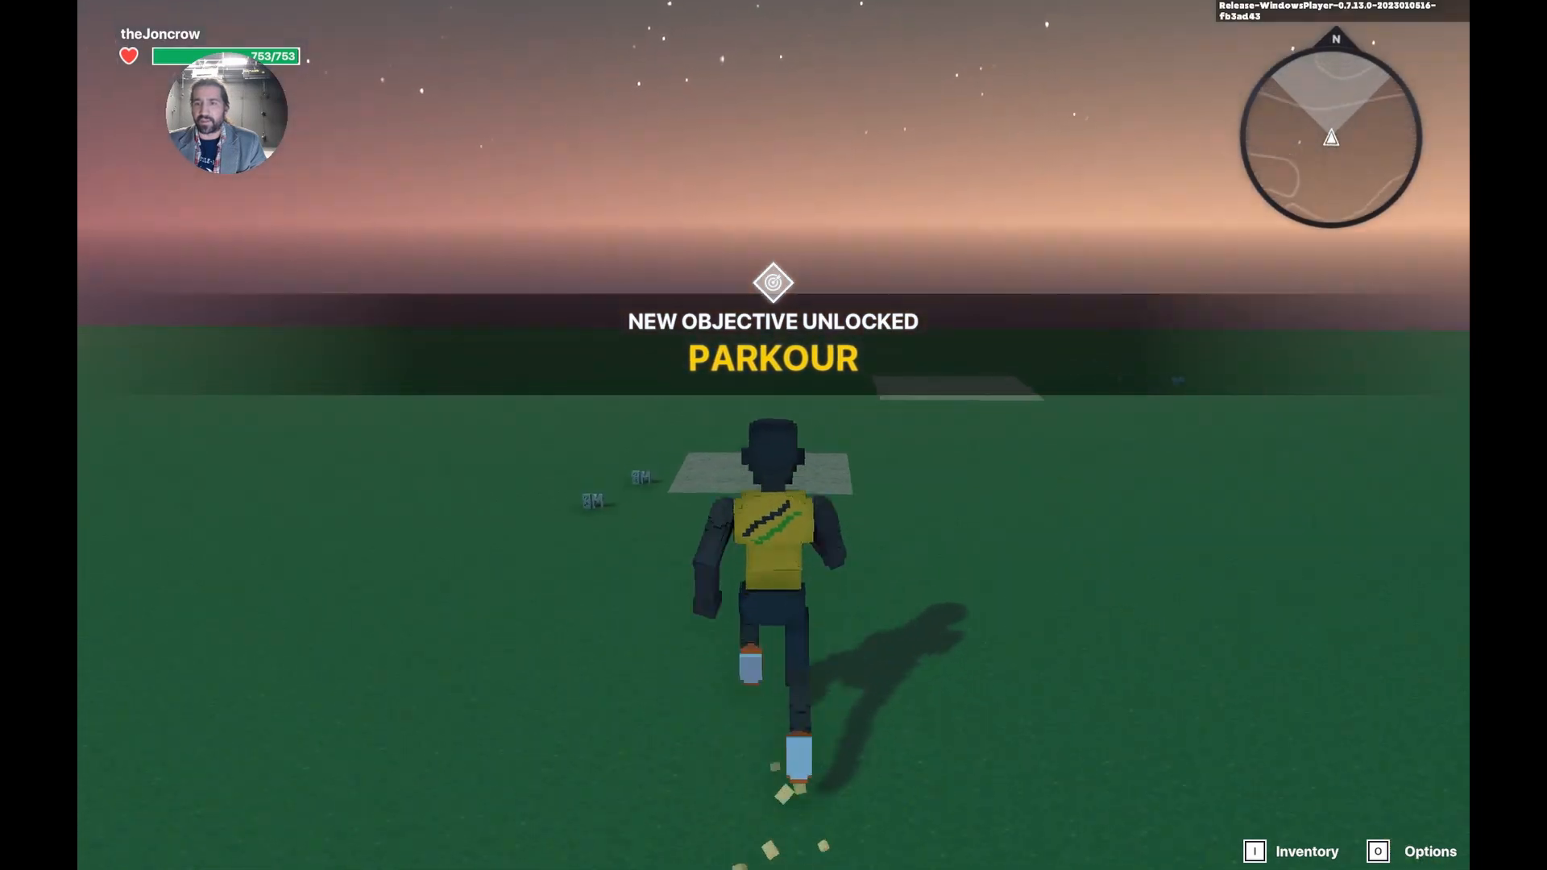
key(w)
key(w)
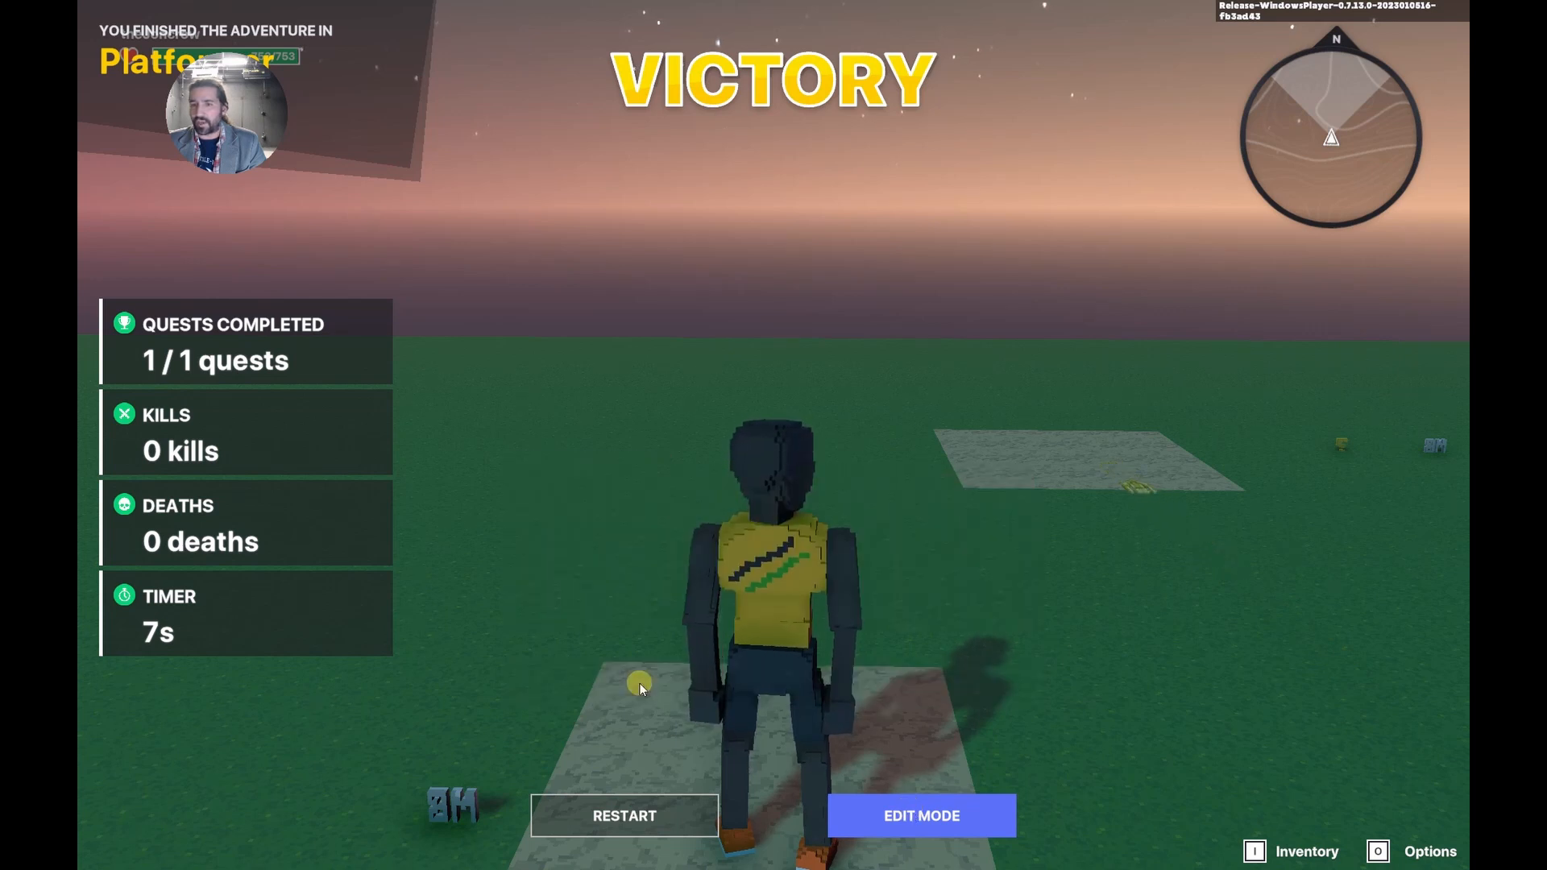
click(911, 810)
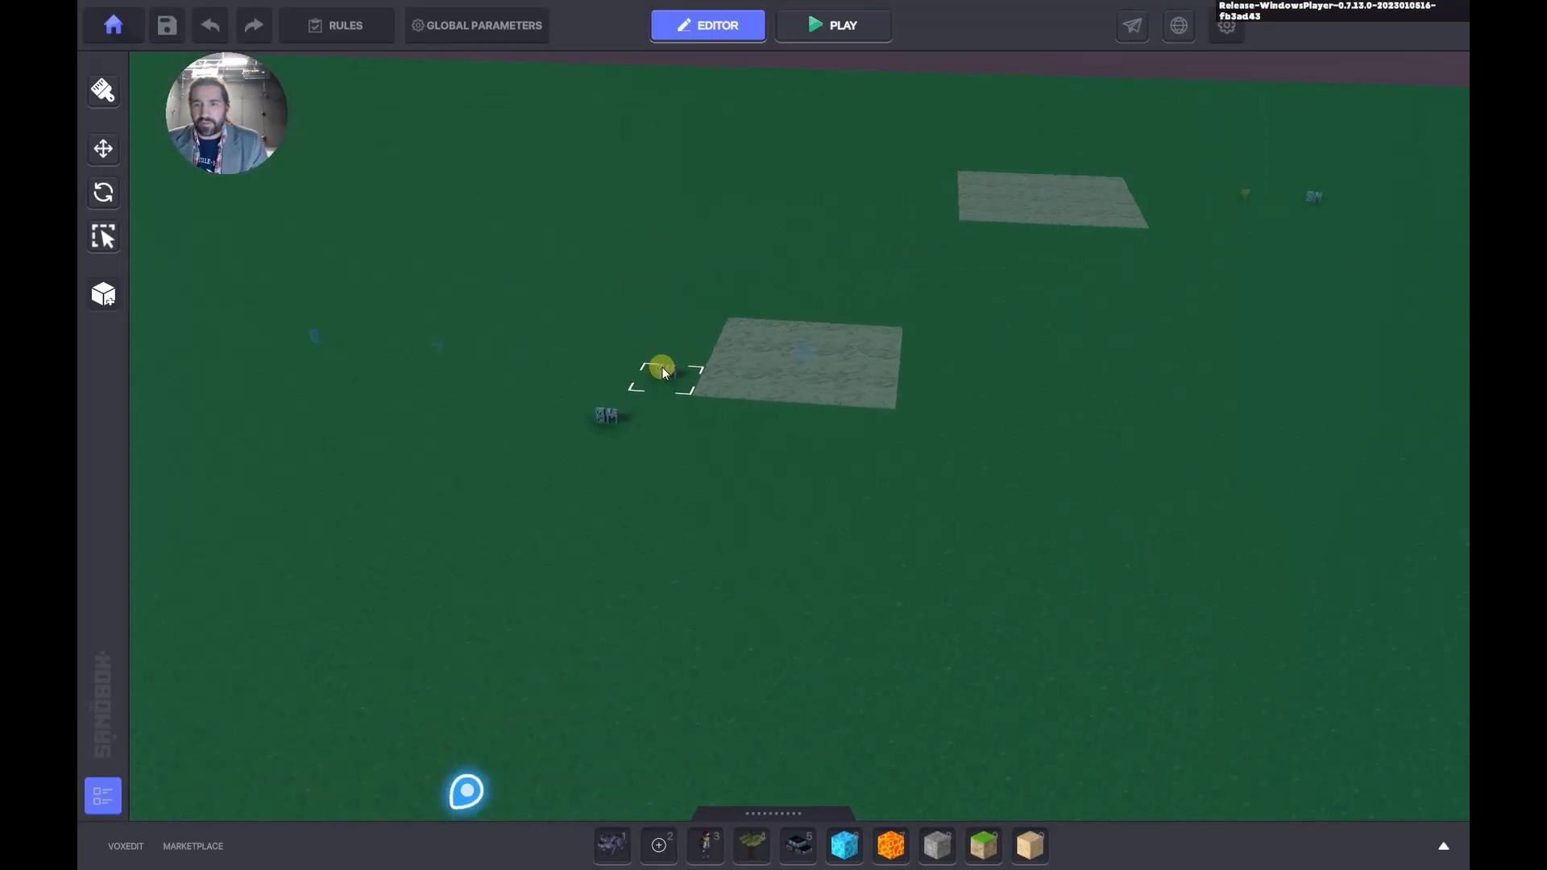
Review the Victory broadcaster beside the Win! pad, including its tags, required message and broadcast delay.
click(660, 366)
scroll(1251, 499, down, 5)
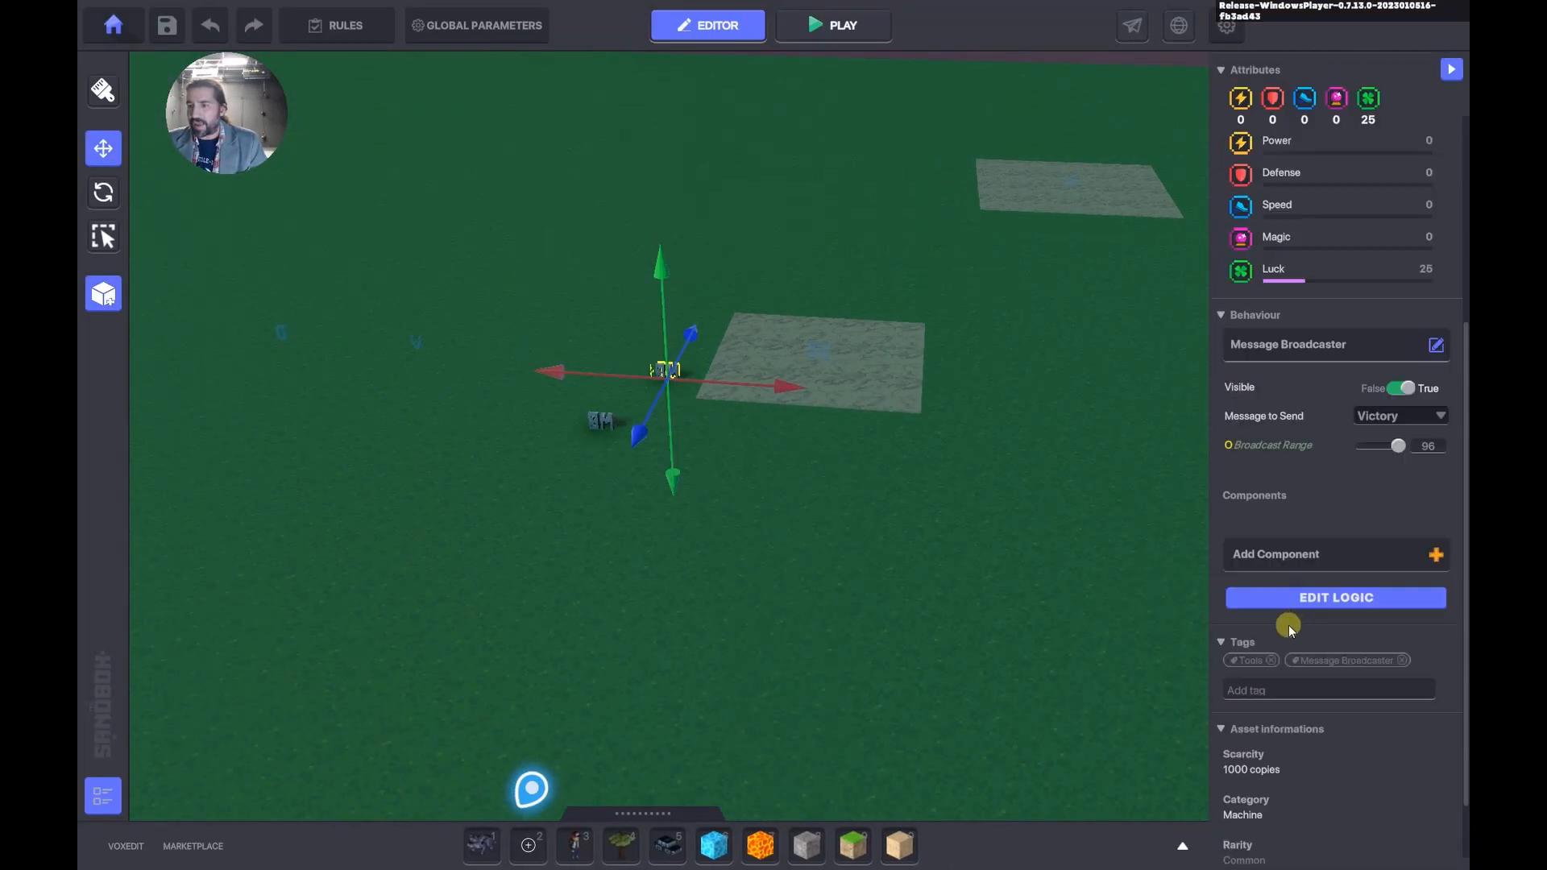
click(1292, 602)
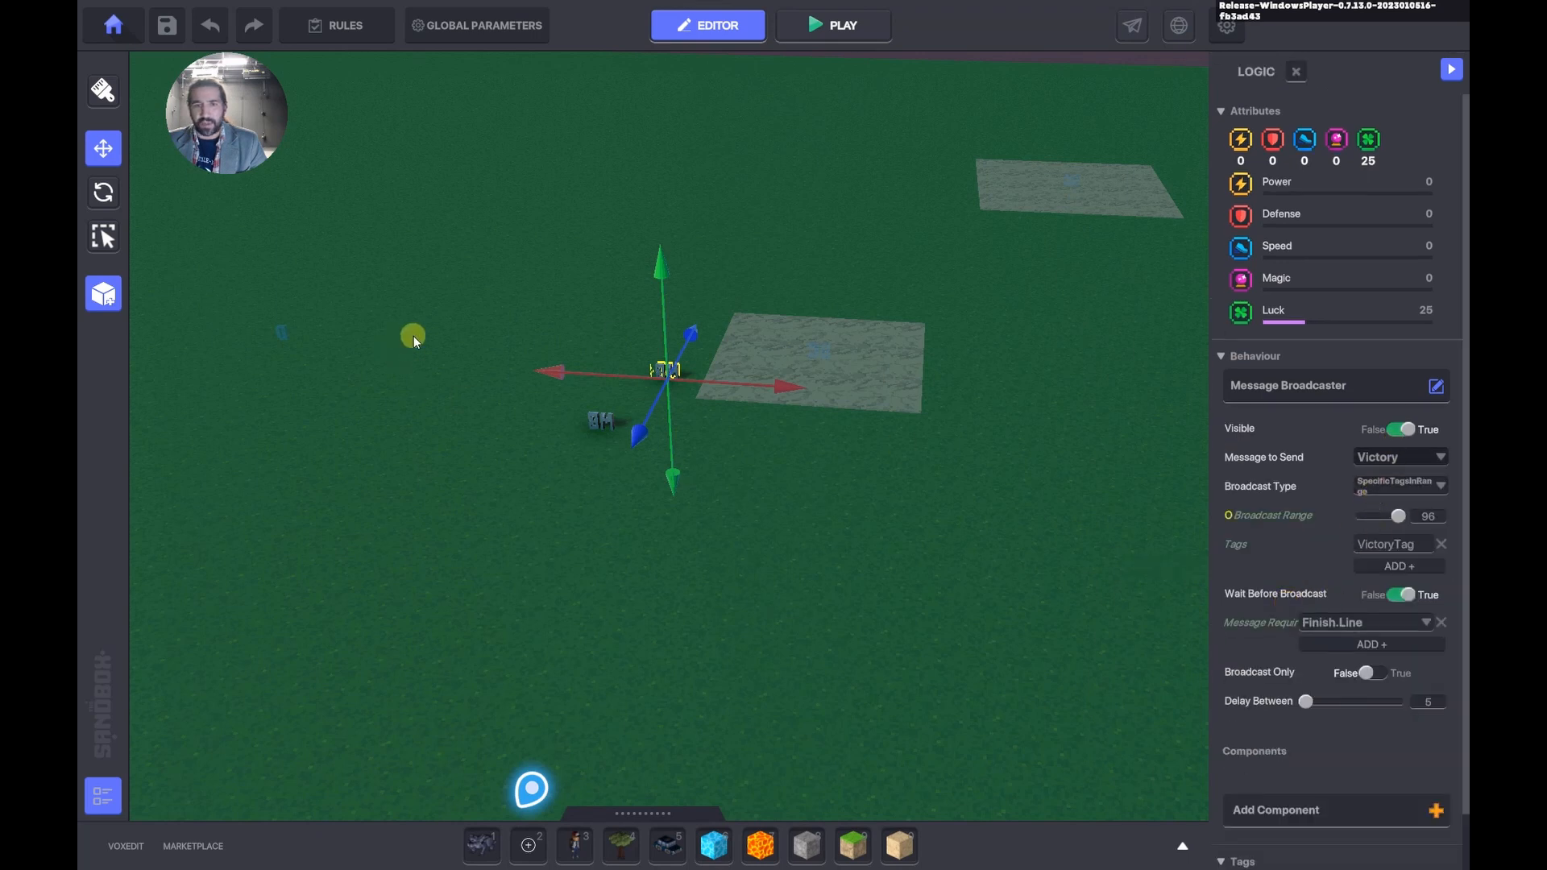
Set the Delay Between Broadcasts of the Off broadcaster beside the Win! pad to 1.
click(598, 419)
click(1316, 602)
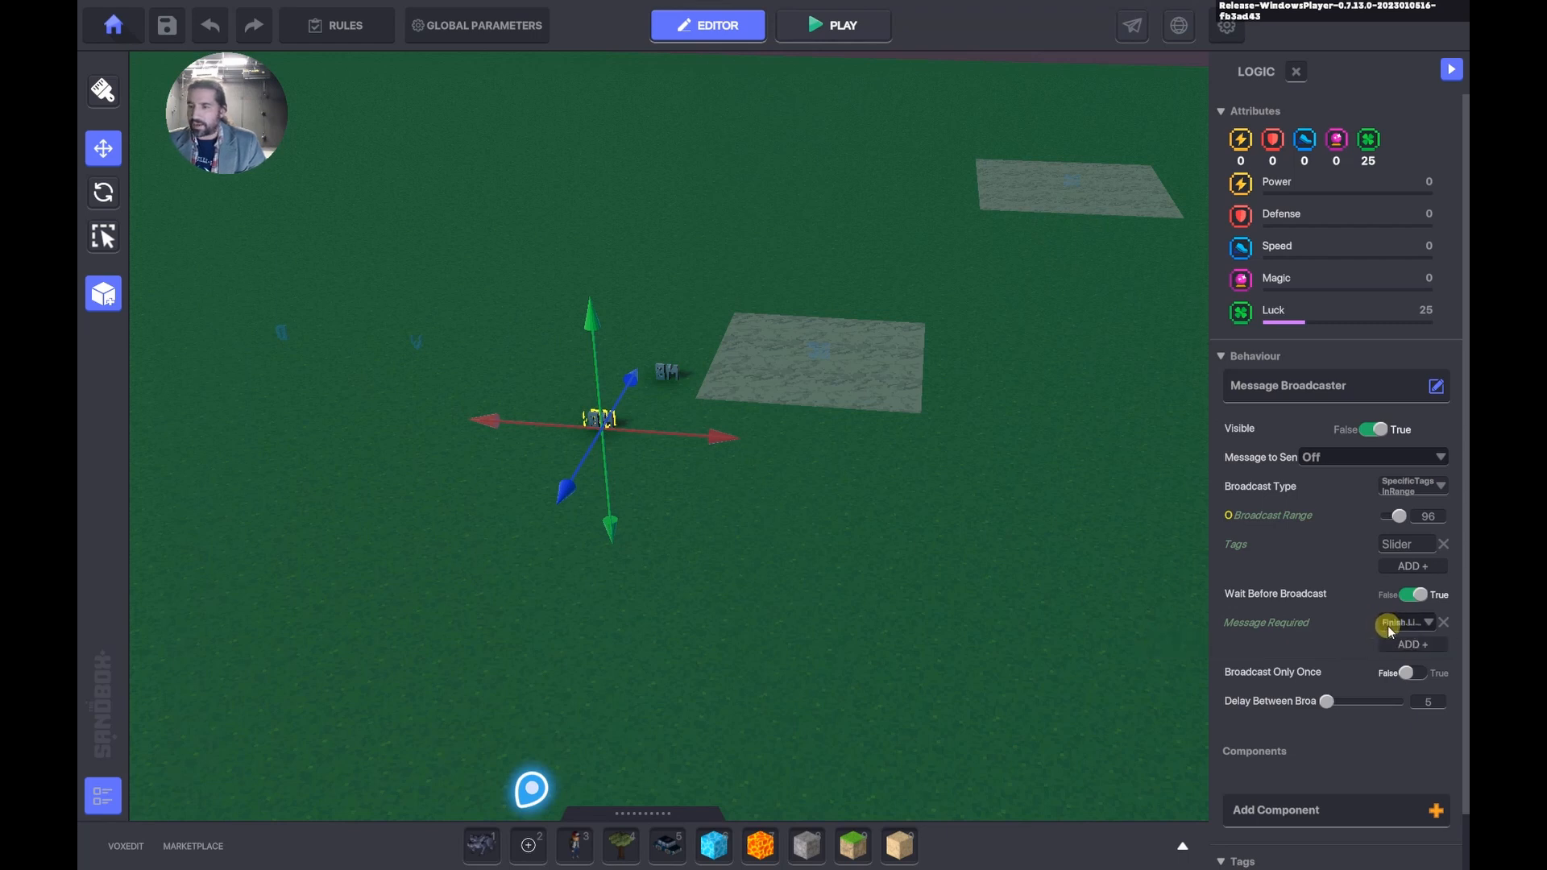
key(s)
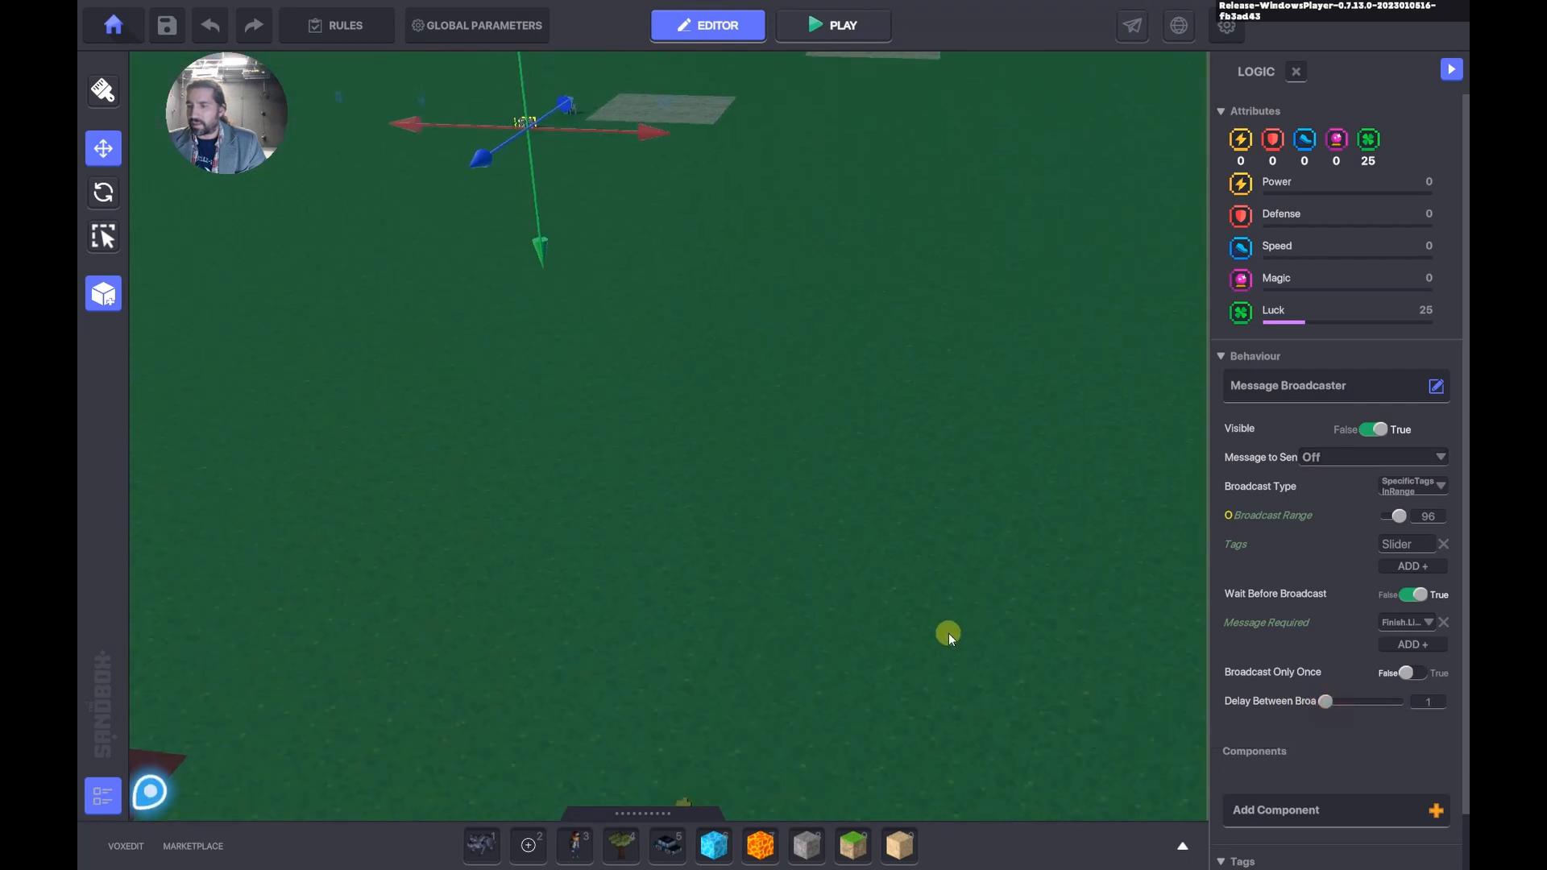
Set the Turn OFF Message in the slider platform's Toggle Behaviour component to Off.
key(w)
click(810, 657)
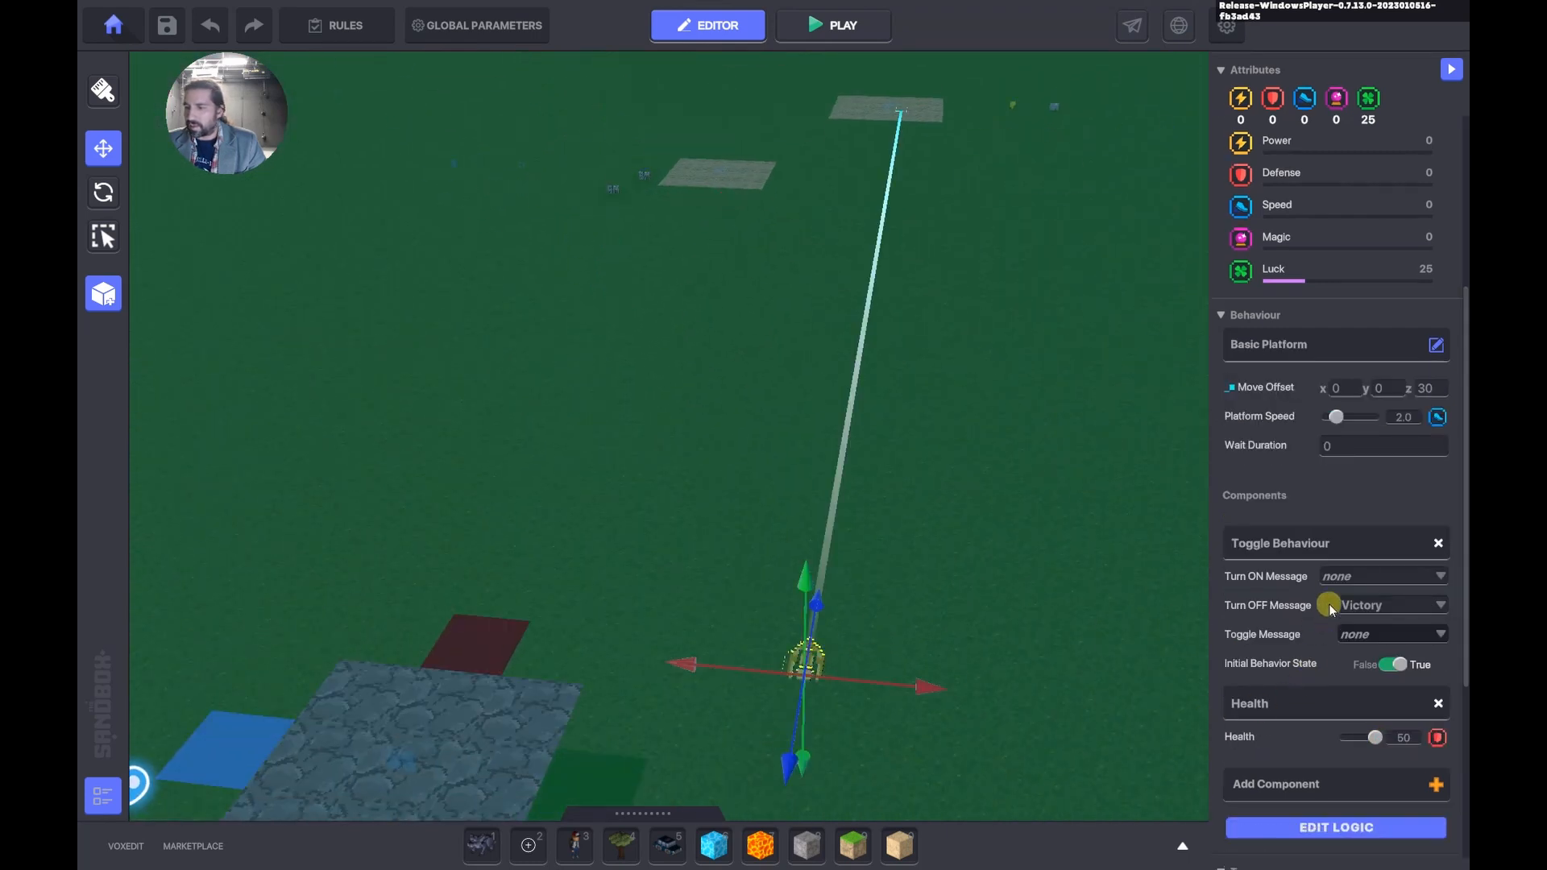
scroll(1293, 685, down, 2)
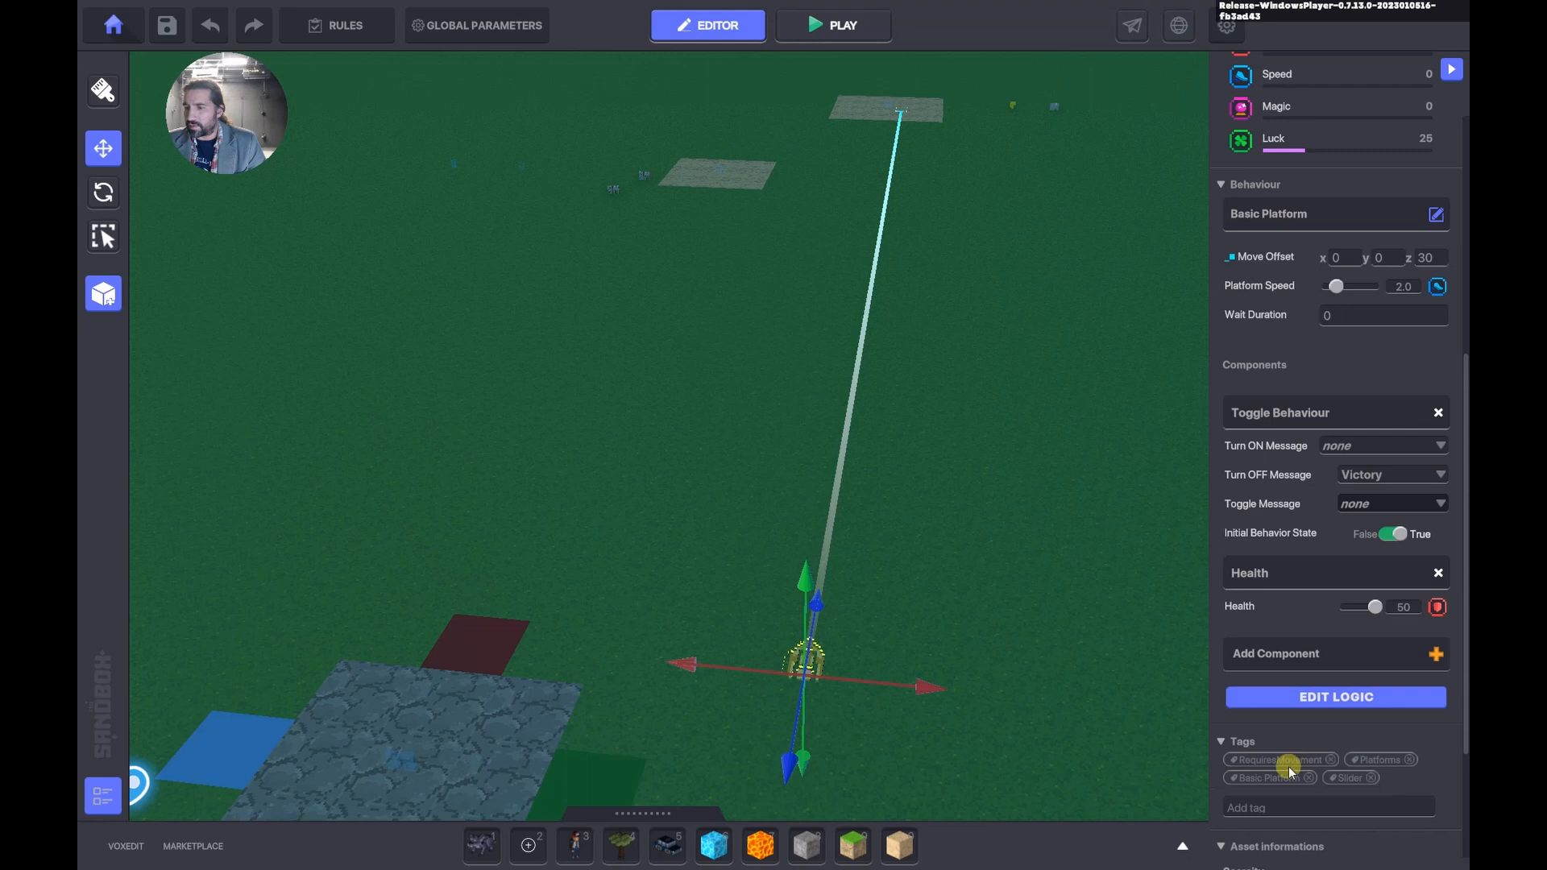
click(1316, 698)
scroll(1330, 645, down, 1)
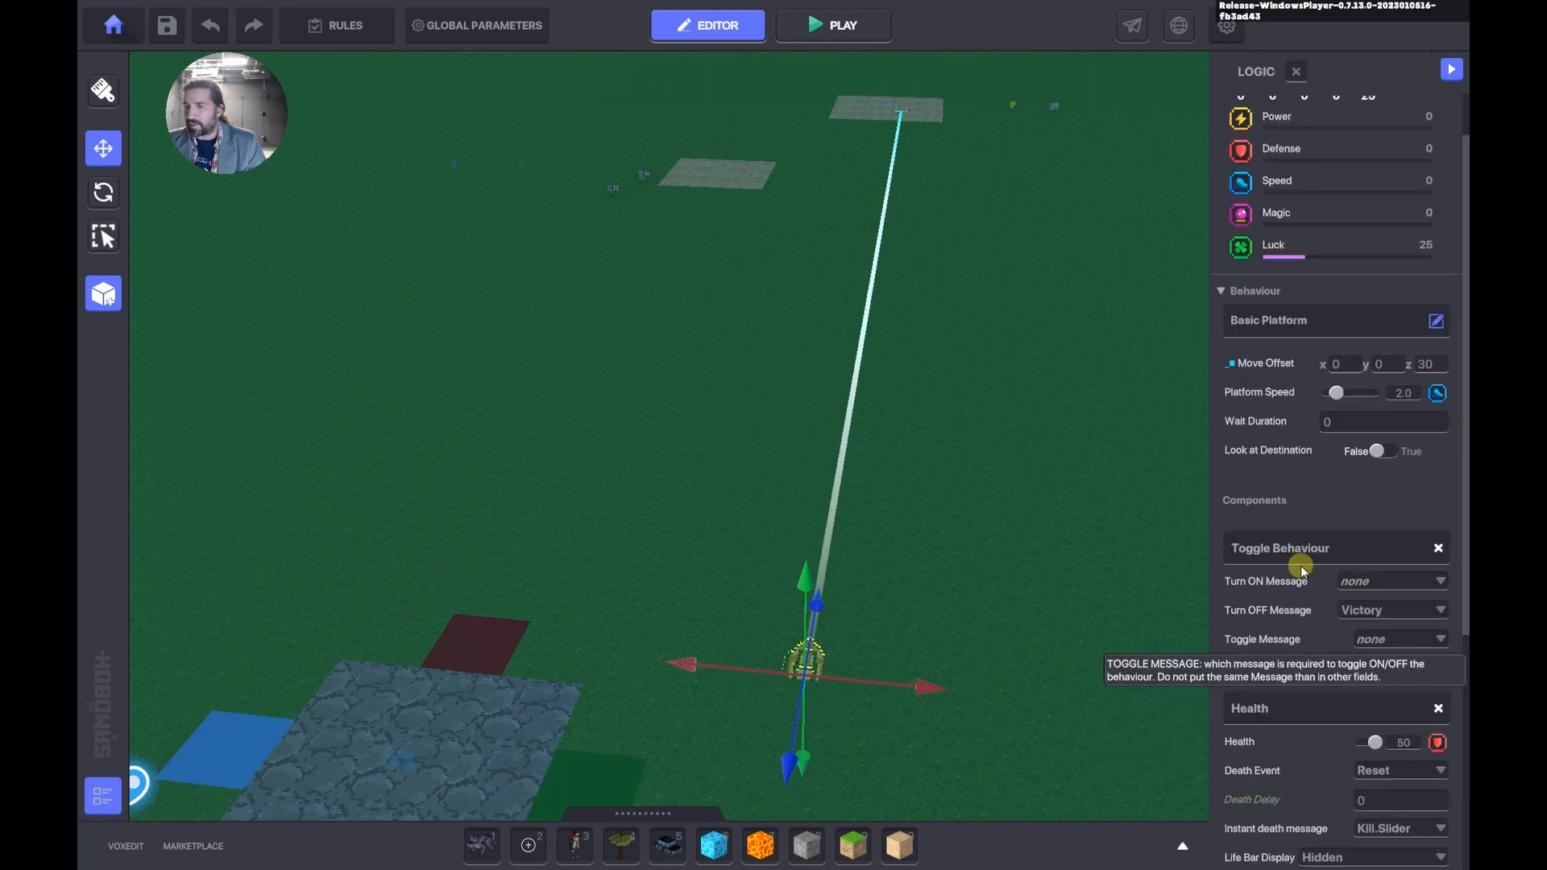
scroll(1313, 596, down, 4)
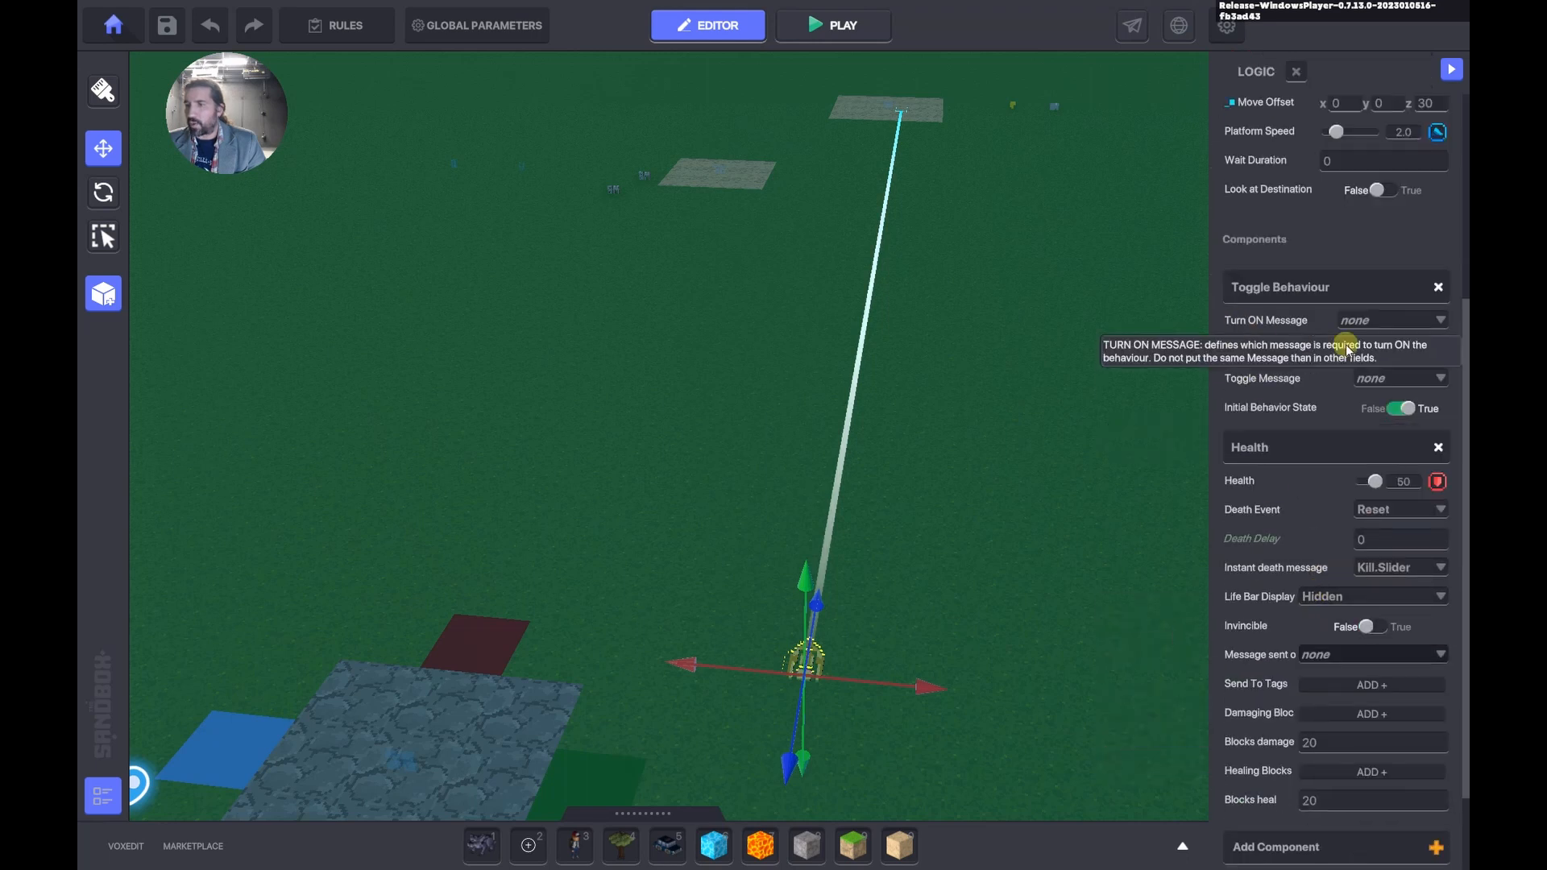
click(1418, 349)
scroll(1419, 372, down, 3)
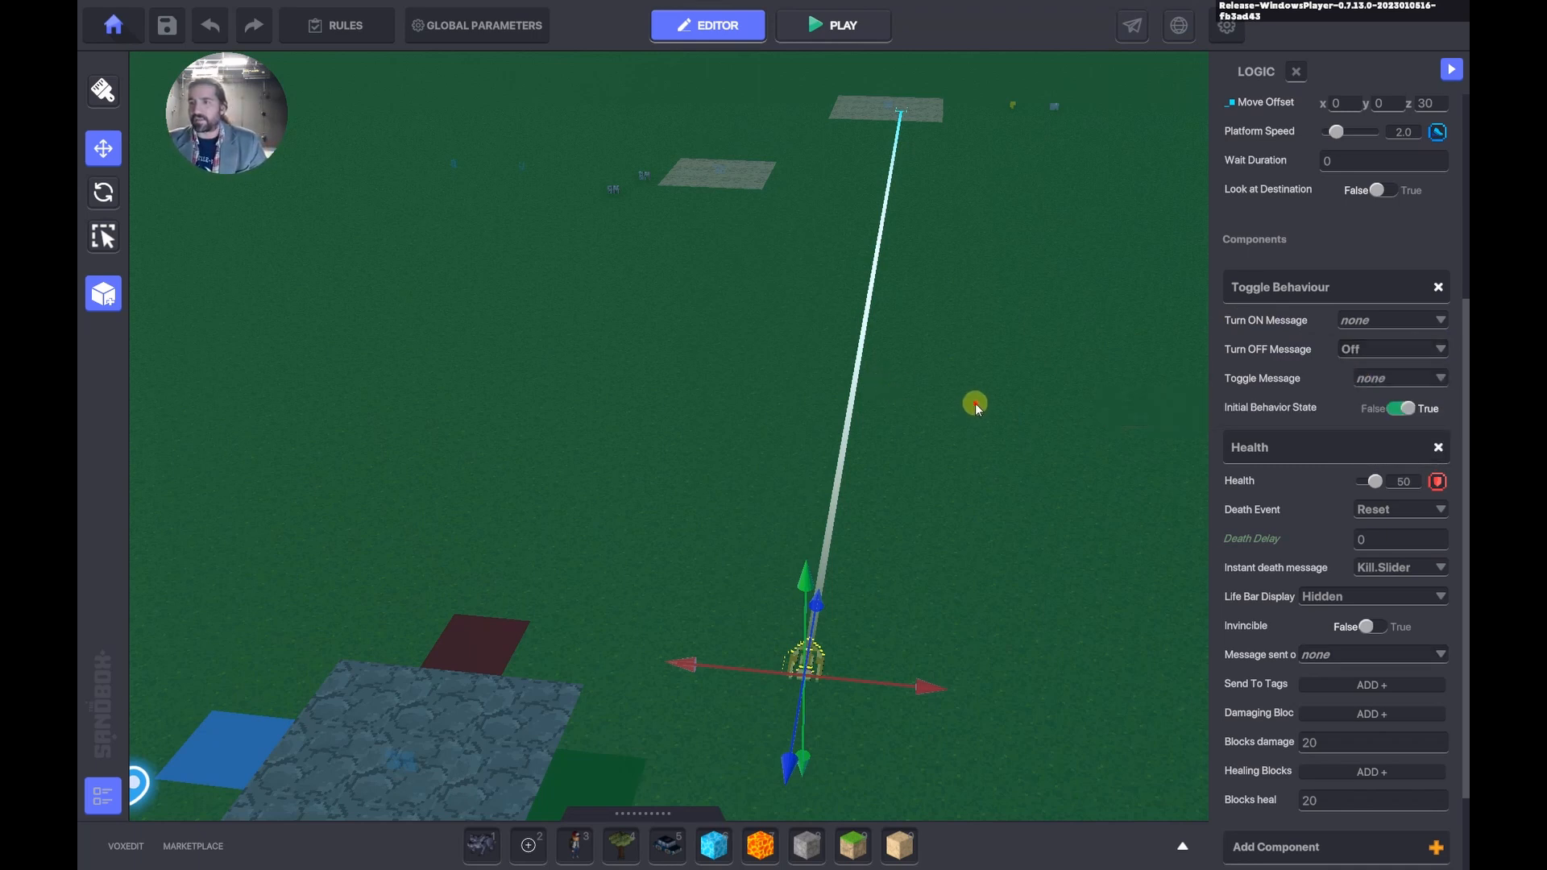
Playtest the quest by reaching the Win! pad in time and check whether the slider stops.
key(F5)
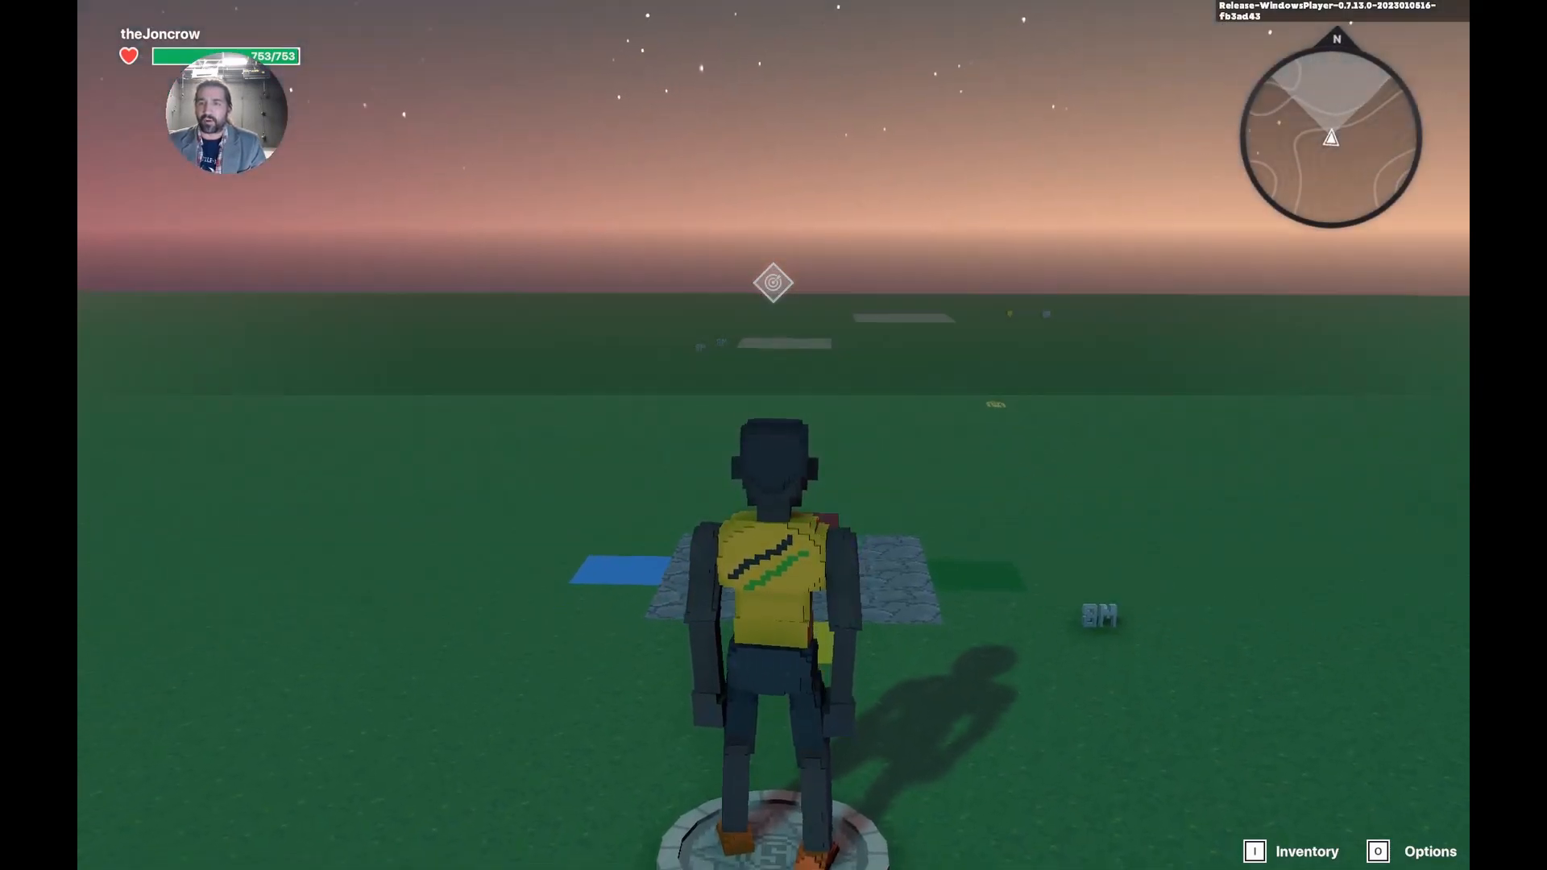
key(w)
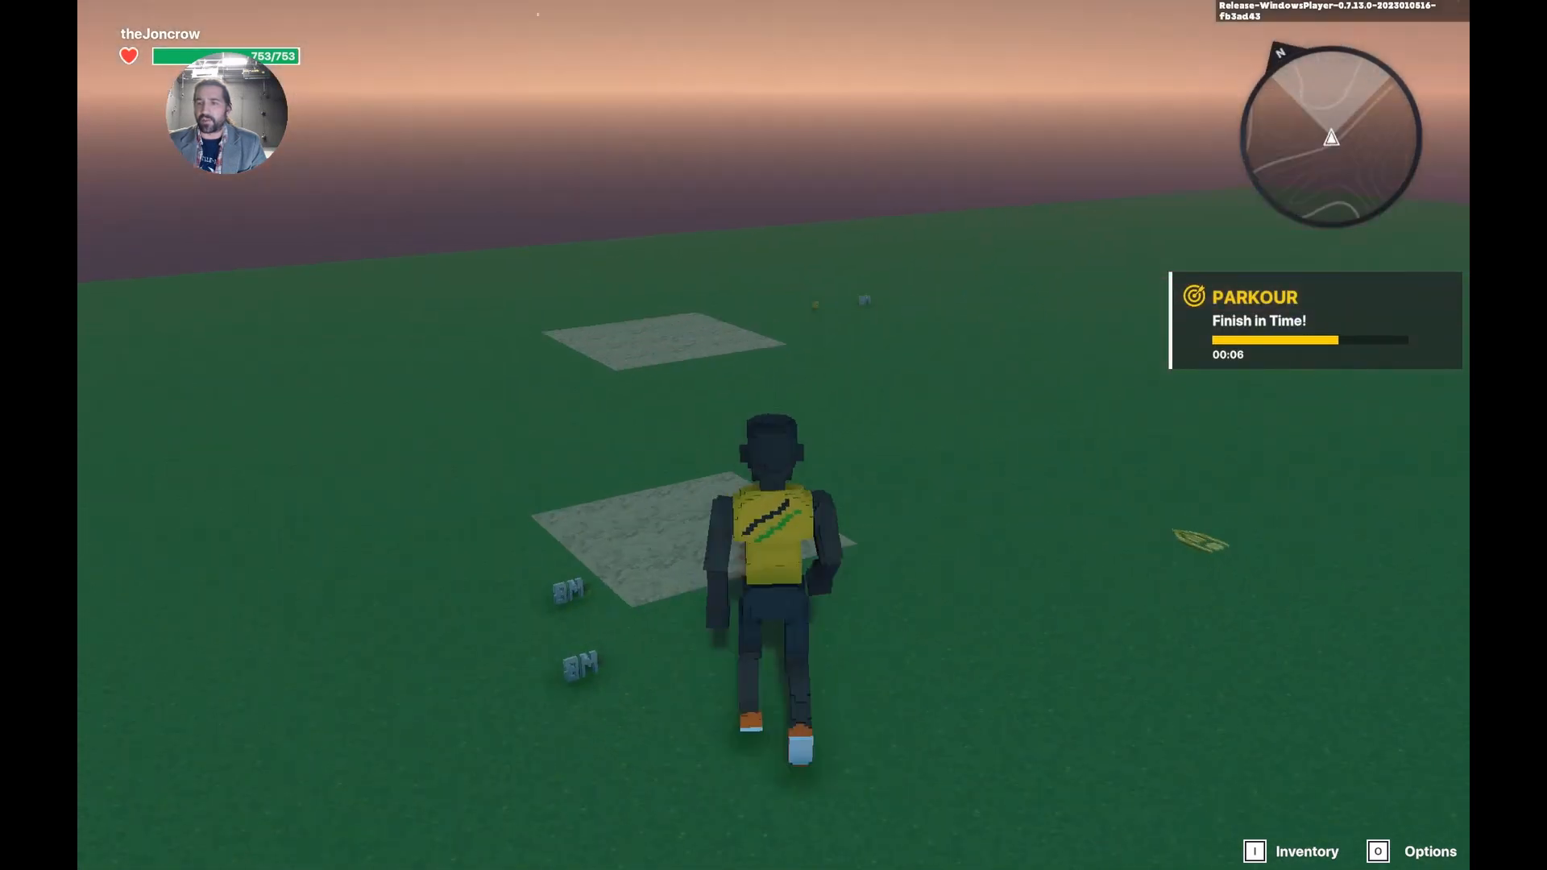
key(w)
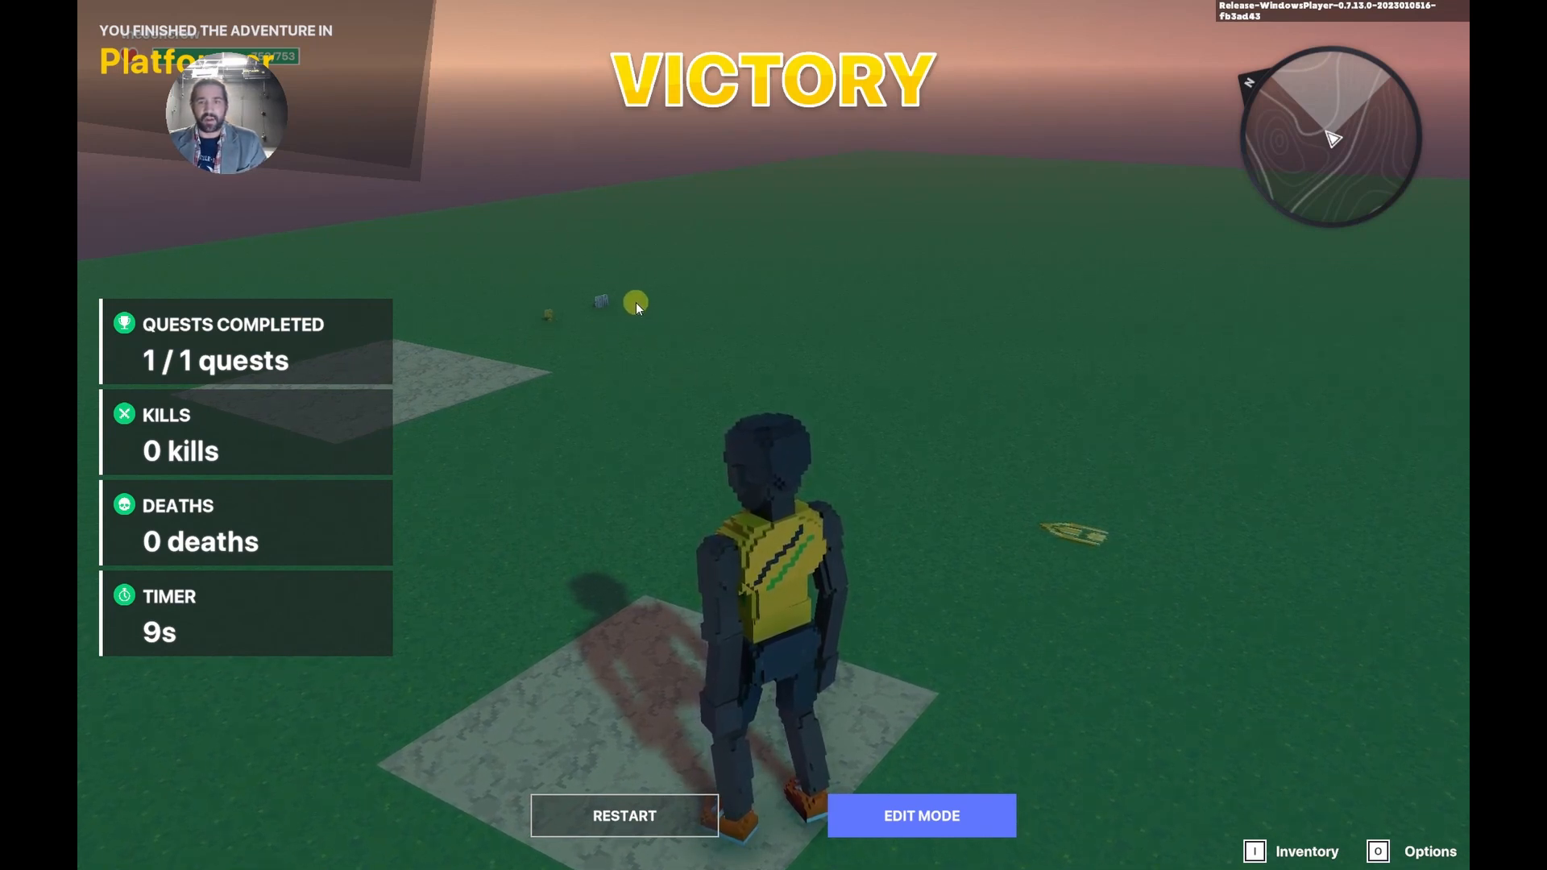
key(ctrl+shift+d)
drag(510, 306, 601, 270)
mouse_move(1017, 474)
mouse_down()
mouse_move(1181, 574)
mouse_move(1055, 541)
mouse_up()
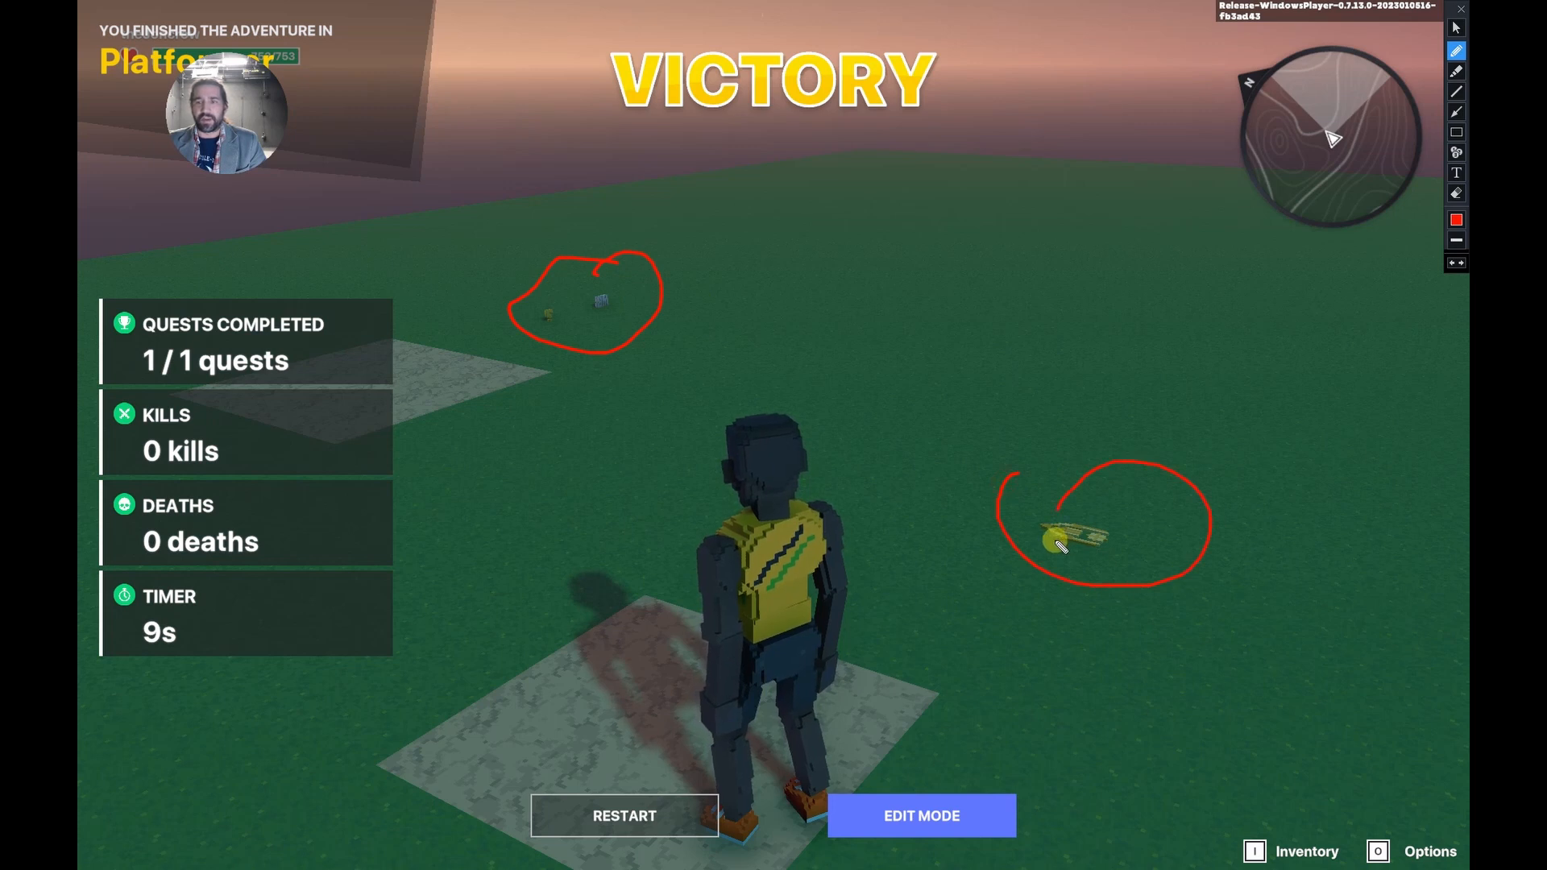
drag(633, 138, 1019, 140)
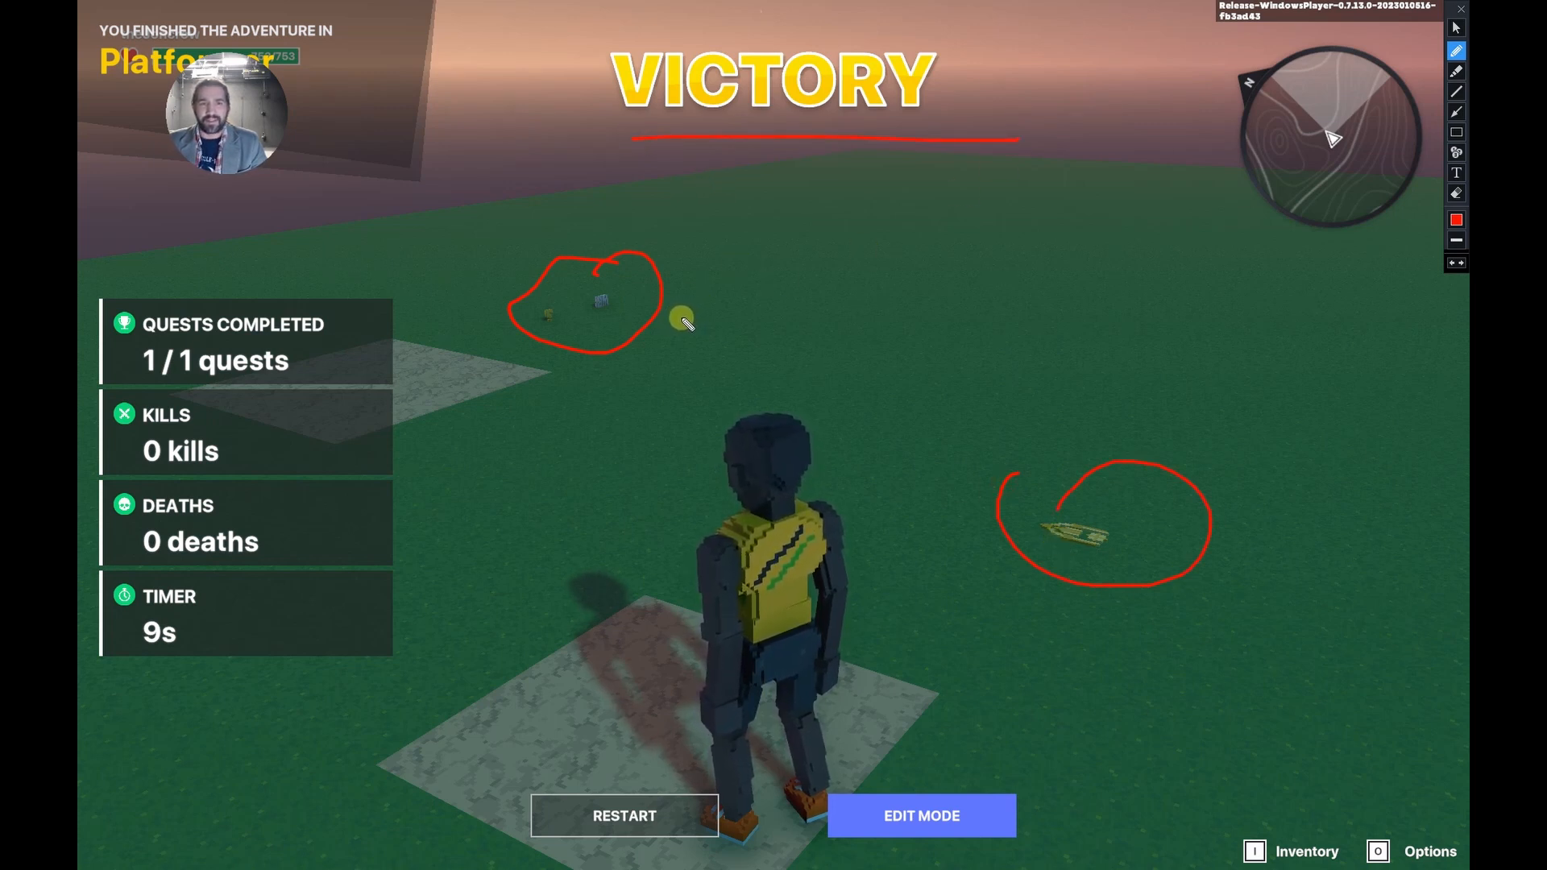
key(ctrl+shift+d)
Rerun the playtest, let the parkour timer run out, answer the announcer with "I Give Up. Mercy!", and leave play mode.
click(905, 809)
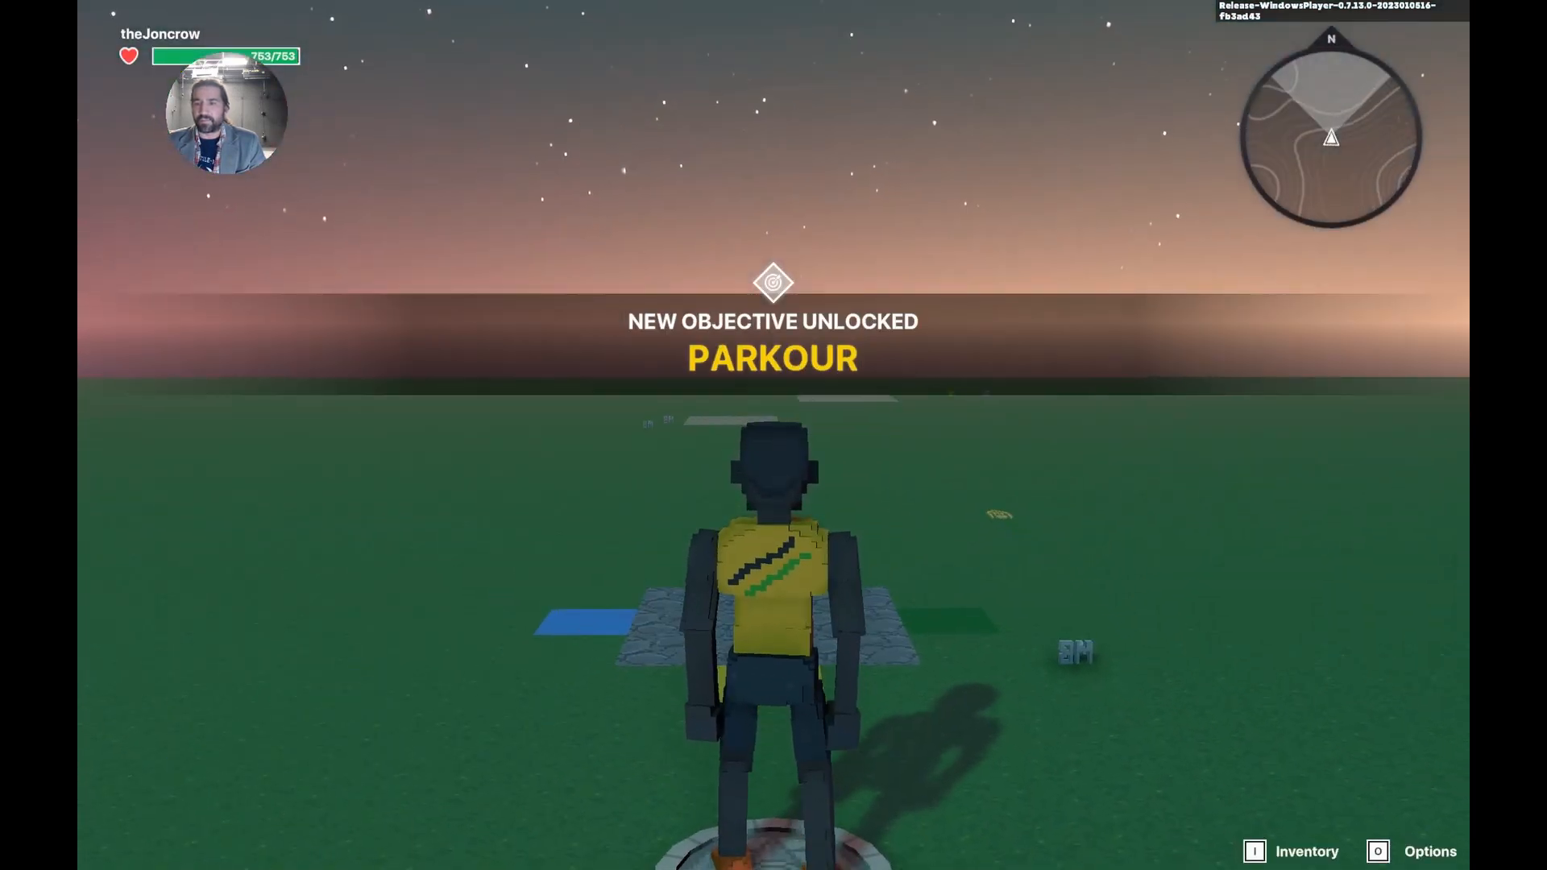
key(w)
key(w)
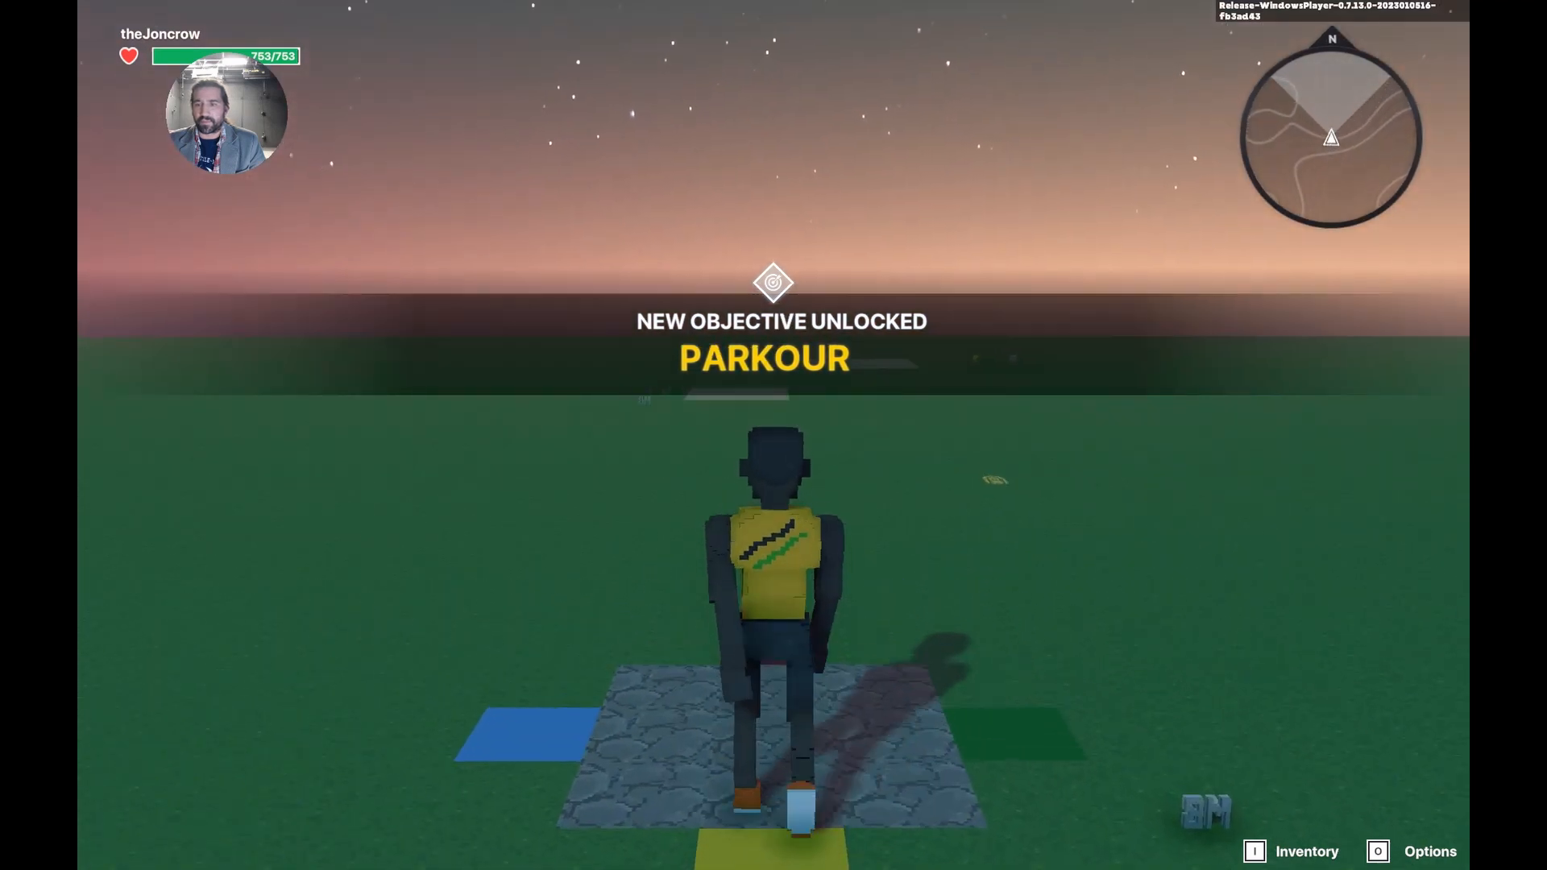
key(w)
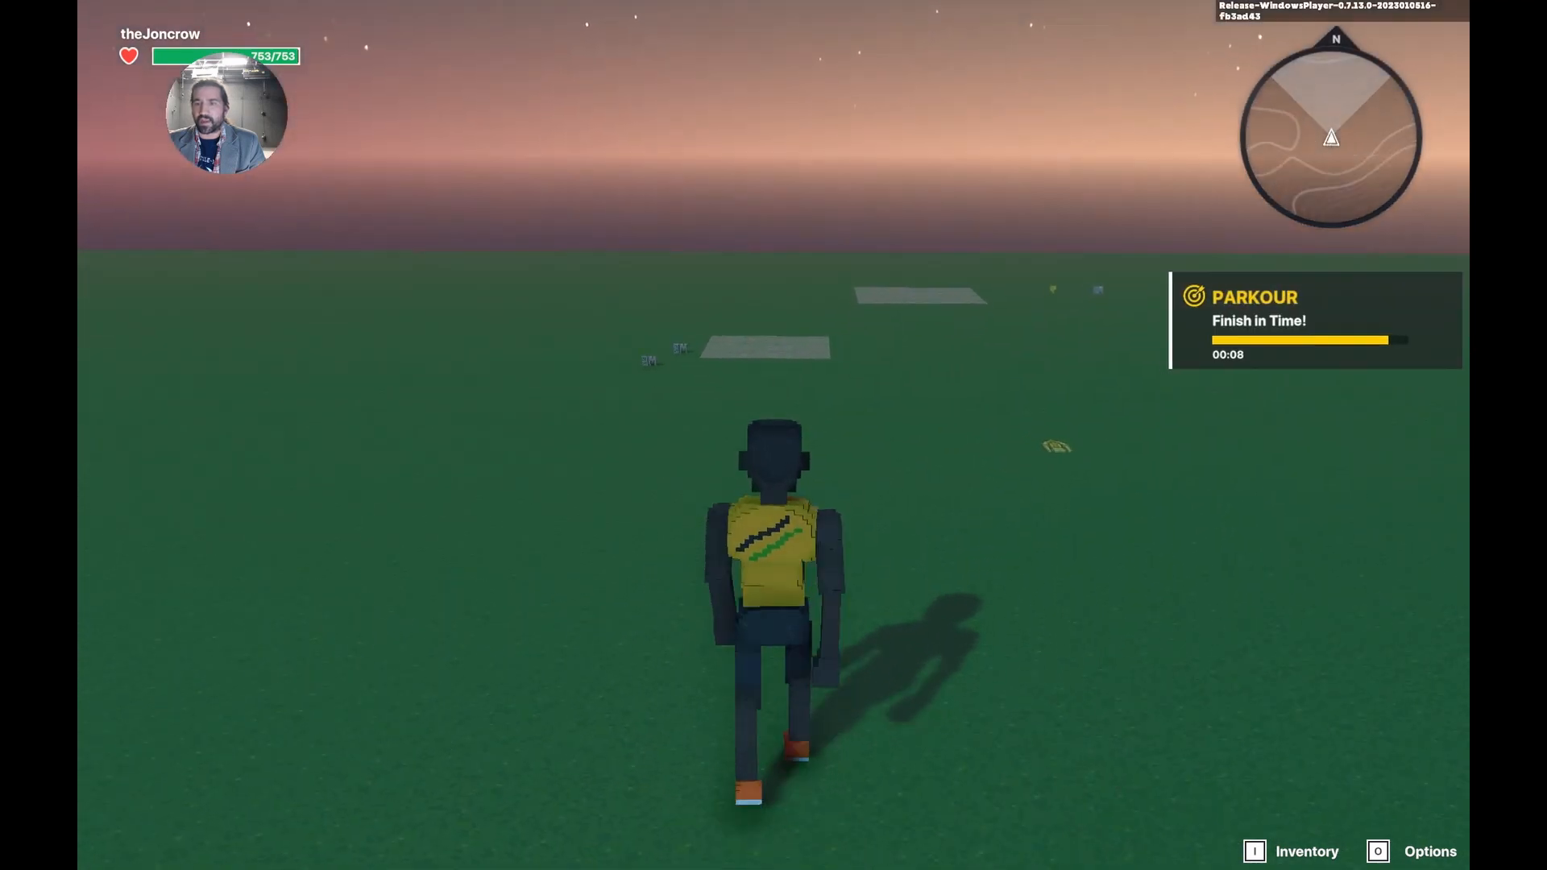
key(w)
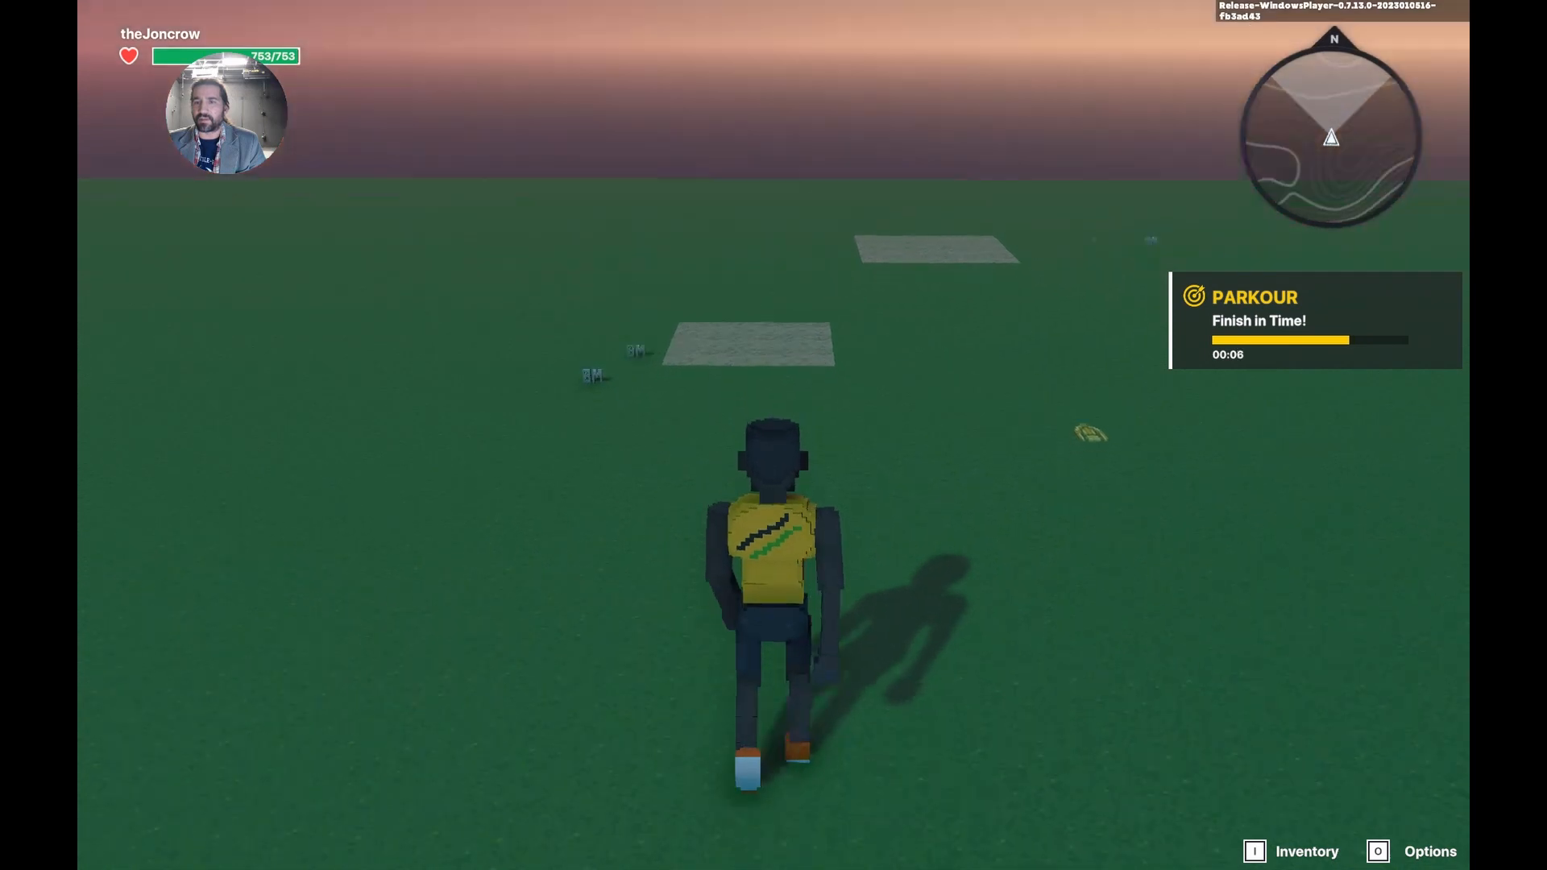
key(w)
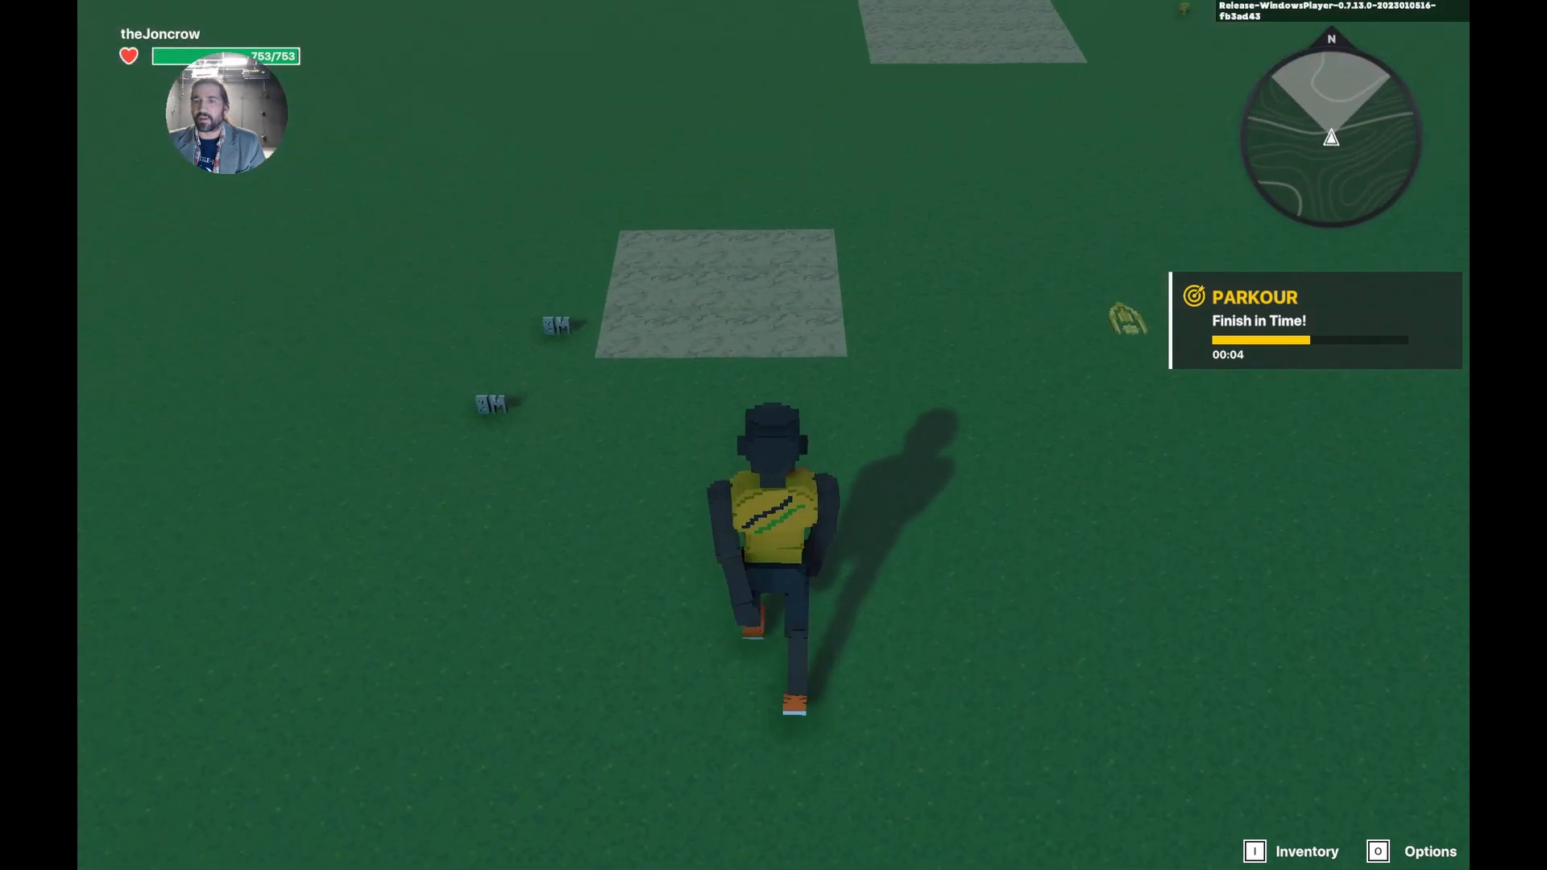
key(w)
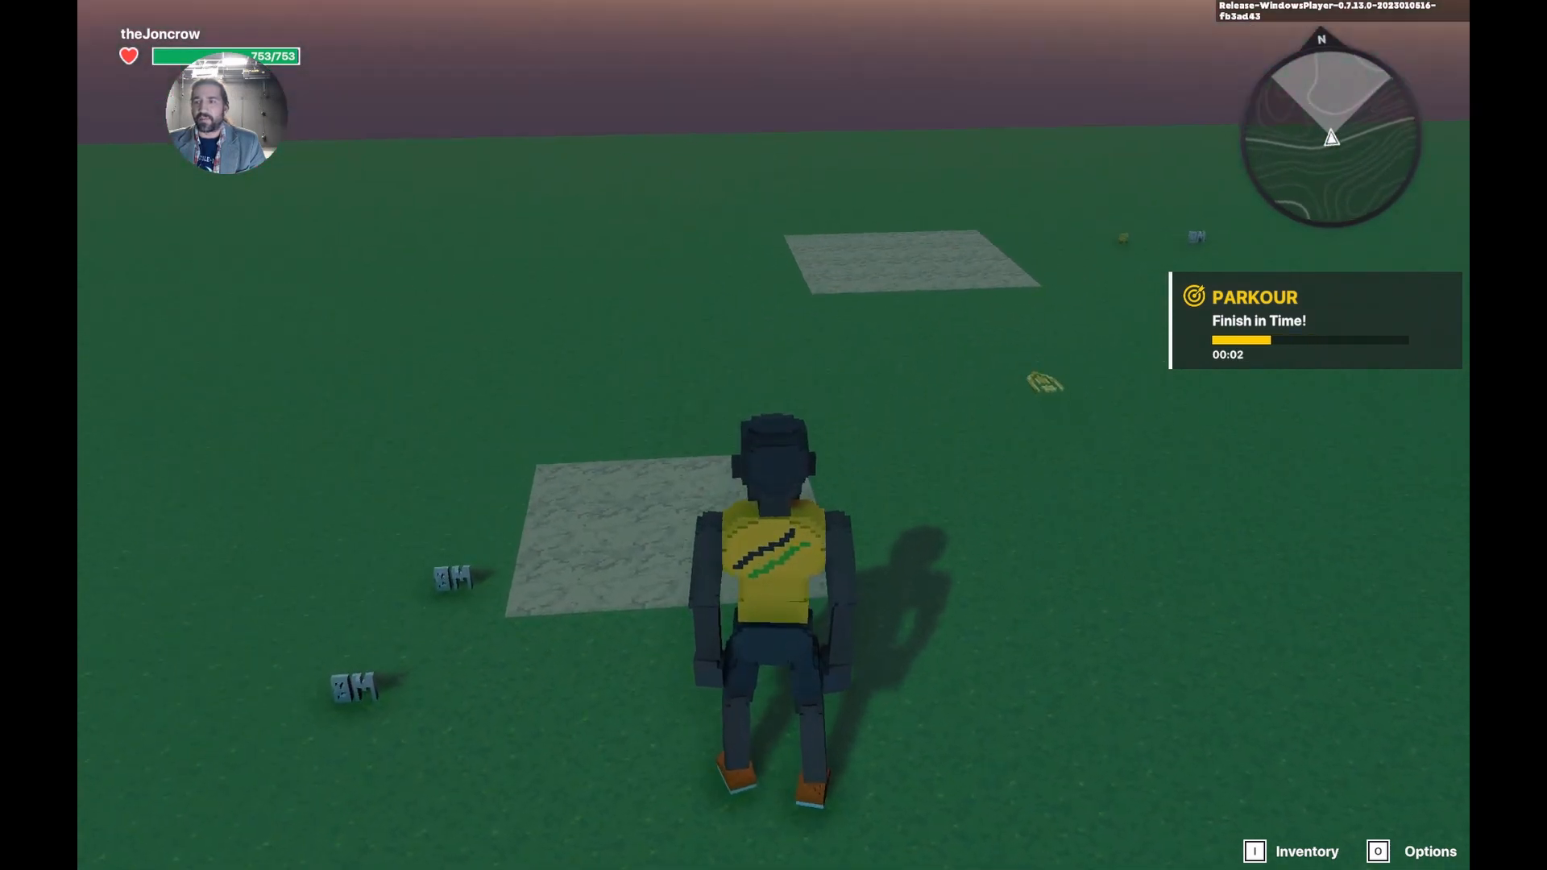
key(w)
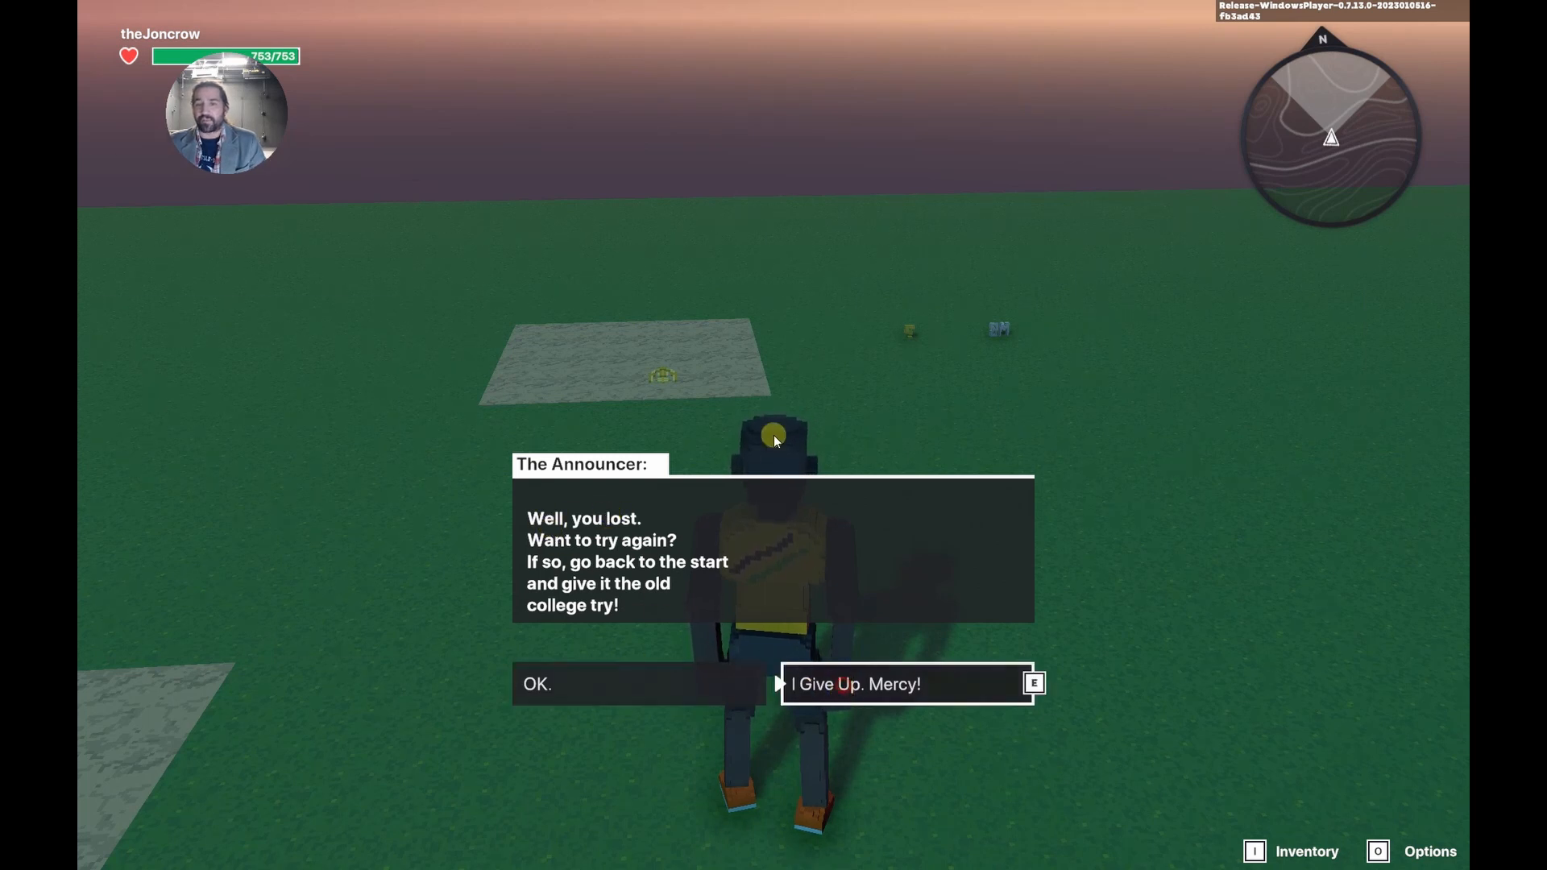
key(e)
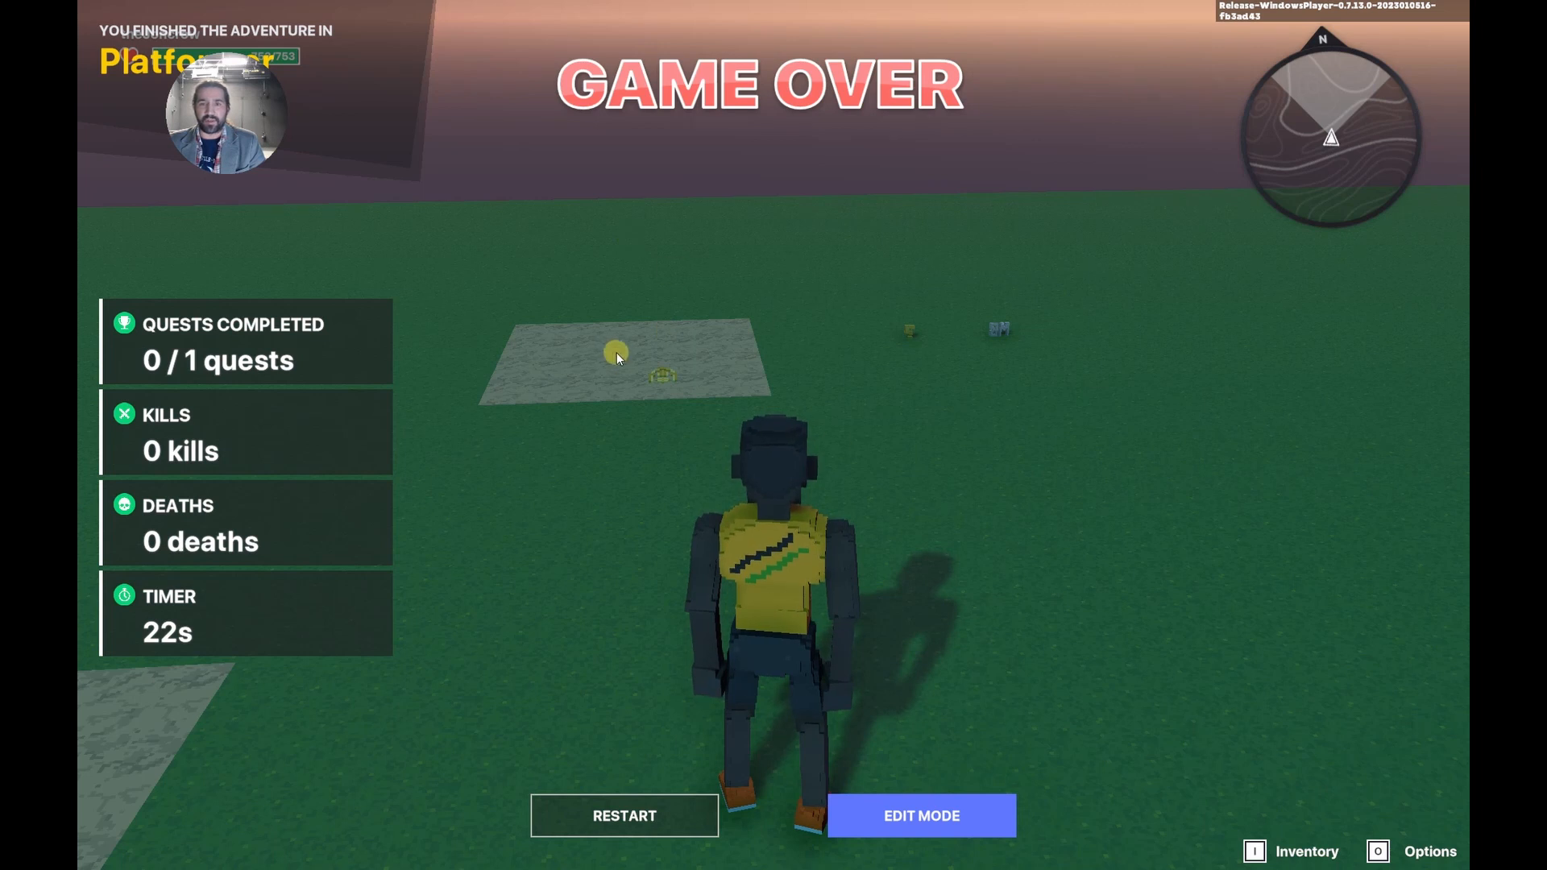
click(899, 815)
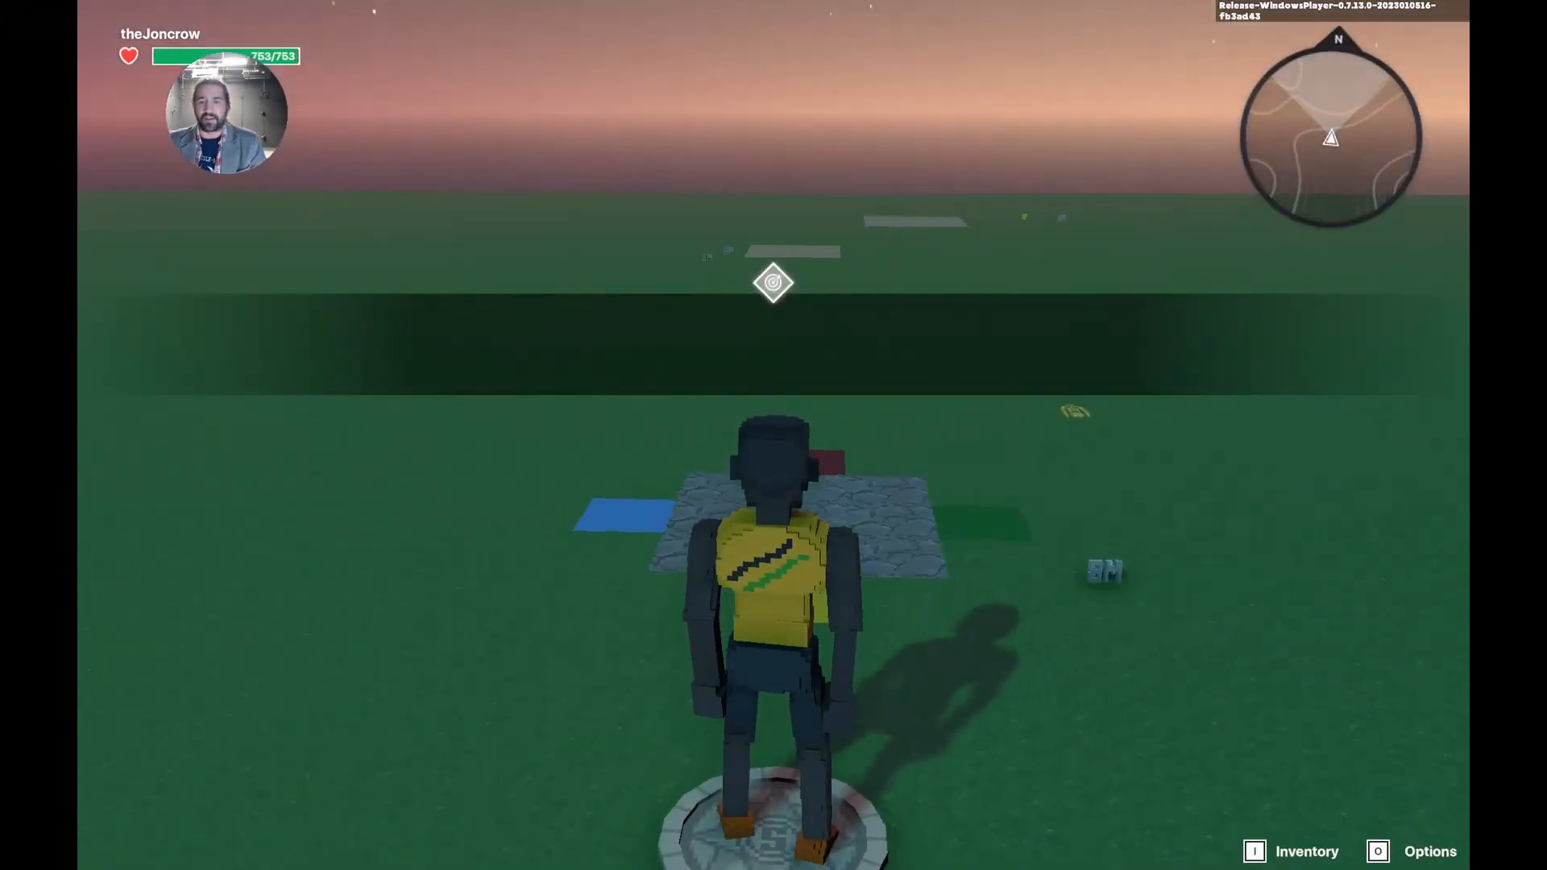
Playtest the Parkour quest, let its timer run out, and answer the announcer with "OK.".
key(w)
key(a)
key(w)
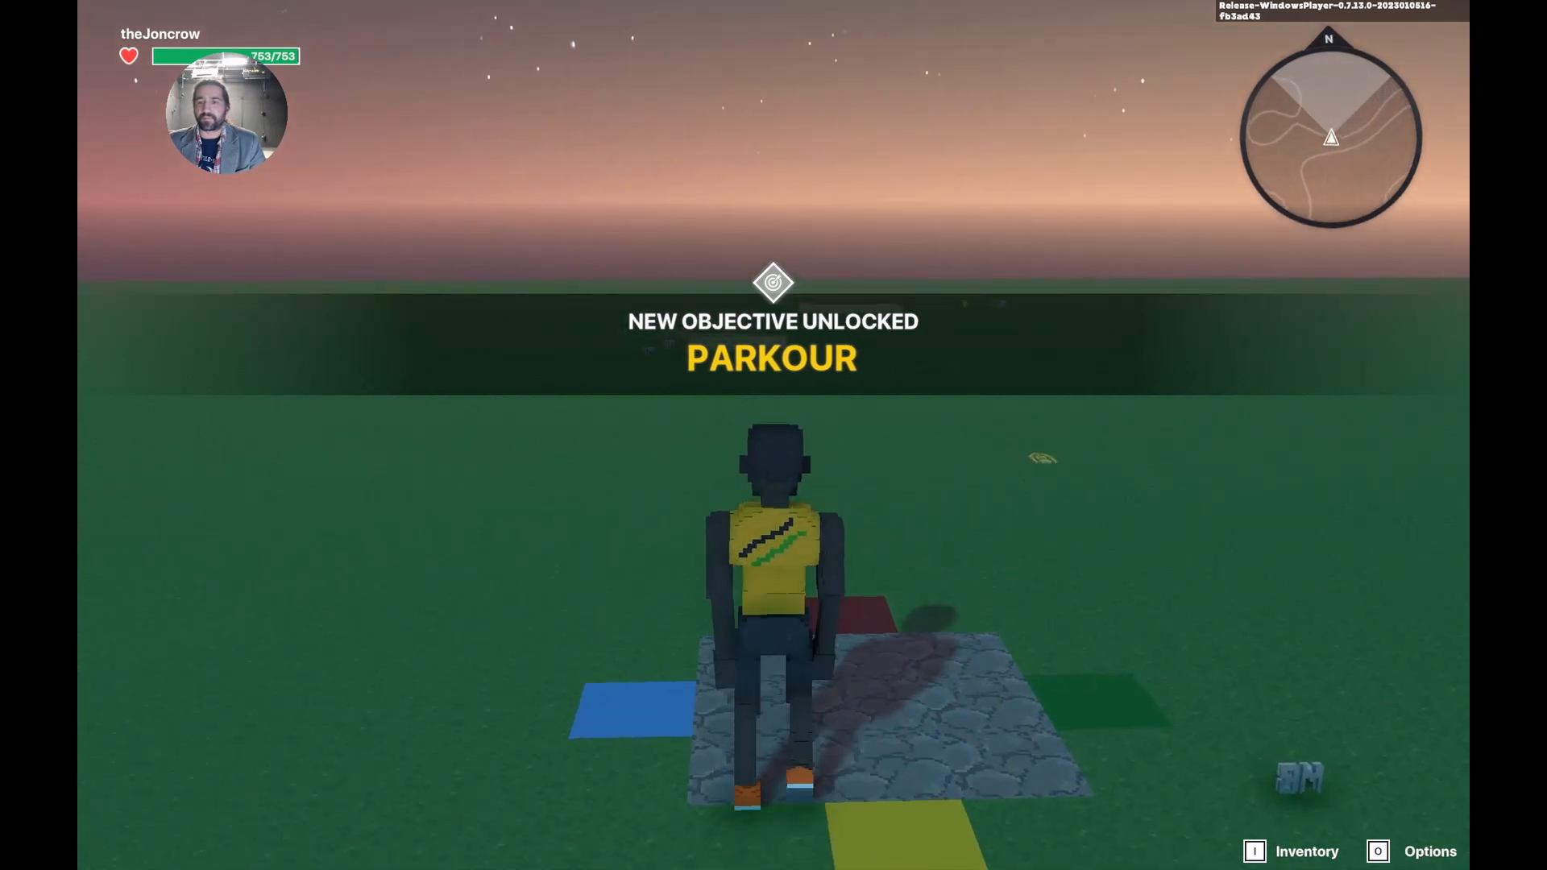
key(w)
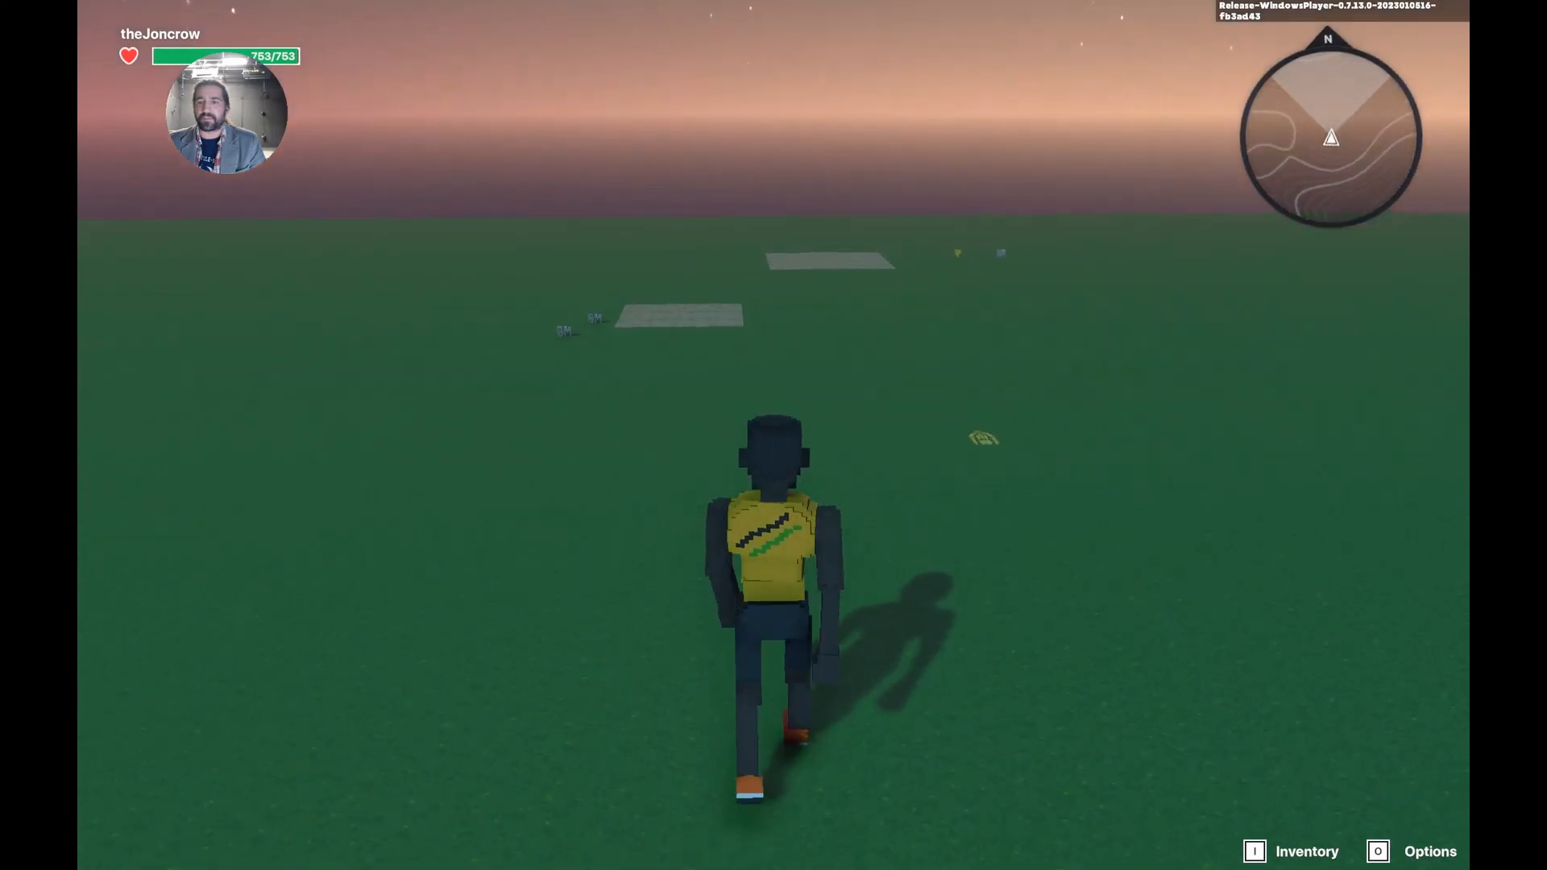
key(w)
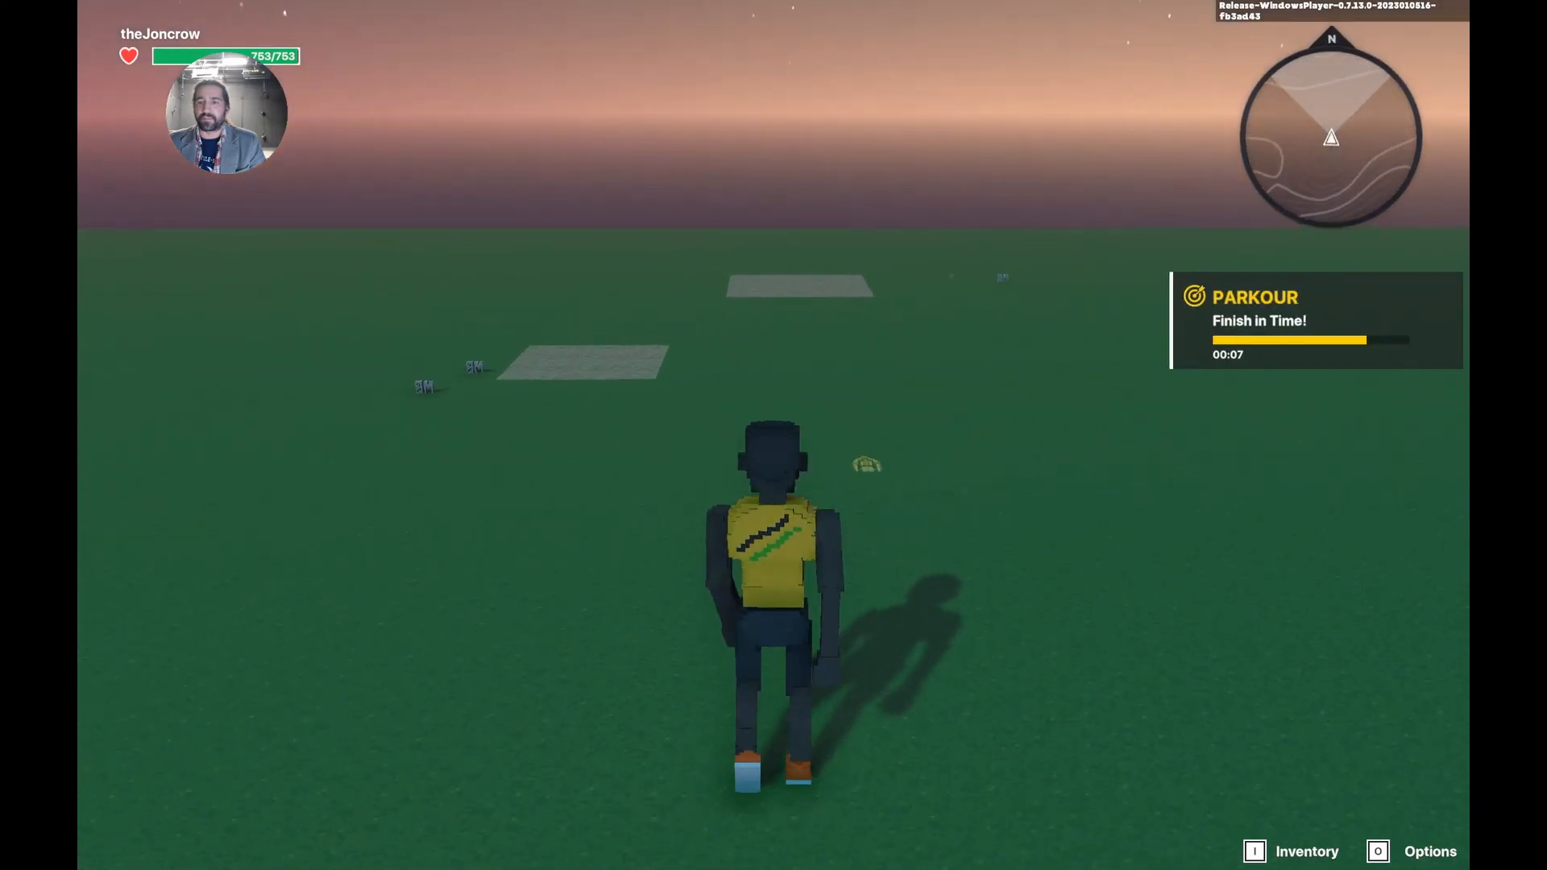
key(w)
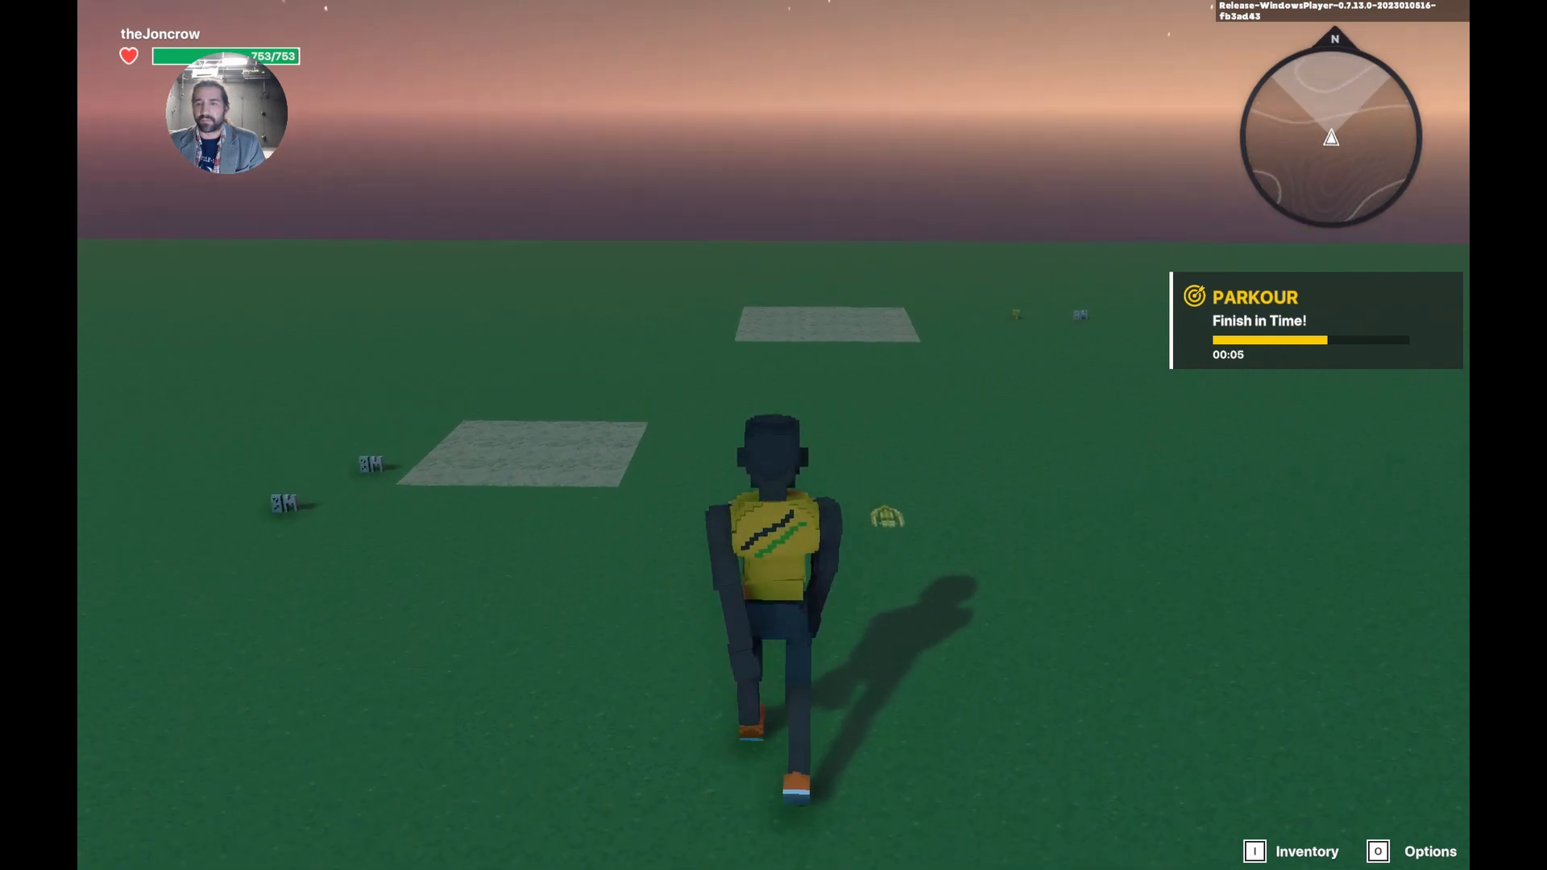
key(w)
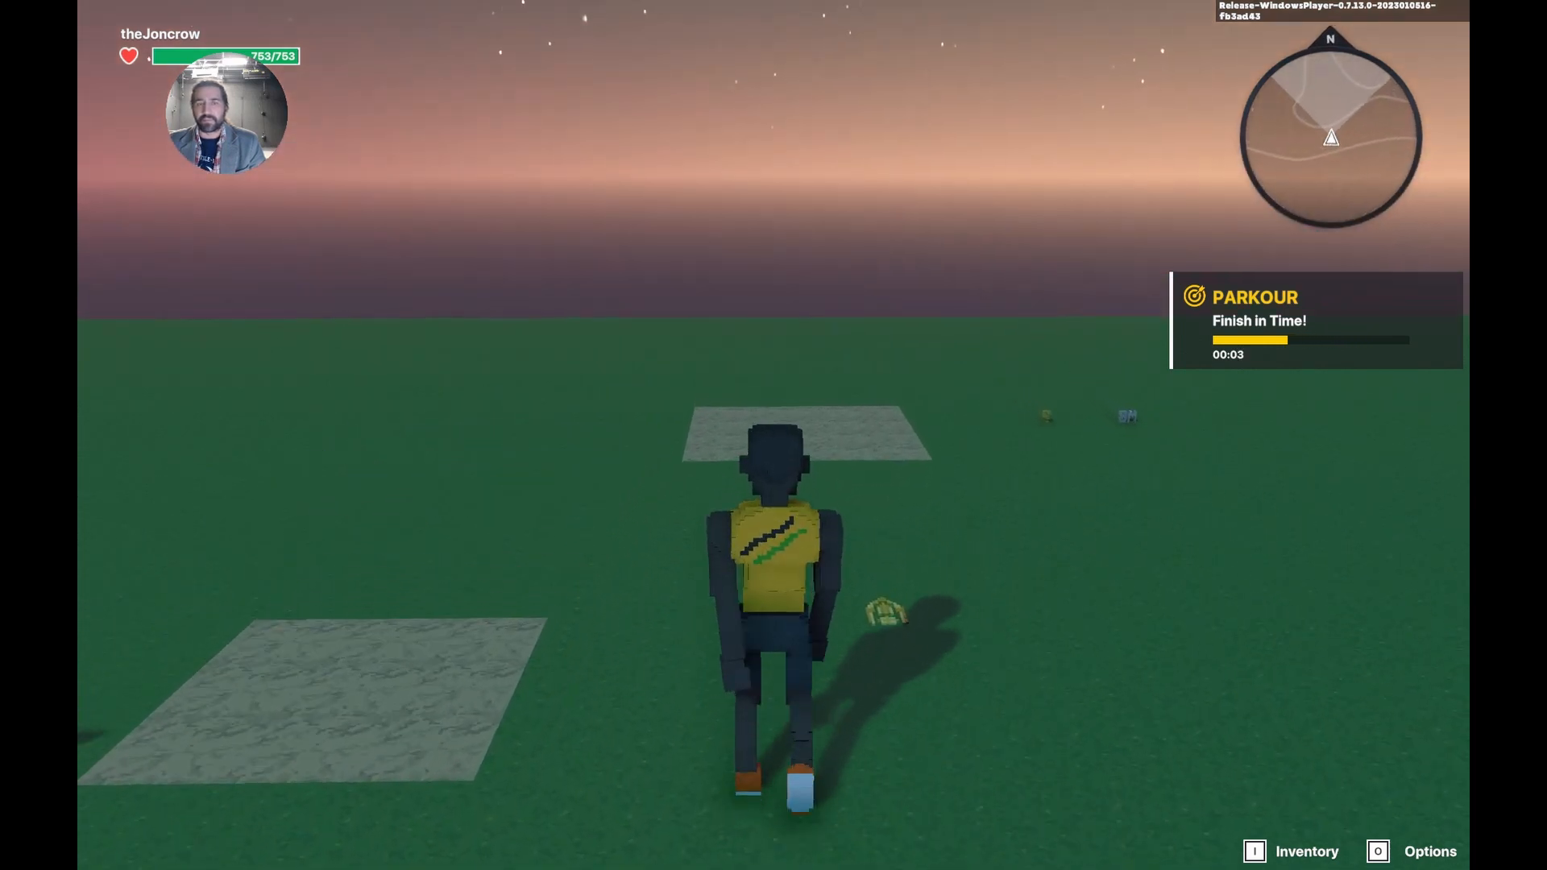
key(w)
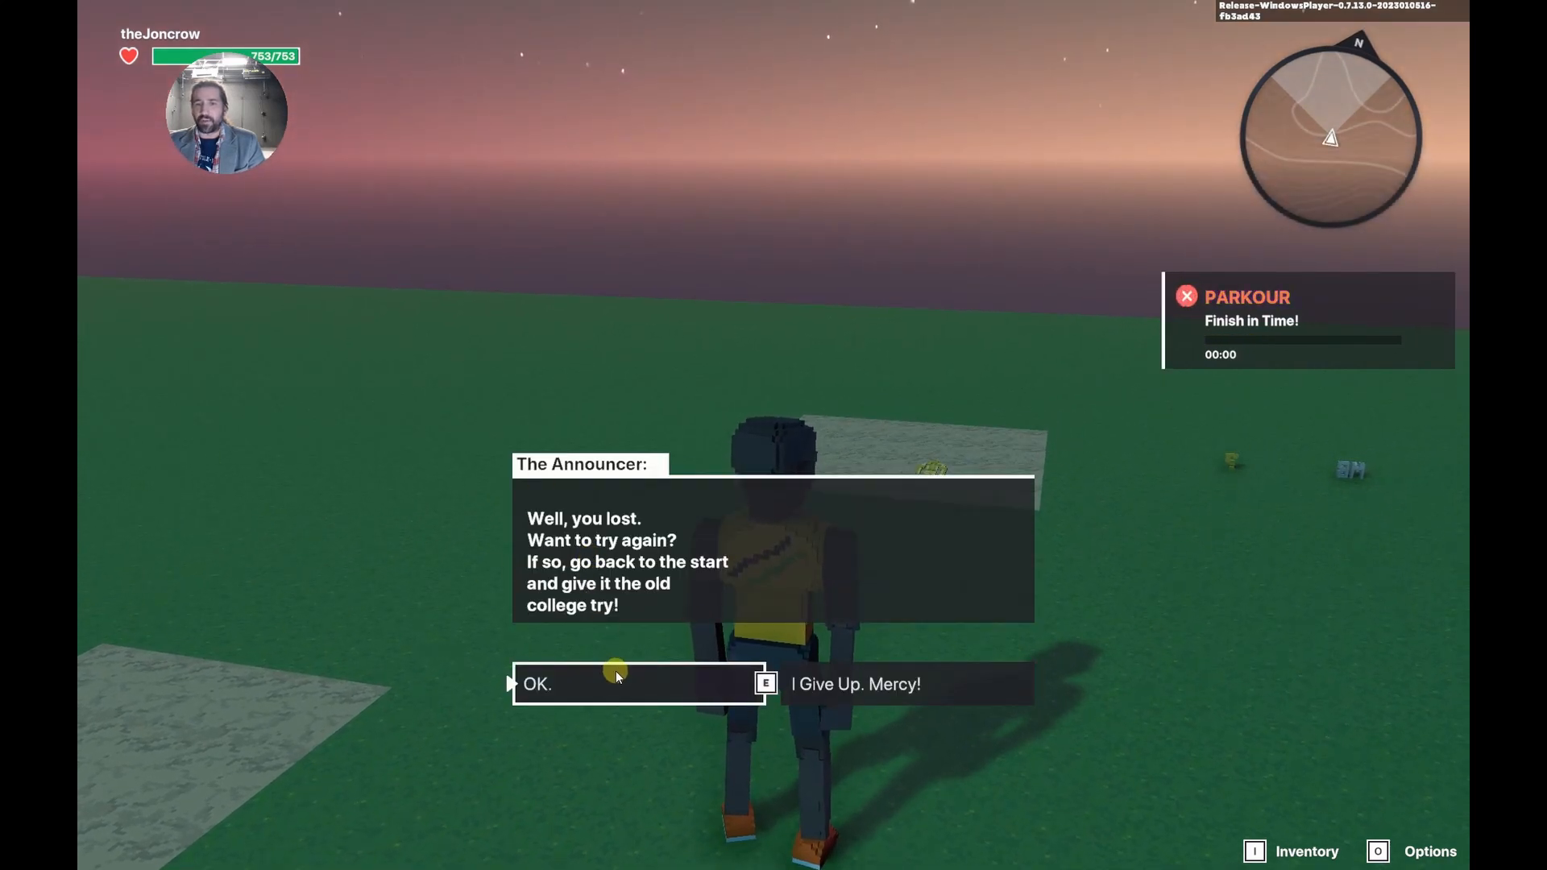
click(616, 673)
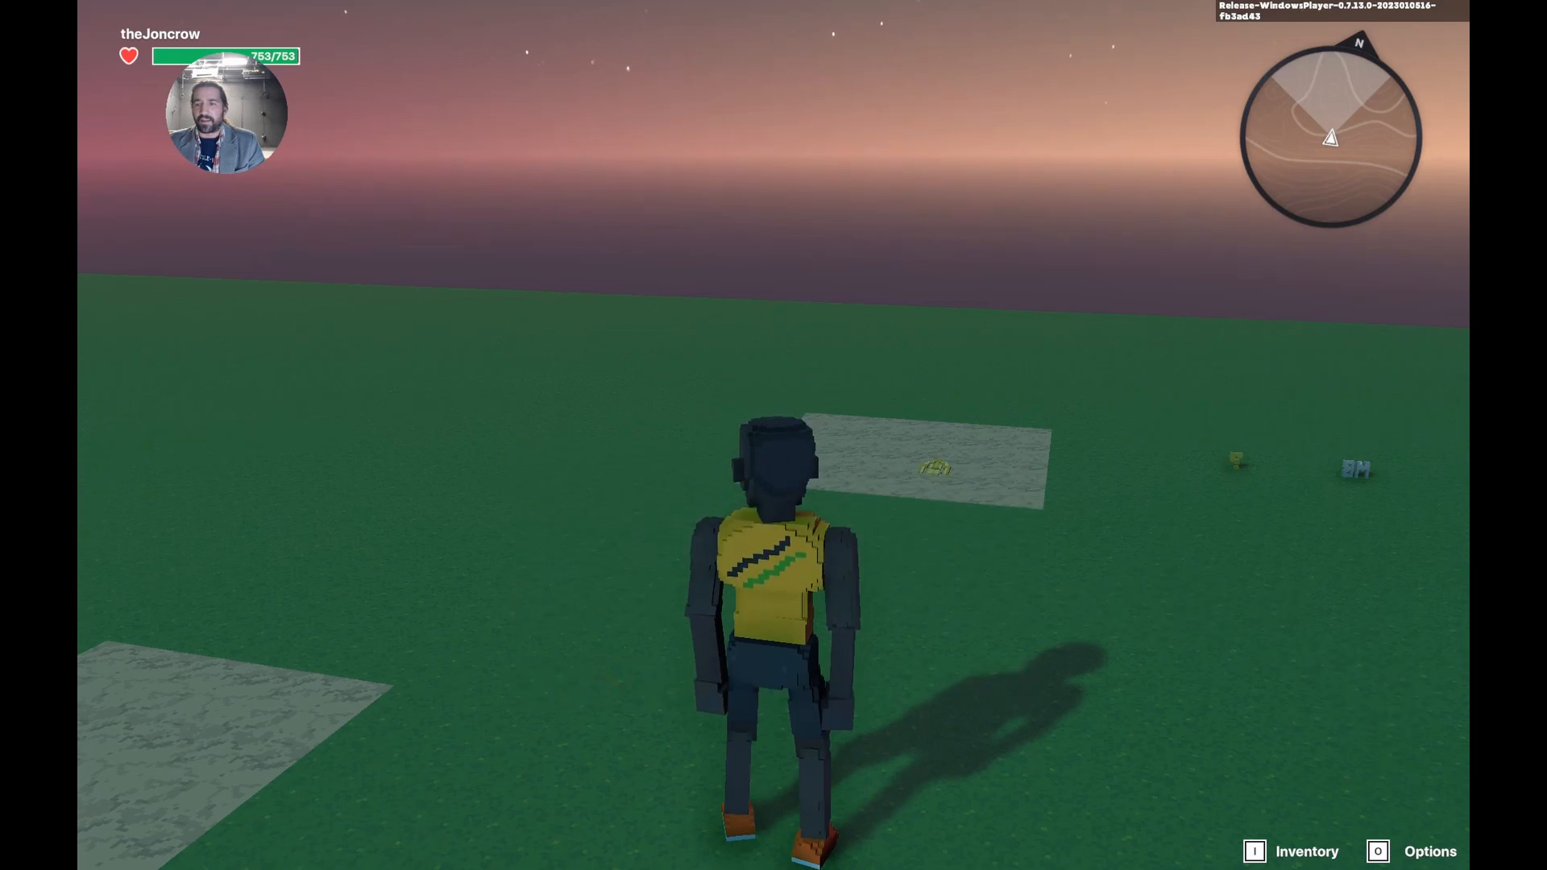
Return to the start pad, complete the Parkour #2 run before its timer expires, and go back to edit mode.
key(w)
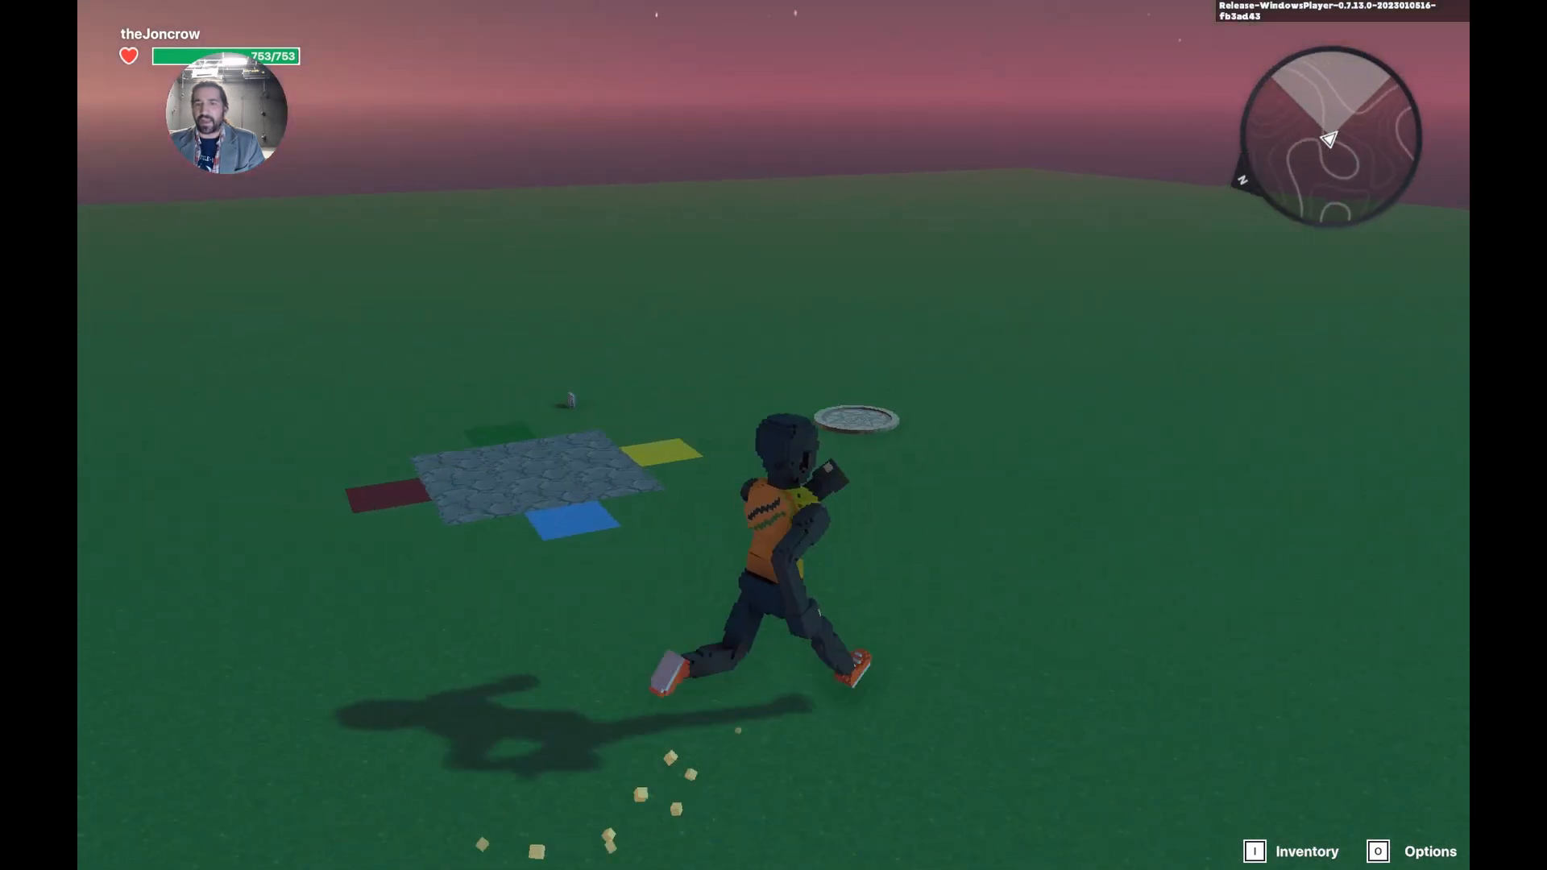
key(d)
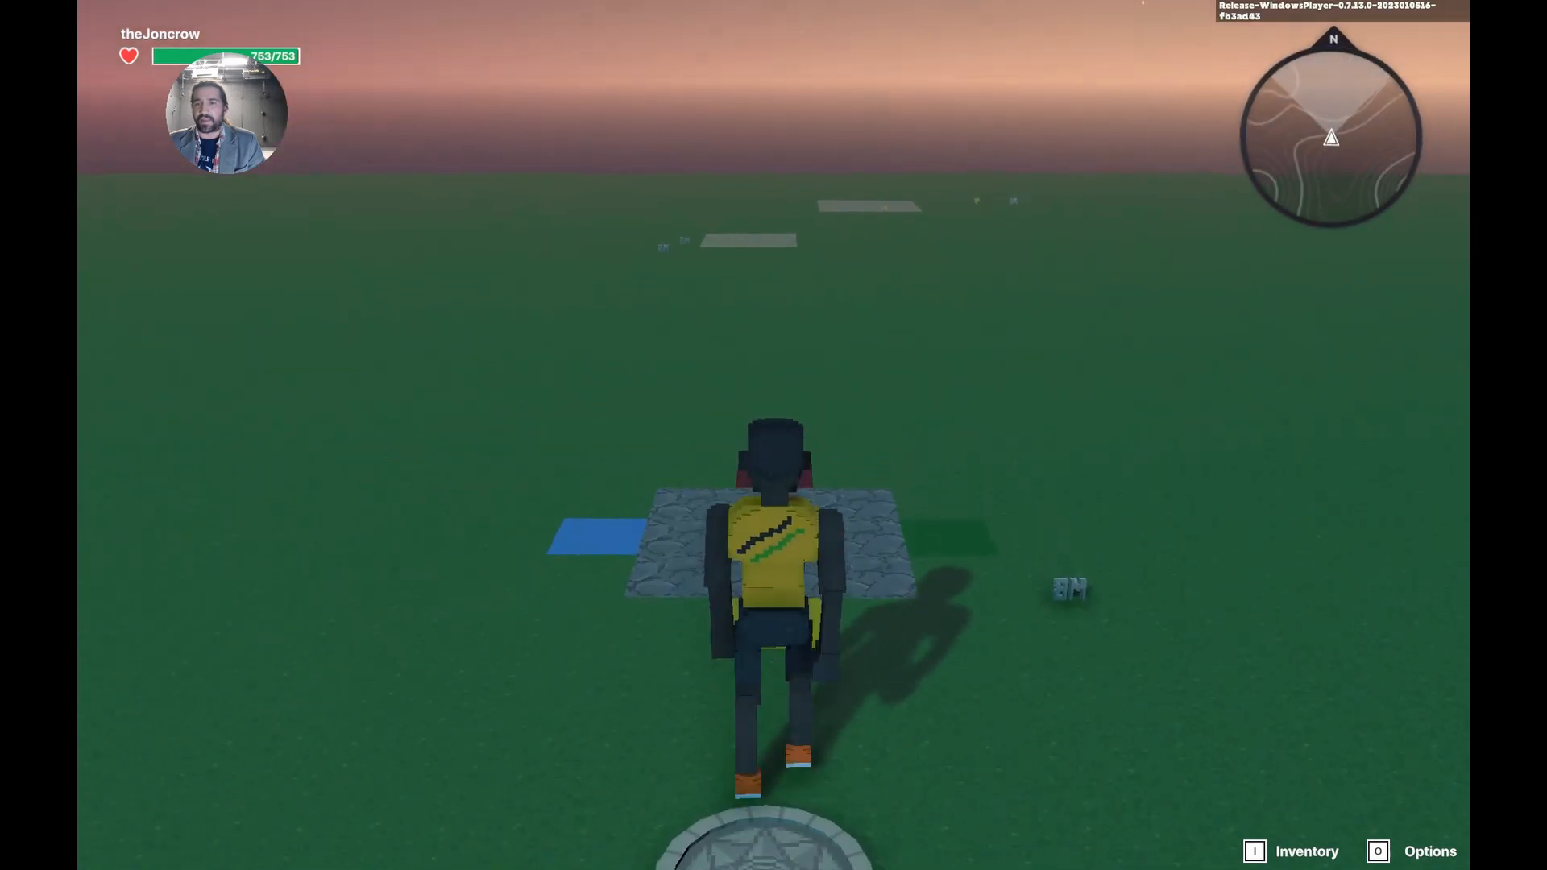
key(s)
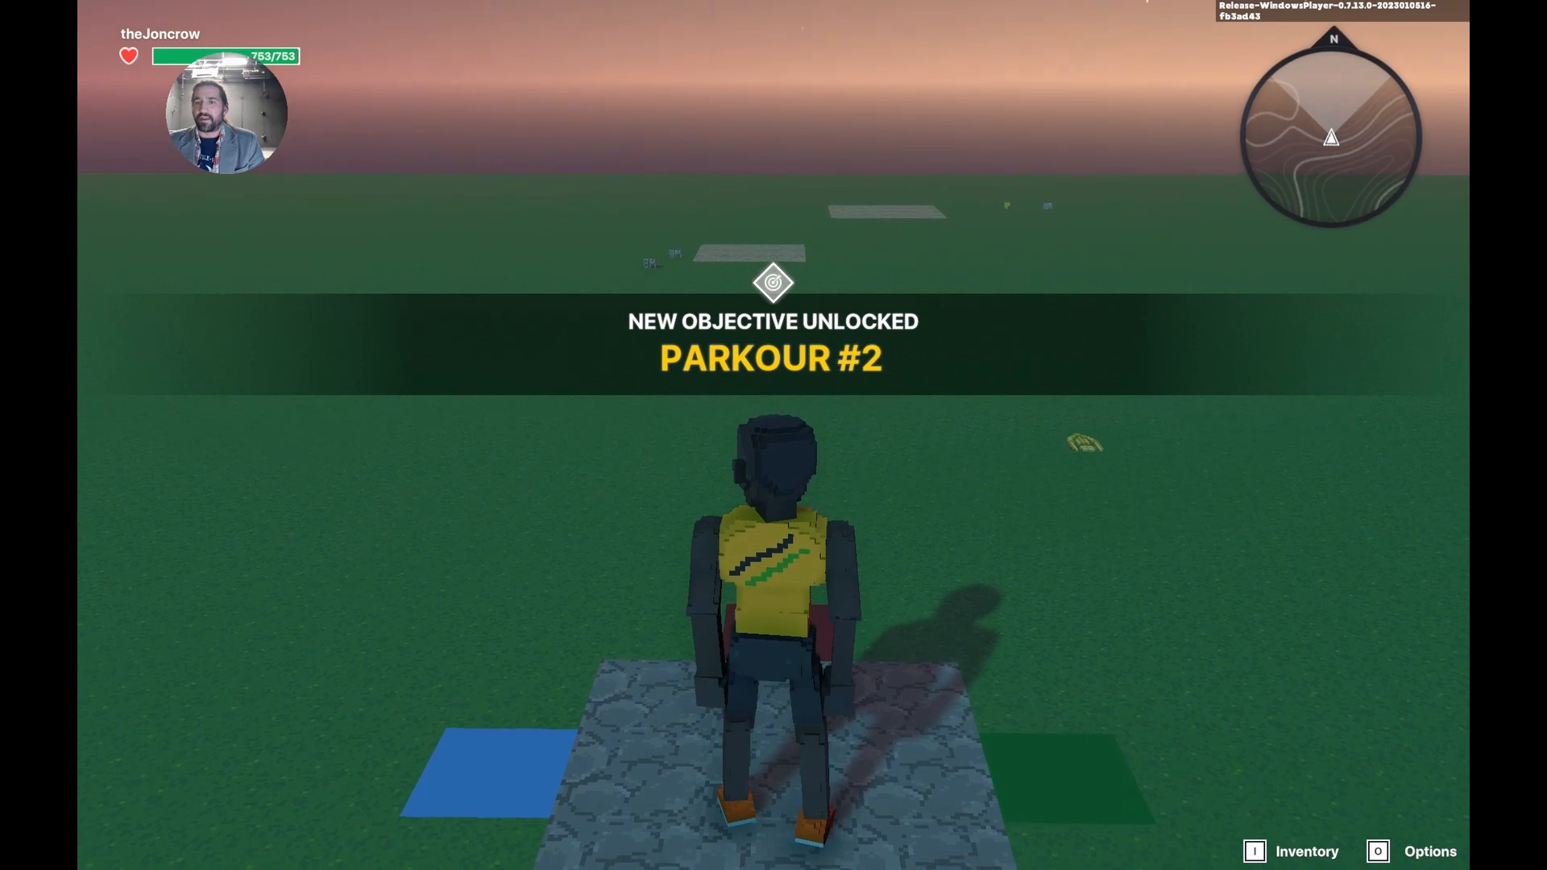
key(w)
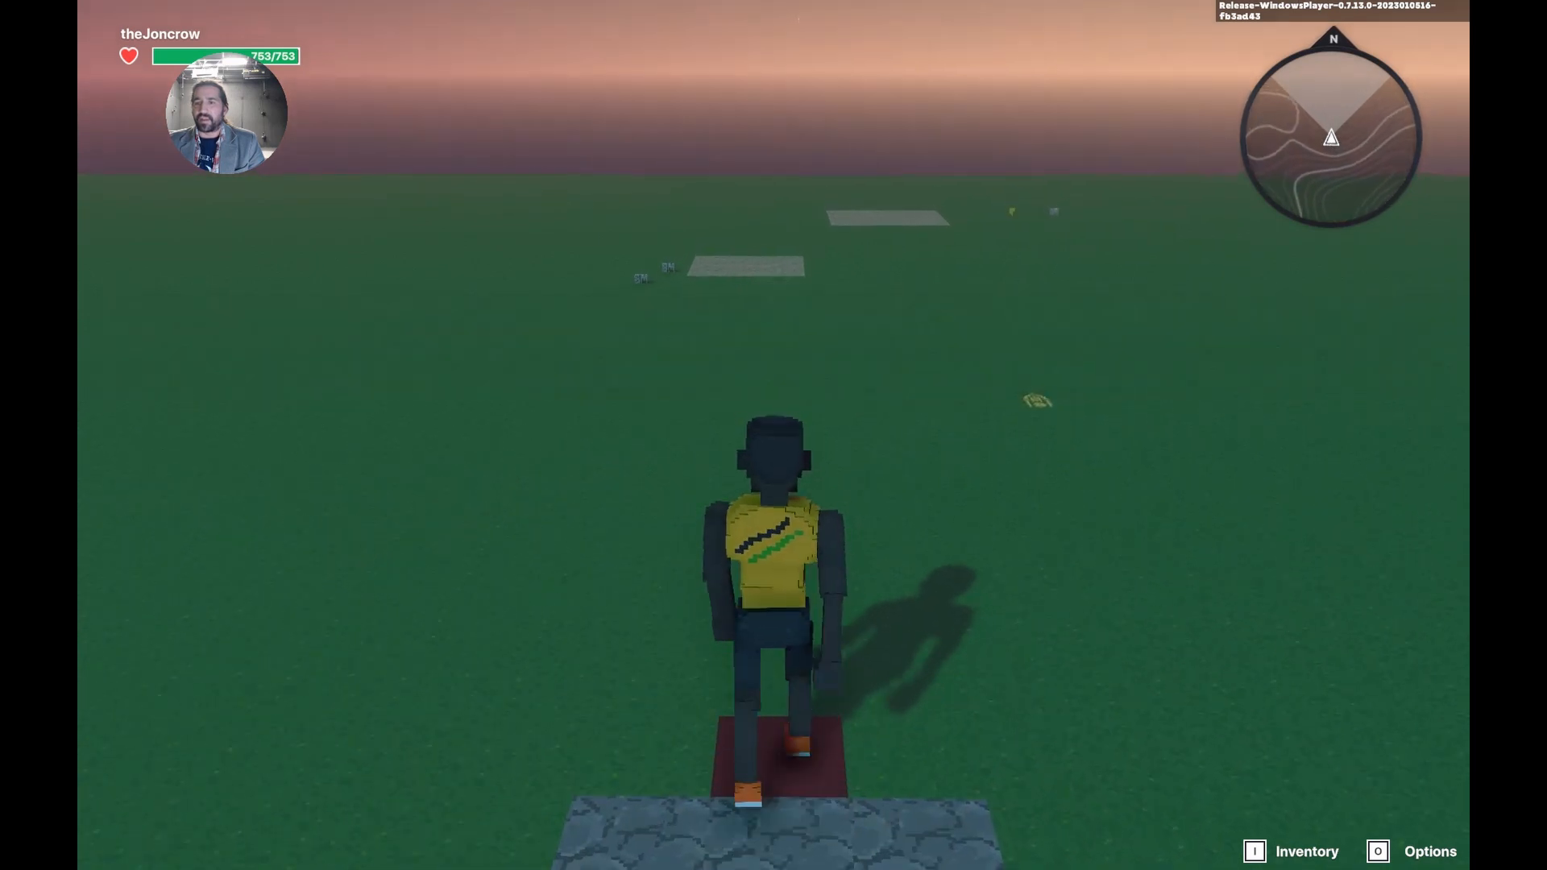
key(w)
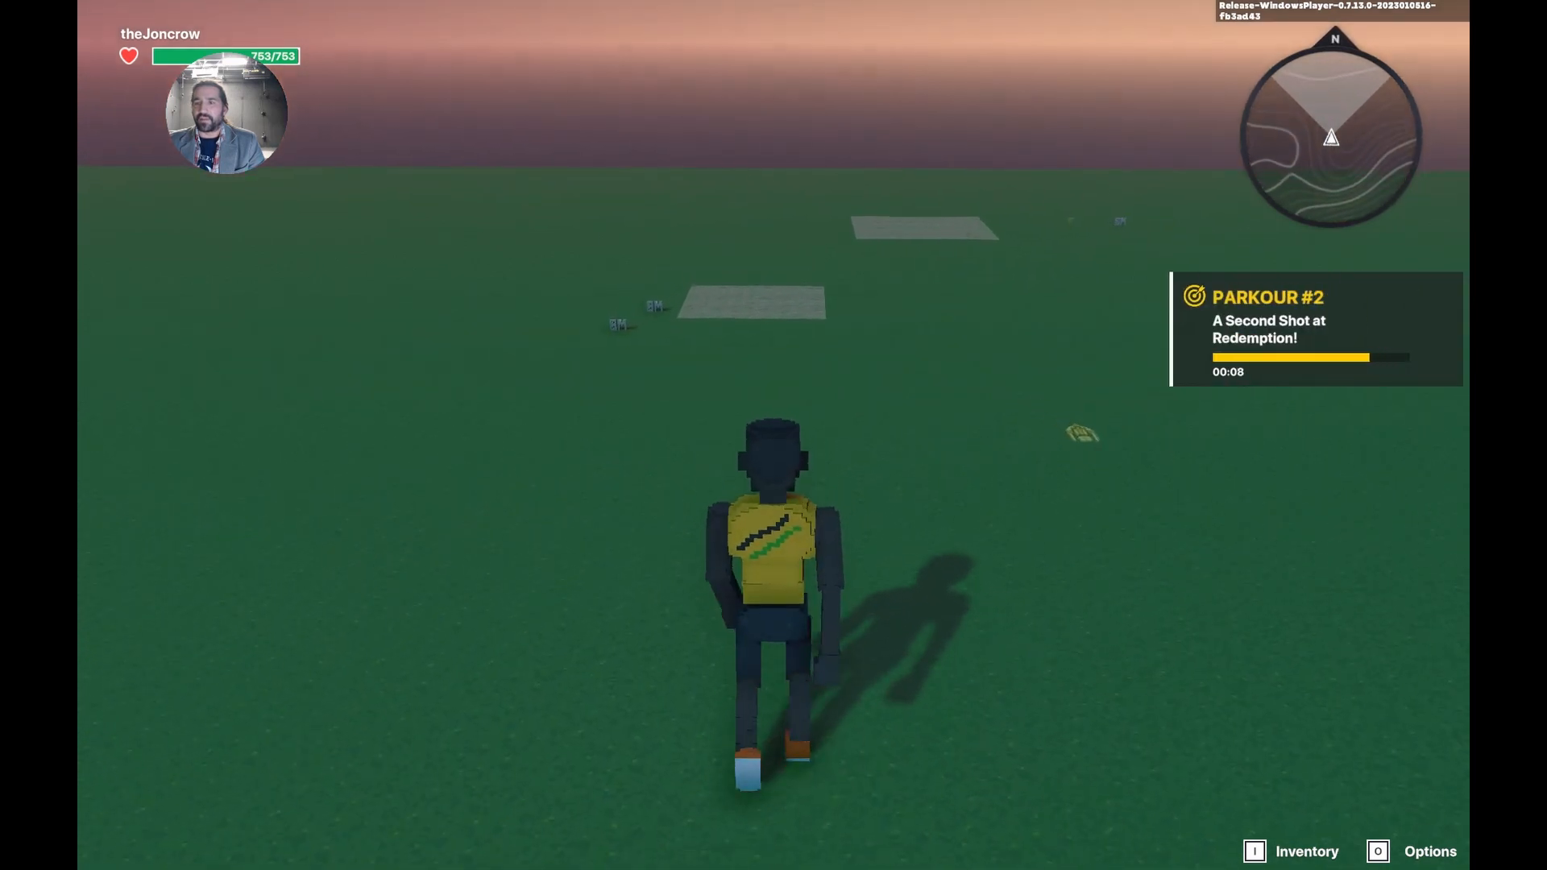
key(w)
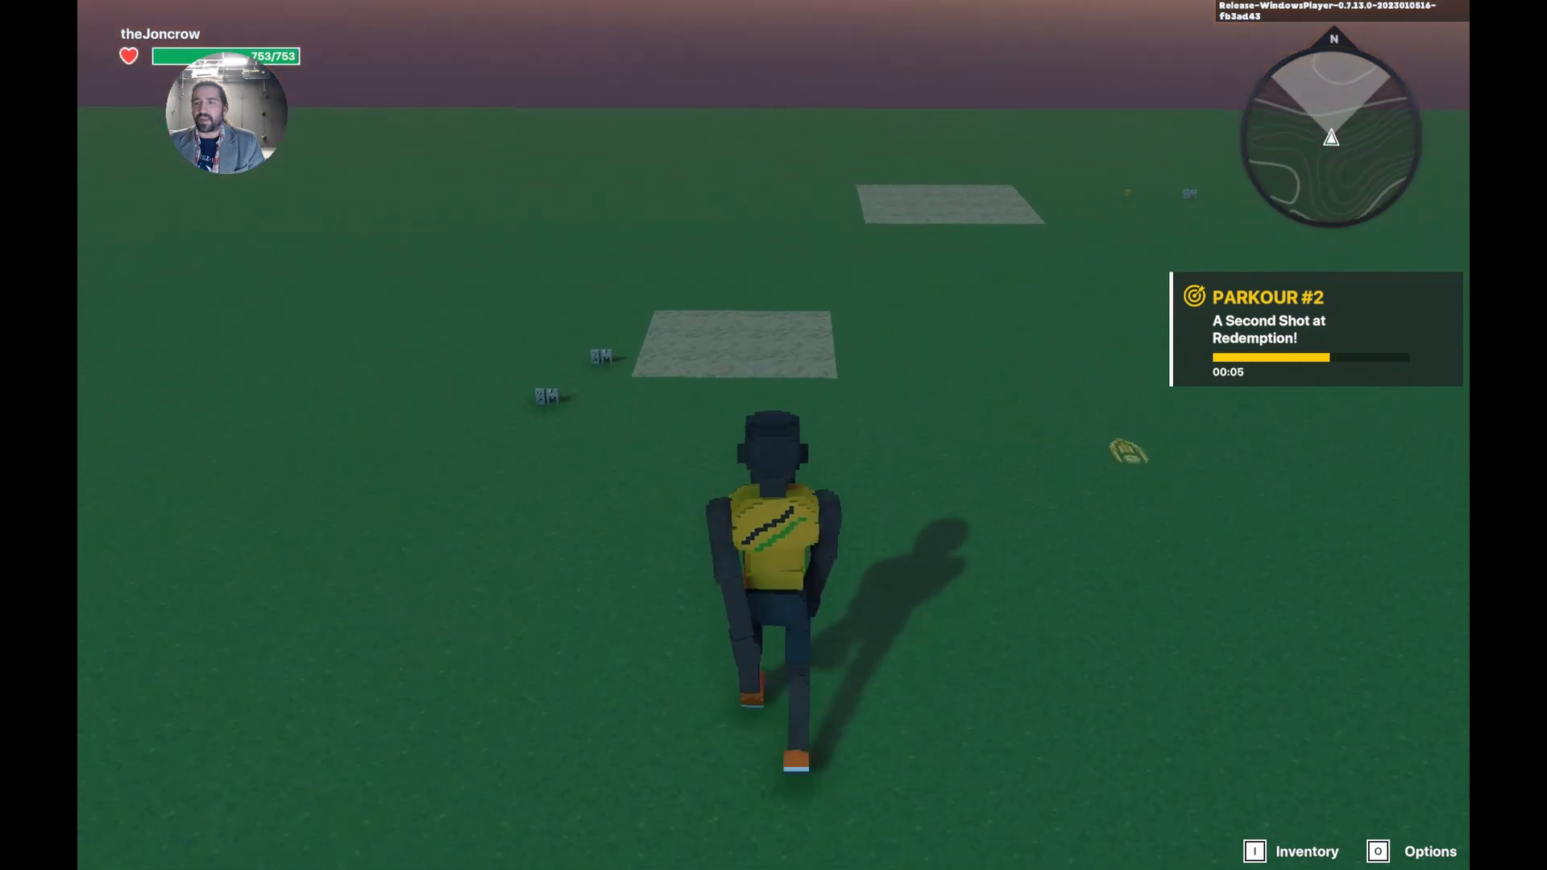
key(w)
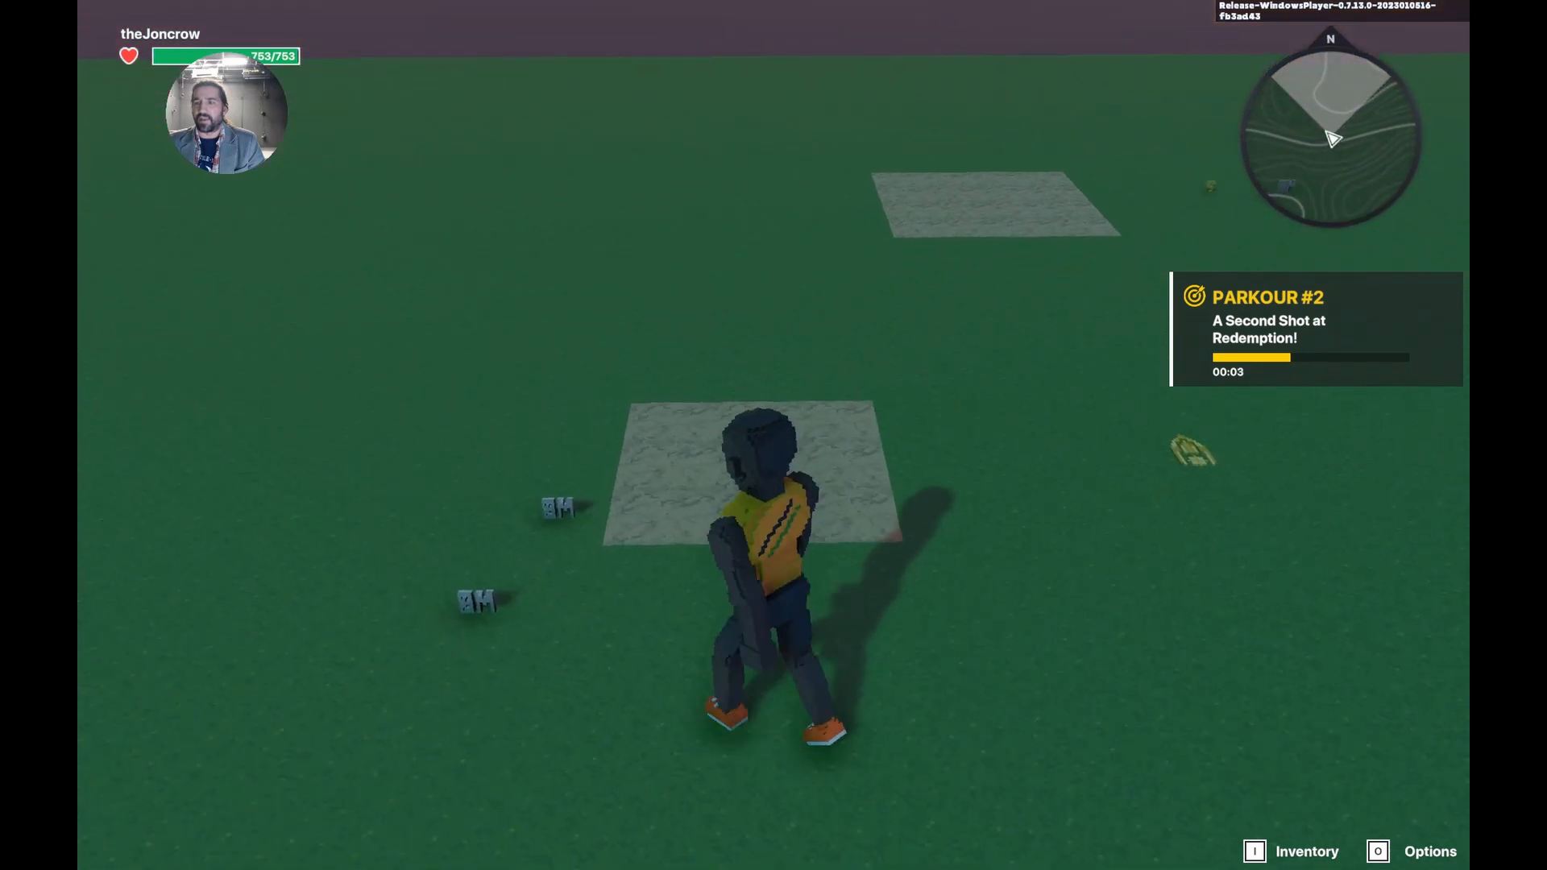
key(w)
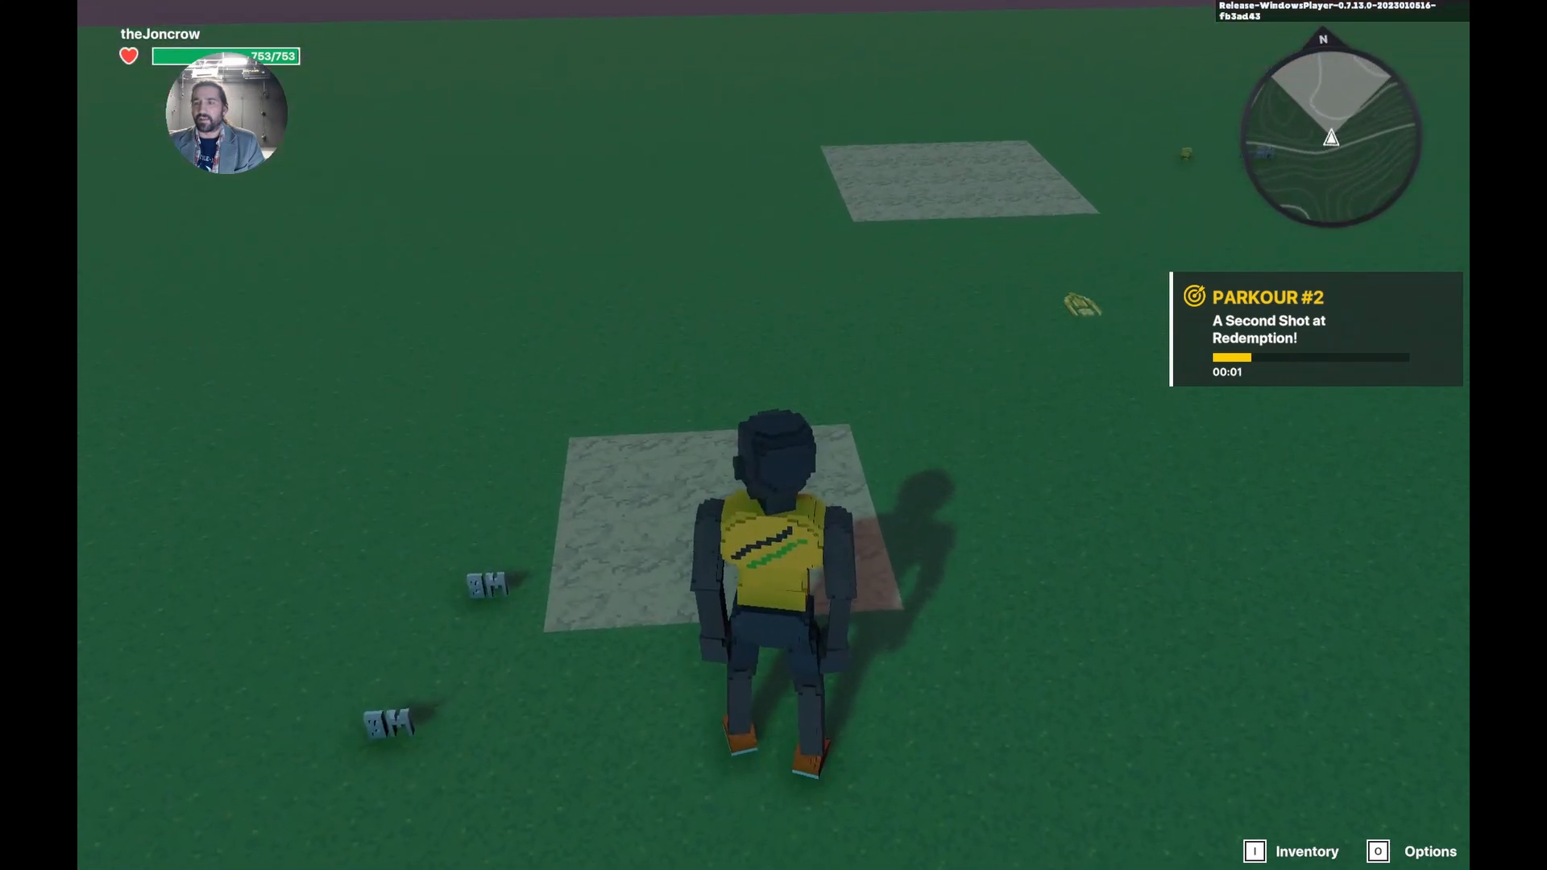
key(w)
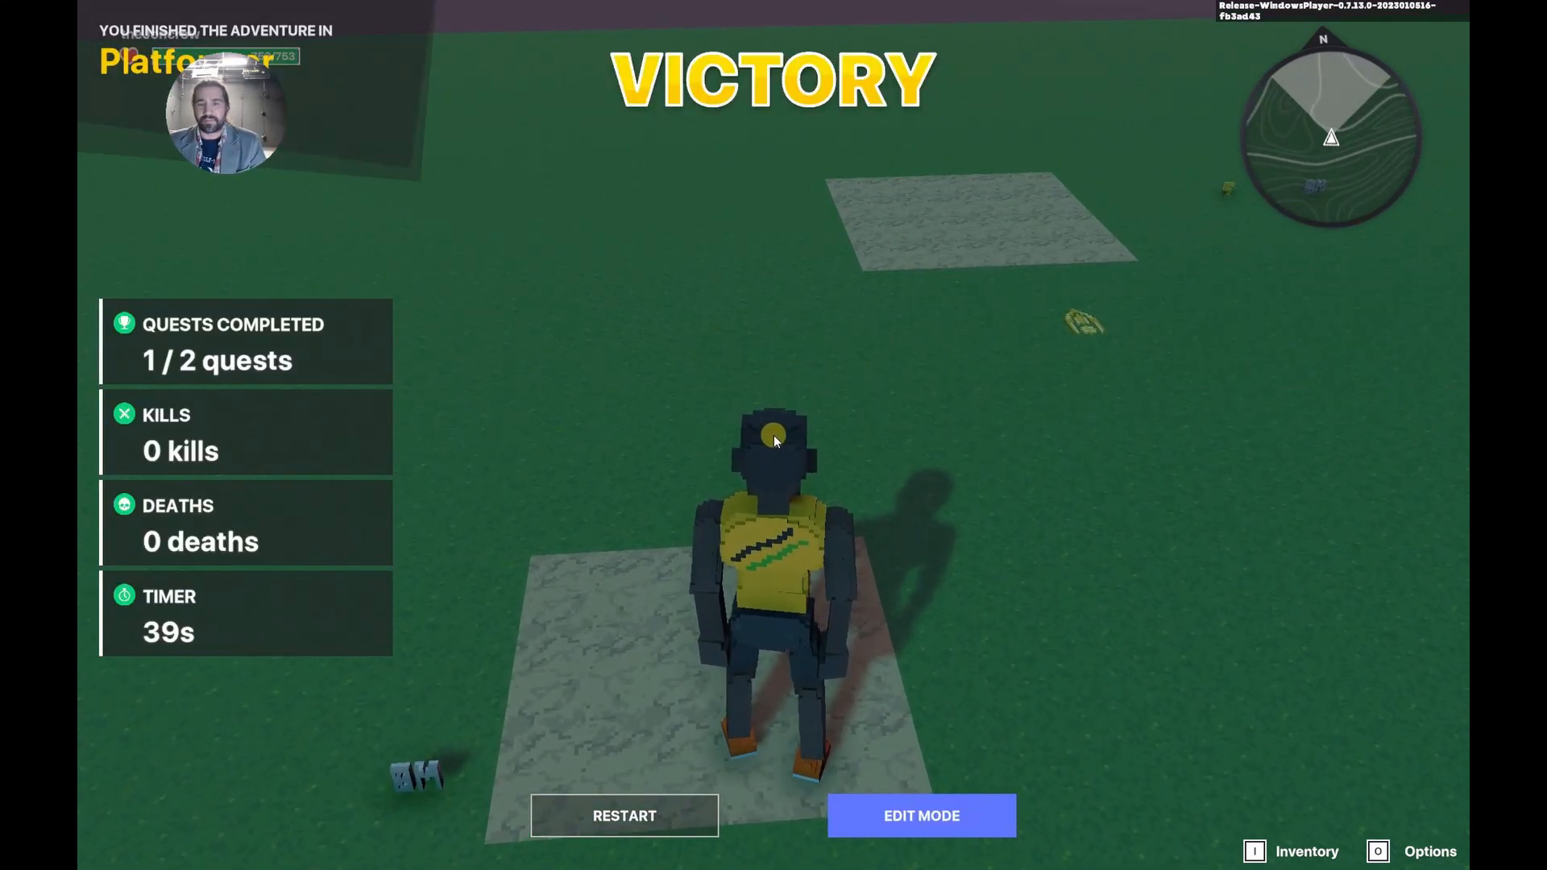
click(928, 821)
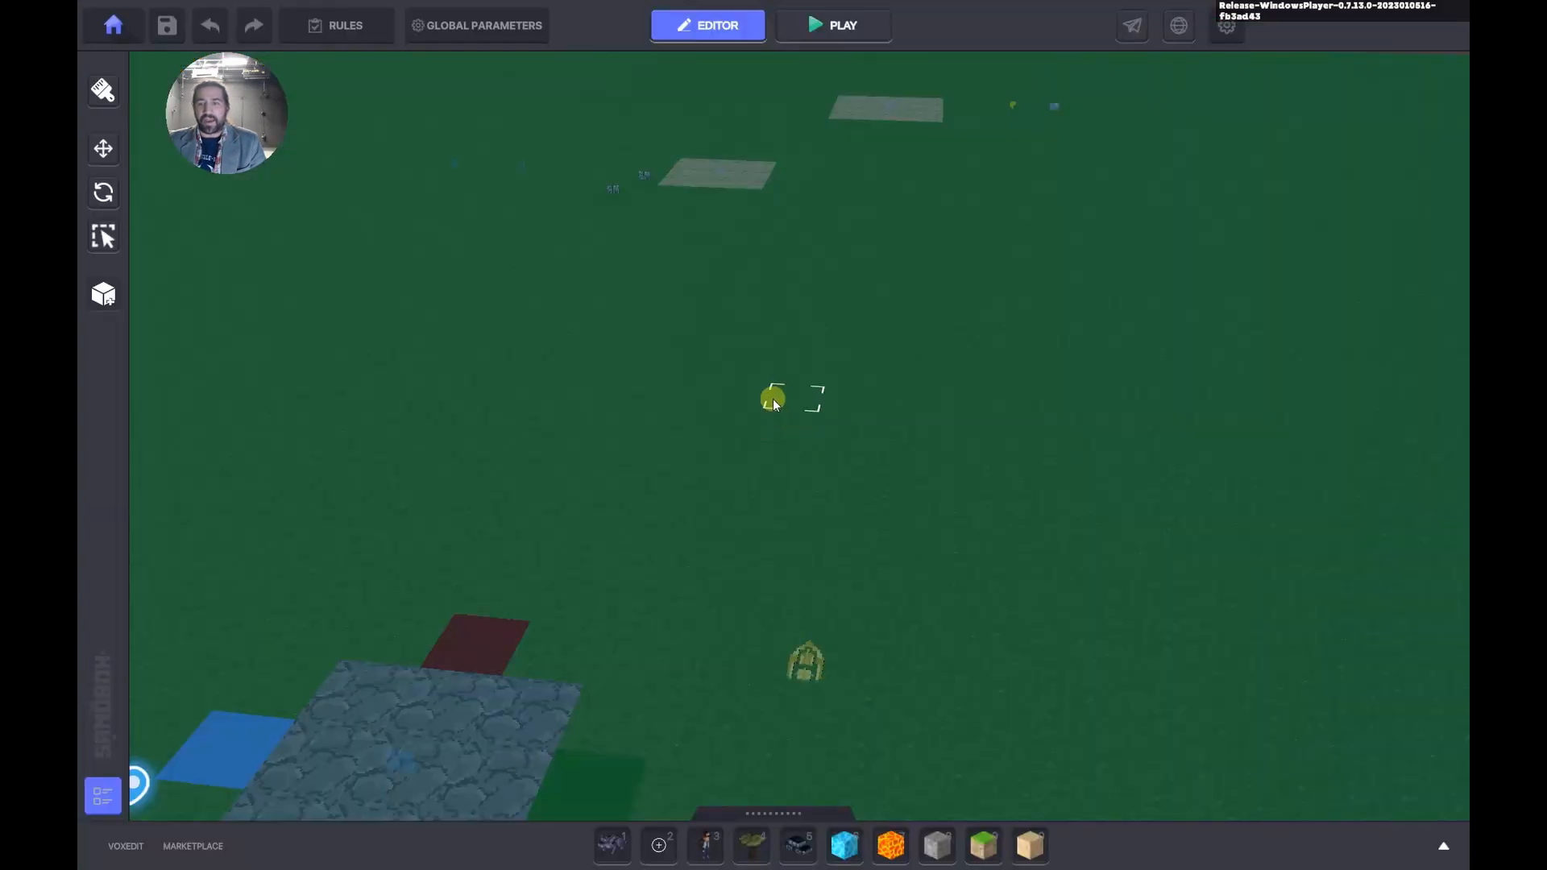
Review the quest list and the victory and defeat screen settings in the game rules.
right_drag(777, 409, 804, 413)
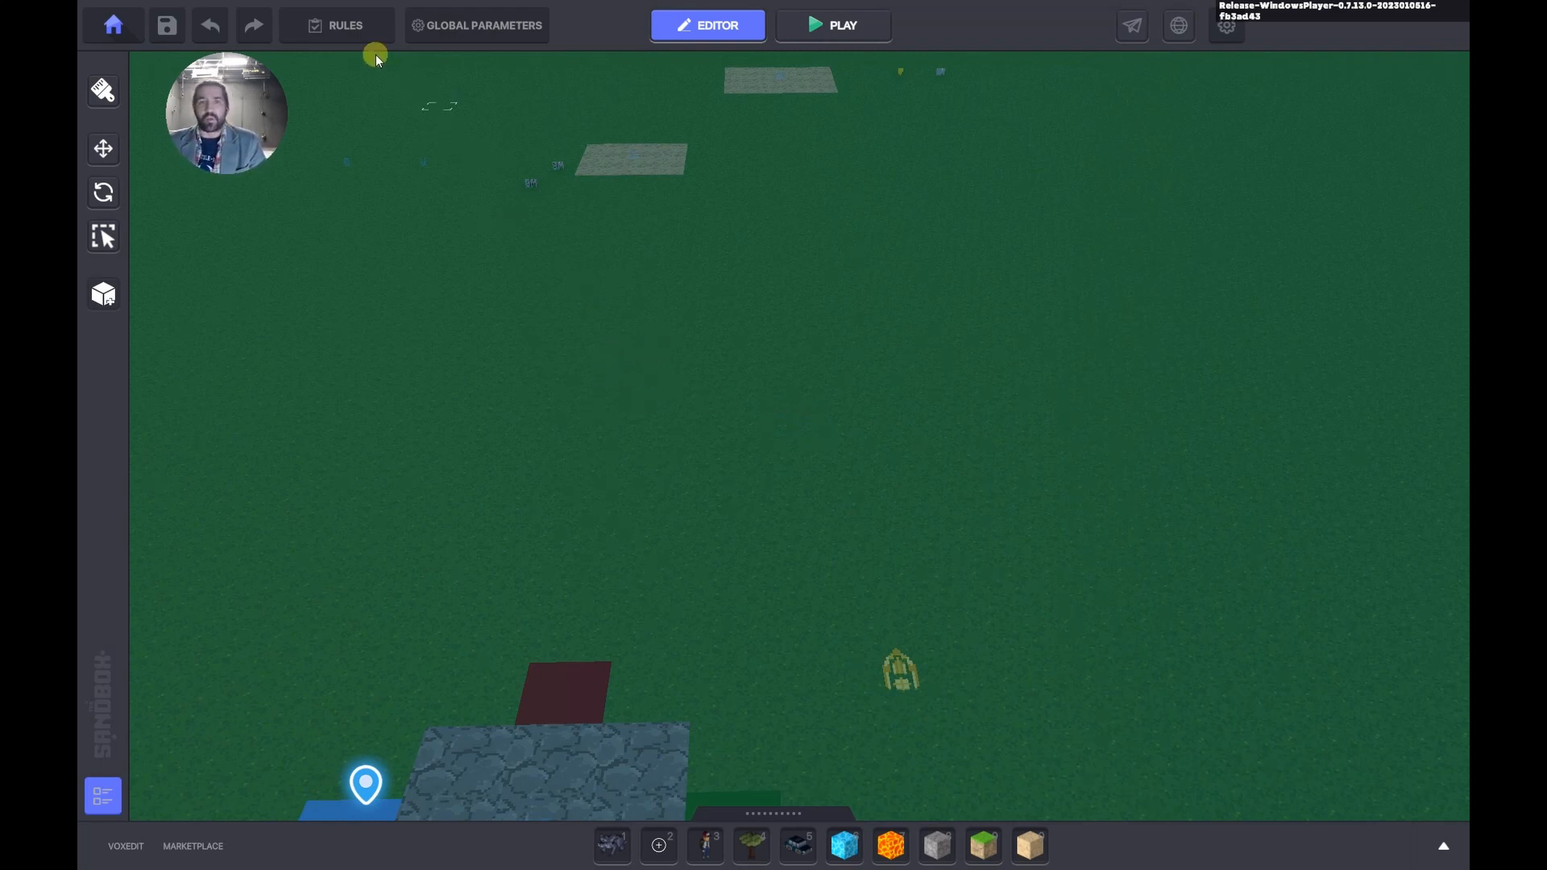
click(344, 25)
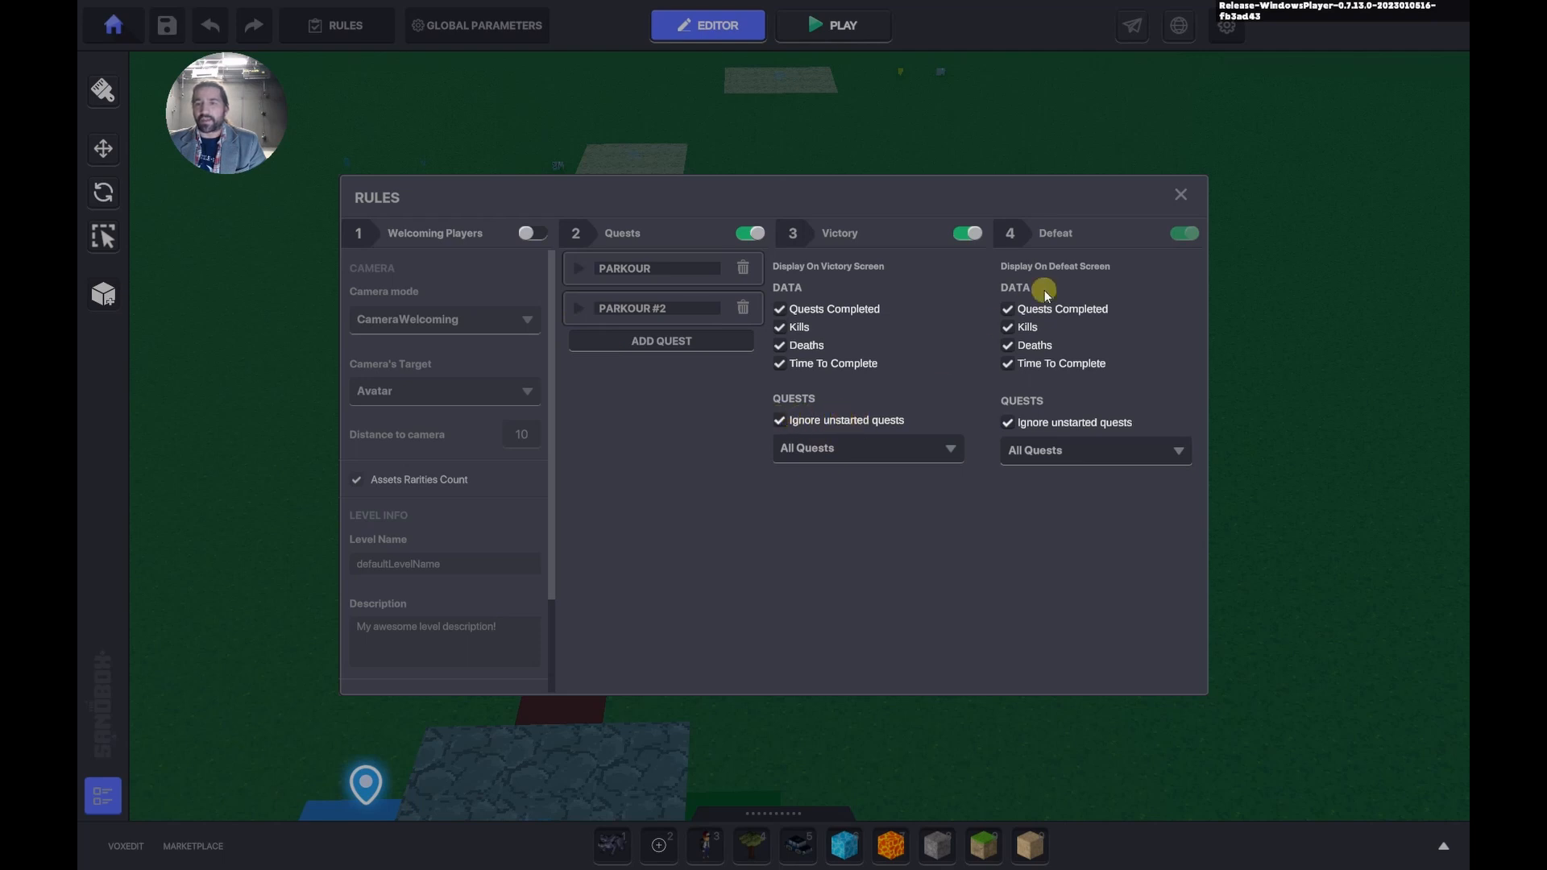
click(1177, 193)
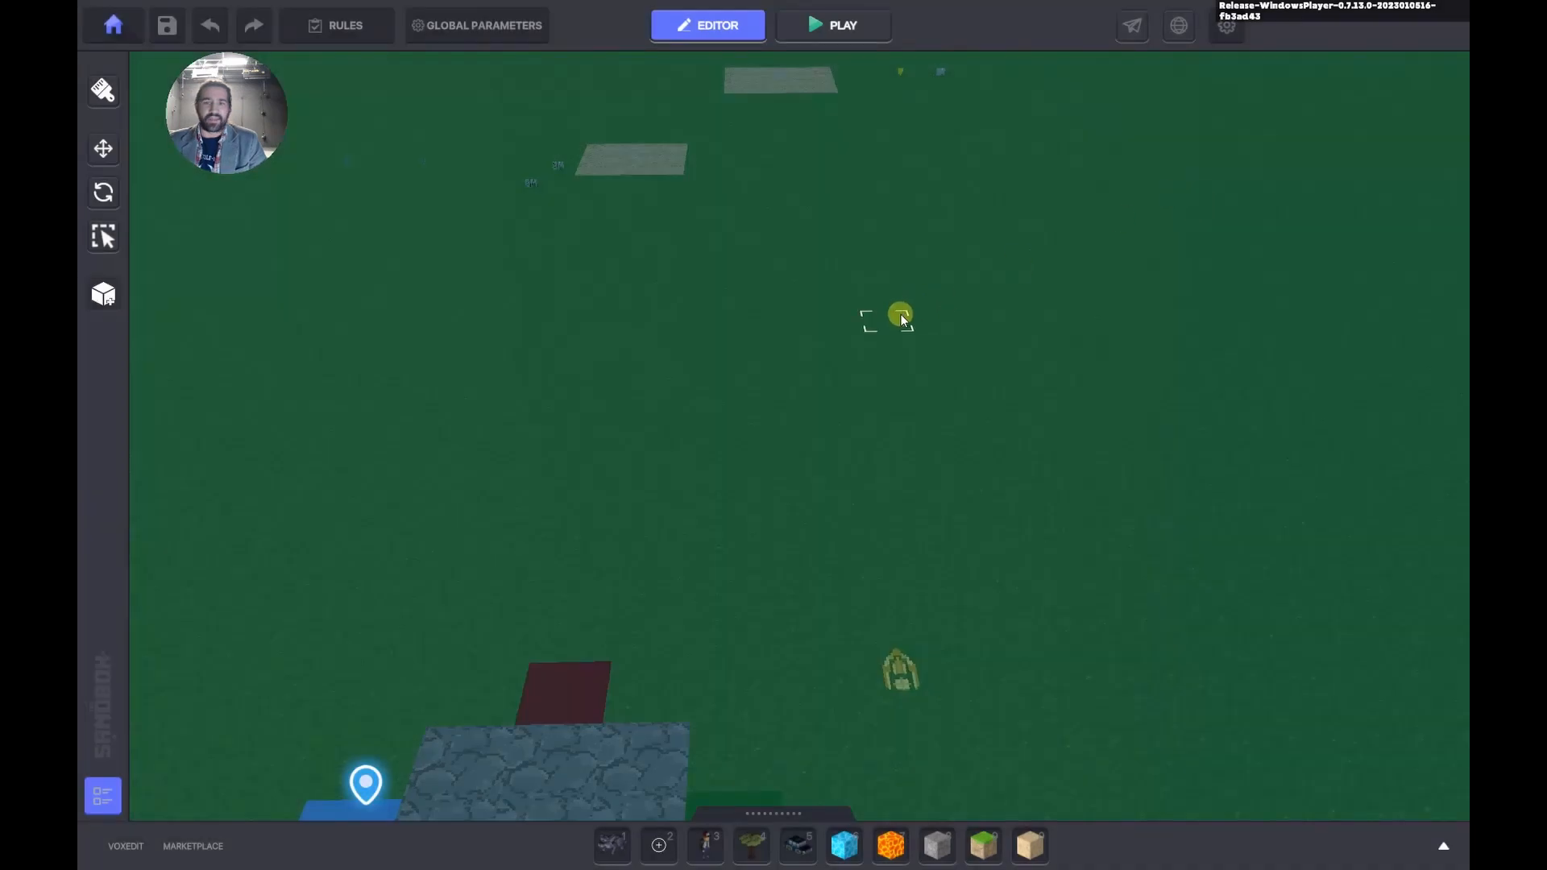
Examine the Parkour #2 entry in the rules' quest list, marking it with temporary red annotations, and close the rules.
click(311, 25)
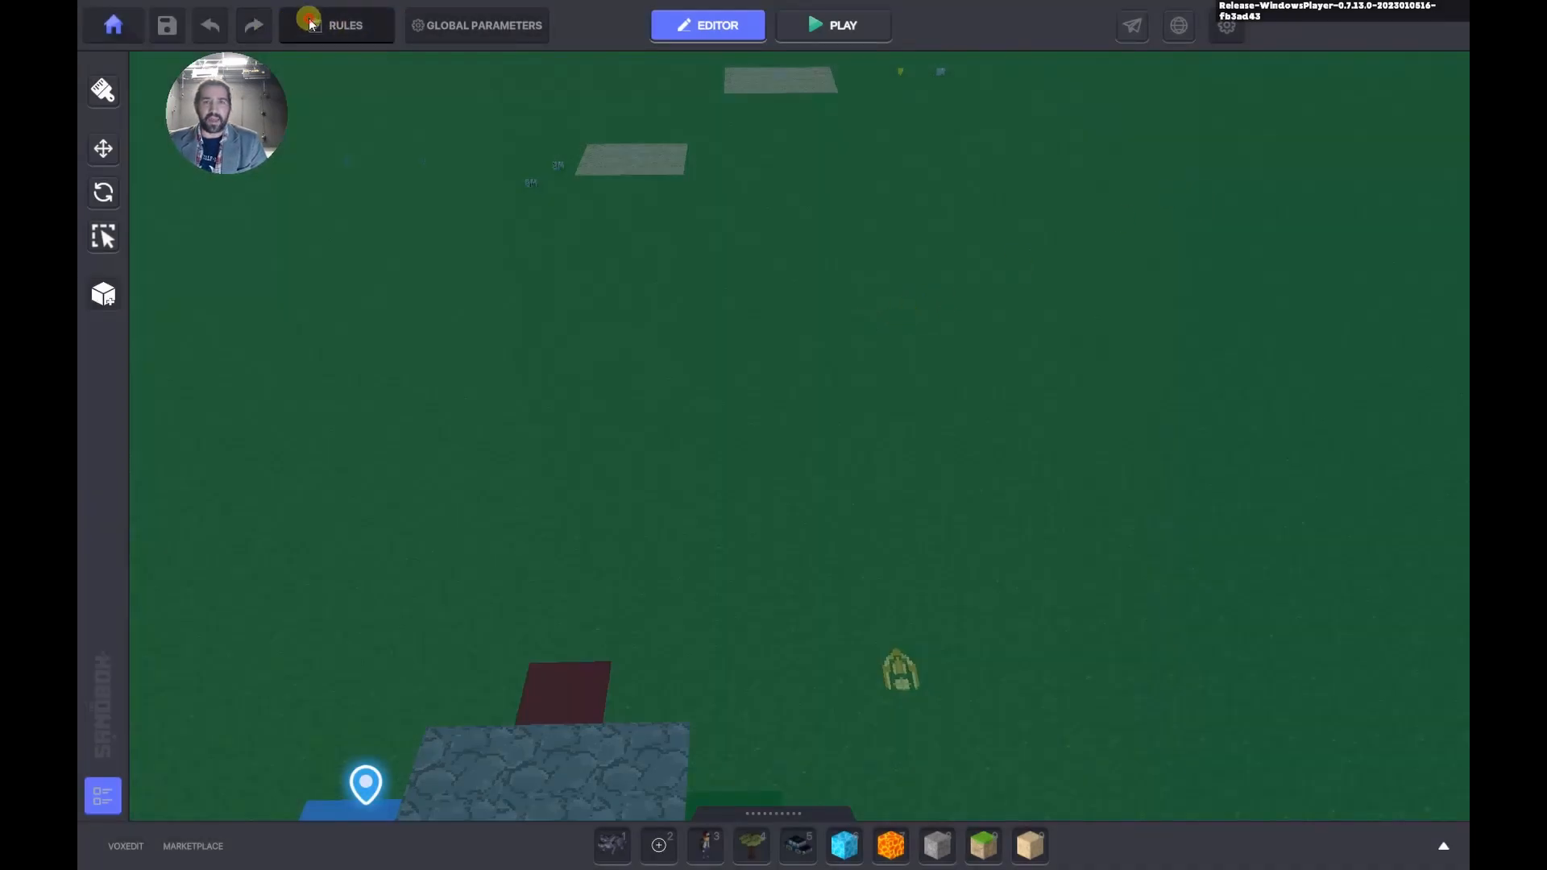
click(608, 268)
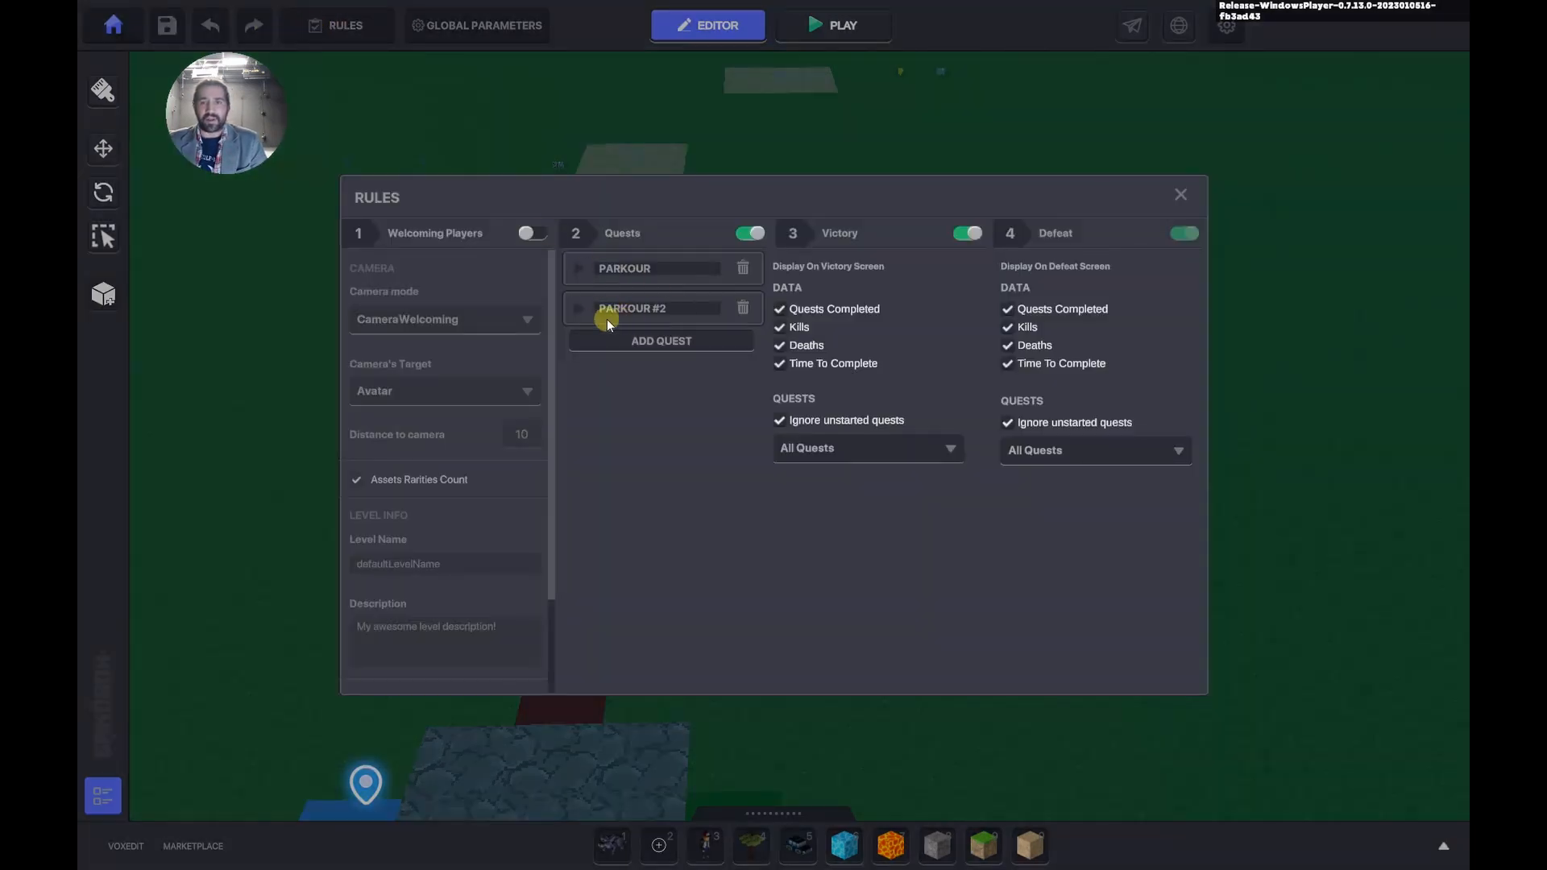
key(ctrl+alt+g)
mouse_move(568, 323)
mouse_down()
mouse_move(752, 327)
mouse_move(669, 292)
mouse_move(565, 323)
mouse_up()
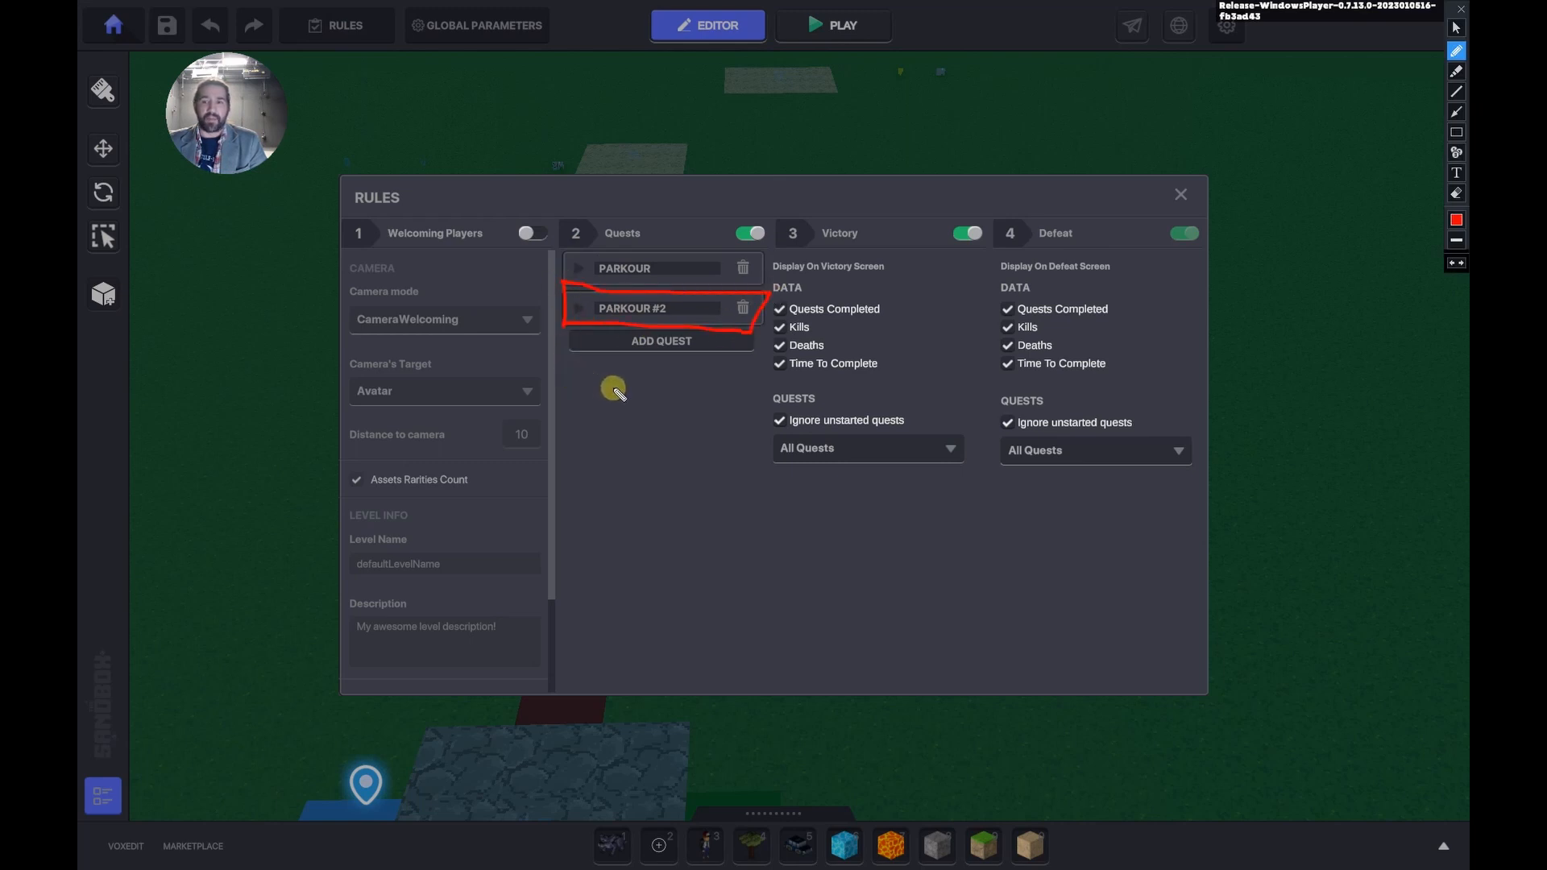
drag(640, 385, 741, 384)
drag(692, 434, 753, 430)
key(ctrl+alt+g)
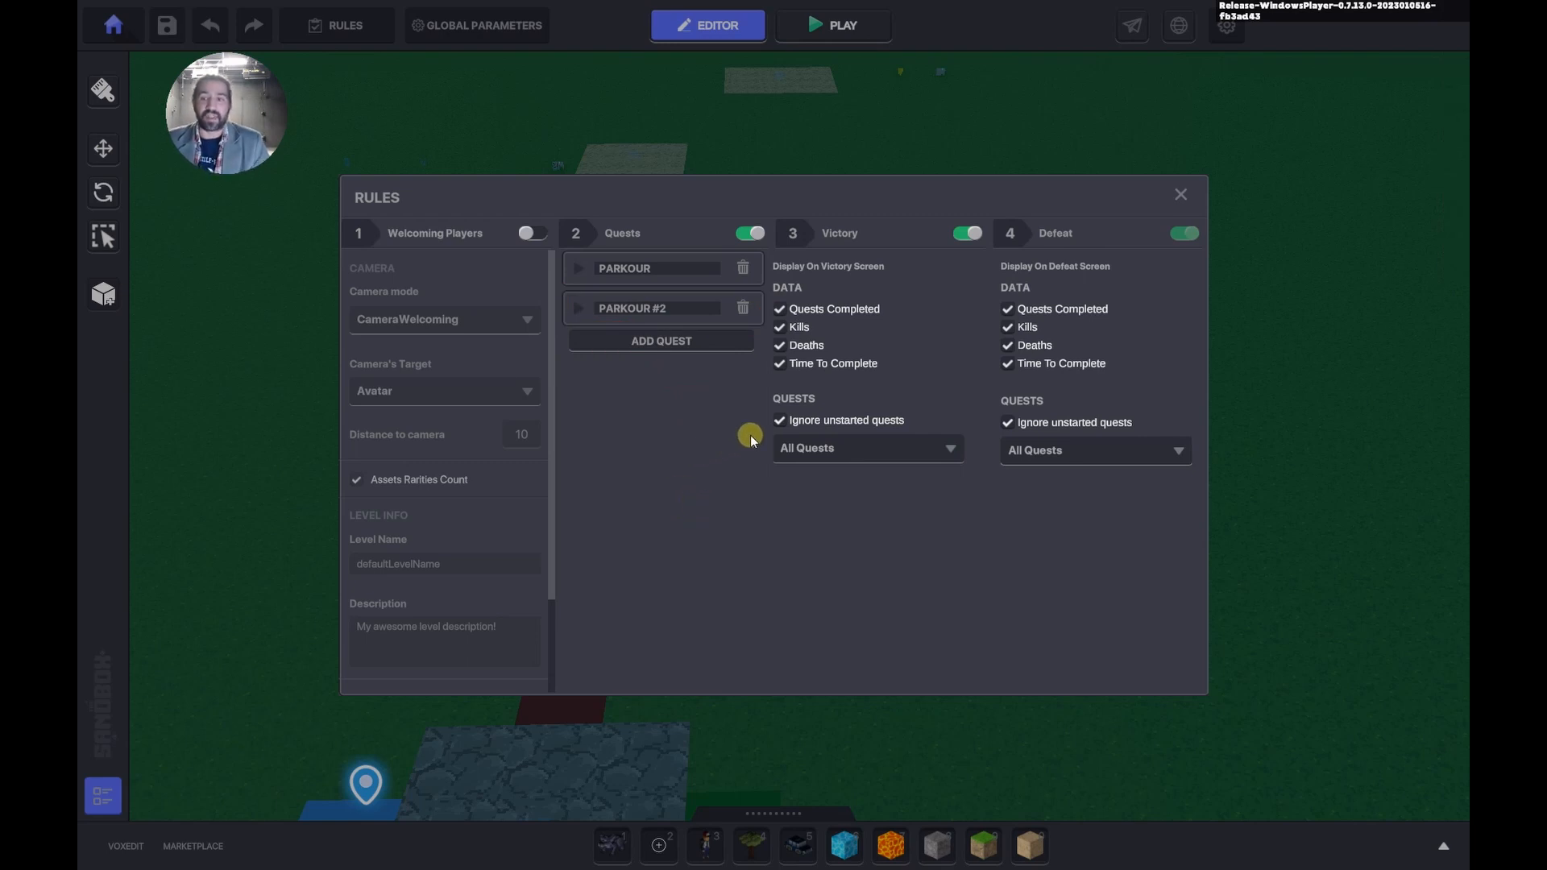
click(1176, 199)
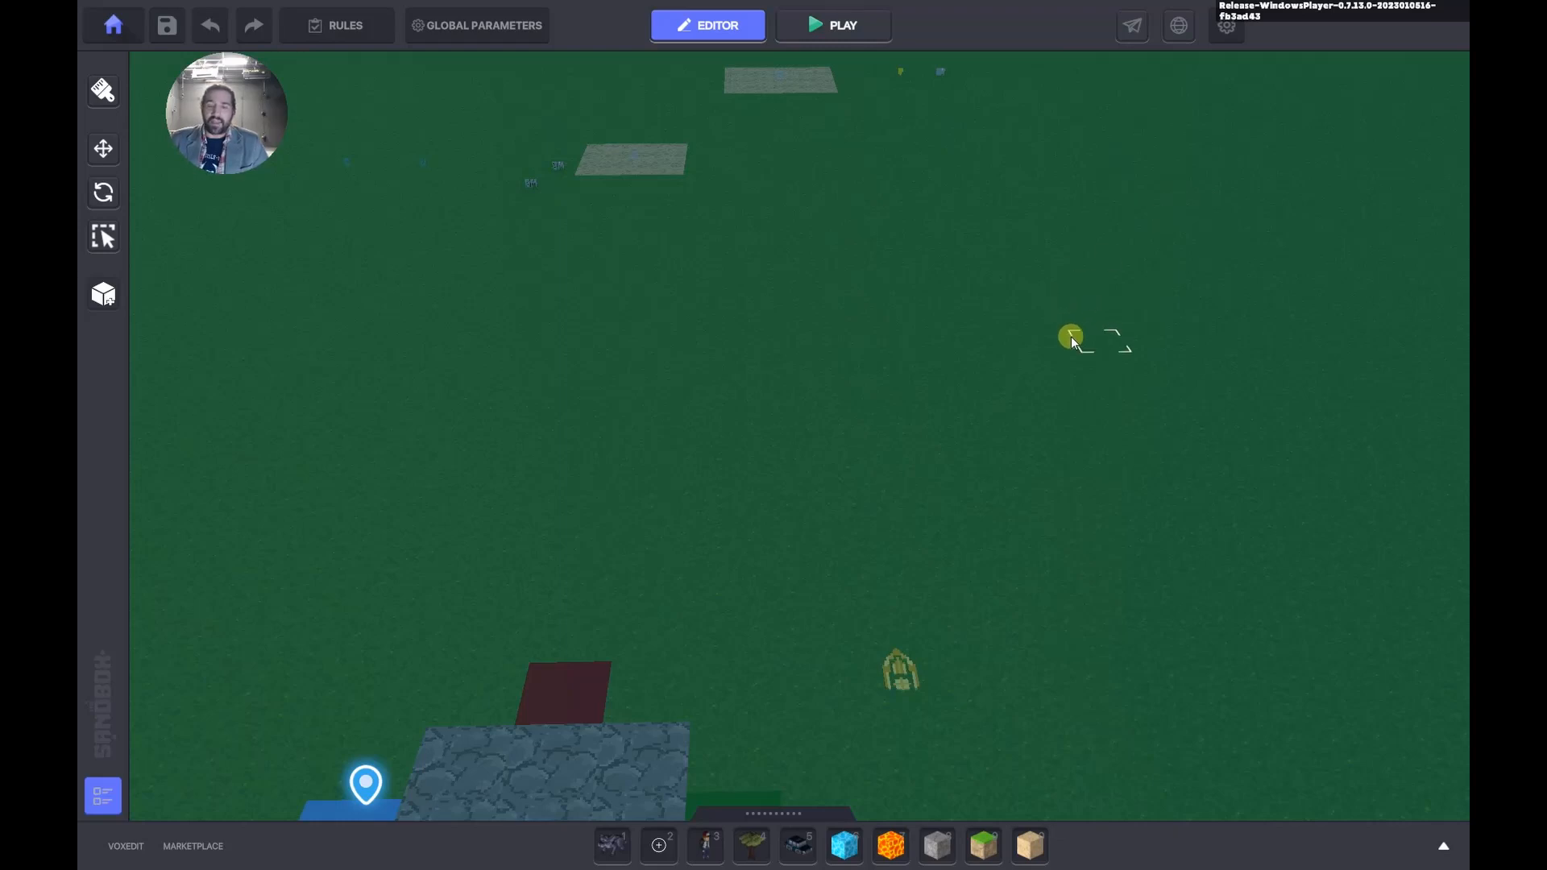